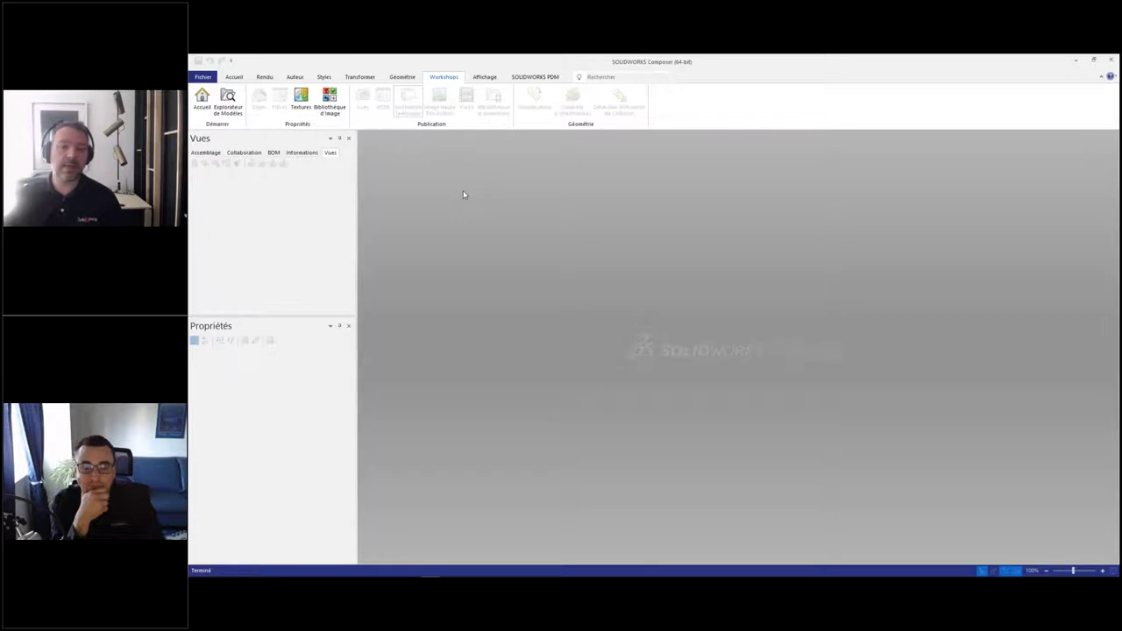
# Step: Browse to the DESIGN folder and choose the COMP-VF2 Foot SOLIDWORKS assembly as the file to open
pyautogui.click(202, 77)
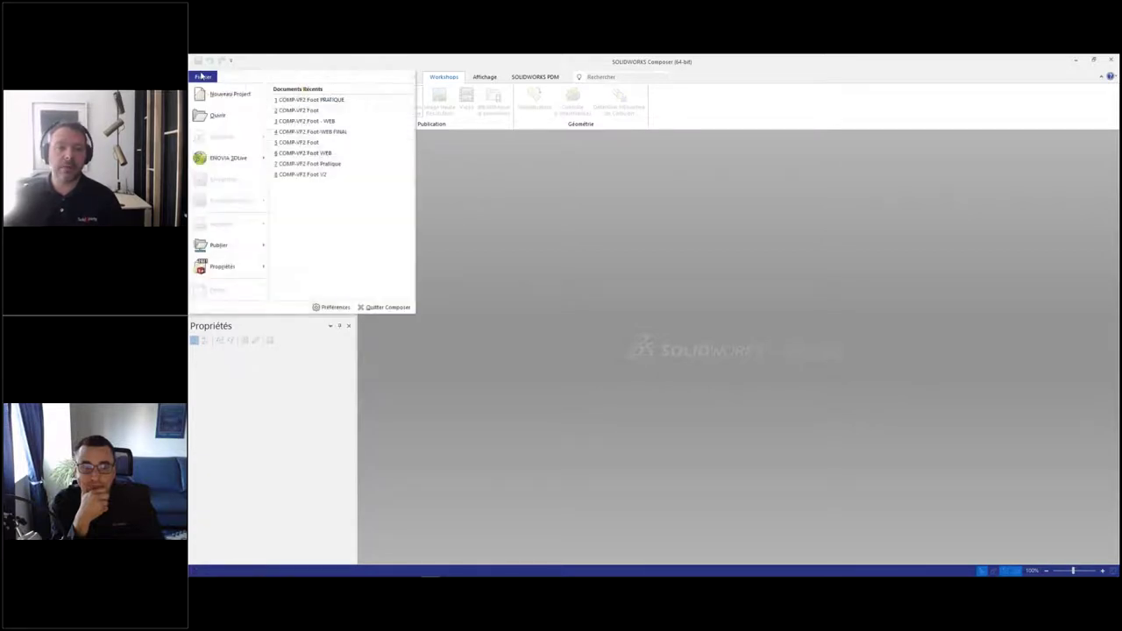
pyautogui.click(219, 116)
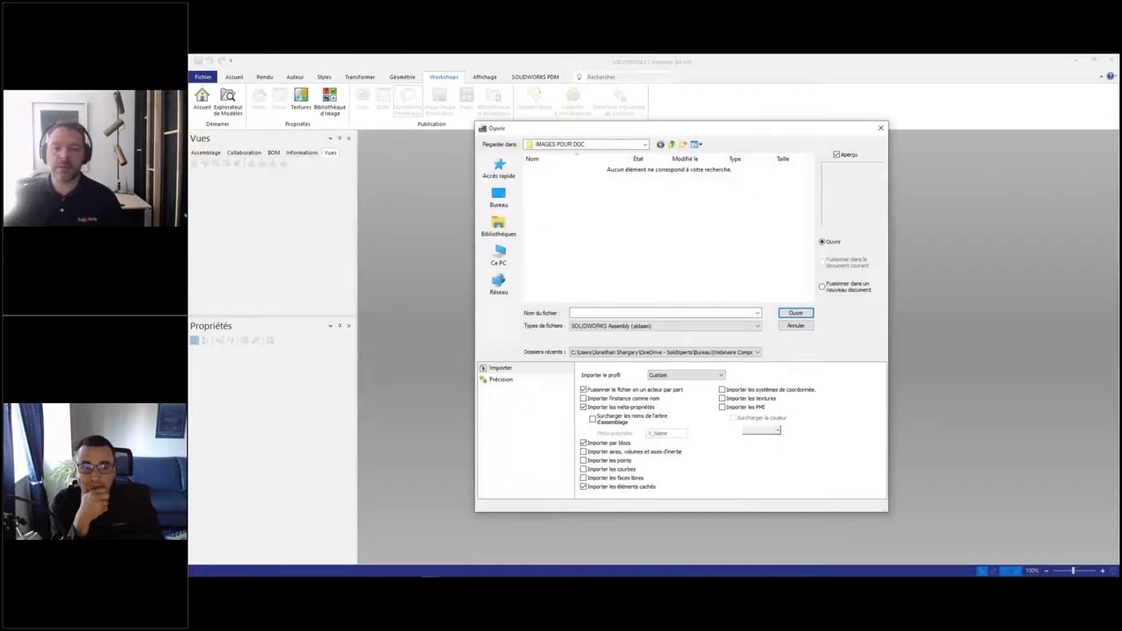
pyautogui.click(671, 144)
pyautogui.doubleClick(547, 169)
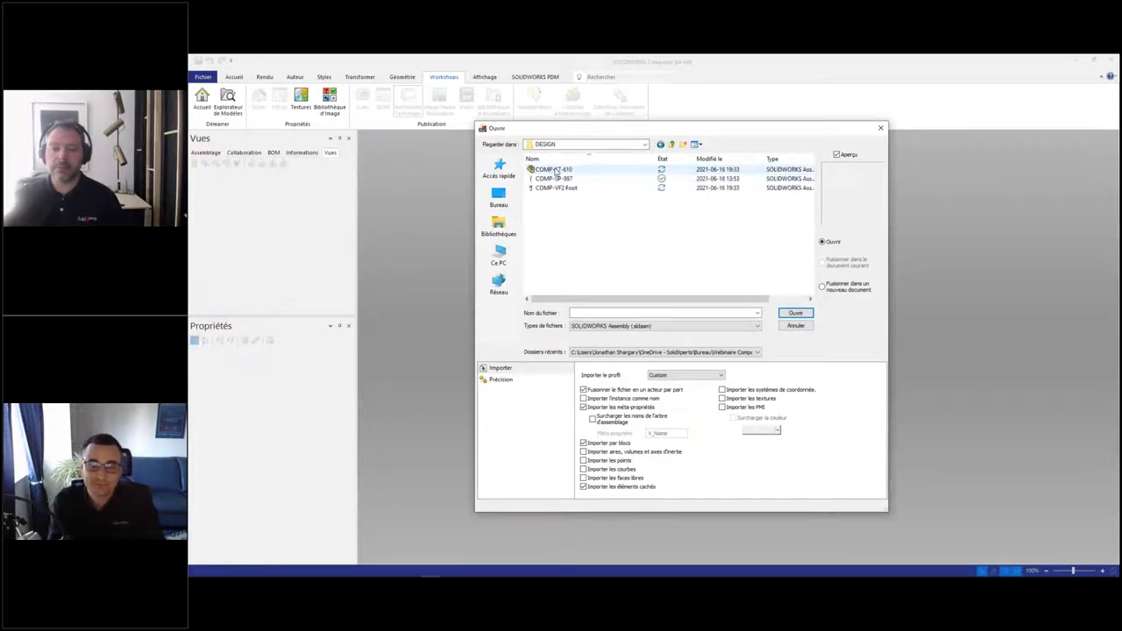
pyautogui.click(570, 188)
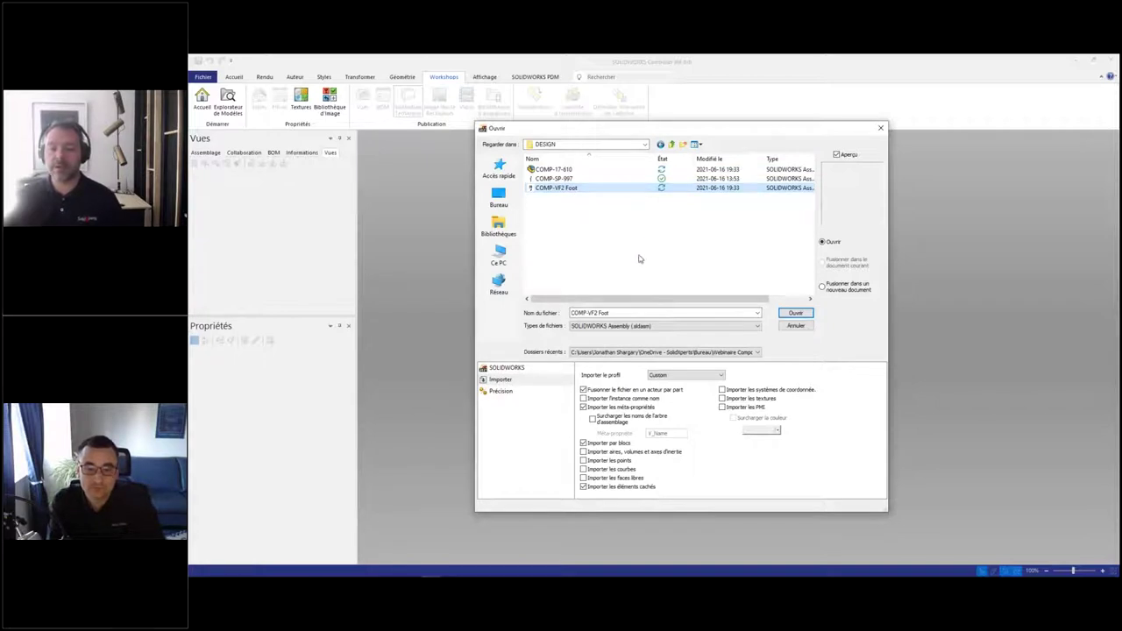
# Step: Include the VF2 Semelle Marche, Randonnée and Antidérapante configurations in the SOLIDWORKS import and open the assembly
pyautogui.click(512, 368)
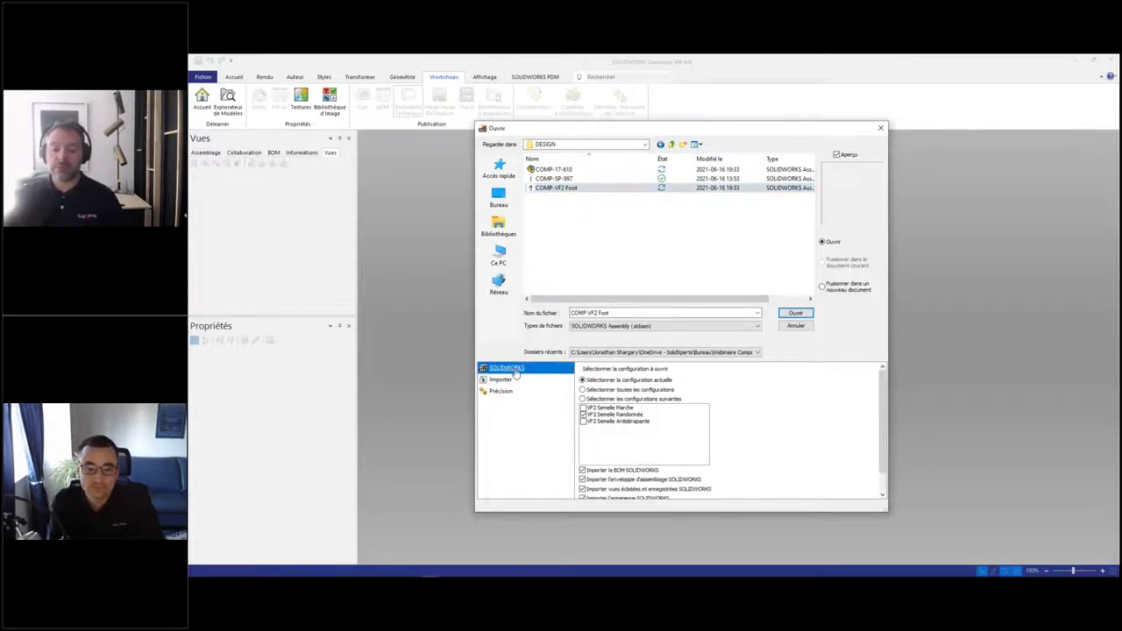
pyautogui.click(583, 409)
pyautogui.click(584, 422)
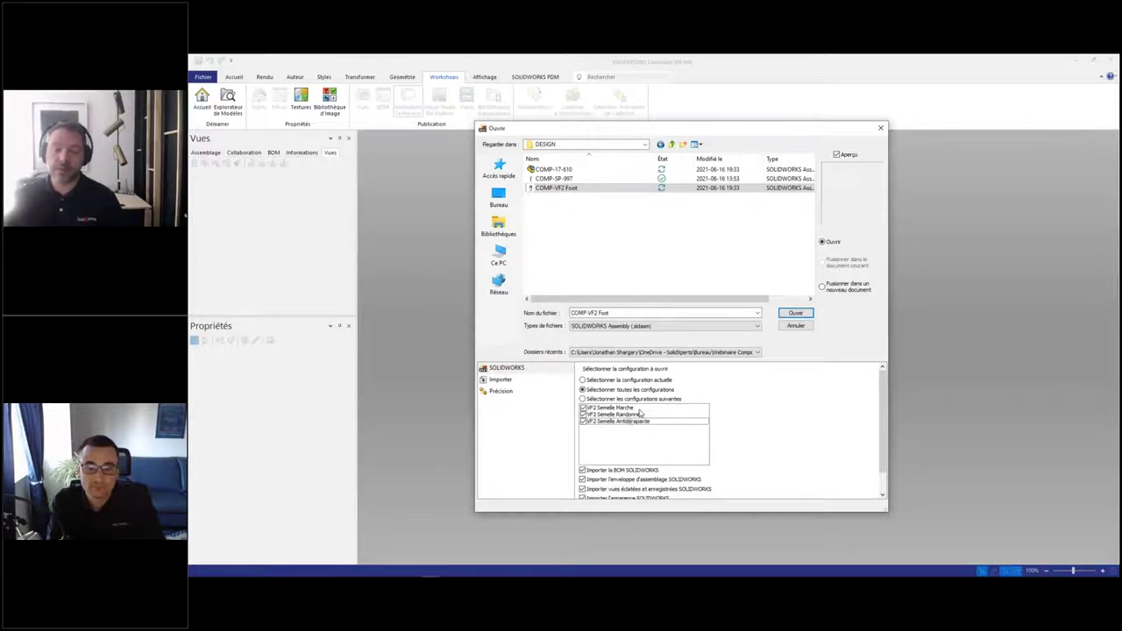
pyautogui.scroll(-1, 784, 440)
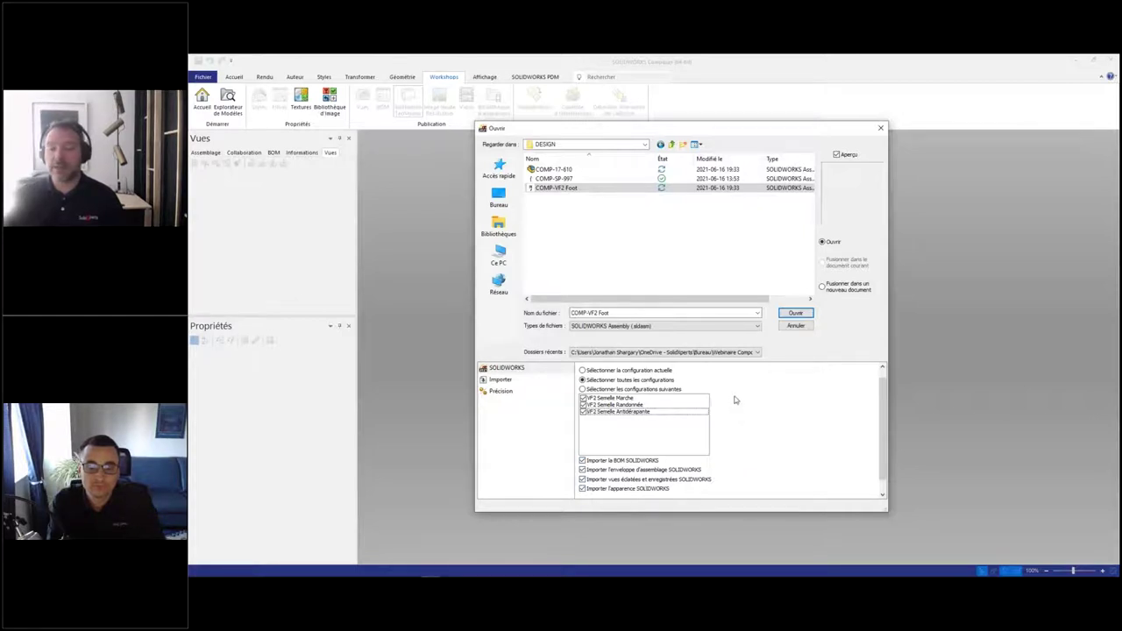
pyautogui.click(795, 314)
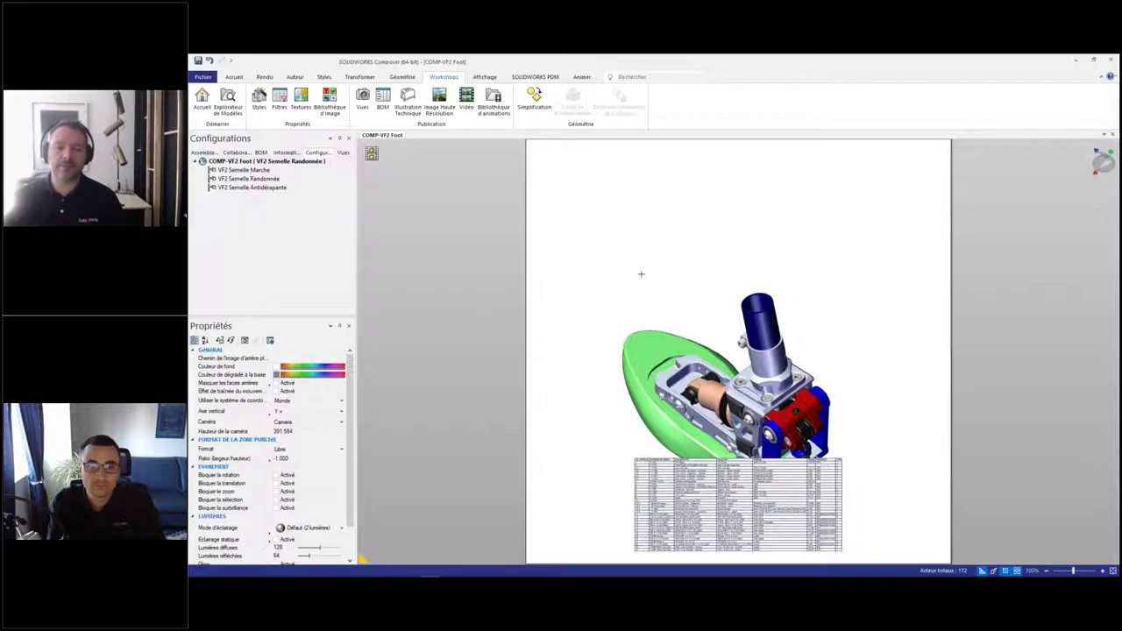
# Step: Show the underside of the foot's sole in the VF2 Semelle Marche and VF2 Semelle Antidérapante configurations
pyautogui.moveTo(652, 296); pyautogui.dragTo(718, 238)
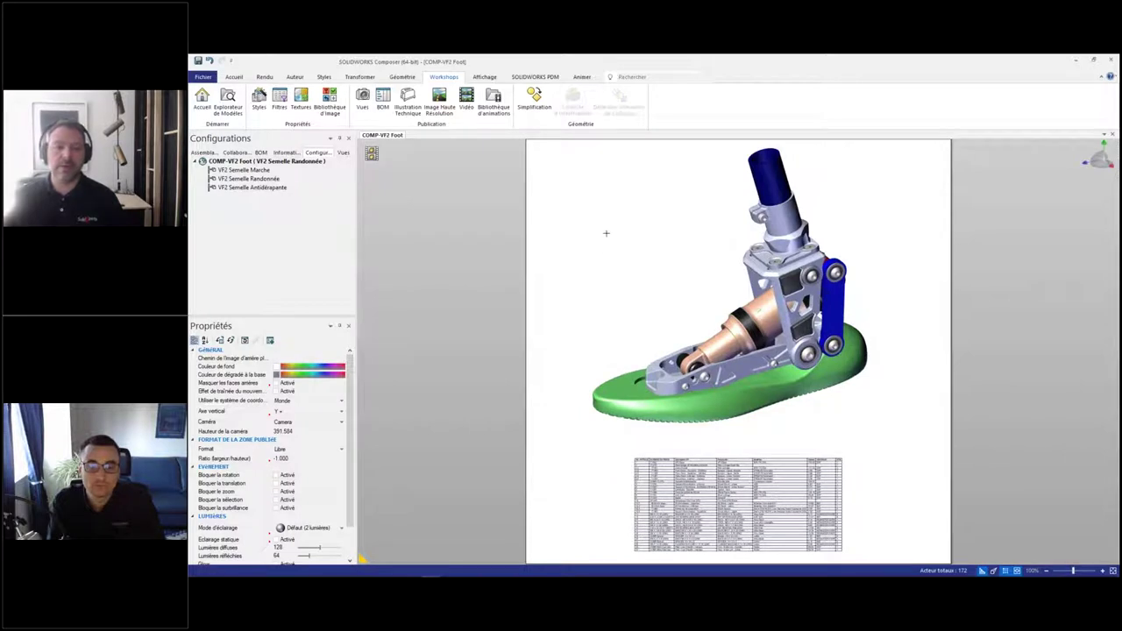
pyautogui.moveTo(602, 284); pyautogui.dragTo(549, 211)
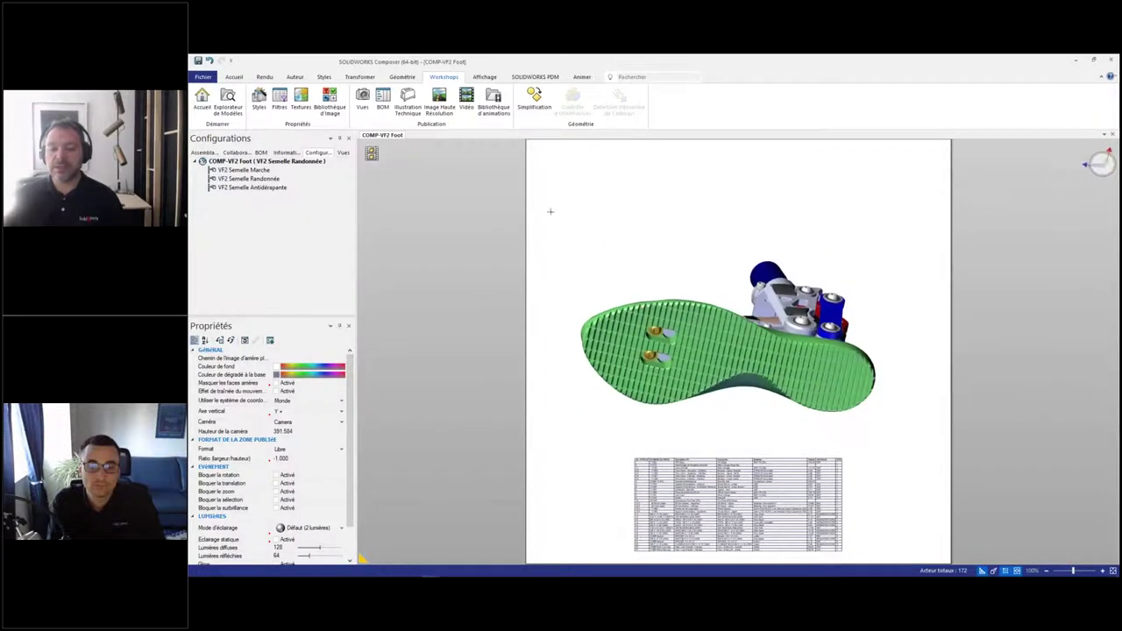
pyautogui.click(260, 170)
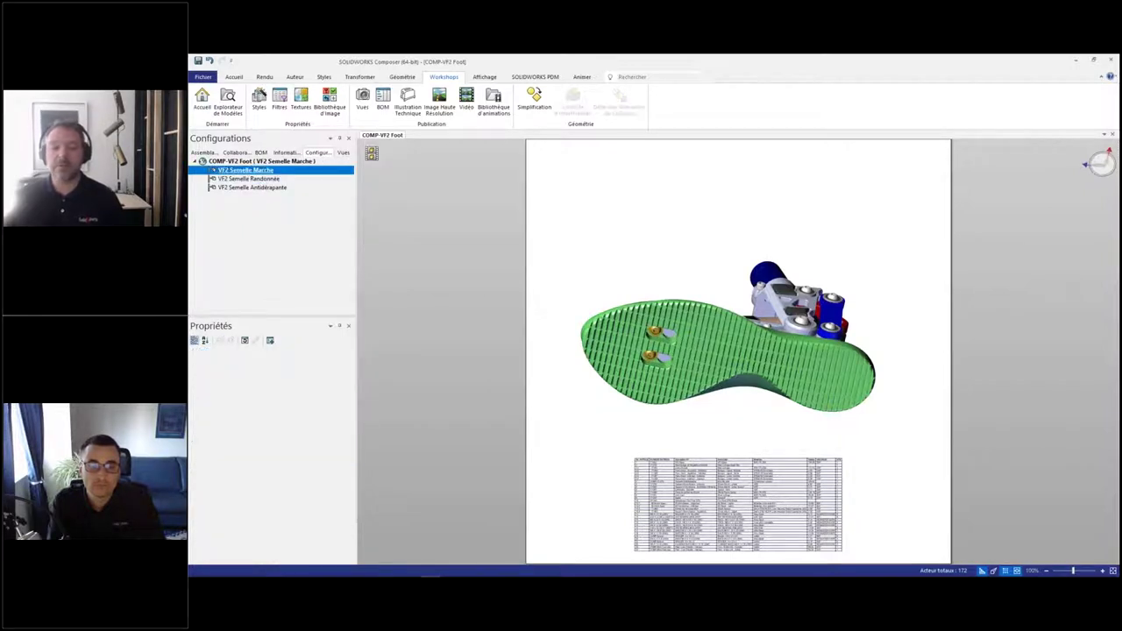
pyautogui.click(267, 189)
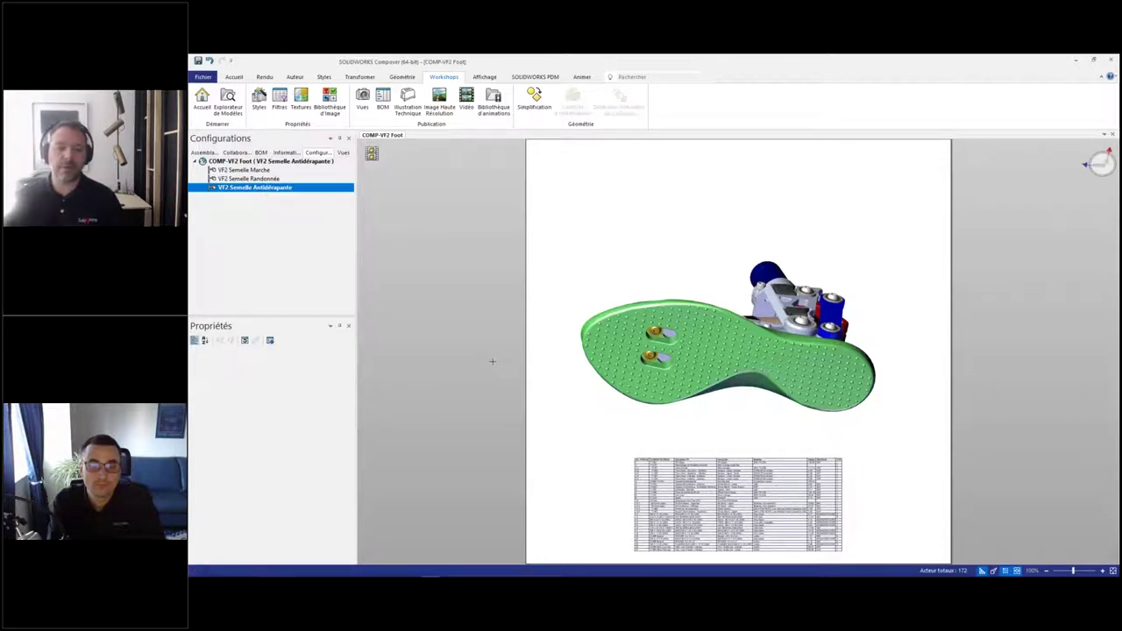
# Step: Show the imported views, starting with Collapse View and the first two exploded-step views
pyautogui.click(344, 152)
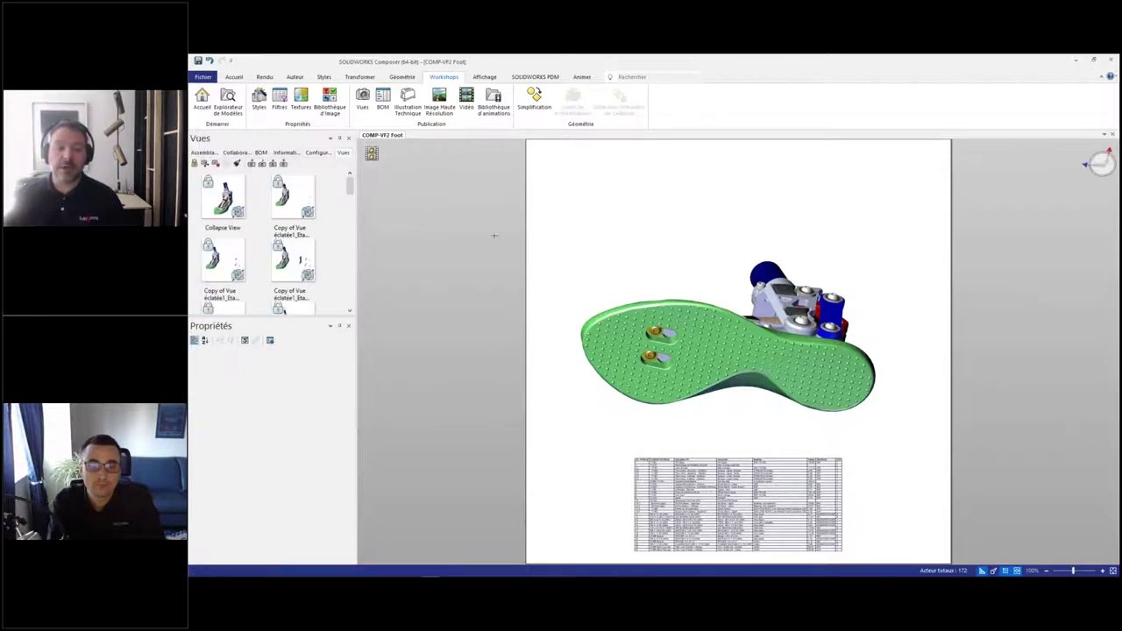
pyautogui.moveTo(578, 221); pyautogui.dragTo(639, 308, button='right')
pyautogui.moveTo(639, 308); pyautogui.dragTo(624, 259, button='middle')
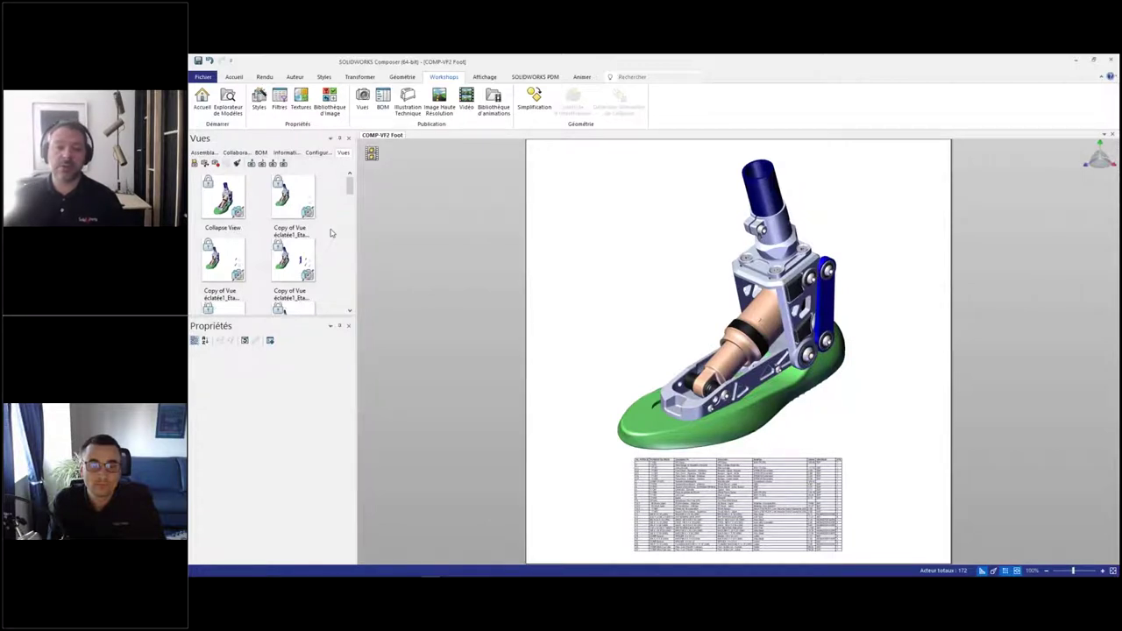
pyautogui.moveTo(349, 187)
pyautogui.mouseDown()
pyautogui.moveTo(348, 206)
pyautogui.moveTo(348, 180)
pyautogui.mouseUp()
pyautogui.click(215, 200)
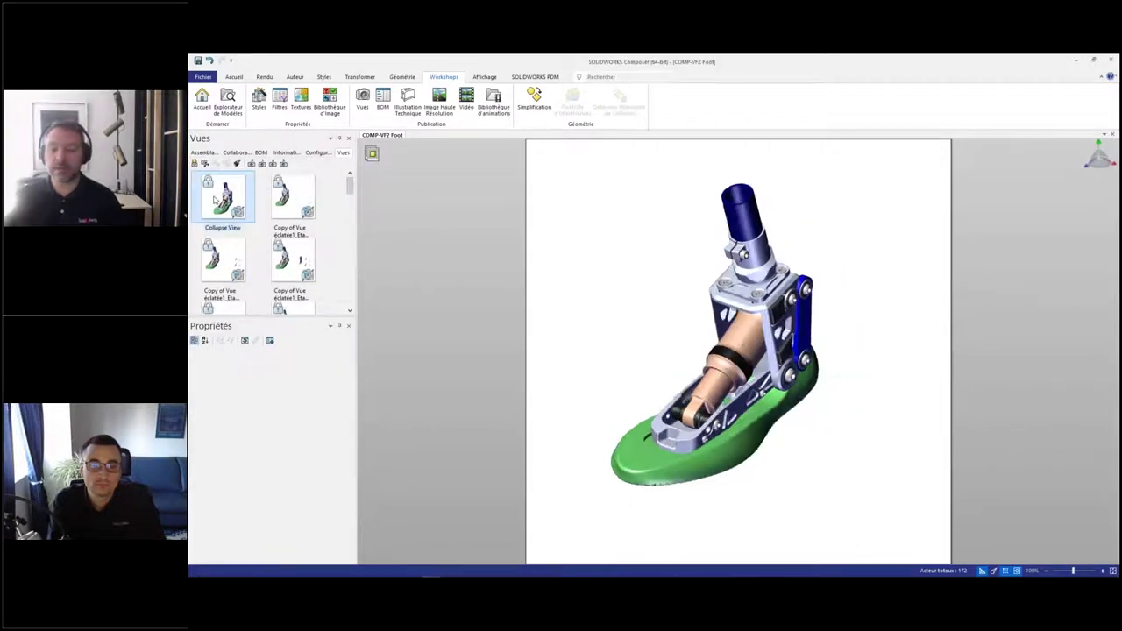
pyautogui.click(301, 209)
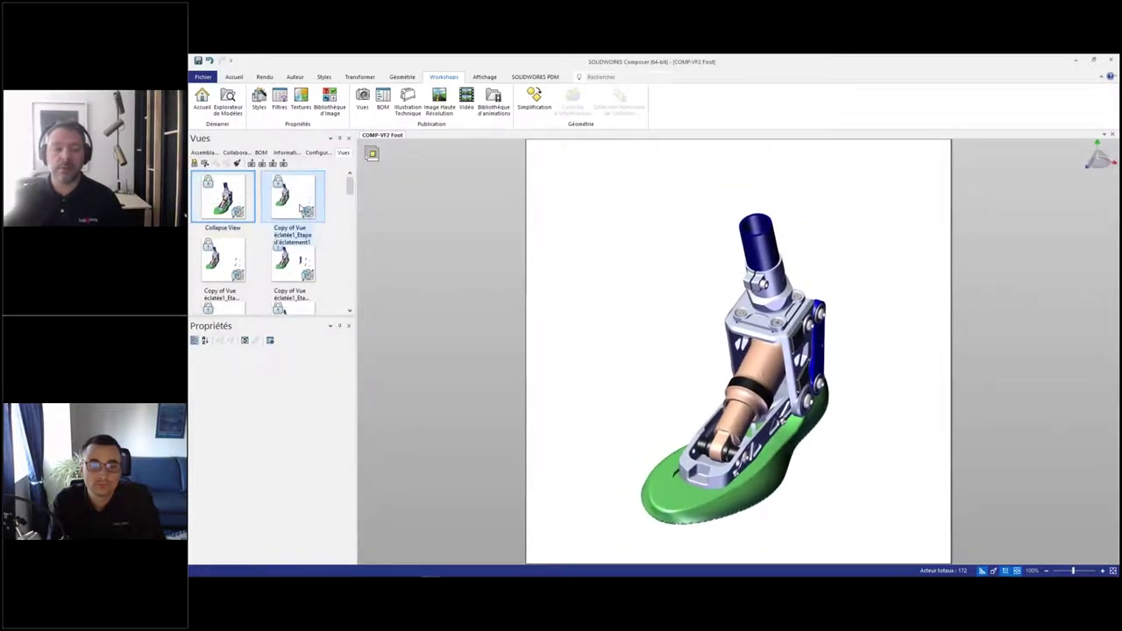
pyautogui.click(225, 262)
pyautogui.click(288, 270)
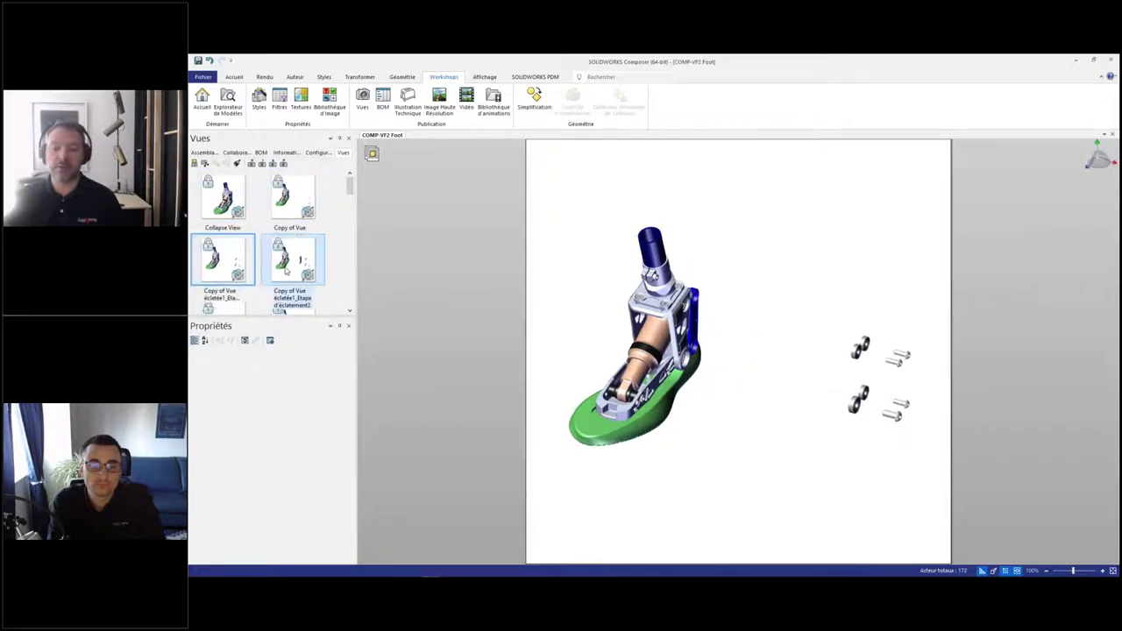
# Step: Step through the remaining exploded-step views, ending with Copy of Vue éclatée1_Etape d'éclatement30
pyautogui.scroll(-2, 287, 263)
pyautogui.click(286, 247)
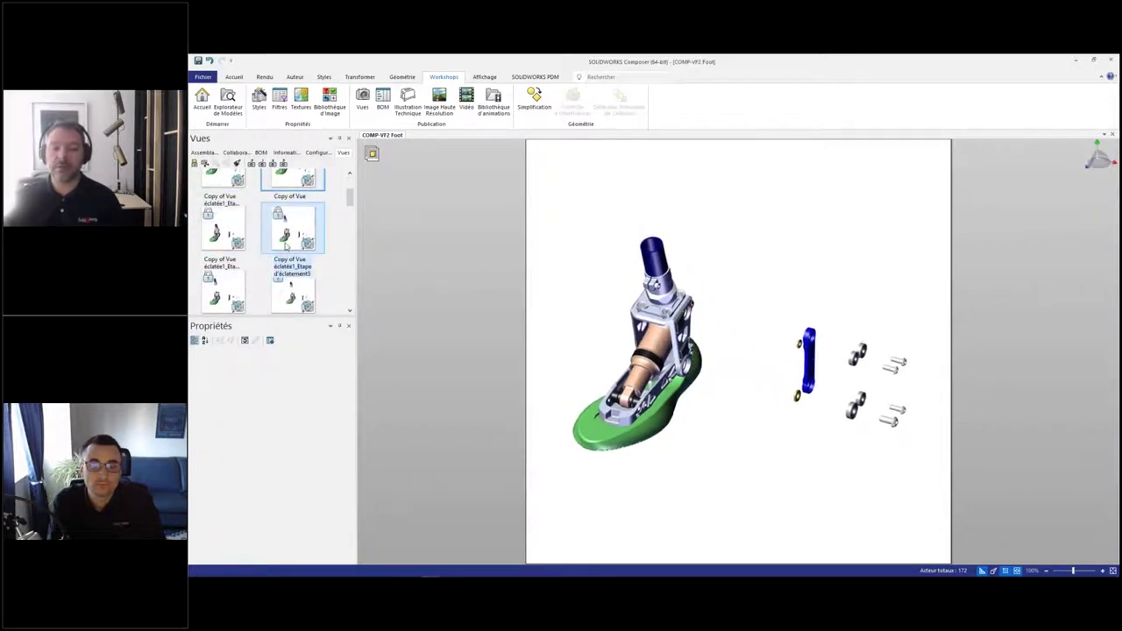
pyautogui.scroll(-2, 286, 248)
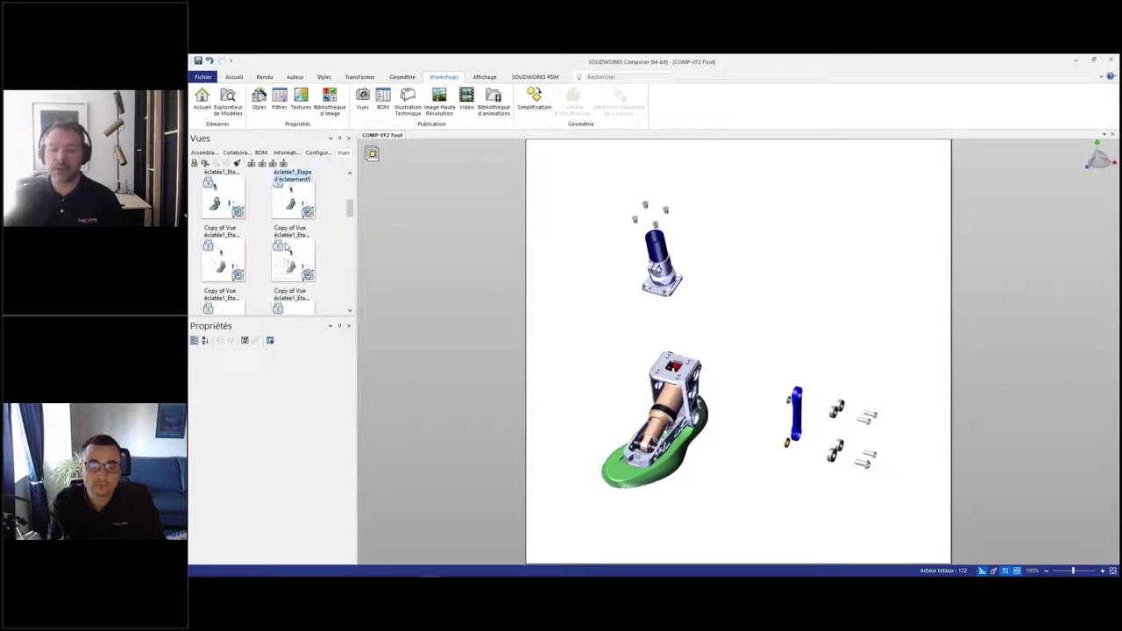
pyautogui.click(286, 214)
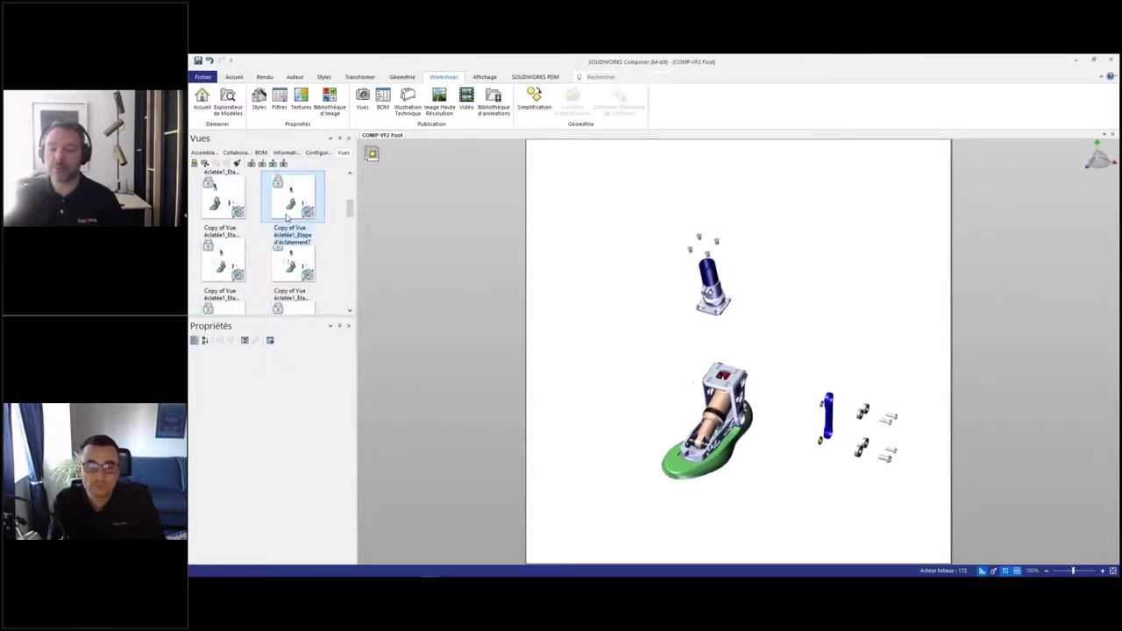
pyautogui.click(292, 263)
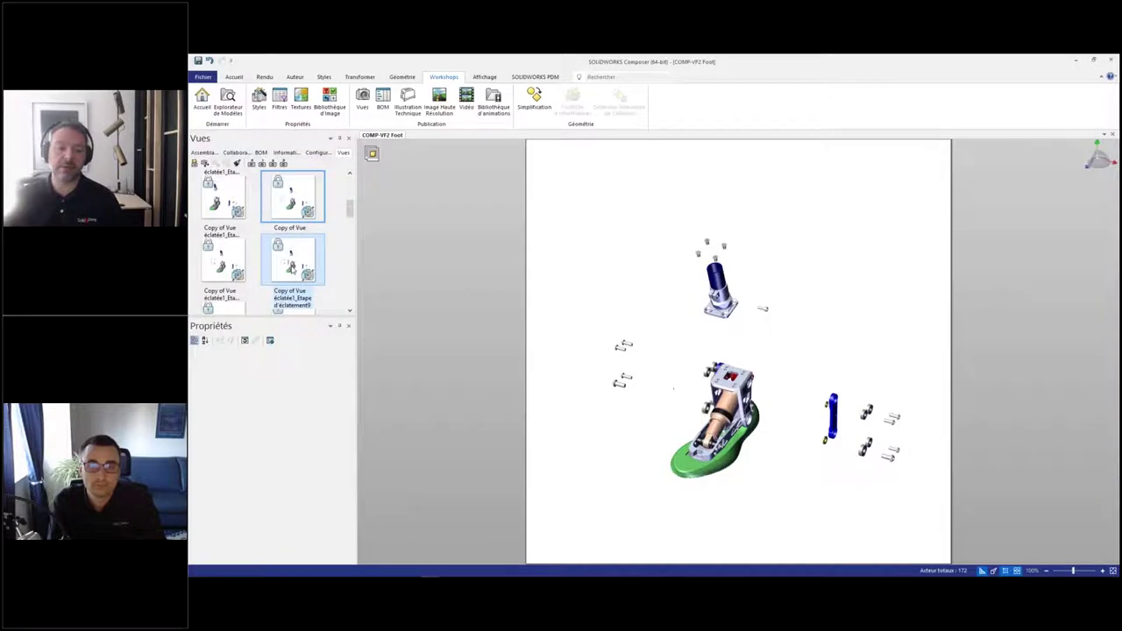
pyautogui.scroll(-2, 286, 245)
pyautogui.click(286, 239)
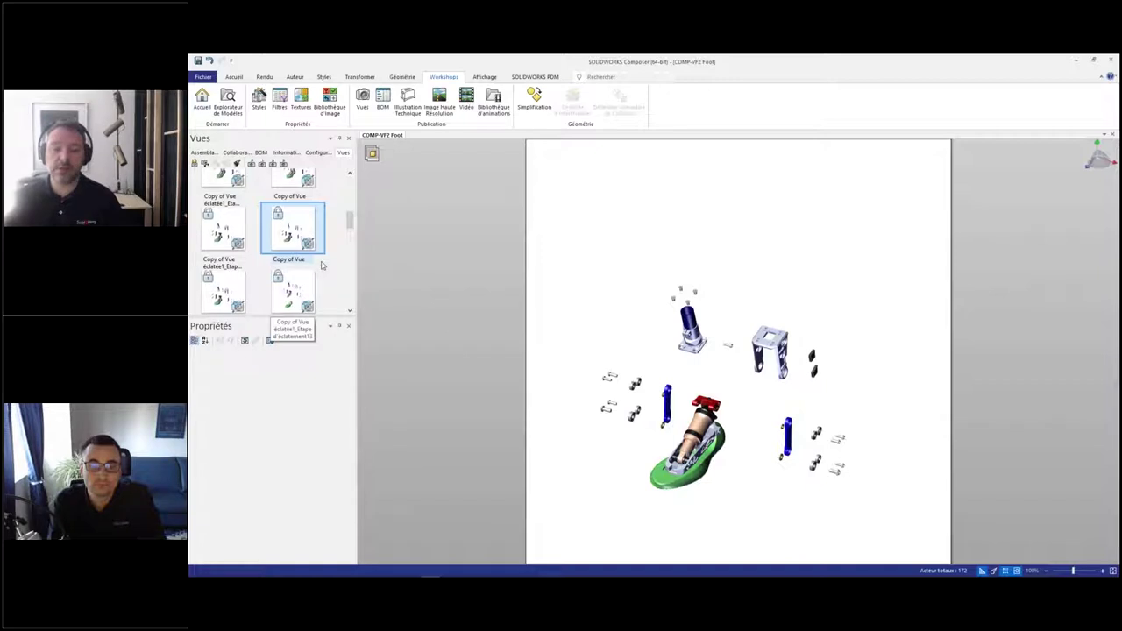
pyautogui.scroll(-2, 321, 272)
pyautogui.scroll(-2, 321, 272)
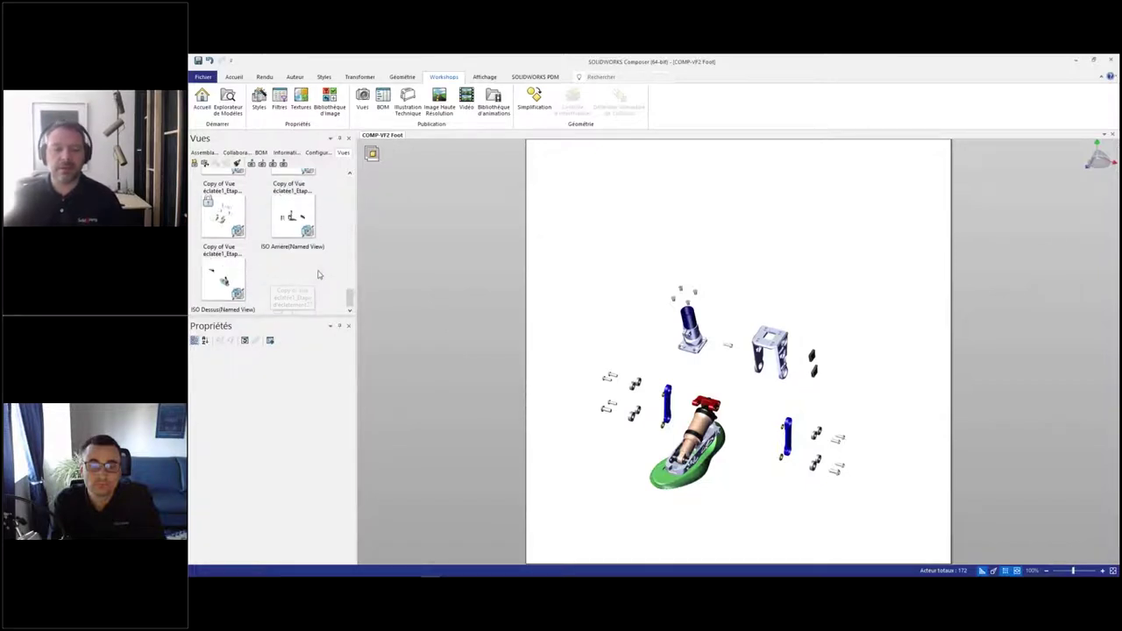
pyautogui.click(232, 227)
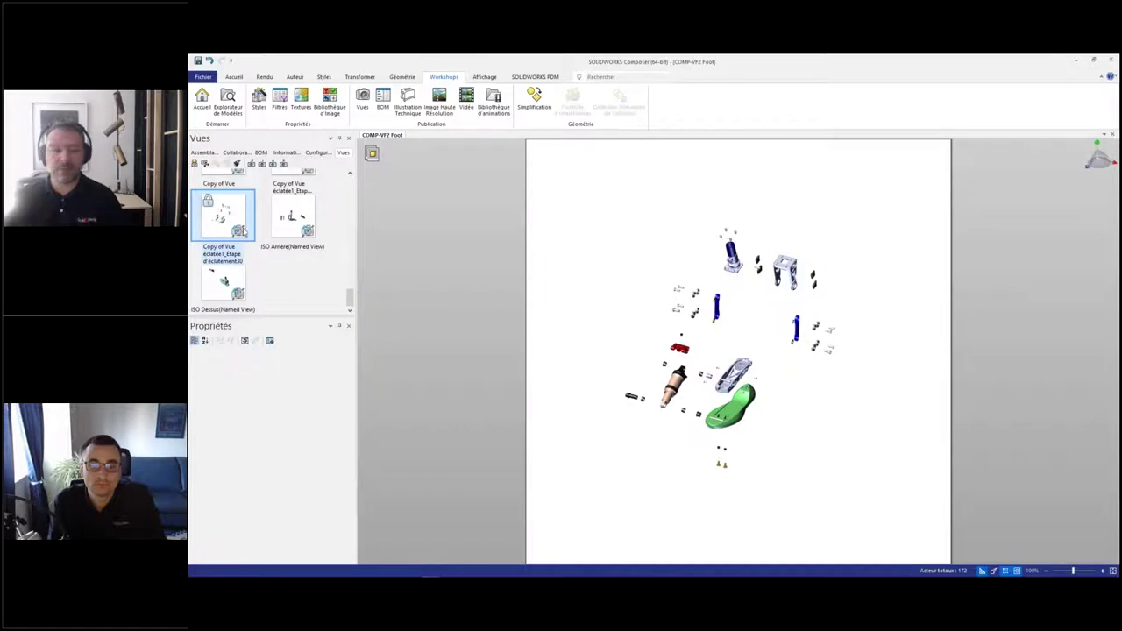
# Step: Delete the exploded-step copy views from Etape d'éclatement1 up to the one before Etape d'éclatement30
pyautogui.scroll(1, 342, 281)
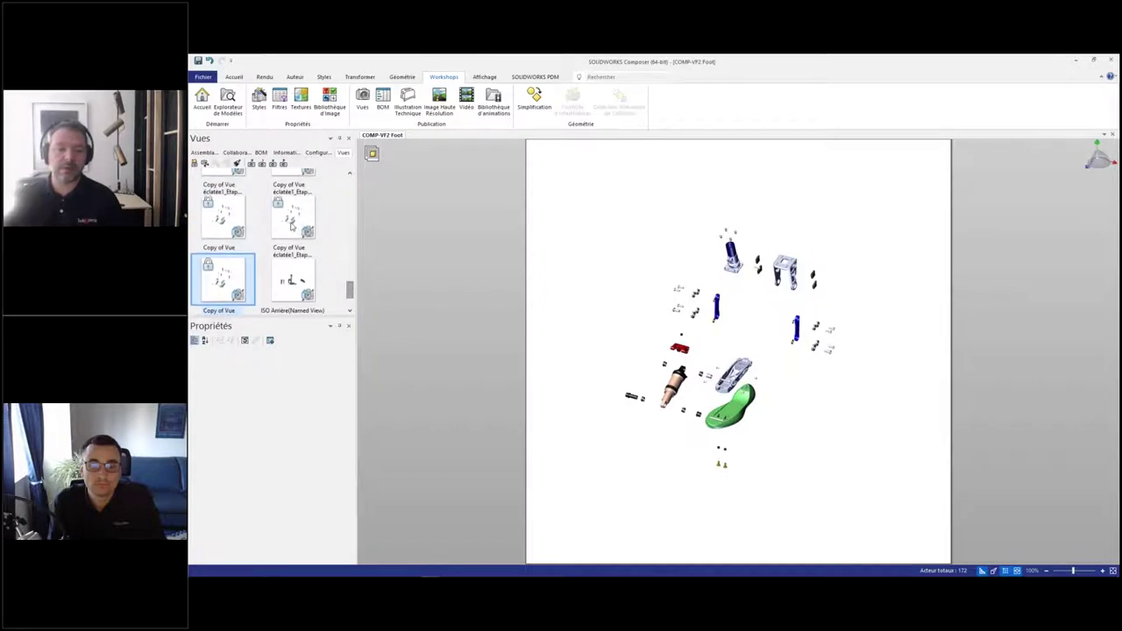
pyautogui.scroll(5, 298, 228)
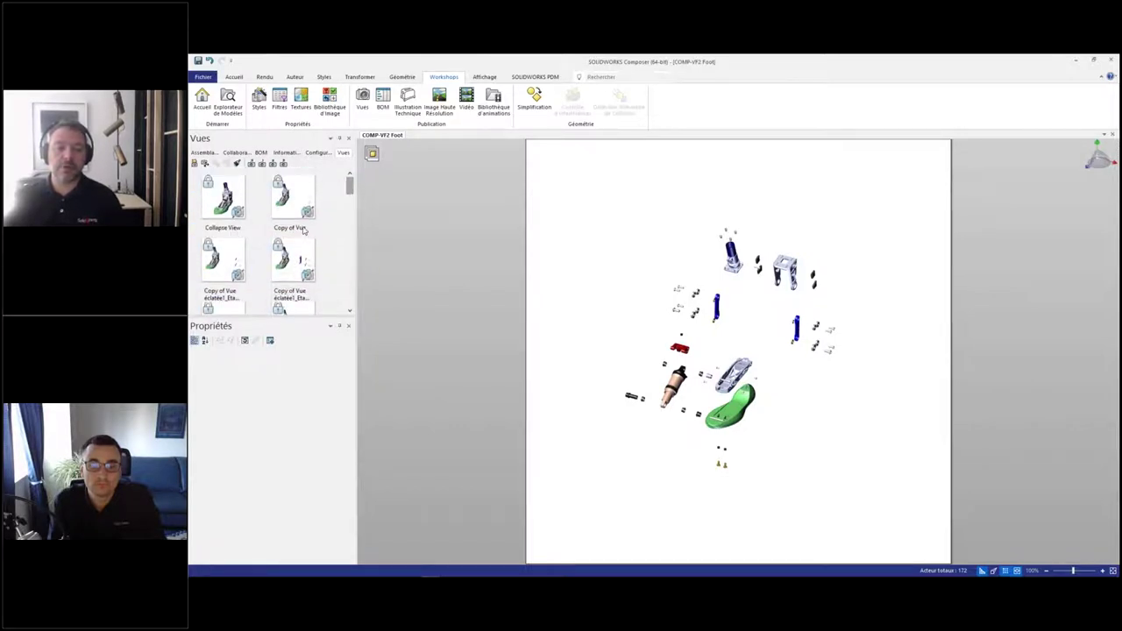
pyautogui.keyDown('shift'); pyautogui.click(299, 208); pyautogui.keyUp('shift')
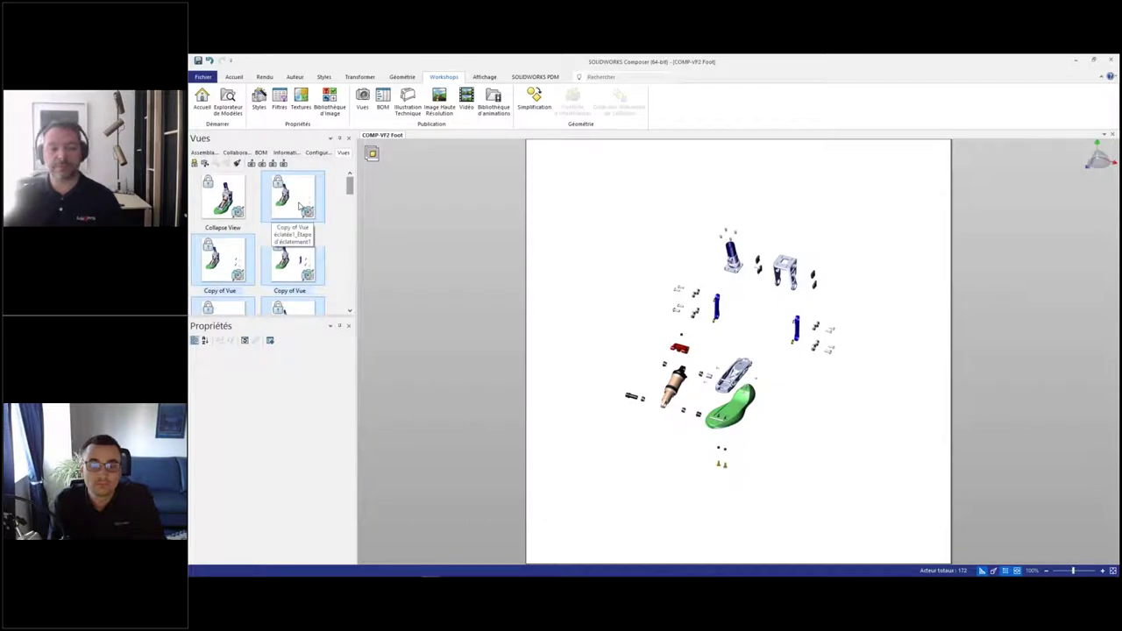
pyautogui.press('Delete')
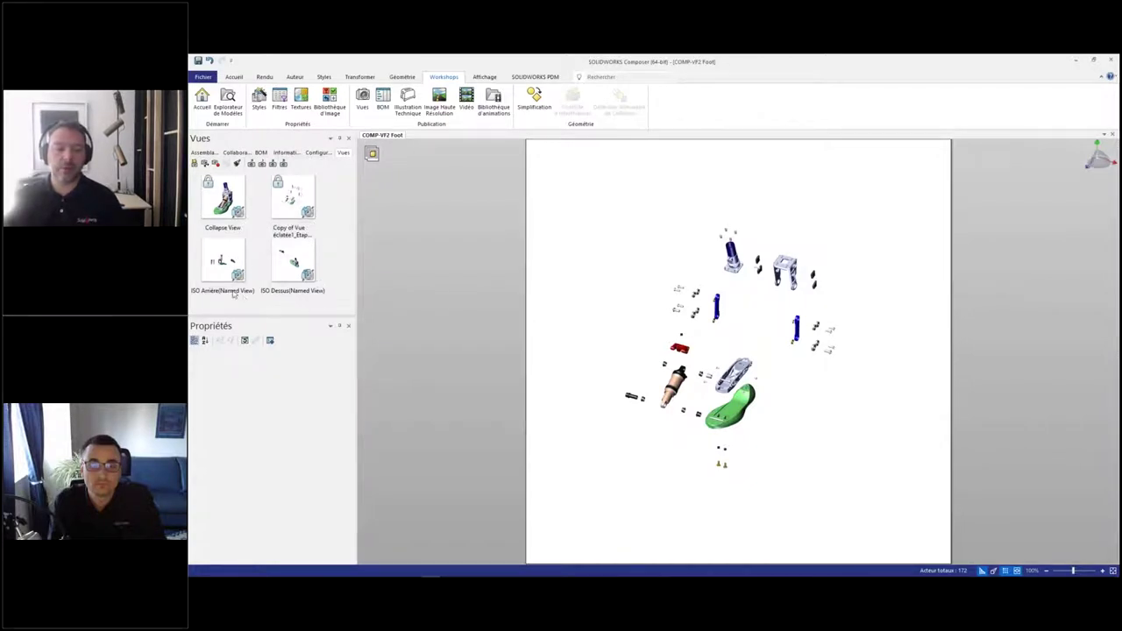
# Step: Display Collapse View, ISO Arrière, ISO Dessus and the Etape d'éclatement30 exploded view in turn
pyautogui.click(225, 211)
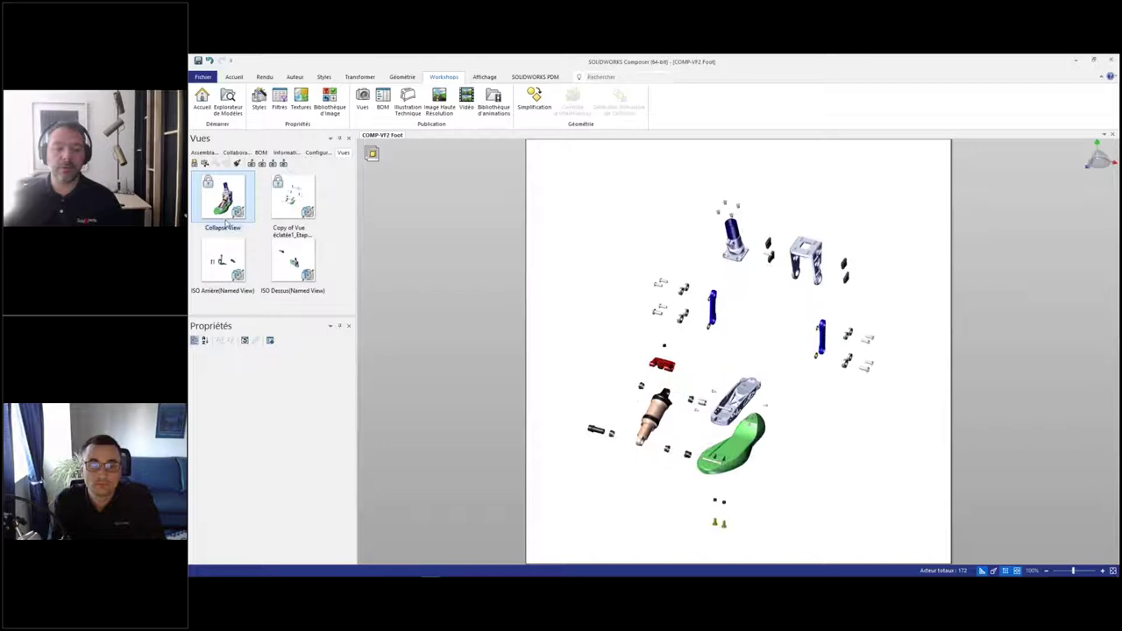
pyautogui.click(232, 264)
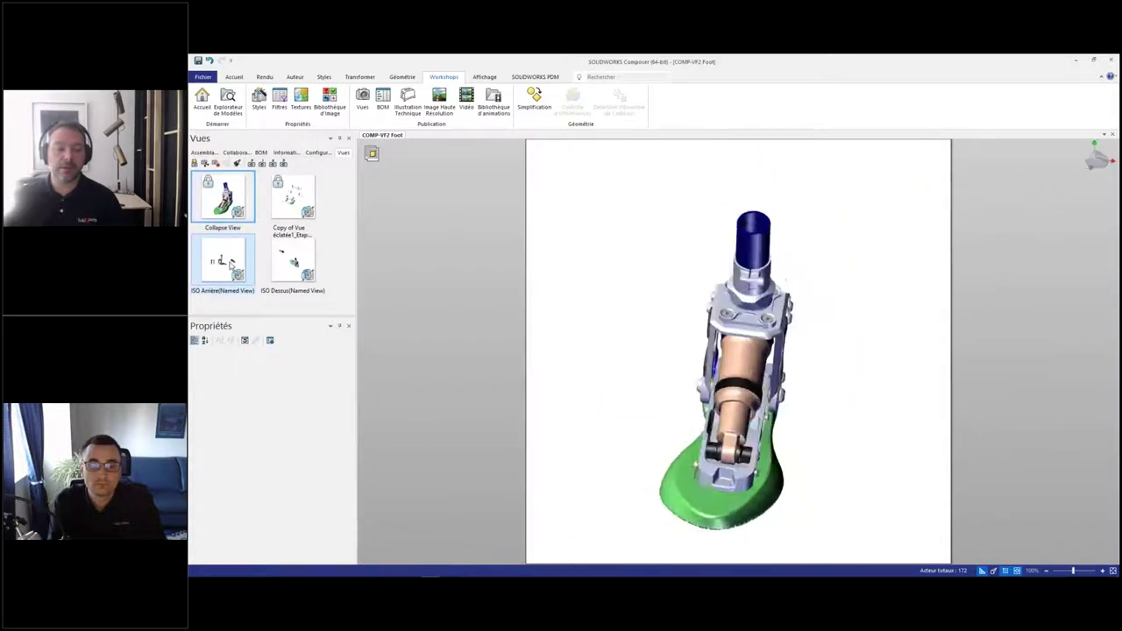
pyautogui.click(288, 276)
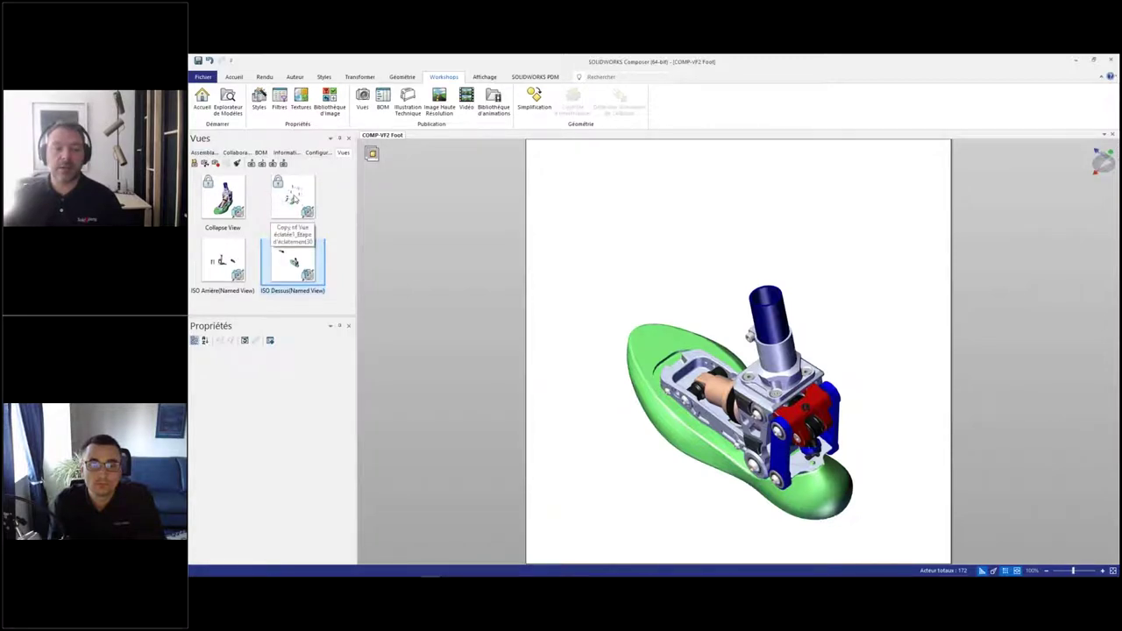
pyautogui.click(294, 197)
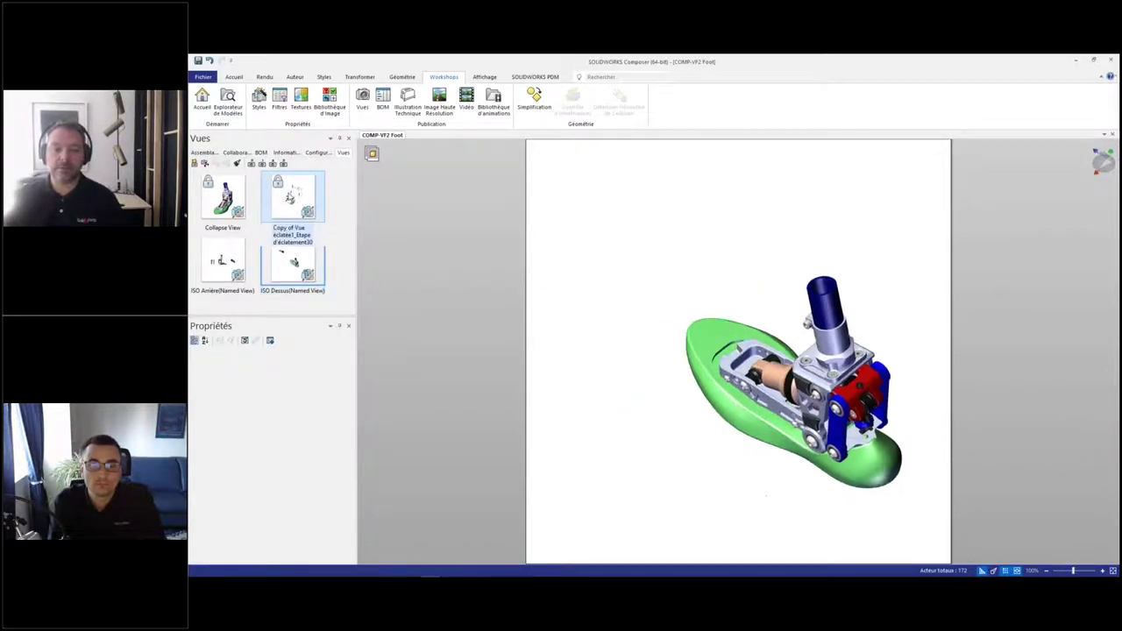
# Step: Show the assembly structure and examine the exploded foot from the side
pyautogui.click(203, 153)
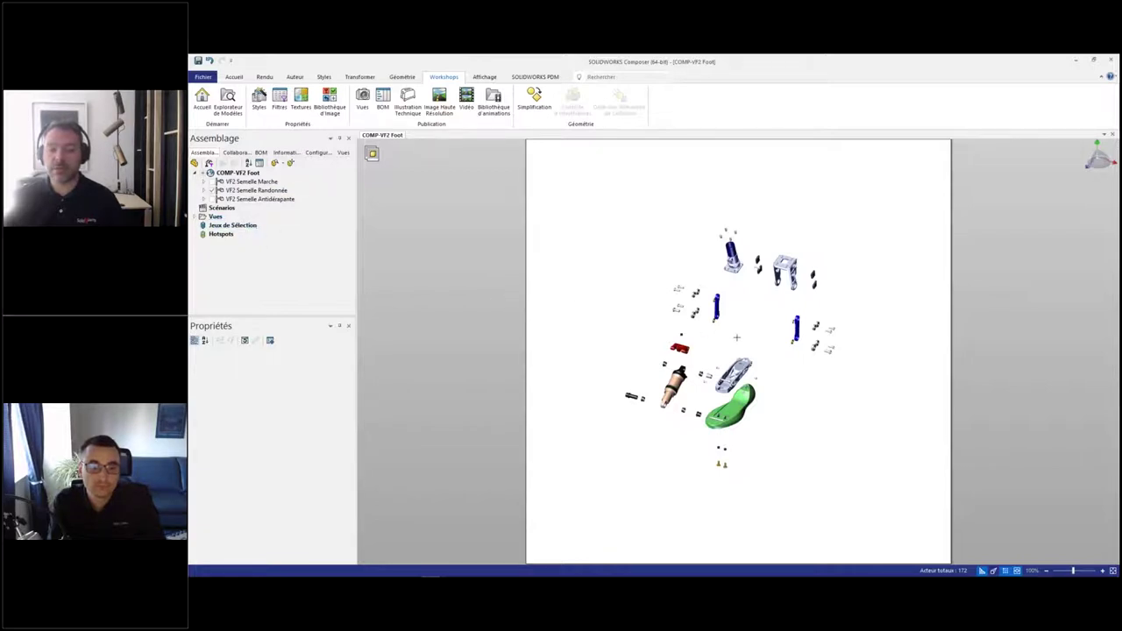
pyautogui.moveTo(737, 337); pyautogui.dragTo(702, 329)
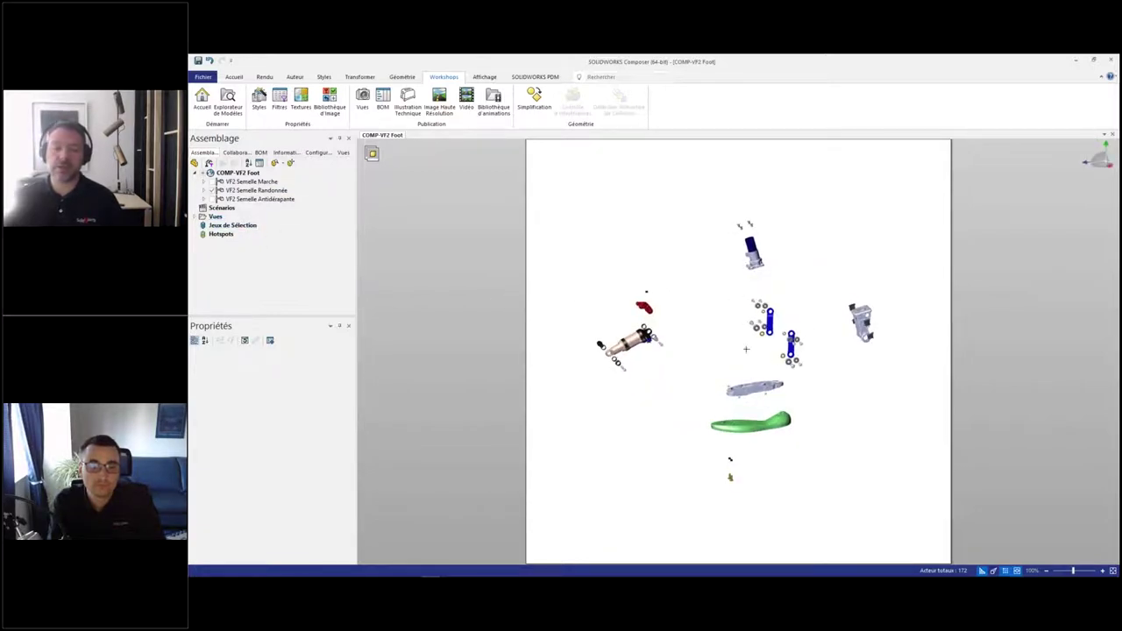
pyautogui.scroll(2, 793, 359)
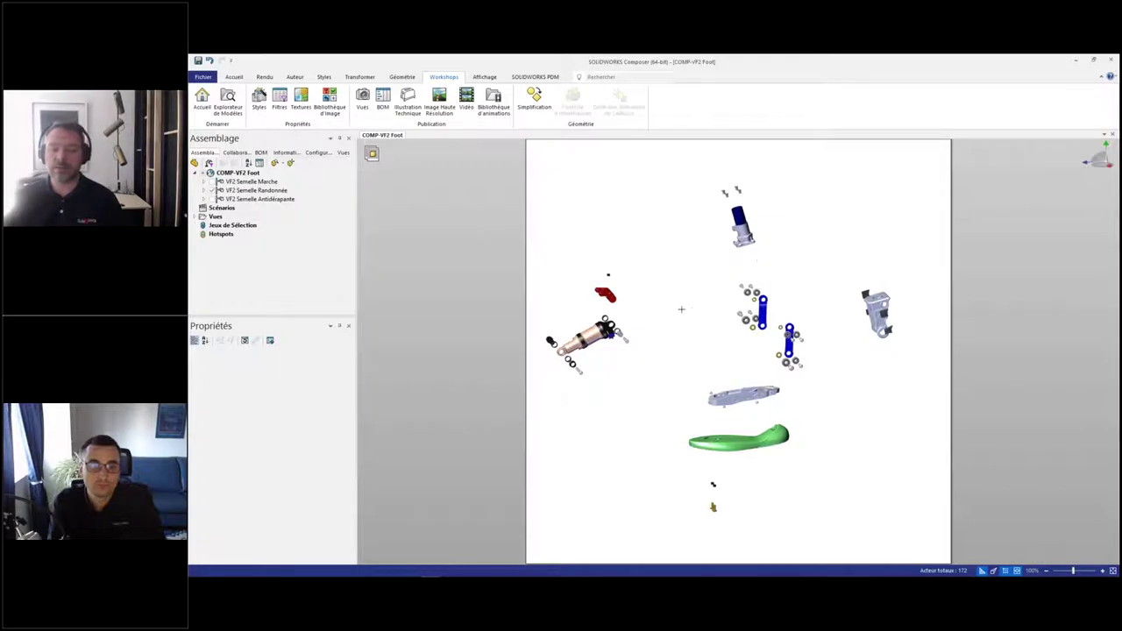
# Step: Highlight the upper shock part and its parent subassembly COMP-SP-997 in the exploded foot, and clear the selection
pyautogui.moveTo(681, 309); pyautogui.dragTo(739, 308, button='middle')
pyautogui.click(647, 330)
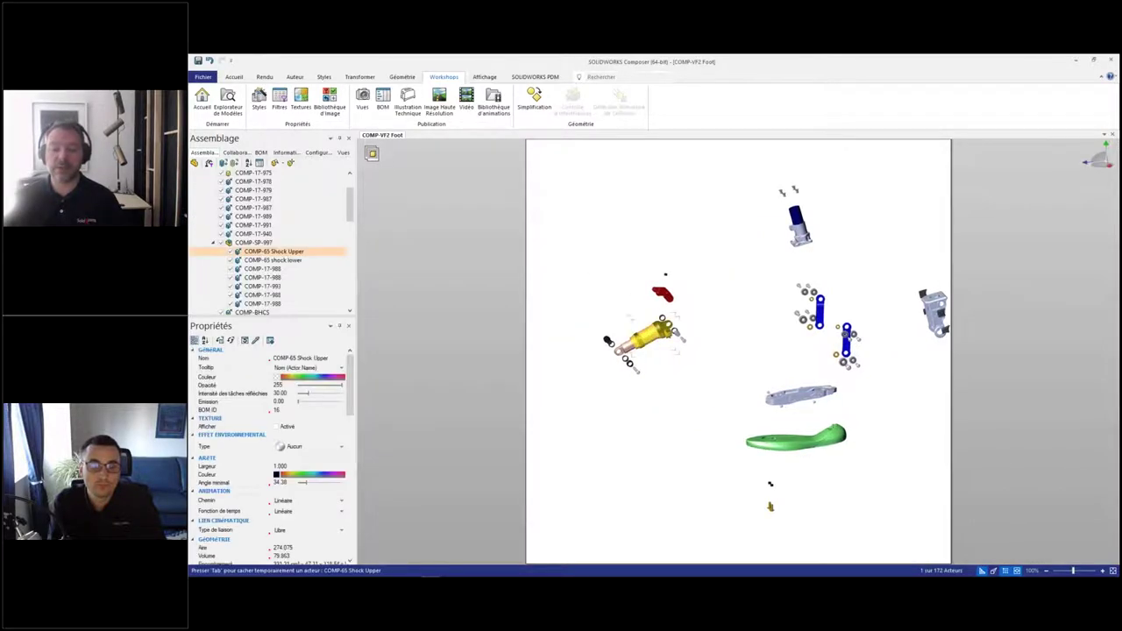
pyautogui.click(246, 245)
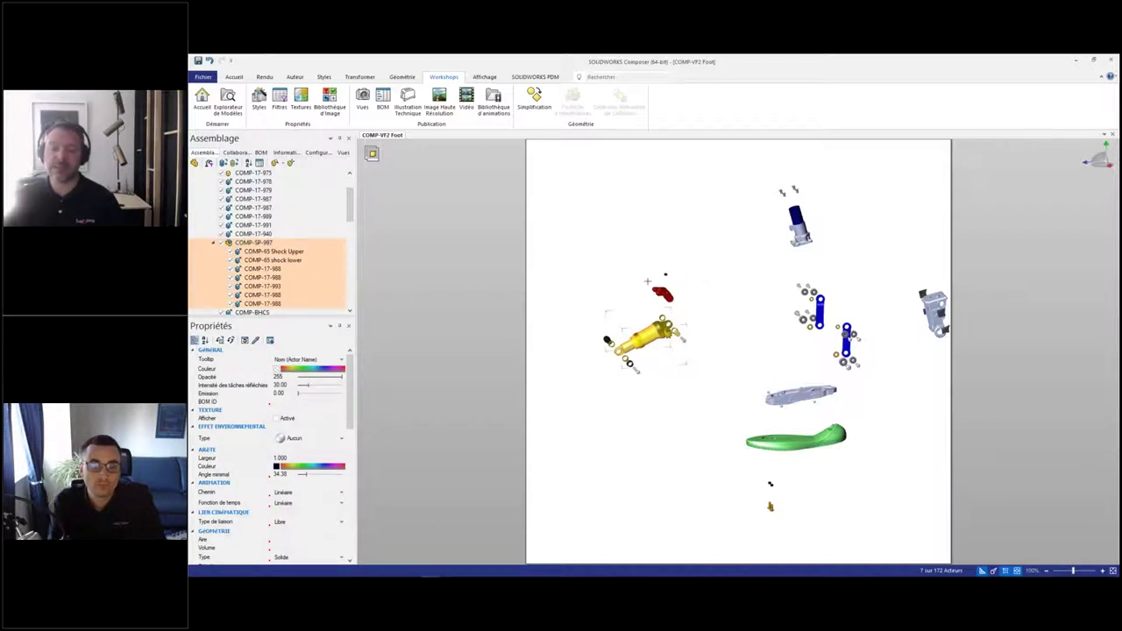
pyautogui.click(609, 287)
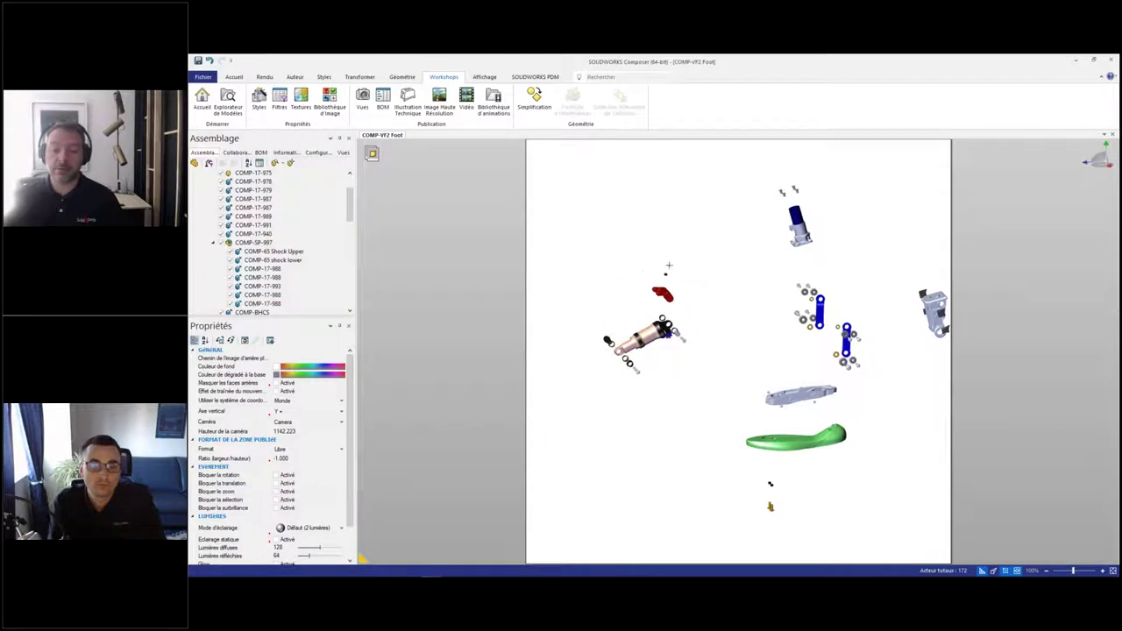
# Step: Create one selection set from the upper tube clamp with its screws and another from both blue links with their hardware
pyautogui.moveTo(751, 174); pyautogui.dragTo(827, 254)
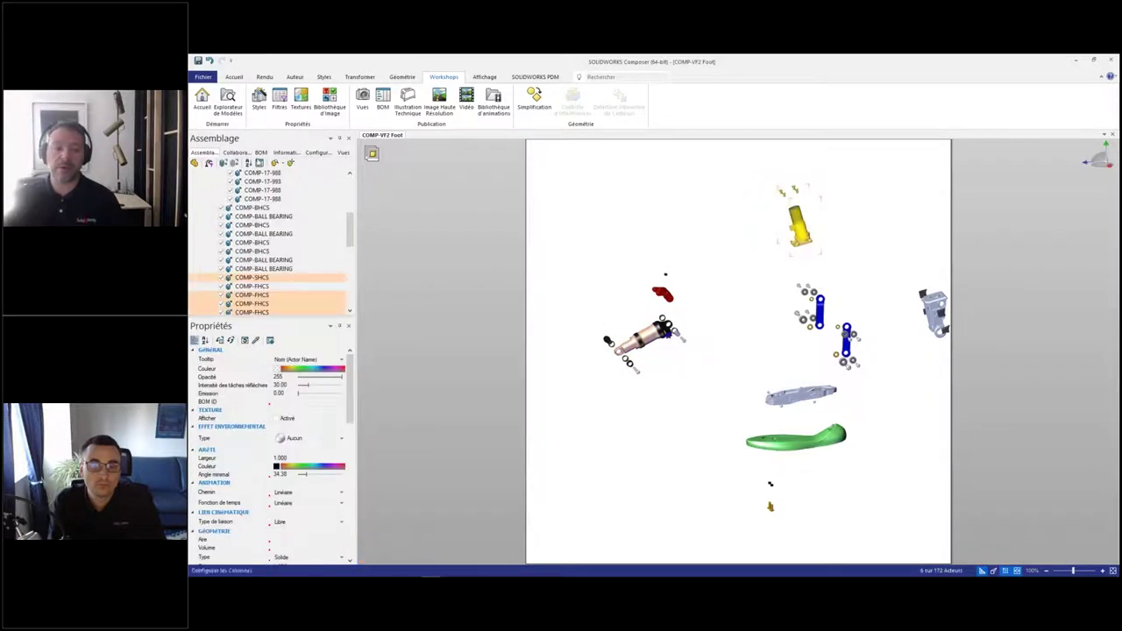
pyautogui.click(222, 164)
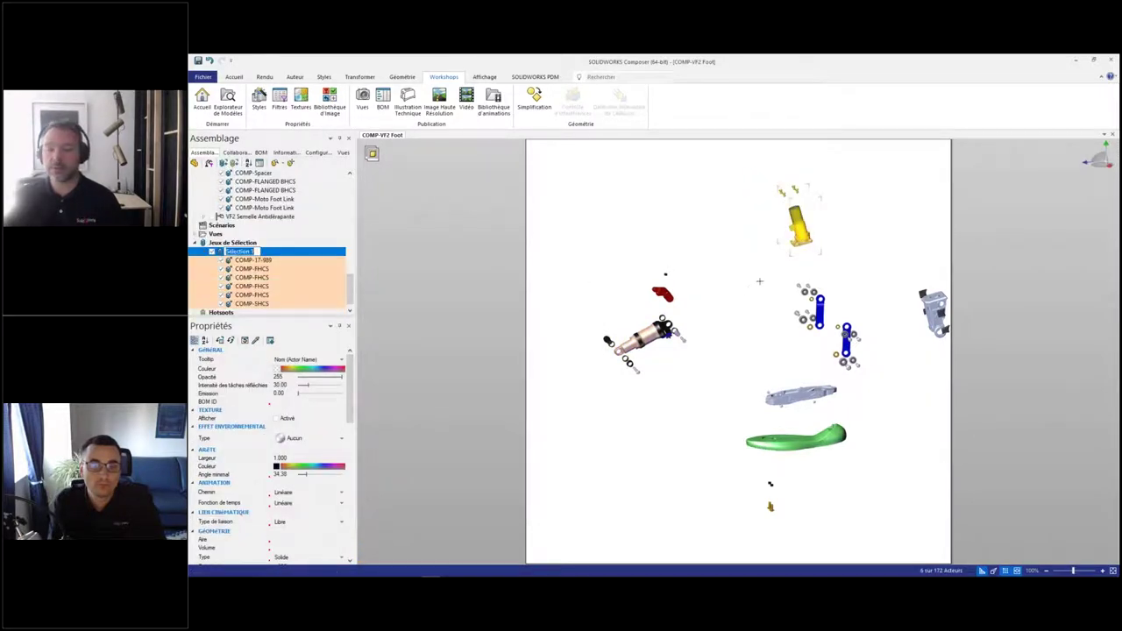
pyautogui.moveTo(776, 277); pyautogui.dragTo(880, 378)
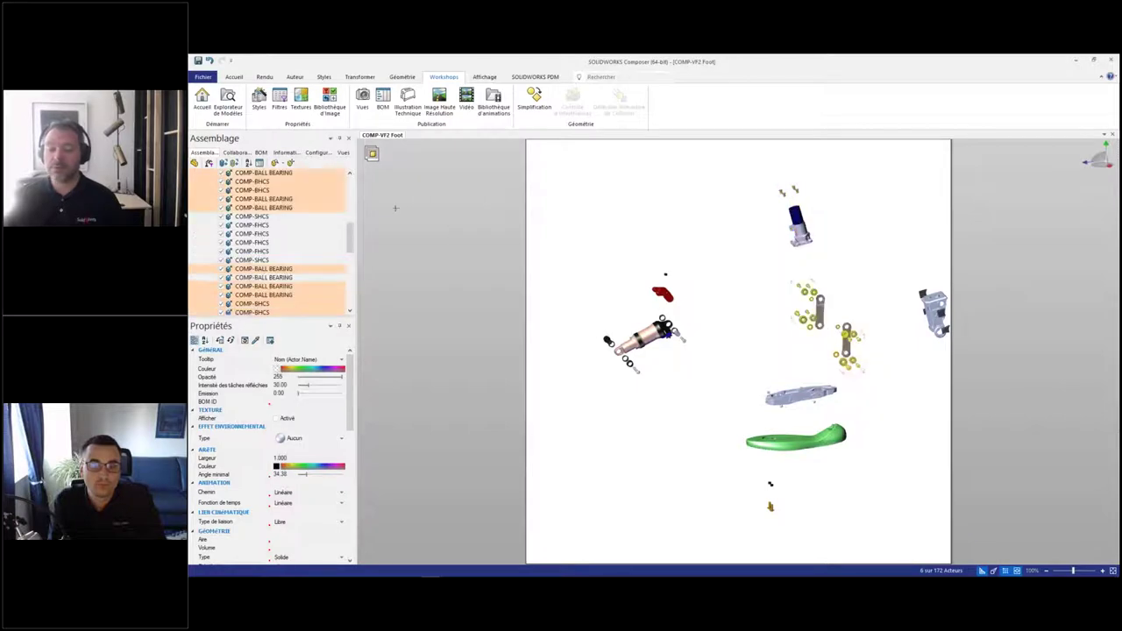
pyautogui.click(226, 164)
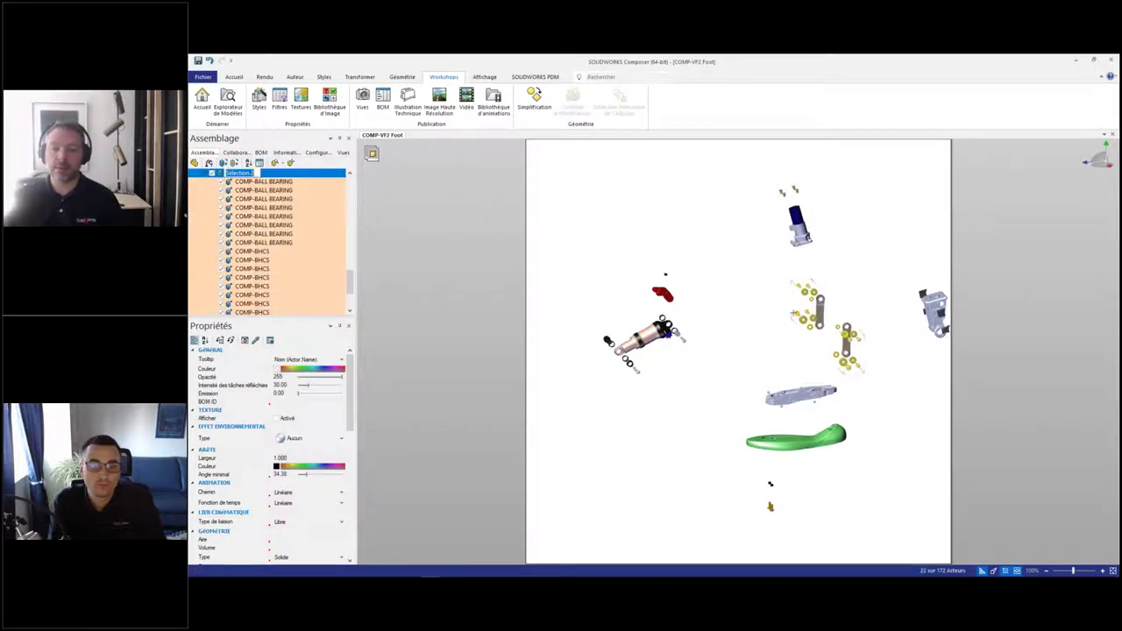
# Step: Create a separate selection set for each blue link with its own bearings, spacers and screws, starting with the lower link
pyautogui.click(830, 303)
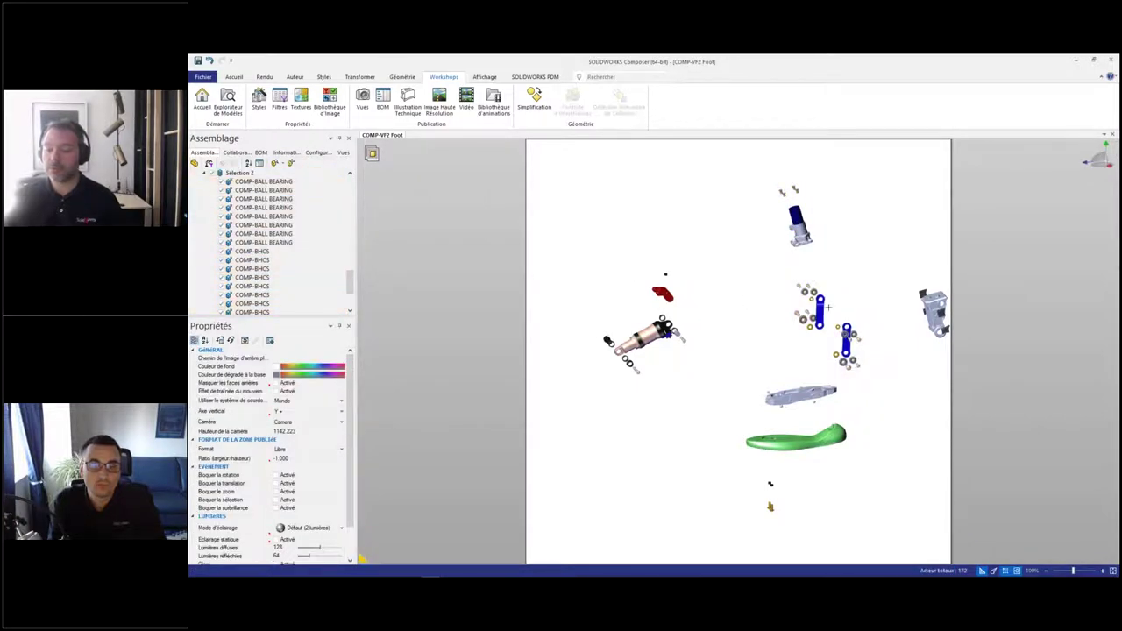
pyautogui.moveTo(831, 307); pyautogui.dragTo(881, 380)
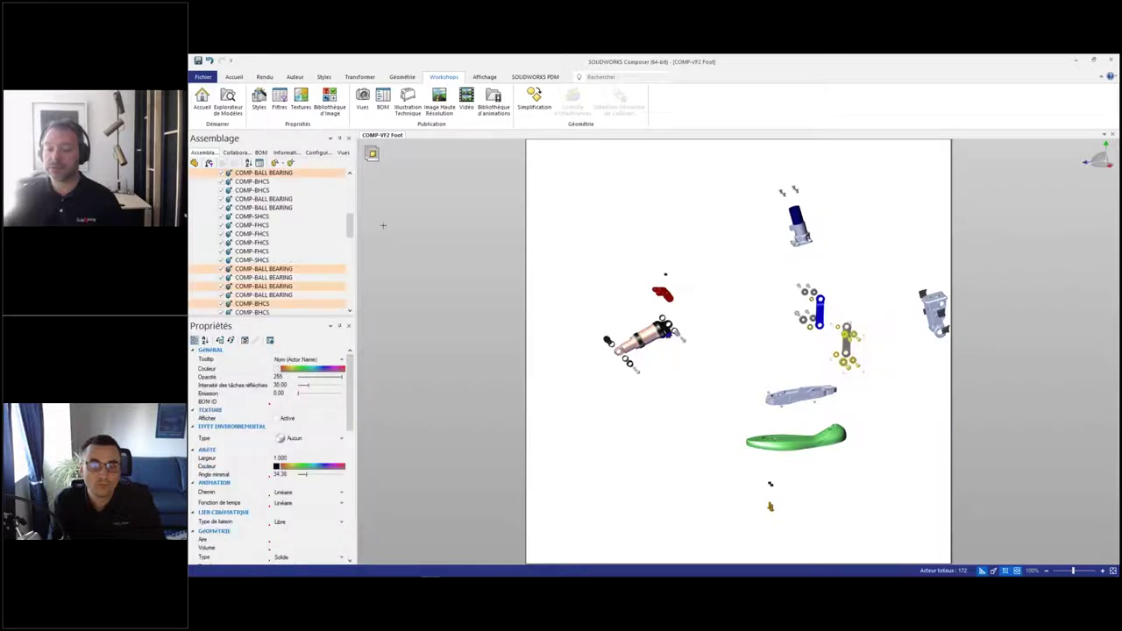
pyautogui.click(225, 165)
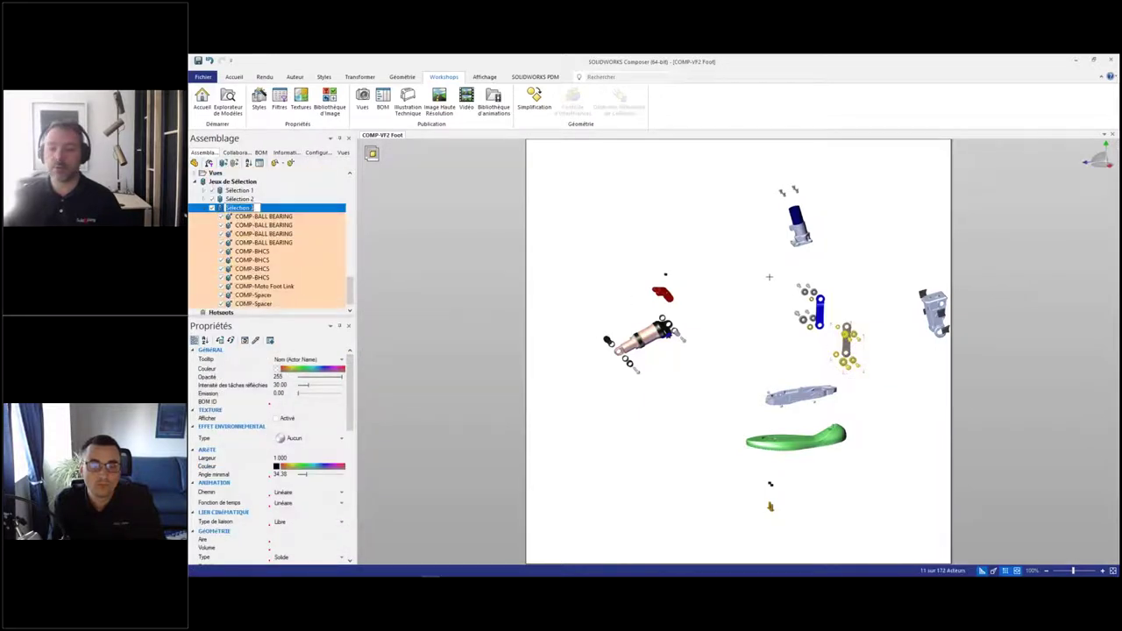
pyautogui.moveTo(775, 276); pyautogui.dragTo(834, 343)
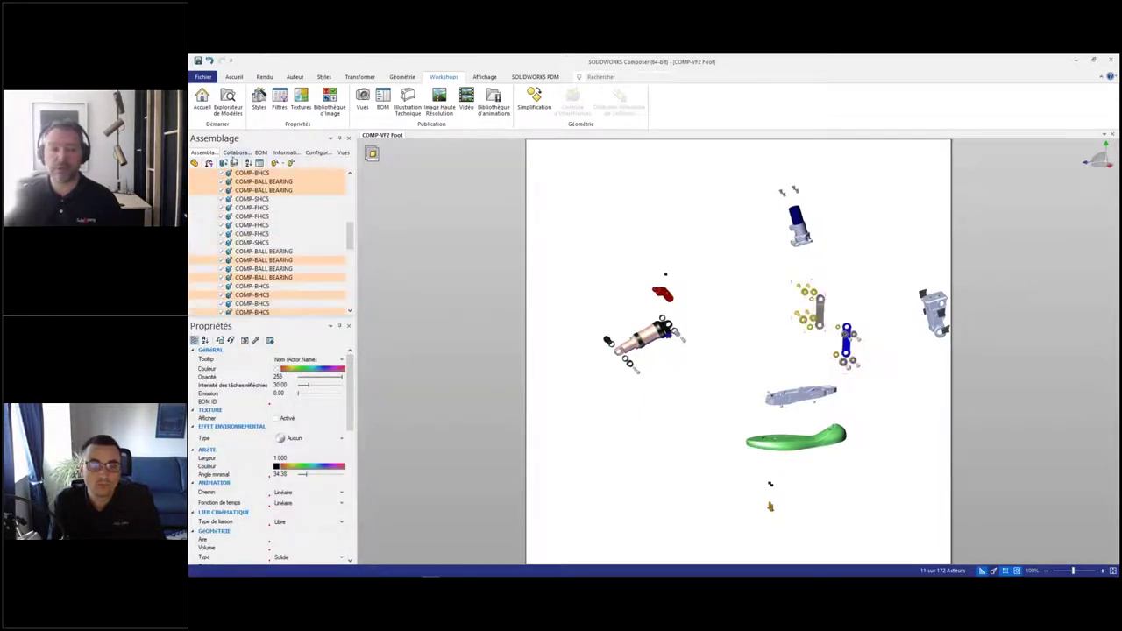
pyautogui.click(225, 165)
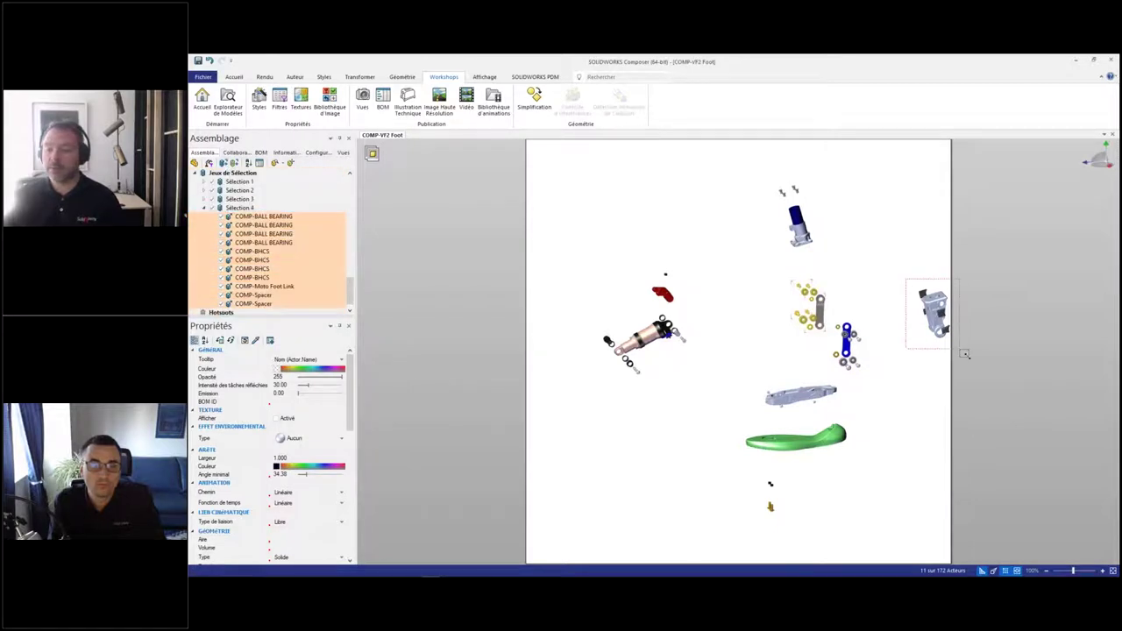
# Step: Create separate selection sets for the bracket group, the shock with the red part, and the foot plate with the green sole and fasteners
pyautogui.click(932, 308)
pyautogui.click(224, 165)
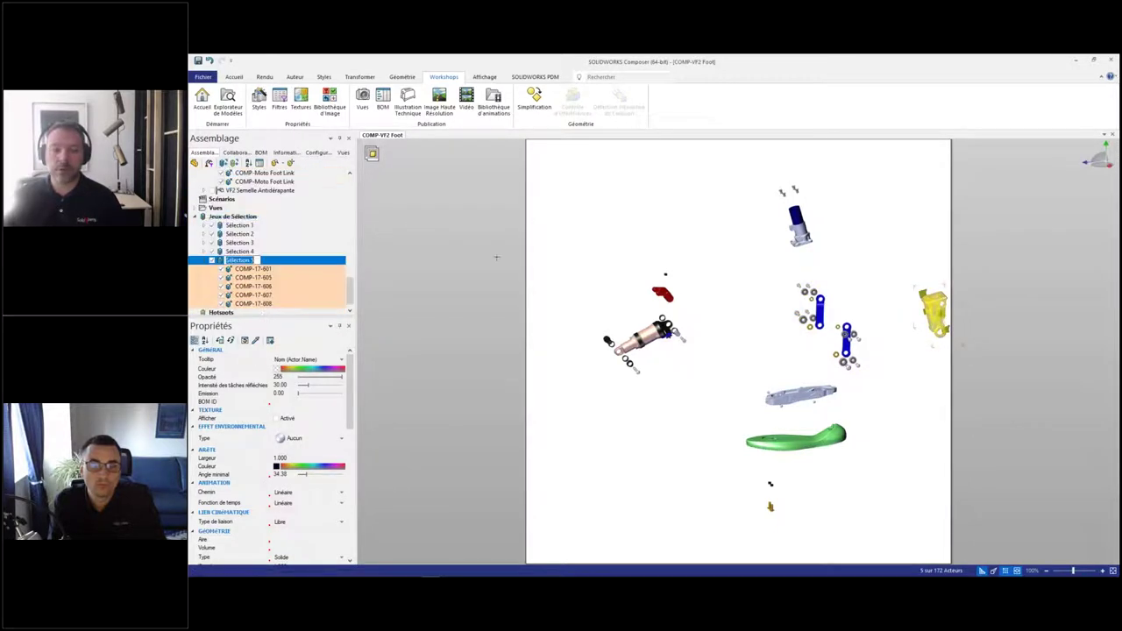
pyautogui.moveTo(556, 257); pyautogui.dragTo(777, 424)
pyautogui.click(225, 165)
pyautogui.moveTo(742, 375); pyautogui.dragTo(866, 532)
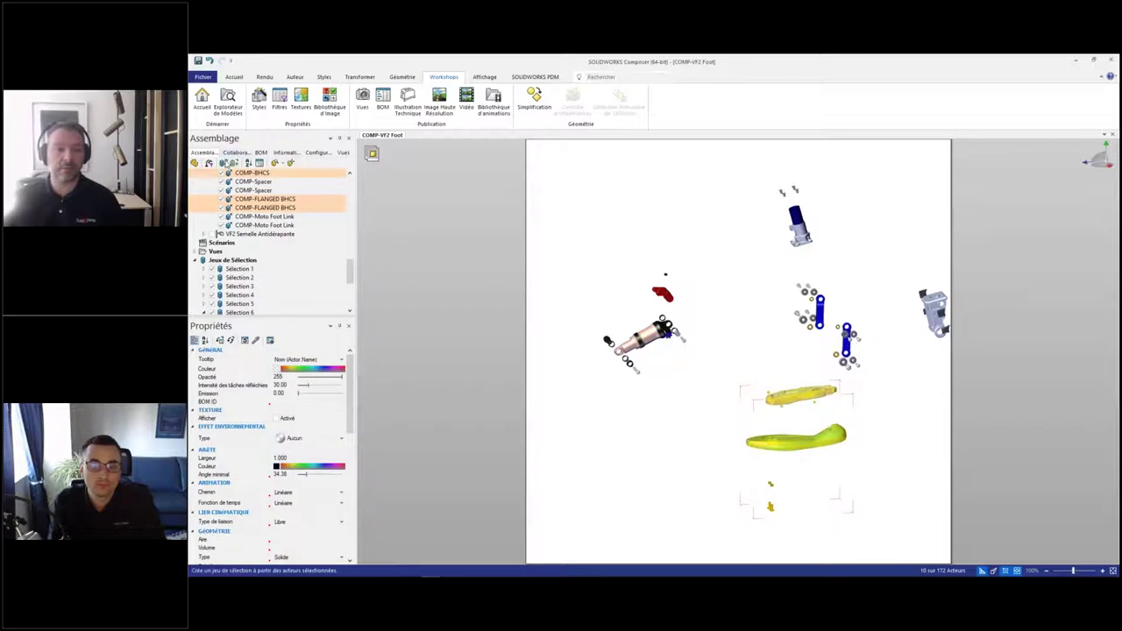
pyautogui.click(225, 165)
pyautogui.click(218, 218)
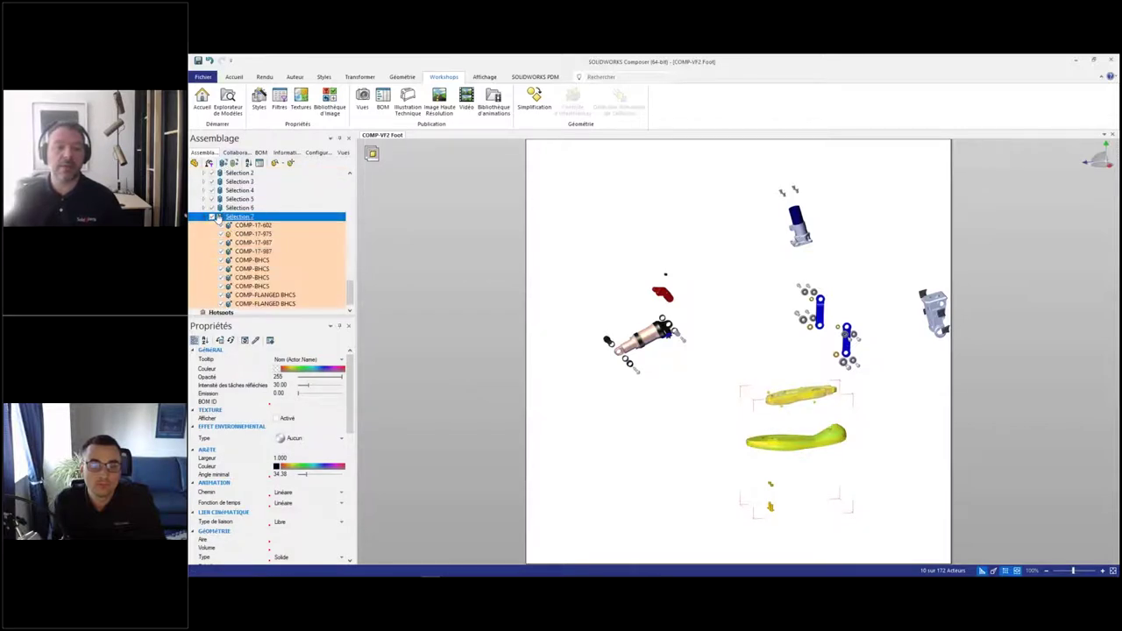
# Step: Highlight the parts of Sélection 4, 3, 2 and 1 in turn, and collapse the contents of Sélection 7
pyautogui.click(239, 190)
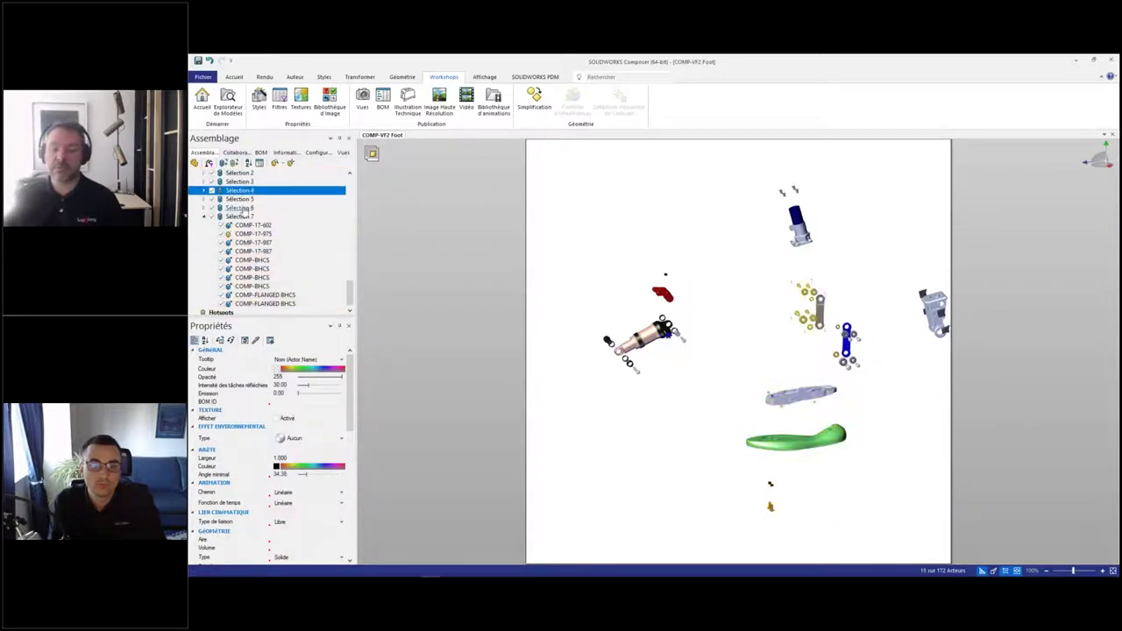
pyautogui.scroll(1, 284, 263)
pyautogui.click(241, 209)
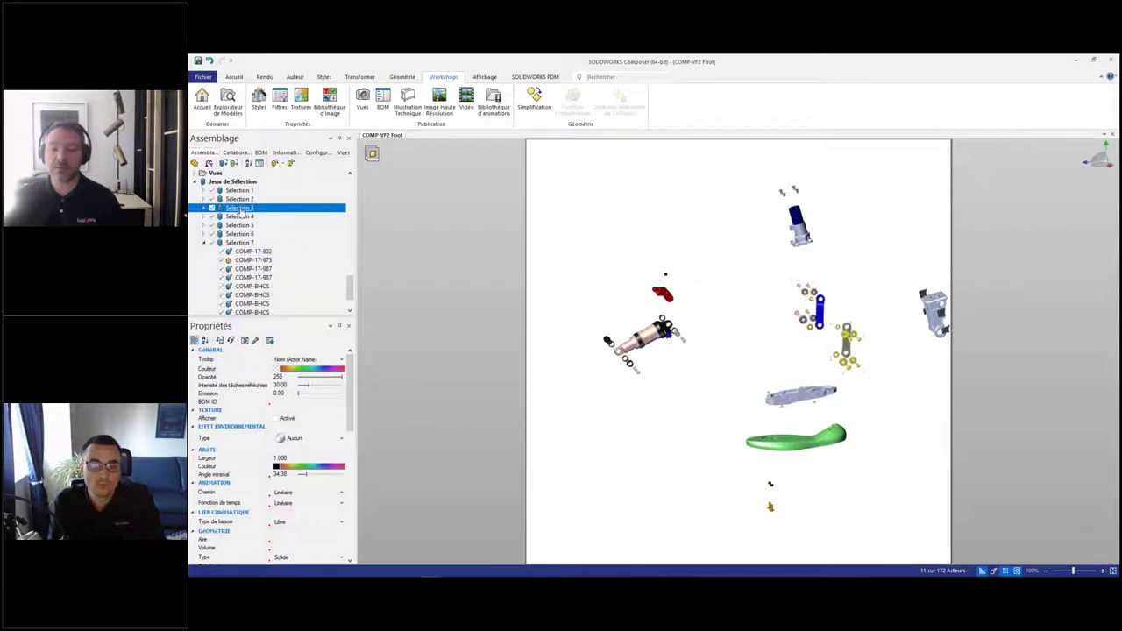
pyautogui.click(239, 200)
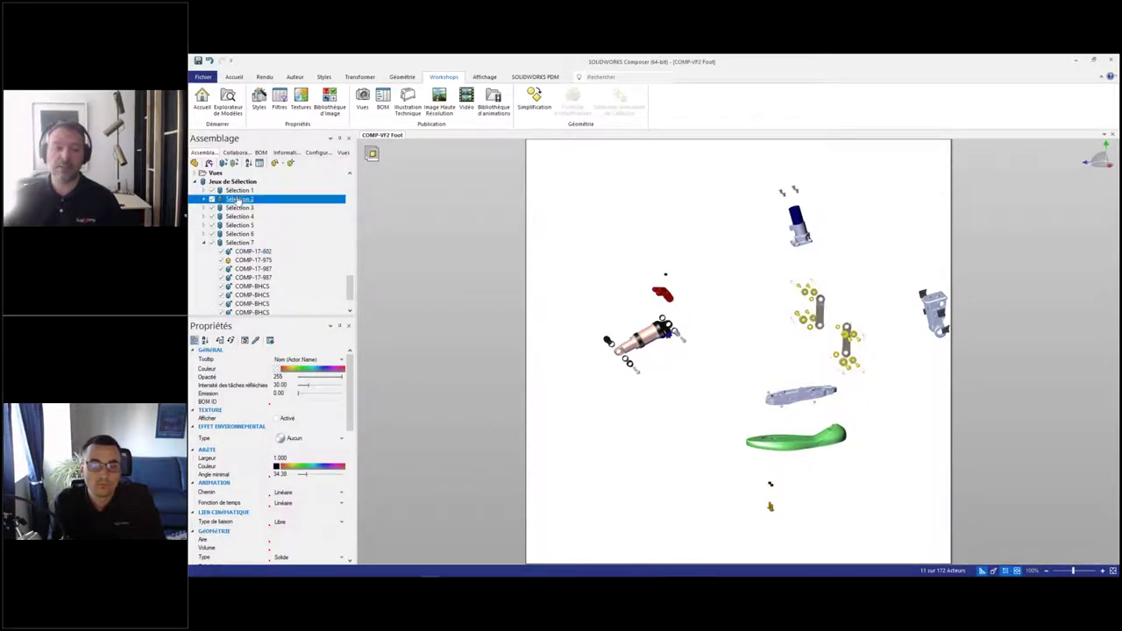
pyautogui.click(237, 191)
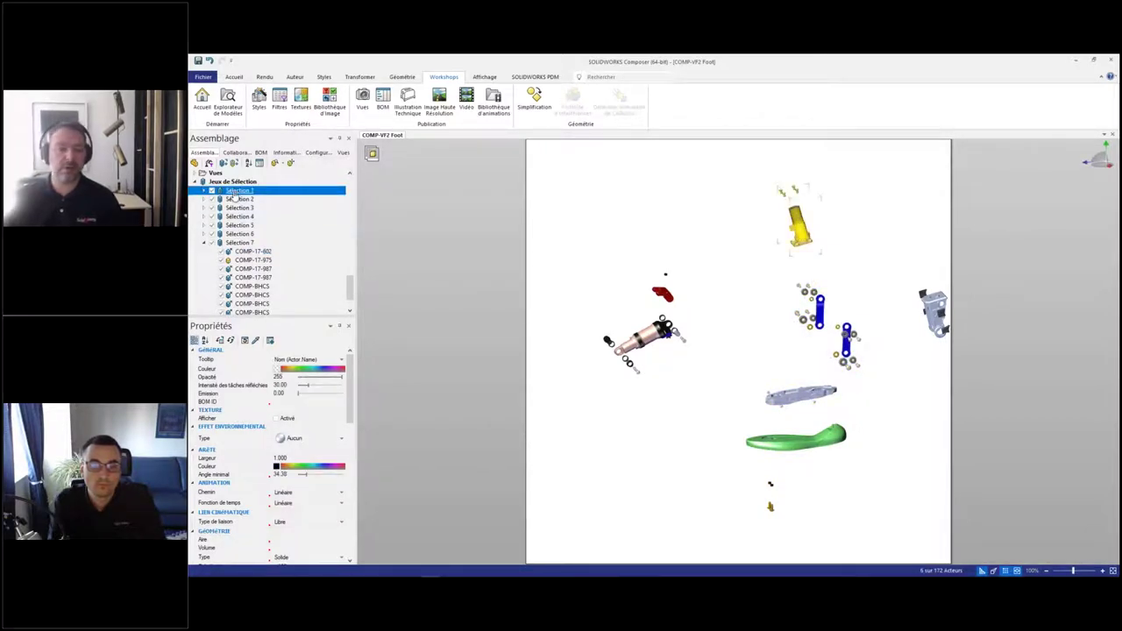
pyautogui.click(204, 242)
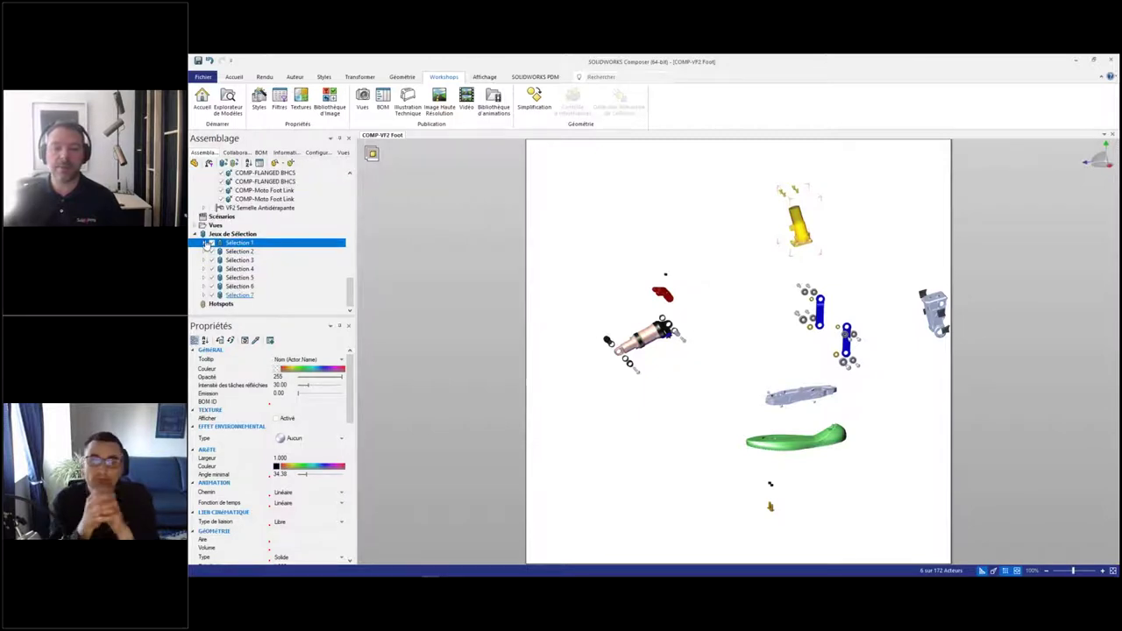
# Step: Examine the information properties of the green sole COMP-17-975, including its descriptions, material and part number, and clear the selection
pyautogui.moveTo(546, 251); pyautogui.dragTo(587, 257)
pyautogui.click(586, 261)
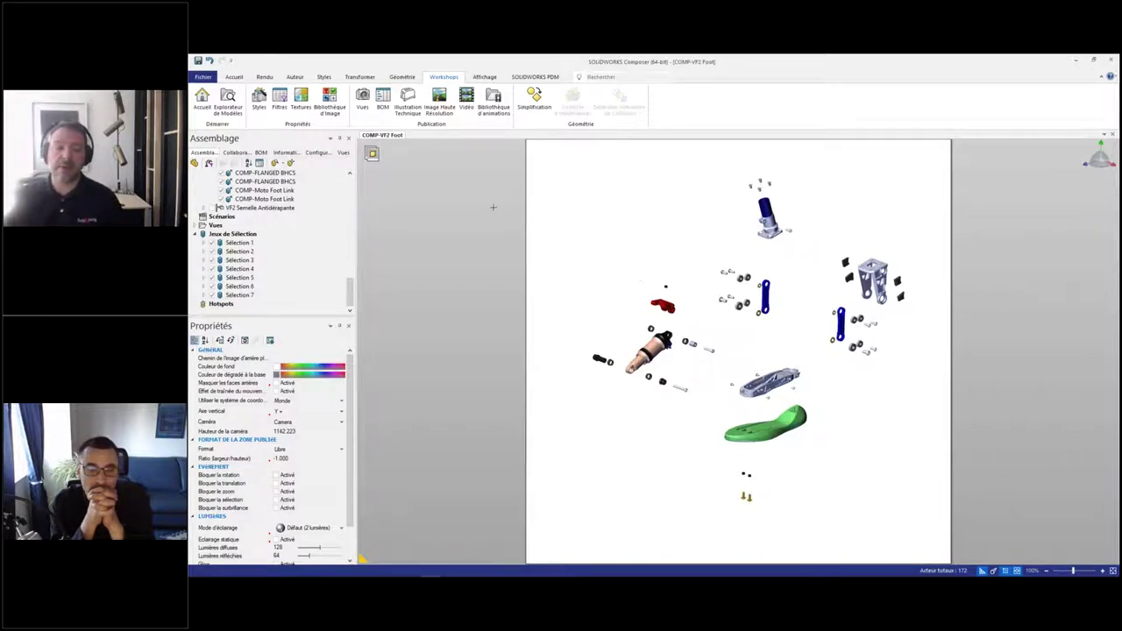
pyautogui.click(289, 153)
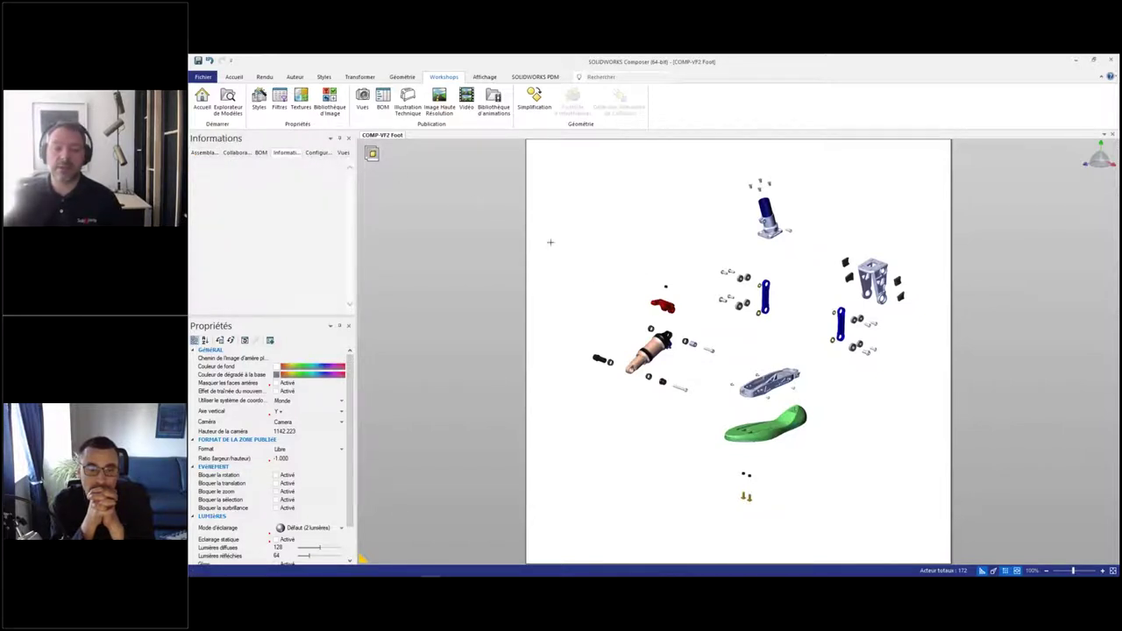
pyautogui.click(765, 424)
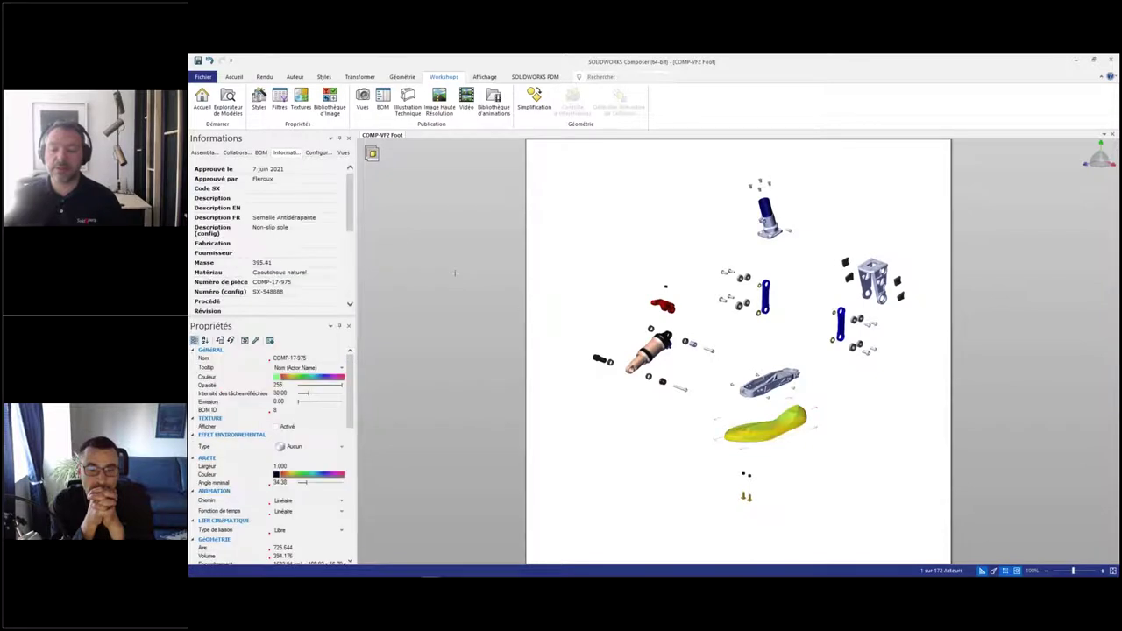
pyautogui.moveTo(349, 202); pyautogui.dragTo(349, 207)
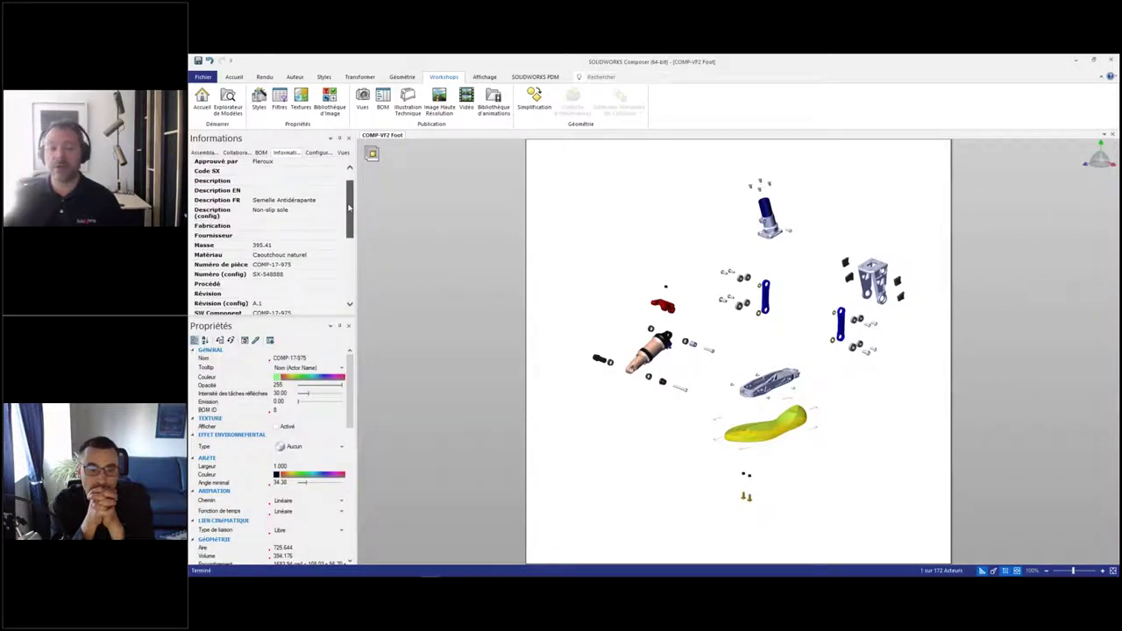
pyautogui.moveTo(349, 207)
pyautogui.mouseDown()
pyautogui.moveTo(350, 263)
pyautogui.moveTo(350, 212)
pyautogui.mouseUp()
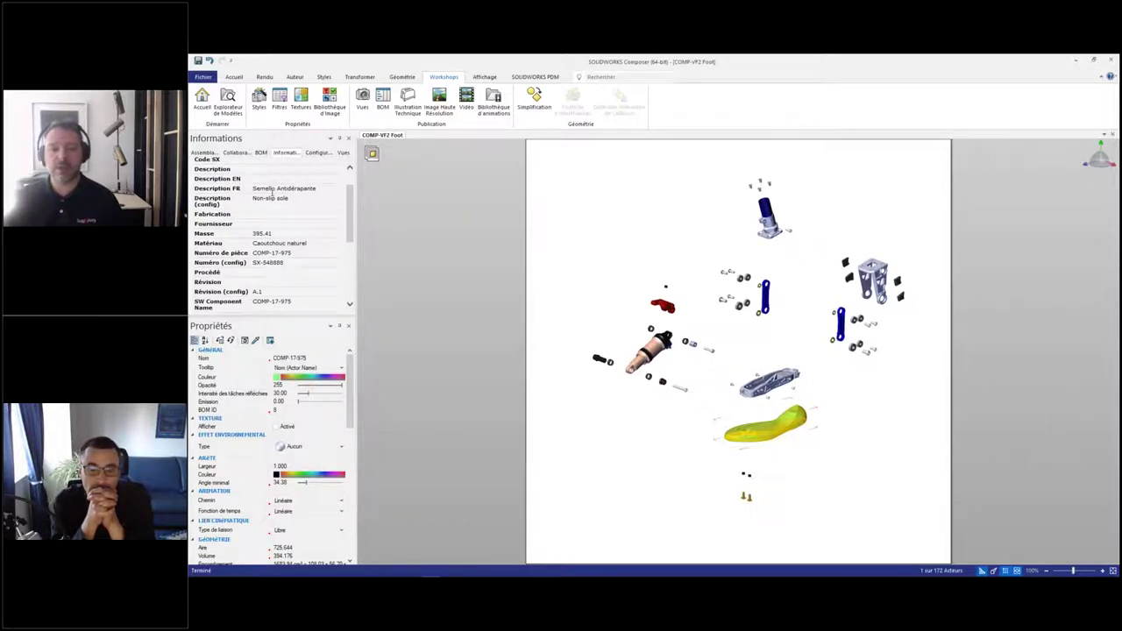
pyautogui.click(594, 279)
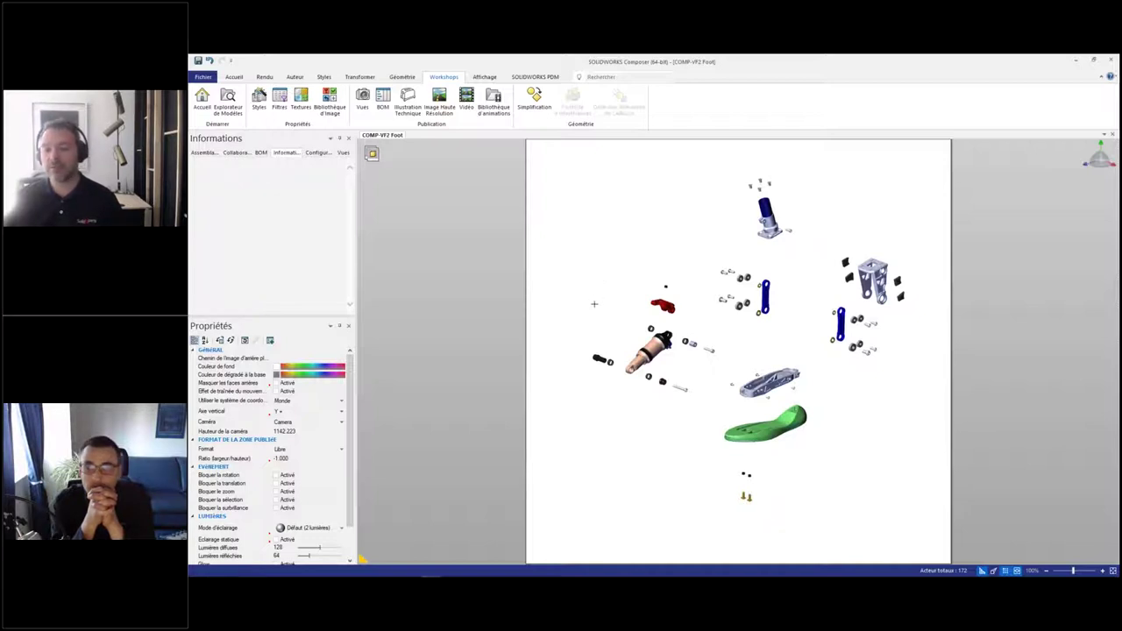
pyautogui.hotkey('alt', 'Tab')
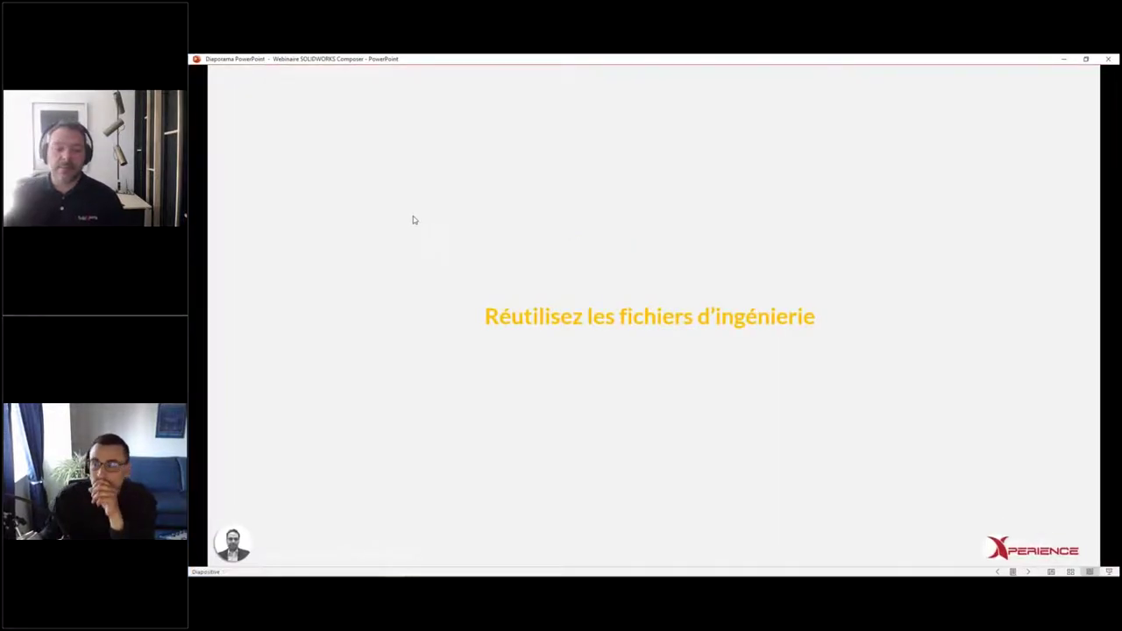
pyautogui.click(415, 219)
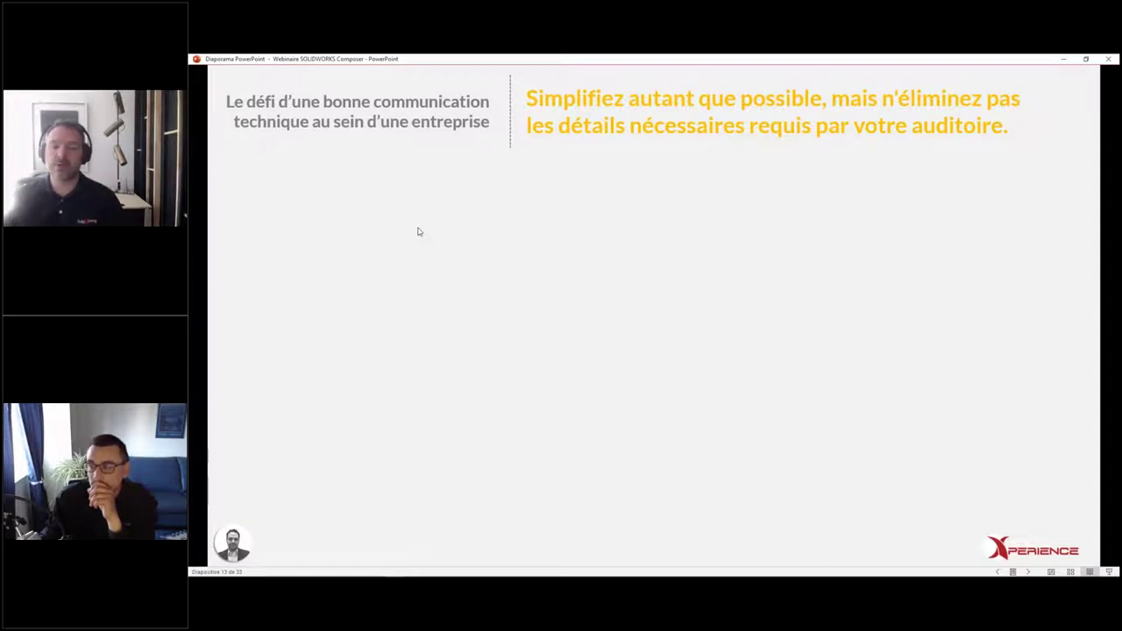
pyautogui.click(419, 231)
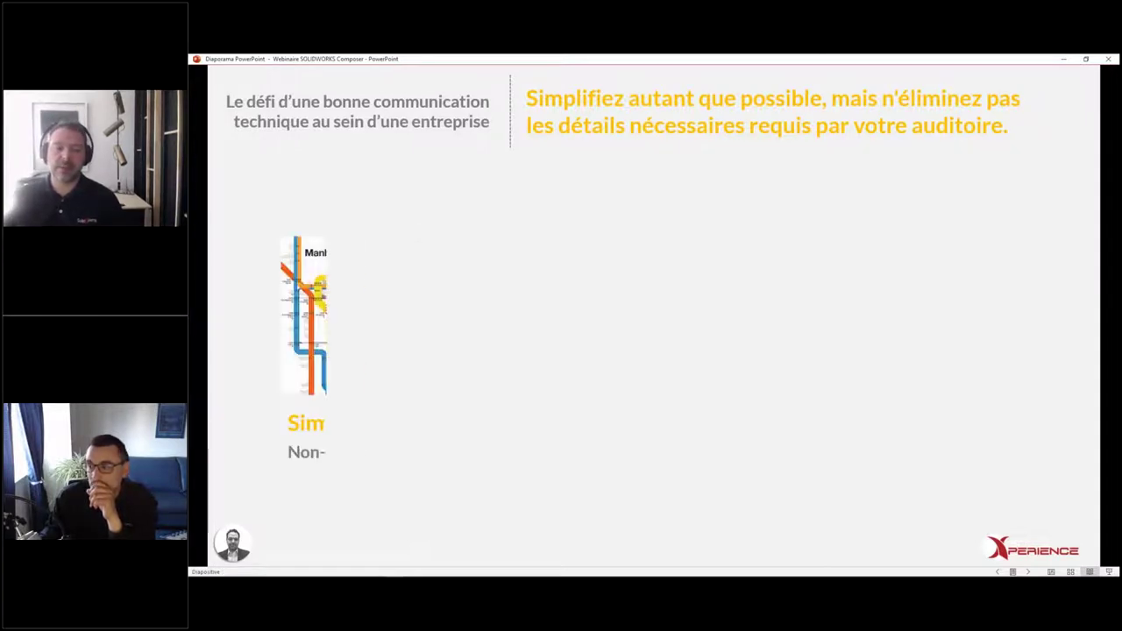
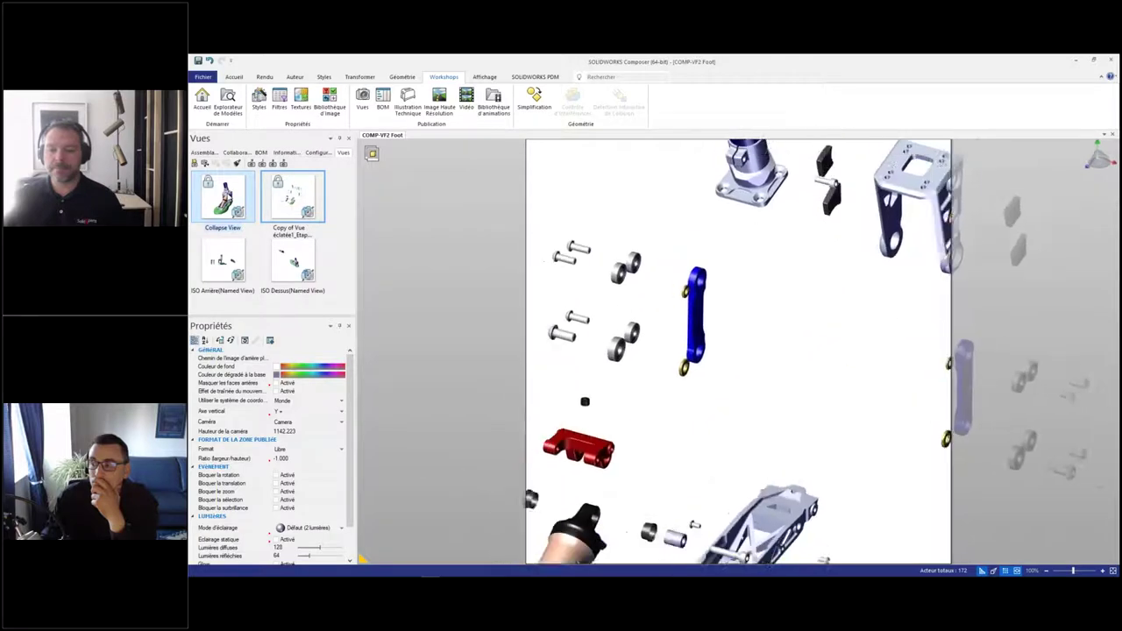
# Step: Switch the camera to perspective projection and examine the collapsed foot assembly from another angle
pyautogui.click(994, 570)
pyautogui.moveTo(868, 506); pyautogui.dragTo(850, 476, button='middle')
pyautogui.moveTo(849, 476); pyautogui.dragTo(826, 474)
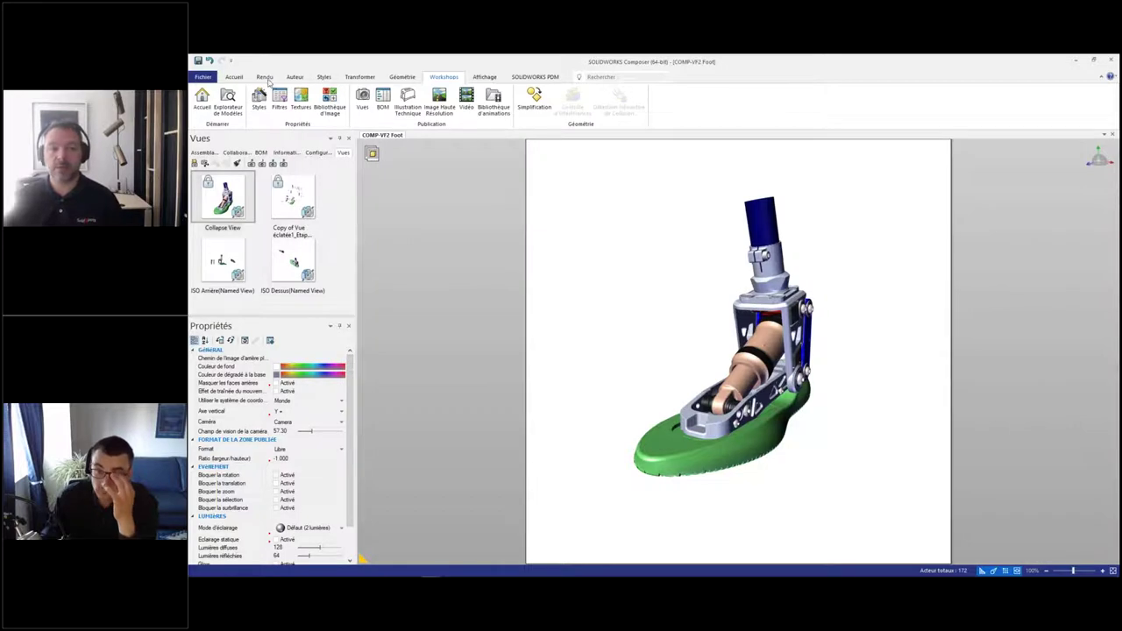
# Step: Set the rendering mode to Ombré avec Arêtes and examine the edges of the foot assembly up close
pyautogui.click(265, 77)
pyautogui.click(202, 111)
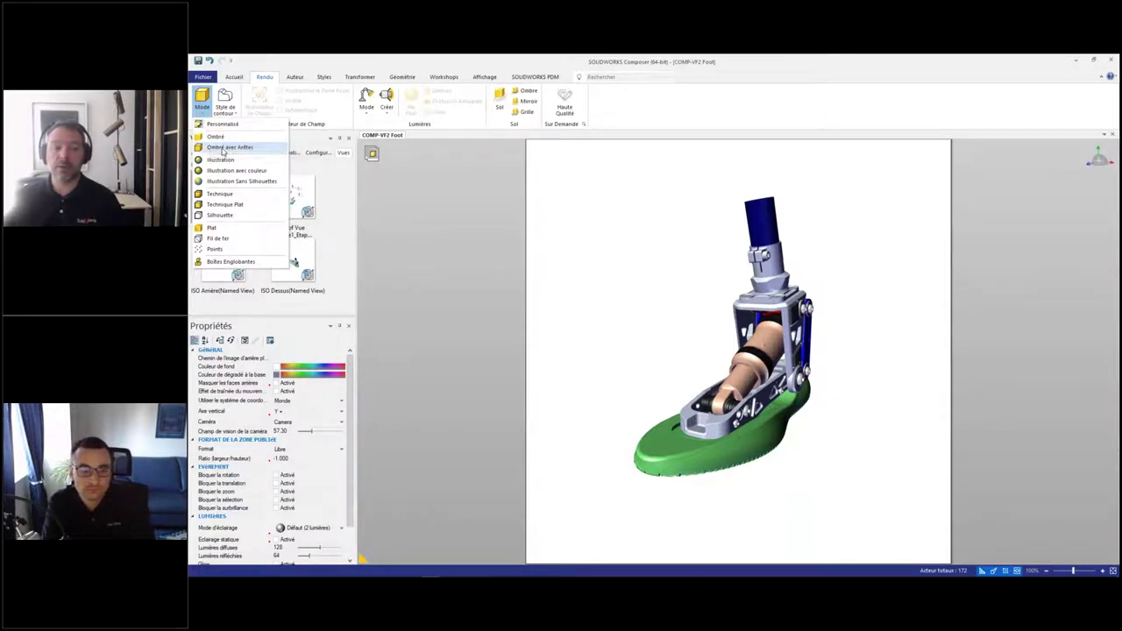
pyautogui.click(219, 148)
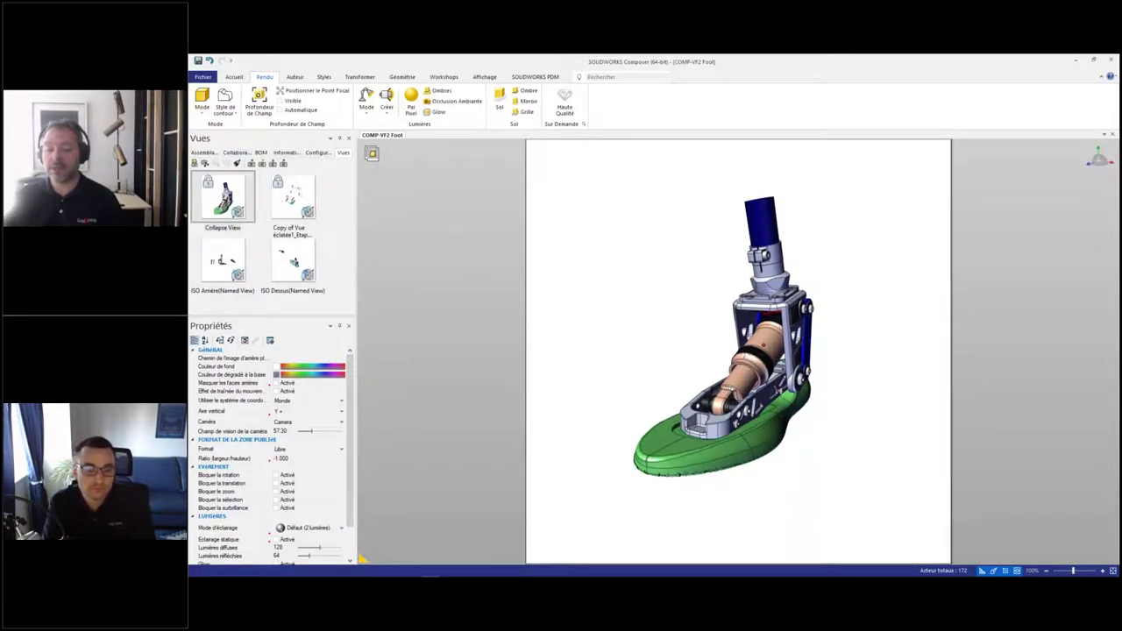
pyautogui.scroll(2, 716, 372)
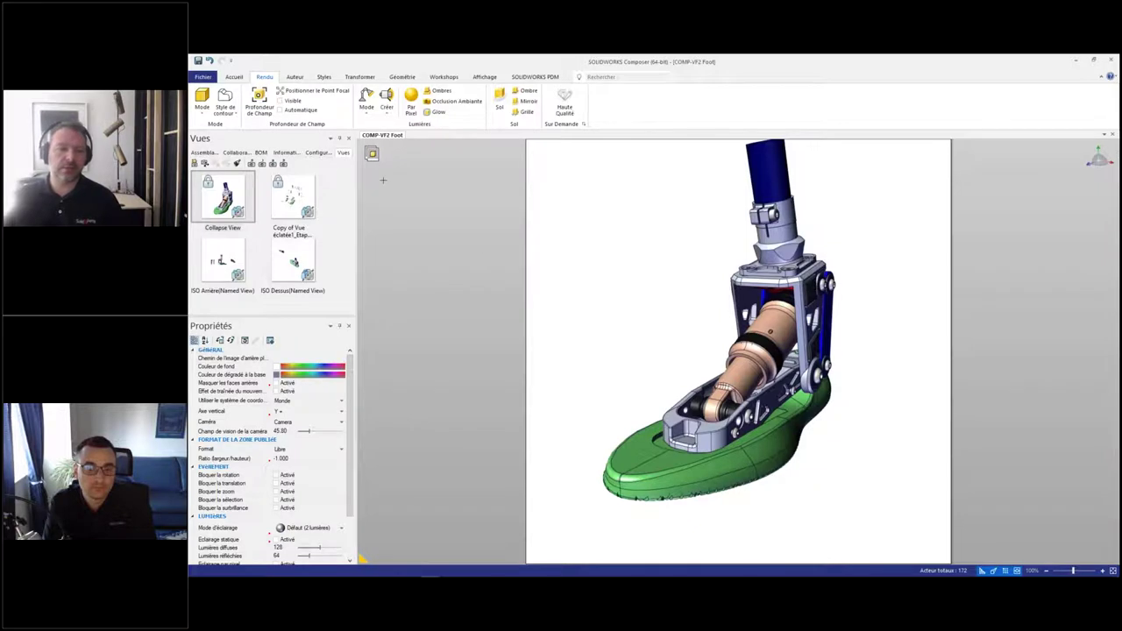
# Step: Try the Illustration, Illustration avec couleur, Technique and Silhouette rendering modes in turn on the foot assembly
pyautogui.click(202, 99)
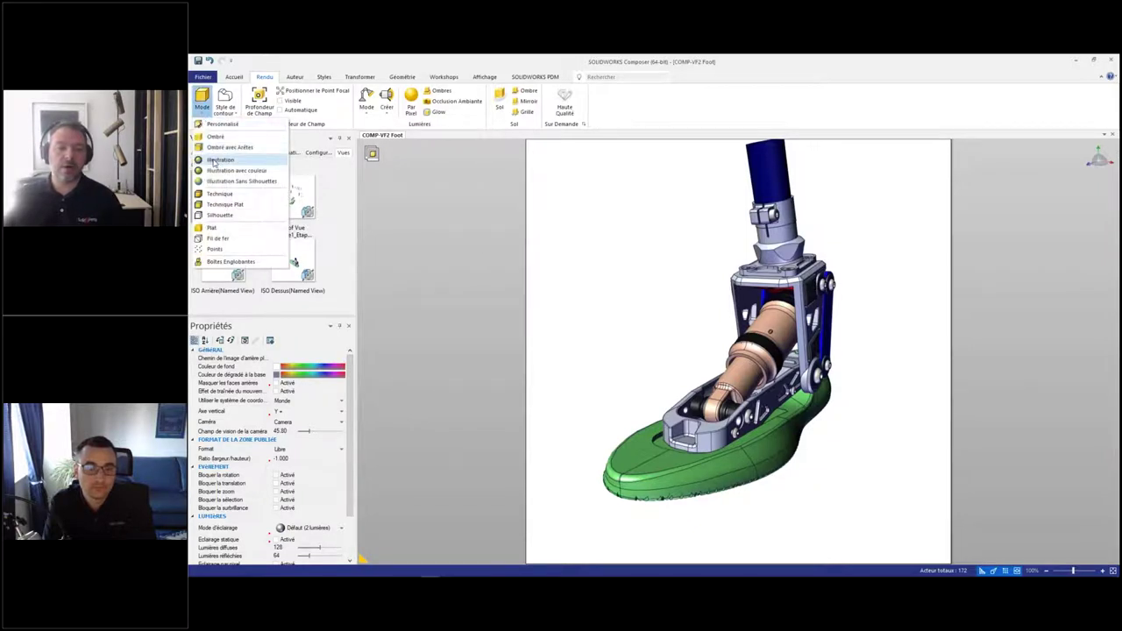
pyautogui.click(219, 161)
pyautogui.click(202, 110)
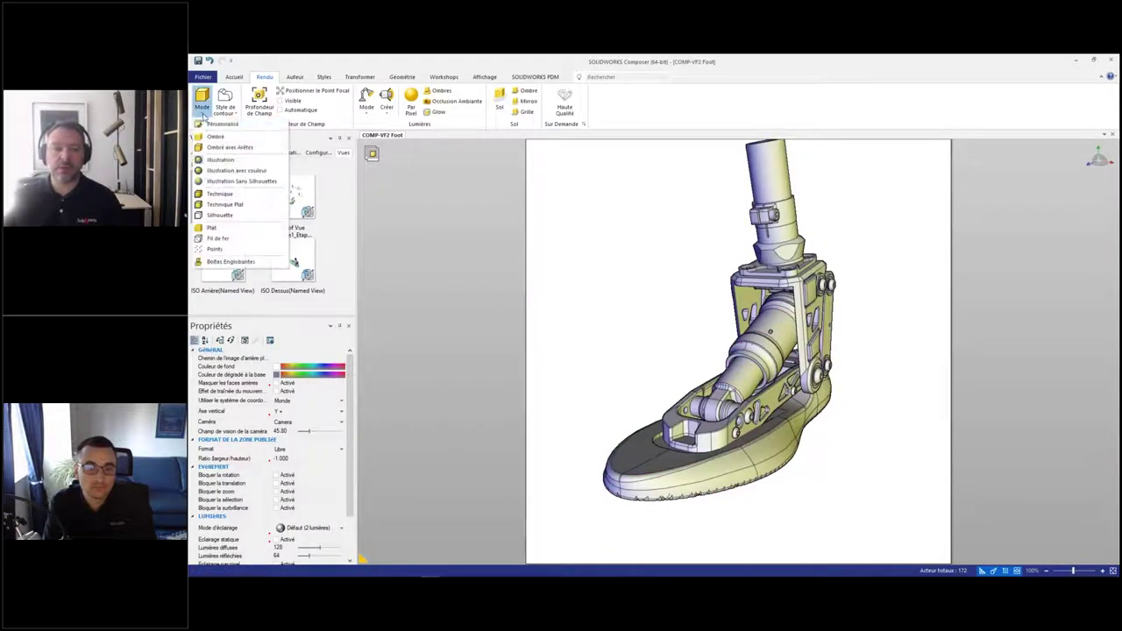
pyautogui.click(206, 170)
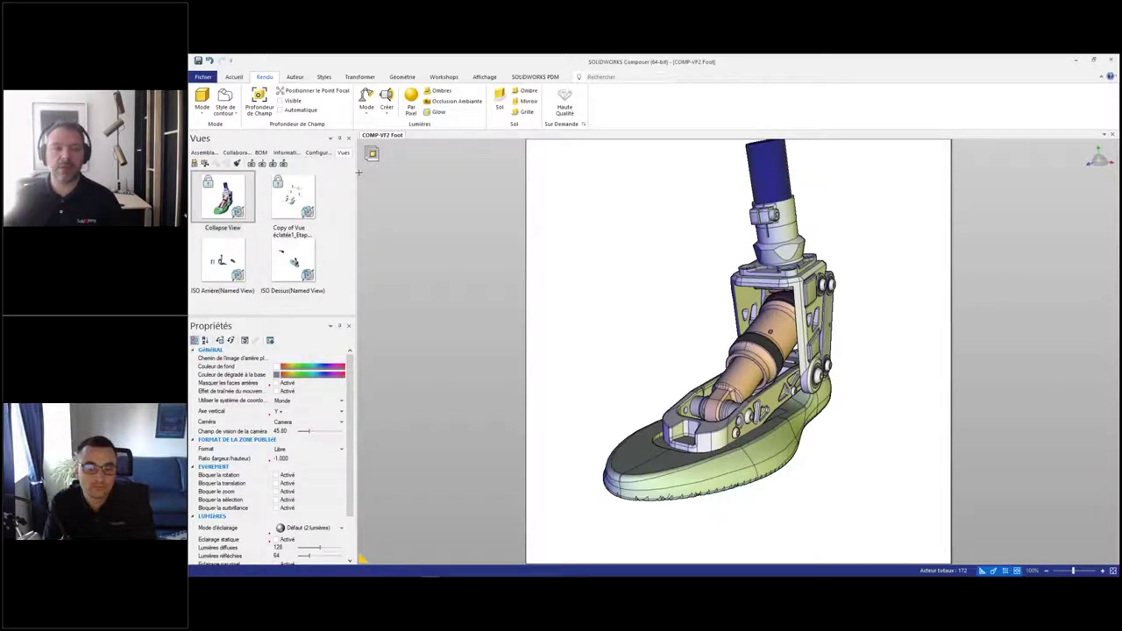
pyautogui.click(201, 101)
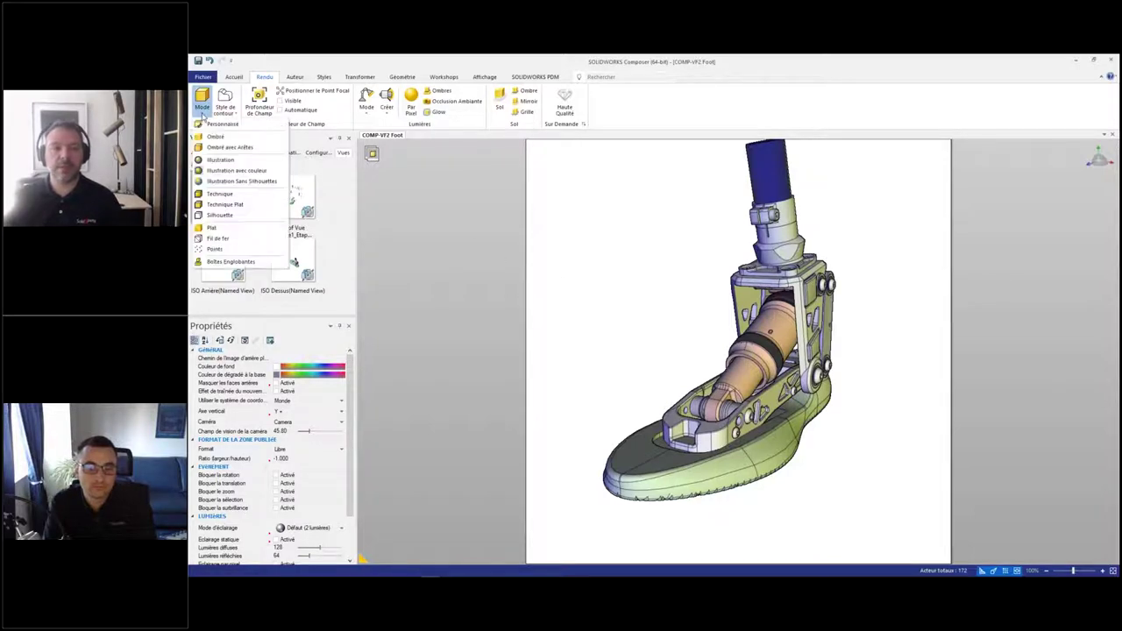
pyautogui.click(220, 194)
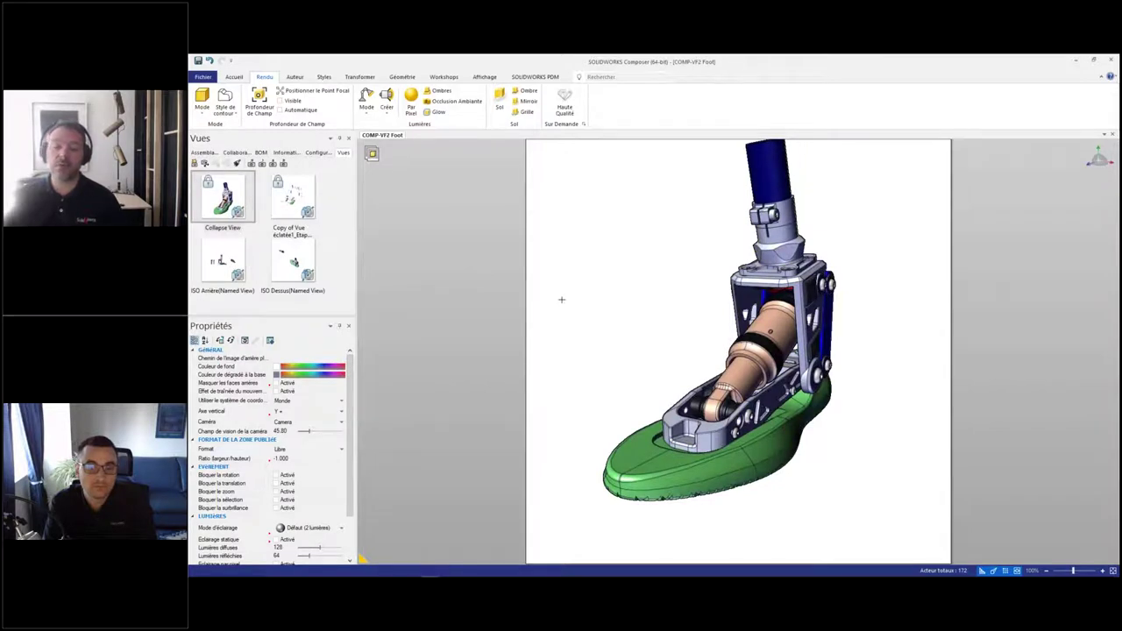
pyautogui.click(202, 100)
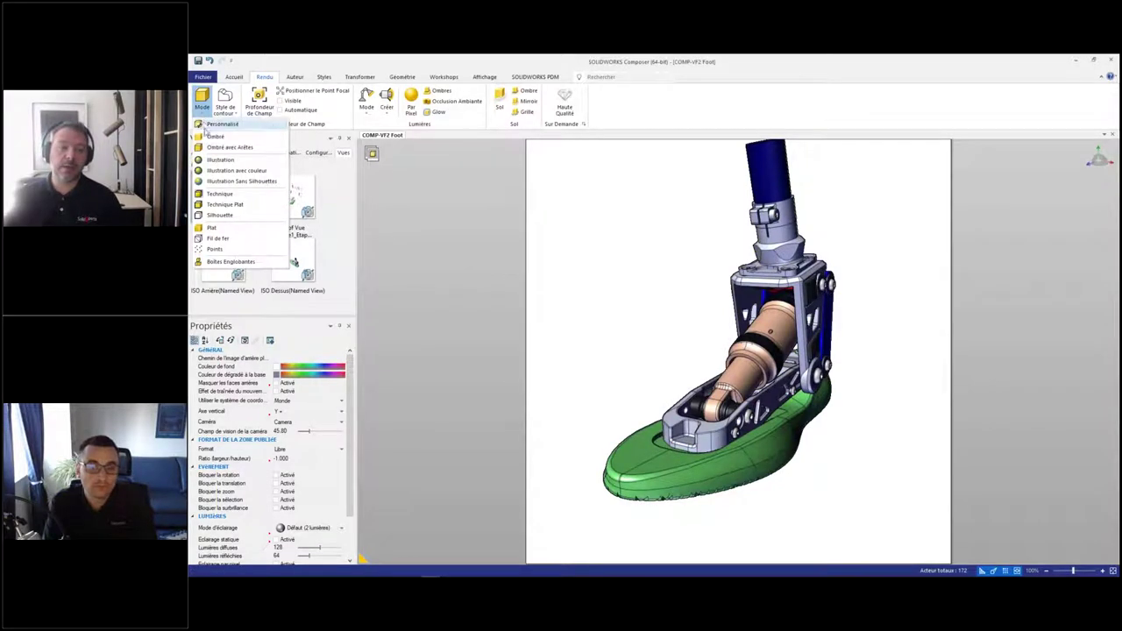
pyautogui.click(227, 215)
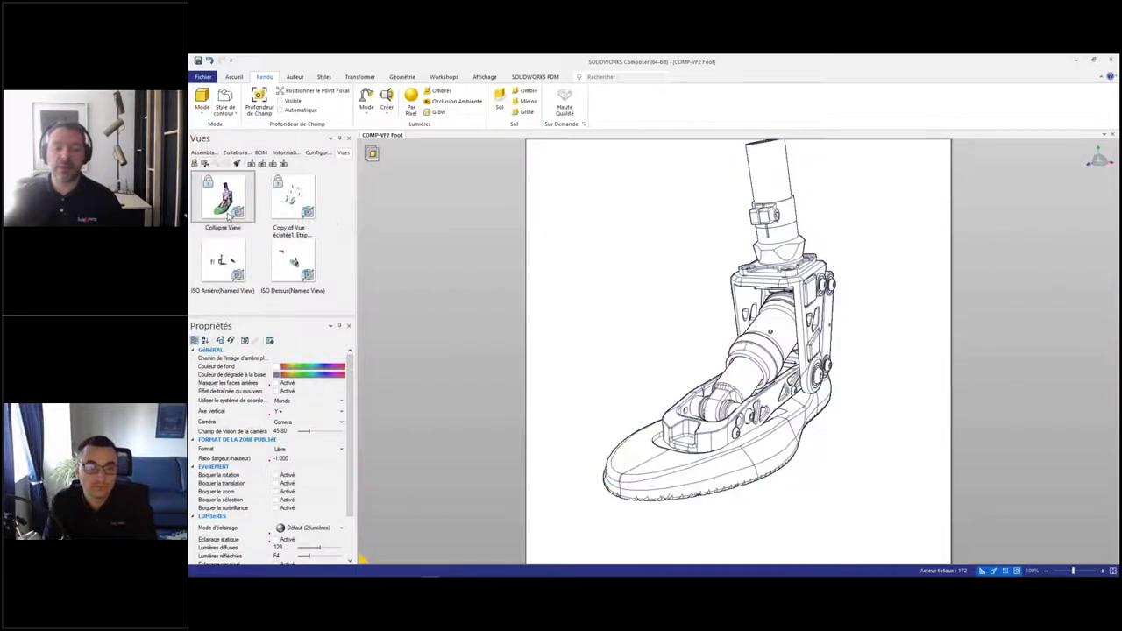
pyautogui.moveTo(612, 322); pyautogui.dragTo(612, 338, button='middle')
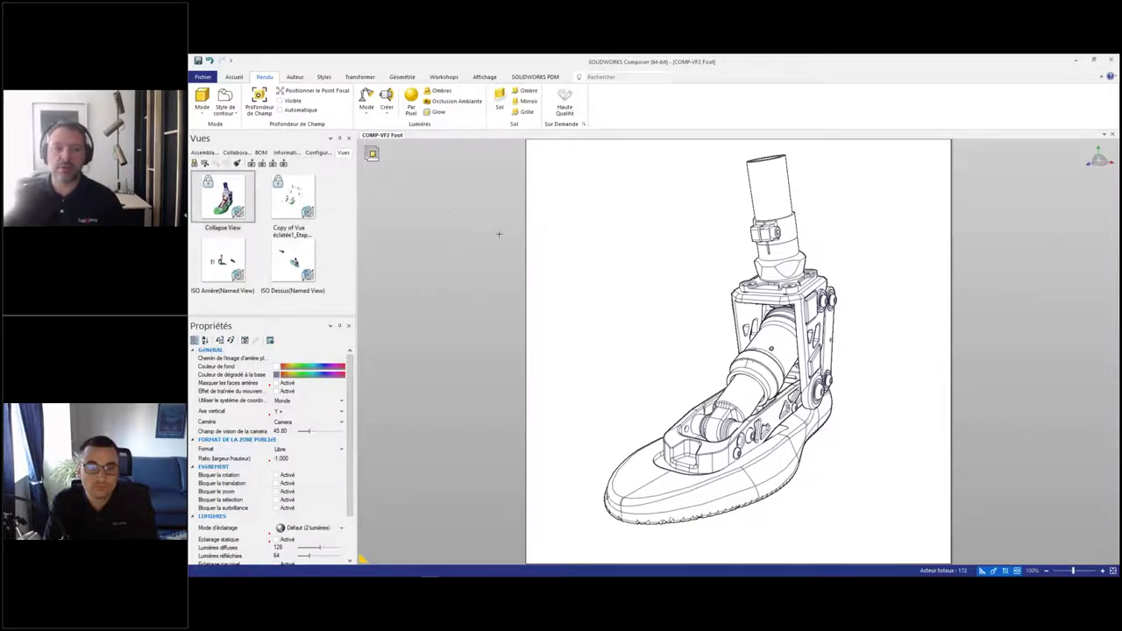
# Step: Set the rendering mode to Technique Plat, try the Arêtes cassantes contour style and choose Arêtes intelligentes
pyautogui.click(201, 101)
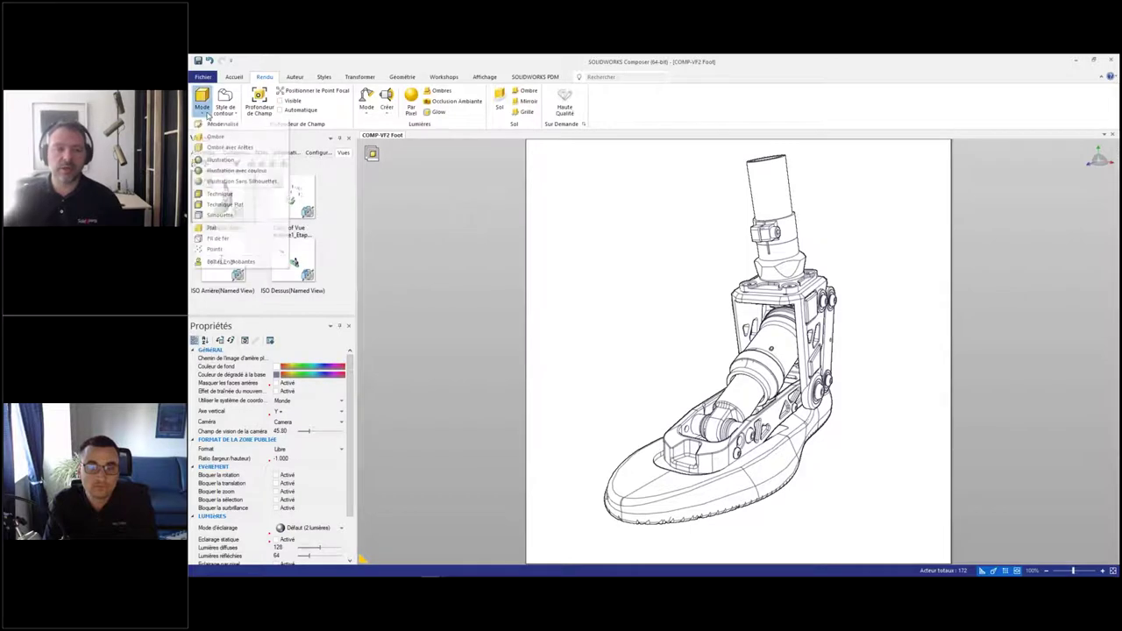
pyautogui.click(224, 204)
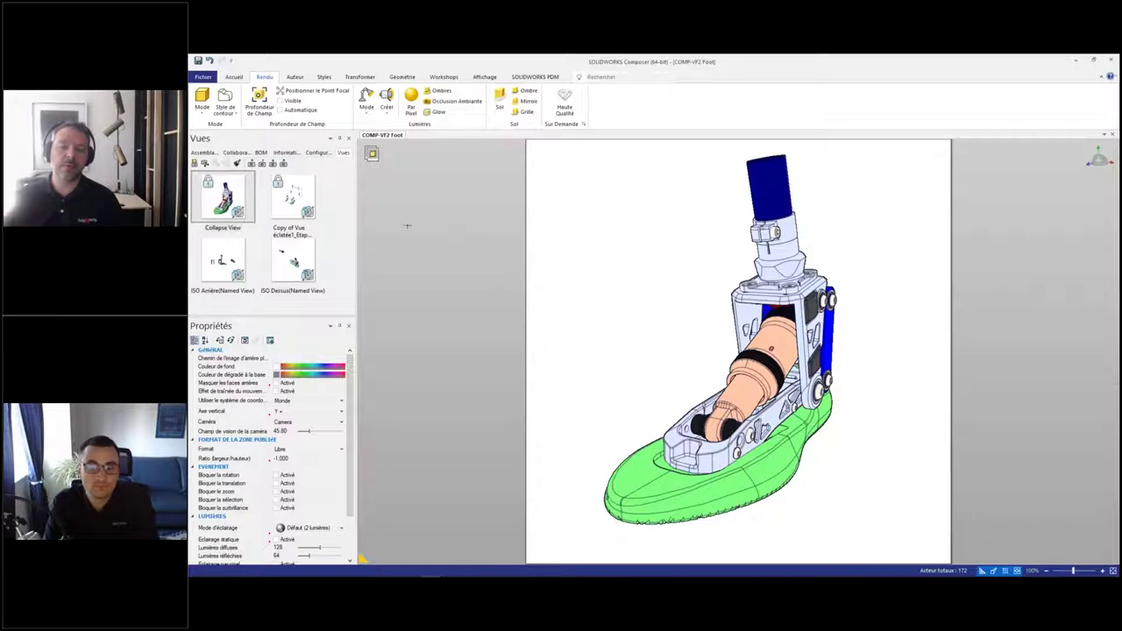
pyautogui.click(228, 114)
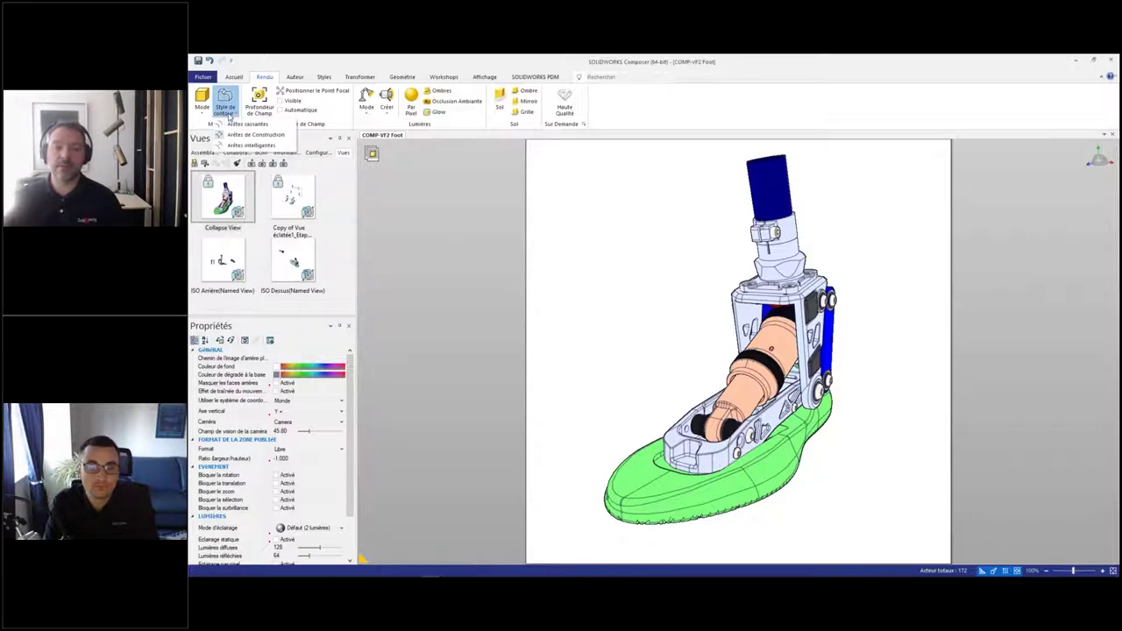
pyautogui.click(230, 125)
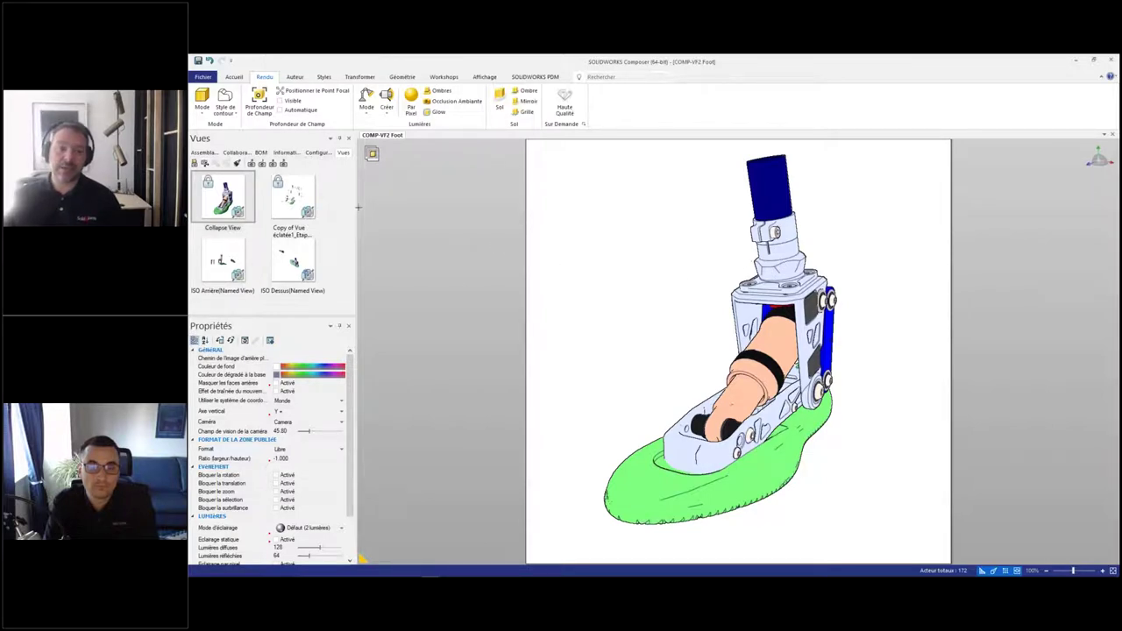
pyautogui.click(224, 104)
pyautogui.click(237, 146)
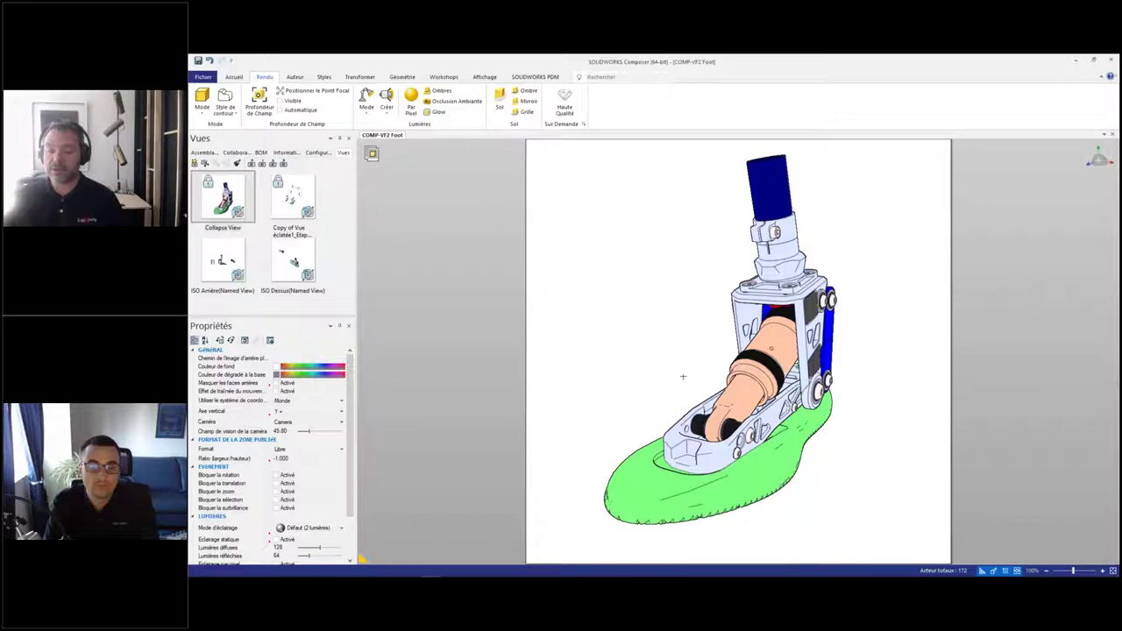
# Step: Try the Arêtes cassantes contour style again while examining the sole's underside and the foot from above
pyautogui.moveTo(654, 396); pyautogui.dragTo(651, 354)
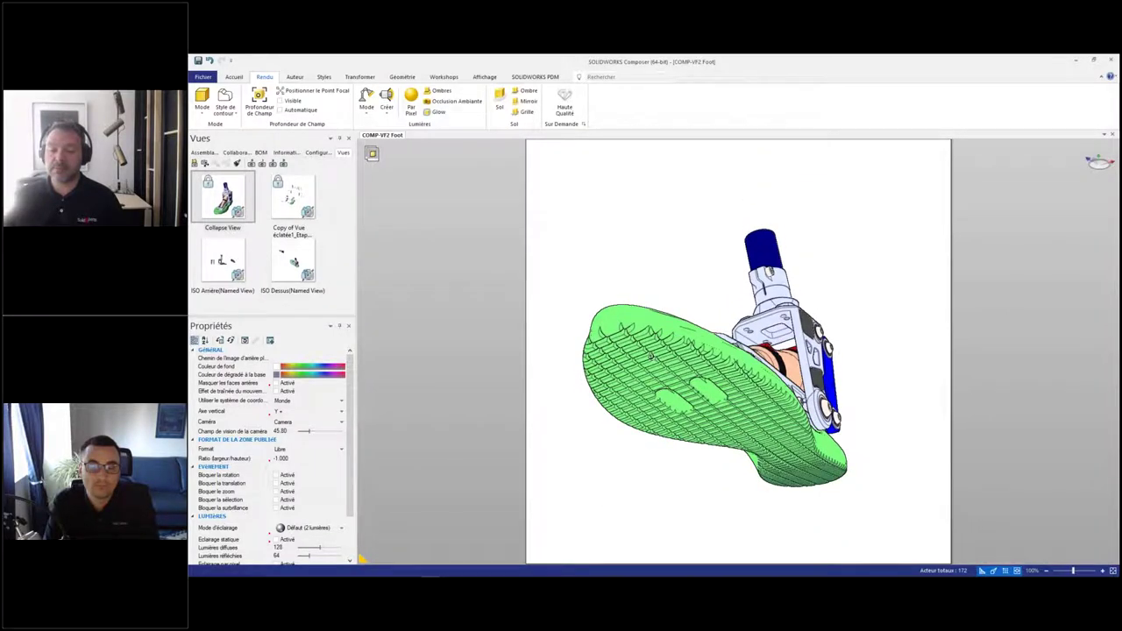
pyautogui.click(225, 105)
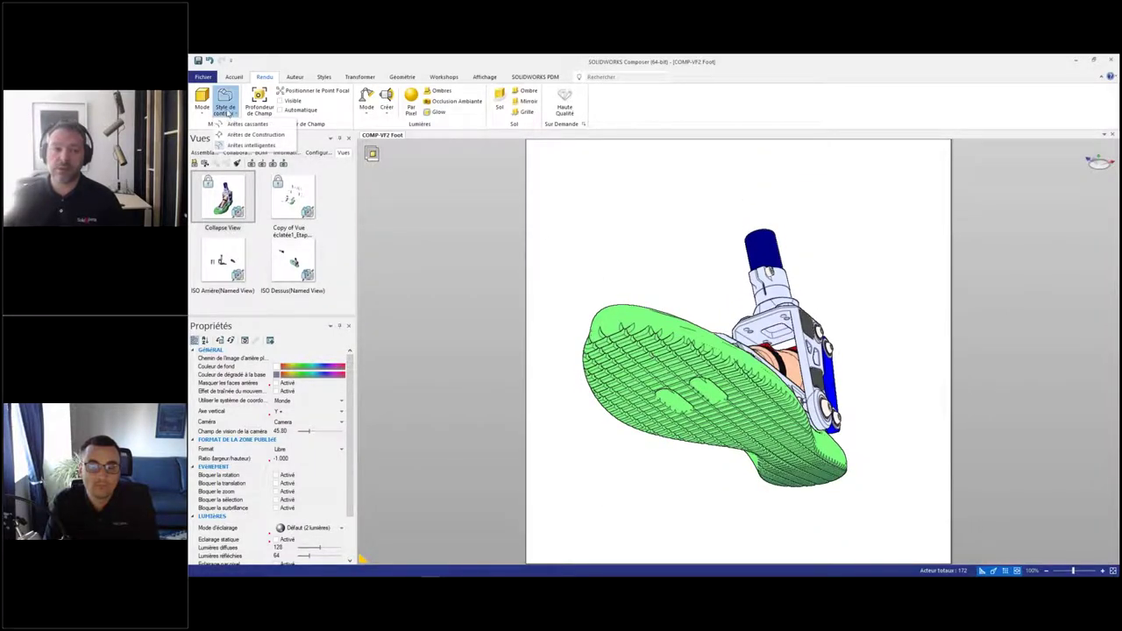
pyautogui.click(232, 125)
pyautogui.moveTo(581, 257); pyautogui.dragTo(586, 317)
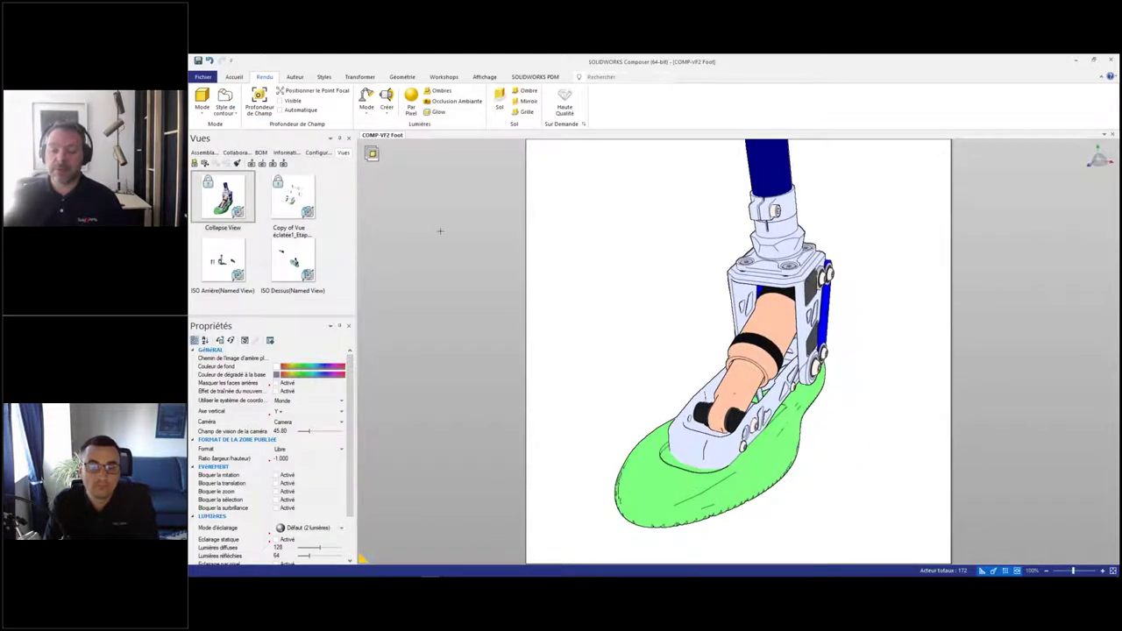
# Step: Set the contour style back to Arêtes intelligentes and frame the whole foot assembly
pyautogui.click(225, 103)
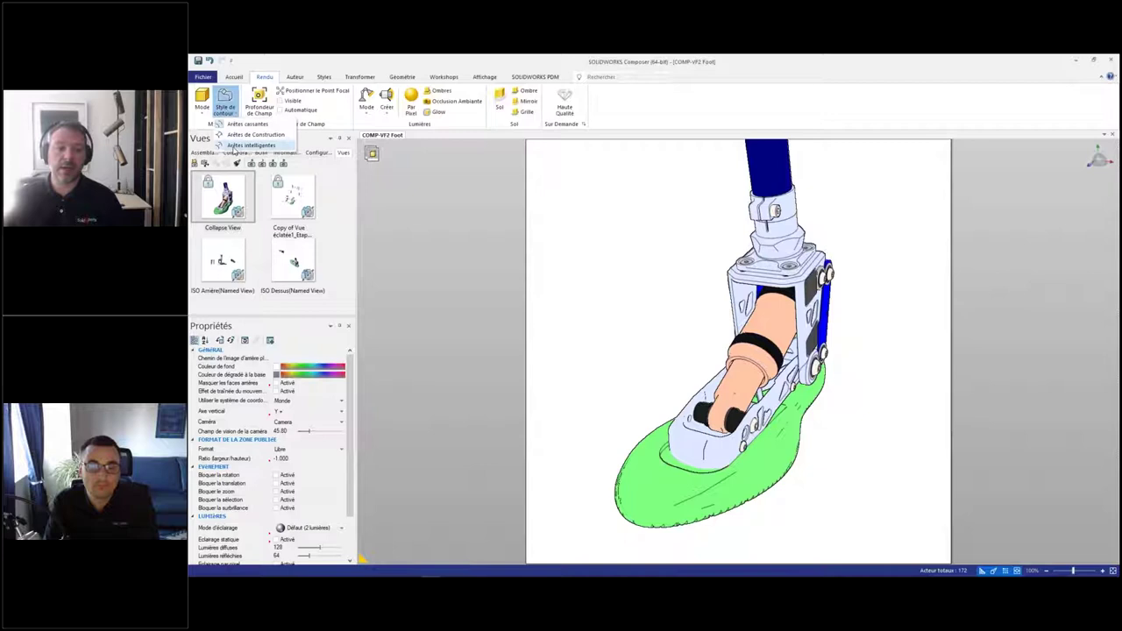
pyautogui.click(233, 147)
pyautogui.scroll(-2, 619, 346)
pyautogui.moveTo(640, 323); pyautogui.dragTo(654, 326, button='middle')
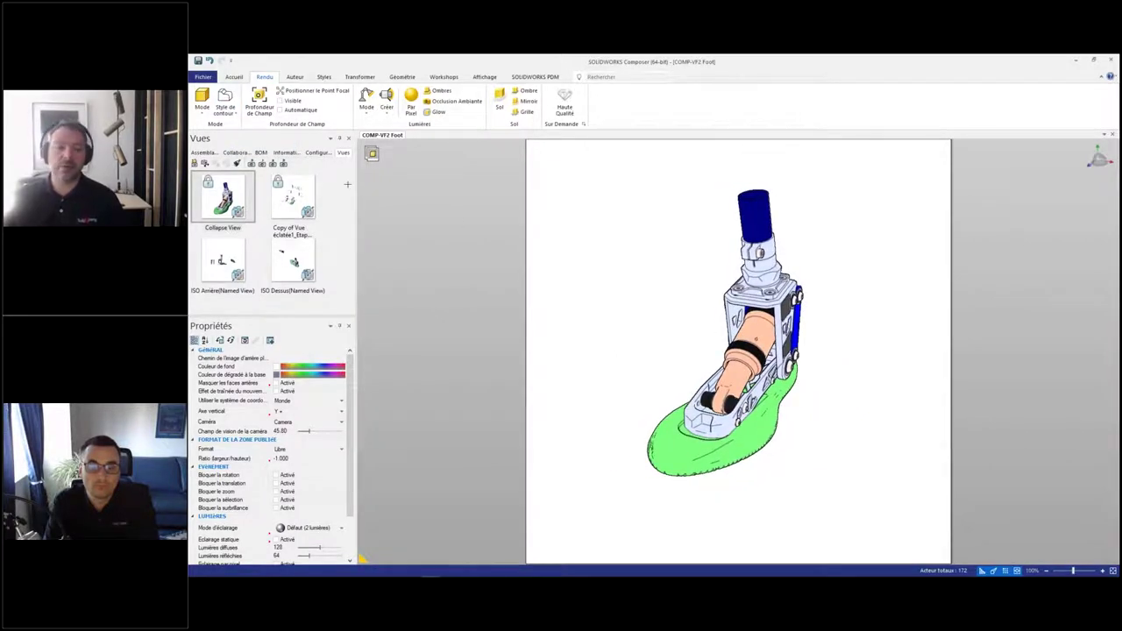
# Step: Colour the tube and connector parts of selection set Sélection 1 cyan
pyautogui.click(204, 153)
pyautogui.click(238, 243)
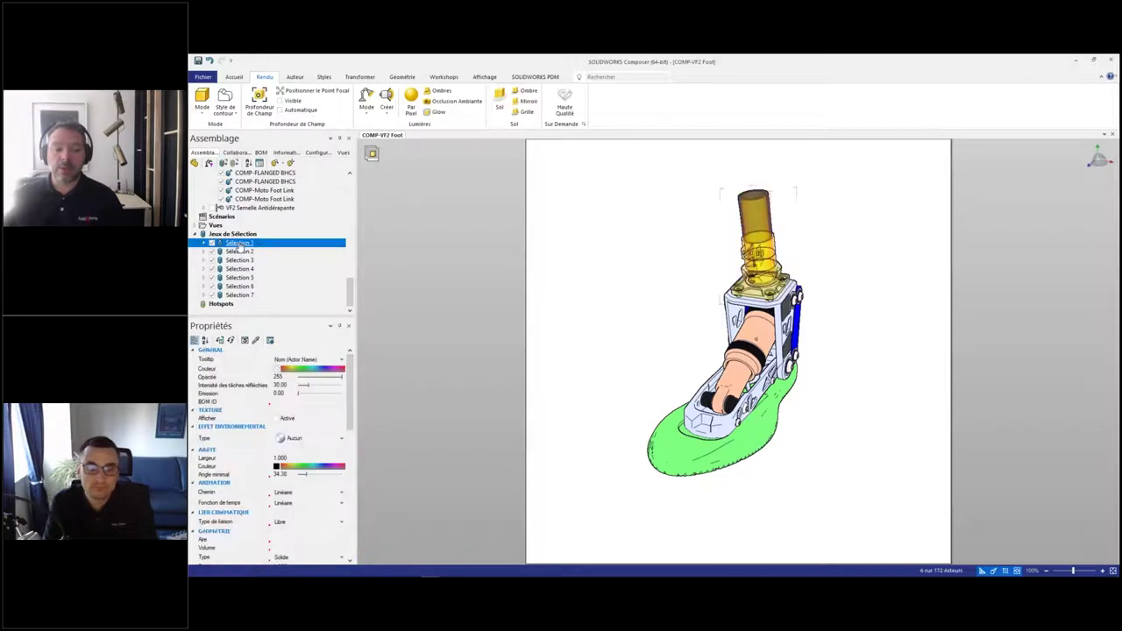
pyautogui.moveTo(315, 369); pyautogui.dragTo(316, 361)
# Step: Colour the parts of Sélection 2, Sélection 3 and Sélection 4 together dark blue
pyautogui.click(248, 252)
pyautogui.keyDown('shift'); pyautogui.click(247, 269); pyautogui.keyUp('shift')
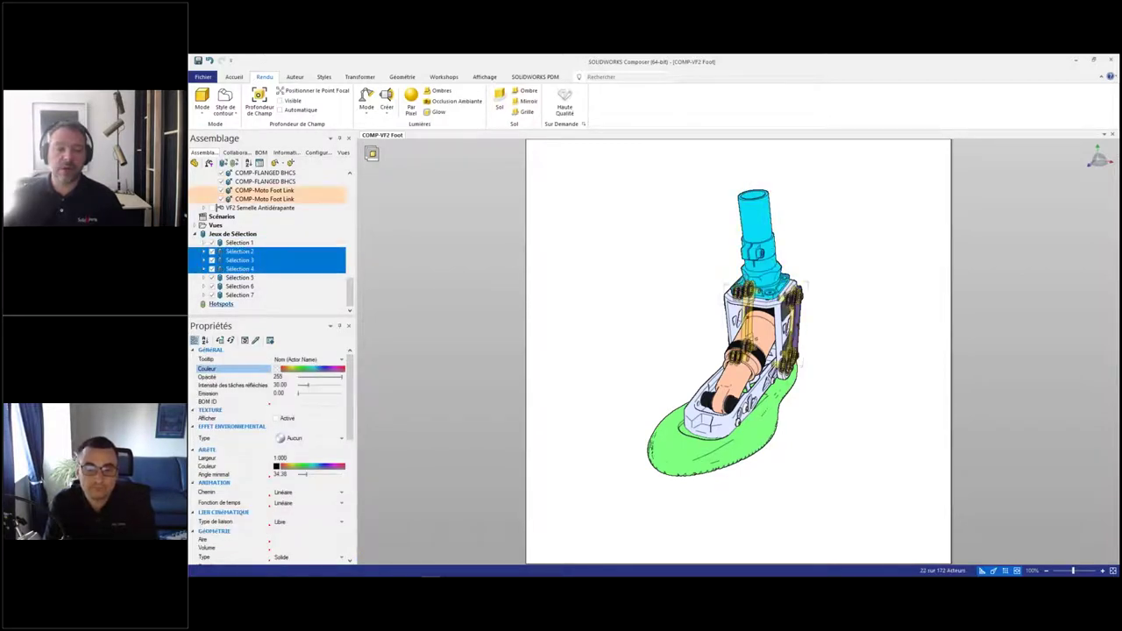
pyautogui.click(320, 371)
pyautogui.press('Escape')
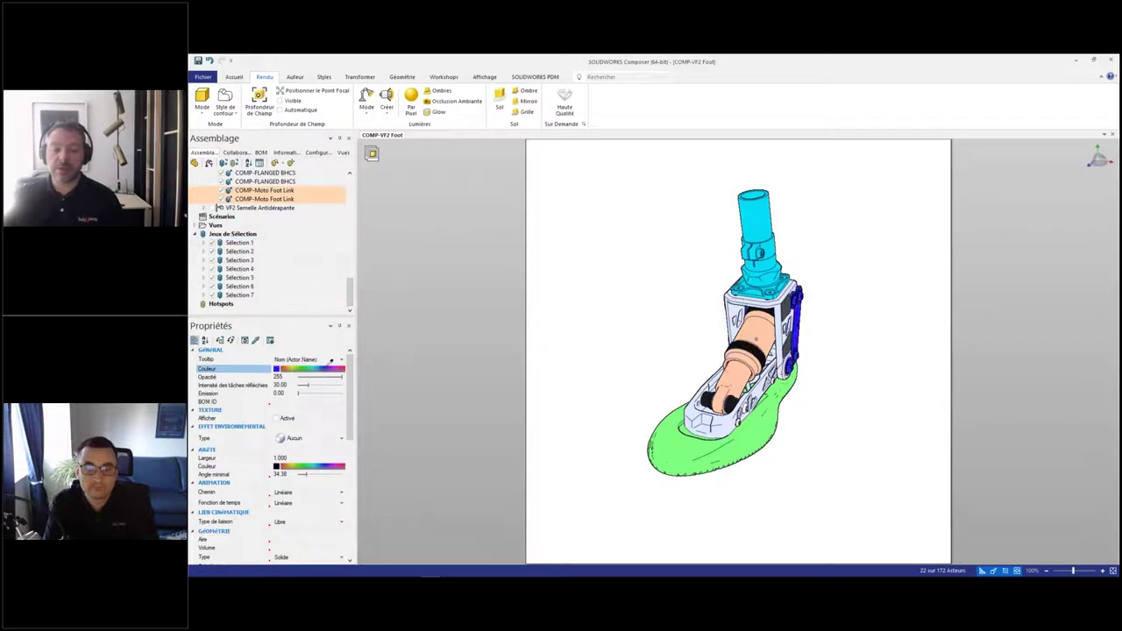
# Step: Colour the bracket parts of Sélection 5 magenta
pyautogui.click(241, 270)
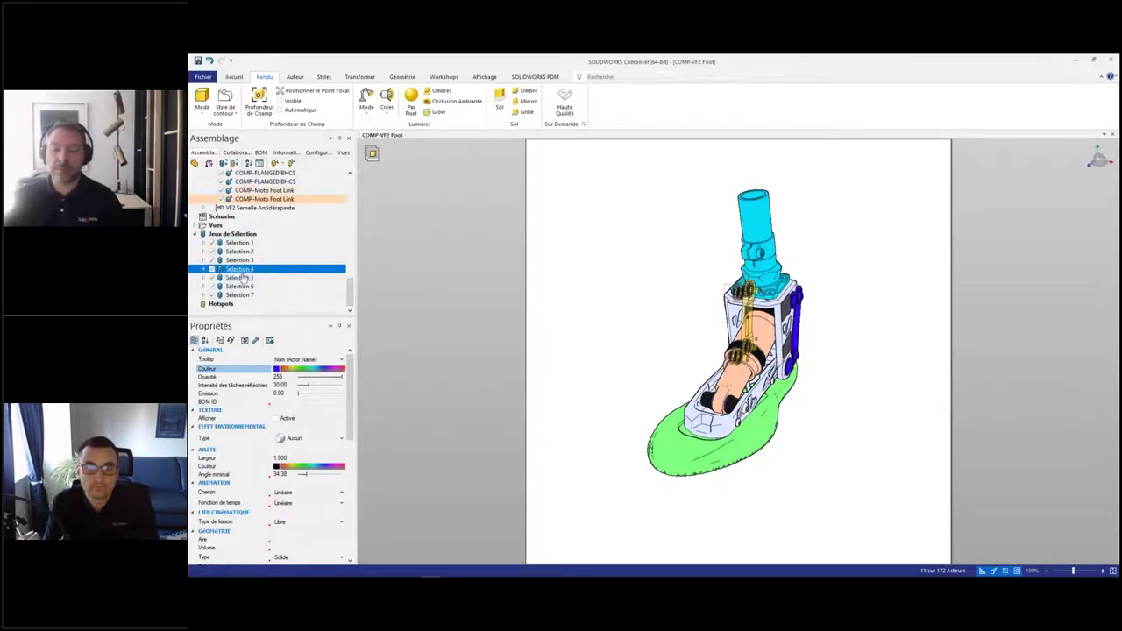
pyautogui.click(239, 277)
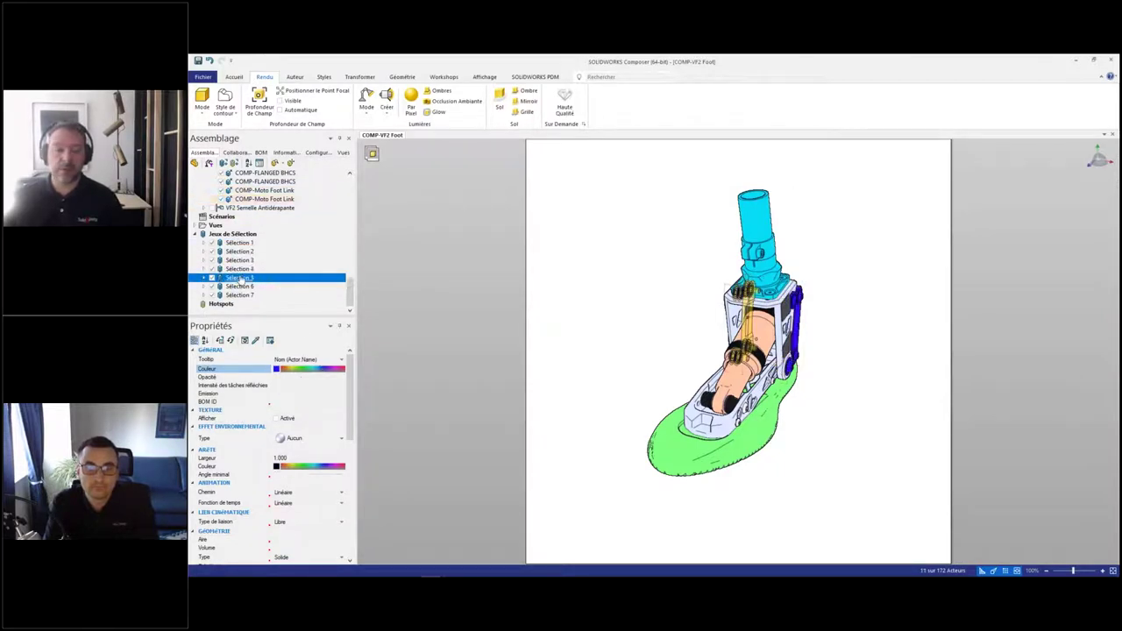
pyautogui.click(339, 368)
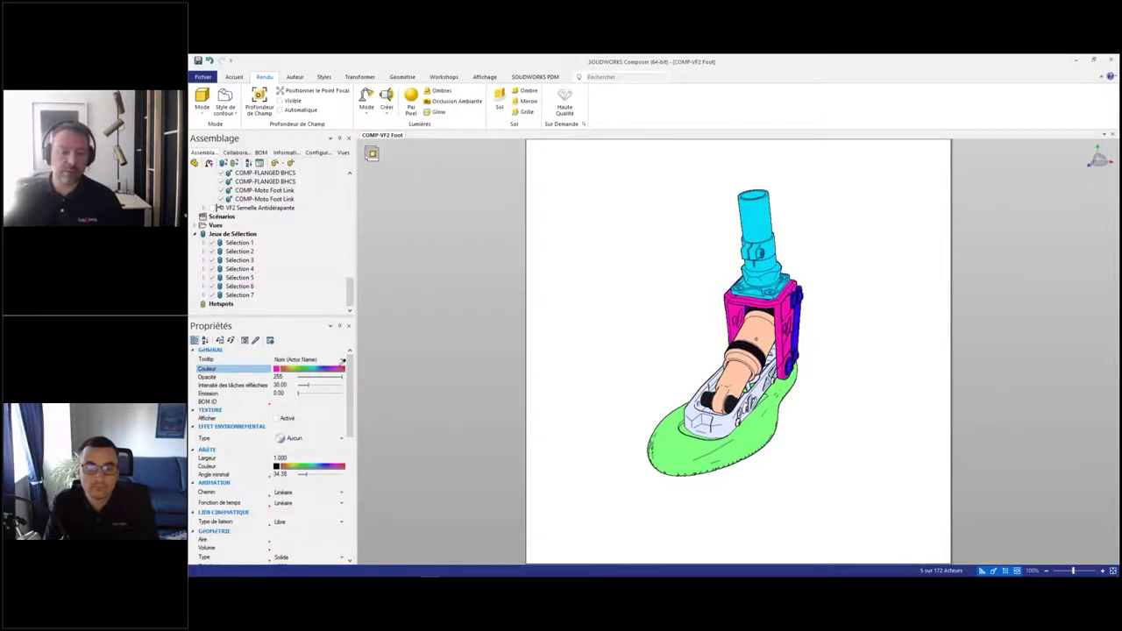
# Step: Colour the shock absorber parts of Sélection 6 orange and the foot parts of Sélection 7 green, and clear the selection
pyautogui.click(243, 286)
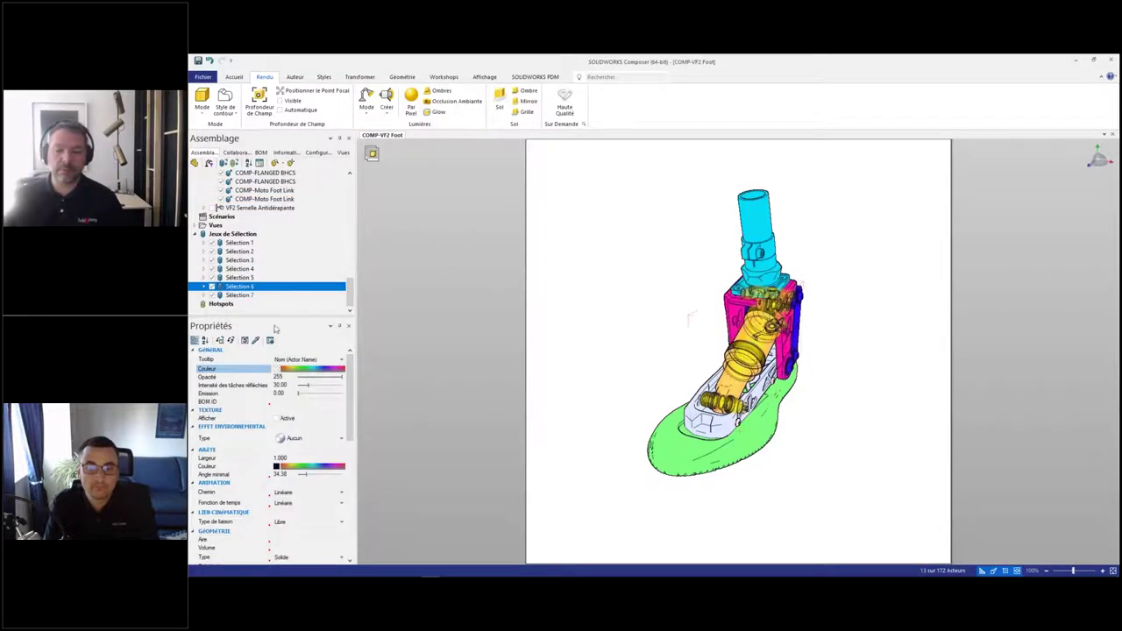
pyautogui.click(294, 369)
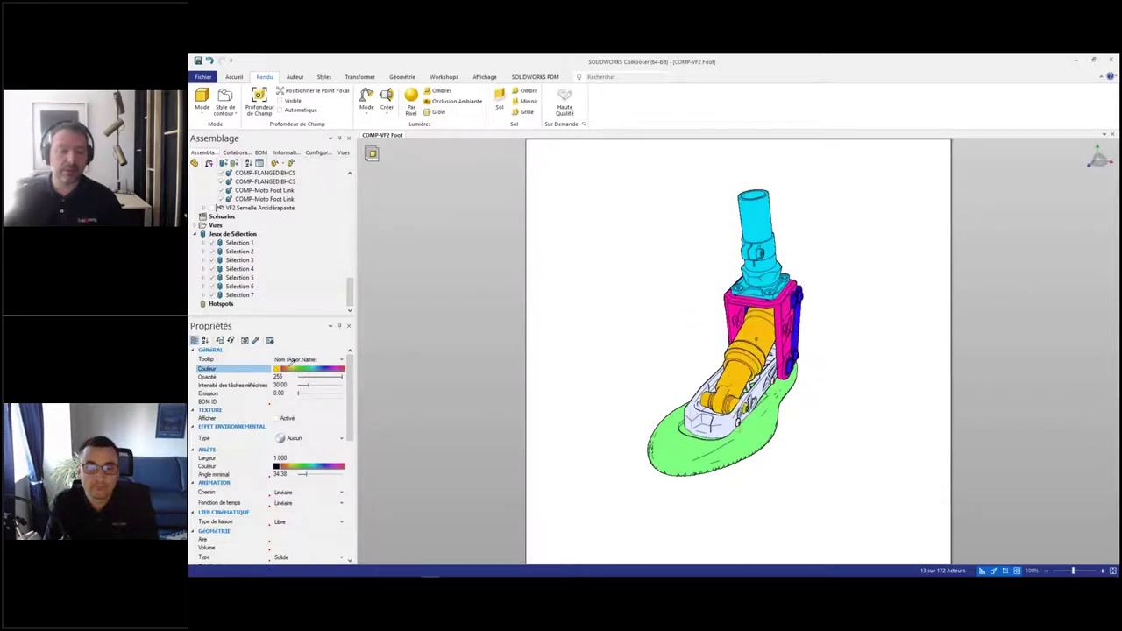
pyautogui.click(241, 295)
pyautogui.moveTo(318, 369); pyautogui.dragTo(303, 366)
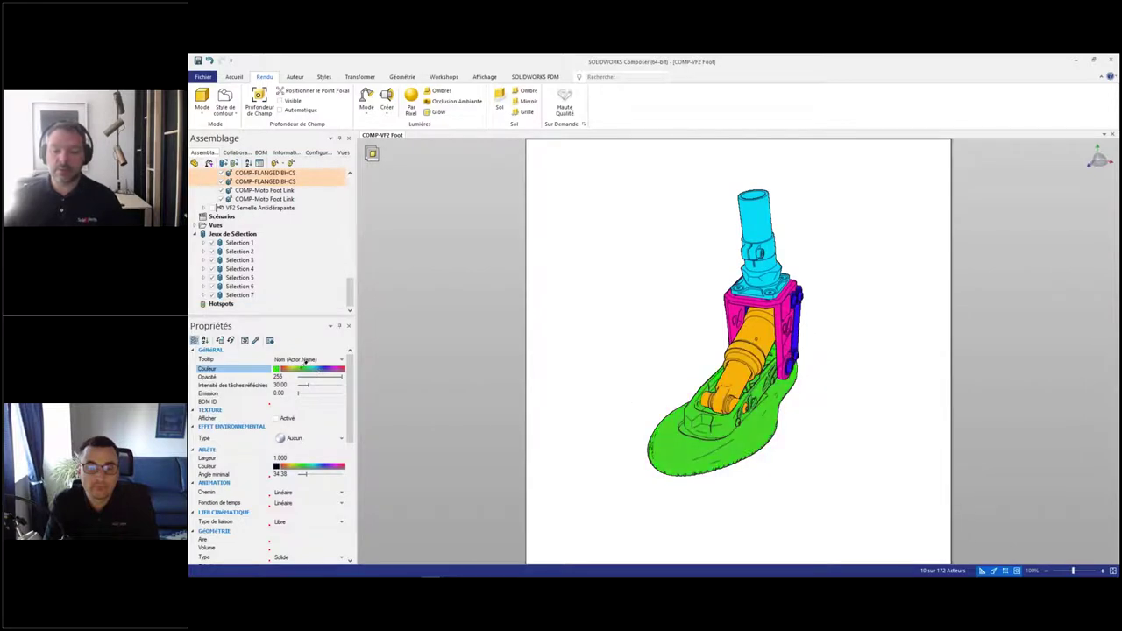
pyautogui.click(619, 353)
pyautogui.moveTo(619, 353)
pyautogui.mouseDown()
pyautogui.moveTo(521, 339)
pyautogui.moveTo(611, 353)
pyautogui.mouseUp()
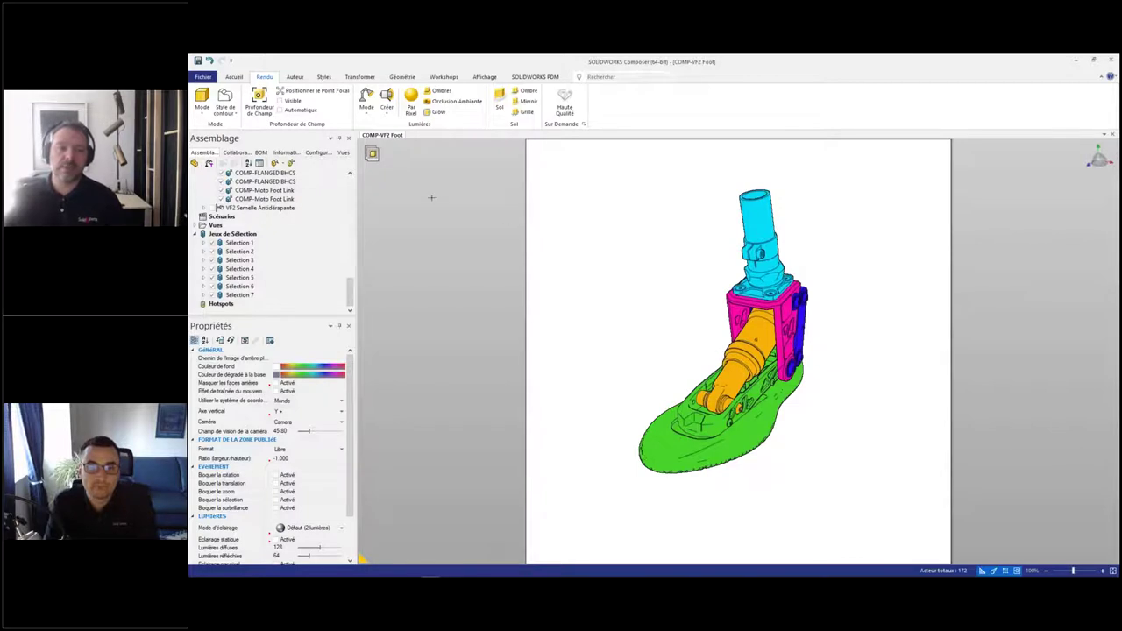
# Step: Create a new view of the recoloured foot assembly and name it Défaut
pyautogui.click(343, 153)
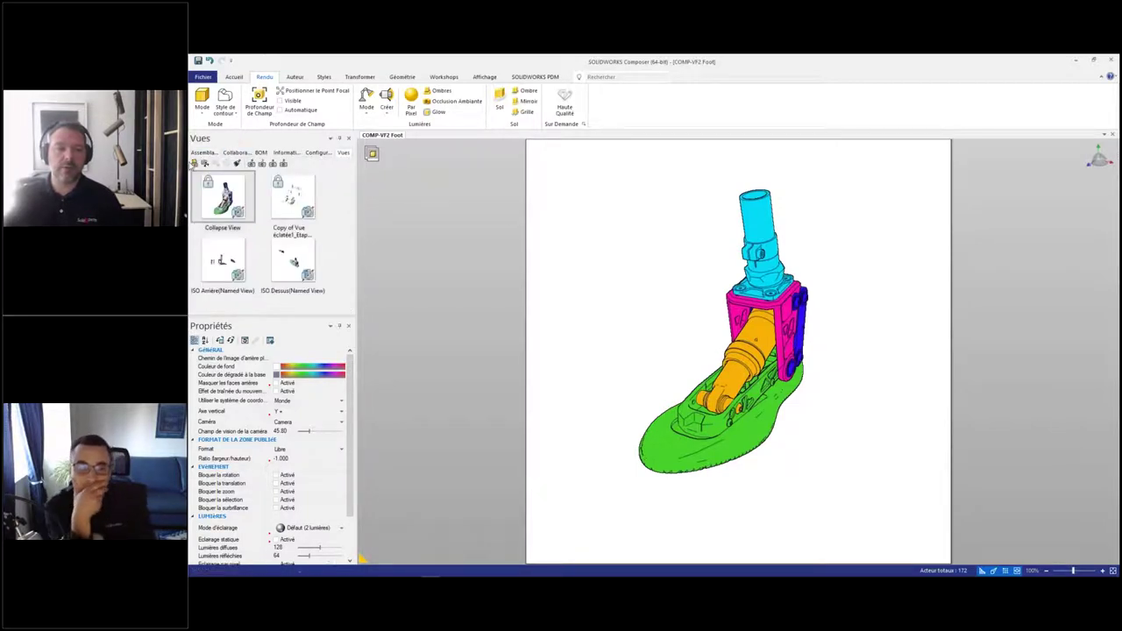
pyautogui.click(194, 164)
pyautogui.click(224, 310)
pyautogui.write('efaut')
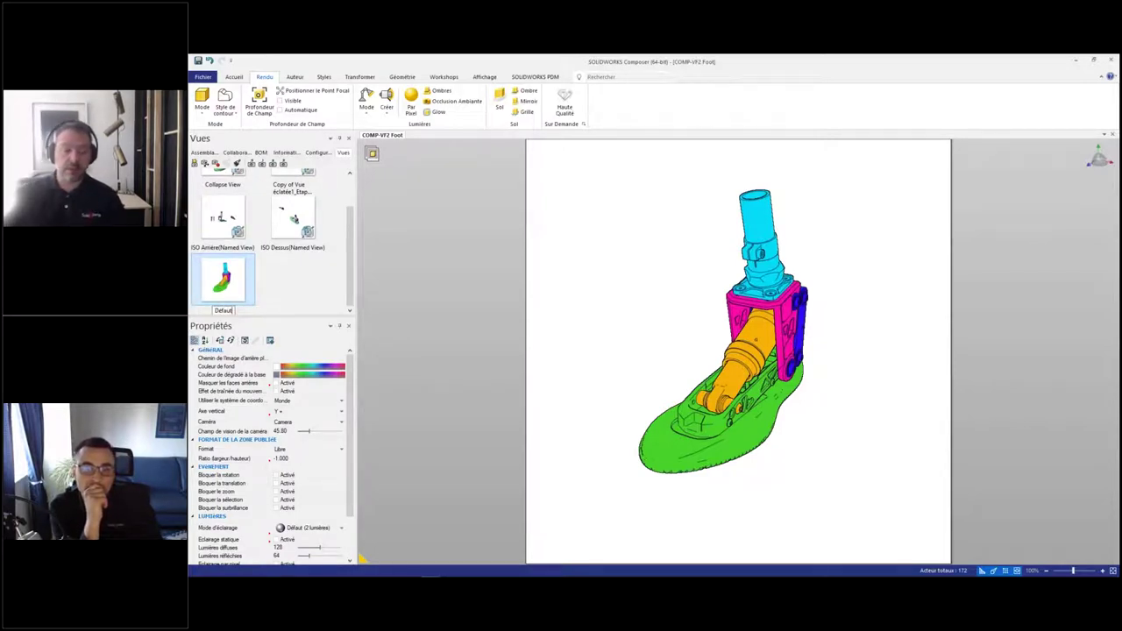
pyautogui.press('Return')
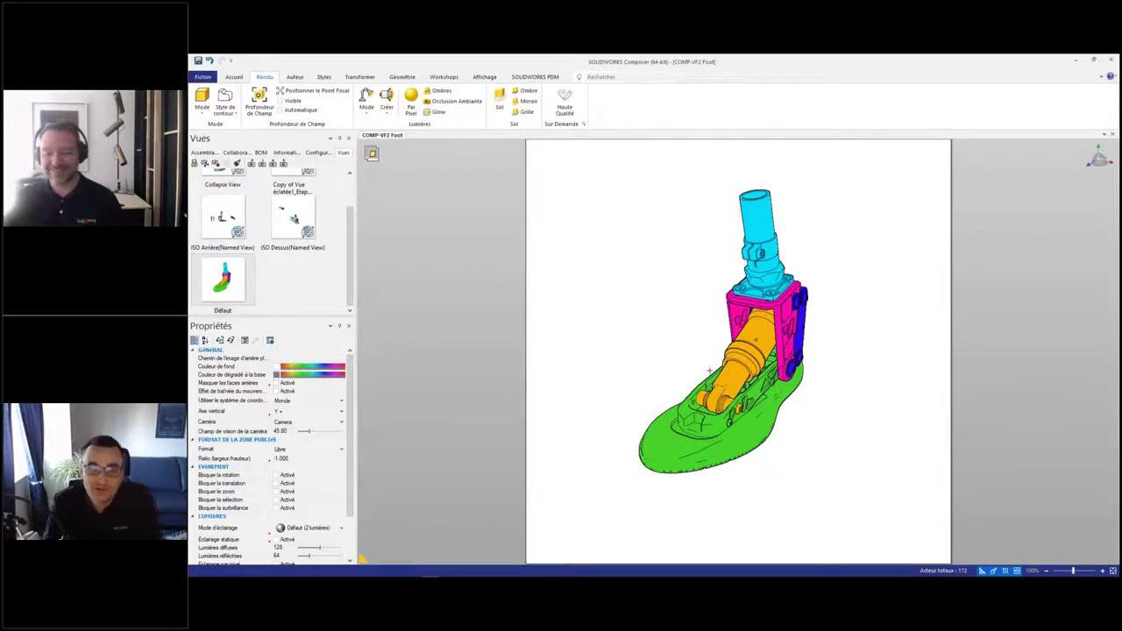
# Step: Save a copy of the foot assembly in the DESIGN folder as COMP-VF2 Foot WEB, in SOLIDWORKS Composer (.smg) format
pyautogui.scroll(-2, 685, 348)
pyautogui.scroll(3, 688, 343)
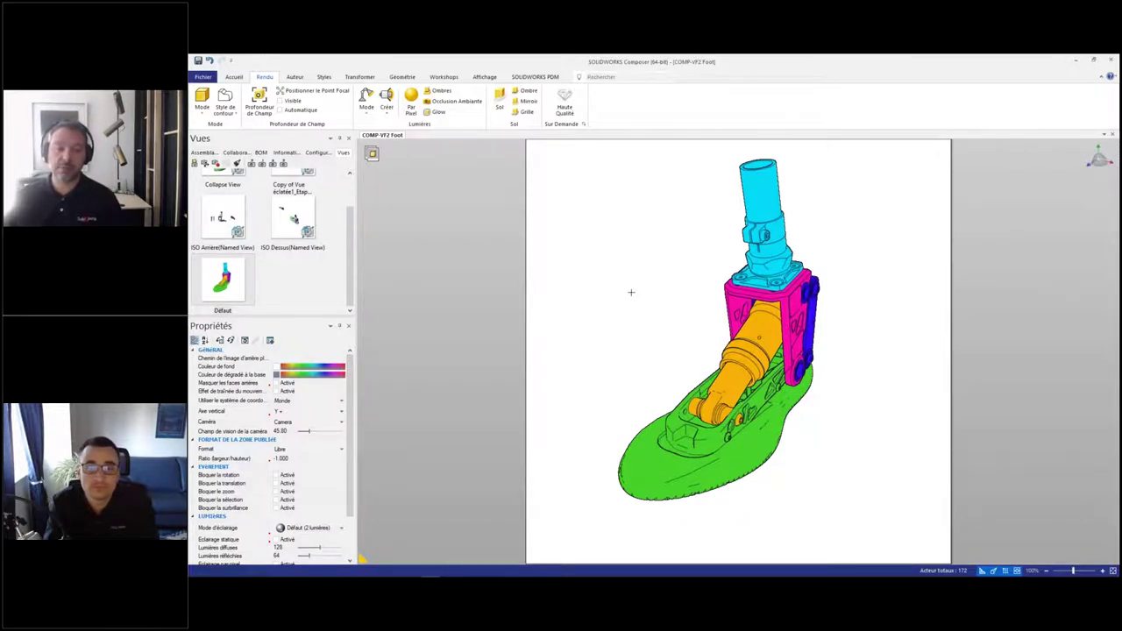
pyautogui.click(202, 78)
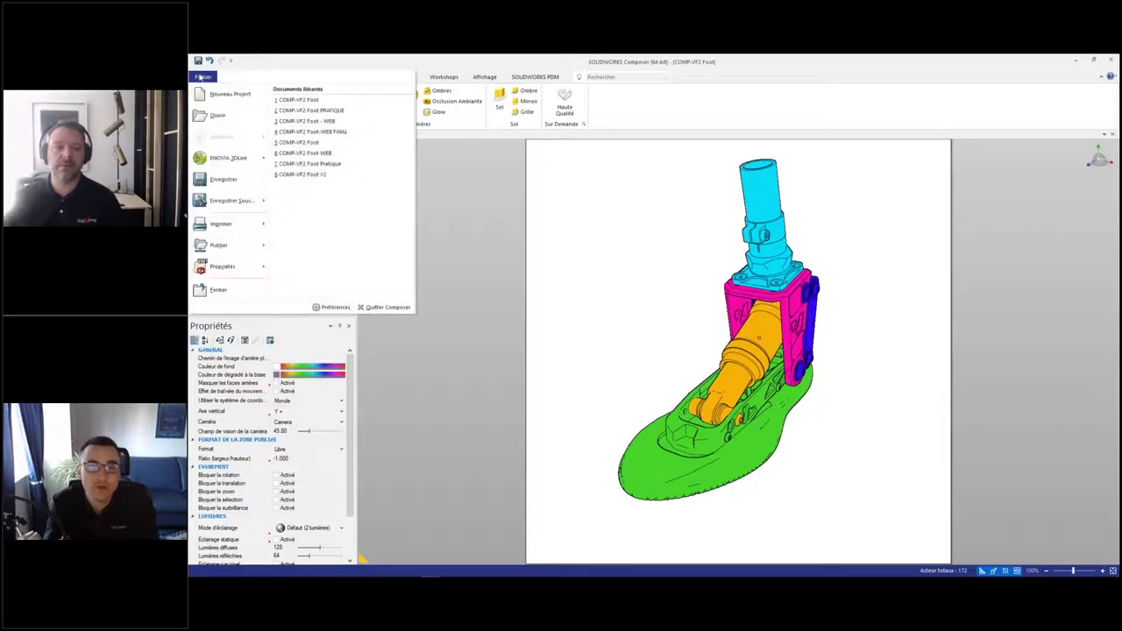
pyautogui.click(241, 201)
pyautogui.click(651, 355)
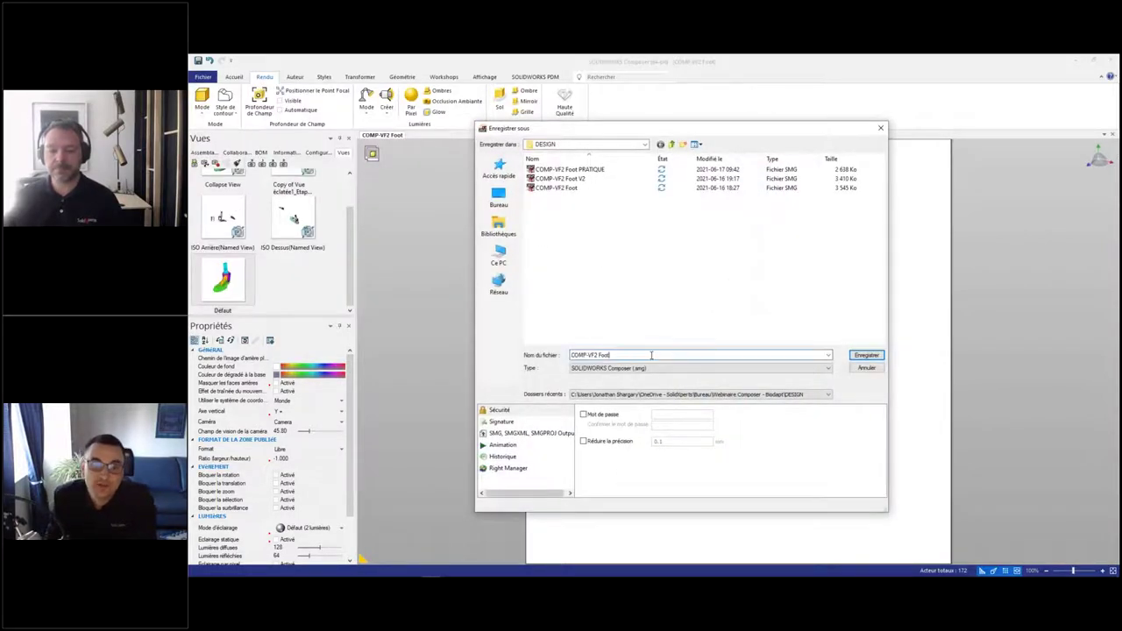
pyautogui.write('WEB')
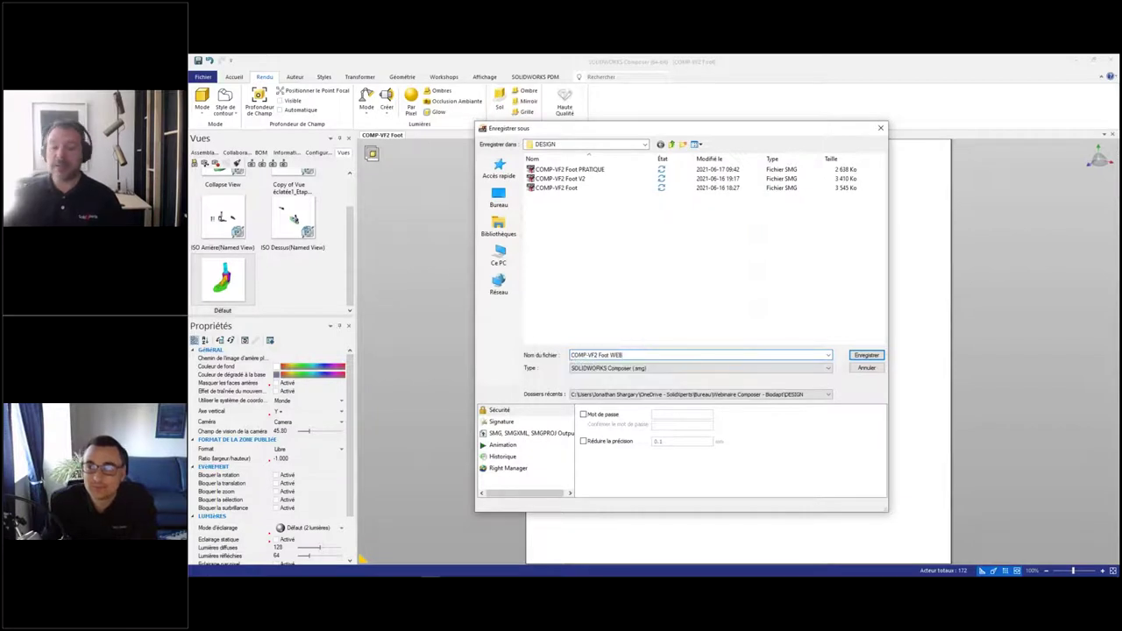
pyautogui.click(866, 355)
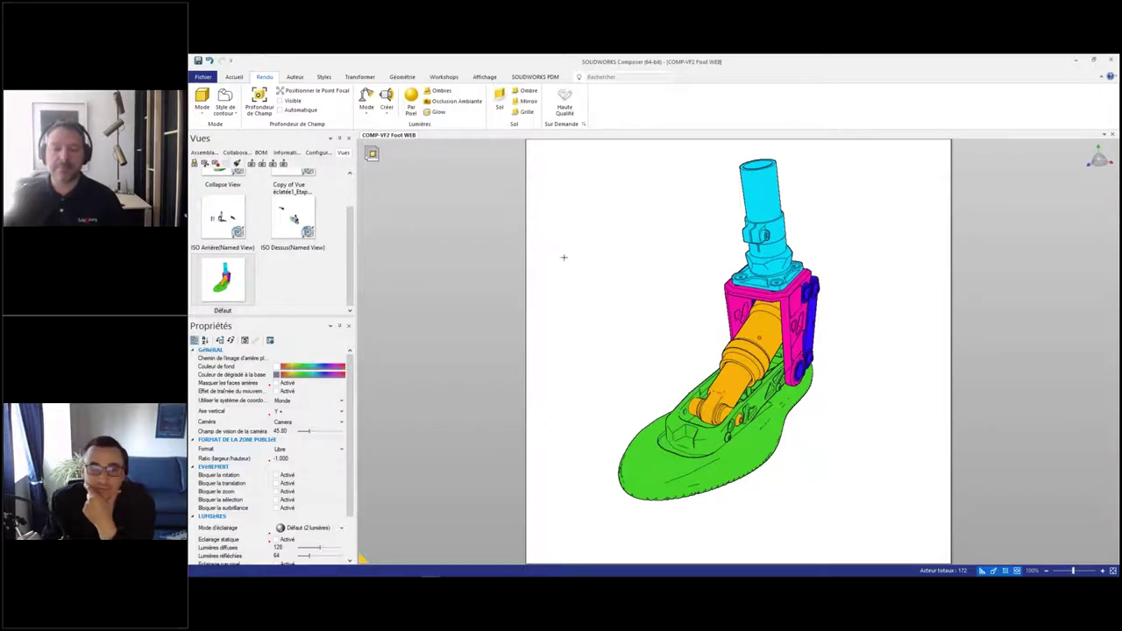
pyautogui.hotkey('alt', 'Tab')
pyautogui.click(510, 220)
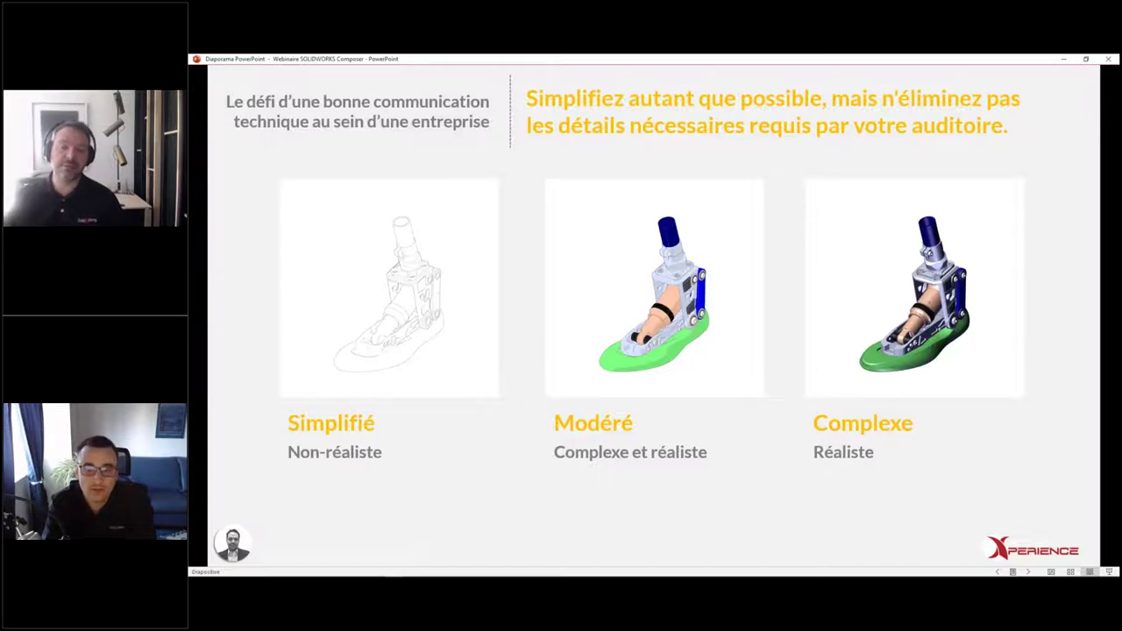
pyautogui.press('Right')
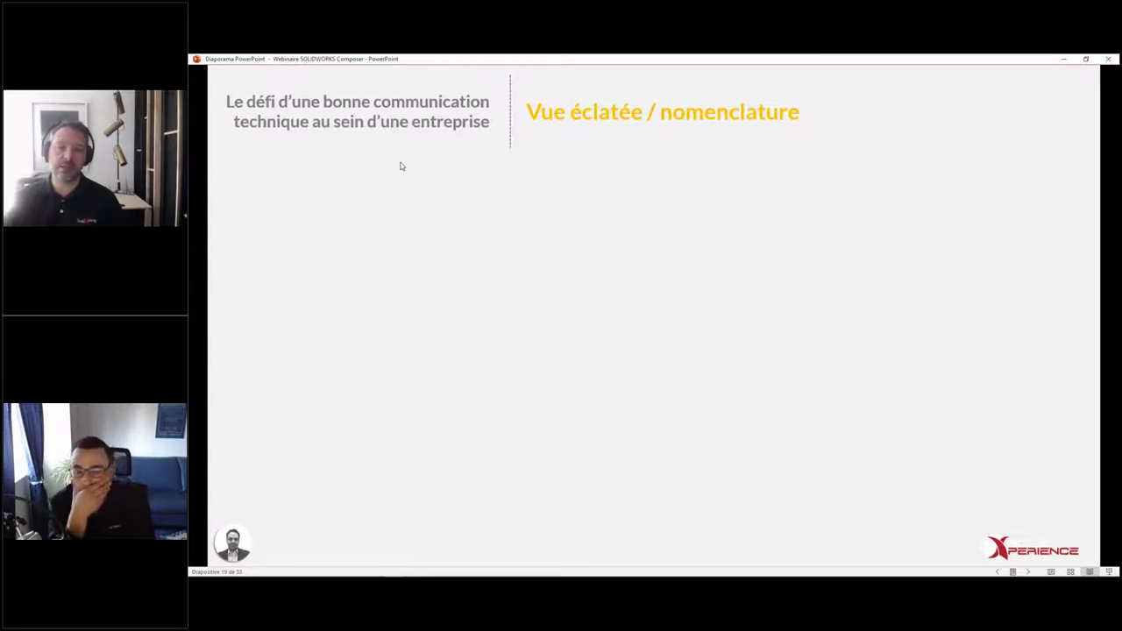
pyautogui.press('Right')
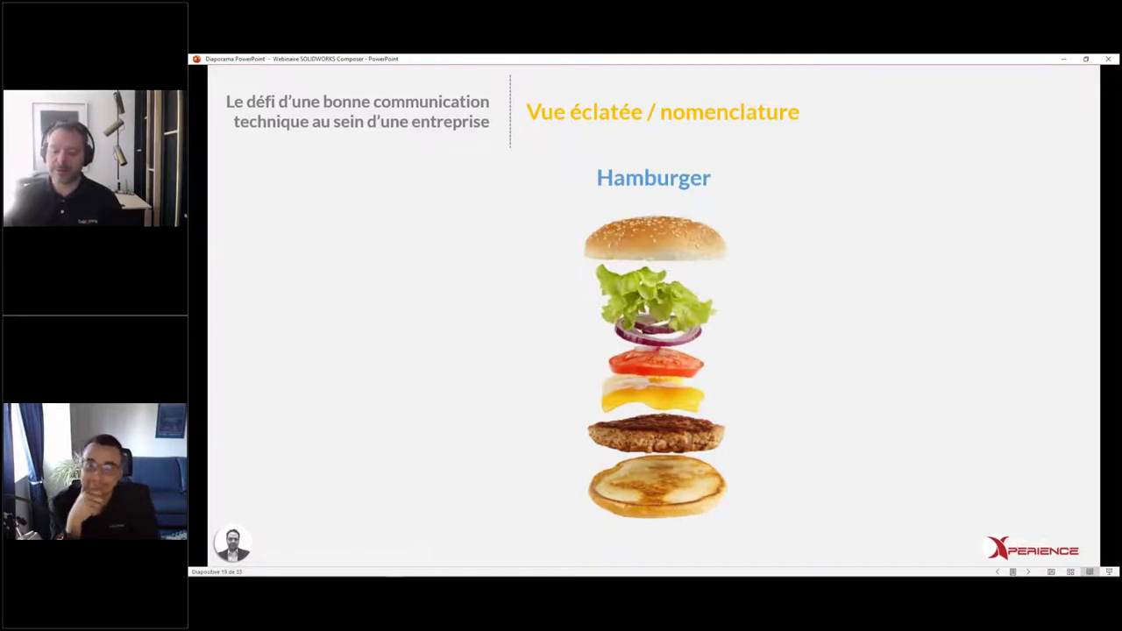
pyautogui.press('Right')
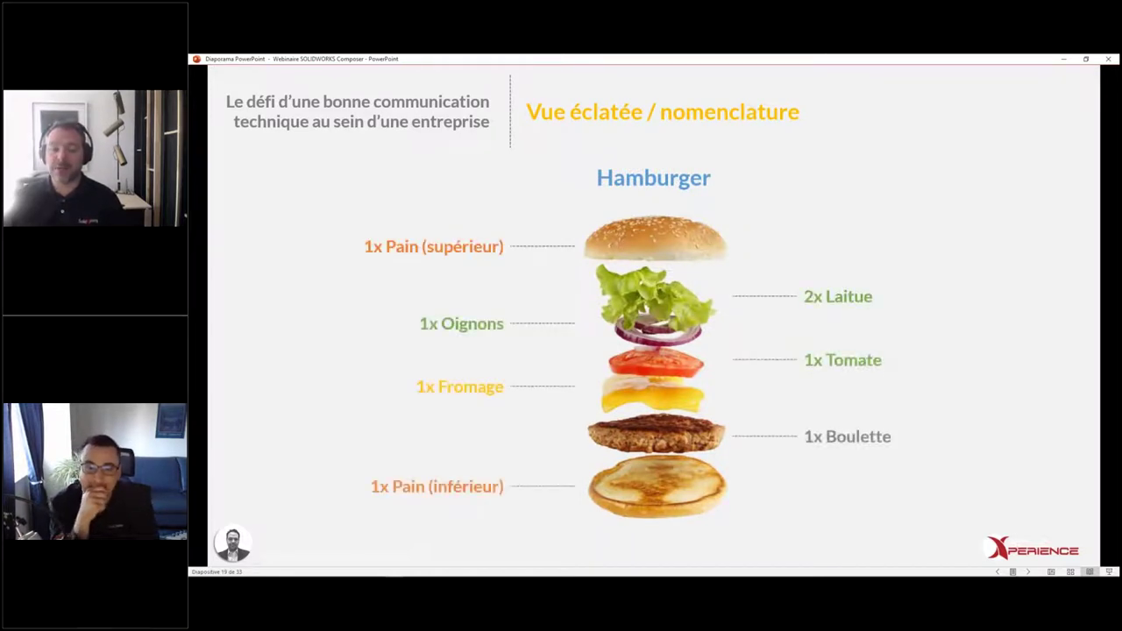
pyautogui.press('Right')
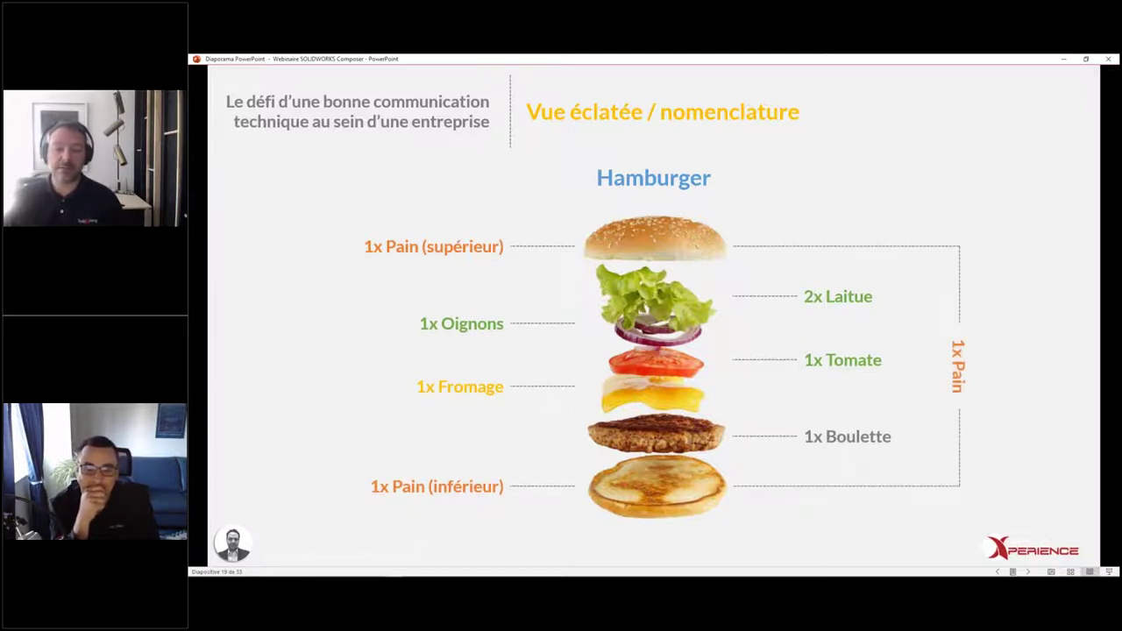
pyautogui.press('Right')
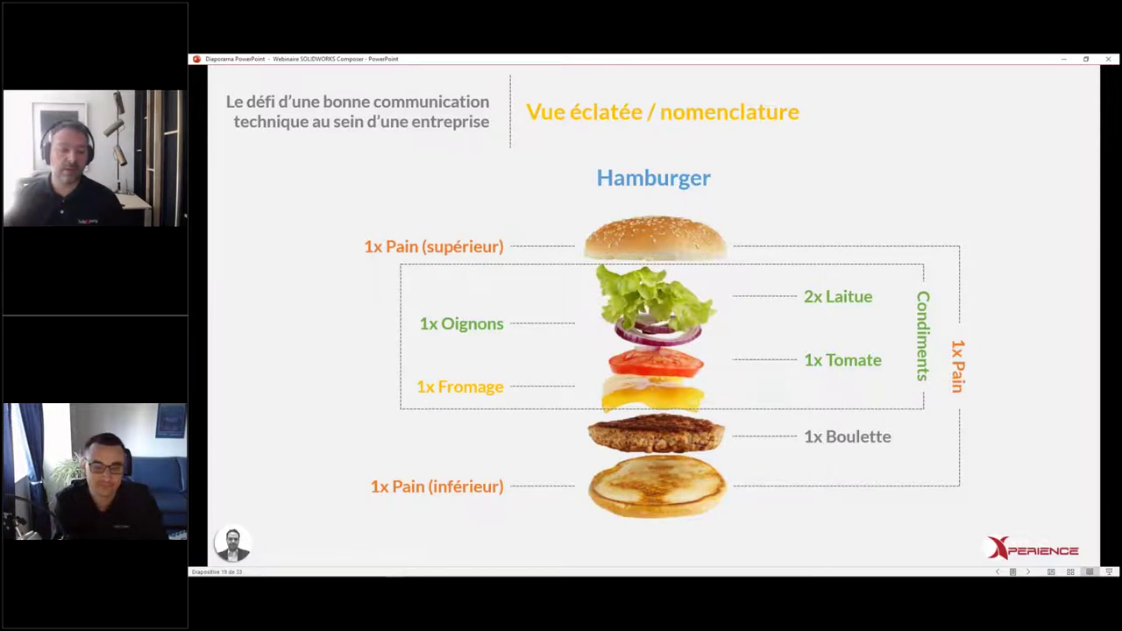
pyautogui.press('Right')
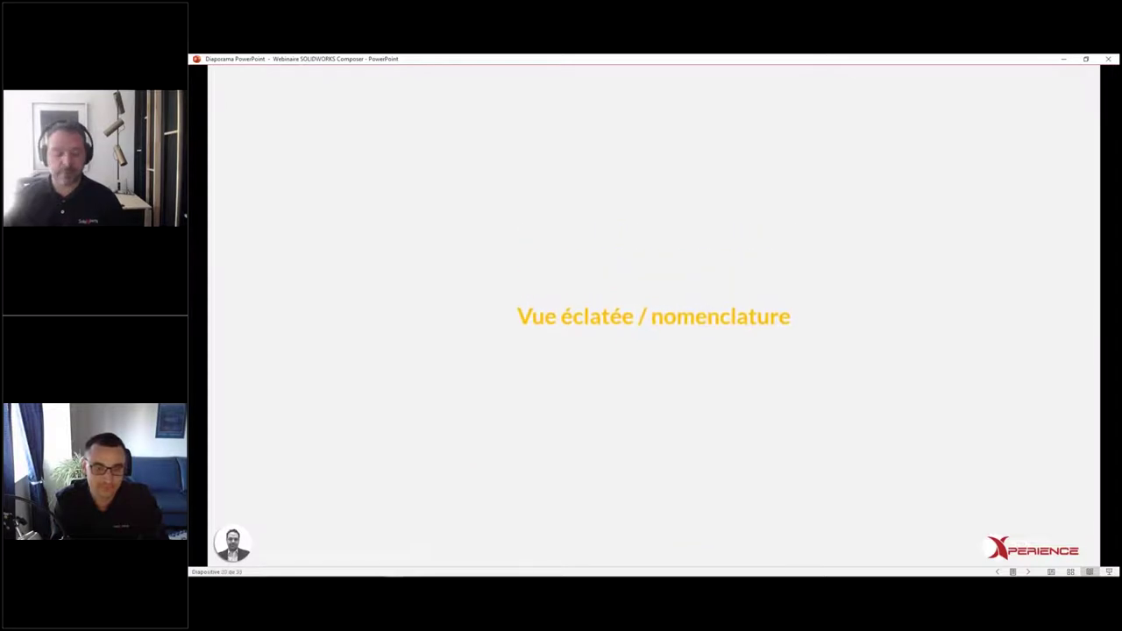
pyautogui.hotkey('alt', 'Tab')
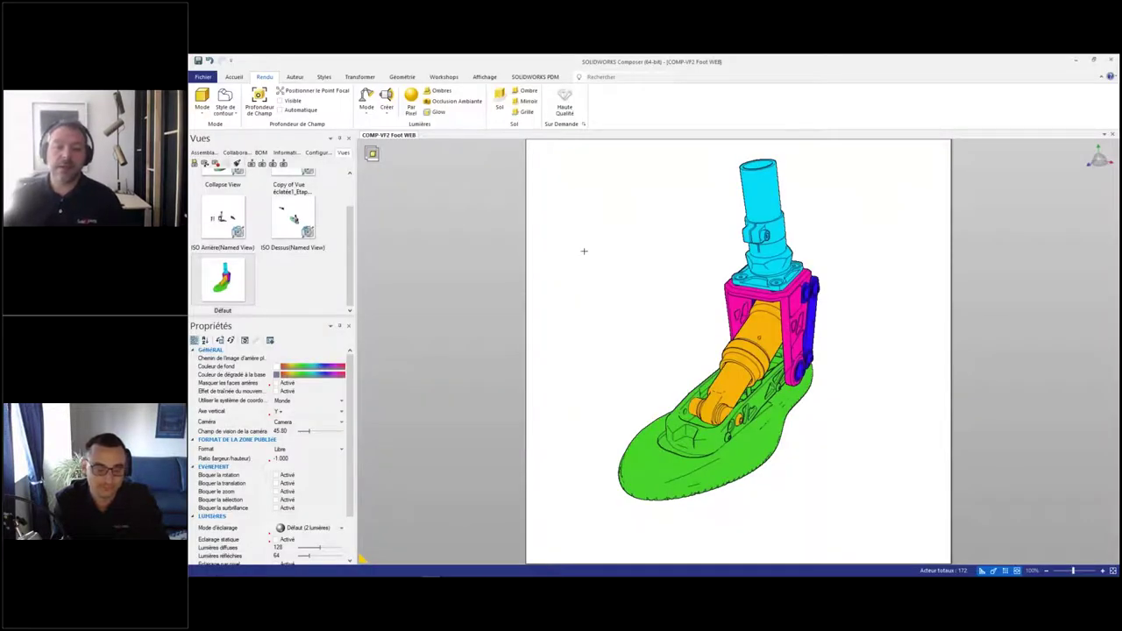
pyautogui.scroll(1, 302, 254)
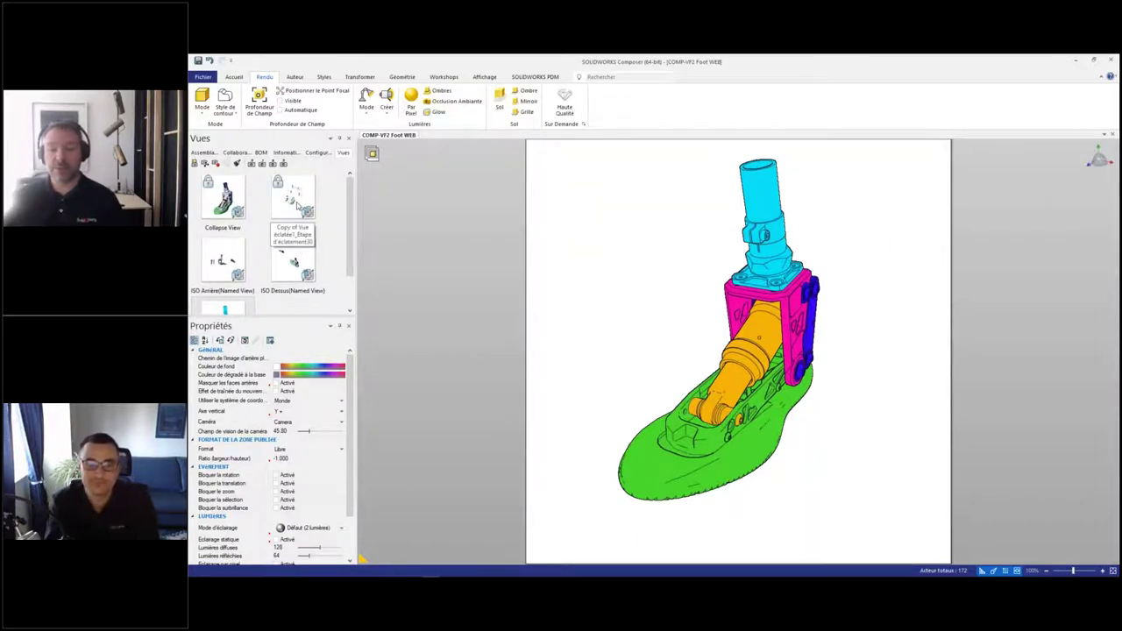
pyautogui.scroll(-1, 298, 263)
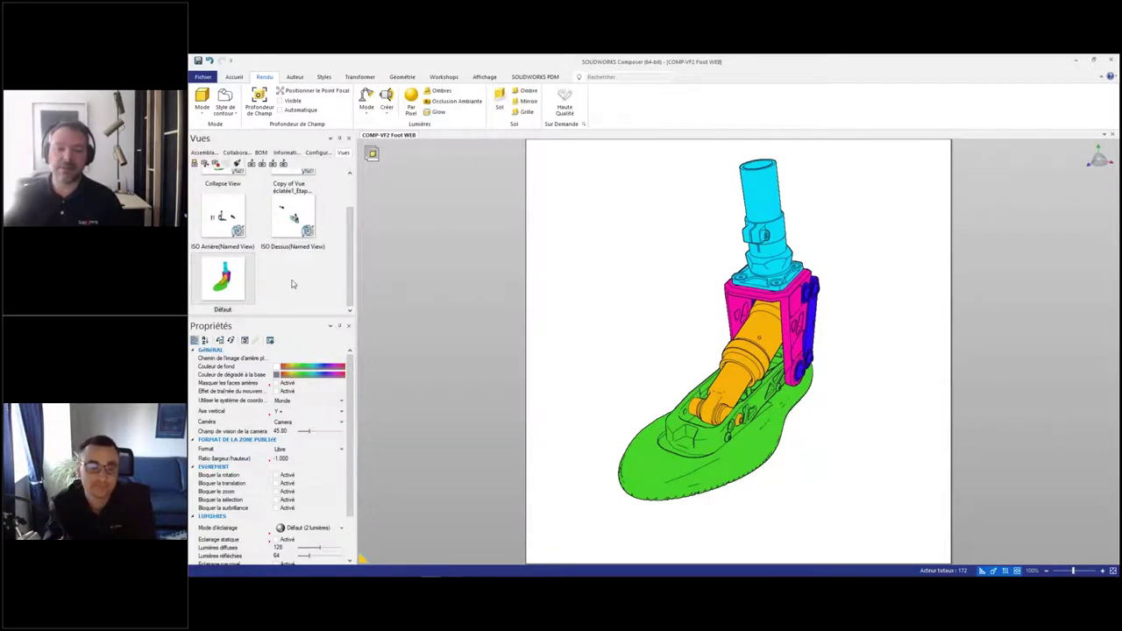
# Step: Move the light blue tube and clamp parts of Sélection 1 straight up, away from the magenta bracket
pyautogui.click(203, 153)
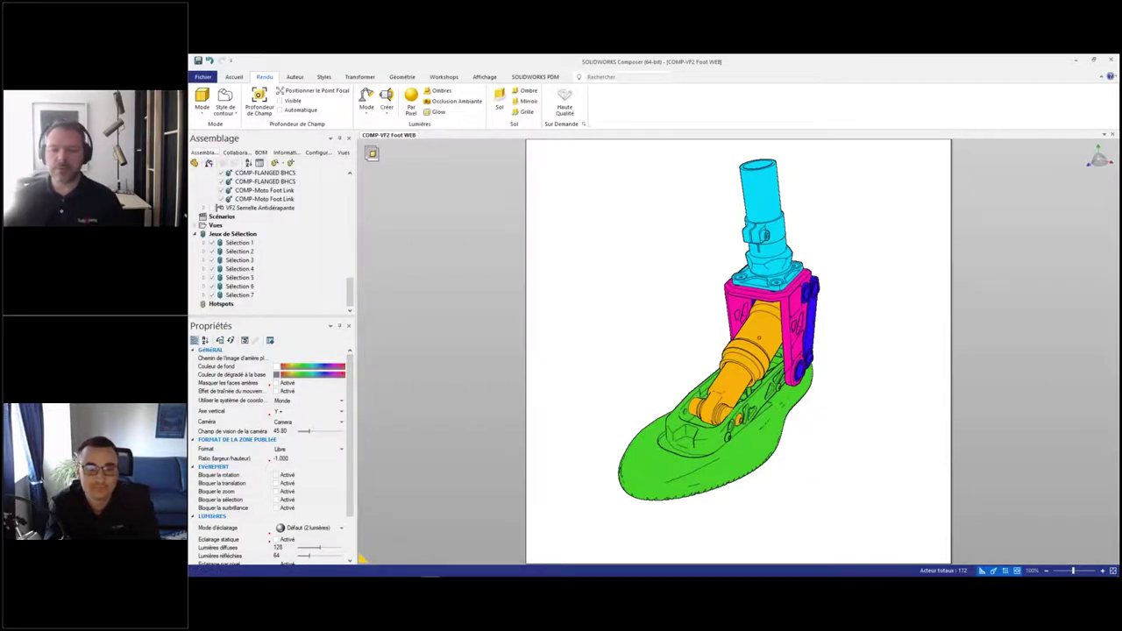
pyautogui.click(239, 243)
pyautogui.rightClick(599, 272)
pyautogui.click(621, 247)
pyautogui.moveTo(621, 246); pyautogui.dragTo(705, 385, button='middle')
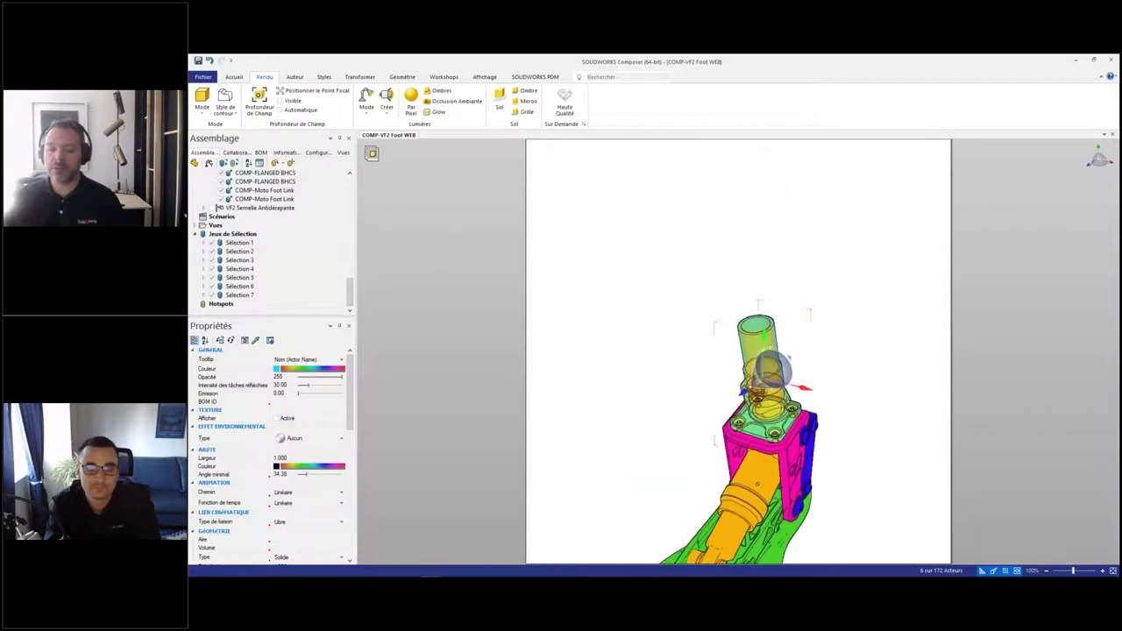
pyautogui.press('alt')
pyautogui.moveTo(765, 432); pyautogui.dragTo(733, 224)
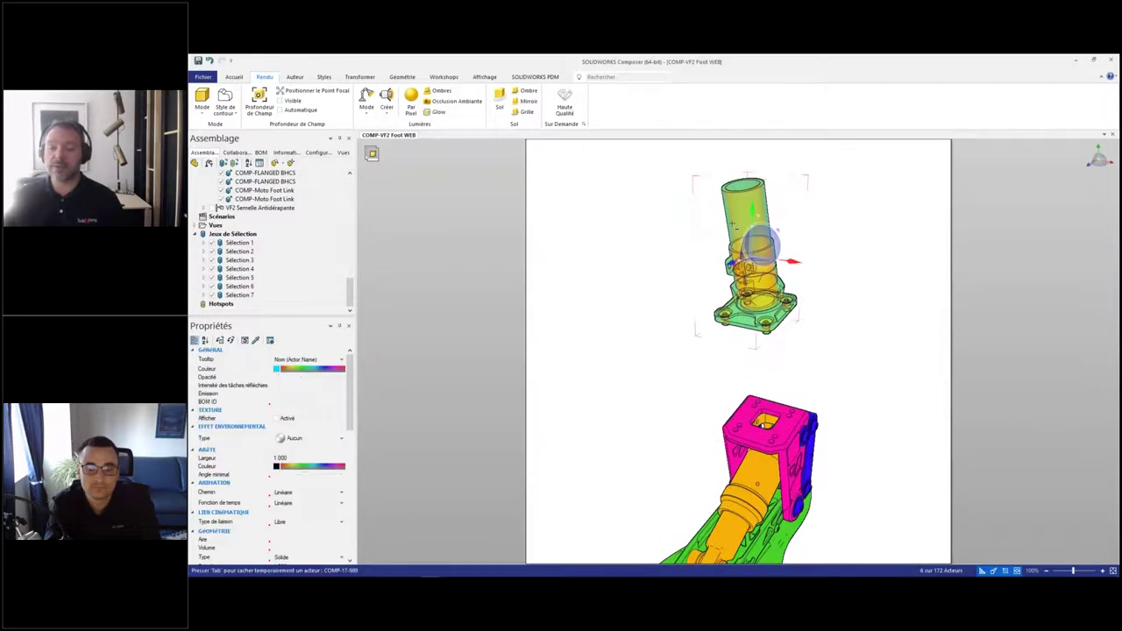
# Step: Pull the four flange screws up above the light blue tube and the clamp screw out sideways by about 71 mm
pyautogui.keyDown('ctrl'); pyautogui.click(733, 225); pyautogui.keyUp('ctrl')
pyautogui.moveTo(699, 220); pyautogui.dragTo(685, 309, button='middle')
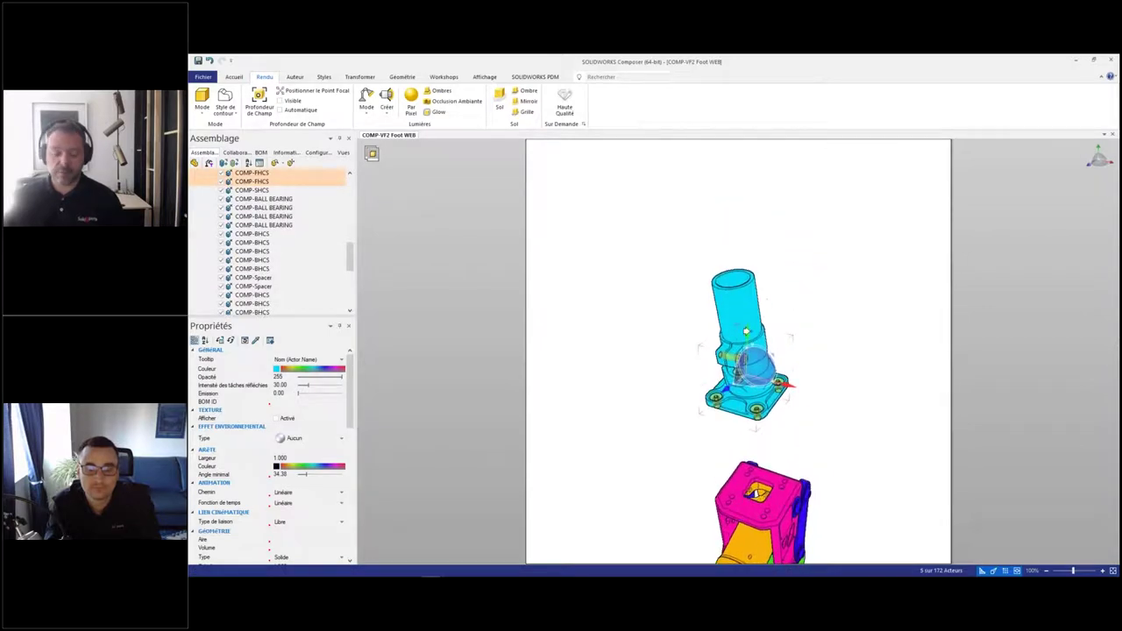
pyautogui.moveTo(746, 331); pyautogui.dragTo(734, 207)
pyautogui.hotkey('ctrl', 'z')
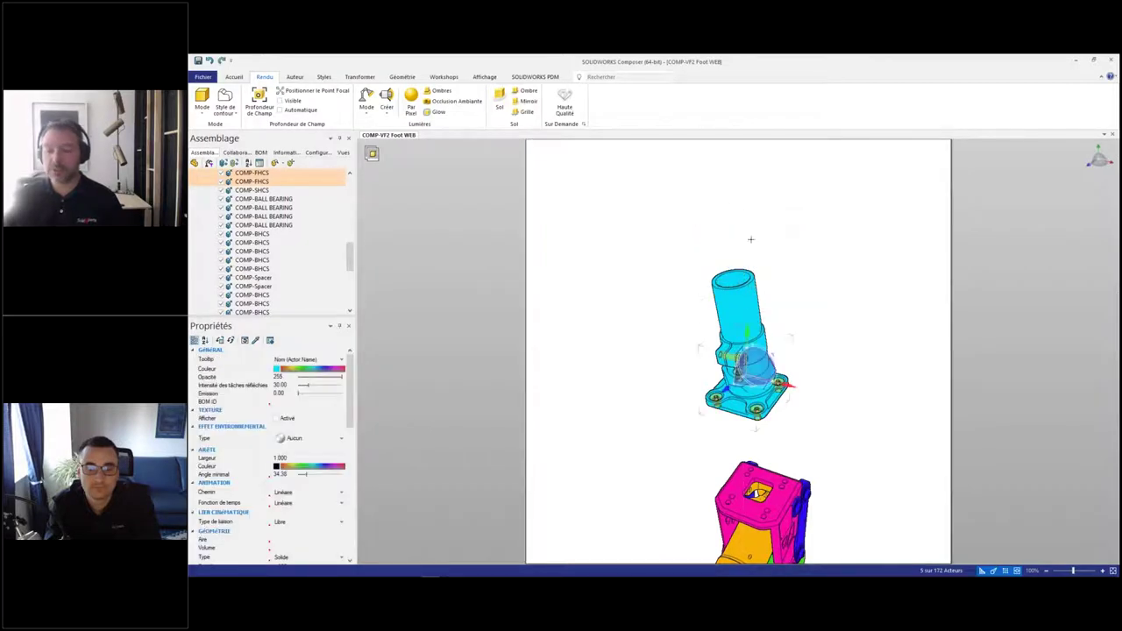
pyautogui.scroll(-4, 739, 362)
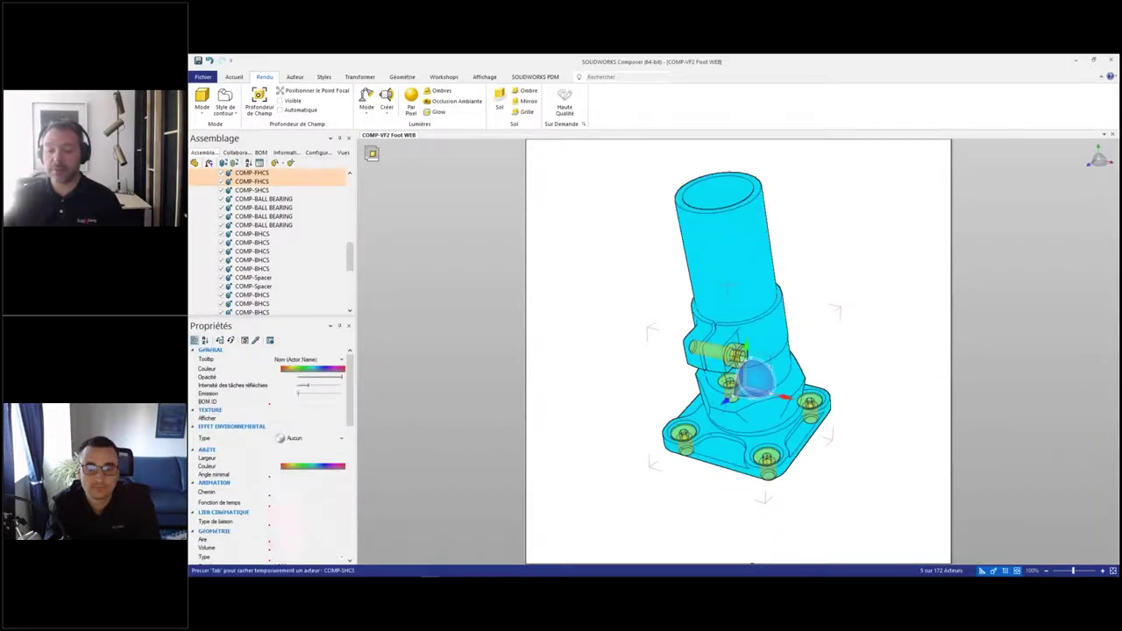
pyautogui.scroll(4, 739, 364)
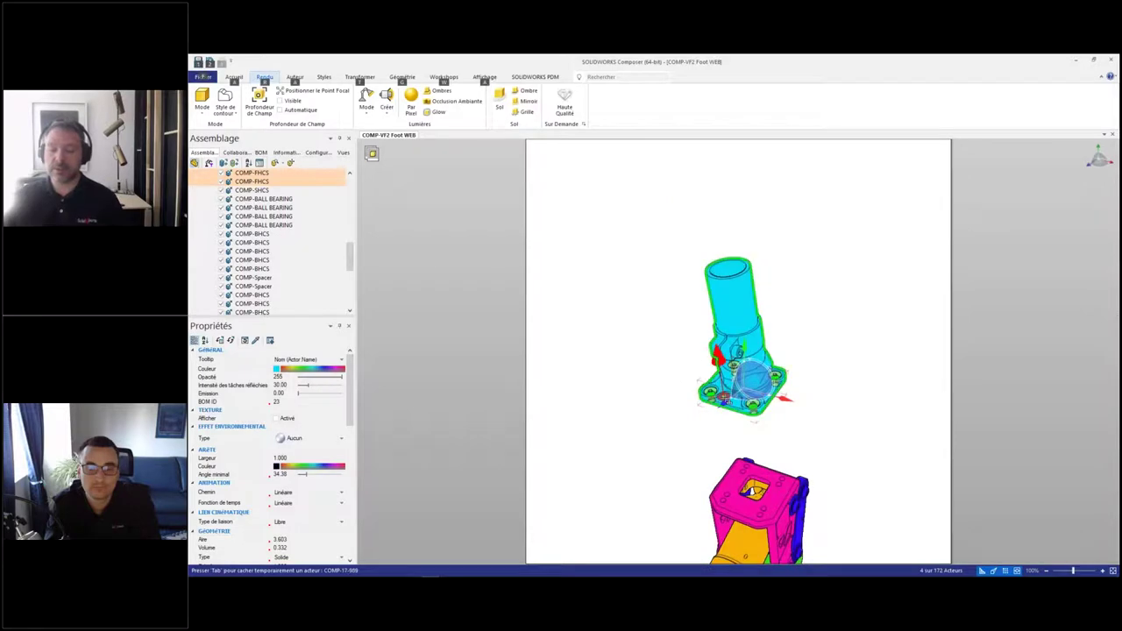
pyautogui.hotkey('ctrl', 'y')
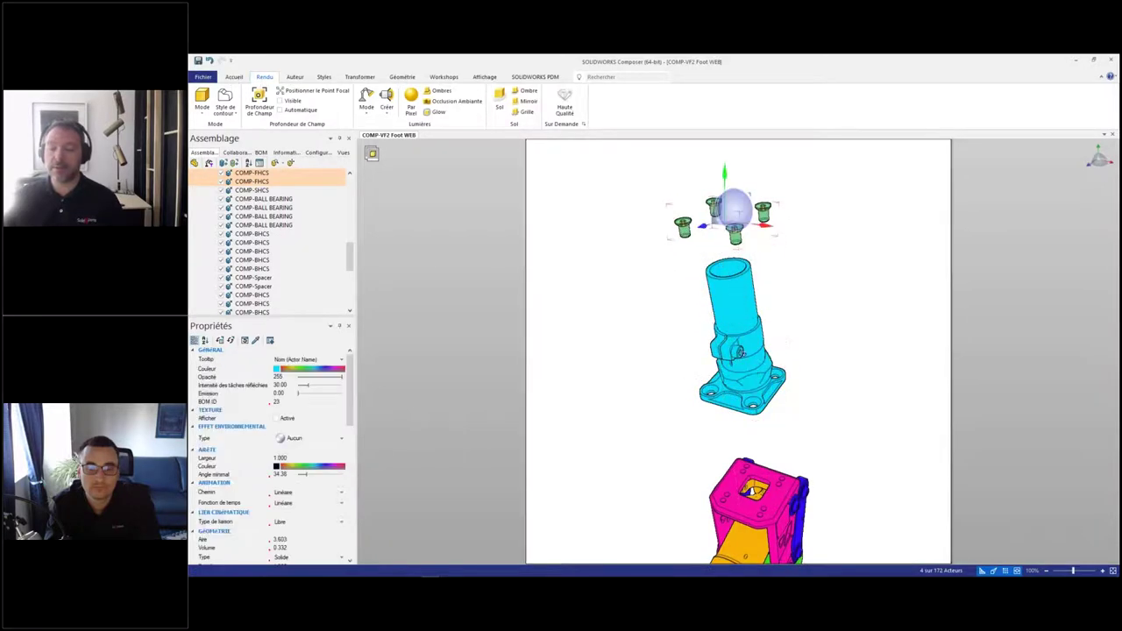
pyautogui.hotkey('ctrl', 'y')
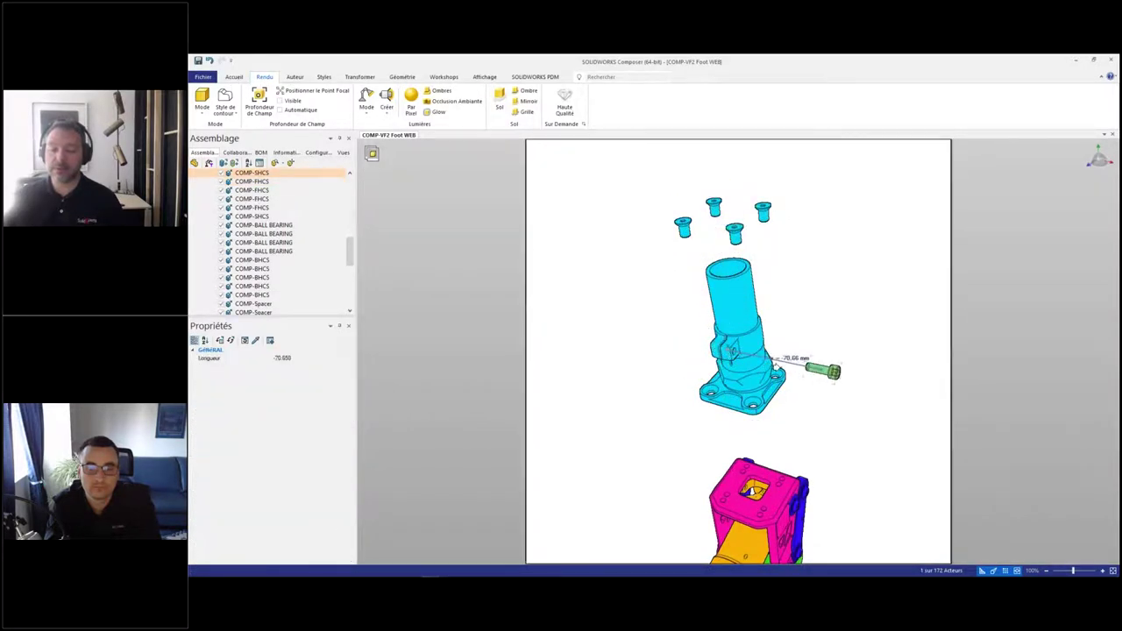
# Step: Create associative paths from the neutral position for the four exploded flange screws, and clear the selection
pyautogui.moveTo(652, 183); pyautogui.dragTo(785, 254)
pyautogui.scroll(-1, 464, 117)
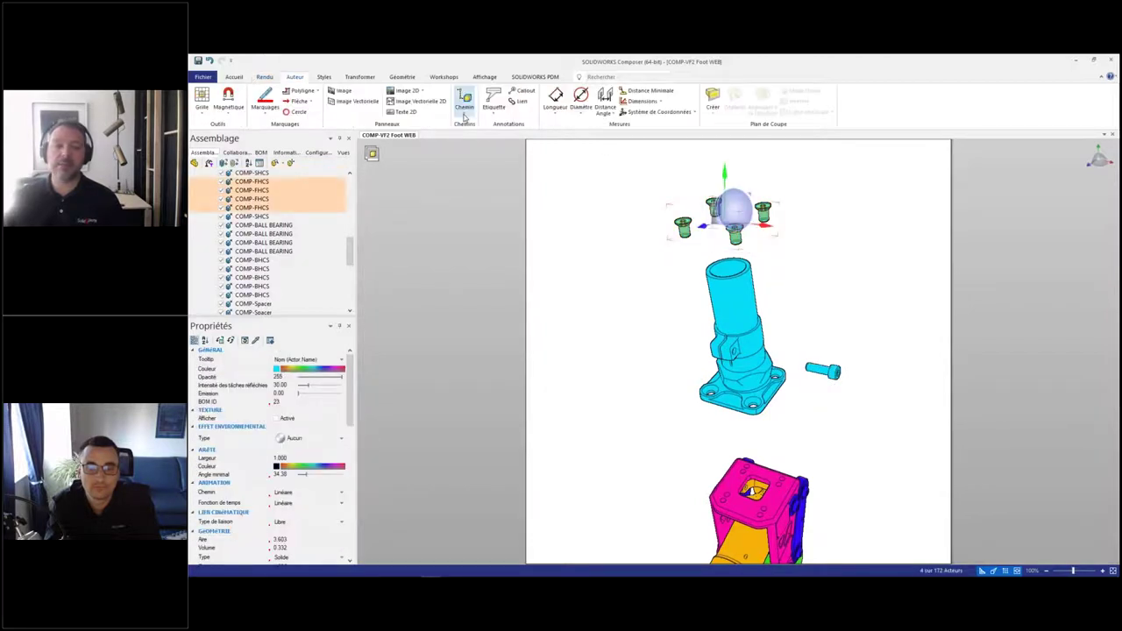
pyautogui.click(465, 117)
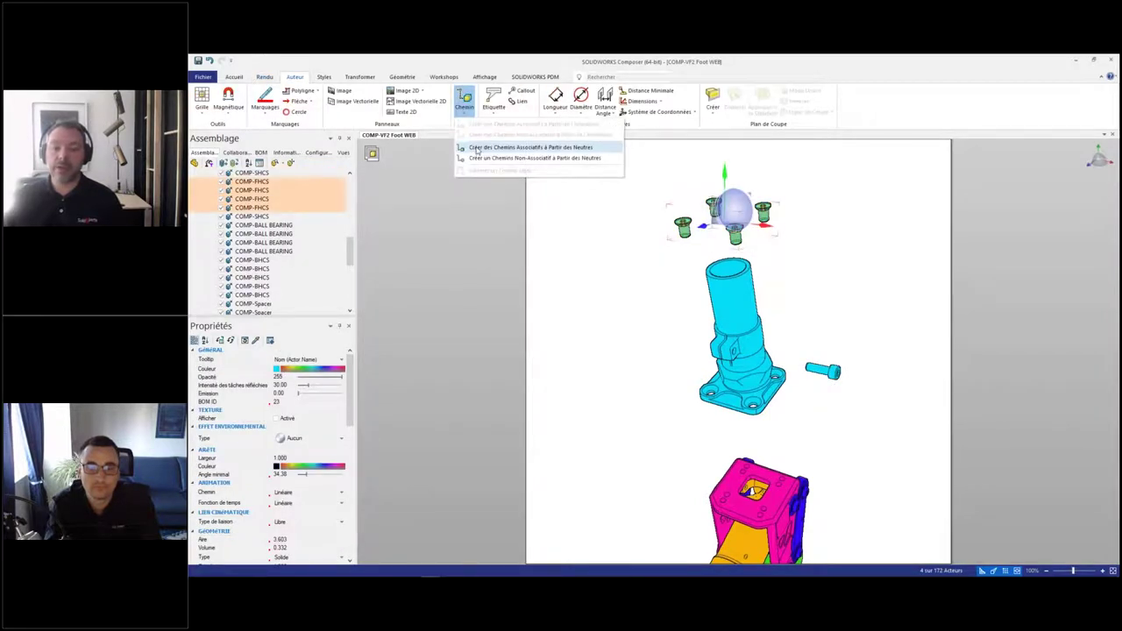
pyautogui.click(478, 148)
pyautogui.click(807, 328)
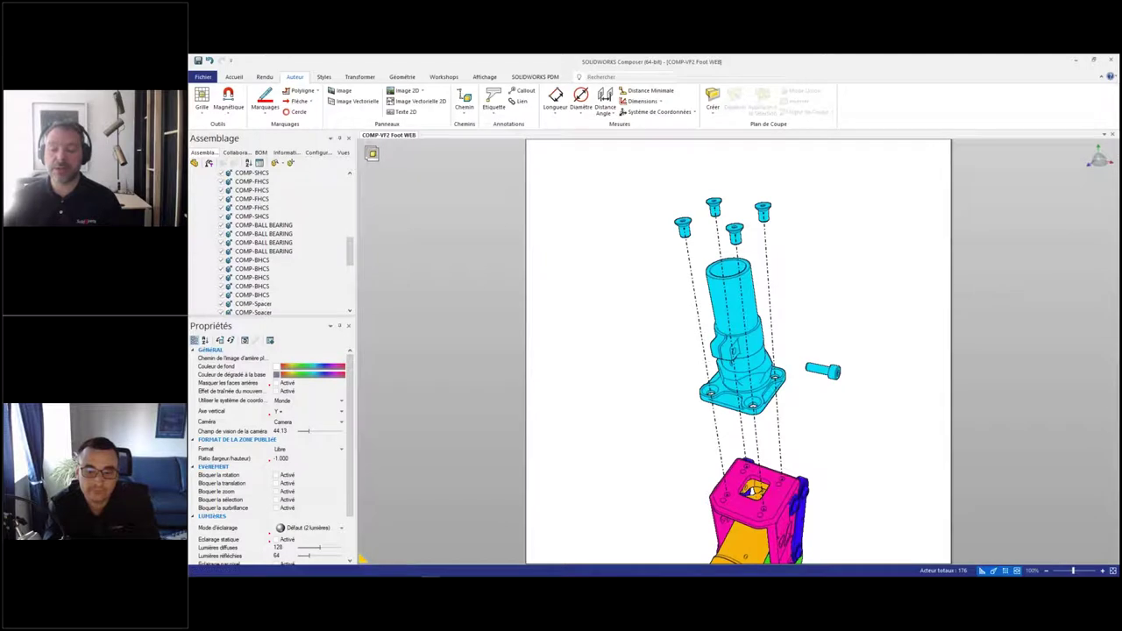
# Step: Draw a polyline from the hole in the light blue clamp to the tip of the exploded clamp screw
pyautogui.click(300, 91)
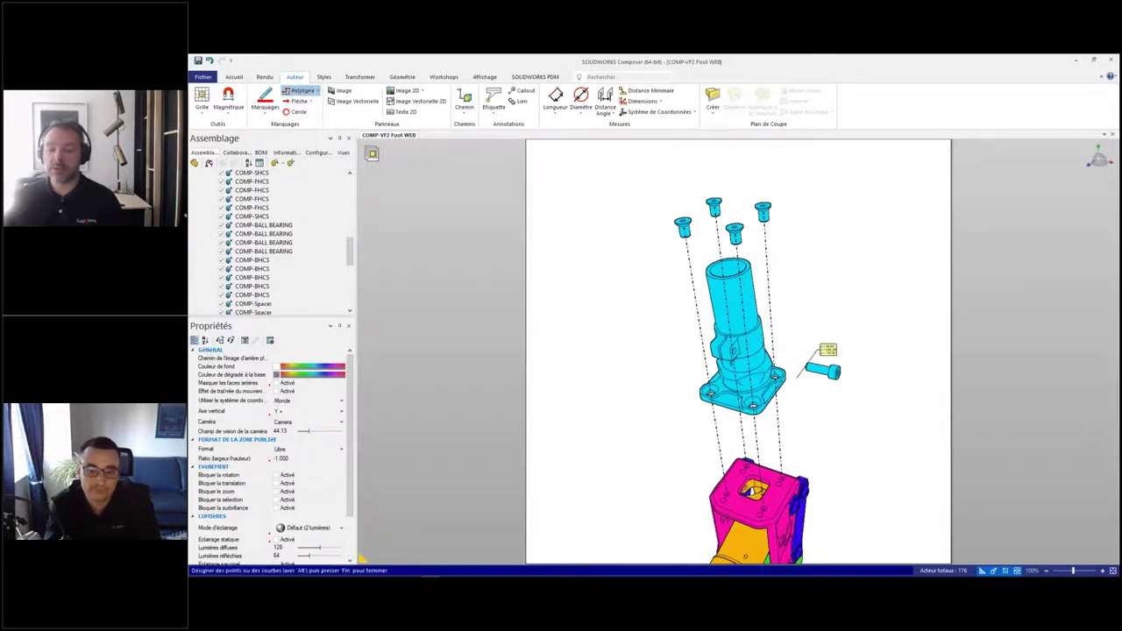
pyautogui.scroll(2, 800, 379)
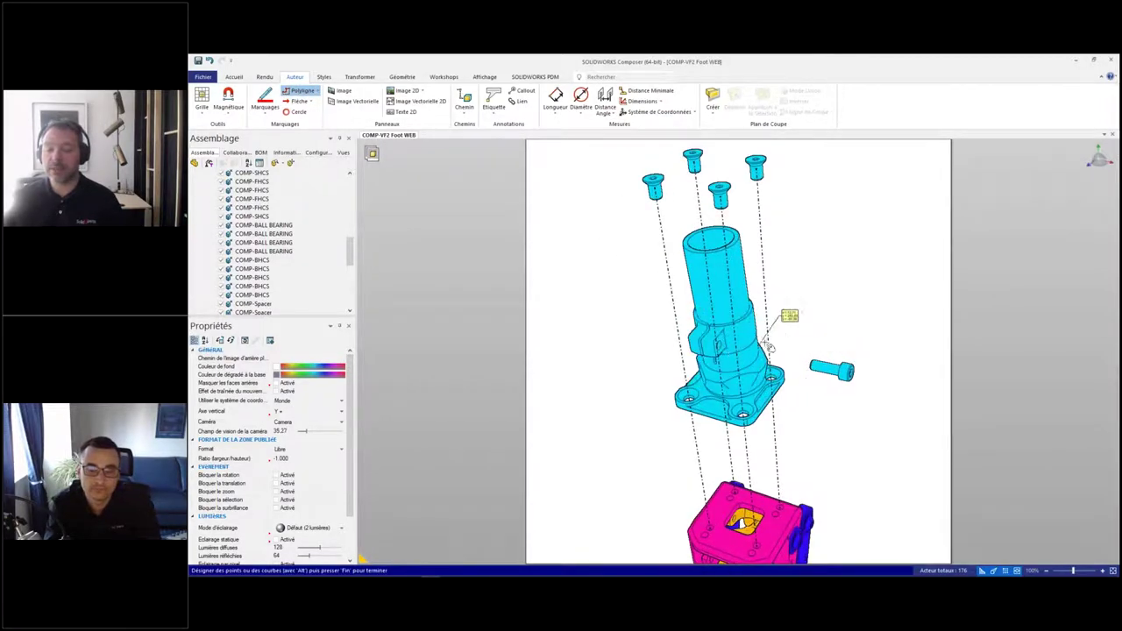
pyautogui.press('alt')
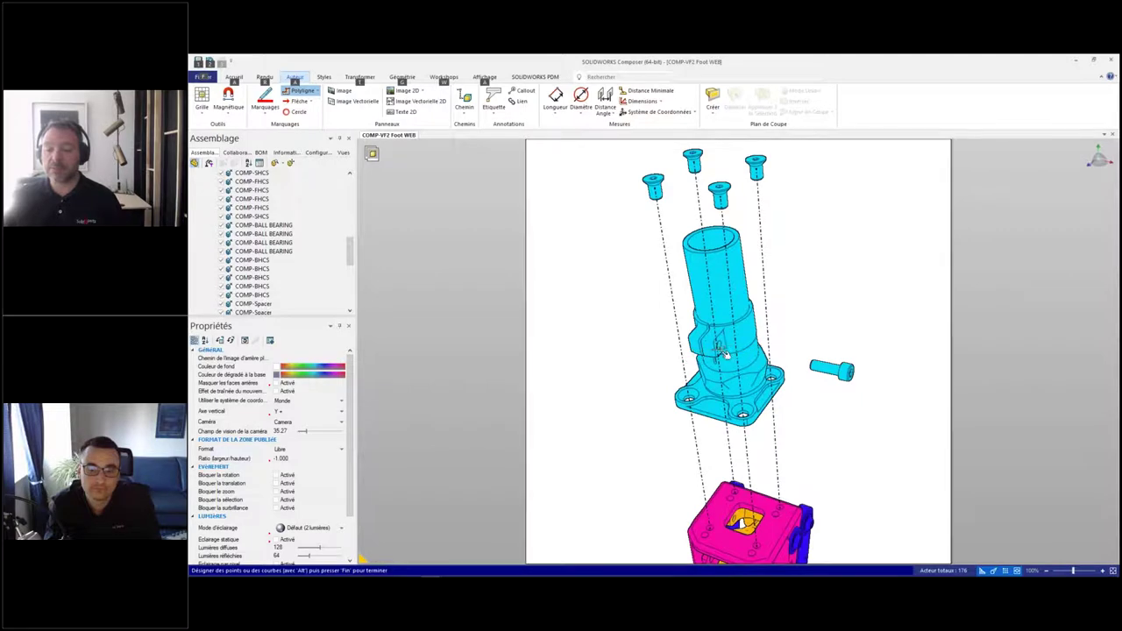
pyautogui.keyDown('alt'); pyautogui.click(719, 347); pyautogui.keyUp('alt')
pyautogui.keyDown('alt'); pyautogui.click(814, 364); pyautogui.keyUp('alt')
pyautogui.press('End')
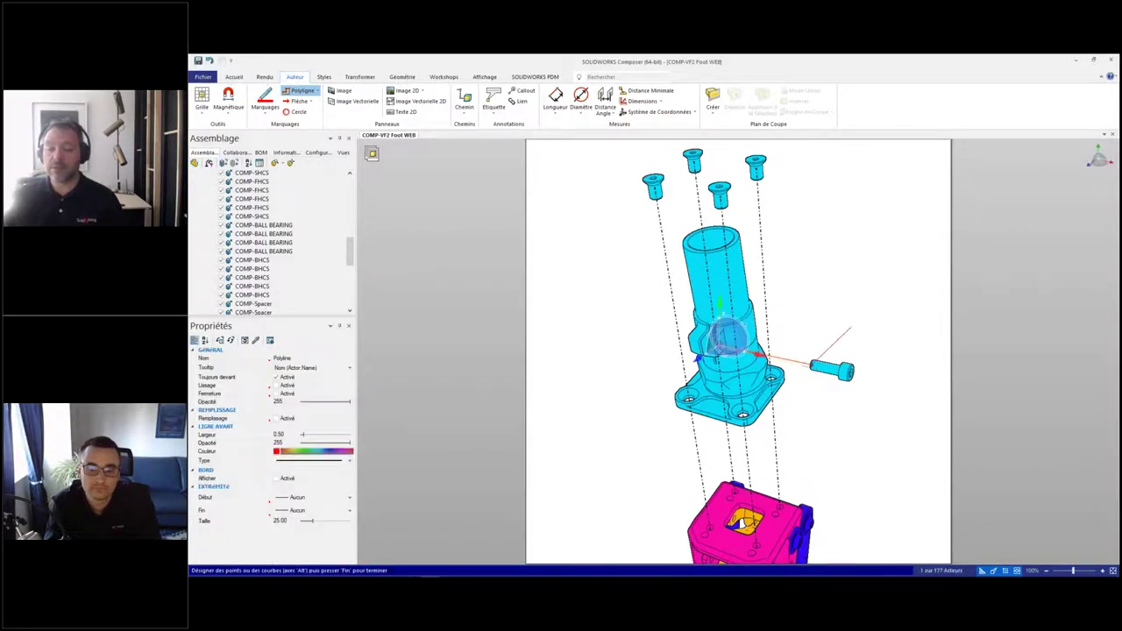
pyautogui.click(820, 419)
# Step: Move the dark blue link parts of Sélection 3 sideways, away from the magenta bracket
pyautogui.scroll(-4, 820, 419)
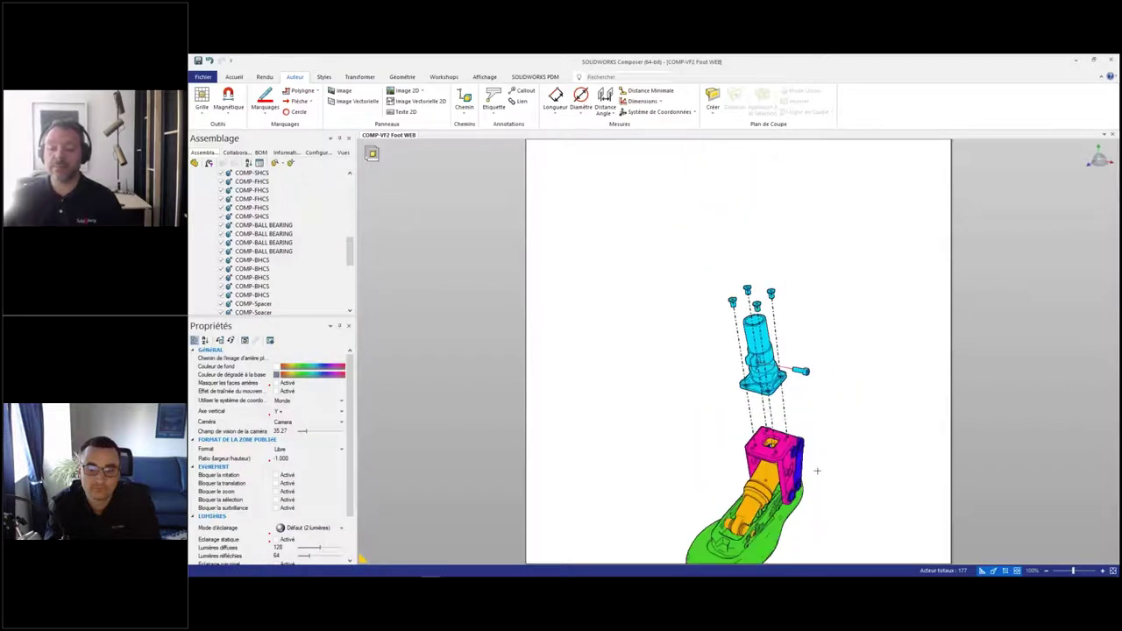
pyautogui.scroll(3, 795, 383)
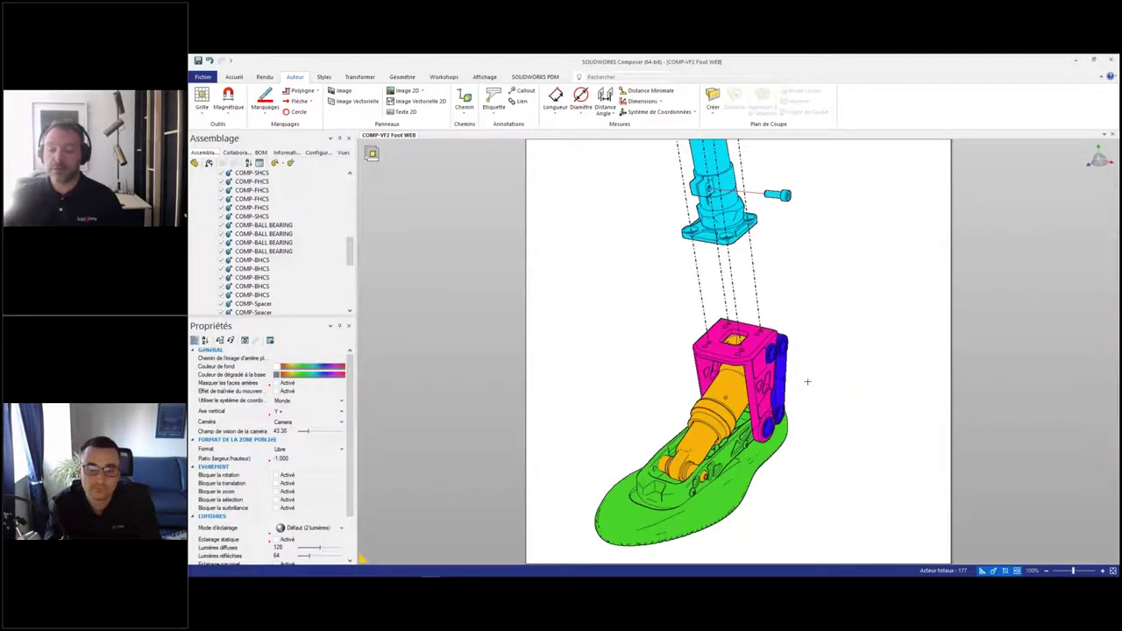
pyautogui.scroll(-5, 269, 261)
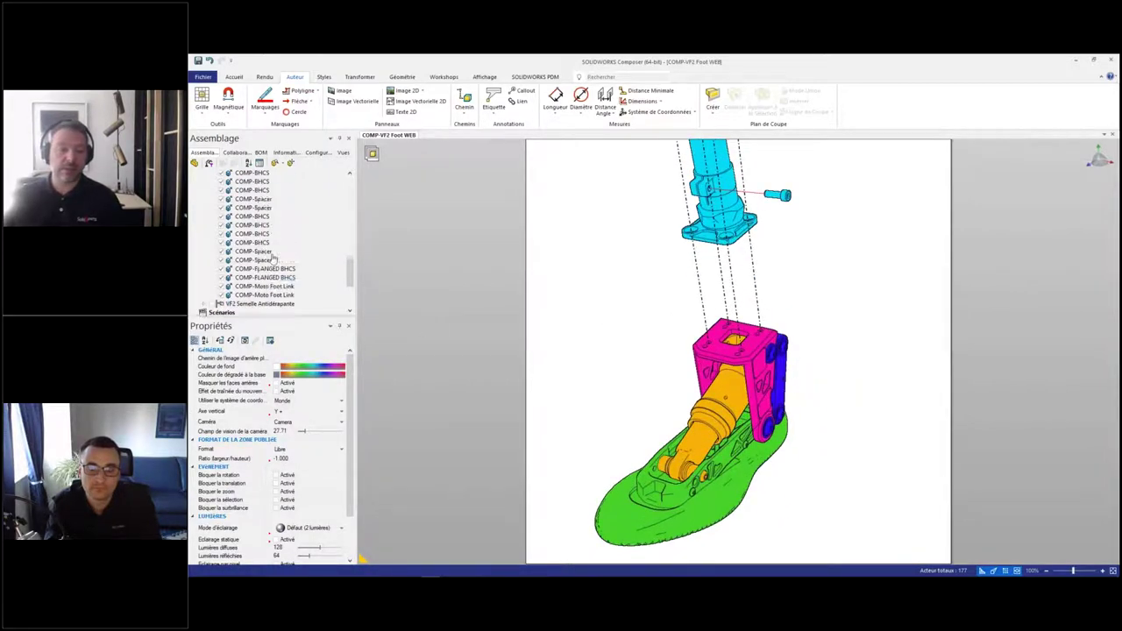
pyautogui.click(241, 277)
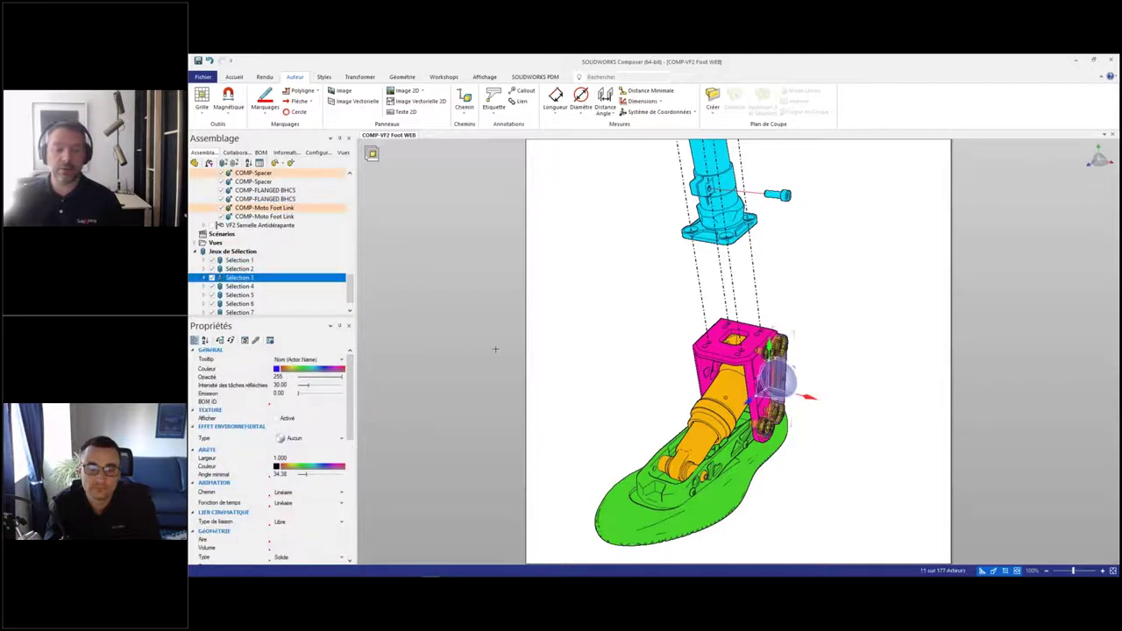
pyautogui.moveTo(808, 398); pyautogui.dragTo(869, 409)
# Step: Pull the bearings outward from the Sélection 3 link, and the screws with their spacers further outward beyond the four bearings
pyautogui.scroll(3, 877, 420)
pyautogui.moveTo(871, 456); pyautogui.dragTo(833, 437, button='middle')
pyautogui.keyDown('ctrl'); pyautogui.click(746, 309); pyautogui.keyUp('ctrl')
pyautogui.moveTo(761, 363); pyautogui.dragTo(843, 385)
pyautogui.keyDown('ctrl'); pyautogui.click(830, 282); pyautogui.keyUp('ctrl')
pyautogui.keyDown('ctrl'); pyautogui.click(807, 310); pyautogui.keyUp('ctrl')
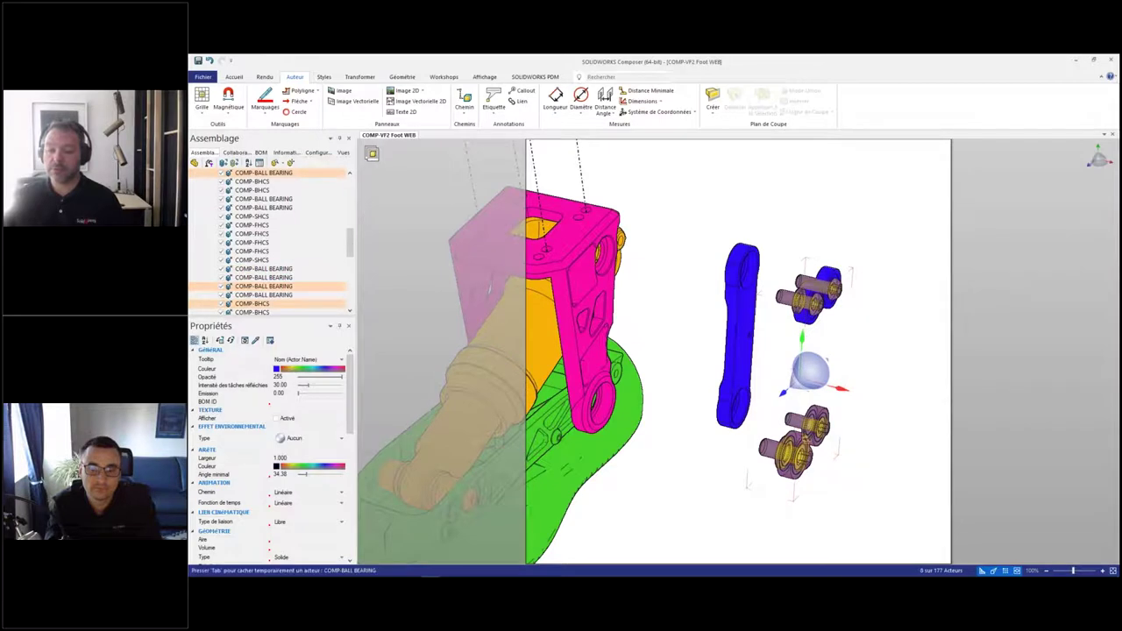
pyautogui.keyDown('ctrl'); pyautogui.click(801, 457); pyautogui.keyUp('ctrl')
pyautogui.keyDown('ctrl'); pyautogui.click(824, 418); pyautogui.keyUp('ctrl')
pyautogui.moveTo(840, 385); pyautogui.dragTo(899, 413)
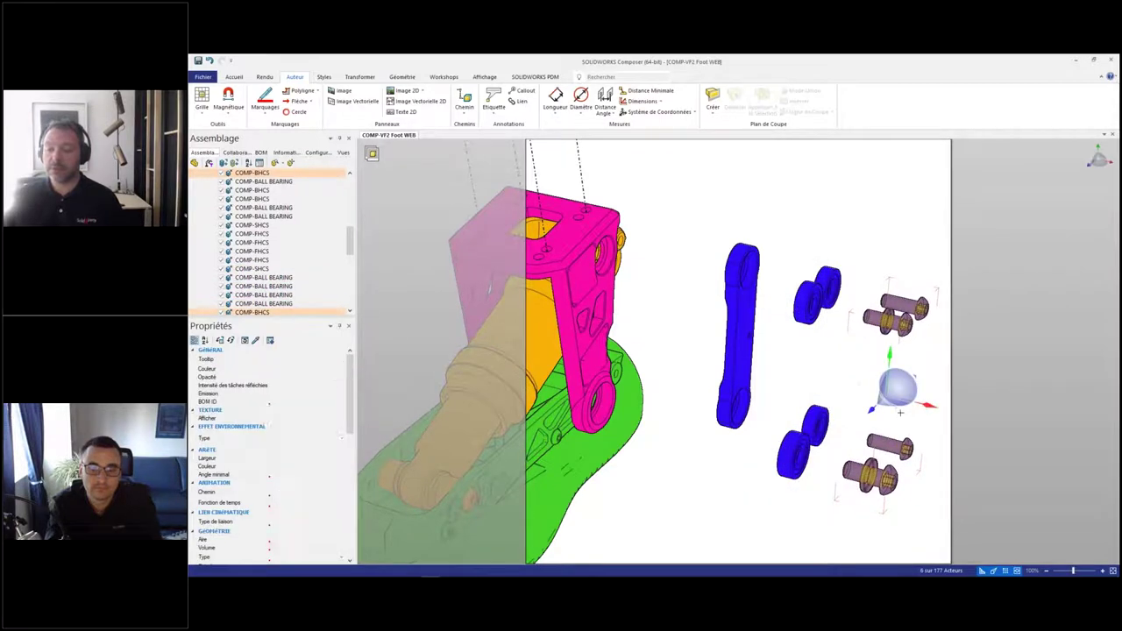
# Step: Reposition the two spacers of Sélection 3 on the bracket side of the dark blue link and clear the selection
pyautogui.click(882, 341)
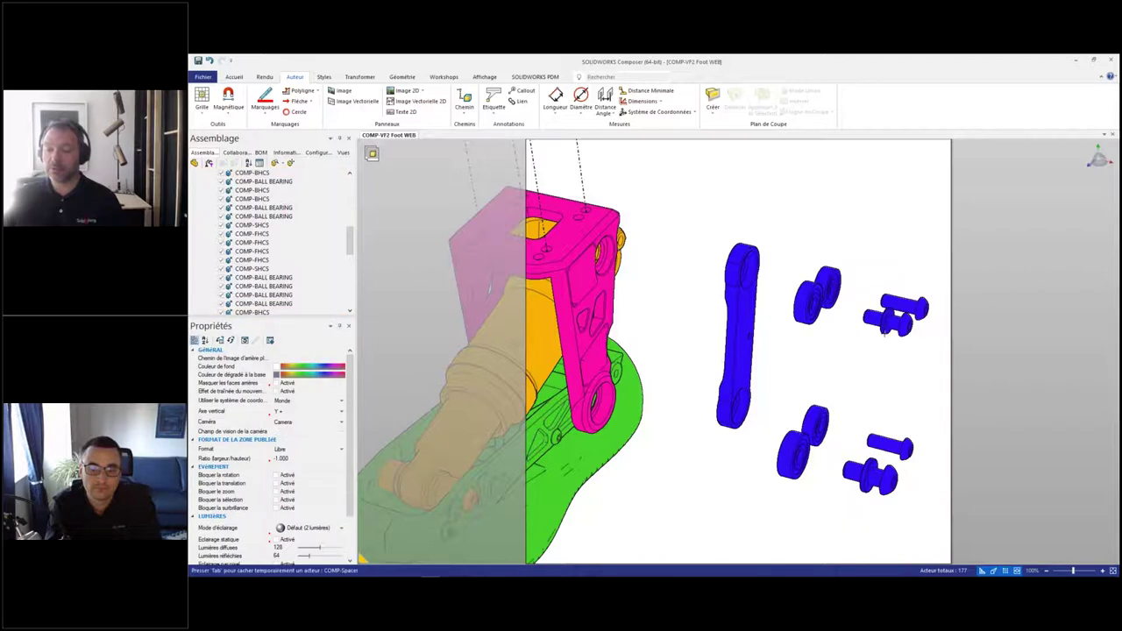
pyautogui.click(884, 343)
pyautogui.keyDown('ctrl'); pyautogui.click(871, 465); pyautogui.keyUp('ctrl')
pyautogui.rightClick(801, 384)
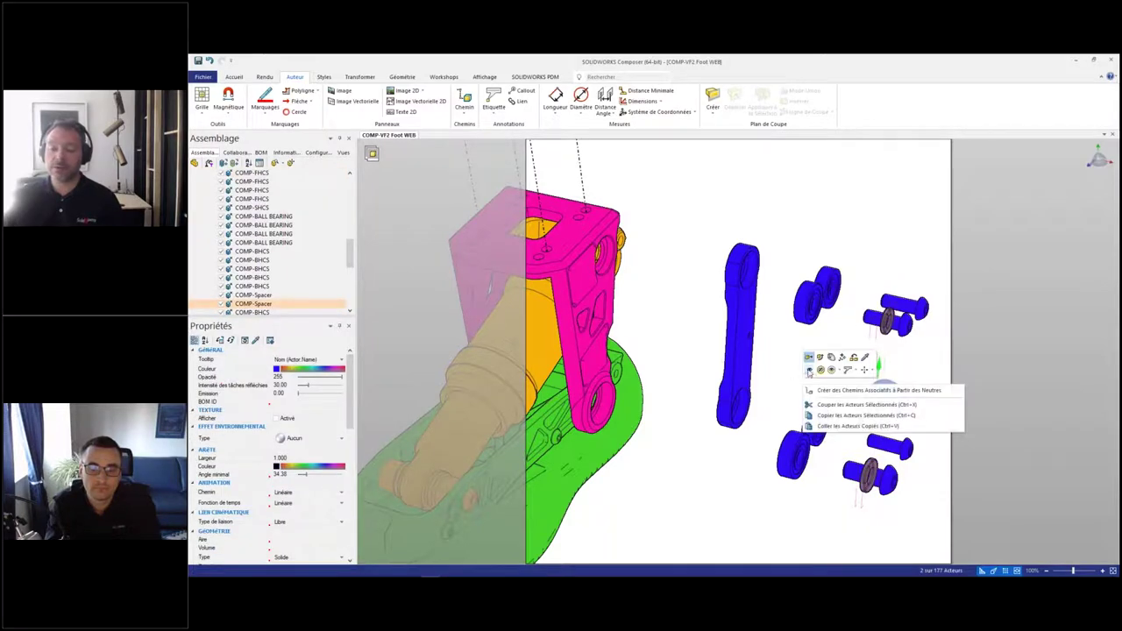
pyautogui.click(841, 358)
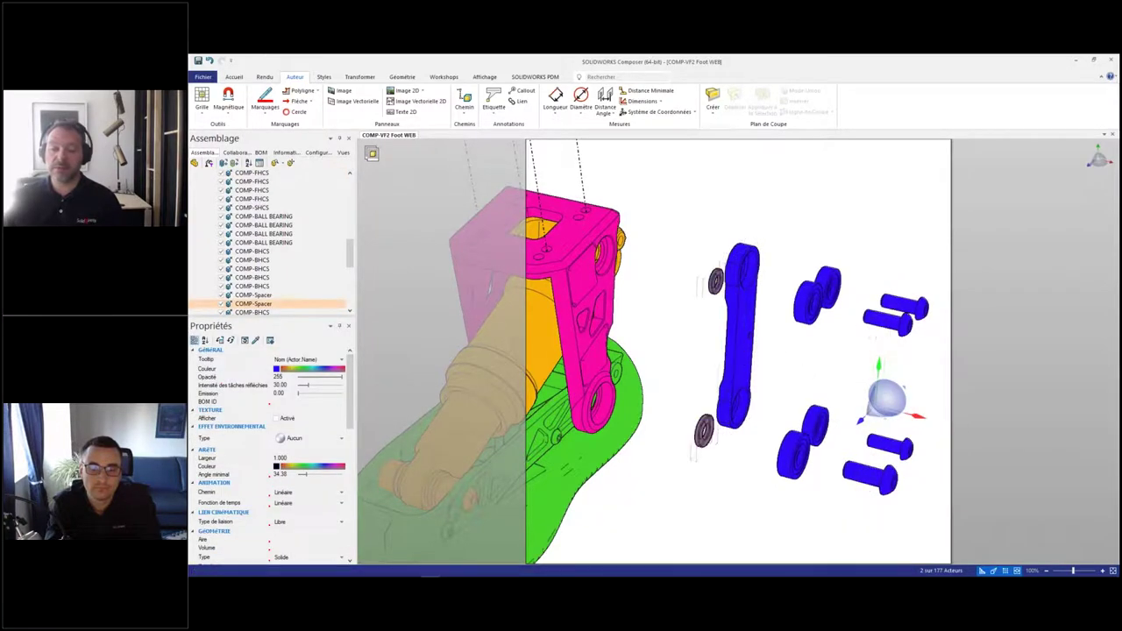
pyautogui.click(664, 341)
# Step: Move the dark blue link parts of Sélection 4 about 78 mm outward on the opposite side of the magenta bracket
pyautogui.moveTo(654, 333); pyautogui.dragTo(986, 379, button='middle')
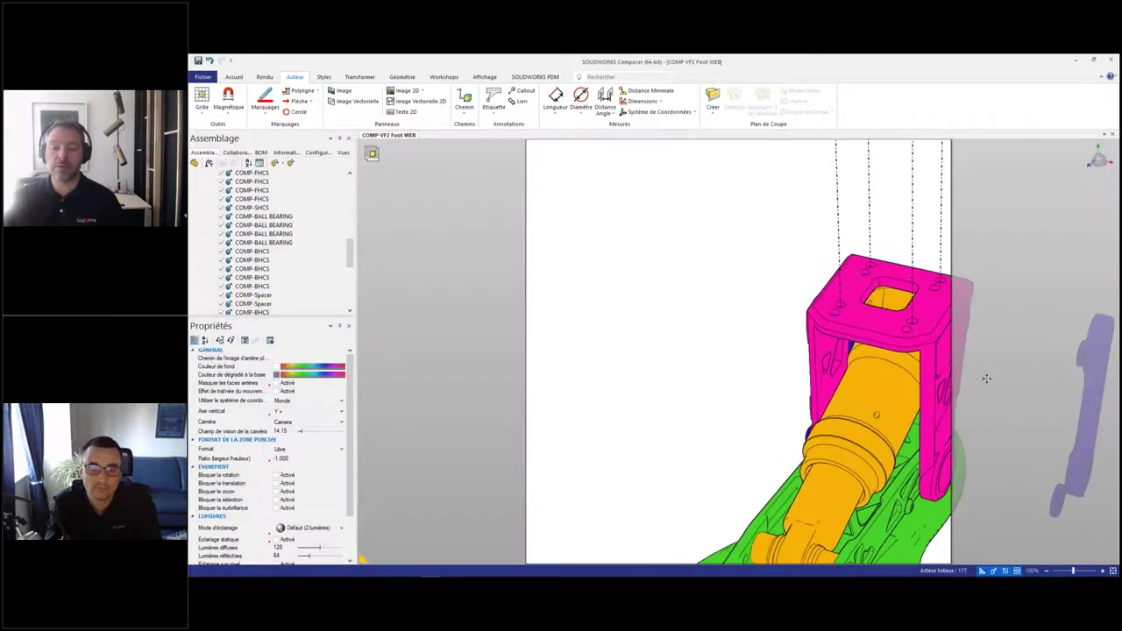
pyautogui.scroll(-5, 228, 285)
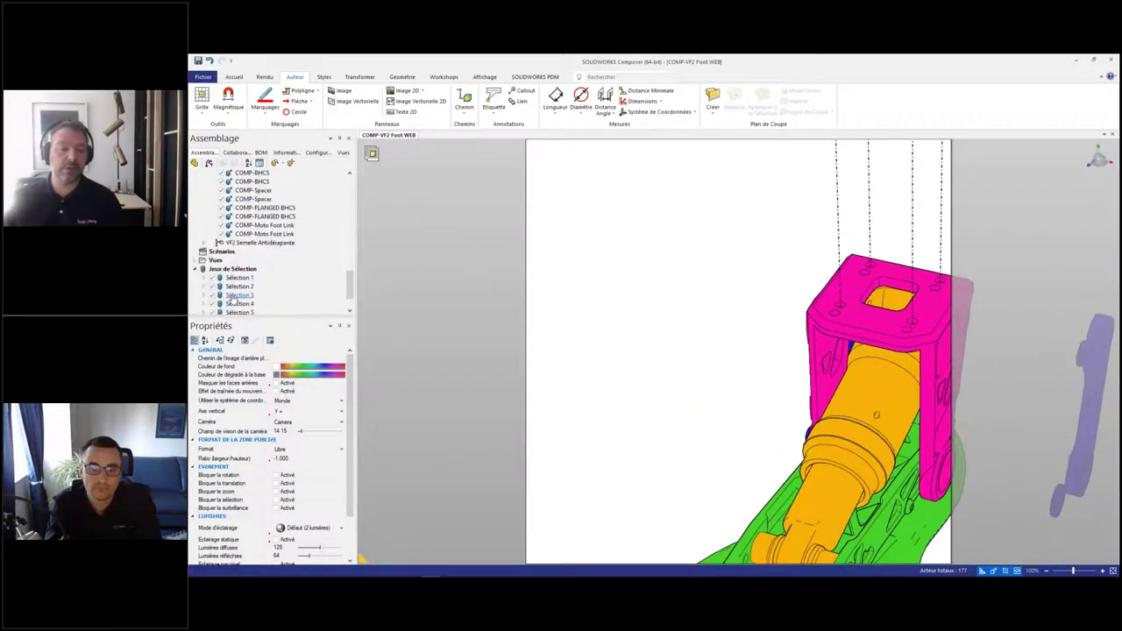
pyautogui.click(235, 303)
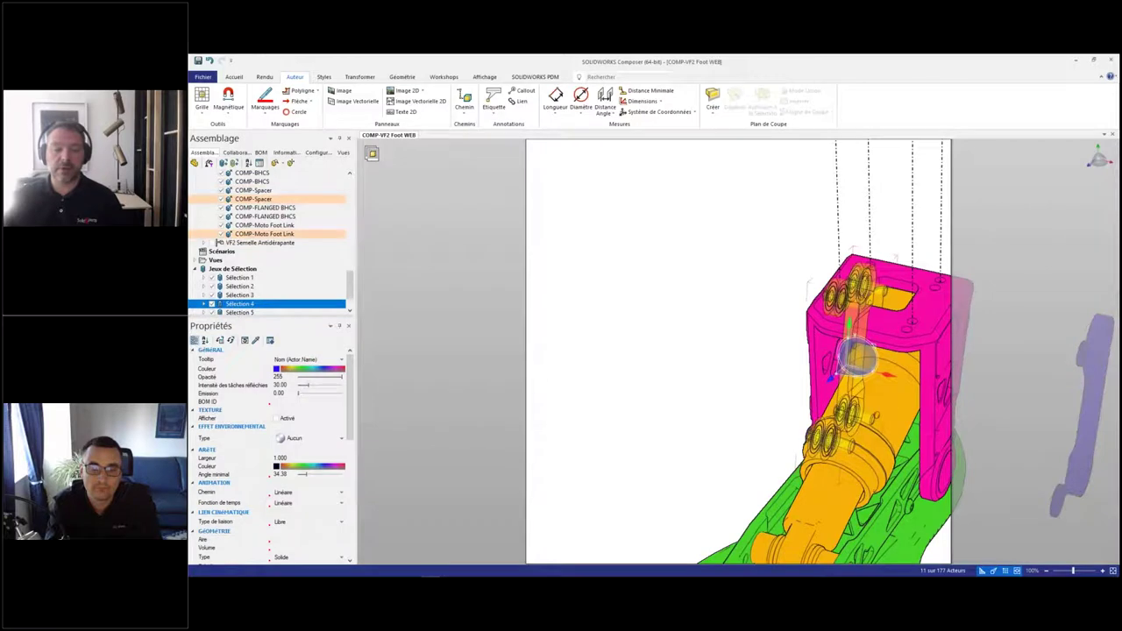
pyautogui.moveTo(882, 375); pyautogui.dragTo(738, 357)
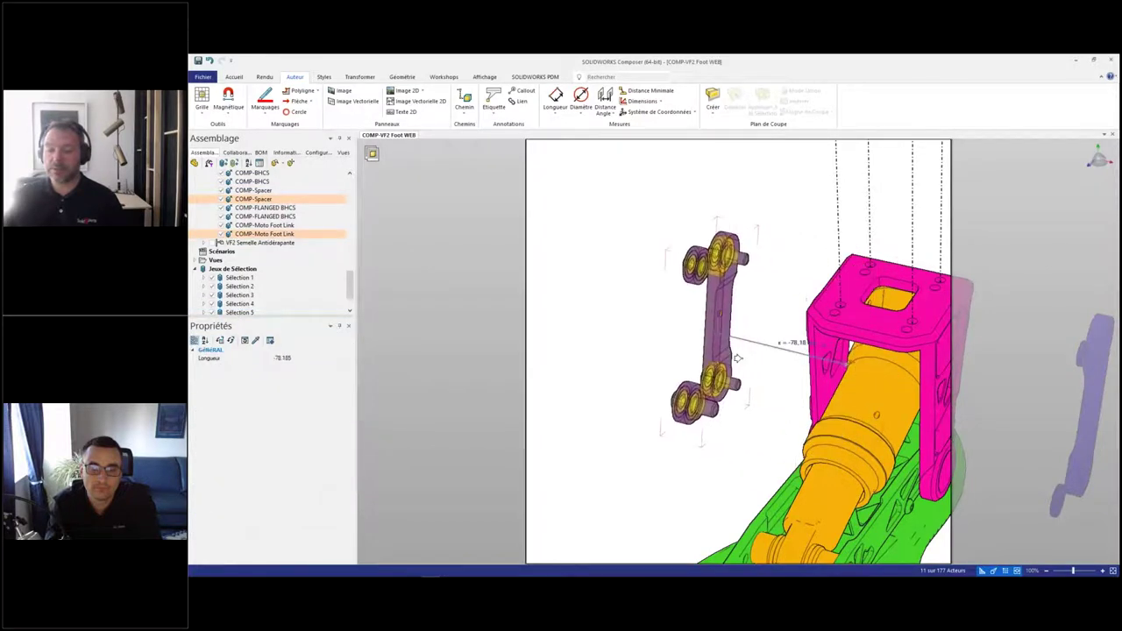
# Step: Separate the Sélection 4 bearings outward from their link, and move the screws and spacers further outward past the bearings
pyautogui.keyDown('ctrl'); pyautogui.click(731, 286); pyautogui.keyUp('ctrl')
pyautogui.moveTo(749, 340); pyautogui.dragTo(681, 323)
pyautogui.keyDown('ctrl'); pyautogui.click(654, 233); pyautogui.keyUp('ctrl')
pyautogui.keyDown('ctrl'); pyautogui.click(626, 248); pyautogui.keyUp('ctrl')
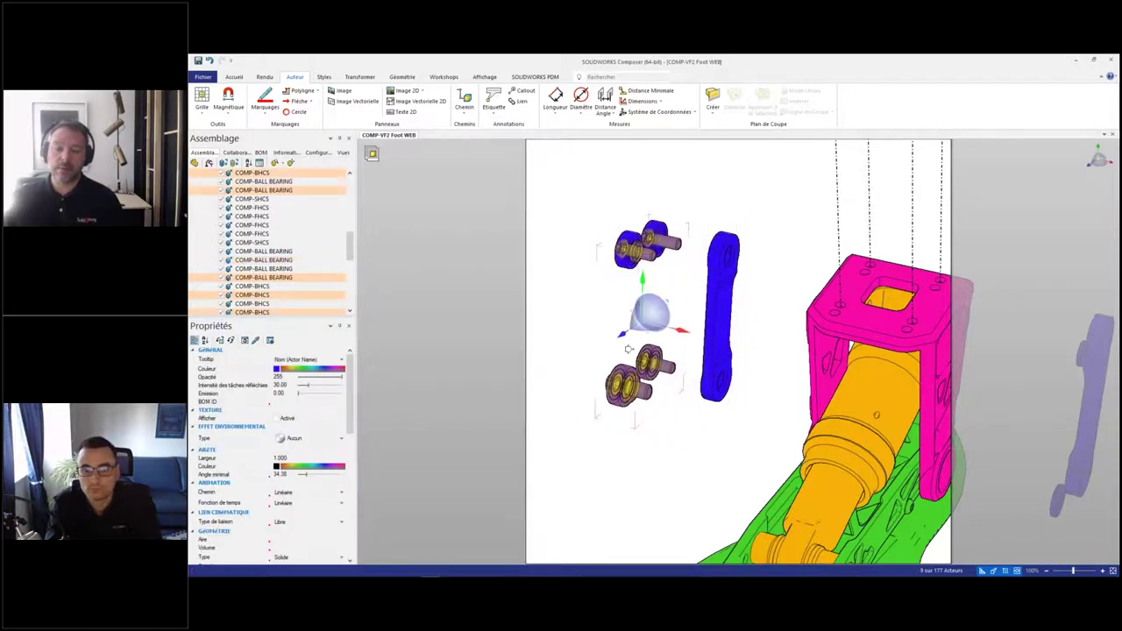
pyautogui.keyDown('ctrl'); pyautogui.click(628, 375); pyautogui.keyUp('ctrl')
pyautogui.keyDown('ctrl'); pyautogui.click(648, 362); pyautogui.keyUp('ctrl')
pyautogui.moveTo(594, 316); pyautogui.dragTo(692, 355, button='middle')
pyautogui.moveTo(775, 367); pyautogui.dragTo(677, 345)
# Step: Give the two spacers of Sélection 4 the same displacement as their link so they sit beside it
pyautogui.click(628, 281)
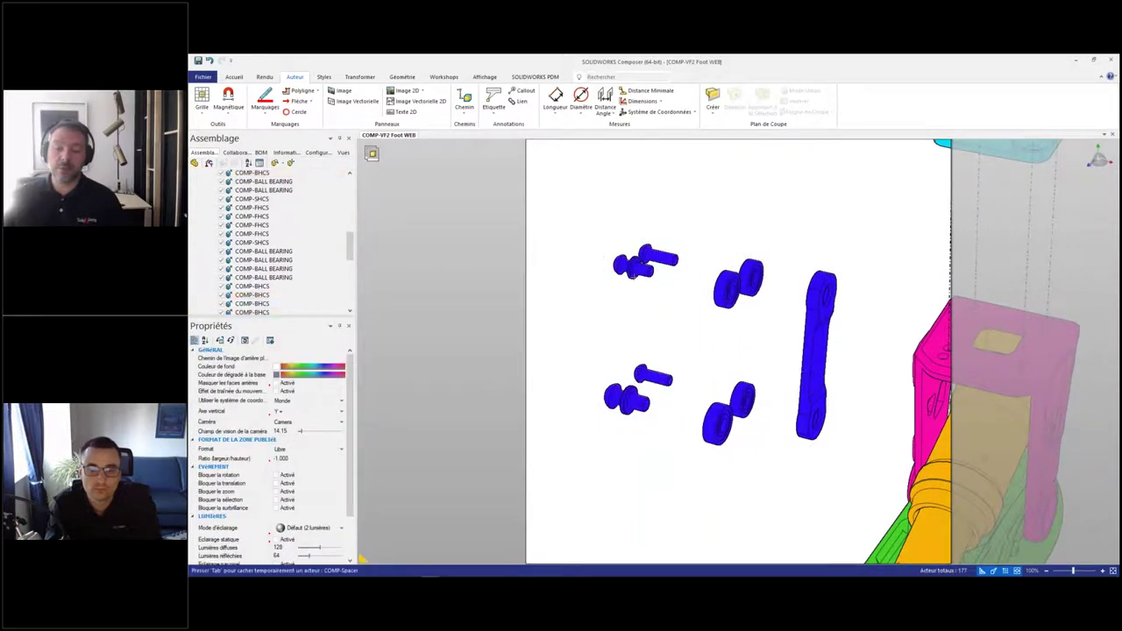
pyautogui.keyDown('ctrl'); pyautogui.click(633, 391); pyautogui.keyUp('ctrl')
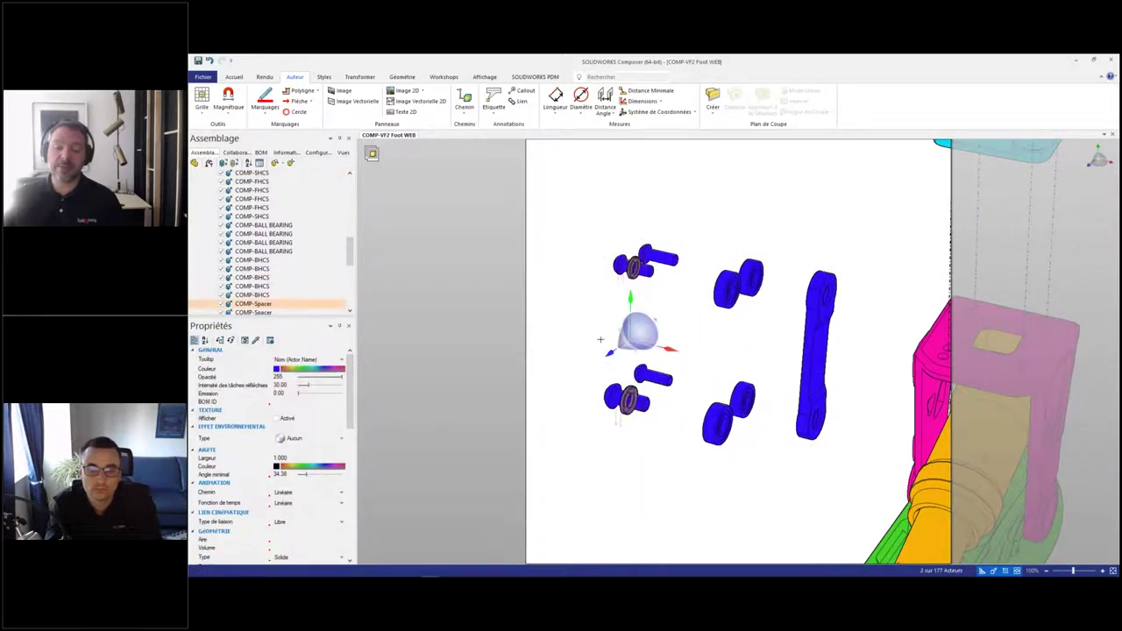
pyautogui.rightClick(613, 341)
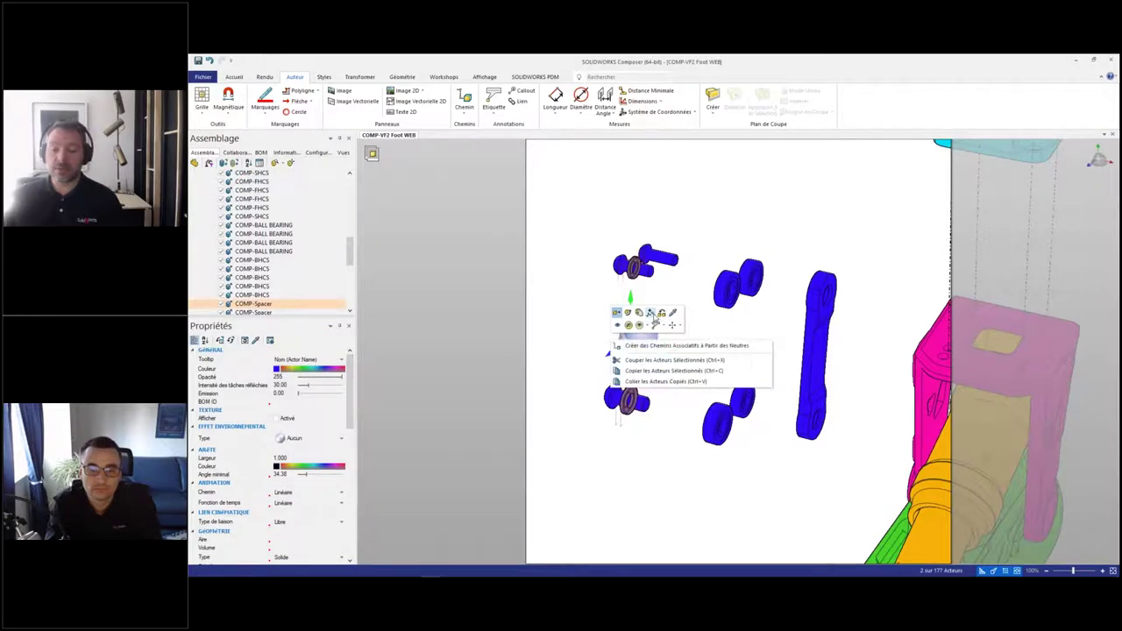
pyautogui.click(652, 314)
pyautogui.click(811, 348)
pyautogui.click(772, 356)
# Step: Save the exploded layout of the whole foot as a new view named Éclatement Général
pyautogui.scroll(-3, 770, 355)
pyautogui.moveTo(824, 342); pyautogui.dragTo(738, 365, button='middle')
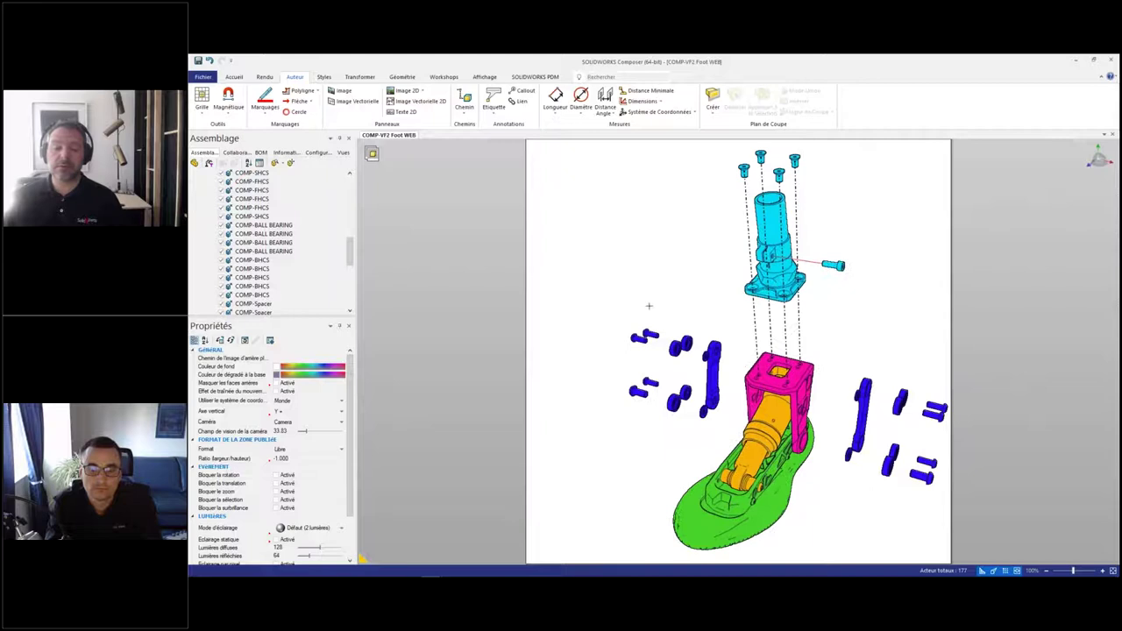
pyautogui.click(343, 153)
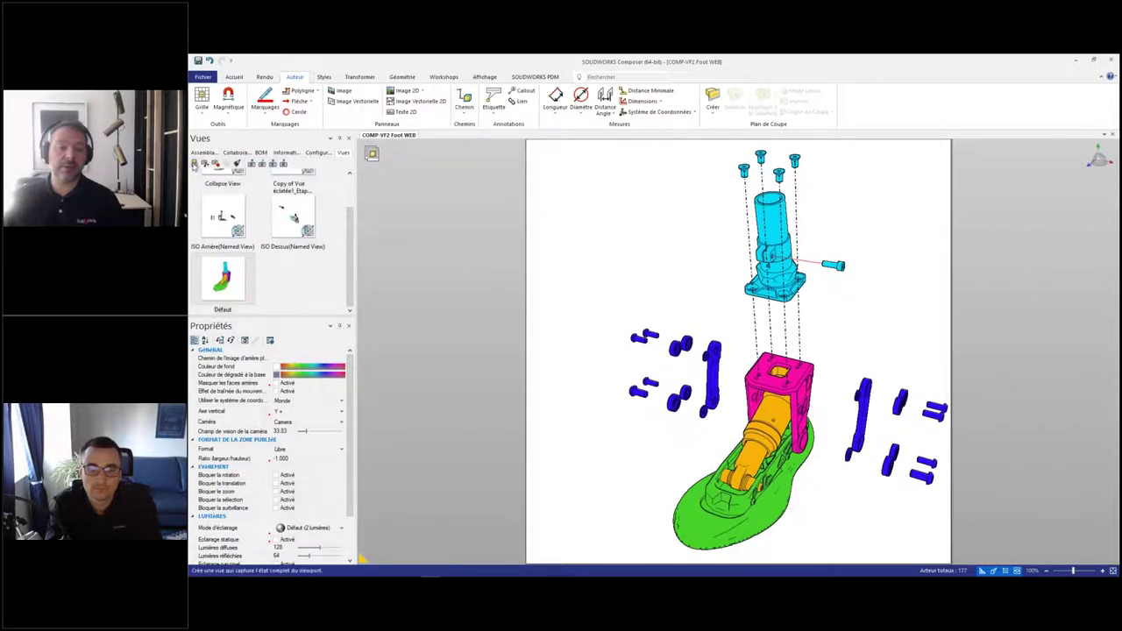
pyautogui.click(195, 164)
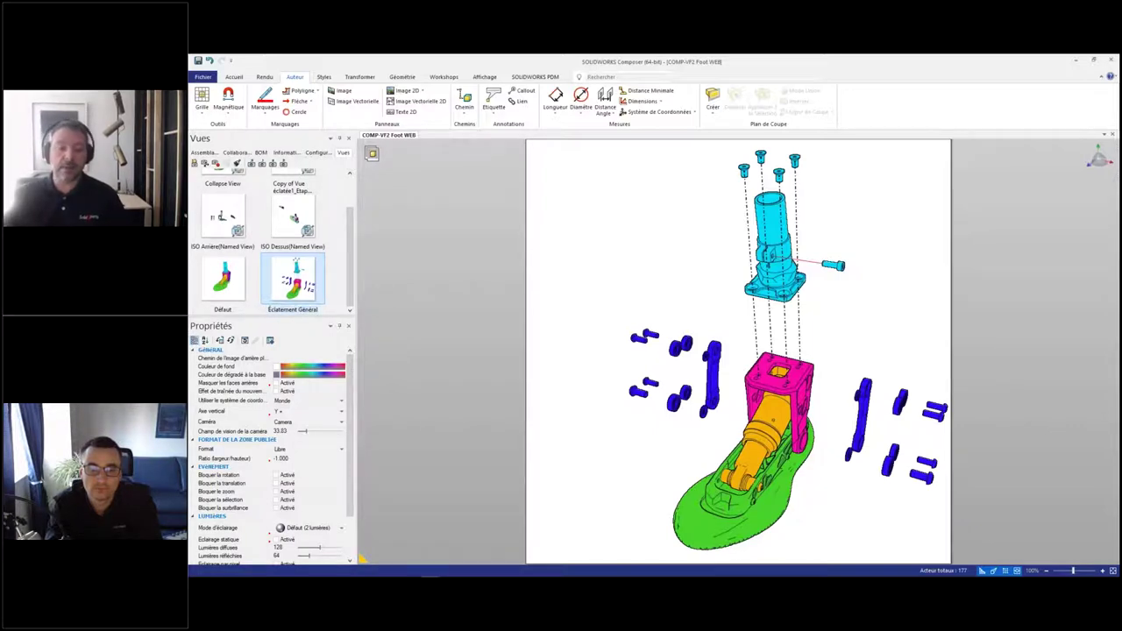
# Step: Create associative paths from the neutral position for the eight exploded link screws, and clear the selection
pyautogui.moveTo(614, 331); pyautogui.dragTo(671, 420)
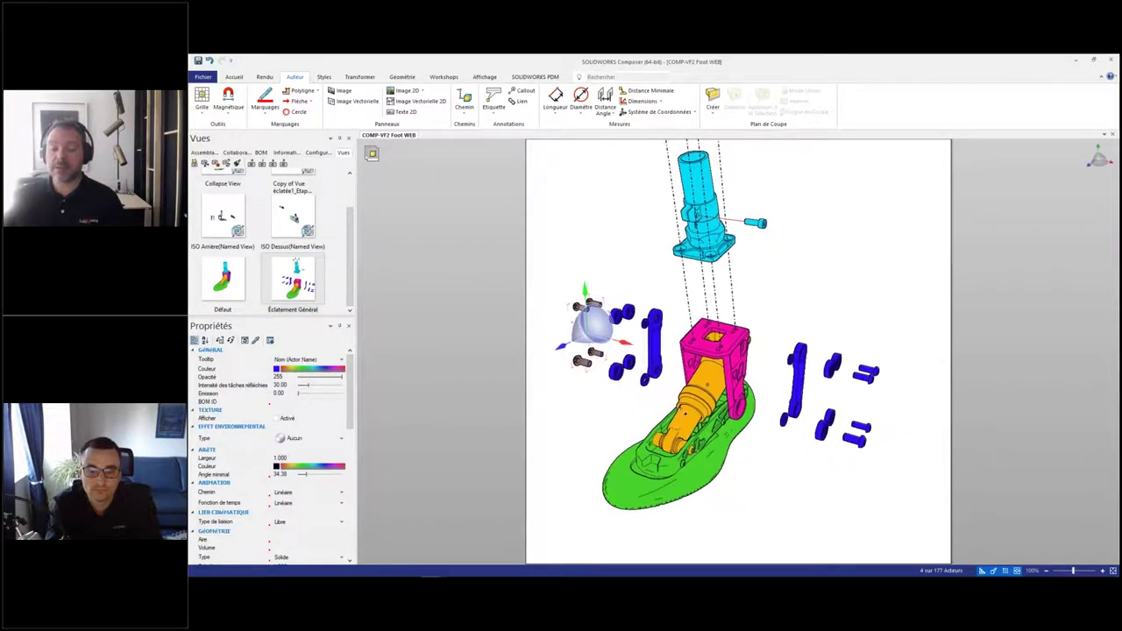
pyautogui.keyDown('ctrl'); pyautogui.moveTo(888, 462); pyautogui.dragTo(888, 463); pyautogui.keyUp('ctrl')
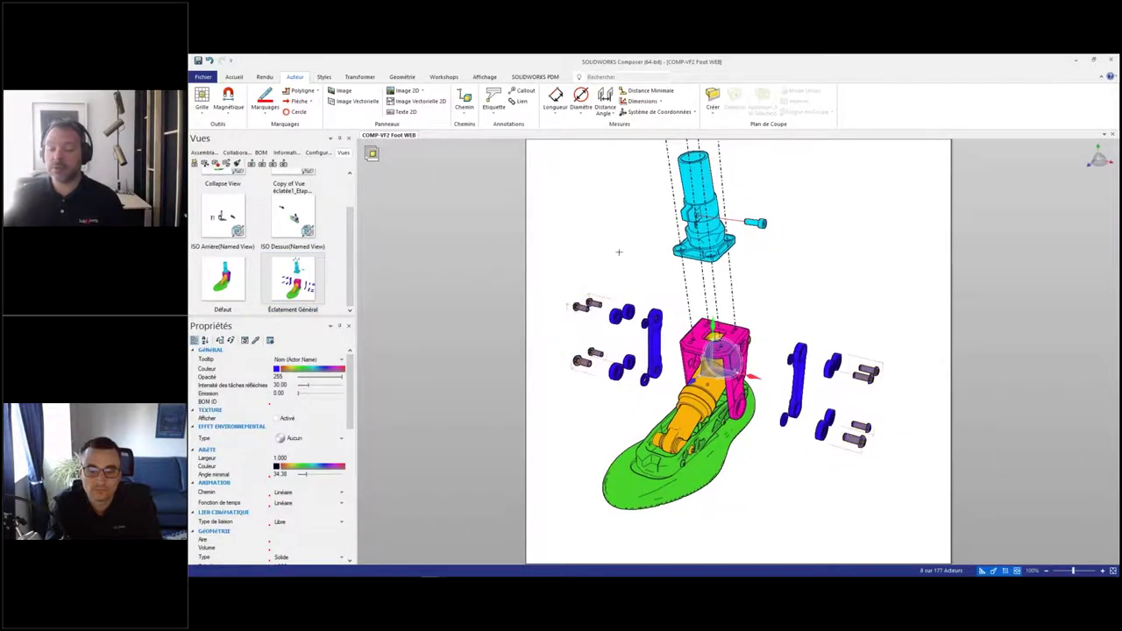
pyautogui.click(464, 107)
pyautogui.click(517, 144)
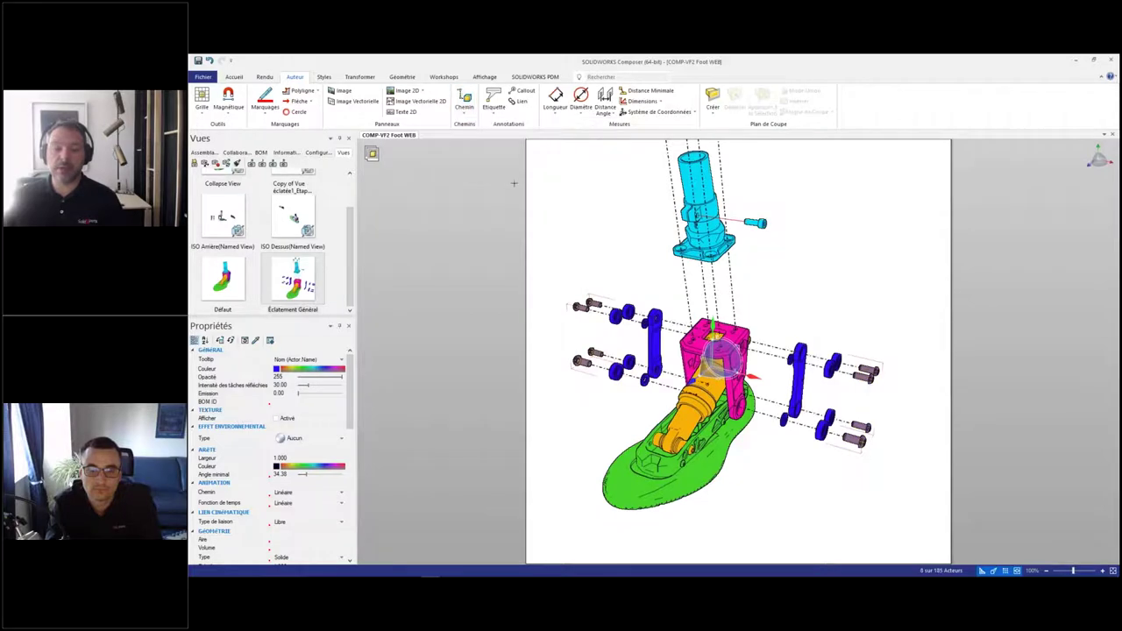
pyautogui.click(572, 255)
# Step: Move the orange shock parts of Sélection 6 forward out of the bracket, and lower the green foot parts of Sélection 7
pyautogui.moveTo(613, 416); pyautogui.dragTo(654, 340, button='middle')
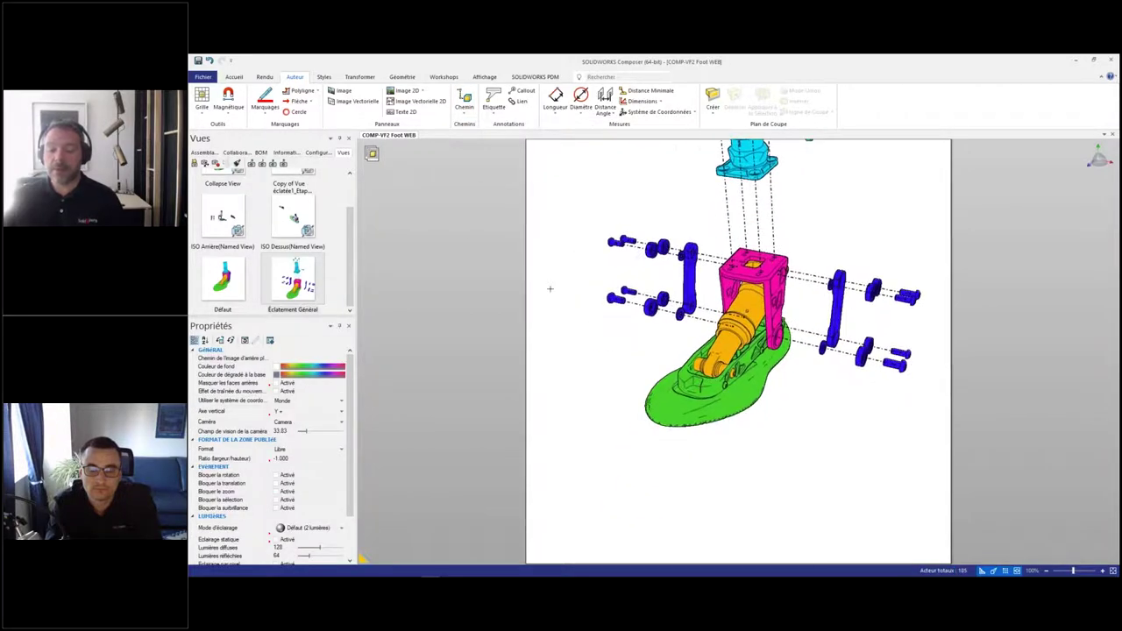
pyautogui.click(203, 153)
pyautogui.scroll(-5, 233, 263)
pyautogui.click(238, 287)
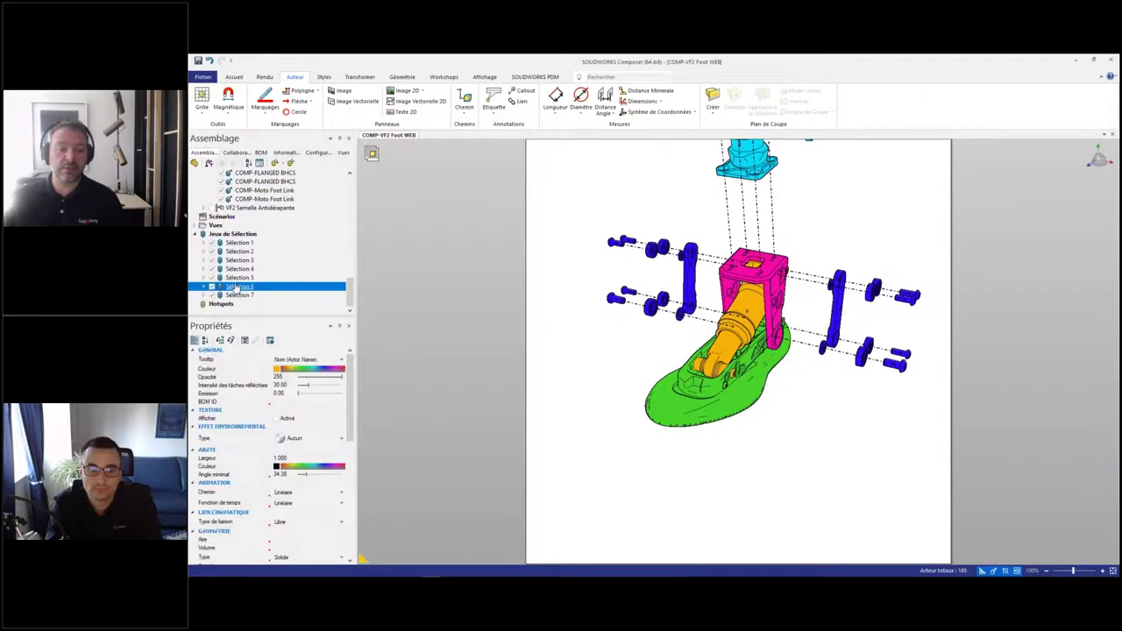
pyautogui.moveTo(604, 445)
pyautogui.mouseDown()
pyautogui.moveTo(594, 444)
pyautogui.moveTo(609, 428)
pyautogui.mouseUp()
pyautogui.moveTo(710, 324); pyautogui.dragTo(448, 383)
pyautogui.click(258, 297)
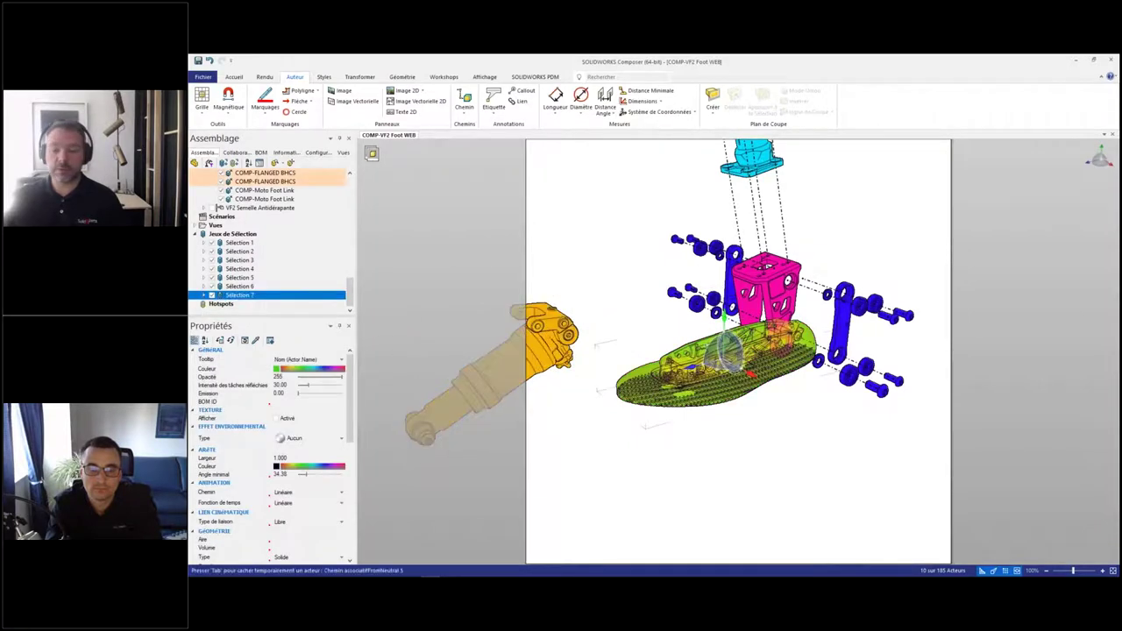
pyautogui.moveTo(724, 318); pyautogui.dragTo(709, 451)
# Step: Lift the small COMP-17-940 bushing out of the orange arm, and raise the arm above the shock body
pyautogui.moveTo(681, 433); pyautogui.dragTo(784, 413, button='right')
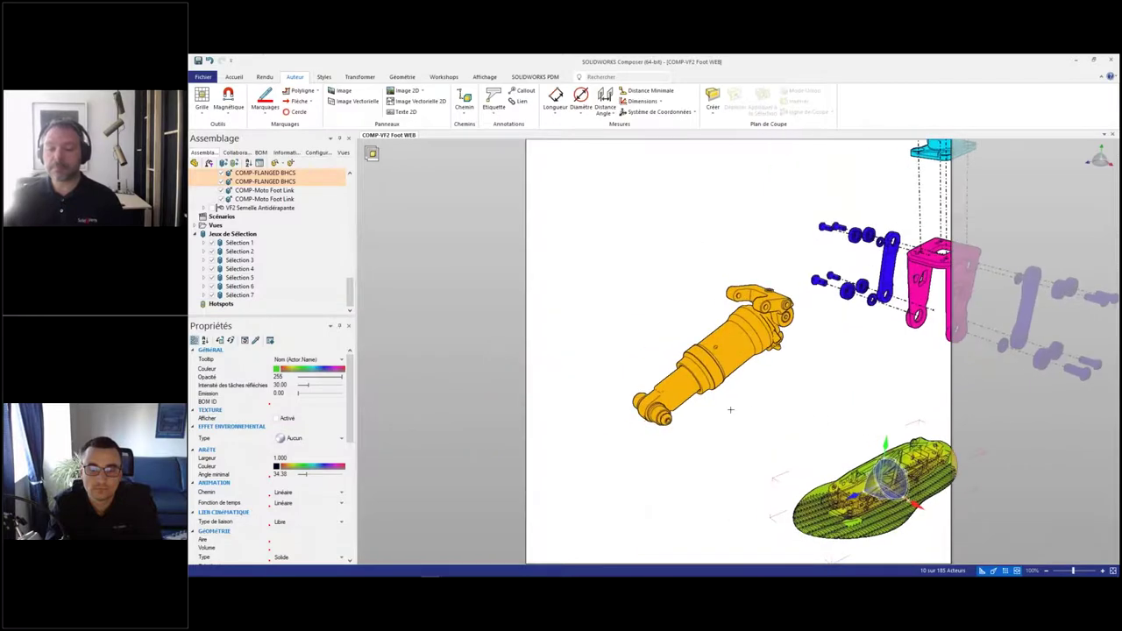
pyautogui.moveTo(731, 410); pyautogui.dragTo(738, 411)
pyautogui.moveTo(848, 339); pyautogui.dragTo(775, 313, button='right')
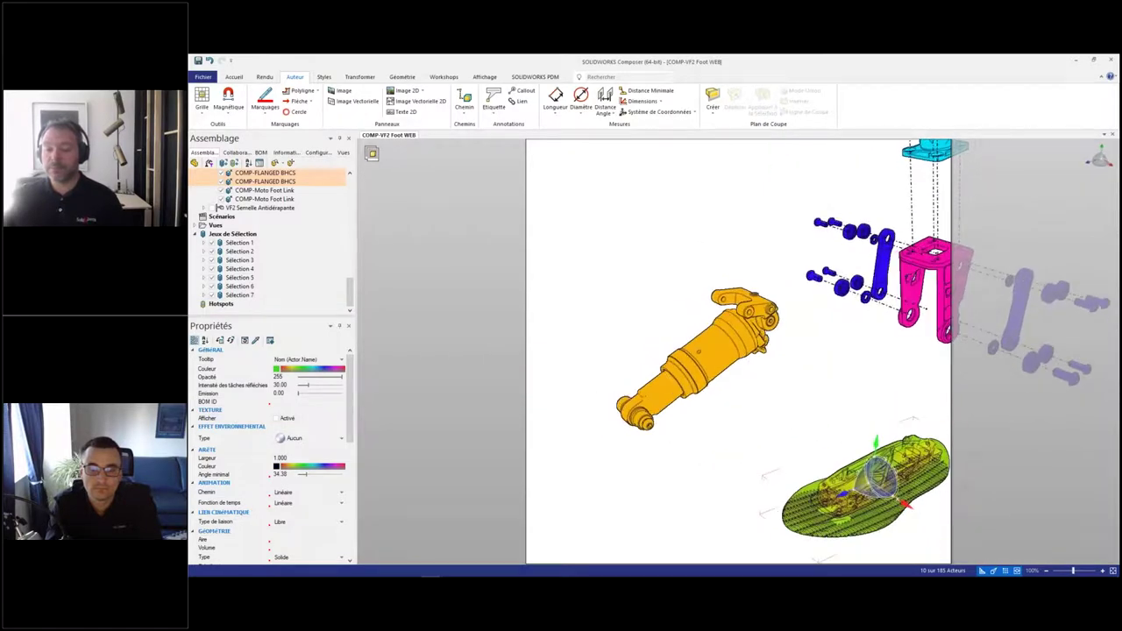
pyautogui.scroll(3, 771, 316)
pyautogui.click(744, 287)
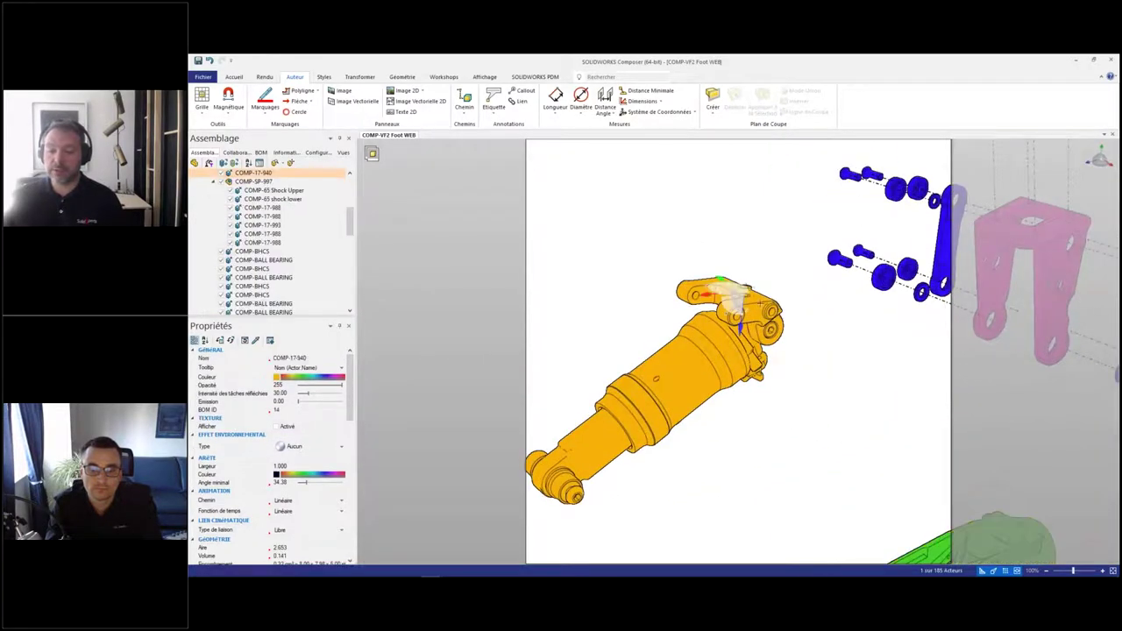
pyautogui.moveTo(739, 272); pyautogui.dragTo(739, 200)
pyautogui.click(741, 238)
pyautogui.moveTo(758, 197); pyautogui.dragTo(741, 334, button='right')
pyautogui.moveTo(742, 336); pyautogui.dragTo(747, 292)
# Step: Spread the four bushing and pin parts of the shock's upper eye along the eye axis with Linear explode
pyautogui.click(793, 399)
pyautogui.moveTo(802, 432); pyautogui.dragTo(713, 374)
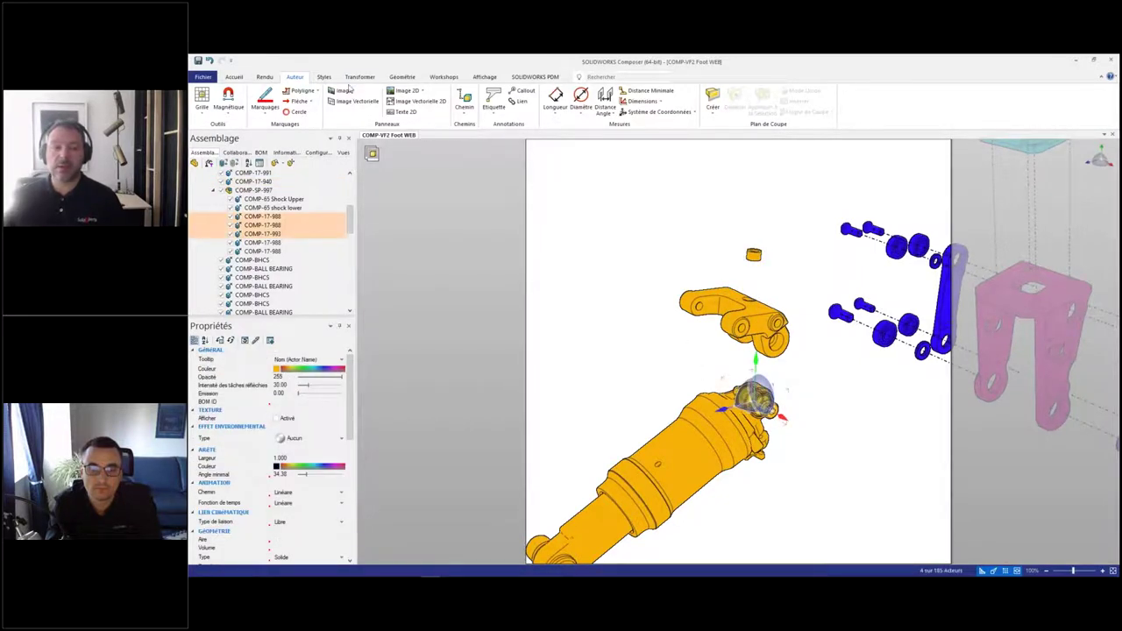
pyautogui.click(360, 77)
pyautogui.moveTo(780, 418); pyautogui.dragTo(840, 454)
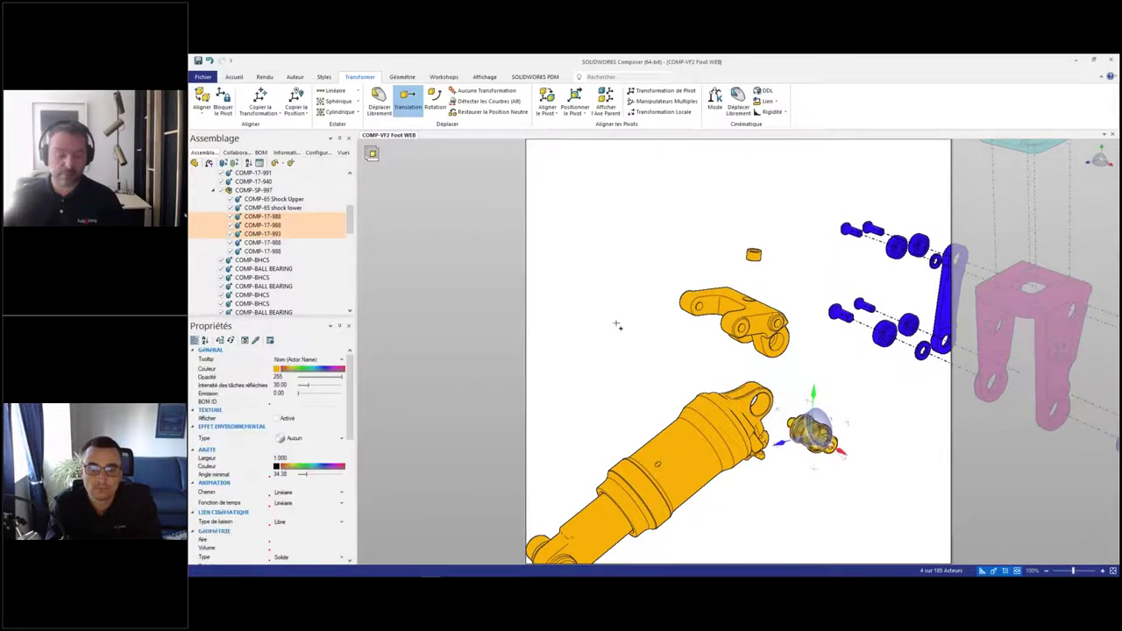
pyautogui.hotkey('ctrl', 'z')
pyautogui.click(334, 91)
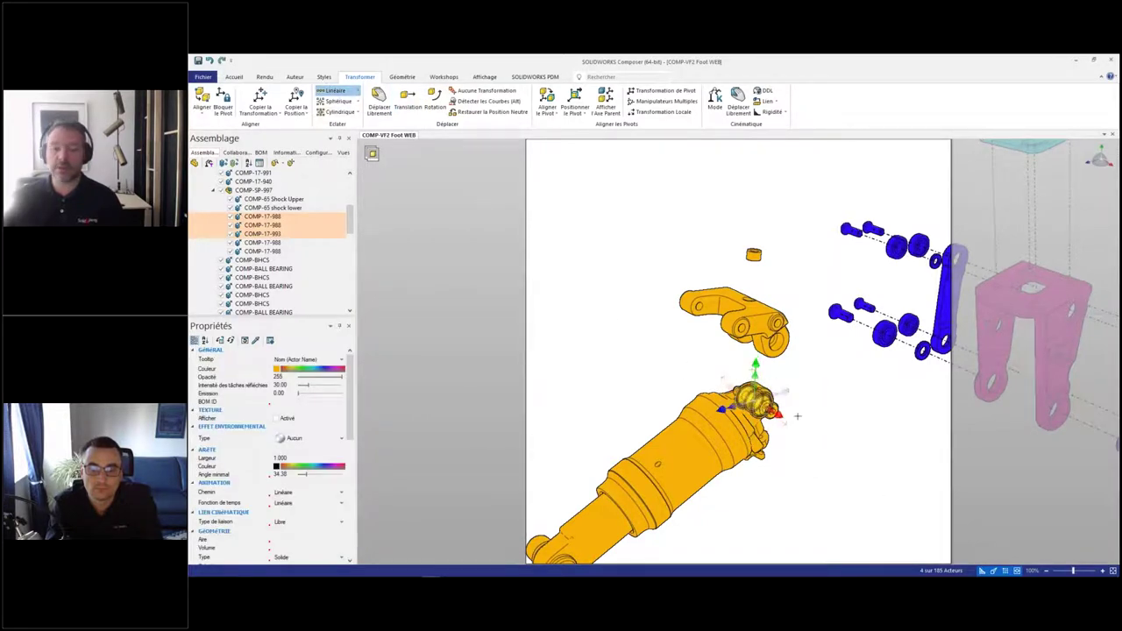
pyautogui.moveTo(782, 416); pyautogui.dragTo(856, 468)
pyautogui.moveTo(814, 436); pyautogui.dragTo(703, 372)
pyautogui.click(782, 462)
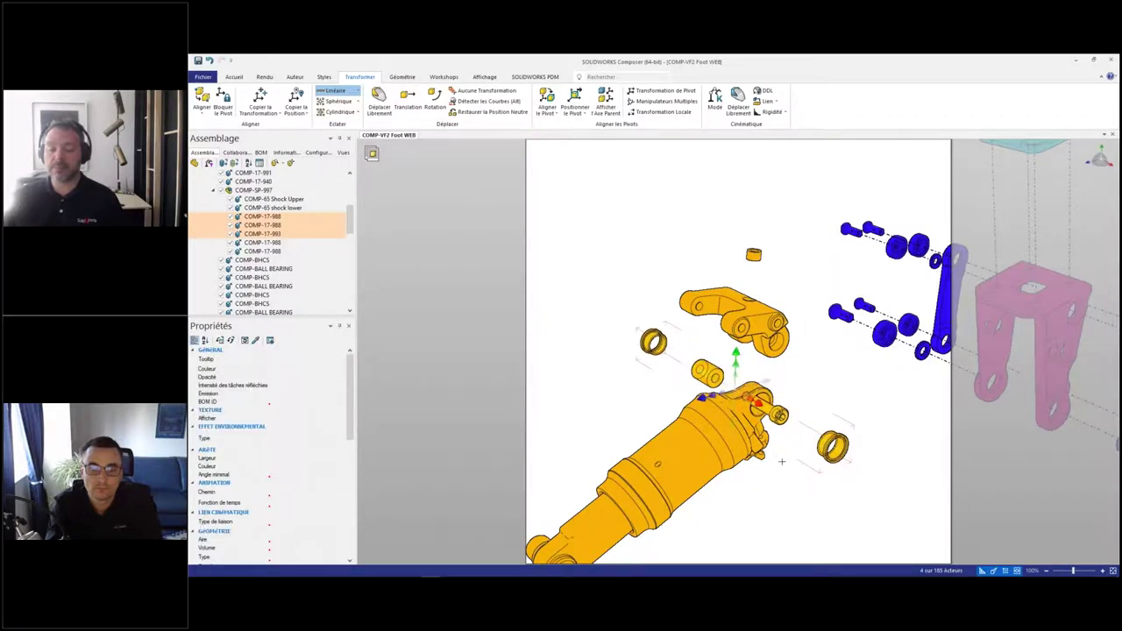
# Step: Spread the bushings and bolt of the shock's lower eye along the eye axis with the linear explode
pyautogui.moveTo(809, 486); pyautogui.dragTo(807, 420, button='middle')
pyautogui.moveTo(787, 467); pyautogui.dragTo(805, 443)
pyautogui.moveTo(705, 493); pyautogui.dragTo(809, 455, button='middle')
pyautogui.moveTo(809, 456); pyautogui.dragTo(680, 343)
pyautogui.moveTo(771, 426); pyautogui.dragTo(704, 437)
pyautogui.click(704, 437)
# Step: Translate the lower eye bolt along its axis until it sits beyond the last bushing, and clear the selection
pyautogui.moveTo(789, 483); pyautogui.dragTo(685, 389, button='middle')
pyautogui.rightClick(632, 365)
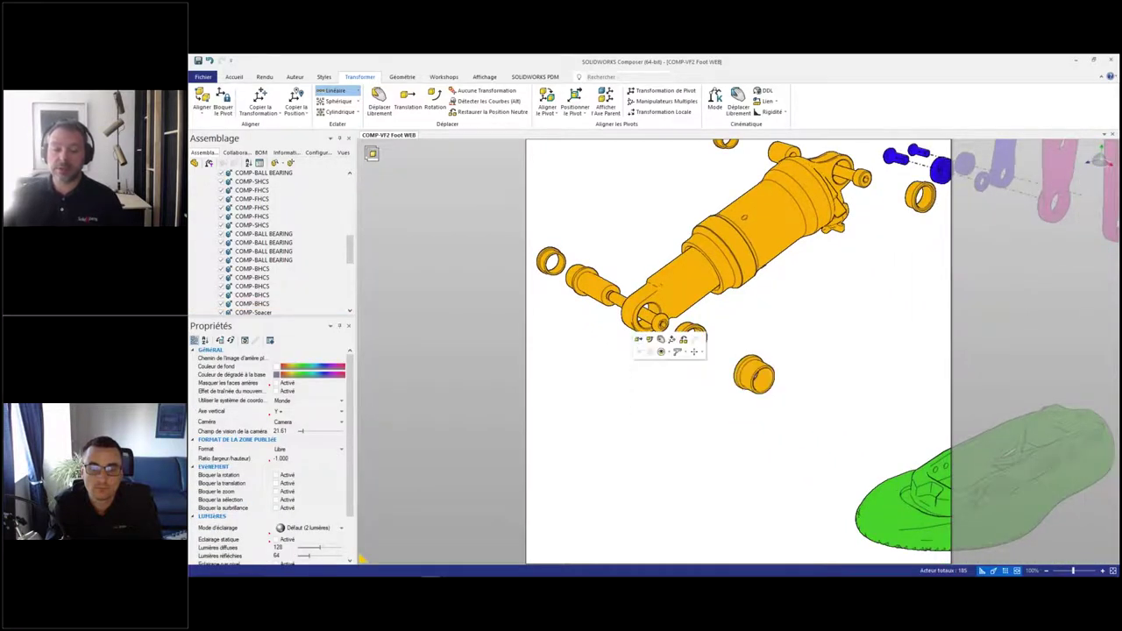
pyautogui.click(638, 339)
pyautogui.click(662, 322)
pyautogui.moveTo(611, 298); pyautogui.dragTo(817, 333)
pyautogui.click(817, 333)
# Step: Translate the COMP-17-988 bushing on the bolt side of the shock's upper eye along the axis, closer to the eye
pyautogui.scroll(-2, 816, 305)
pyautogui.moveTo(864, 290); pyautogui.dragTo(778, 390, button='middle')
pyautogui.click(800, 336)
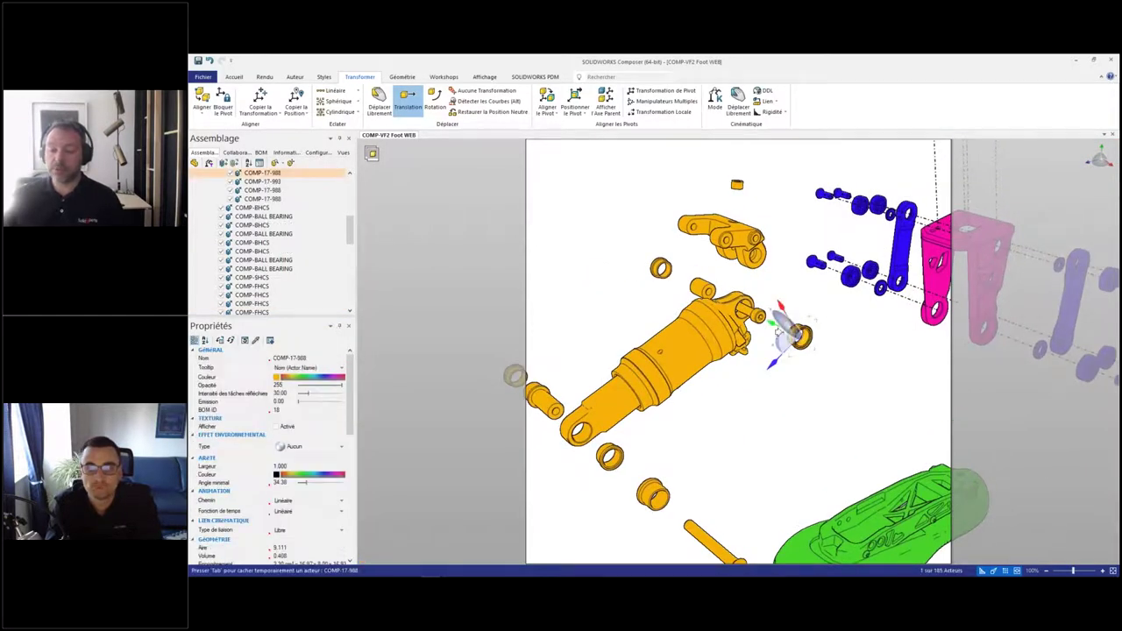
pyautogui.moveTo(799, 335); pyautogui.dragTo(764, 317, button='right')
pyautogui.moveTo(762, 317); pyautogui.dragTo(712, 299)
# Step: Translate the COMP-SHCS bolt out of the shock's upper eye along its axis until it sits beyond the bushing, and clear the selection
pyautogui.click(731, 303)
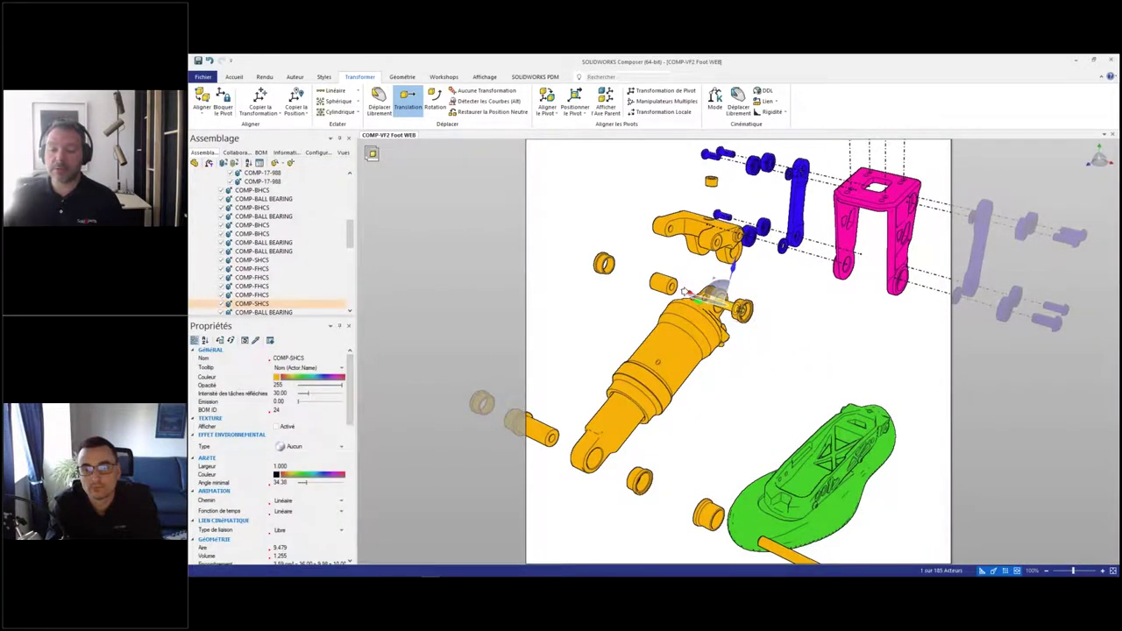
pyautogui.moveTo(685, 291); pyautogui.dragTo(758, 313)
pyautogui.click(764, 371)
pyautogui.scroll(-3, 764, 391)
pyautogui.moveTo(764, 391); pyautogui.dragTo(758, 390, button='right')
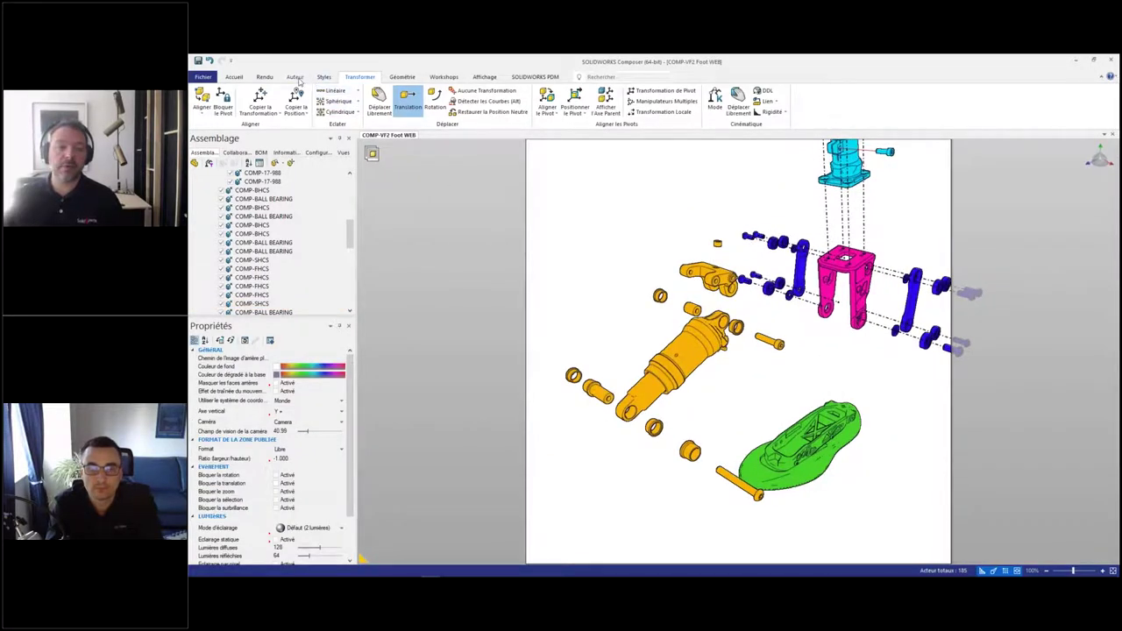
# Step: Draw a polyline along the shock's upper eye axis, from the bolt tip through the eye to the farthest bushing
pyautogui.click(296, 77)
pyautogui.click(304, 91)
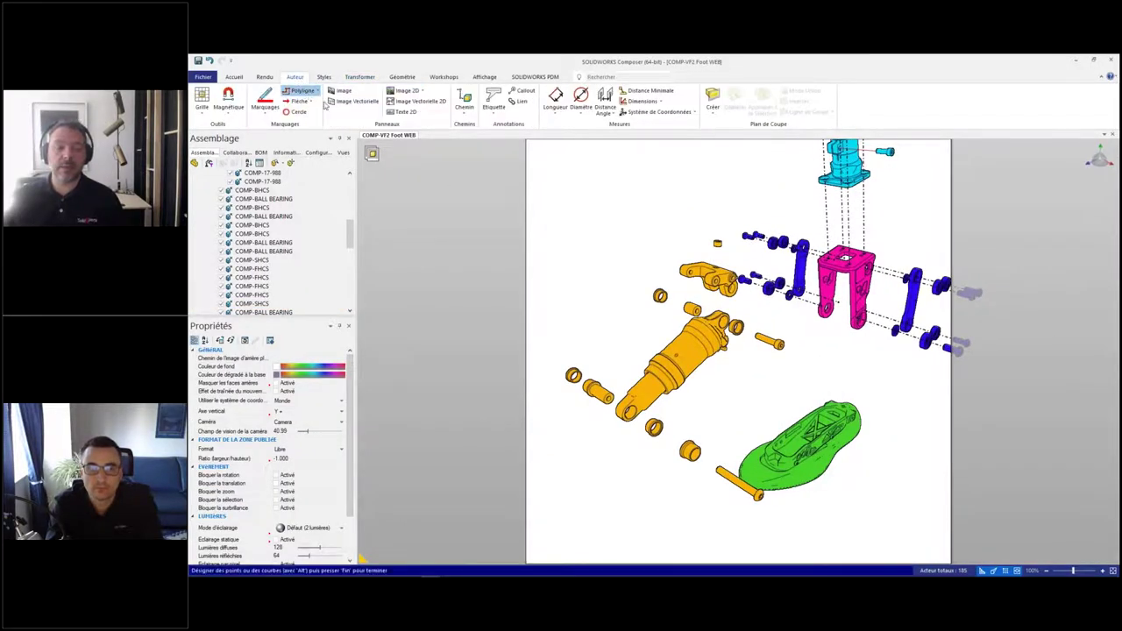
pyautogui.scroll(3, 703, 322)
pyautogui.press('alt')
pyautogui.press('alt')
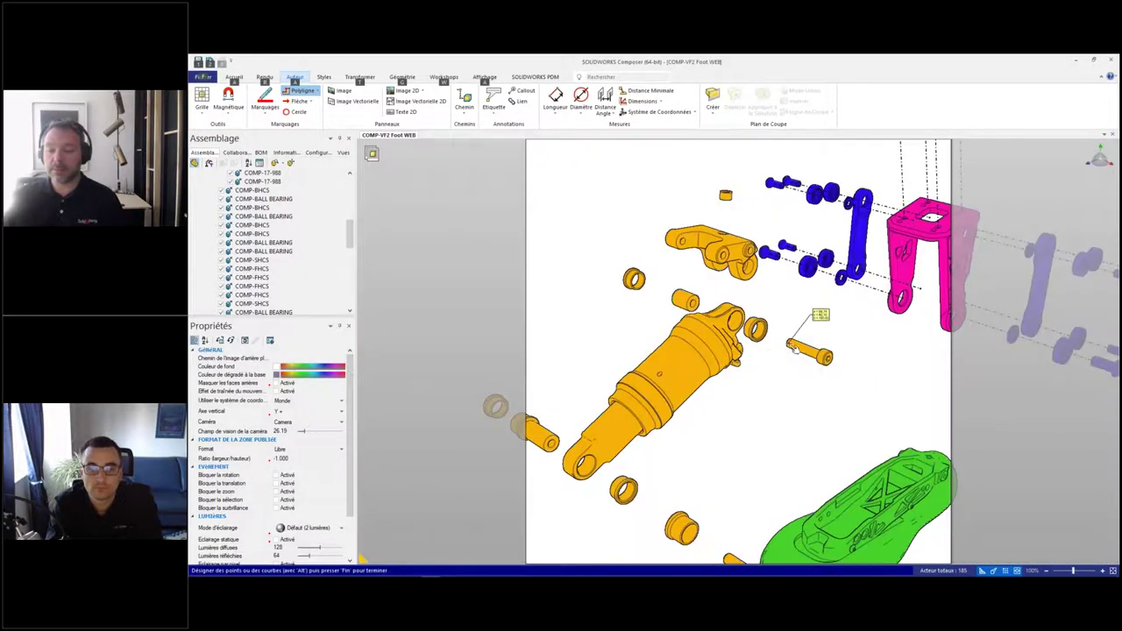
pyautogui.press('alt')
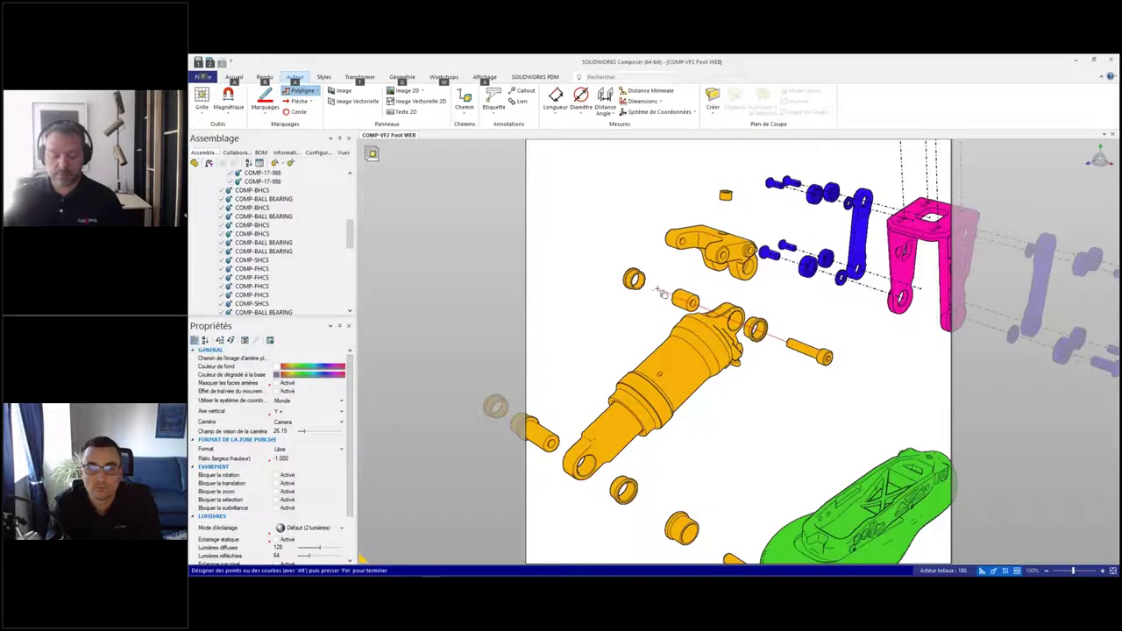
pyautogui.keyDown('alt'); pyautogui.click(641, 284); pyautogui.keyUp('alt')
pyautogui.press('End')
# Step: Draw a polyline along the shock's lower eye axis, from the outermost bushing through the eye to the tip of the long bolt
pyautogui.moveTo(619, 365); pyautogui.dragTo(675, 323, button='middle')
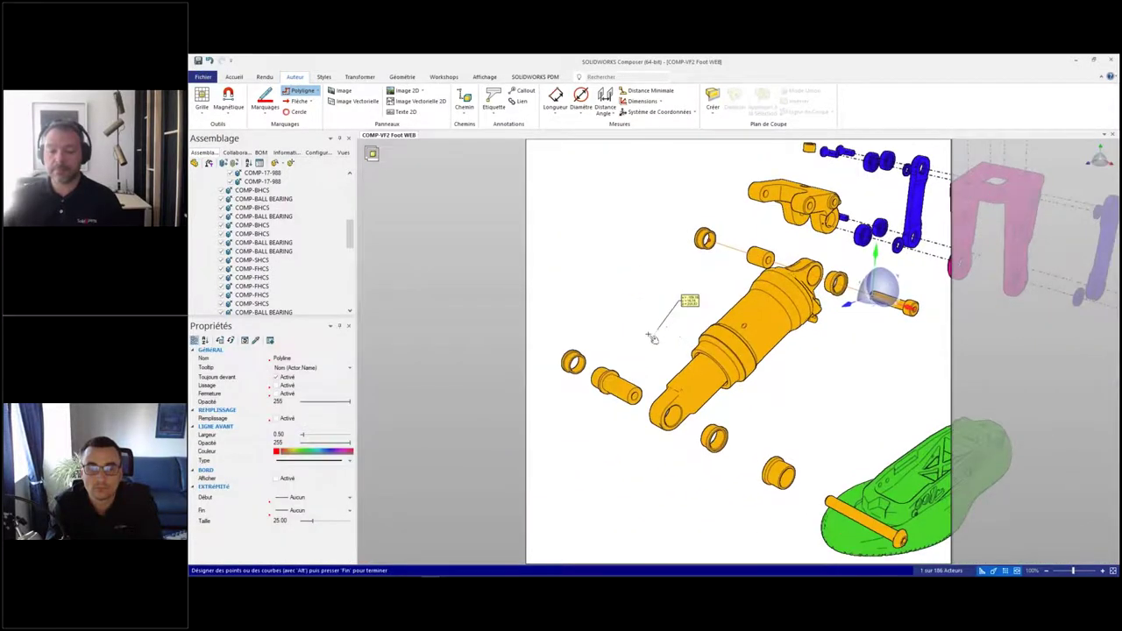
pyautogui.press('alt')
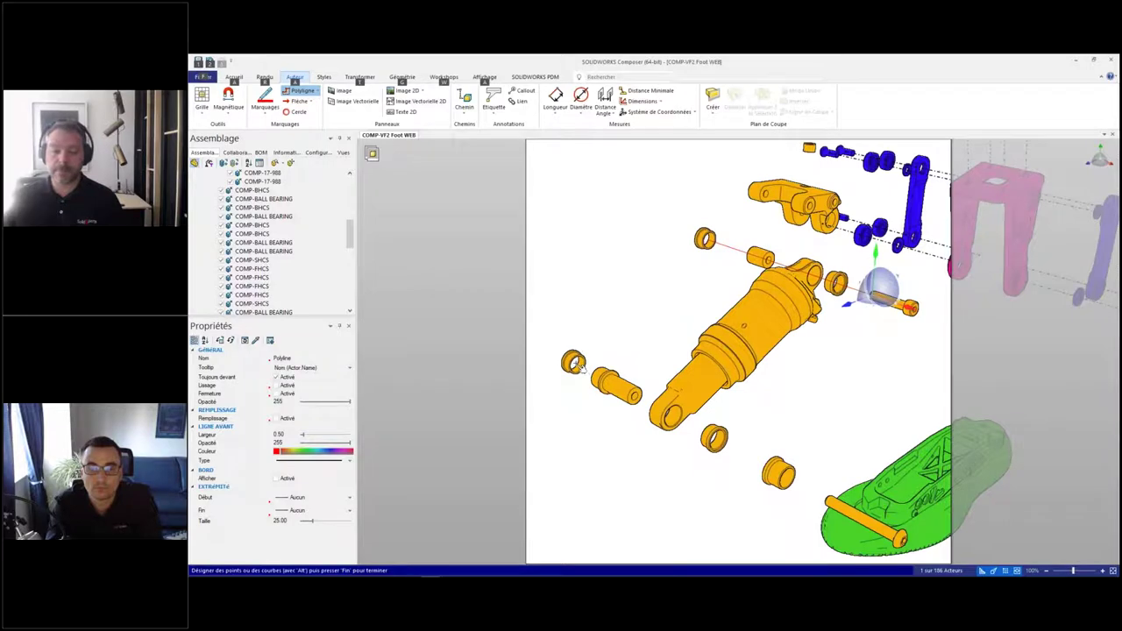
pyautogui.click(574, 366)
pyautogui.click(779, 471)
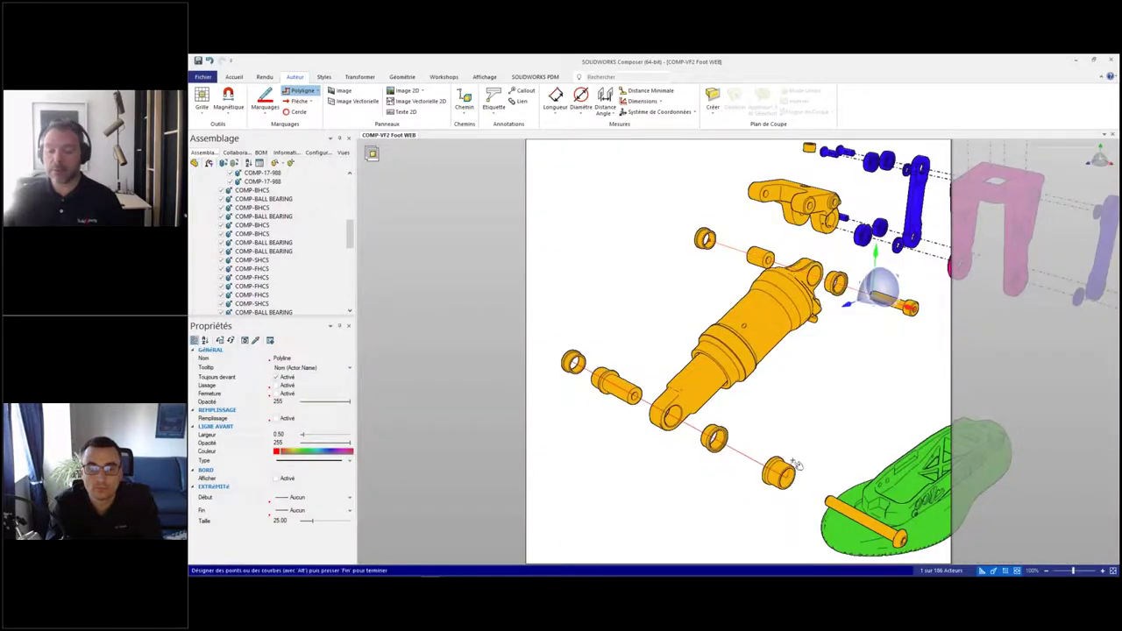
pyautogui.click(829, 501)
pyautogui.press('End')
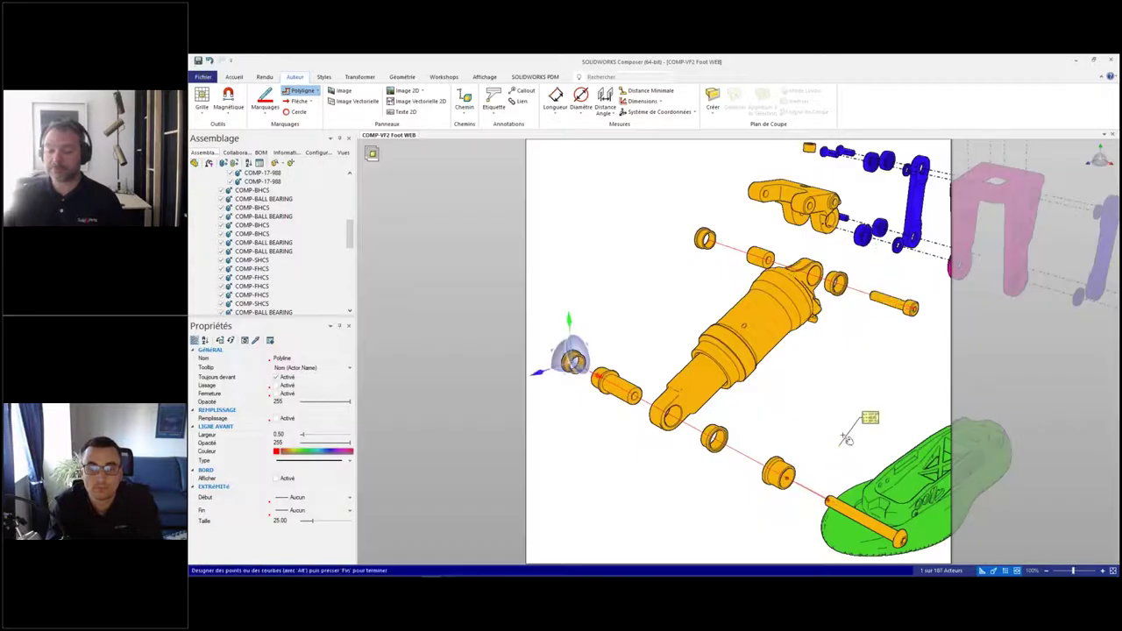
# Step: Draw a polyline from the small bushing above the orange arm down to its hole in the arm
pyautogui.moveTo(823, 272); pyautogui.dragTo(787, 391, button='middle')
pyautogui.scroll(3, 779, 309)
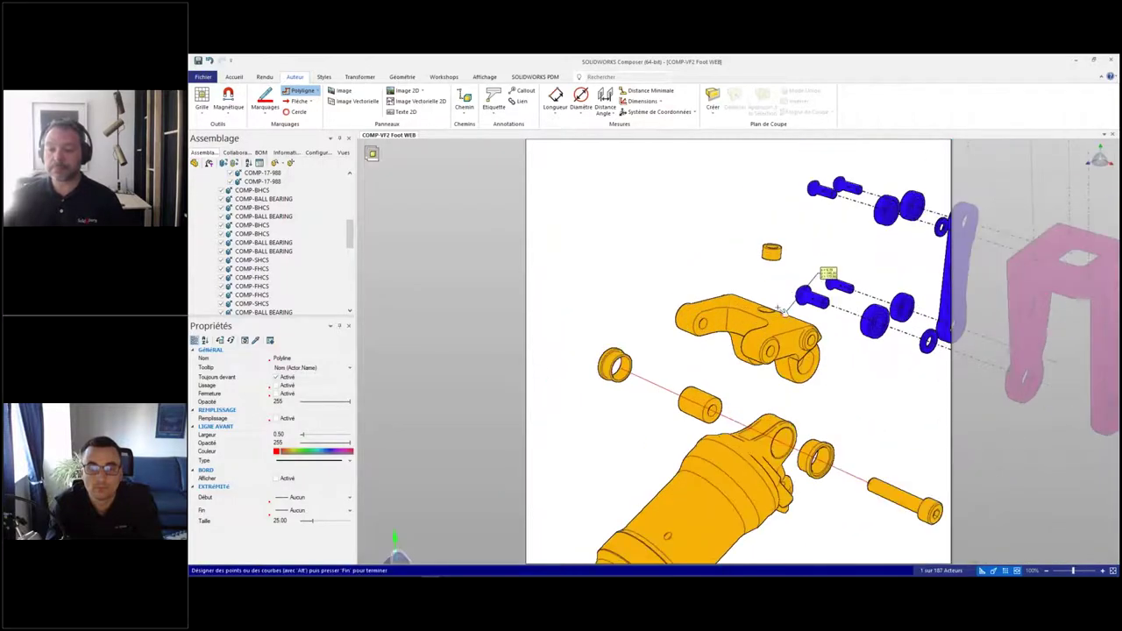
pyautogui.keyDown('alt'); pyautogui.click(772, 262); pyautogui.keyUp('alt')
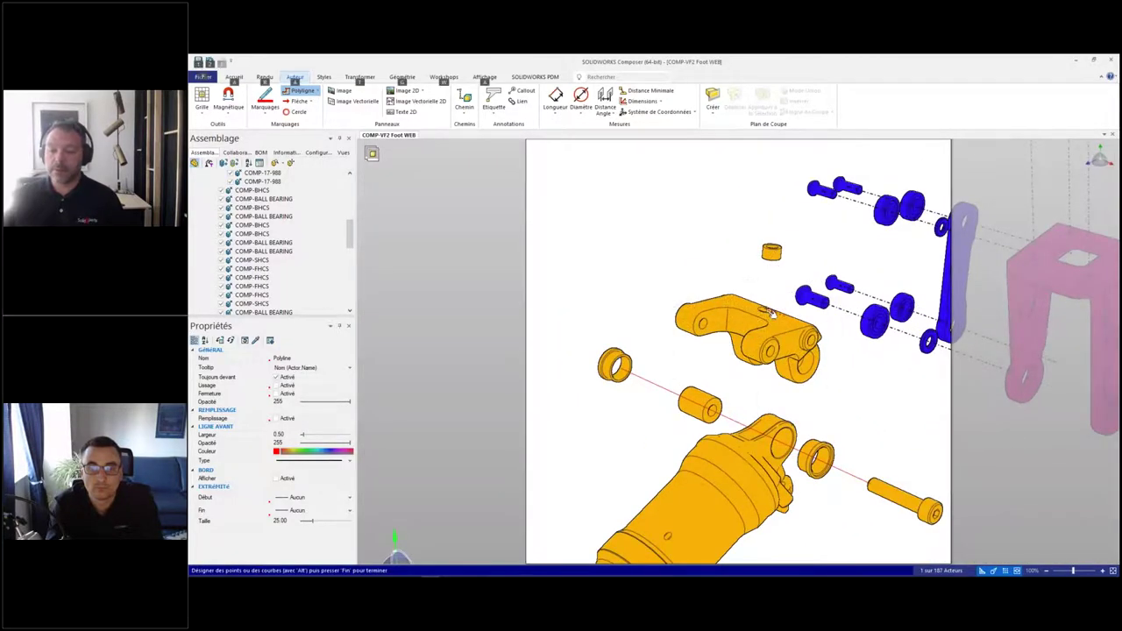
pyautogui.scroll(5, 772, 314)
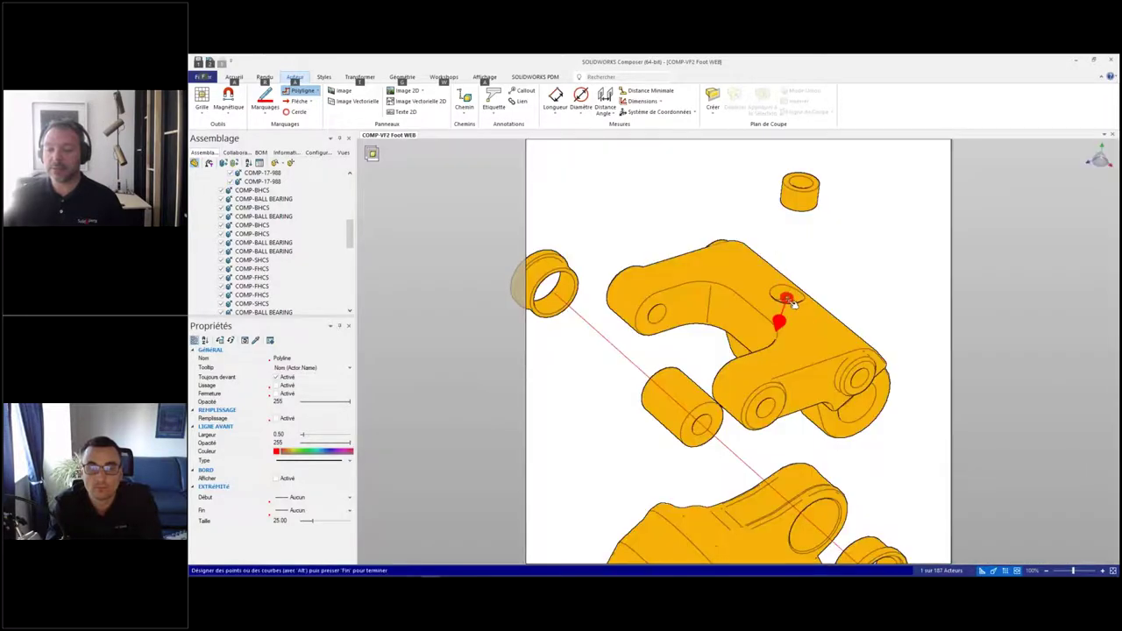
pyautogui.keyDown('alt'); pyautogui.click(790, 304); pyautogui.keyUp('alt')
pyautogui.press('End')
pyautogui.scroll(-6, 814, 346)
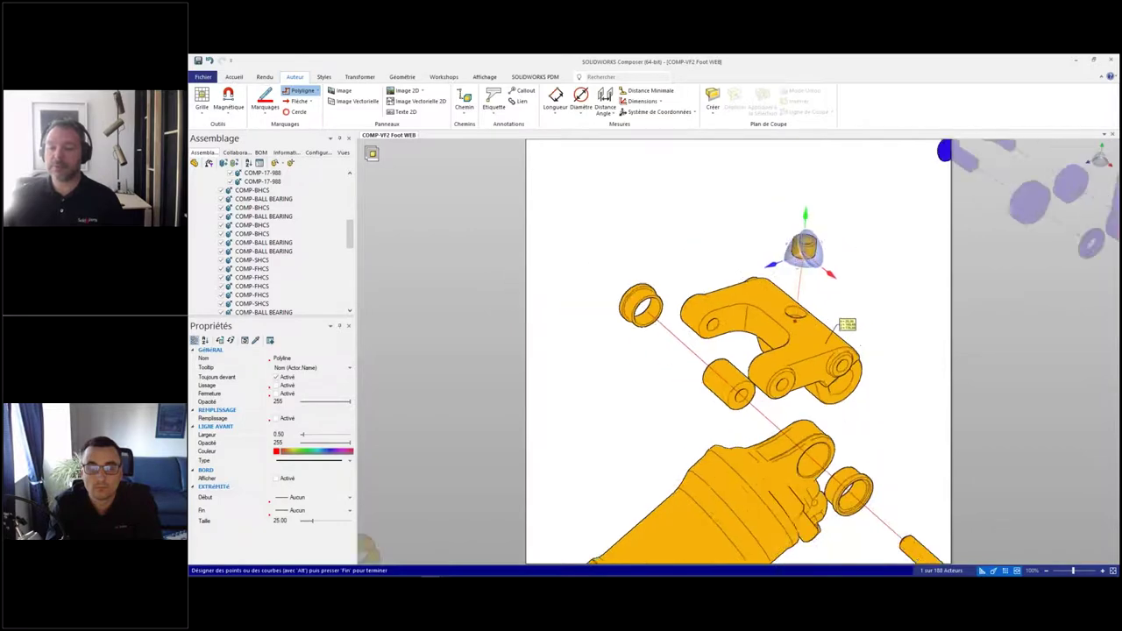
# Step: Select the two COMP-BHCS screws on the near side of the green foot frame and slide them outward along their axes
pyautogui.moveTo(863, 386); pyautogui.dragTo(733, 270, button='middle')
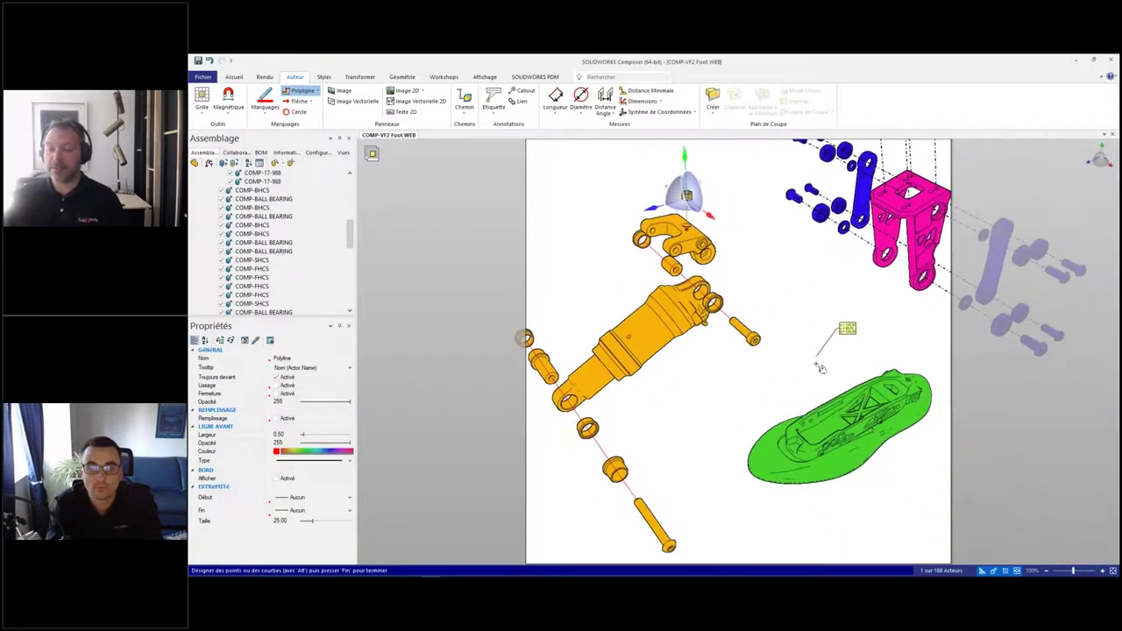
pyautogui.moveTo(840, 438); pyautogui.dragTo(874, 483)
pyautogui.moveTo(823, 398); pyautogui.dragTo(793, 351, button='middle')
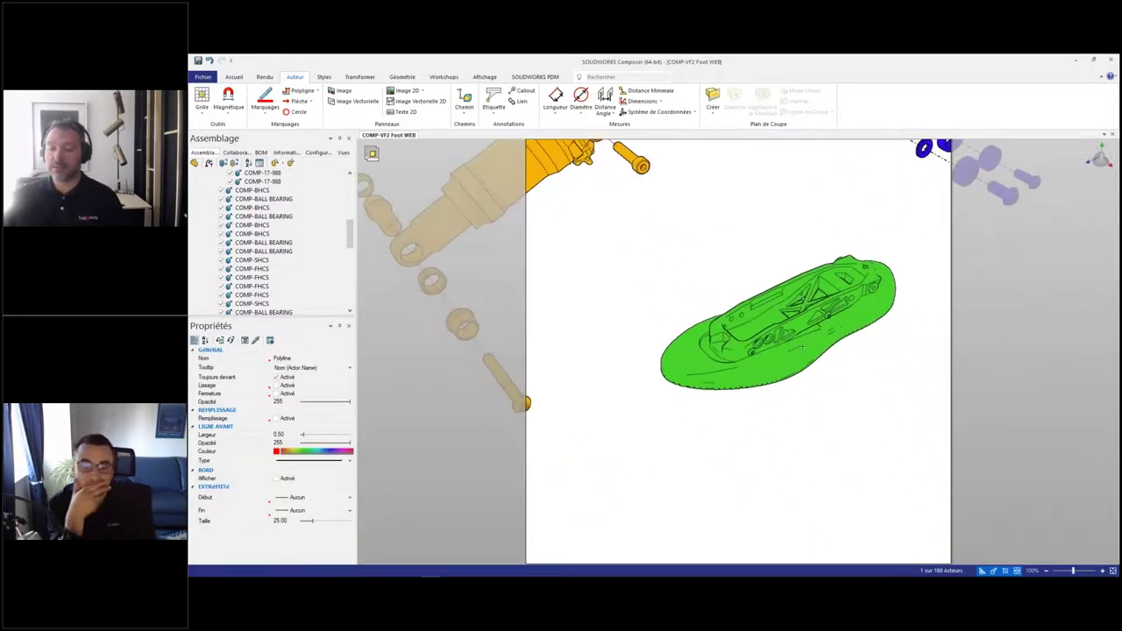
pyautogui.scroll(4, 794, 349)
pyautogui.press('Escape')
pyautogui.click(857, 287)
pyautogui.moveTo(857, 288); pyautogui.dragTo(872, 356, button='right')
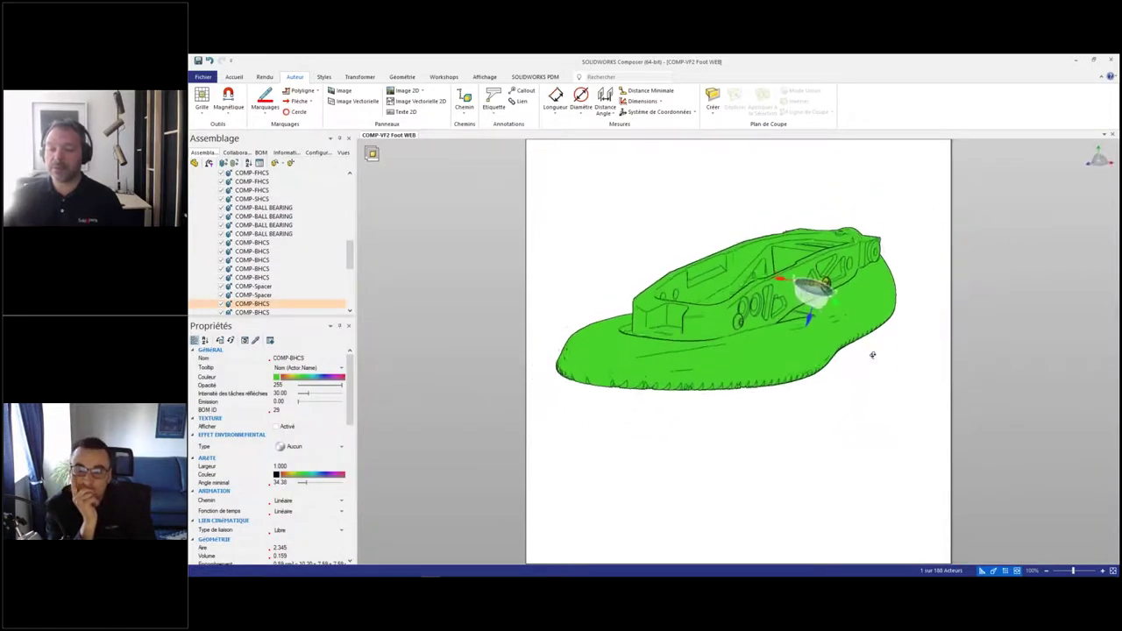
pyautogui.keyDown('ctrl'); pyautogui.click(739, 325); pyautogui.keyUp('ctrl')
pyautogui.moveTo(818, 306); pyautogui.dragTo(890, 318)
# Step: Lower the COMP-17-975 sole below the foot frame, and slide the two far-side COMP-BHCS screws outward with the frame temporarily hidden
pyautogui.click(746, 366)
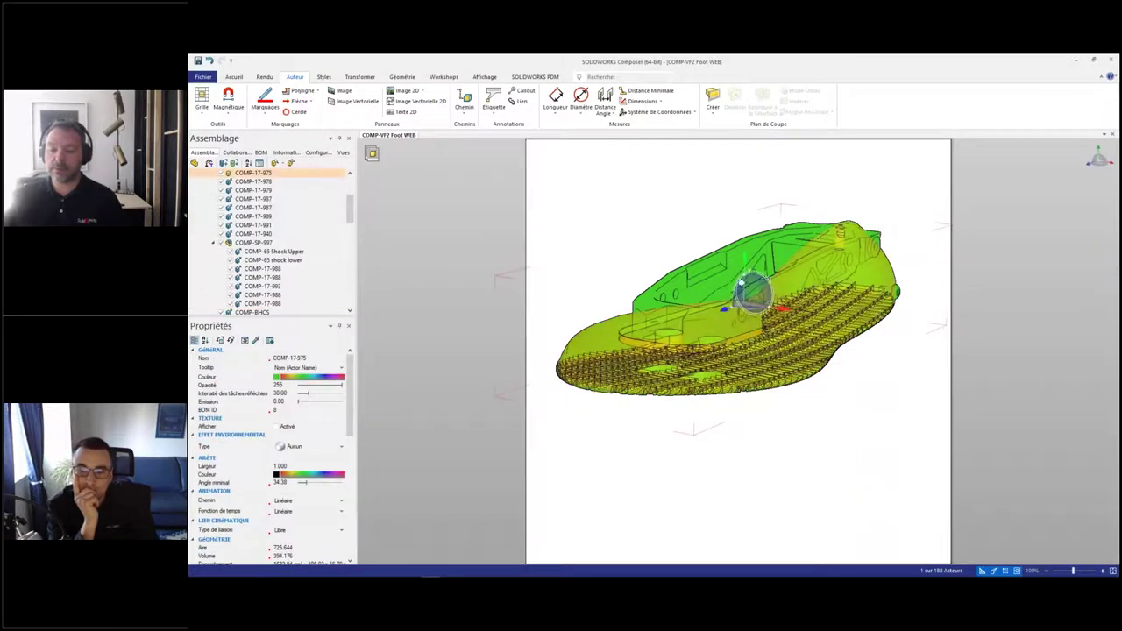
pyautogui.moveTo(743, 260); pyautogui.dragTo(740, 446)
pyautogui.press('Tab')
pyautogui.click(736, 270)
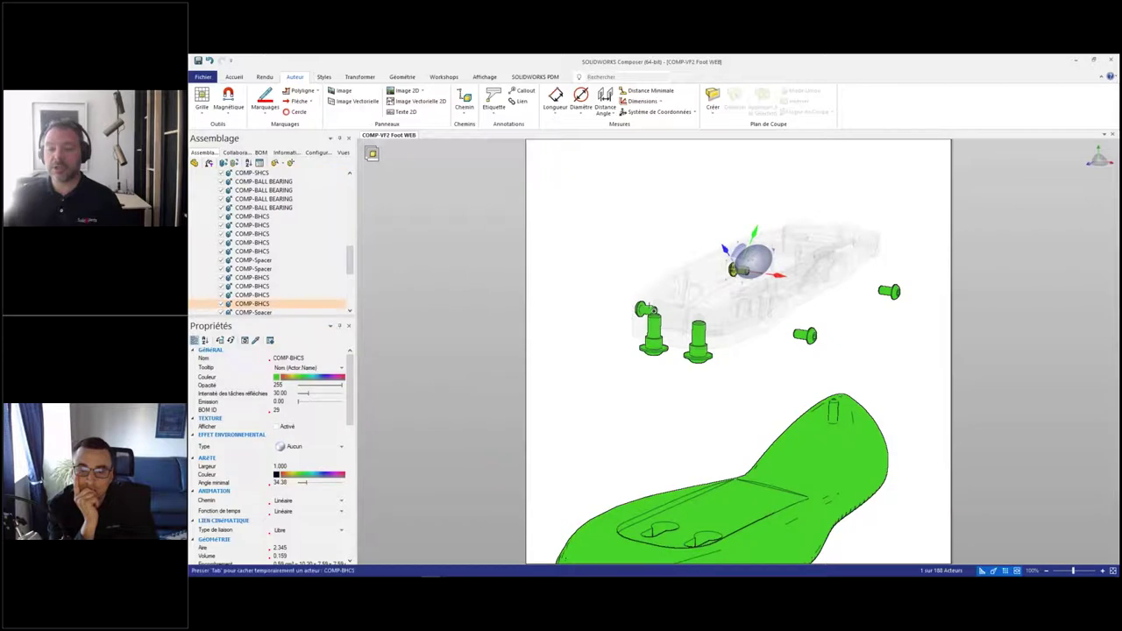
pyautogui.keyDown('ctrl'); pyautogui.click(650, 310); pyautogui.keyUp('ctrl')
pyautogui.moveTo(729, 295); pyautogui.dragTo(628, 293)
pyautogui.press('Tab')
# Step: Move the two COMP-FLANGED BHCS bolts with their spacers below the sole, and lower the bolts farther beneath the spacers
pyautogui.moveTo(687, 415); pyautogui.dragTo(690, 267, button='middle')
pyautogui.moveTo(680, 159); pyautogui.dragTo(766, 390)
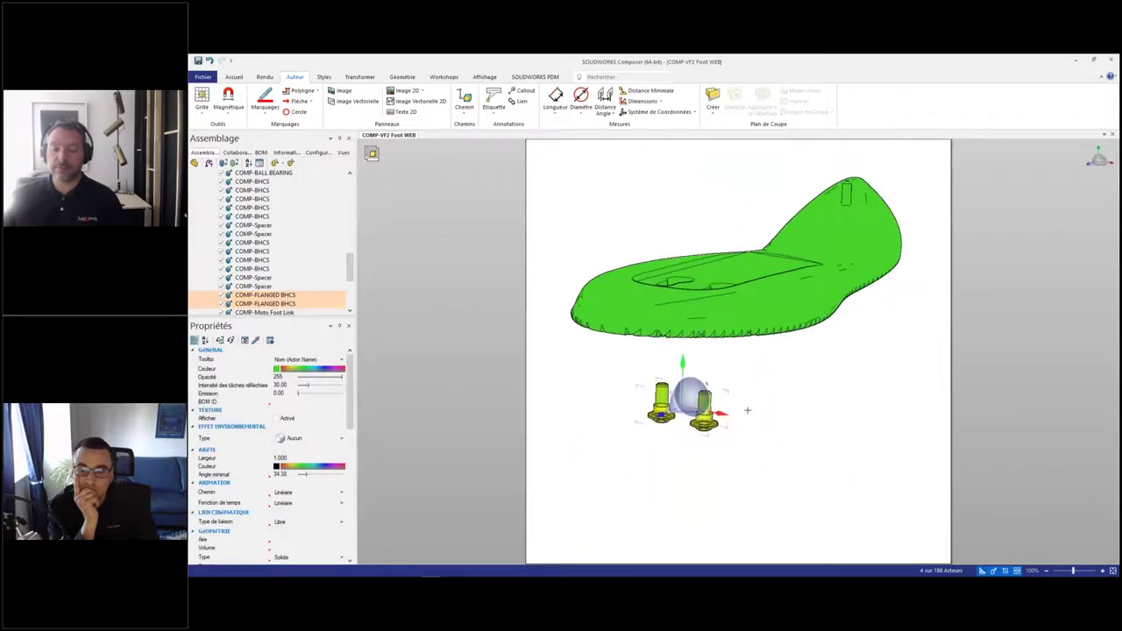
pyautogui.click(747, 409)
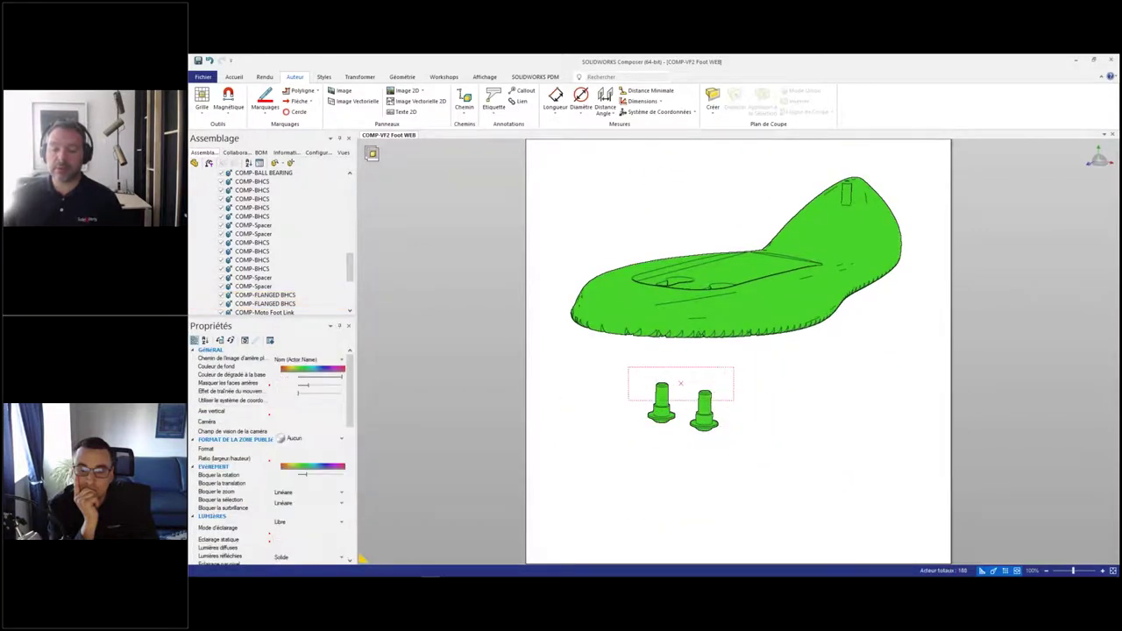
pyautogui.click(681, 383)
pyautogui.moveTo(678, 372); pyautogui.dragTo(744, 420)
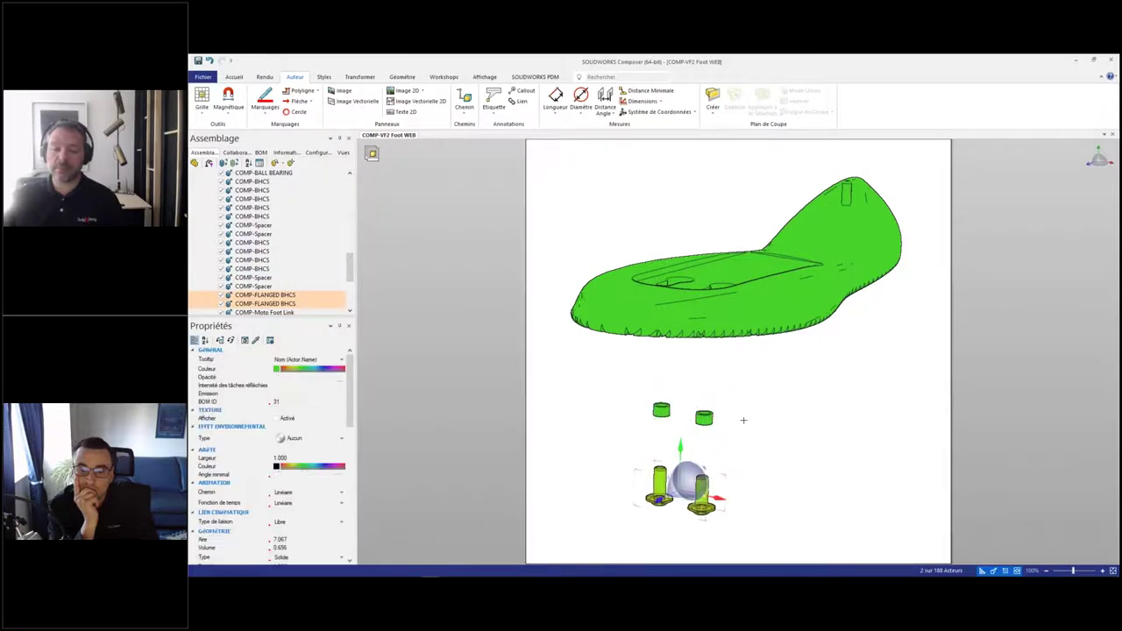
pyautogui.click(744, 419)
pyautogui.scroll(-3, 759, 393)
pyautogui.moveTo(777, 392); pyautogui.dragTo(773, 404, button='middle')
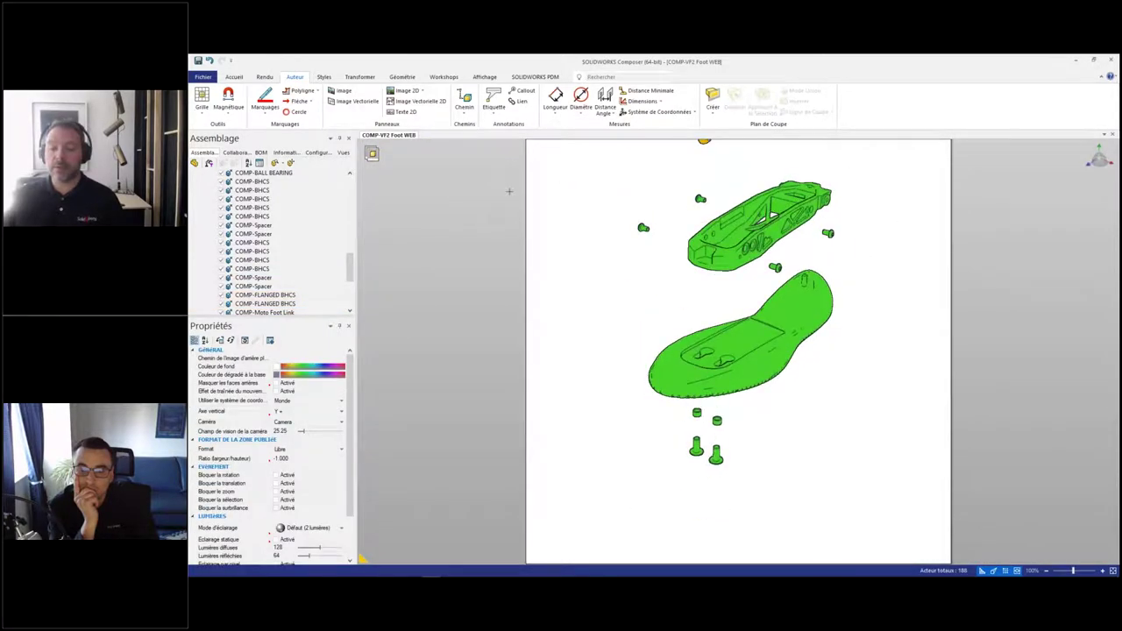
# Step: Draw a vertical polyline from the near flanged bolt through its spacer to the matching hole in the sole
pyautogui.click(302, 90)
pyautogui.click(764, 261)
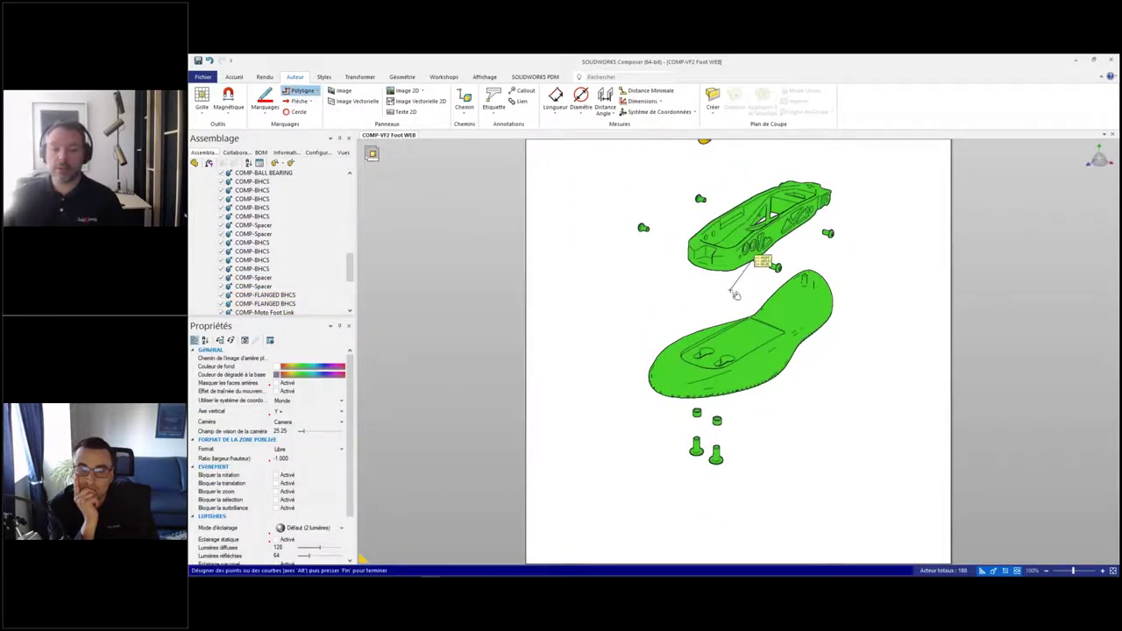
pyautogui.scroll(3, 737, 447)
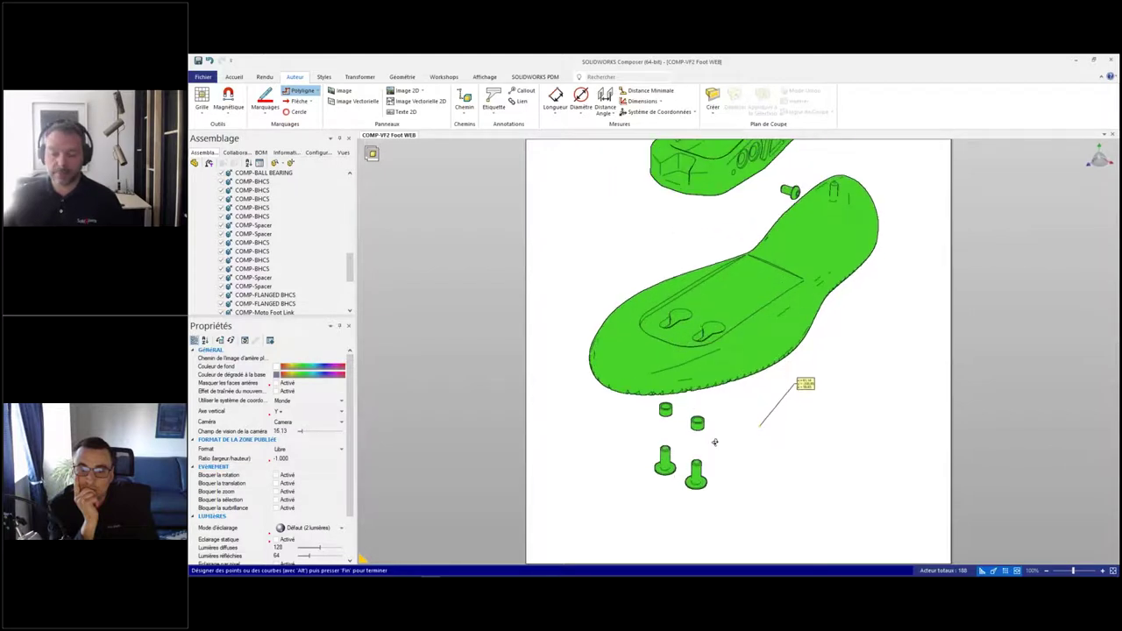
pyautogui.press('alt')
pyautogui.moveTo(713, 468); pyautogui.dragTo(715, 442, button='middle')
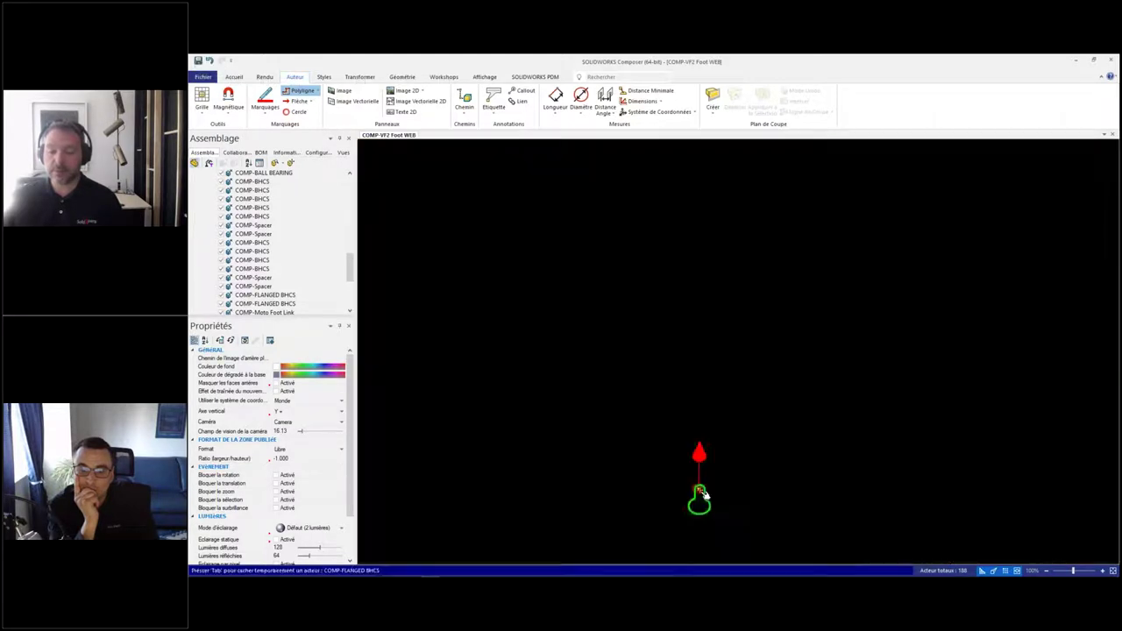
pyautogui.keyDown('alt'); pyautogui.click(700, 488); pyautogui.keyUp('alt')
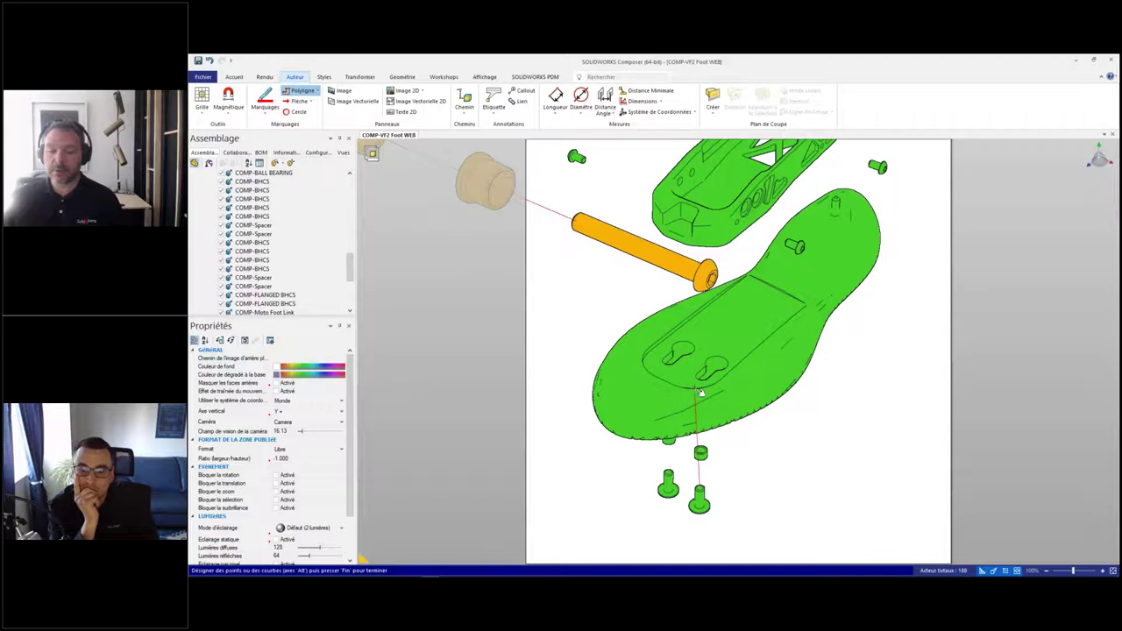
pyautogui.press('alt')
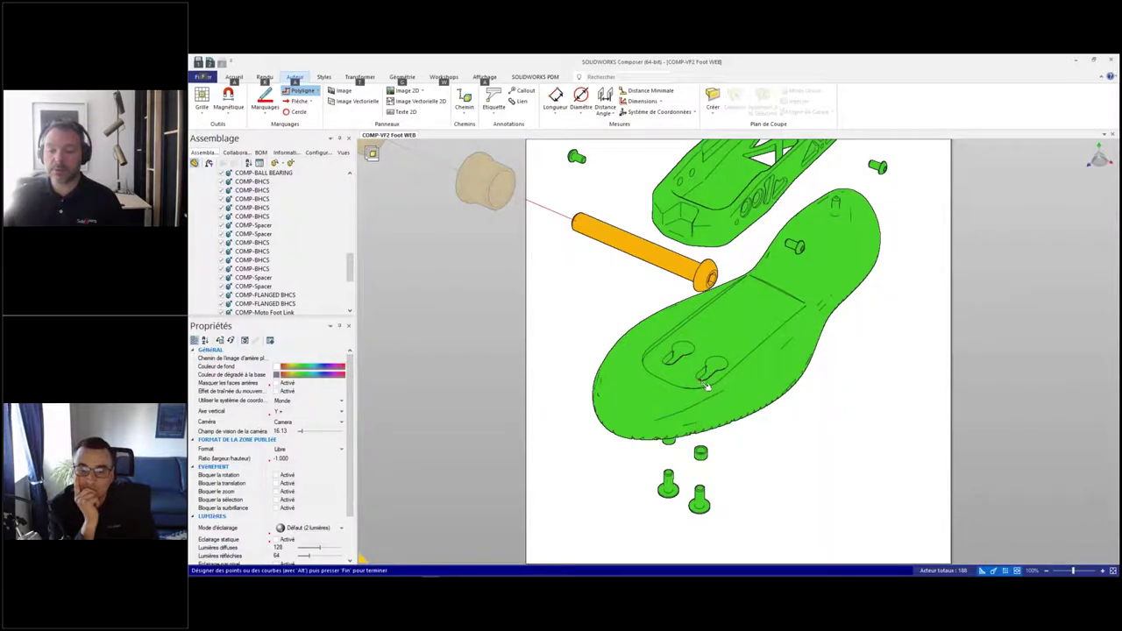
pyautogui.keyDown('alt'); pyautogui.click(703, 383); pyautogui.keyUp('alt')
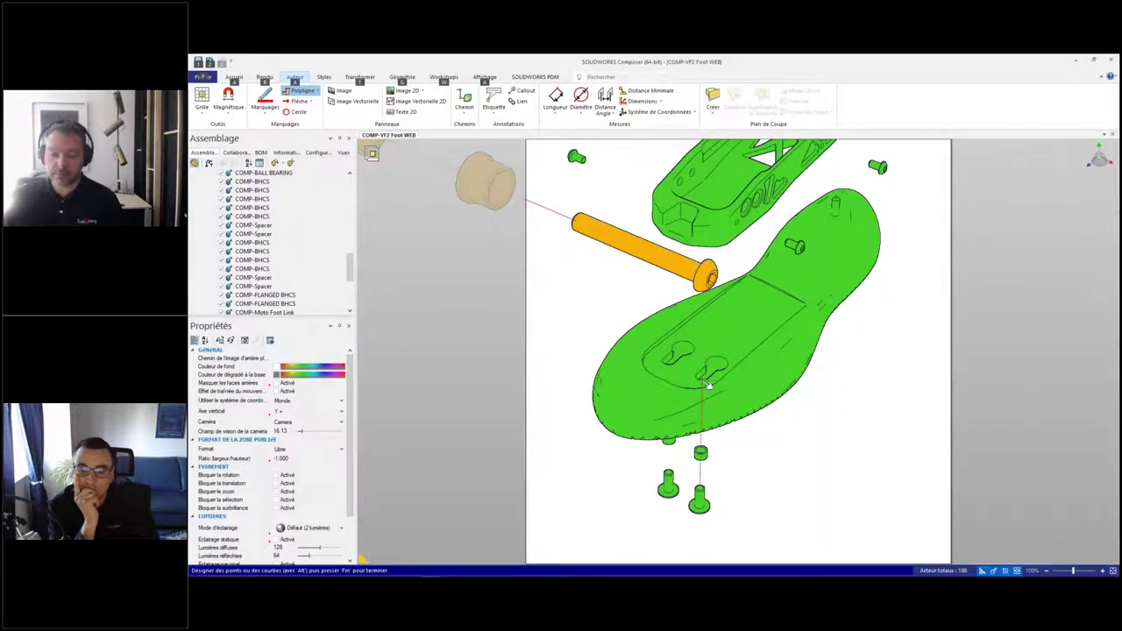
pyautogui.press('End')
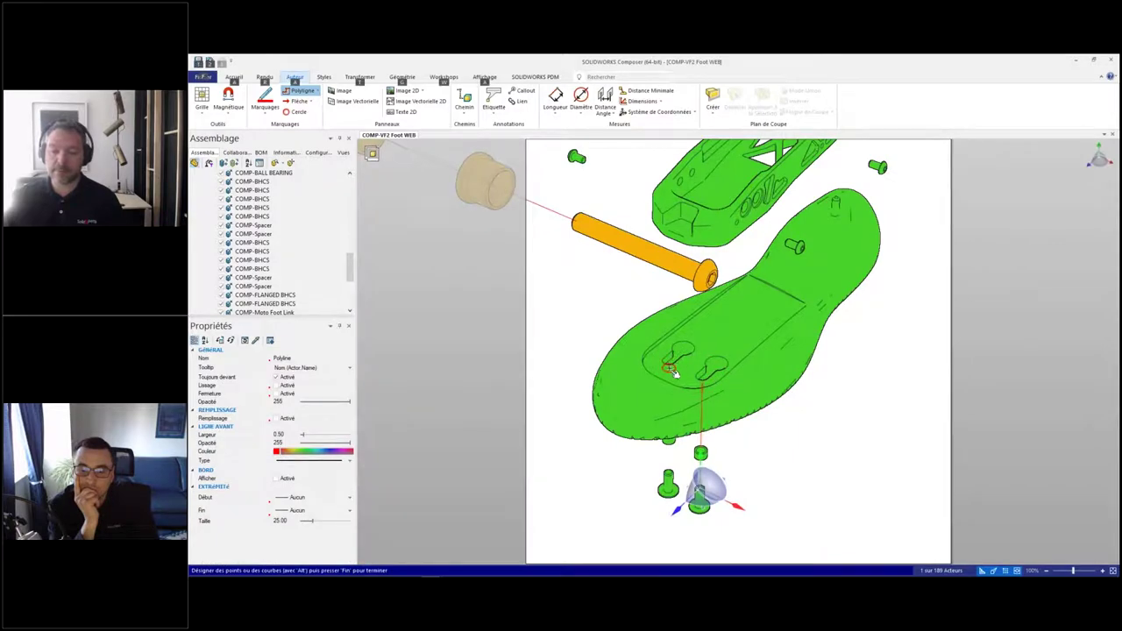
# Step: Draw a vertical polyline from the sole's other hole through the spacer to the second flanged bolt
pyautogui.keyDown('alt'); pyautogui.click(669, 370); pyautogui.keyUp('alt')
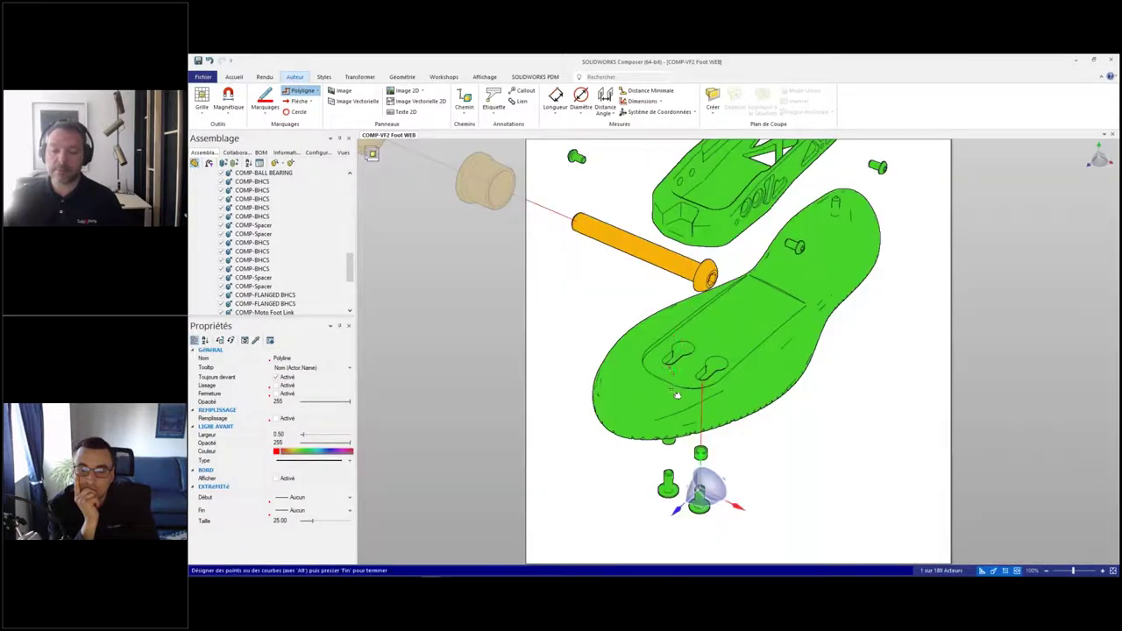
pyautogui.click(670, 473)
pyautogui.press('End')
# Step: Draw polylines through the foot frame joining each pair of opposite COMP-BHCS side screws
pyautogui.moveTo(772, 277); pyautogui.dragTo(738, 462, button='middle')
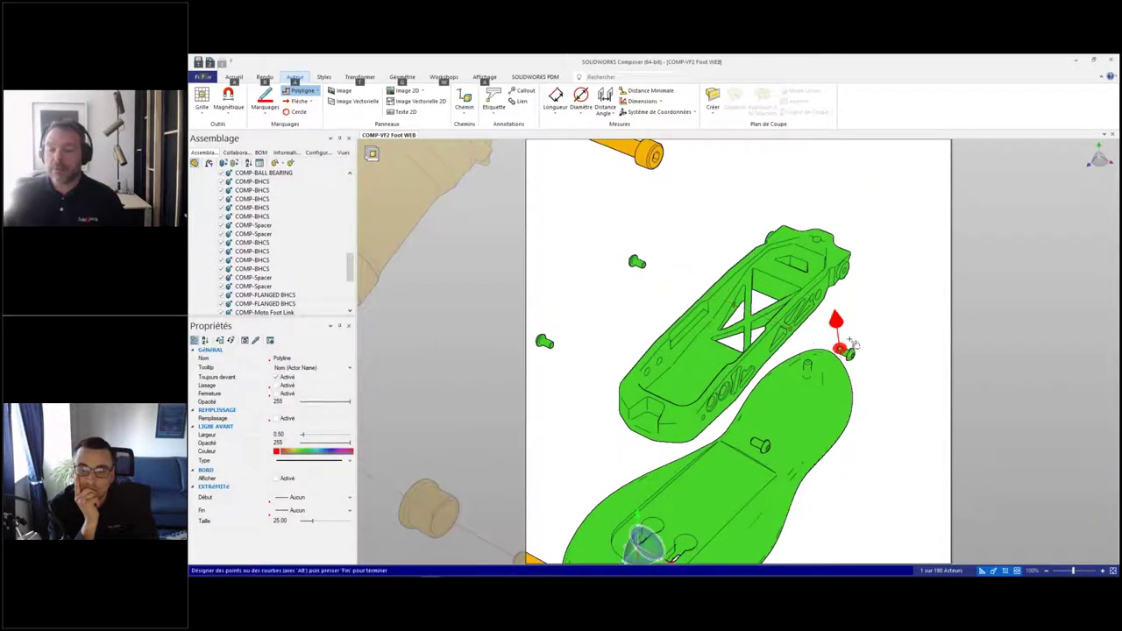
pyautogui.keyDown('alt'); pyautogui.click(845, 351); pyautogui.keyUp('alt')
pyautogui.moveTo(706, 349); pyautogui.dragTo(682, 325, button='right')
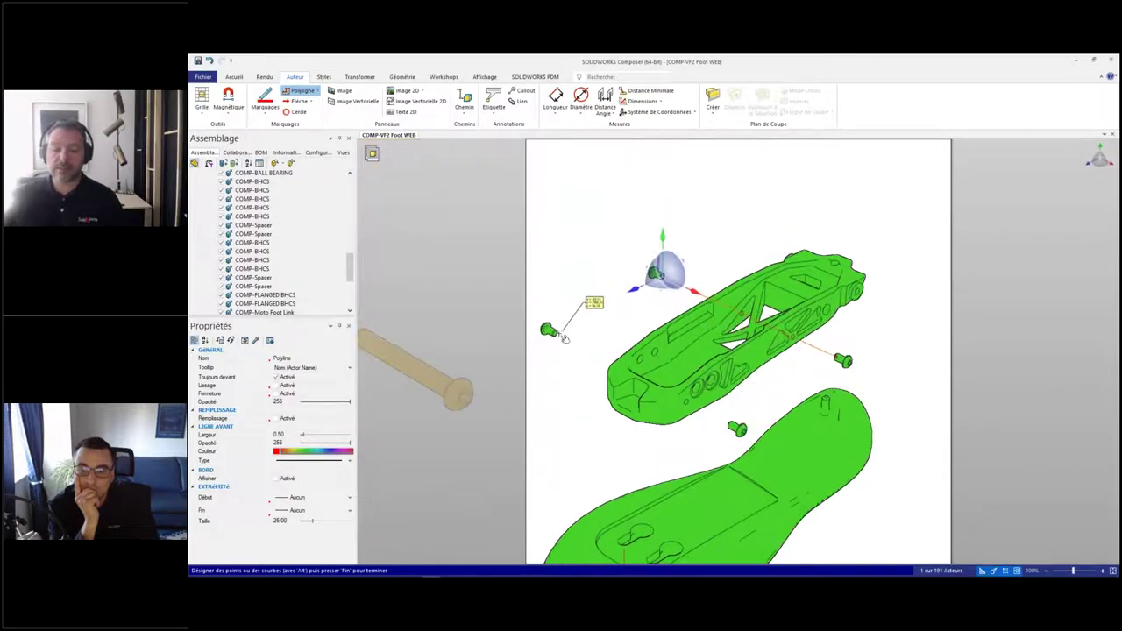
pyautogui.press('alt')
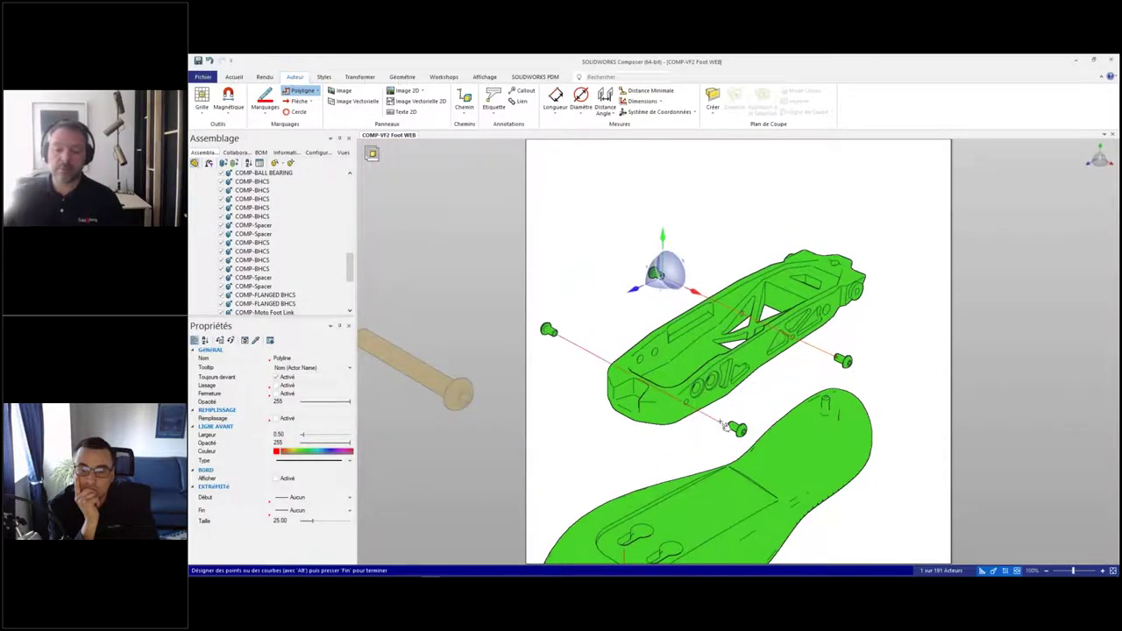
pyautogui.keyDown('alt'); pyautogui.click(550, 331); pyautogui.keyUp('alt')
pyautogui.scroll(-5, 777, 379)
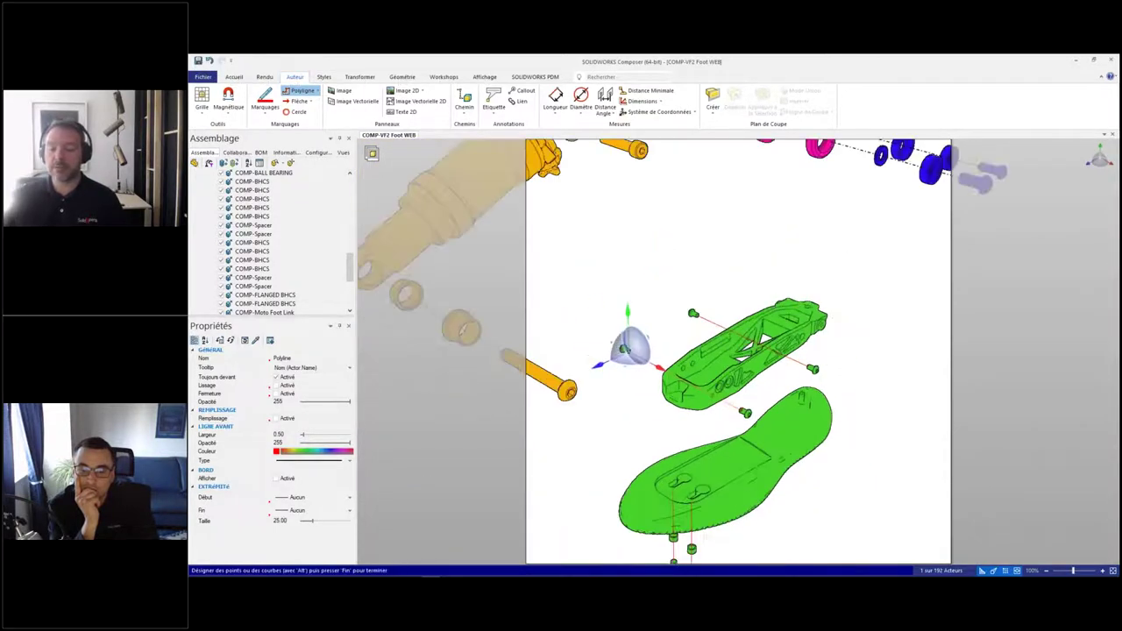
# Step: Finish the last polyline through the foot frame's side screws
pyautogui.press('End')
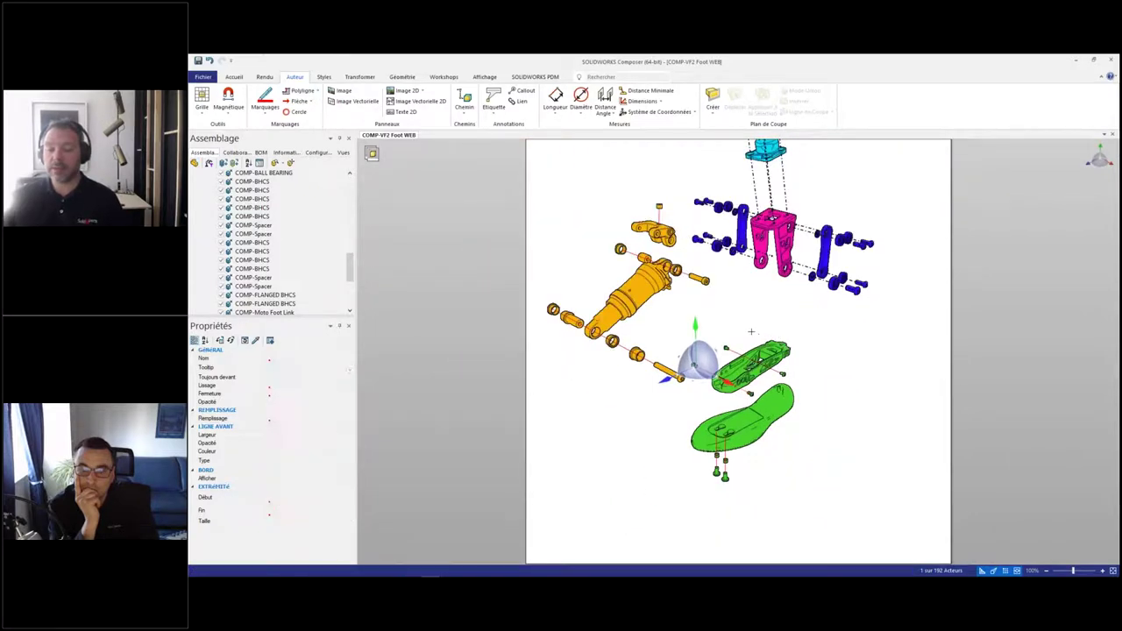
pyautogui.click(722, 321)
pyautogui.moveTo(717, 323); pyautogui.dragTo(722, 363, button='middle')
pyautogui.moveTo(722, 363); pyautogui.dragTo(723, 396)
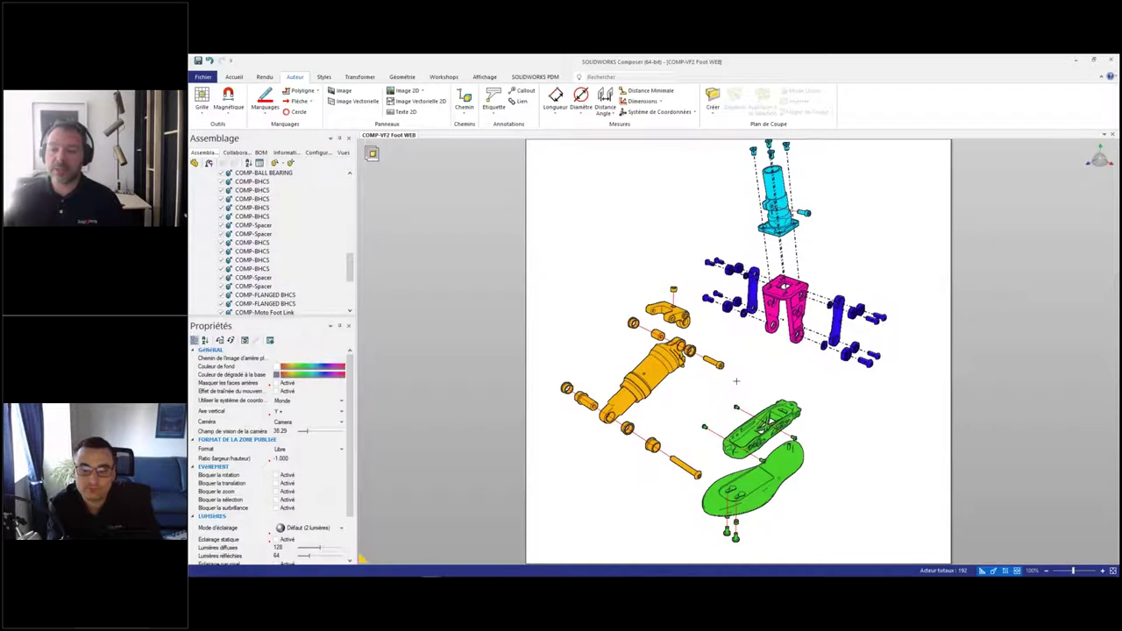
pyautogui.moveTo(747, 387); pyautogui.dragTo(697, 354)
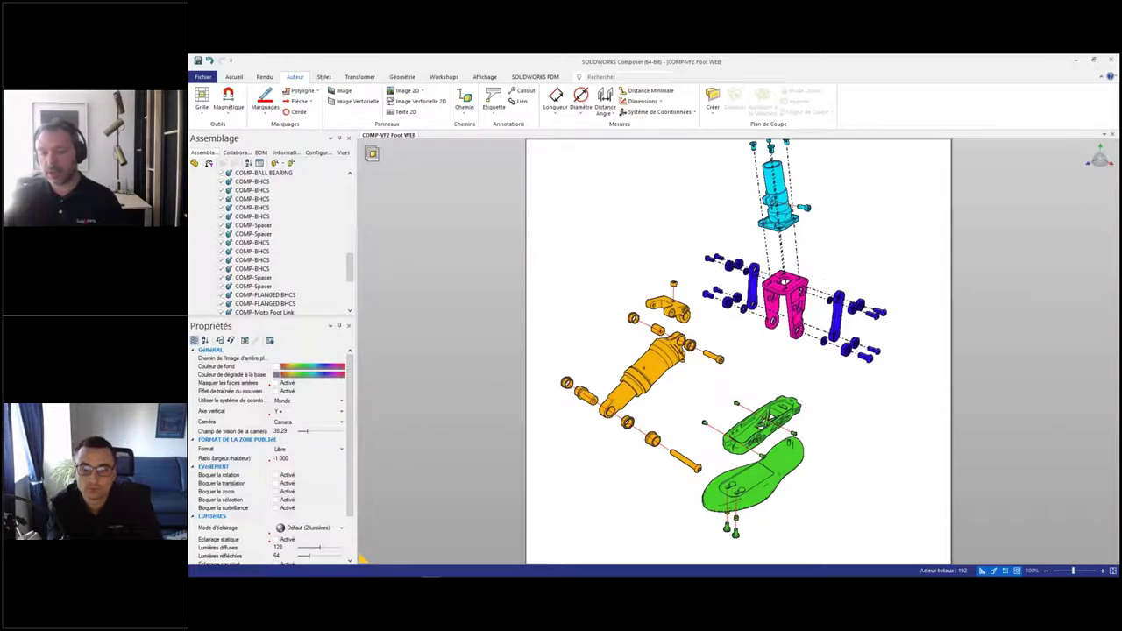
pyautogui.scroll(2, 580, 117)
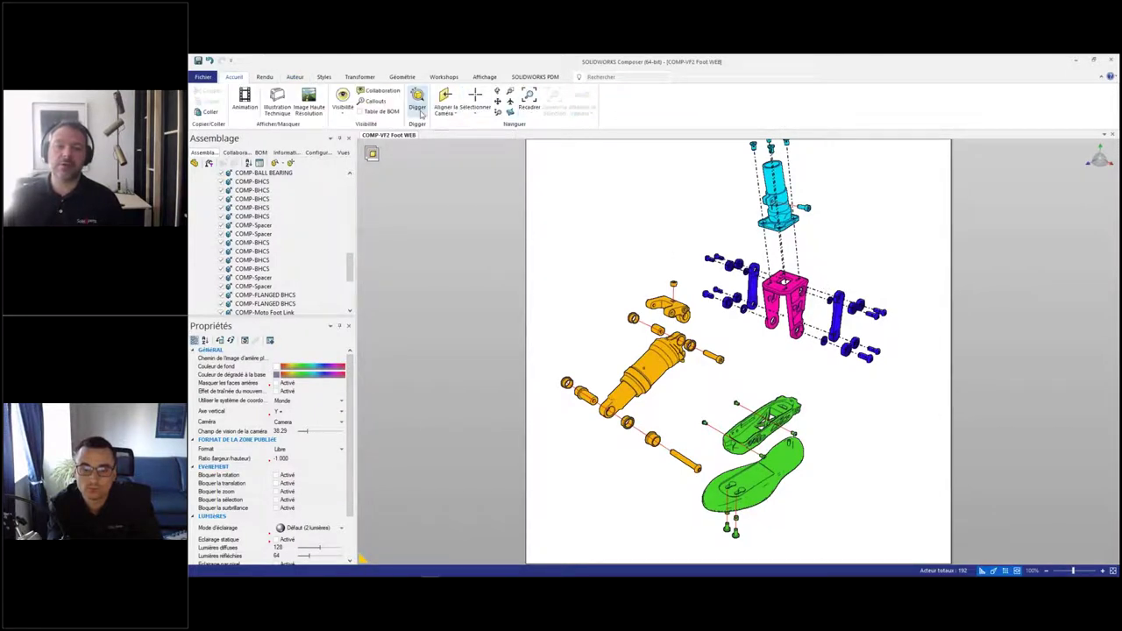
# Step: Restrict selection to collaborative actors, select all path polylines in the exploded assembly, and set them to black with a line width of 0.16
pyautogui.click(474, 103)
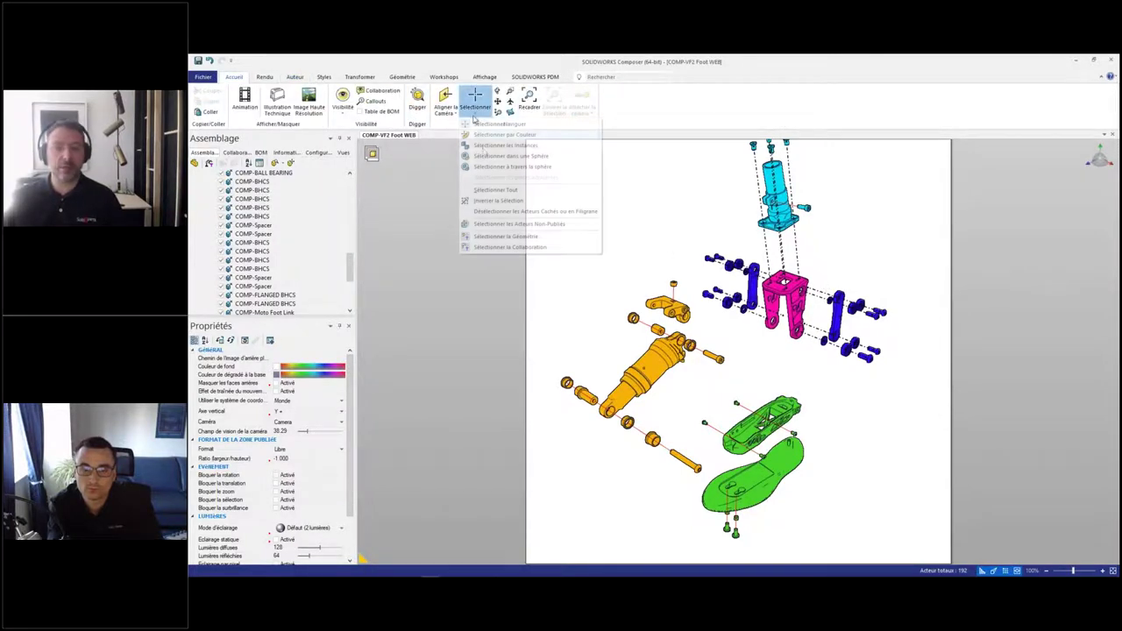
pyautogui.click(514, 235)
pyautogui.scroll(-3, 589, 243)
pyautogui.moveTo(554, 150)
pyautogui.mouseDown()
pyautogui.moveTo(586, 205)
pyautogui.moveTo(828, 450)
pyautogui.mouseUp()
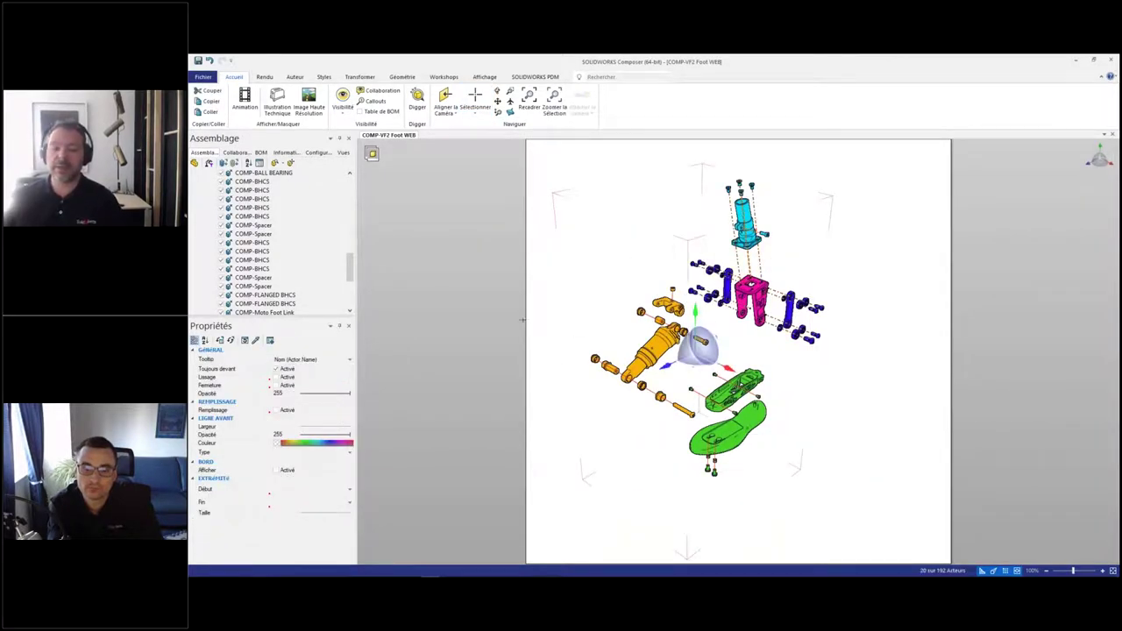
pyautogui.click(280, 446)
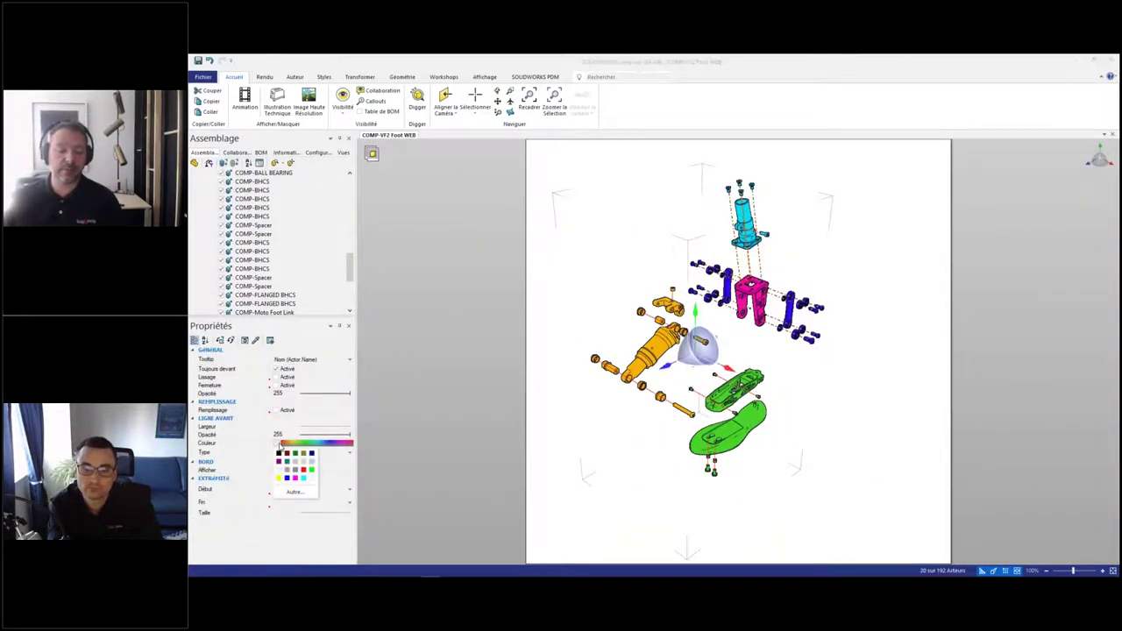
pyautogui.click(279, 453)
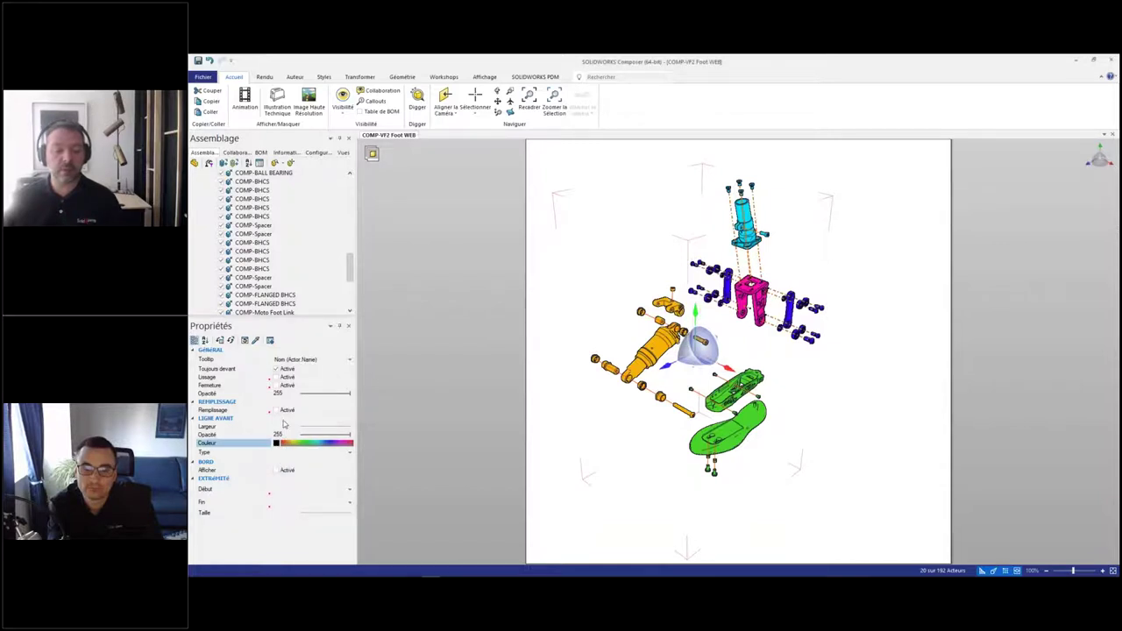
pyautogui.moveTo(307, 431); pyautogui.dragTo(300, 432)
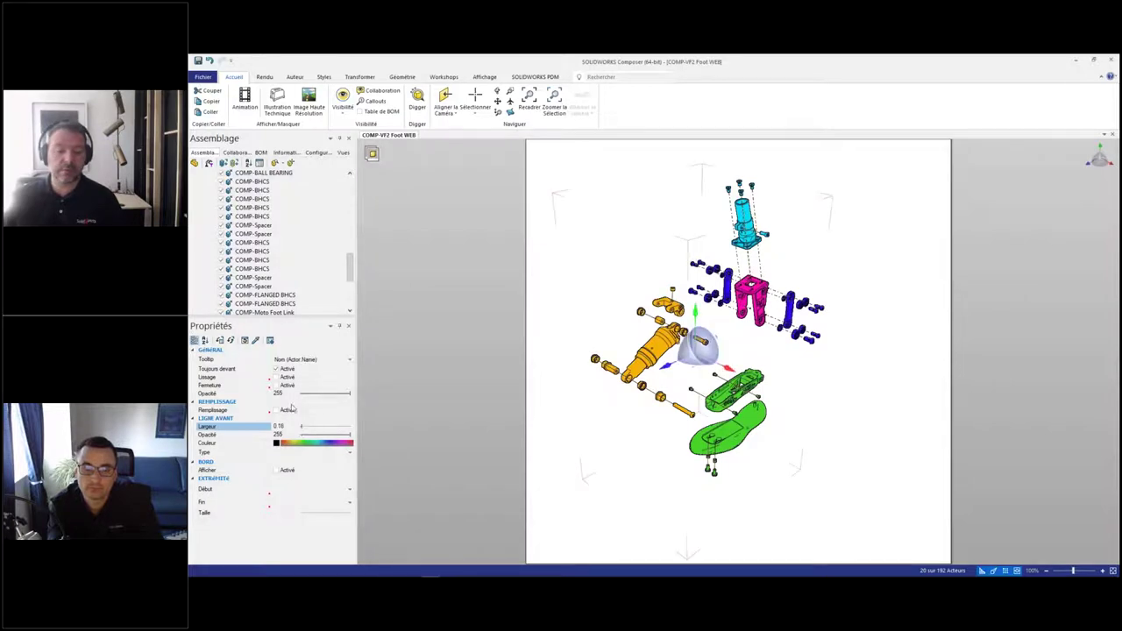
pyautogui.click(622, 309)
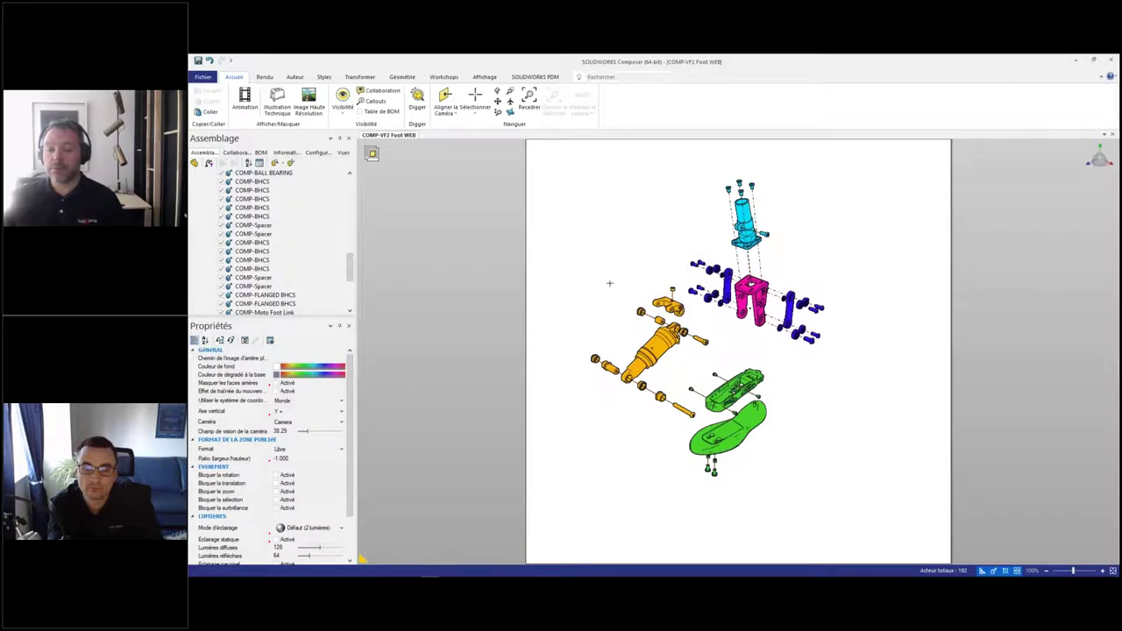
# Step: Update the saved Éclatement Général view with the restyled exploded assembly
pyautogui.click(343, 152)
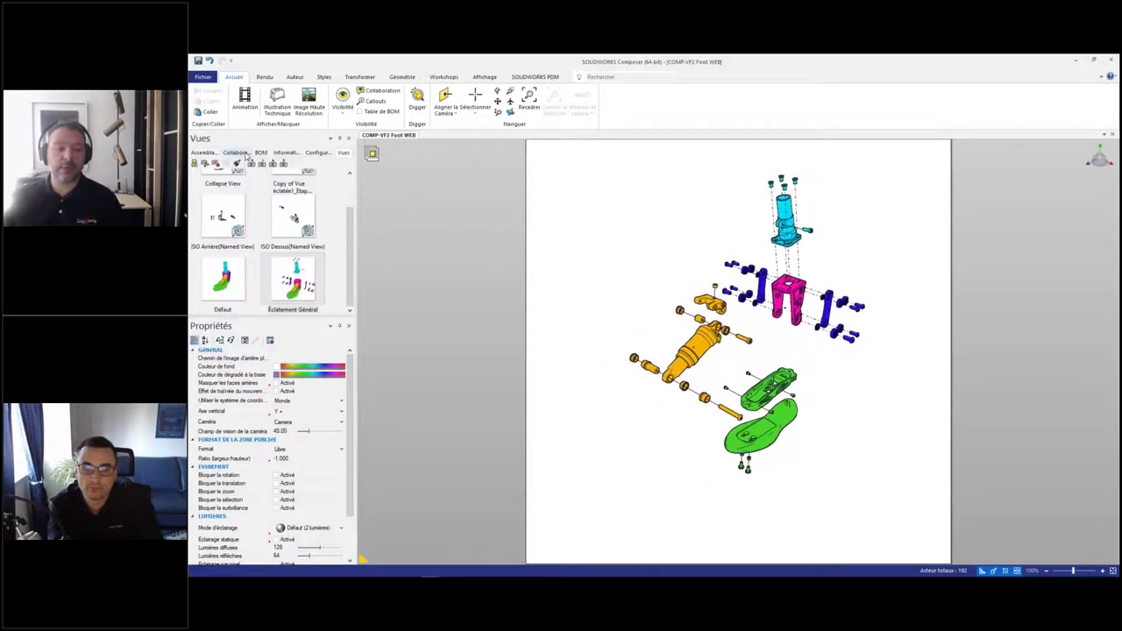
pyautogui.click(215, 164)
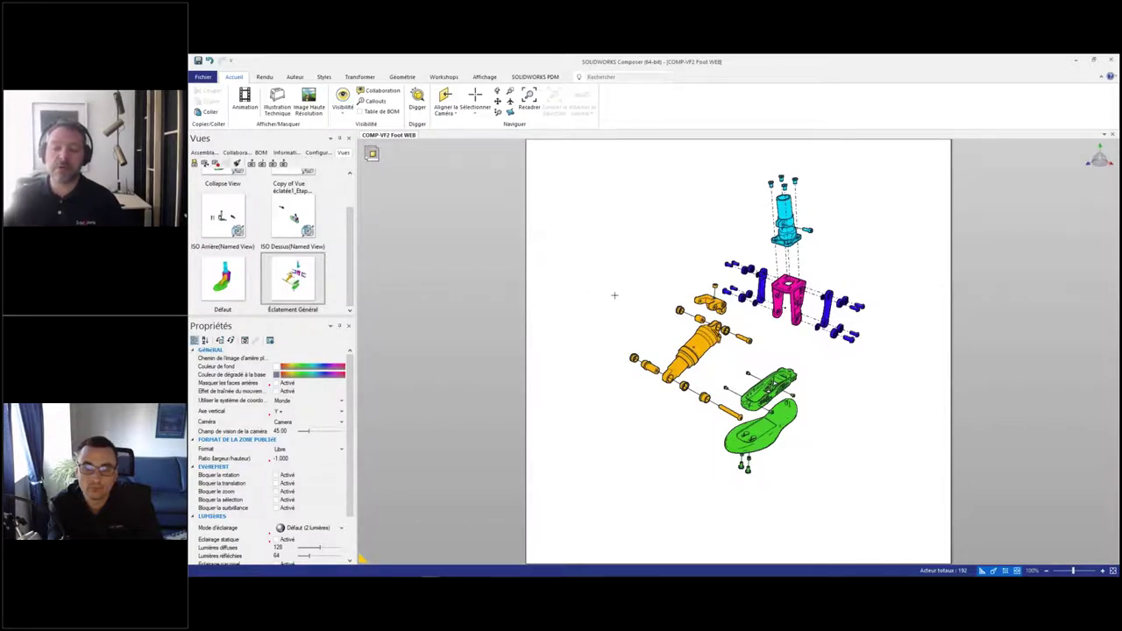
pyautogui.moveTo(623, 285); pyautogui.dragTo(610, 284, button='middle')
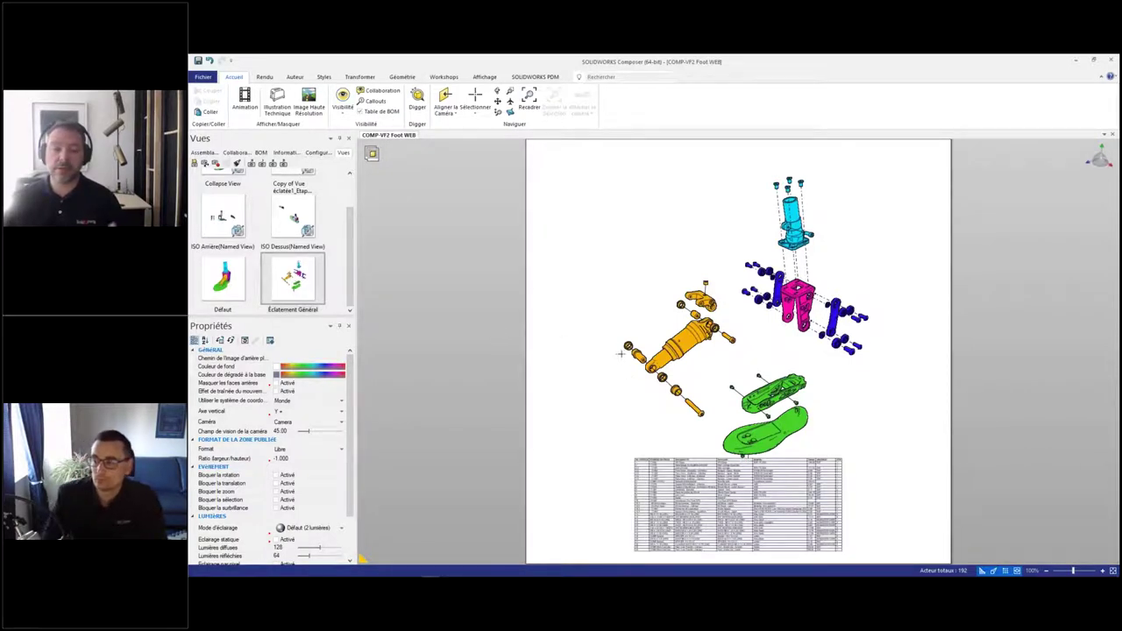
# Step: Set the BOM table to Libre position with text size 30, and enlarge its frame to about 484 by 482 to fill the page
pyautogui.moveTo(910, 378); pyautogui.dragTo(989, 373, button='middle')
pyautogui.click(754, 491)
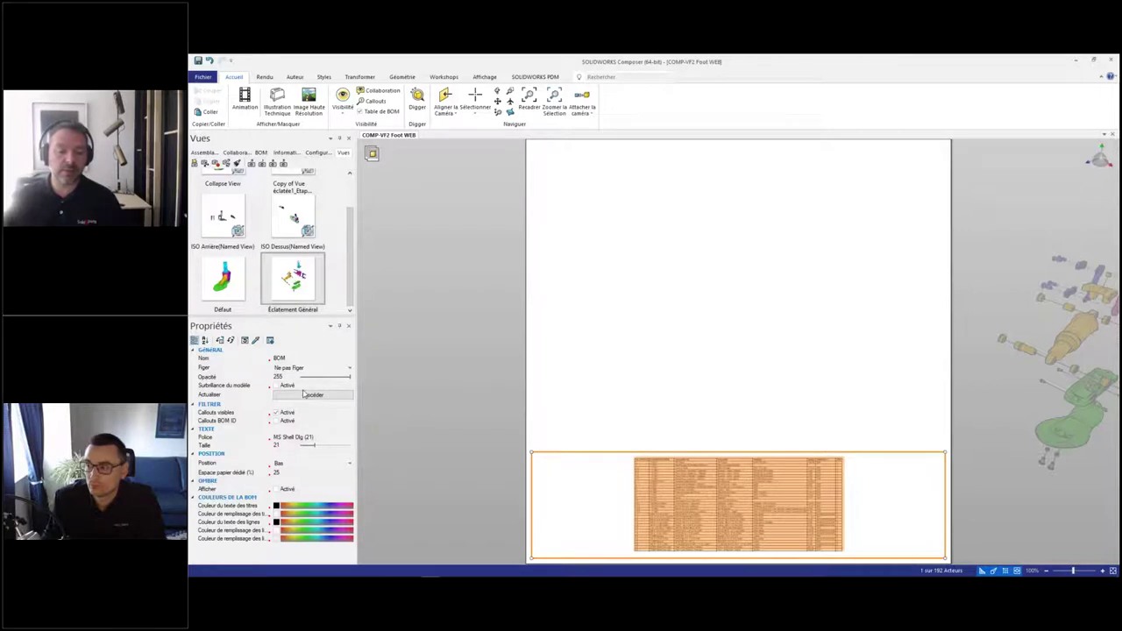
pyautogui.click(296, 467)
pyautogui.click(289, 484)
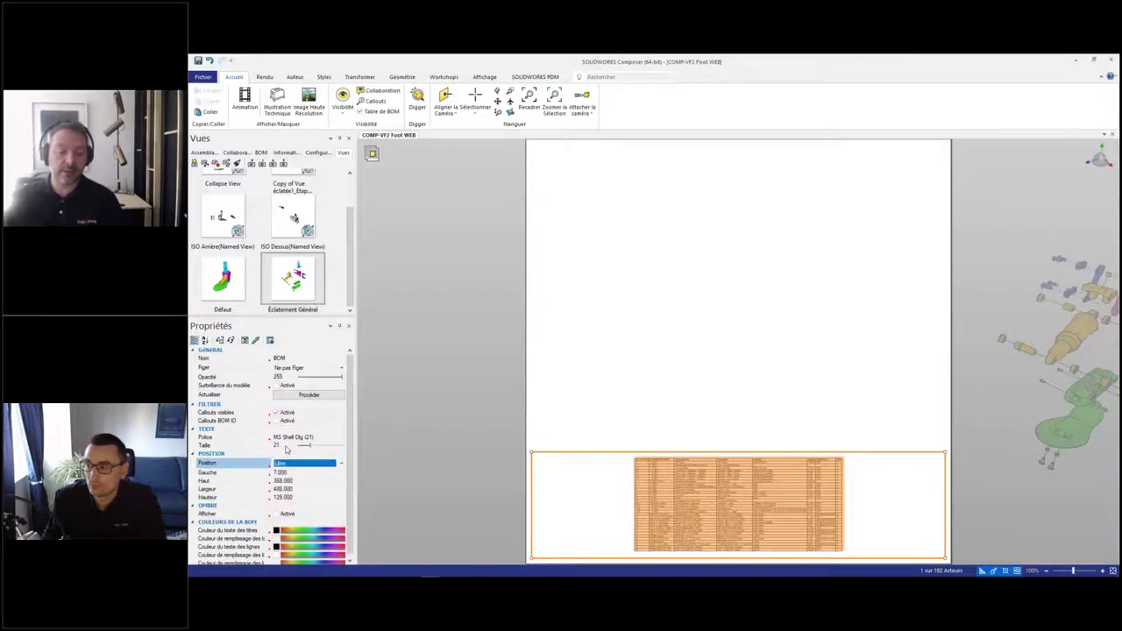
pyautogui.click(276, 445)
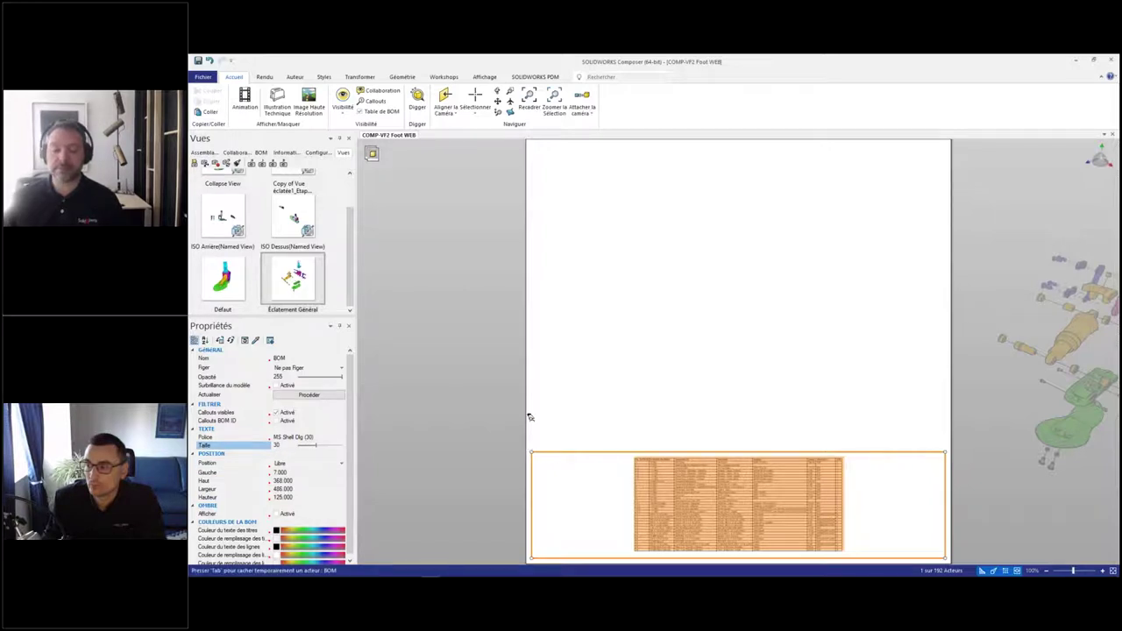
pyautogui.moveTo(524, 142); pyautogui.dragTo(526, 145)
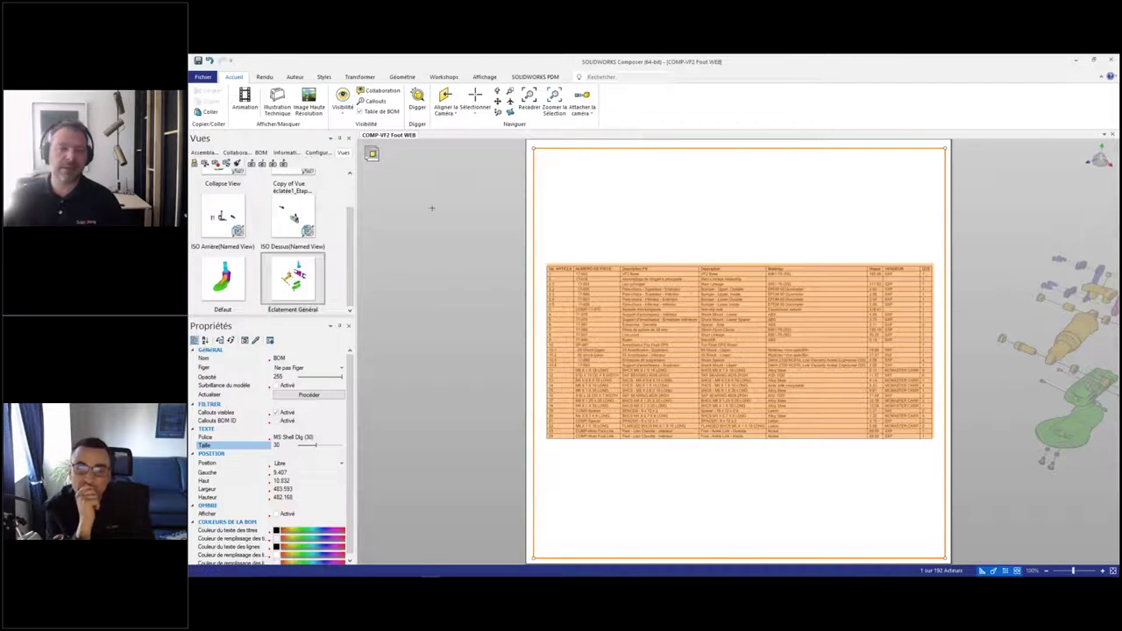
# Step: Remove the Matériau, Masse, VENDEUR and Description columns from the BOM, keeping No. ARTICLE, NUMERO DE PIECE, Description FR and QTE
pyautogui.click(262, 152)
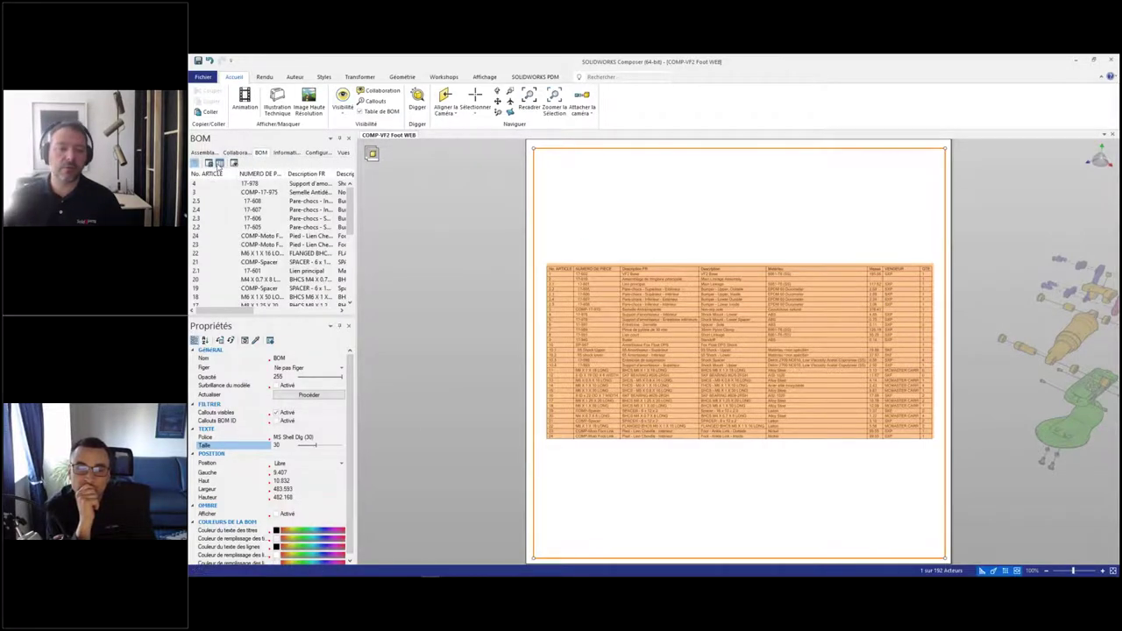
pyautogui.click(220, 163)
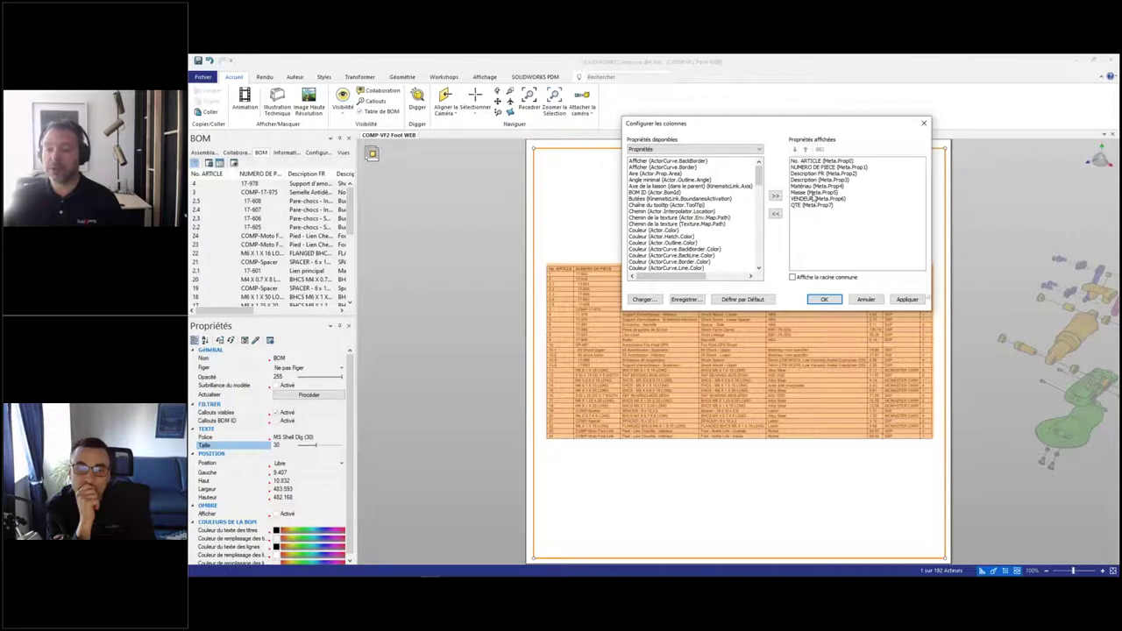
pyautogui.click(810, 187)
pyautogui.click(776, 213)
pyautogui.click(776, 213)
pyautogui.click(776, 214)
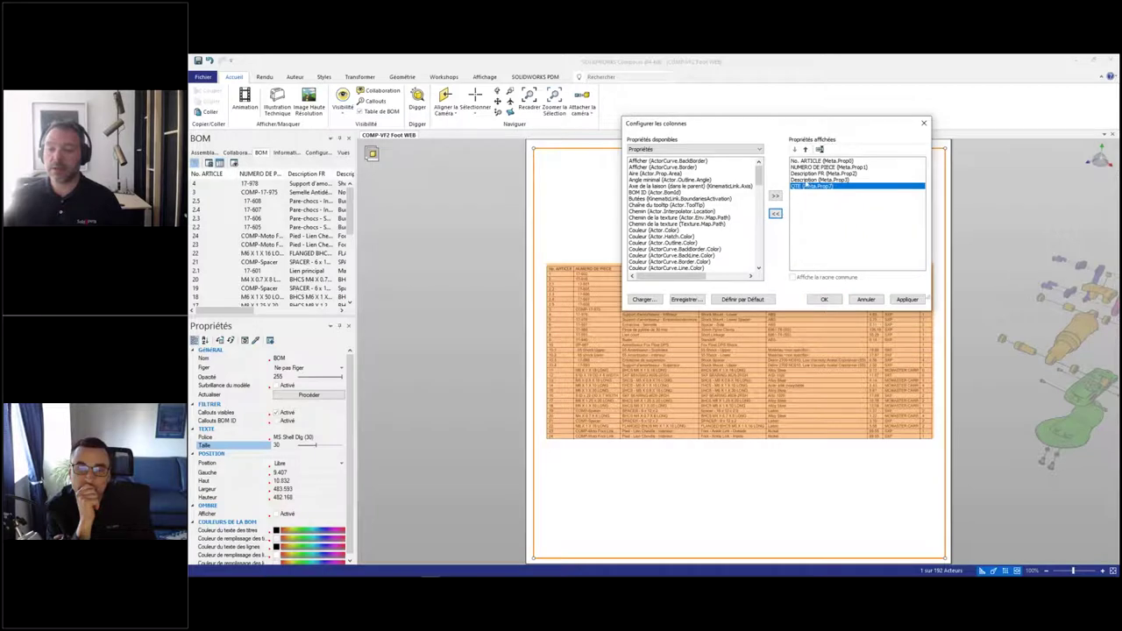
pyautogui.click(805, 180)
pyautogui.click(776, 214)
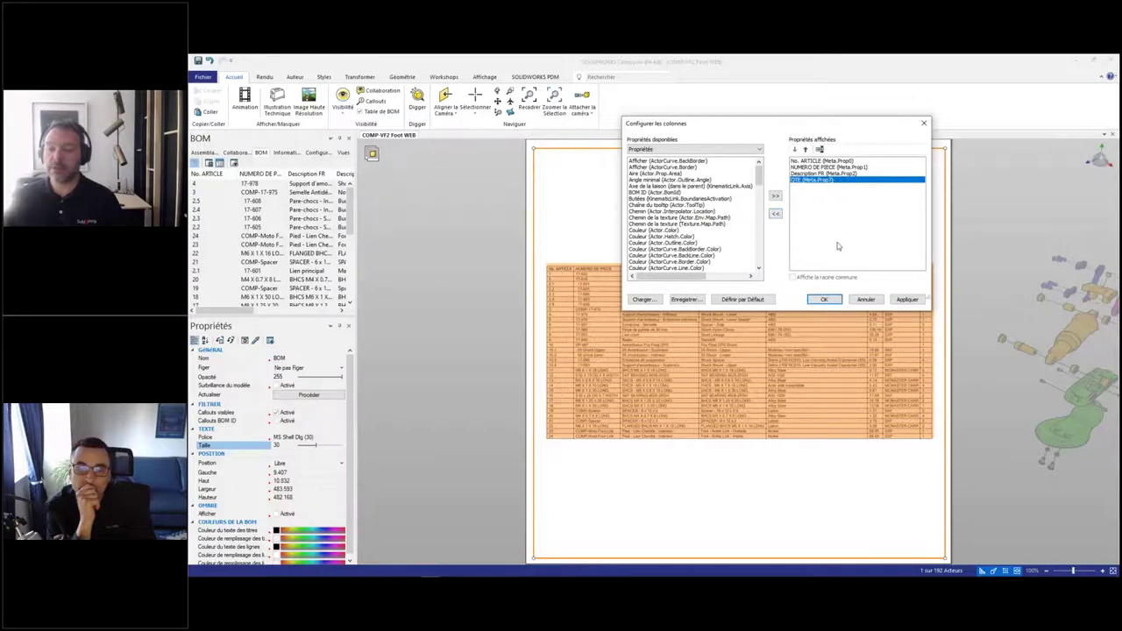
pyautogui.click(908, 300)
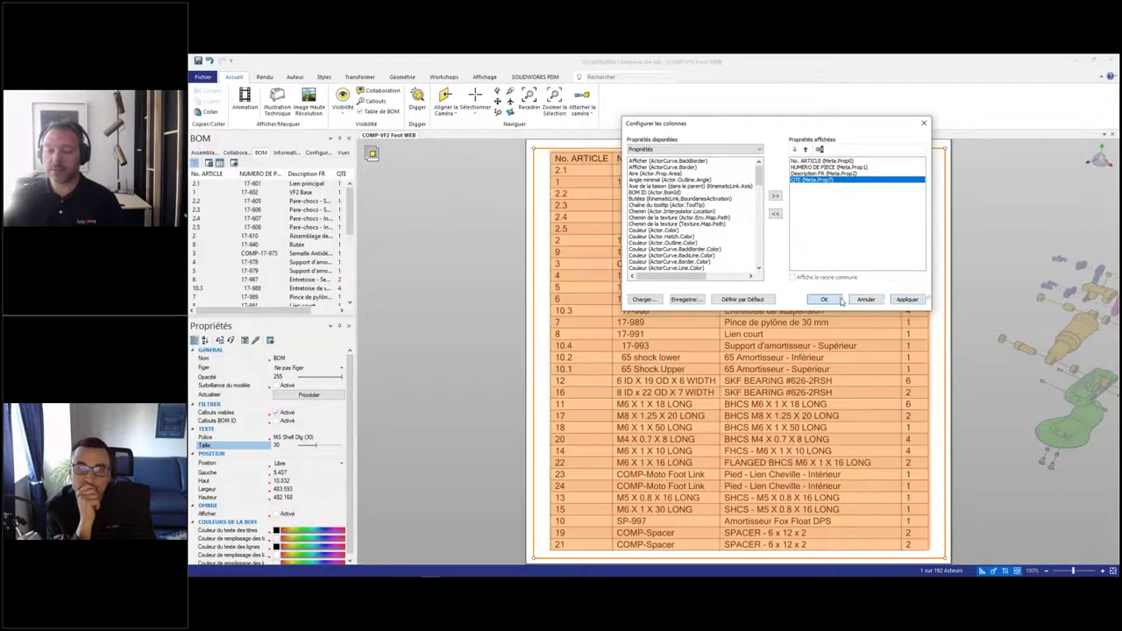
pyautogui.click(840, 300)
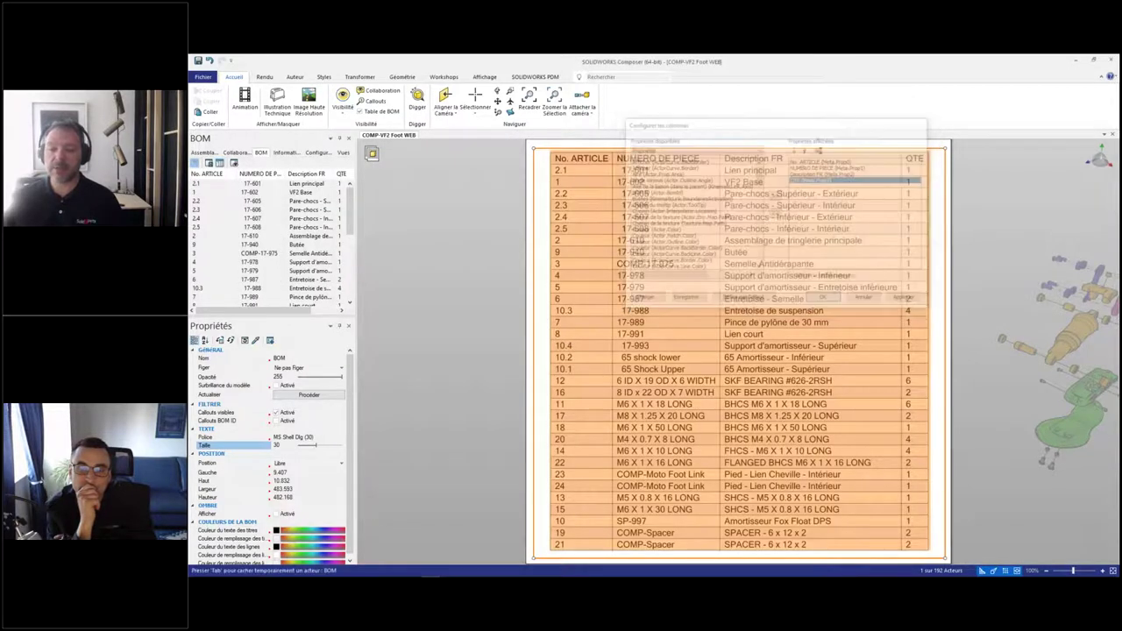
pyautogui.click(495, 284)
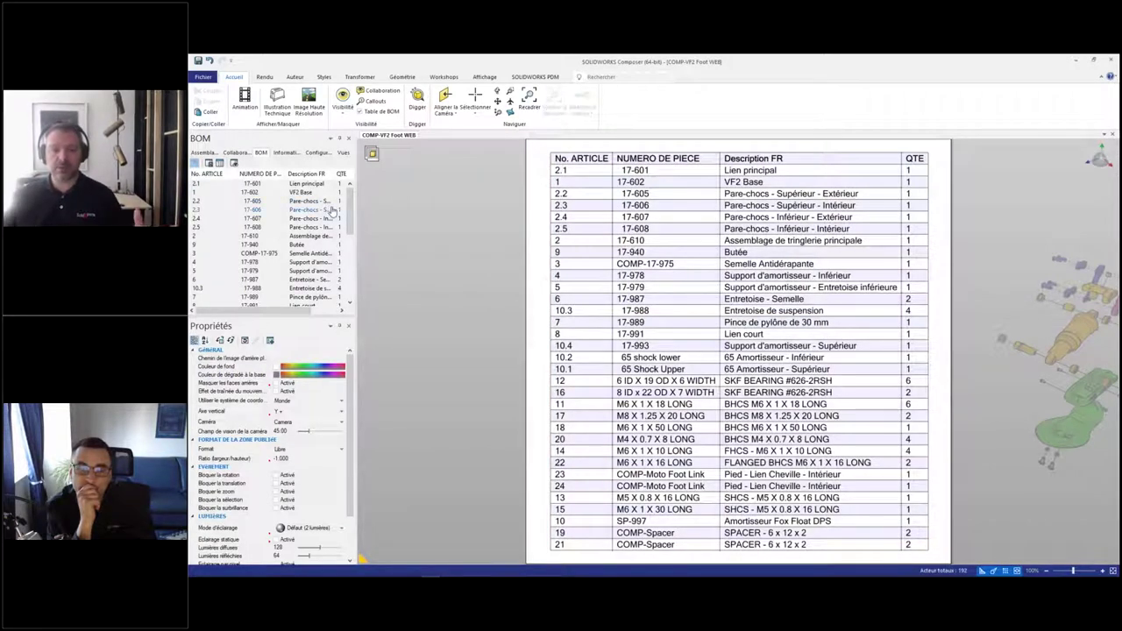
# Step: Save the full-page BOM table as a new view named BOM Général
pyautogui.click(342, 152)
pyautogui.click(198, 166)
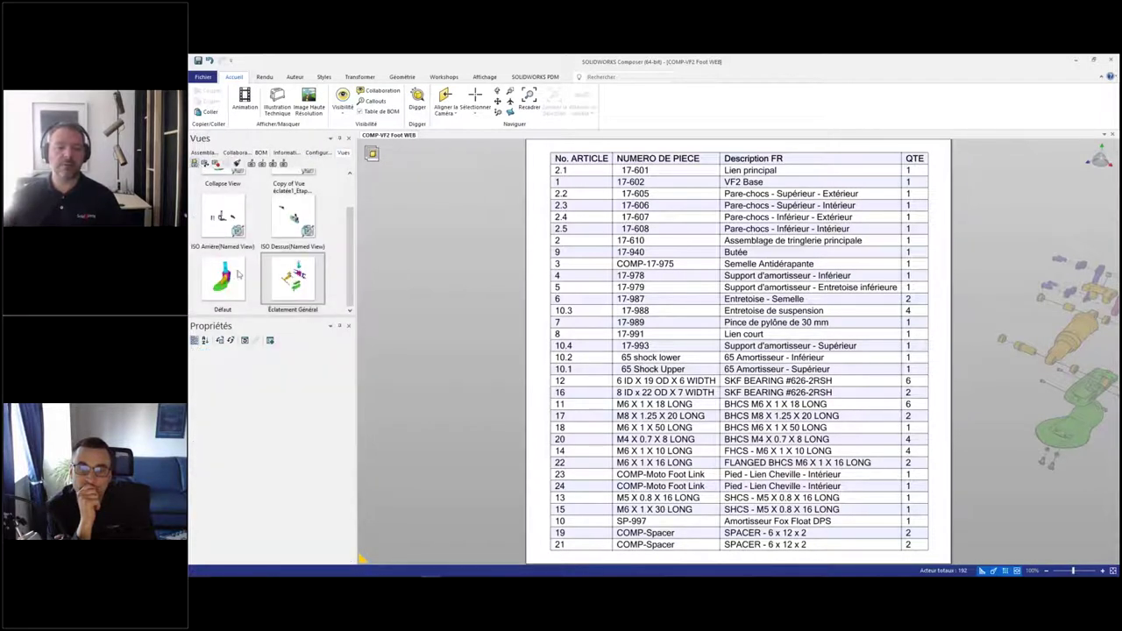
pyautogui.click(223, 312)
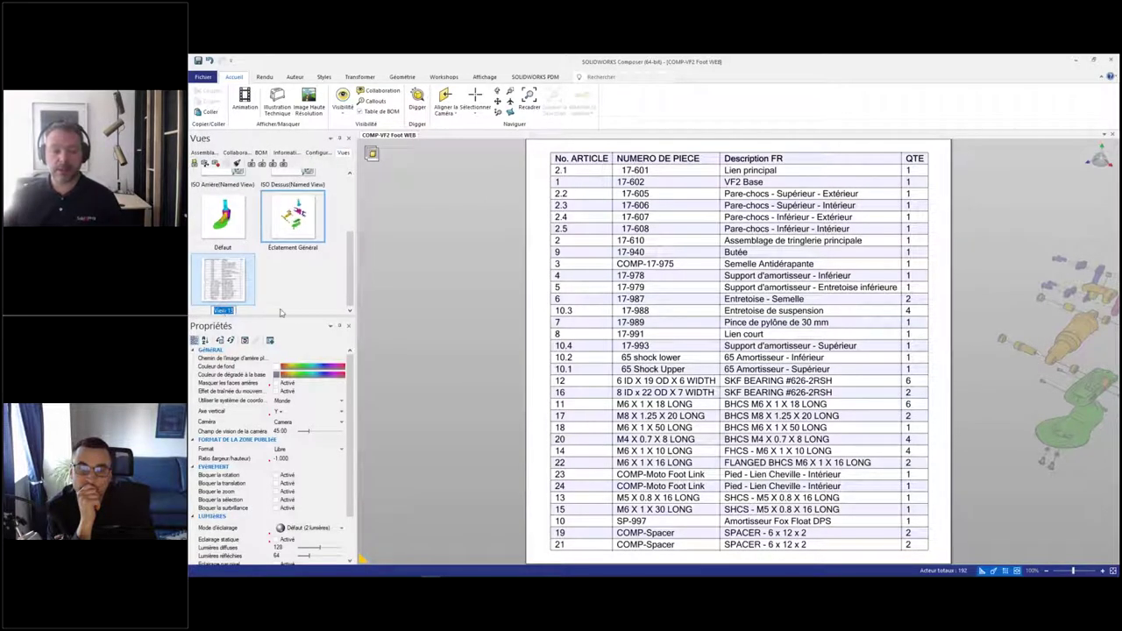
pyautogui.write('BOM Générale')
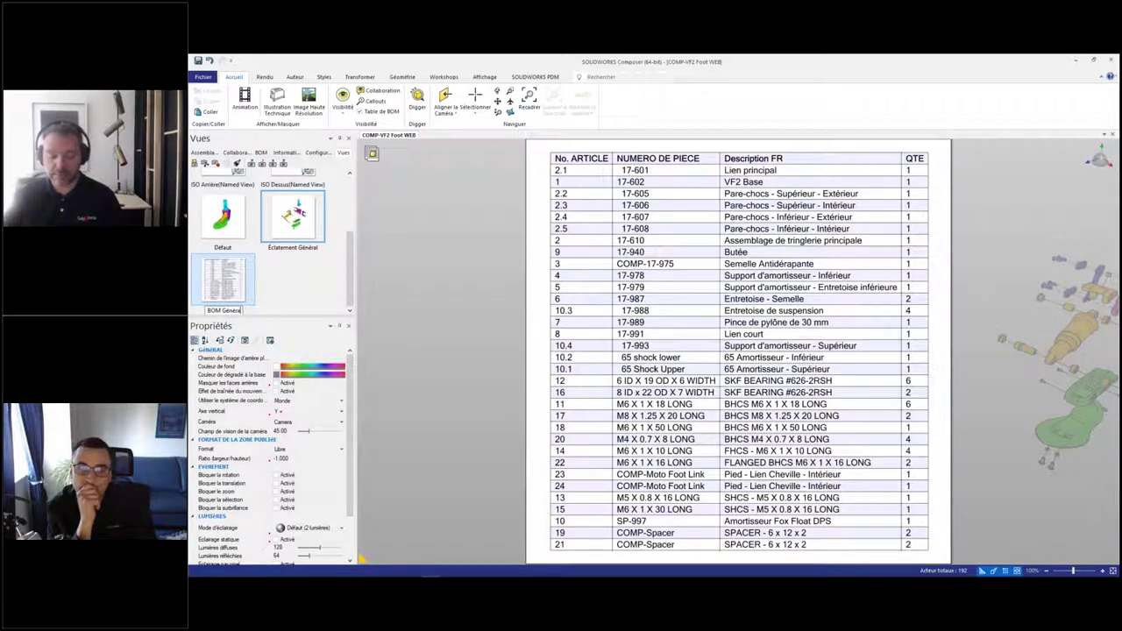
pyautogui.click(433, 268)
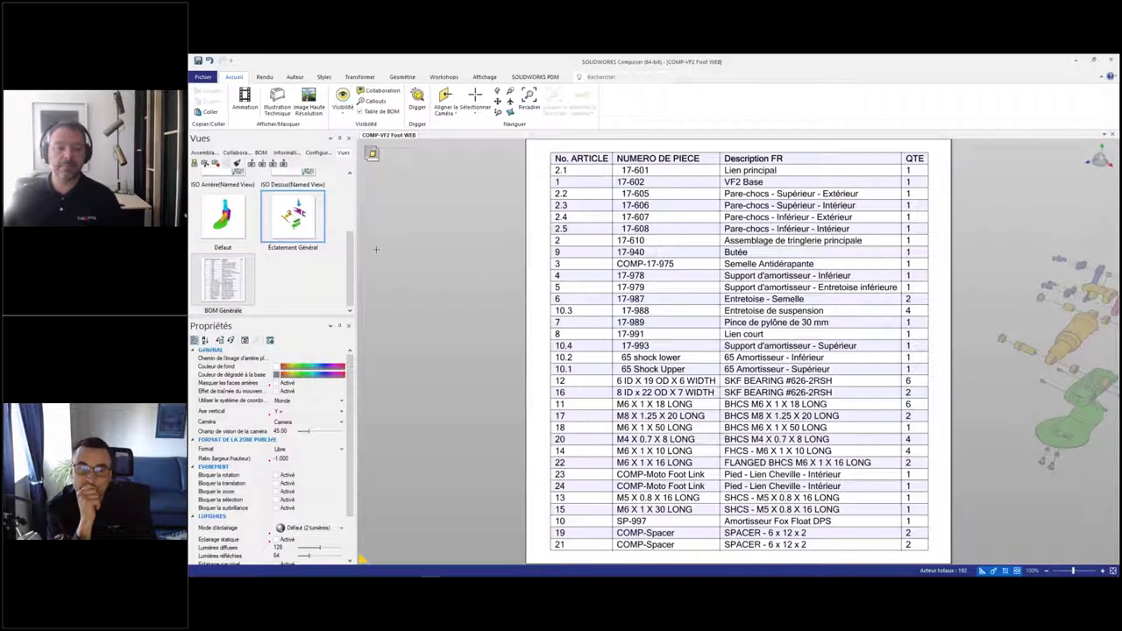
pyautogui.click(238, 313)
pyautogui.click(242, 311)
pyautogui.press('BackSpace')
pyautogui.press('Return')
# Step: Recall the Éclatement Général view, select its polylines, and display the BOM table through the BOM workshop
pyautogui.click(295, 230)
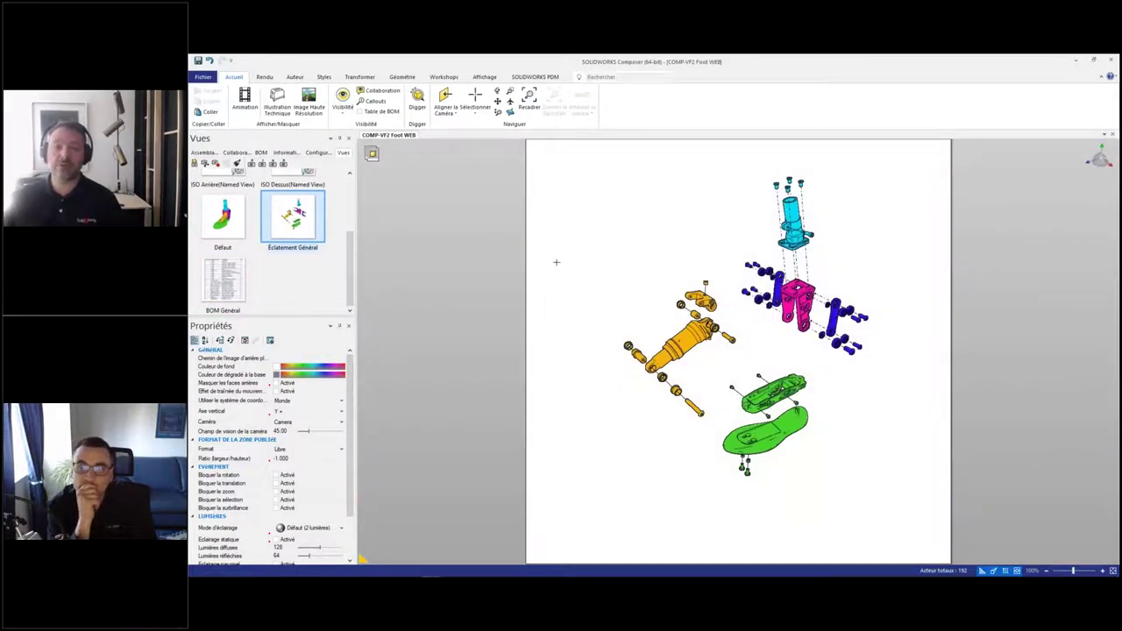
pyautogui.moveTo(560, 157); pyautogui.dragTo(924, 488)
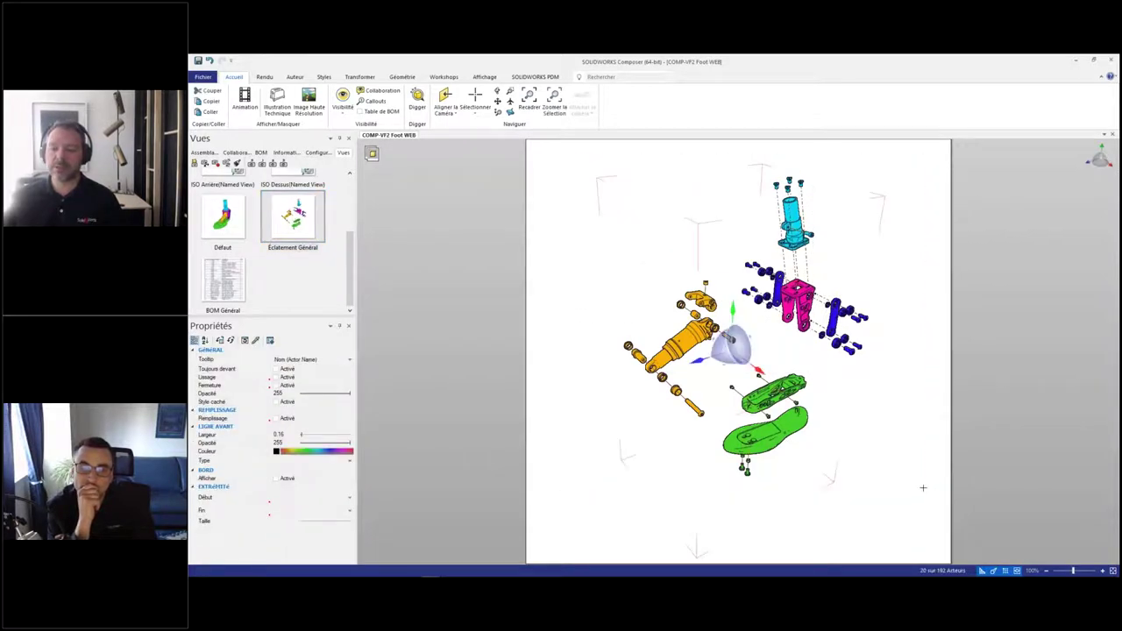
pyautogui.click(260, 153)
pyautogui.click(233, 164)
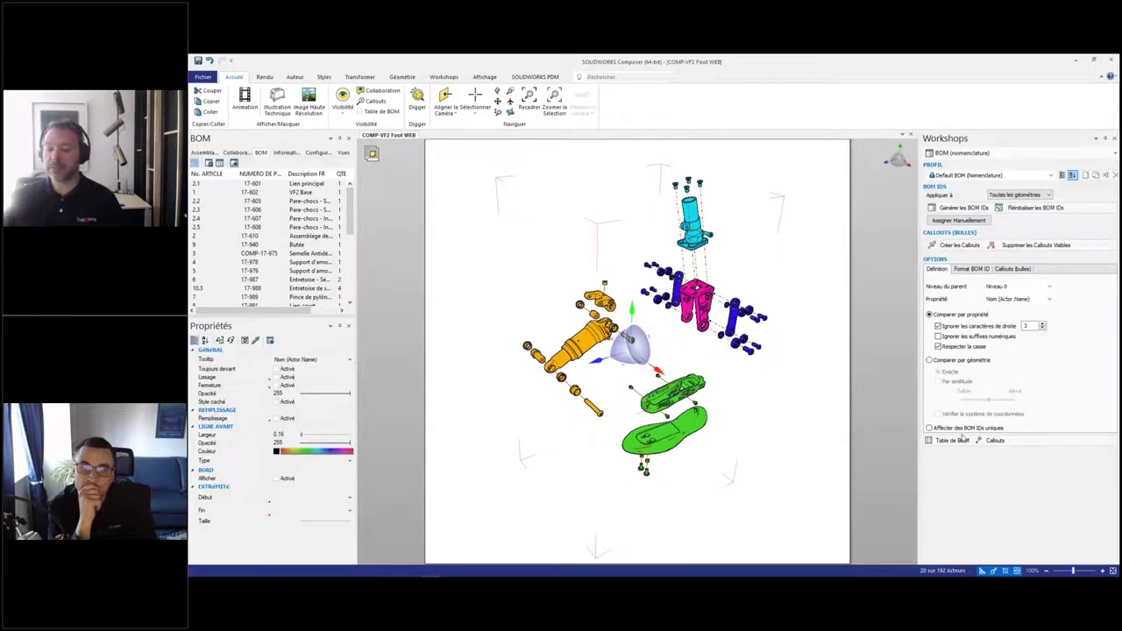
pyautogui.click(960, 439)
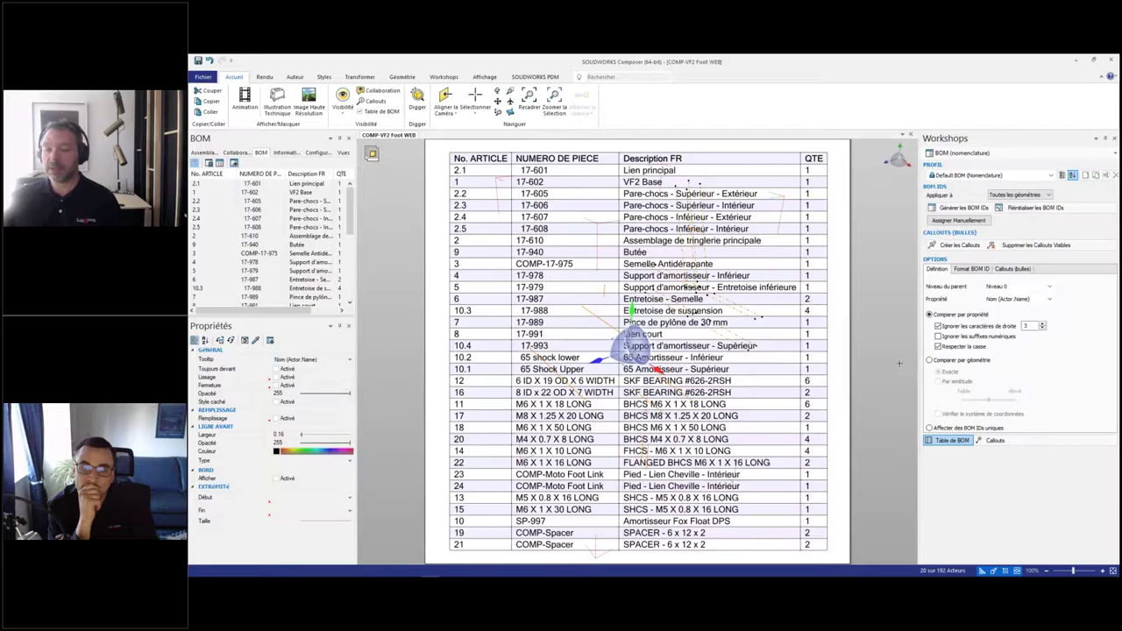
# Step: Move the BOM table off the page, clear of the exploded assembly
pyautogui.scroll(-2, 761, 345)
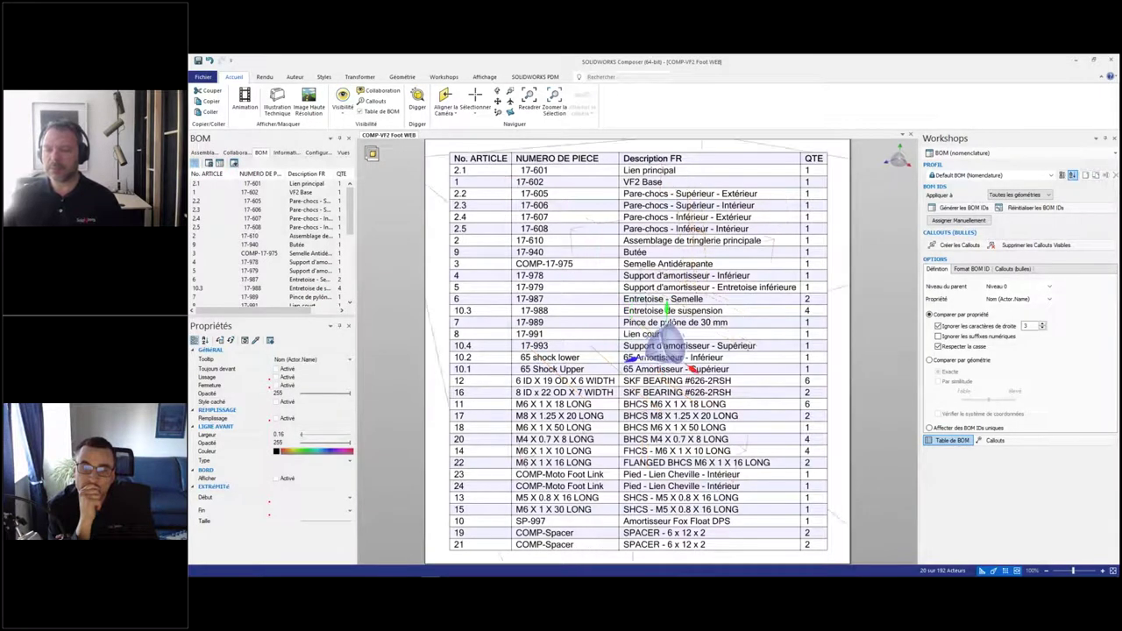
pyautogui.click(473, 182)
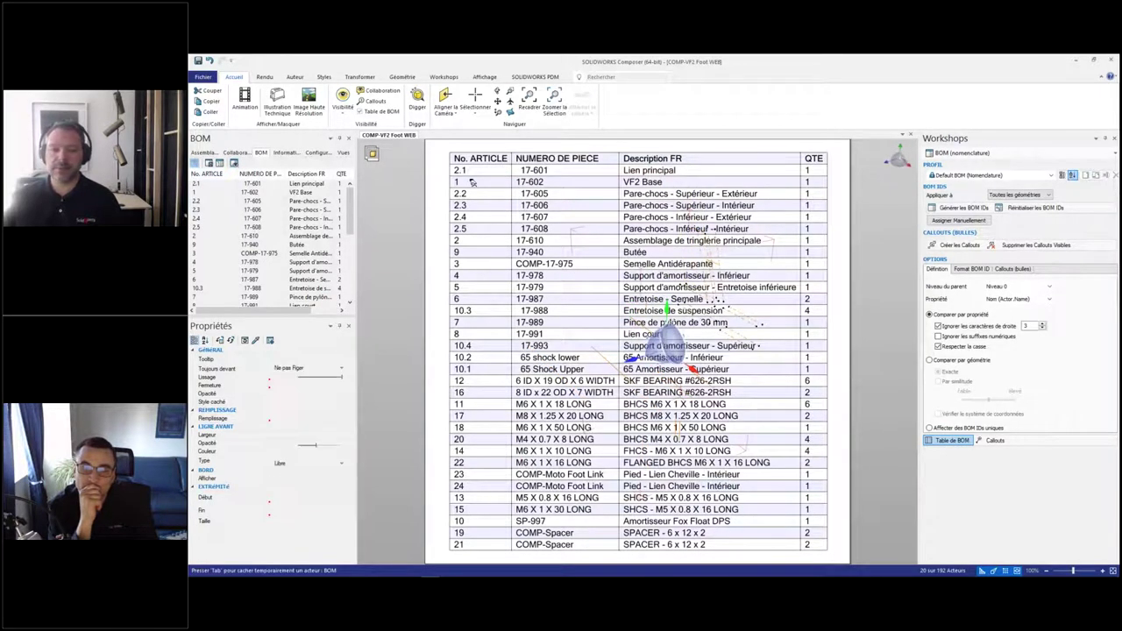
pyautogui.click(472, 182)
pyautogui.moveTo(472, 182); pyautogui.dragTo(818, 226)
pyautogui.moveTo(835, 169); pyautogui.dragTo(872, 200)
pyautogui.click(701, 200)
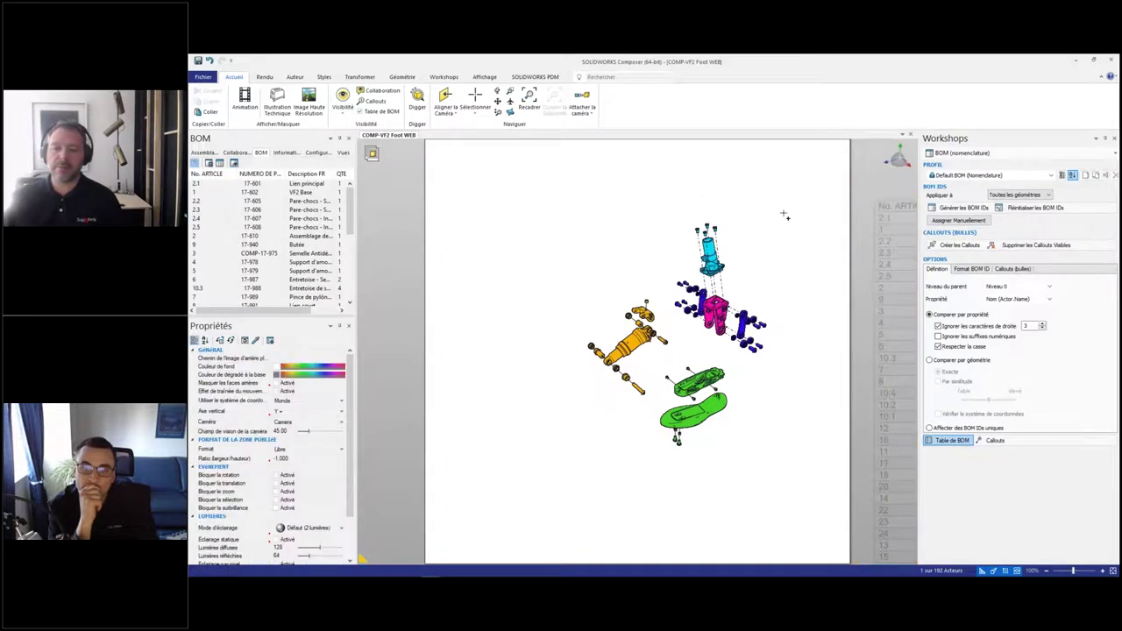
# Step: Select all the visible parts of the exploded assembly and create their BOM callouts
pyautogui.moveTo(695, 188); pyautogui.dragTo(662, 180, button='middle')
pyautogui.click(500, 103)
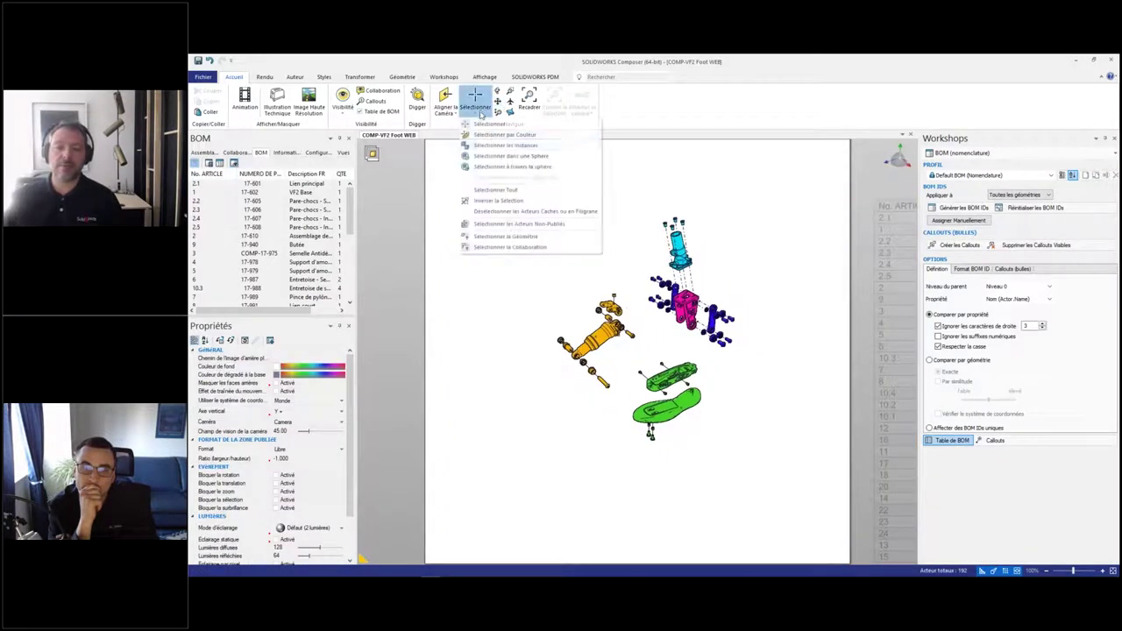
pyautogui.click(505, 202)
pyautogui.moveTo(505, 203); pyautogui.dragTo(807, 472)
pyautogui.scroll(2, 752, 321)
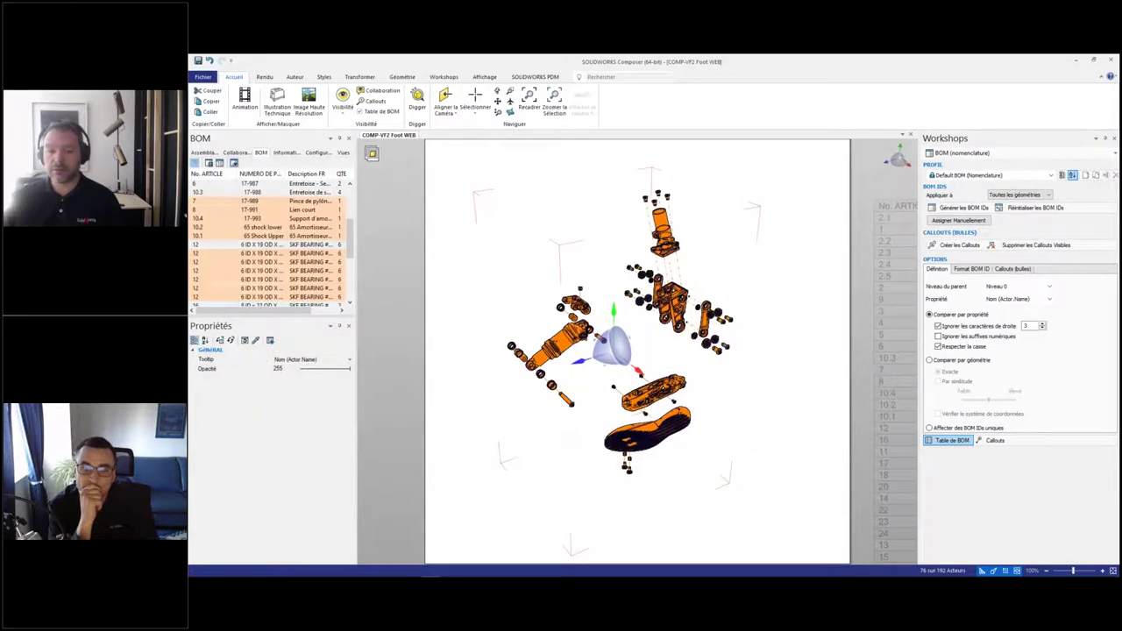
pyautogui.moveTo(745, 332); pyautogui.dragTo(743, 328, button='middle')
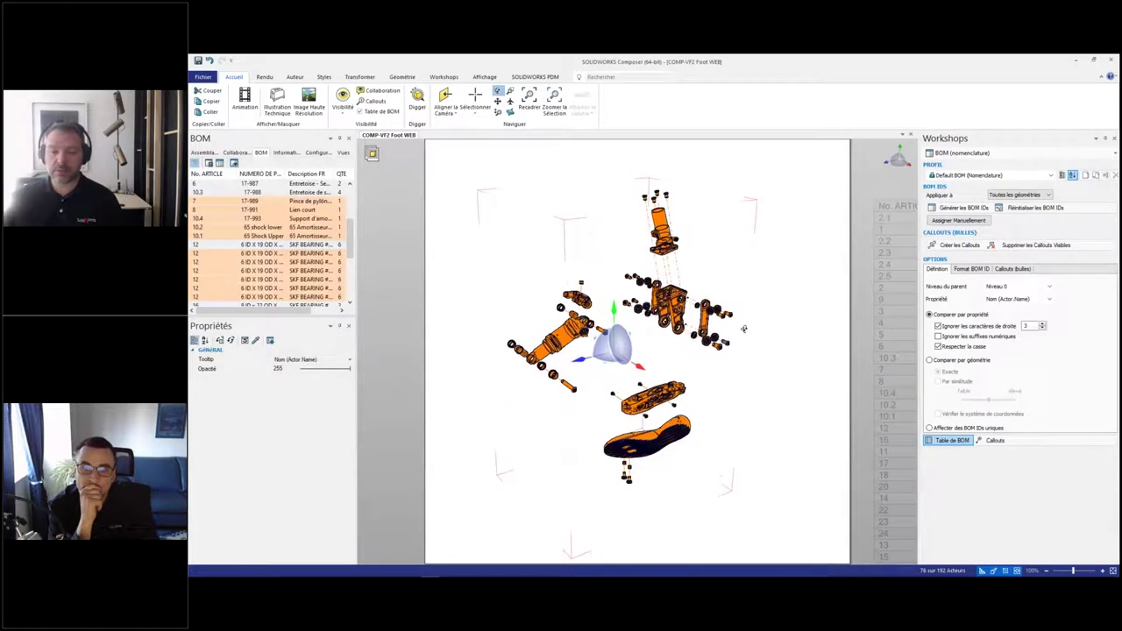
pyautogui.click(958, 245)
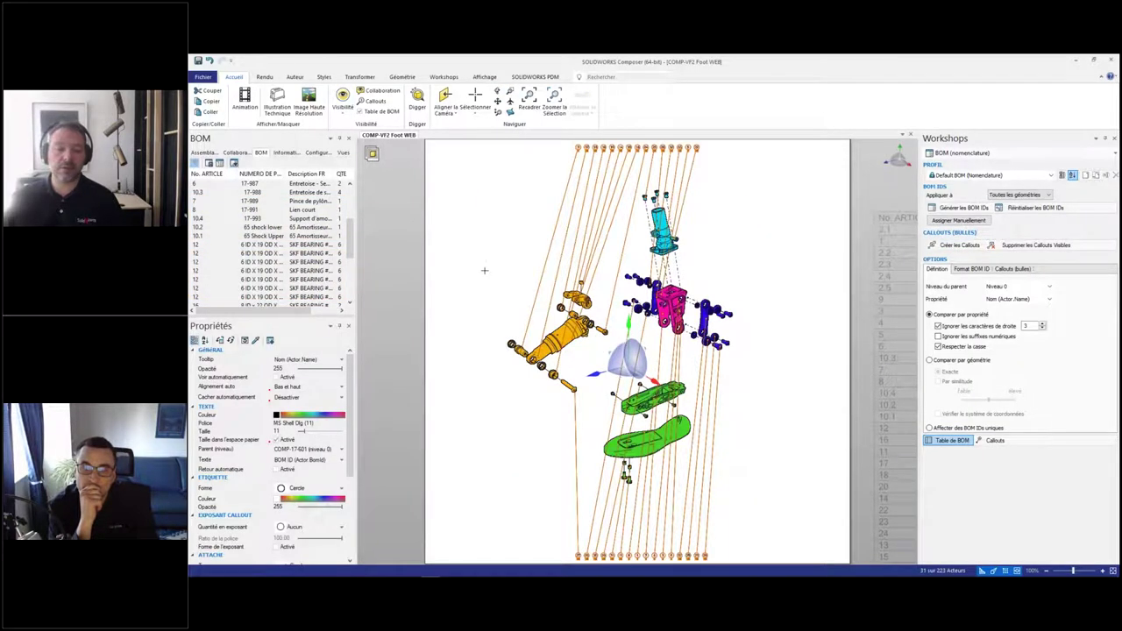
# Step: Set the new callouts' automatic alignment to Périmétrique and apply the 1-Bulle Orange style to them
pyautogui.click(309, 387)
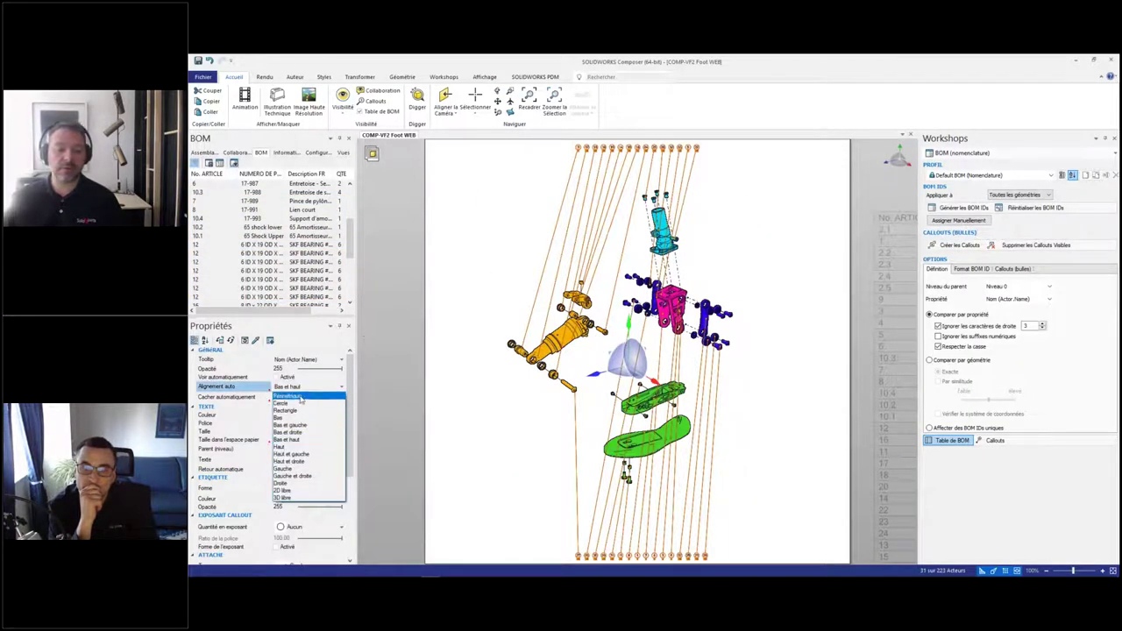
pyautogui.click(301, 398)
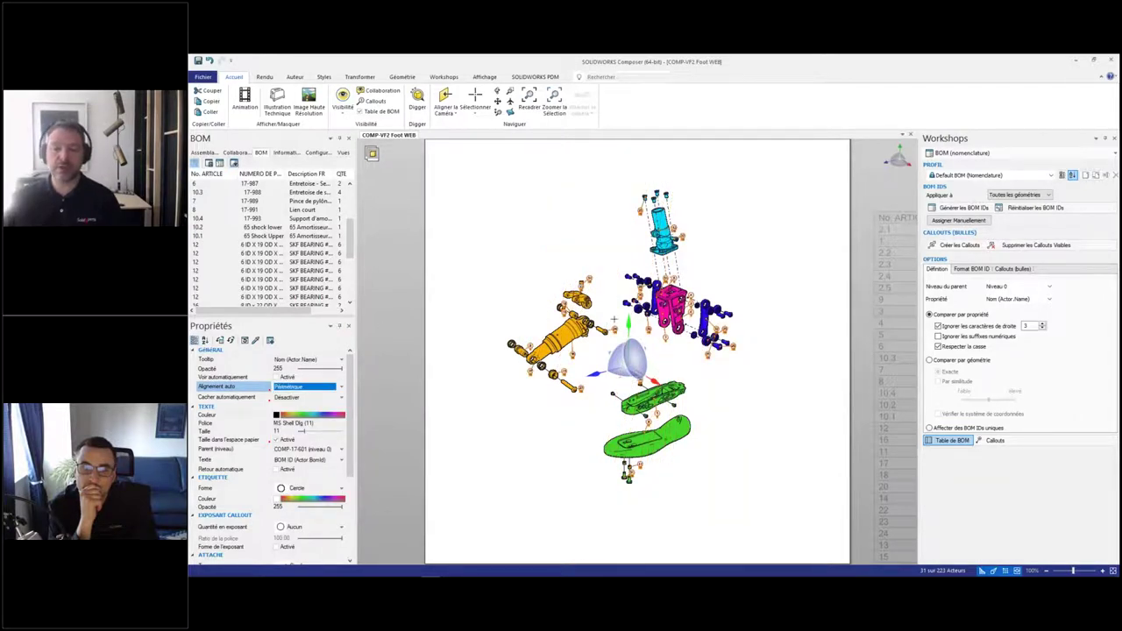
pyautogui.scroll(2, 613, 319)
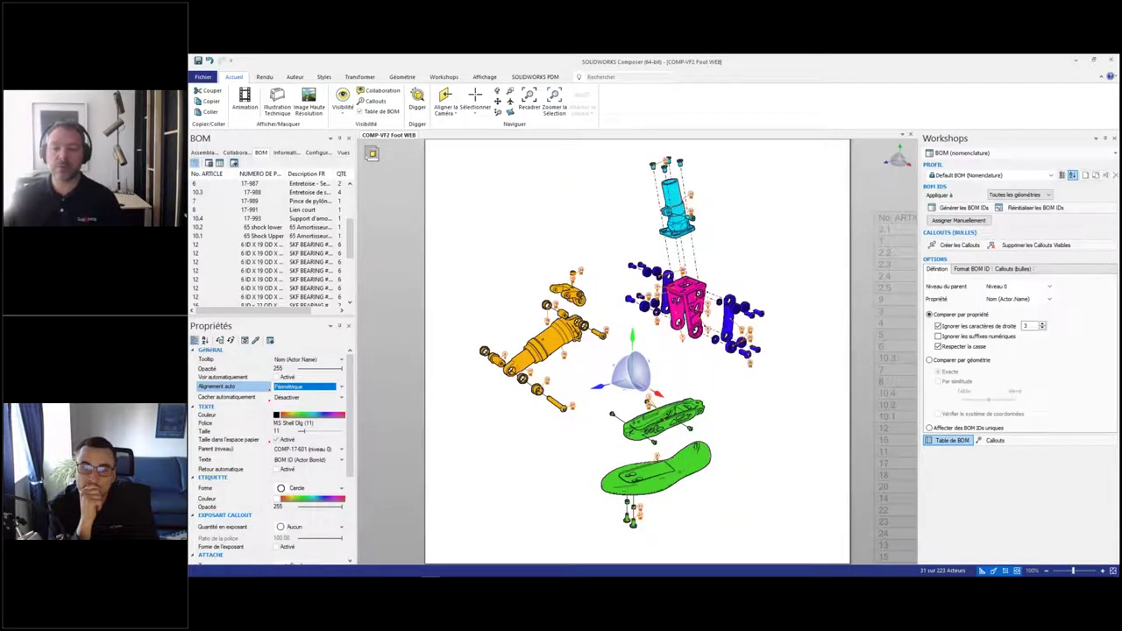
pyautogui.click(325, 77)
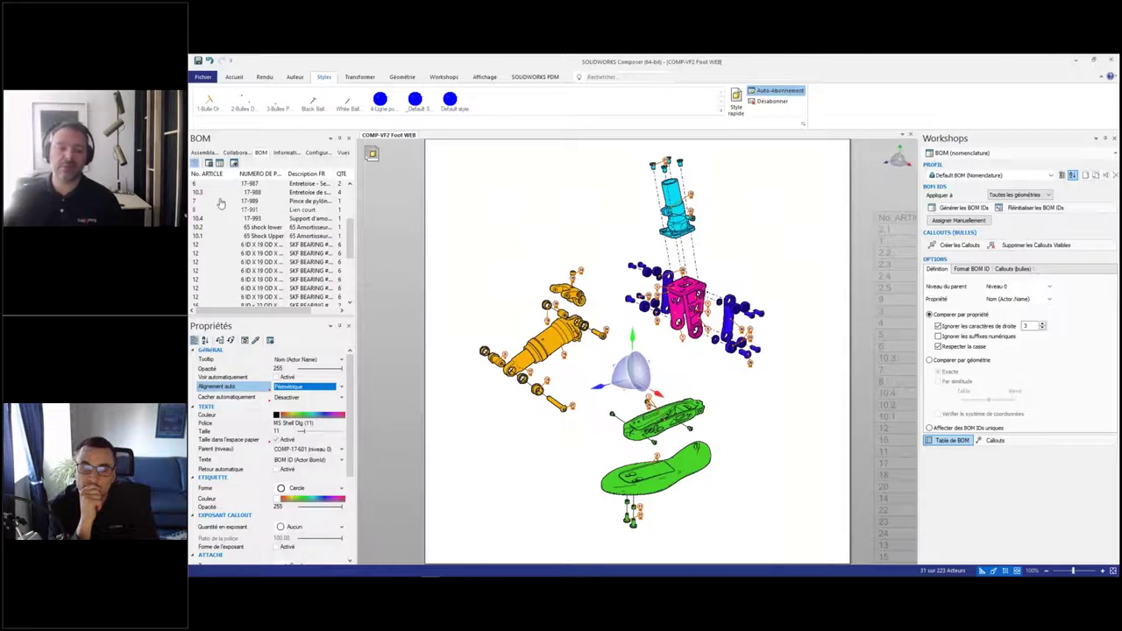
pyautogui.click(208, 107)
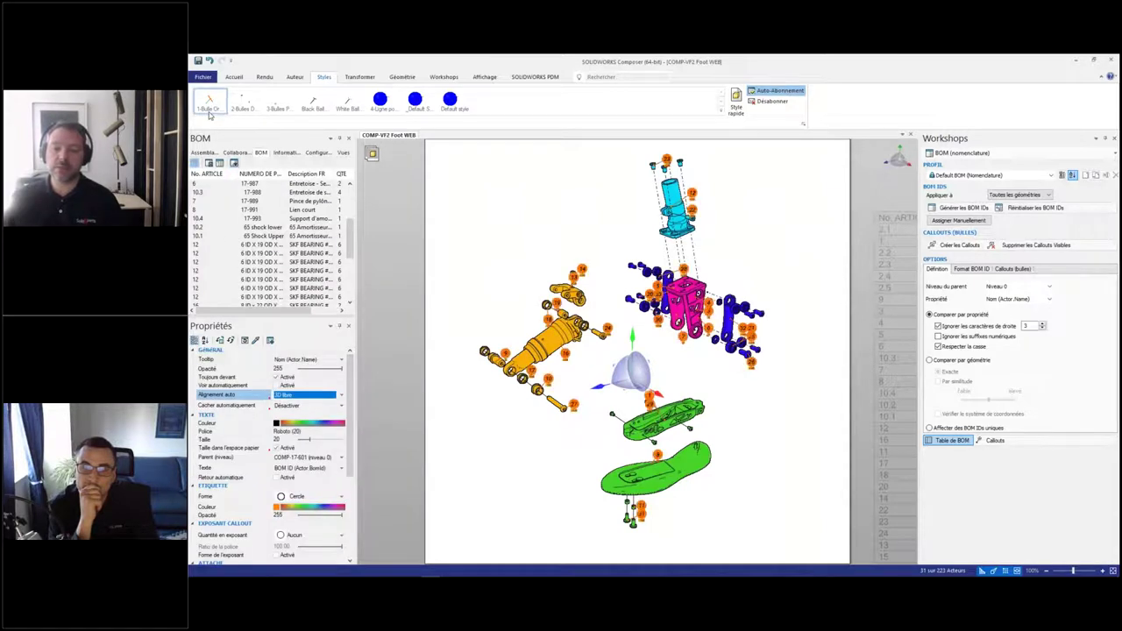
pyautogui.click(485, 291)
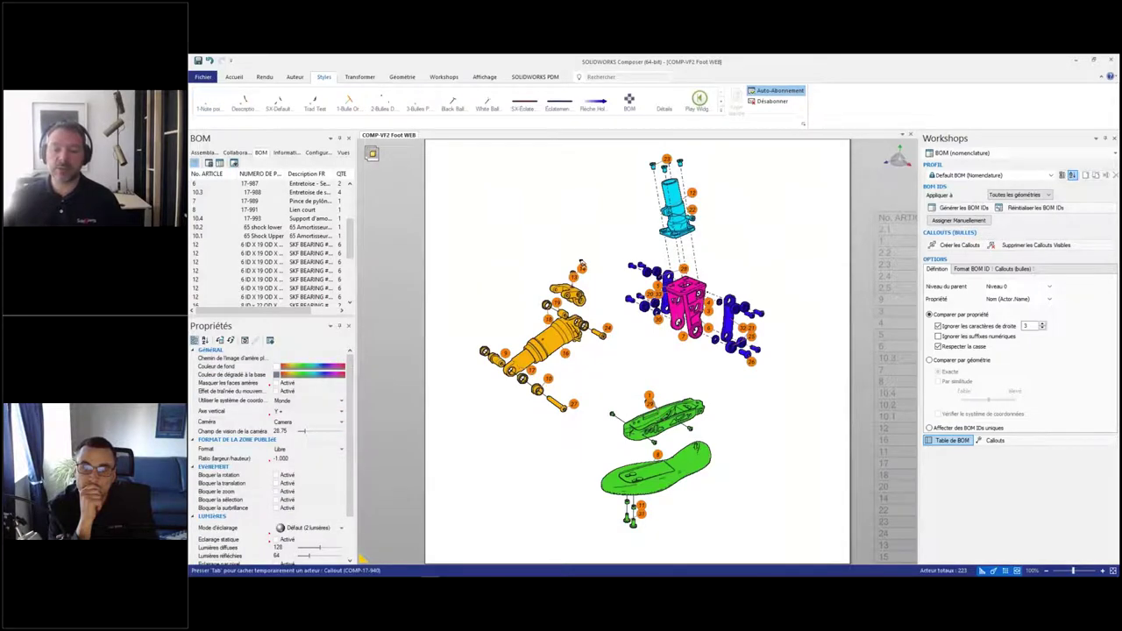
# Step: Move the callouts of the small orange stop and the short orange link apart, and try to reattach the stop's callout
pyautogui.click(582, 264)
pyautogui.click(525, 265)
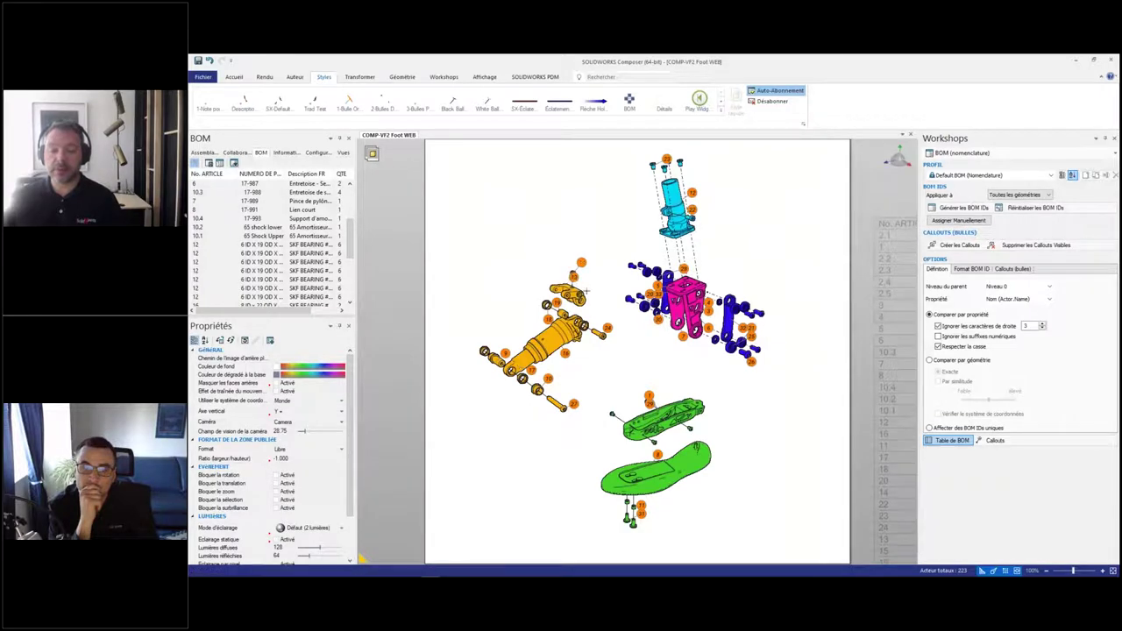
pyautogui.scroll(5, 572, 263)
pyautogui.click(559, 245)
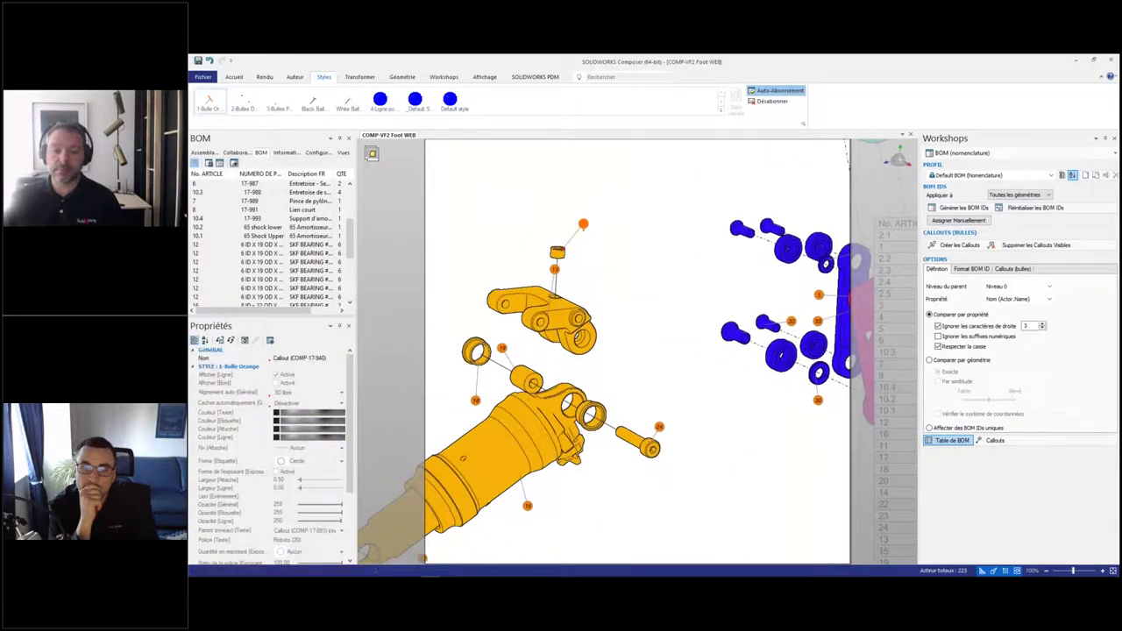
pyautogui.click(553, 254)
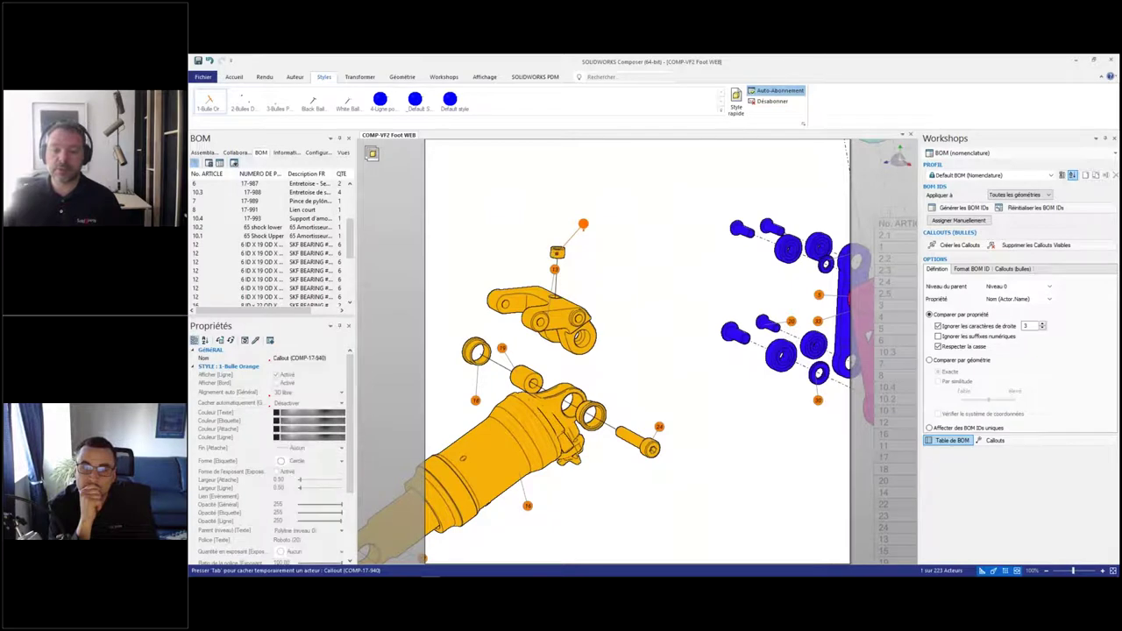
pyautogui.moveTo(554, 268); pyautogui.dragTo(526, 260)
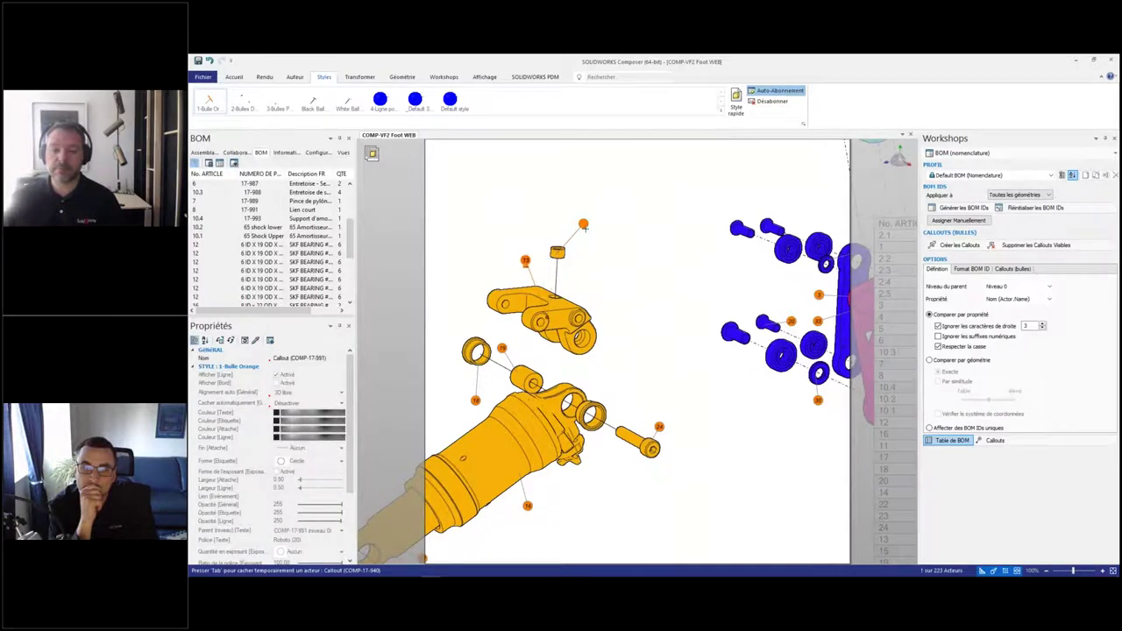
# Step: Replace the orange stop's callout with a new one placed above the part, in the 1-Bulle Orange style
pyautogui.press('Delete')
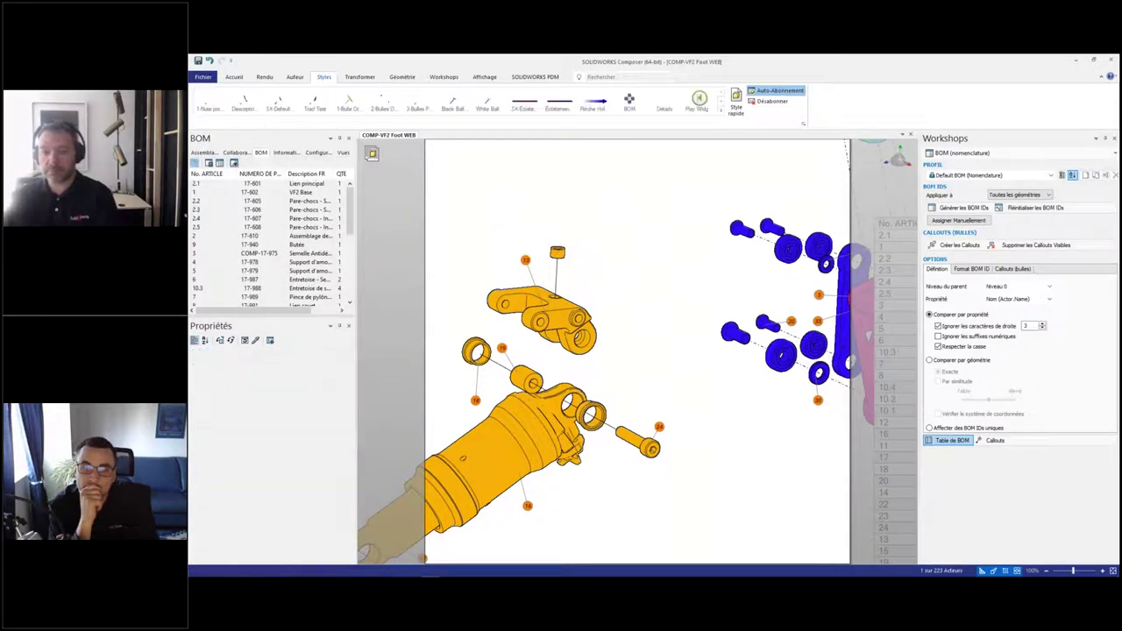
pyautogui.click(961, 245)
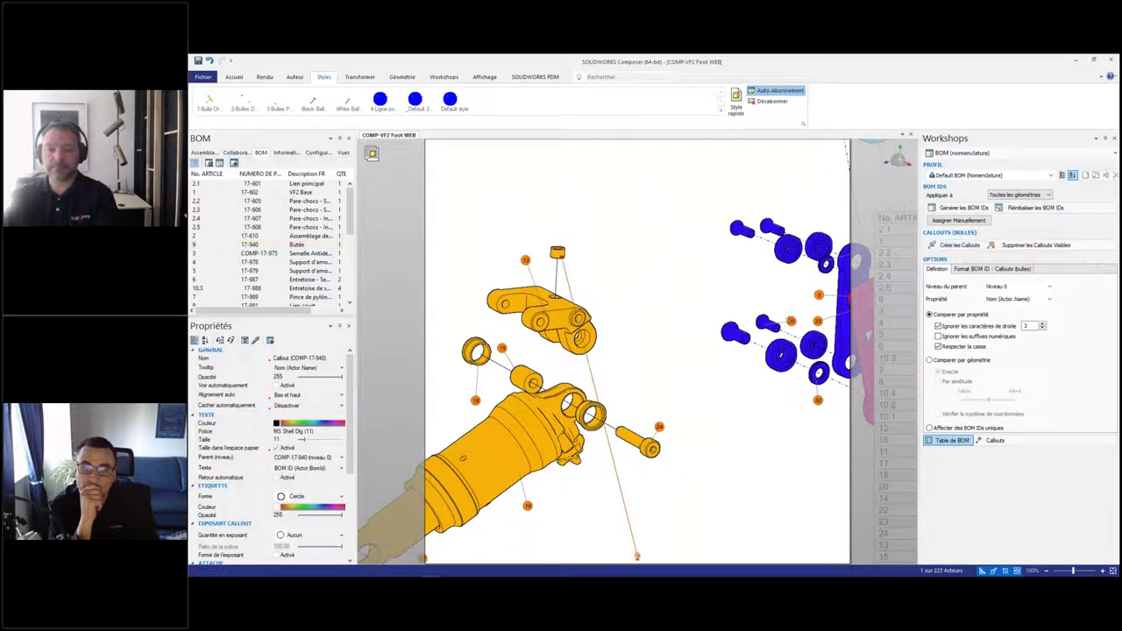
pyautogui.moveTo(639, 556); pyautogui.dragTo(574, 228)
pyautogui.click(210, 103)
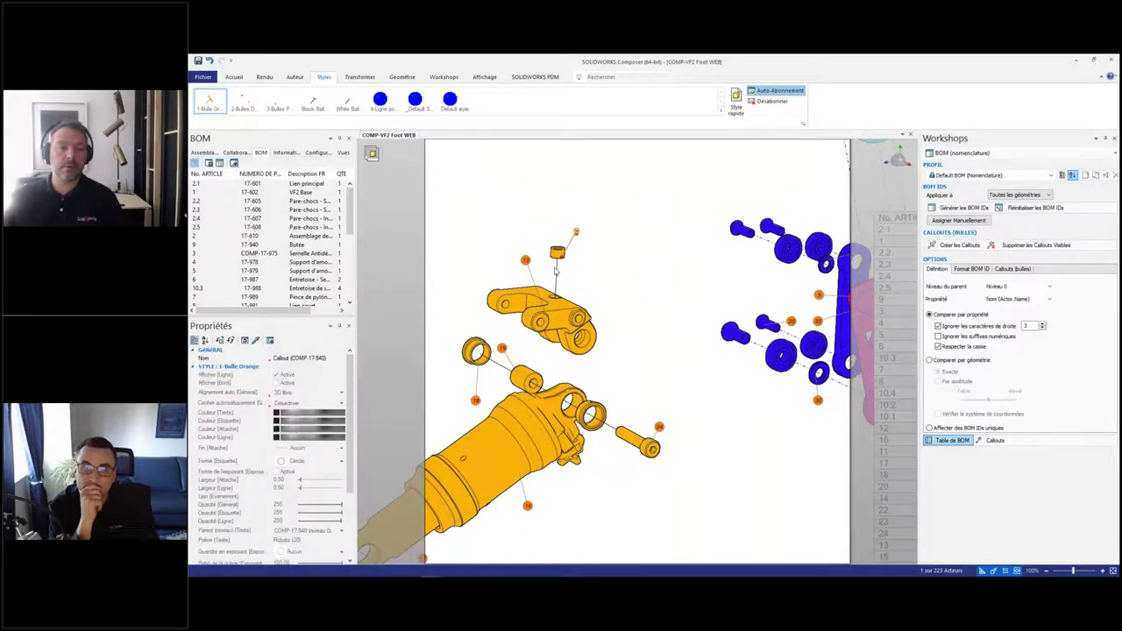
pyautogui.click(613, 343)
# Step: Spread out the overlapping callouts around the first blue bumper's hardware, the magenta bracket and the upper green foot plate
pyautogui.scroll(-5, 613, 342)
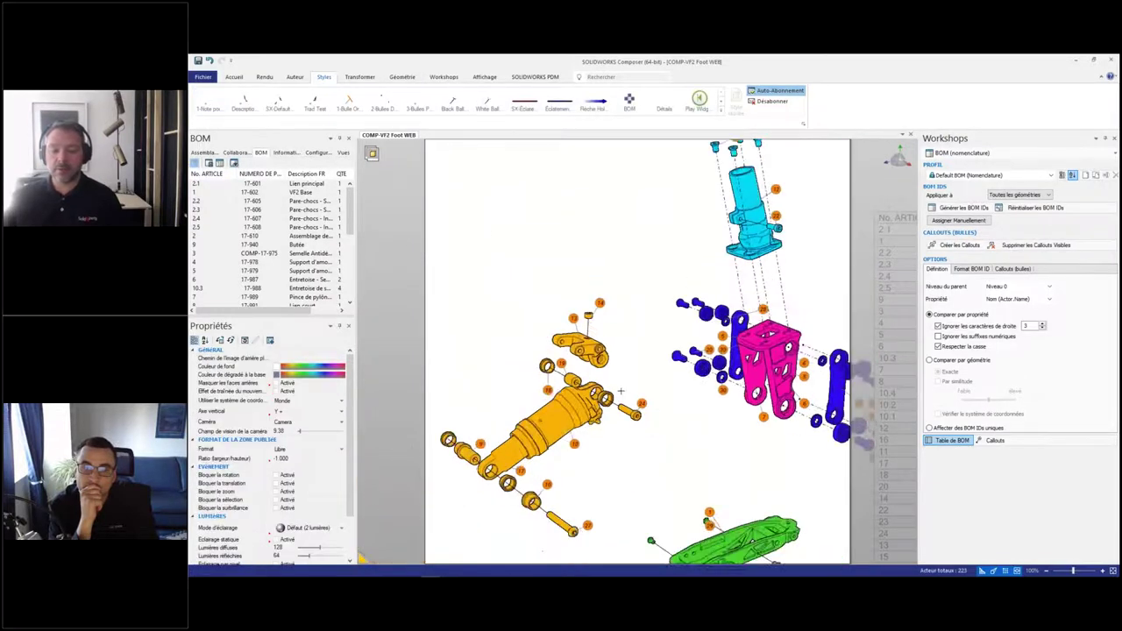
pyautogui.moveTo(630, 376); pyautogui.dragTo(607, 354, button='middle')
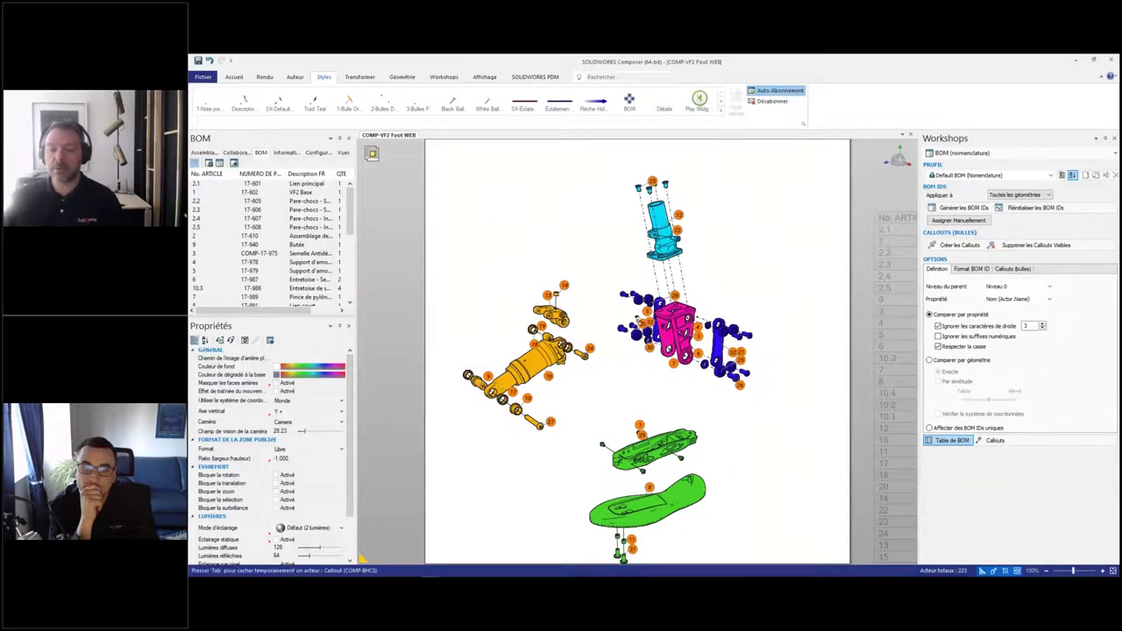
pyautogui.click(620, 307)
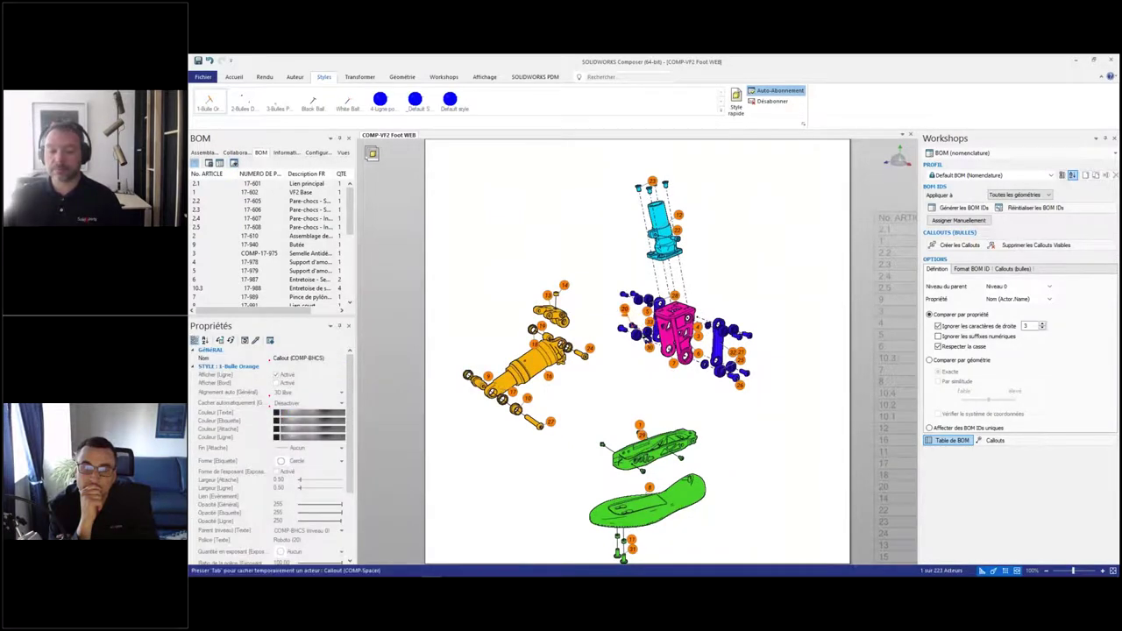
pyautogui.click(642, 351)
pyautogui.click(668, 370)
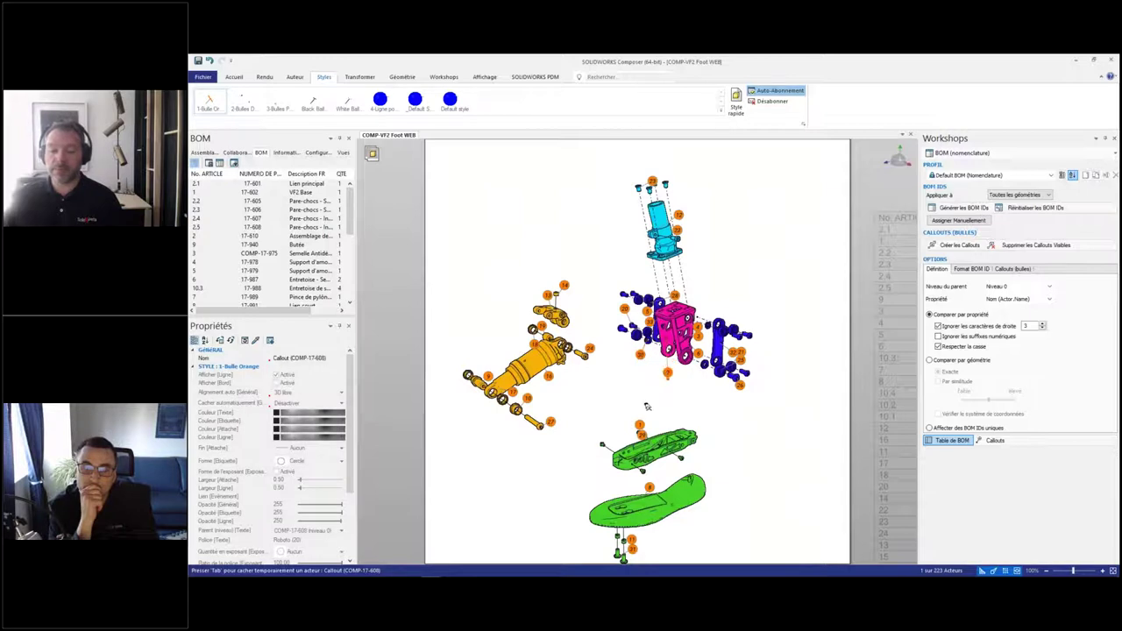
pyautogui.moveTo(639, 419)
pyautogui.mouseDown()
pyautogui.moveTo(662, 415)
pyautogui.moveTo(640, 419)
pyautogui.mouseUp()
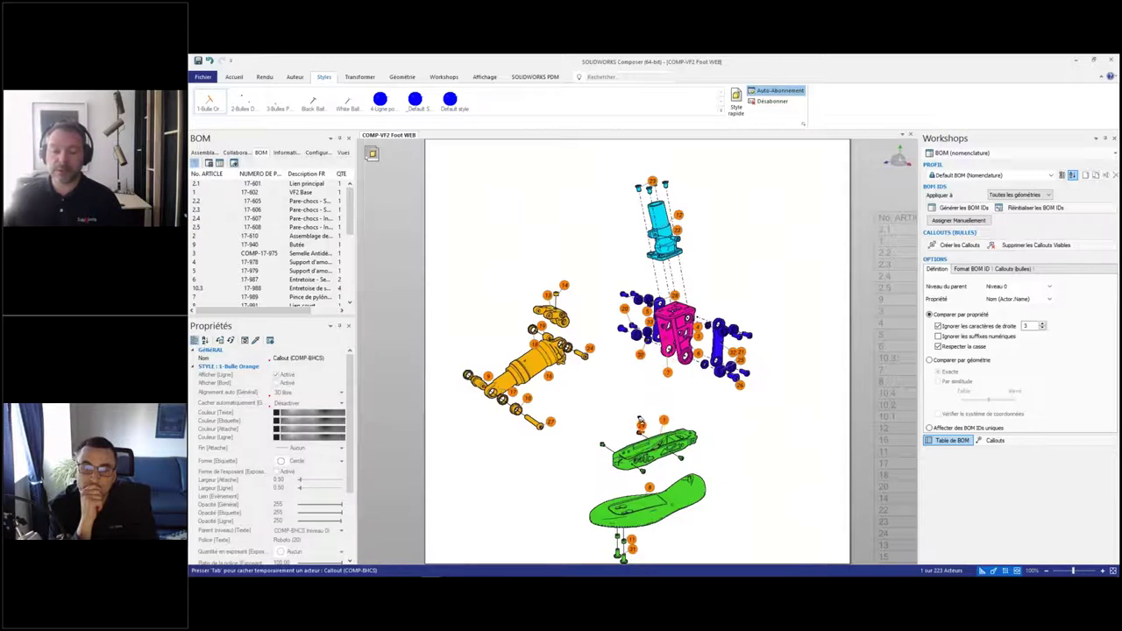
# Step: Move the callouts of the second blue bumper's hardware, the cyan pylon clamp and its top screws clear of the parts
pyautogui.moveTo(728, 386)
pyautogui.mouseDown(button='middle')
pyautogui.moveTo(727, 359)
pyautogui.moveTo(726, 369)
pyautogui.mouseUp(button='middle')
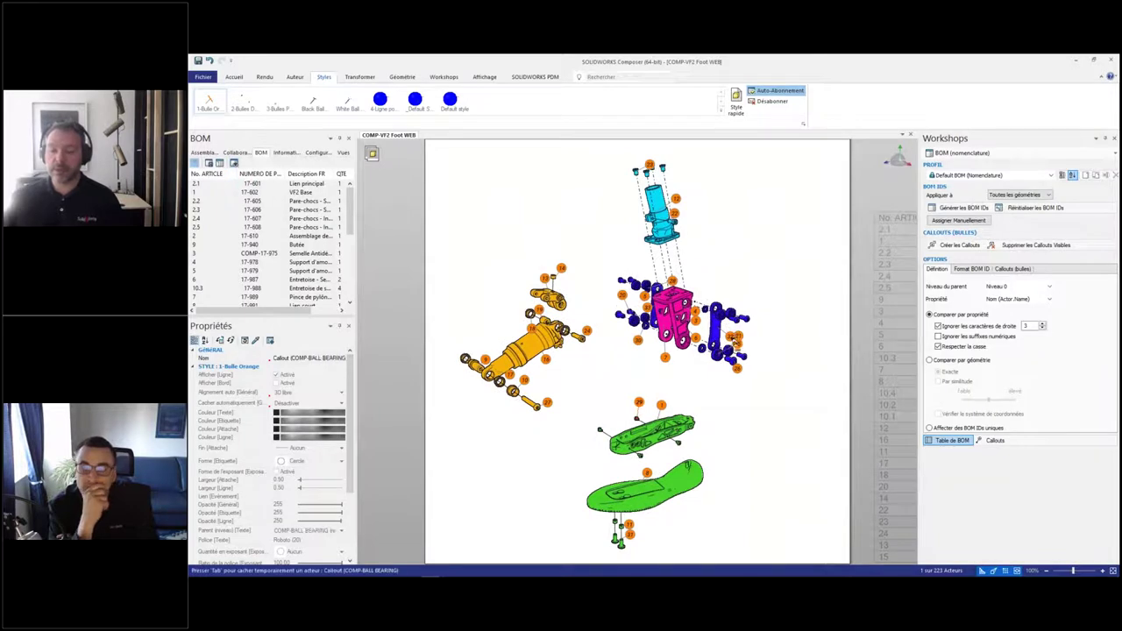
pyautogui.click(717, 370)
pyautogui.click(741, 334)
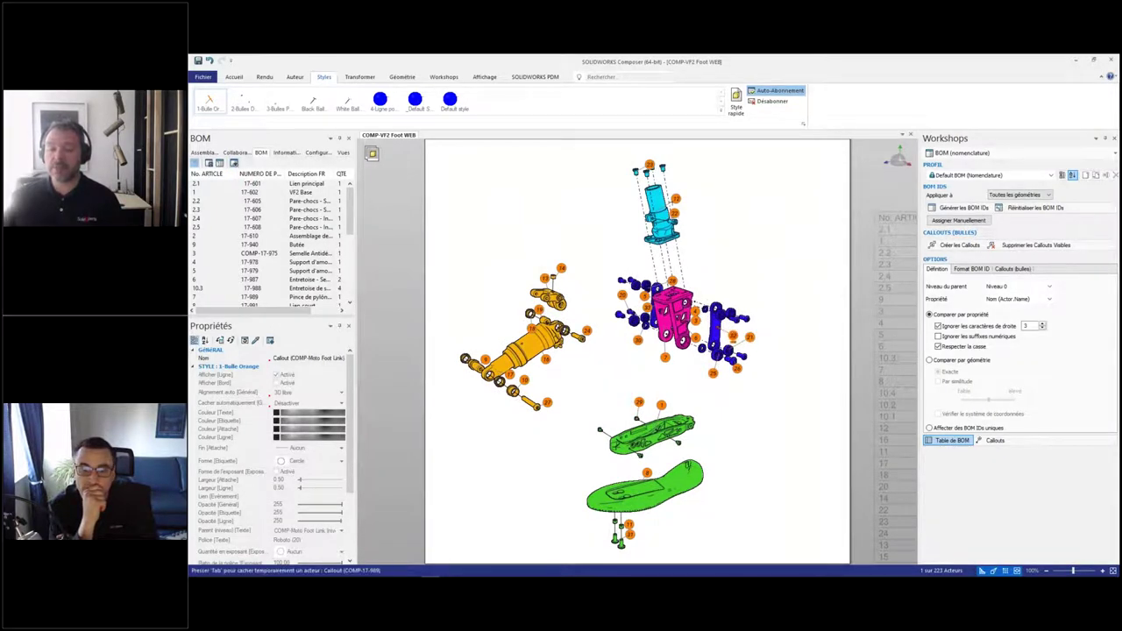
pyautogui.click(673, 209)
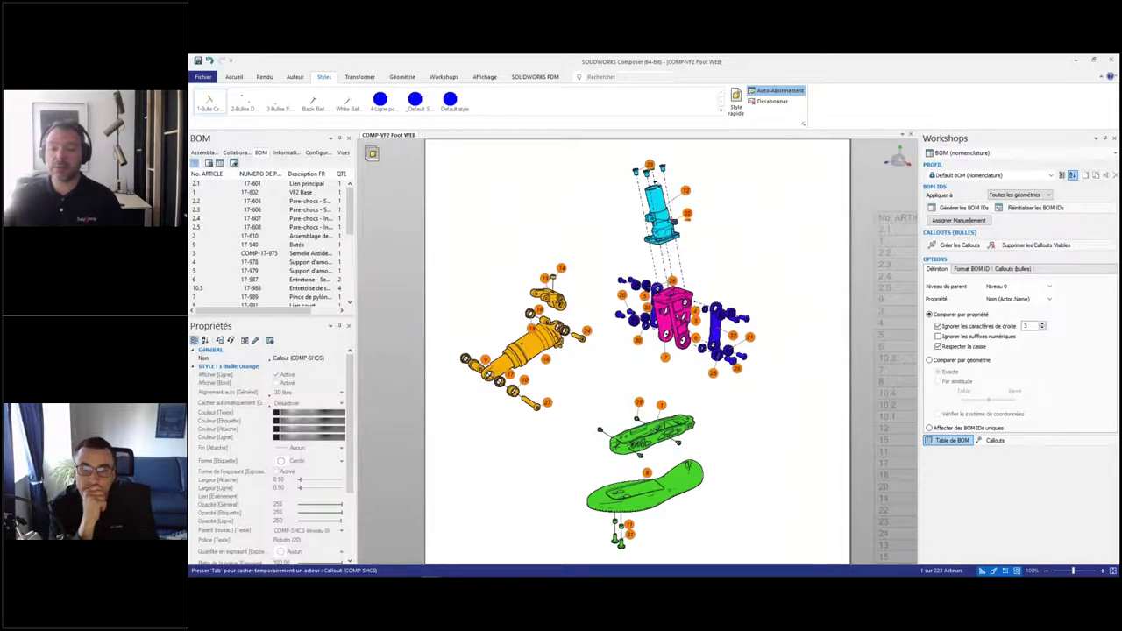
pyautogui.click(613, 154)
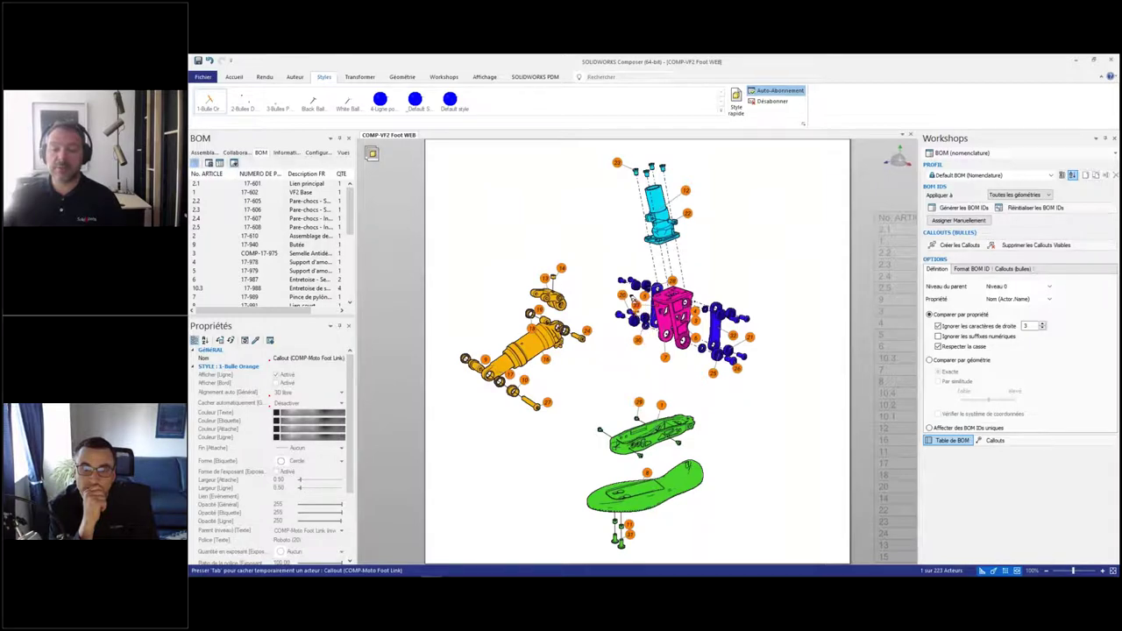
pyautogui.press('Escape')
# Step: Display the list of saved views
pyautogui.click(347, 154)
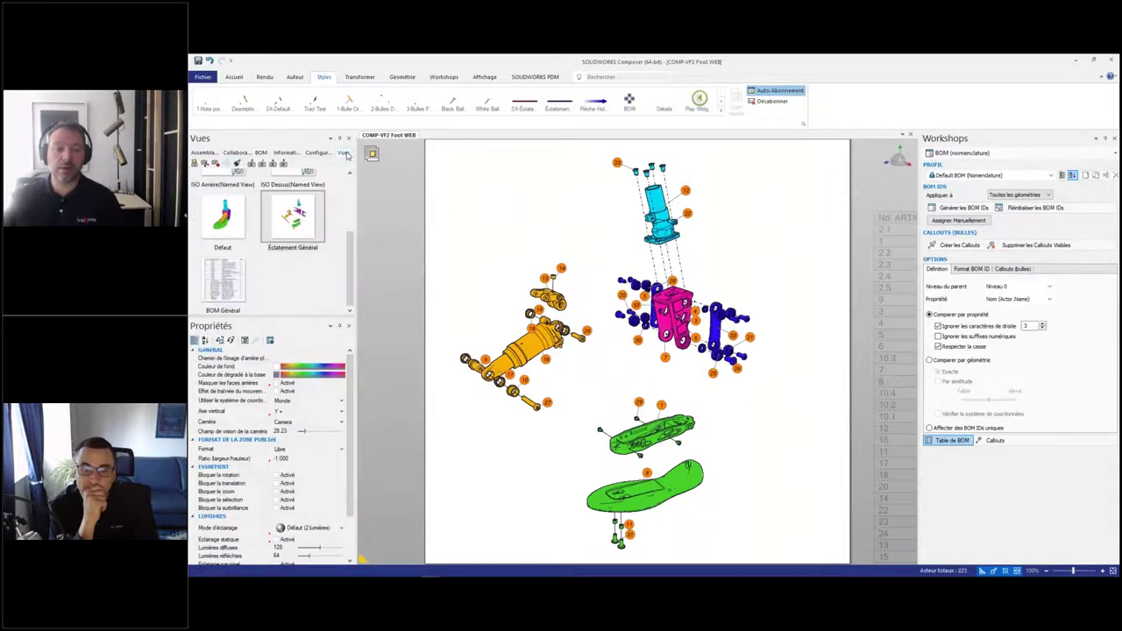
# Step: Isolate the exploded cyan clamp group with its screws, dashed lines and callouts, hiding all other parts
pyautogui.click(205, 163)
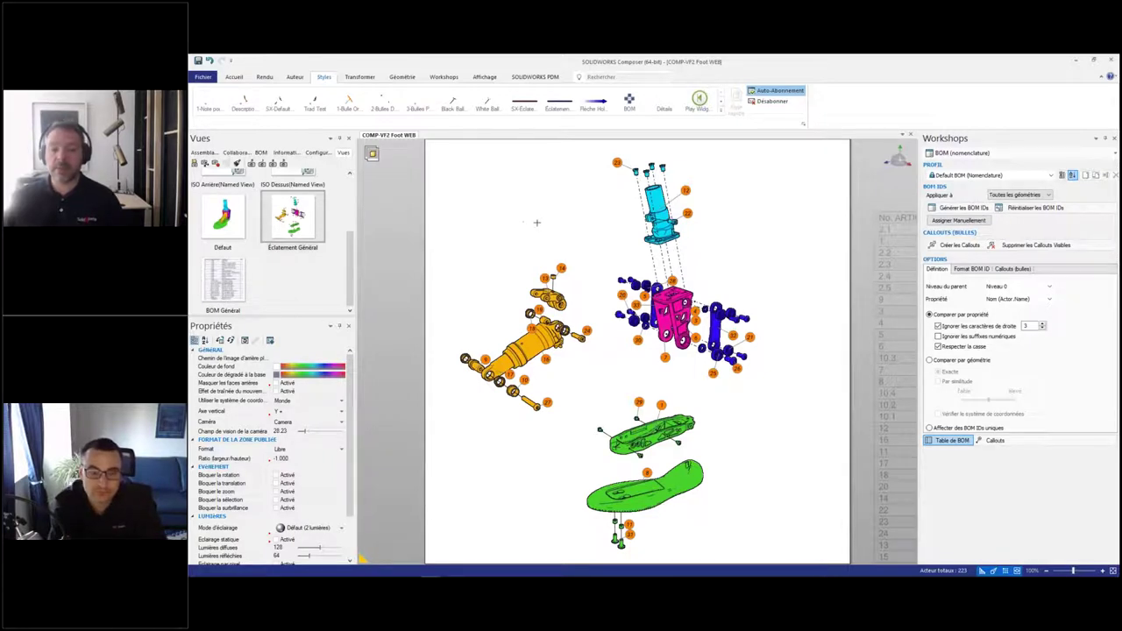
pyautogui.moveTo(602, 150); pyautogui.dragTo(725, 257)
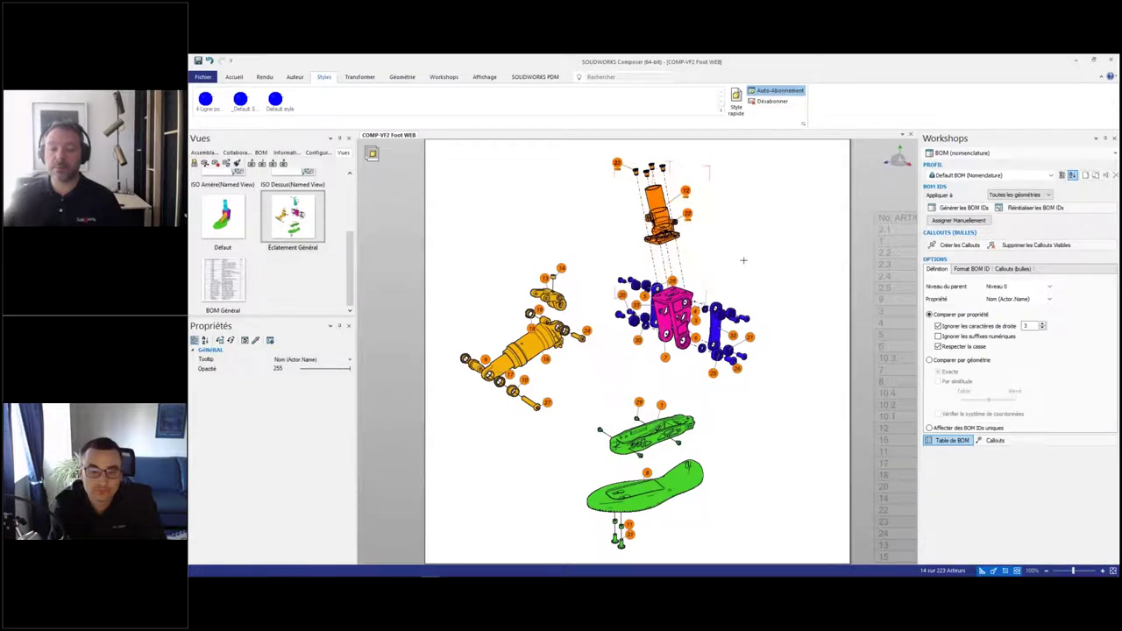
pyautogui.click(233, 76)
pyautogui.click(343, 105)
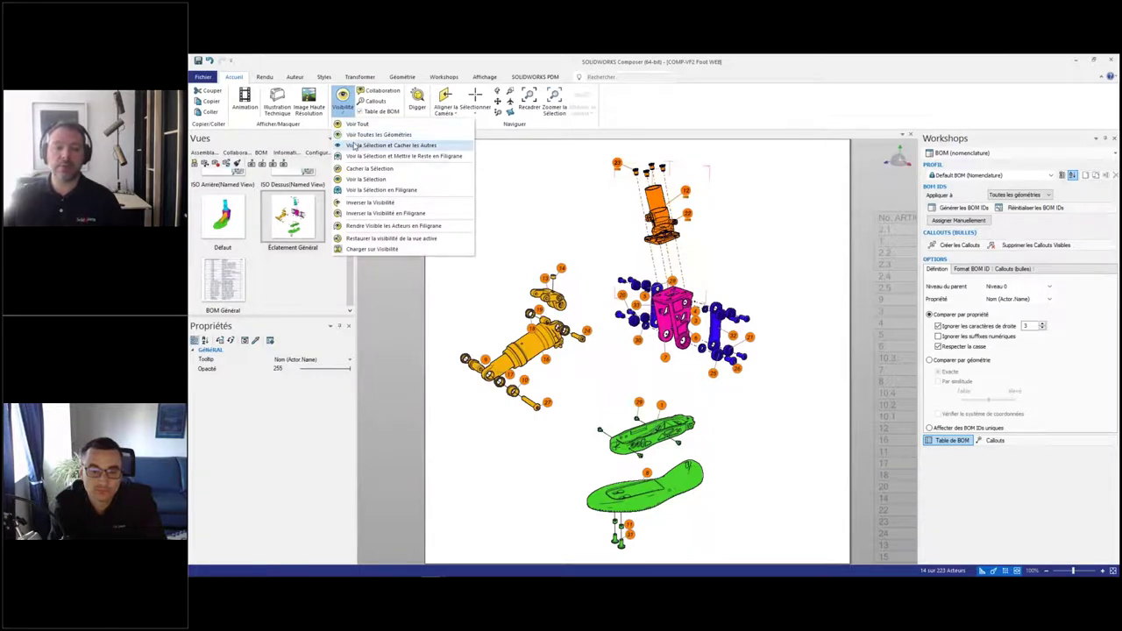
pyautogui.click(355, 146)
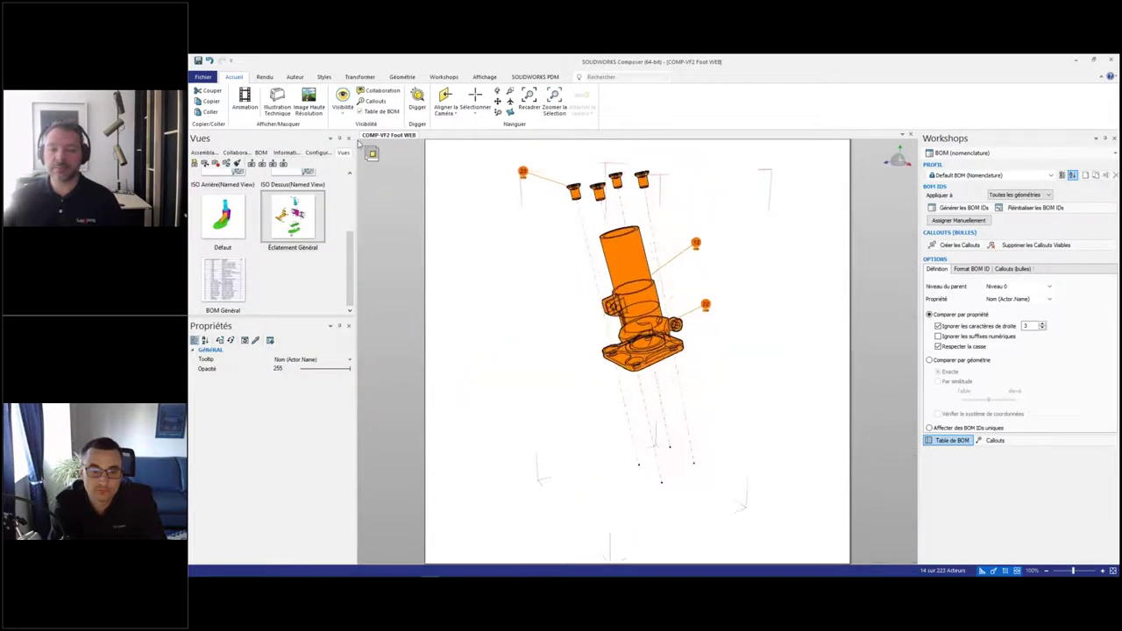
# Step: Show the BOM table and resize its frame so the table sits on the page below the cyan clamp
pyautogui.click(369, 114)
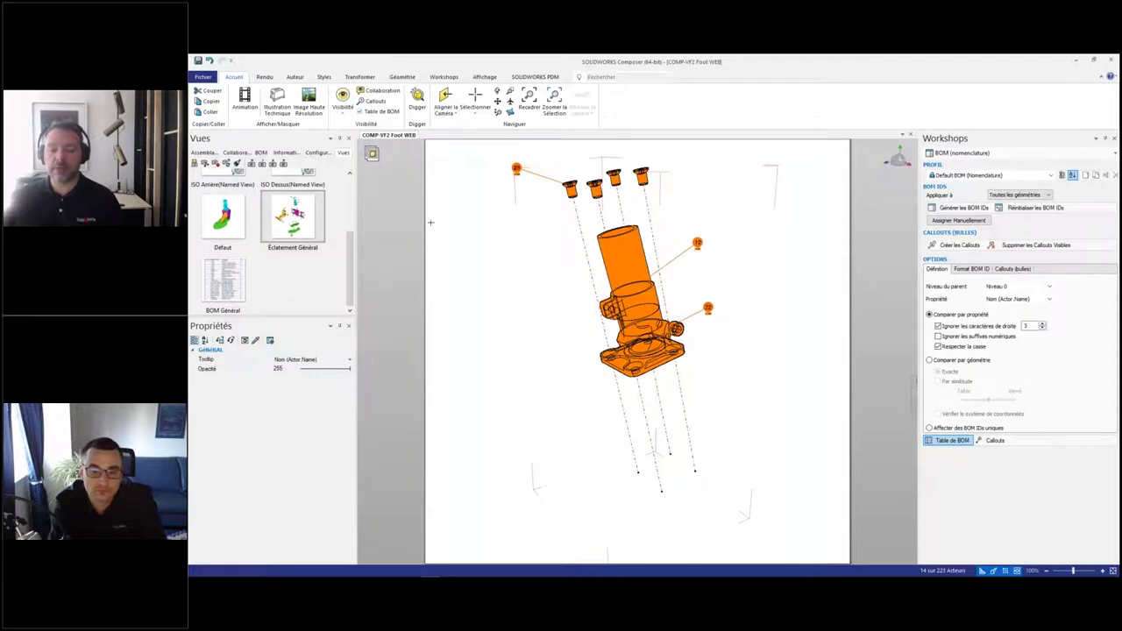
pyautogui.moveTo(909, 383); pyautogui.dragTo(496, 334)
pyautogui.moveTo(444, 149); pyautogui.dragTo(435, 425)
pyautogui.moveTo(504, 466); pyautogui.dragTo(485, 470)
pyautogui.click(530, 396)
pyautogui.moveTo(539, 403); pyautogui.dragTo(536, 362, button='middle')
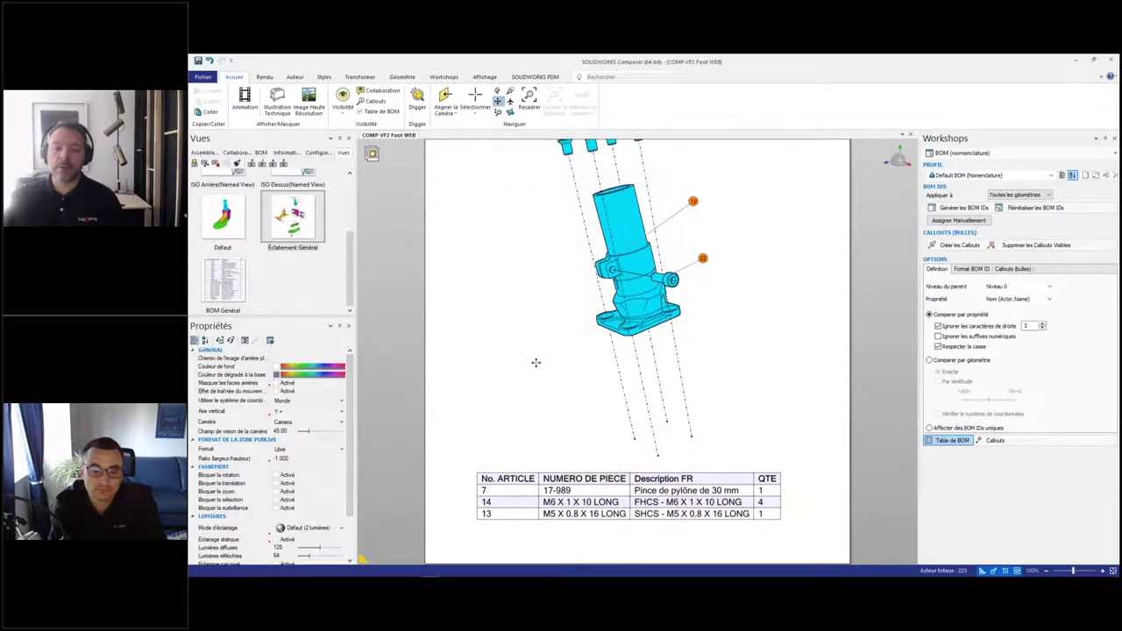
# Step: Convert the four dashed explode lines of the clamp screws into free paths
pyautogui.moveTo(628, 403); pyautogui.dragTo(713, 428)
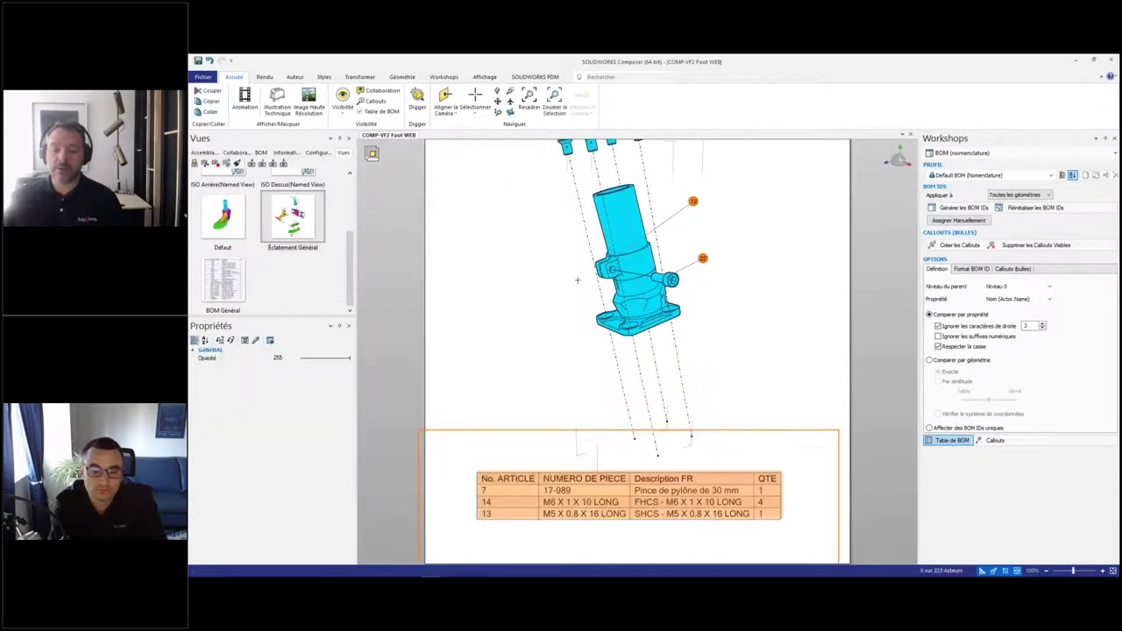
pyautogui.moveTo(589, 369); pyautogui.dragTo(707, 398)
pyautogui.moveTo(573, 373); pyautogui.dragTo(558, 321, button='middle')
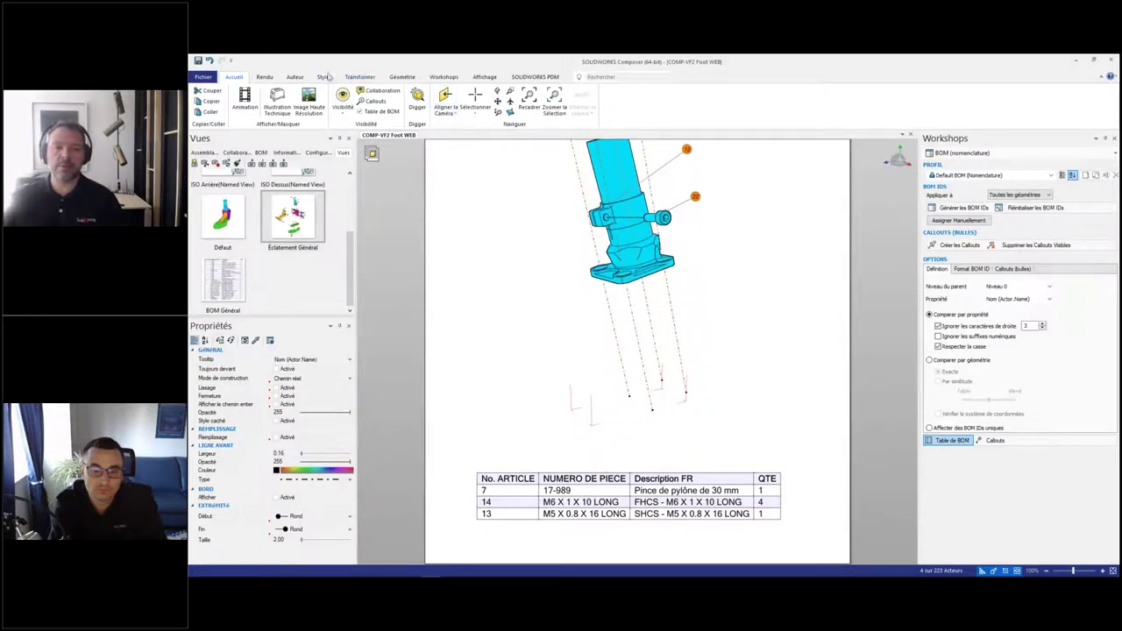
pyautogui.click(300, 77)
pyautogui.click(464, 99)
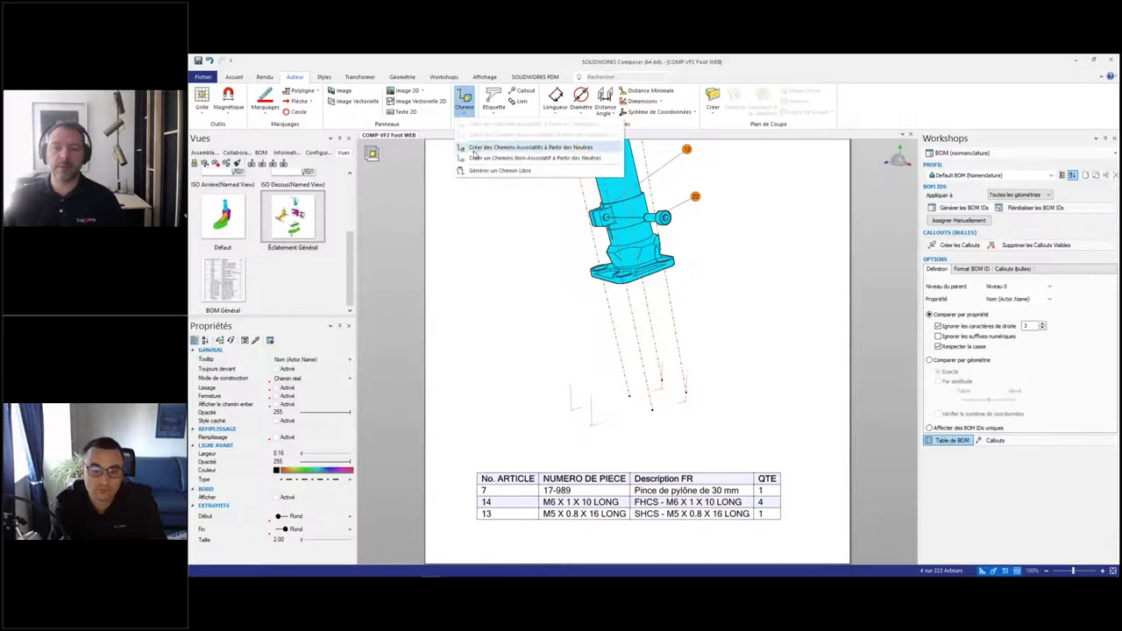
pyautogui.click(498, 171)
# Step: Shorten the screws' dashed paths so they end at the clamp's base flange
pyautogui.keyDown('alt'); pyautogui.moveTo(629, 397); pyautogui.dragTo(599, 276); pyautogui.keyUp('alt')
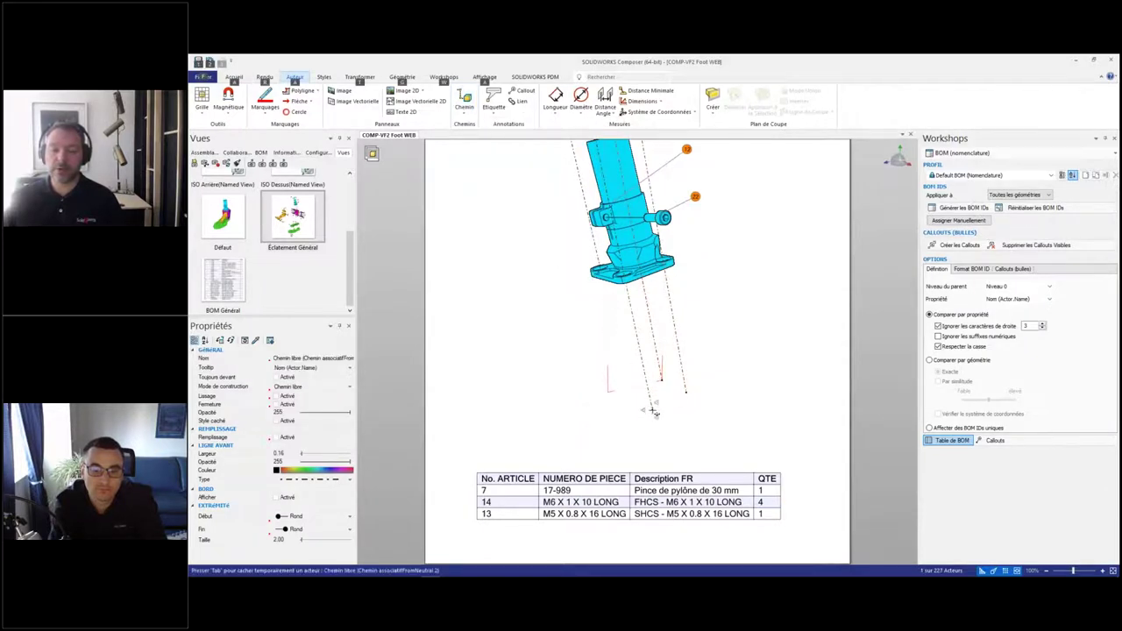
pyautogui.keyDown('alt'); pyautogui.moveTo(662, 380); pyautogui.dragTo(624, 262); pyautogui.keyUp('alt')
pyautogui.keyDown('alt'); pyautogui.moveTo(686, 395); pyautogui.dragTo(650, 266); pyautogui.keyUp('alt')
pyautogui.moveTo(719, 249); pyautogui.dragTo(730, 316, button='middle')
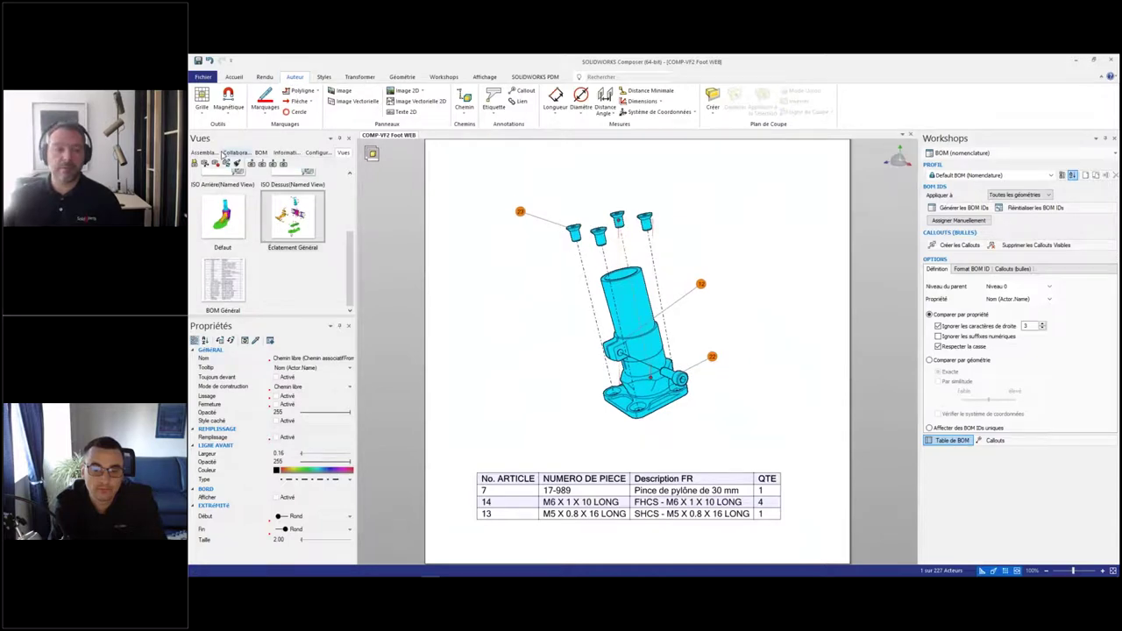
# Step: Capture the clamp layout as a new view named BOM Clamp
pyautogui.click(195, 163)
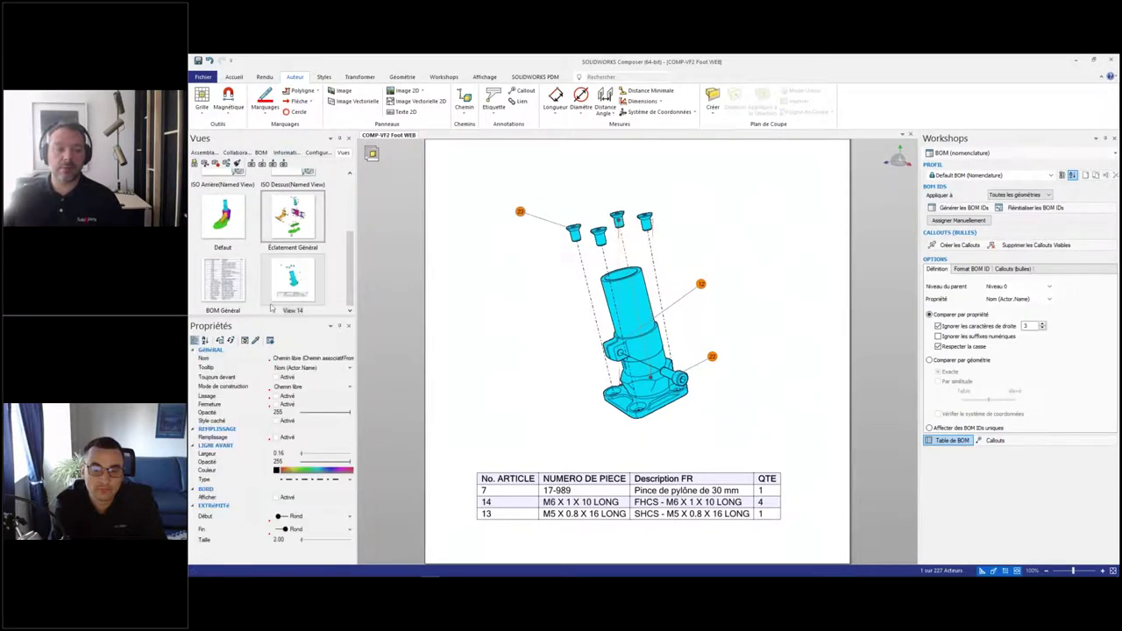
pyautogui.doubleClick(292, 311)
pyautogui.write('BOM Clamps')
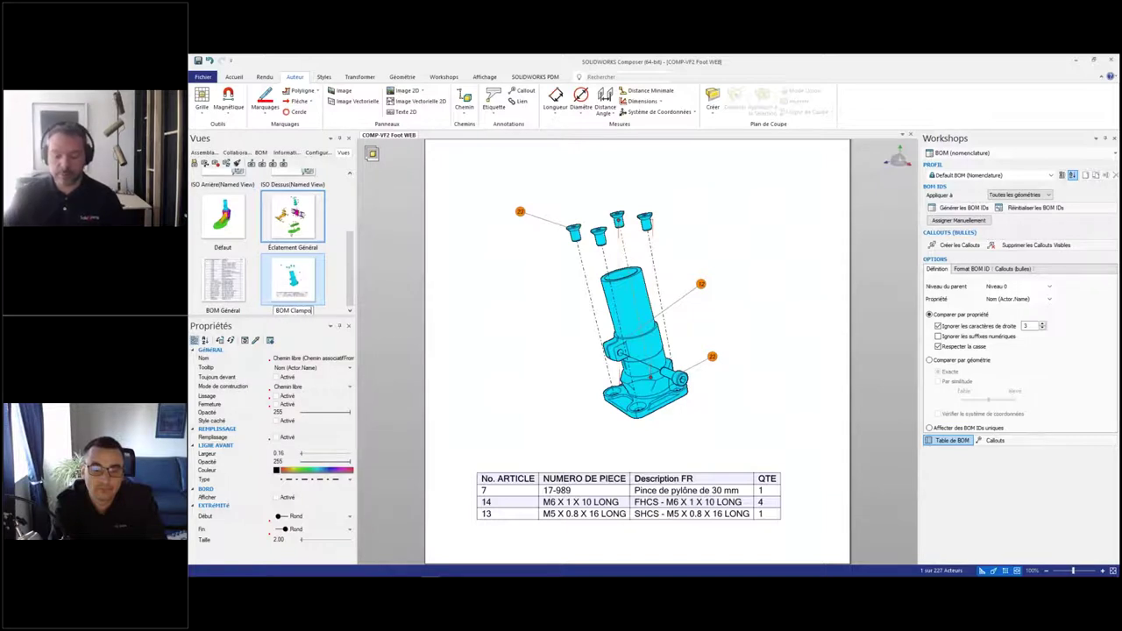
pyautogui.press('Return')
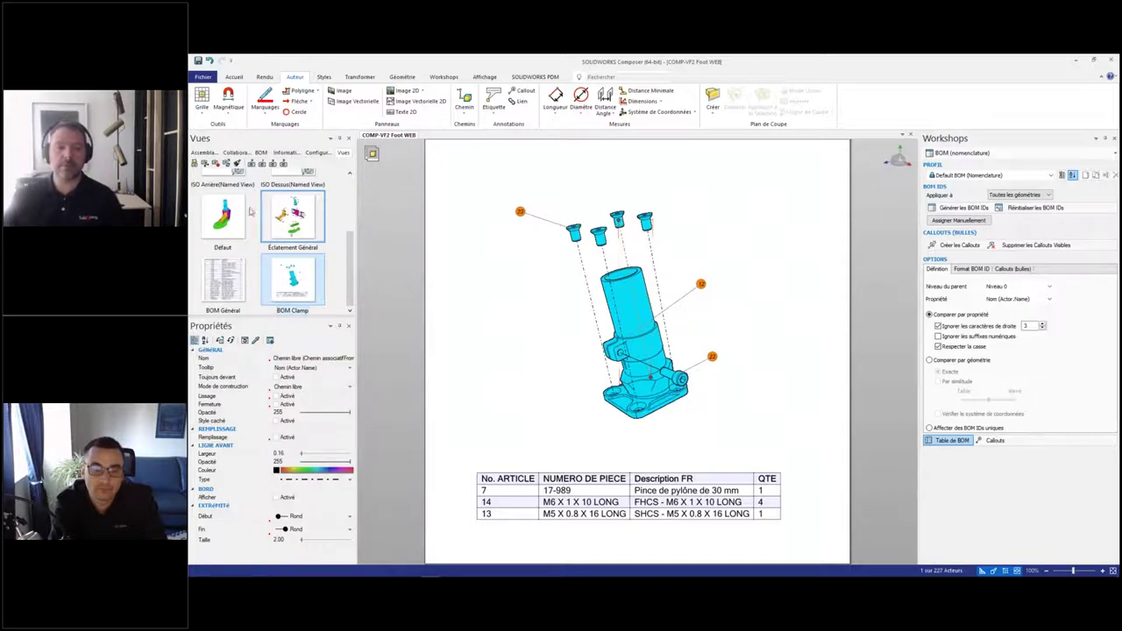
# Step: Recall the Éclatement Général view and isolate the yellow shock absorber group with its callouts
pyautogui.click(297, 212)
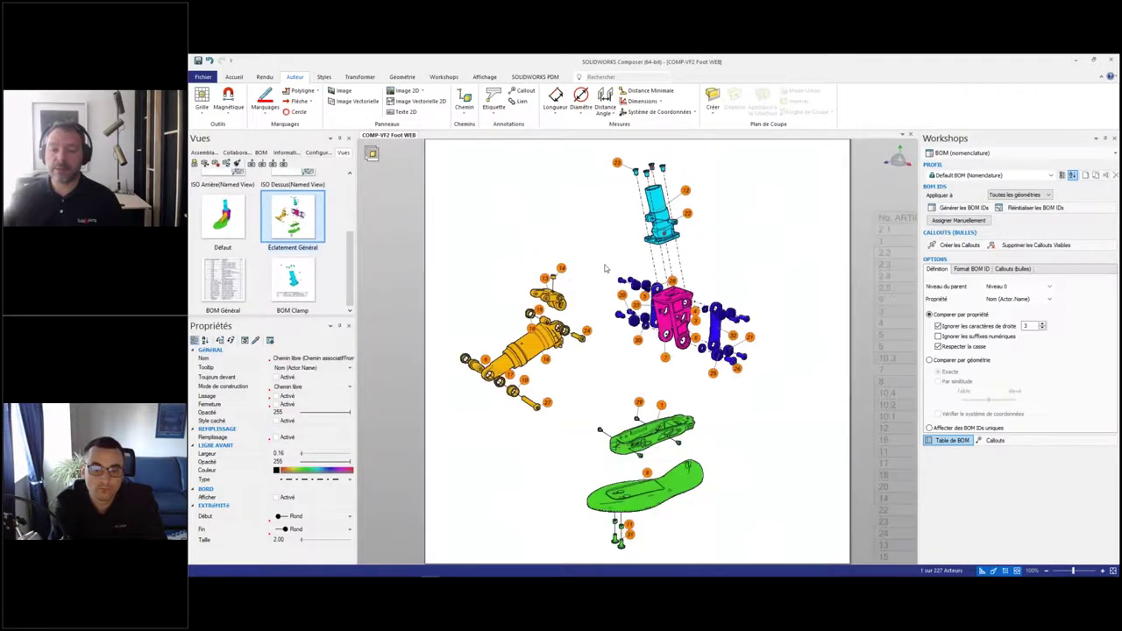
pyautogui.moveTo(448, 242); pyautogui.dragTo(605, 428)
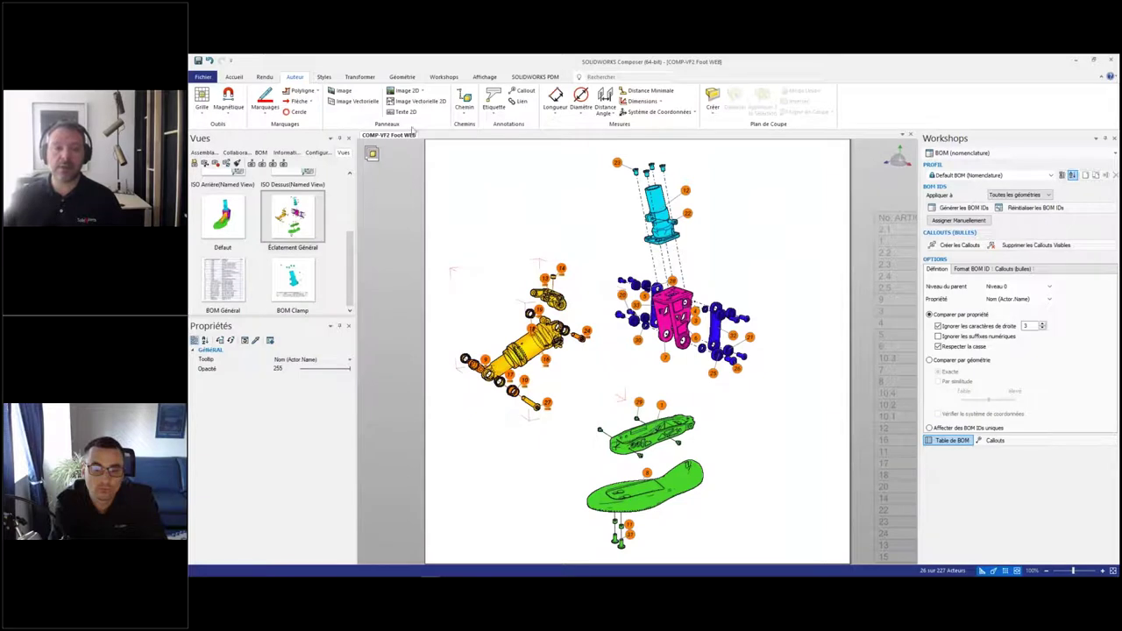
pyautogui.click(244, 79)
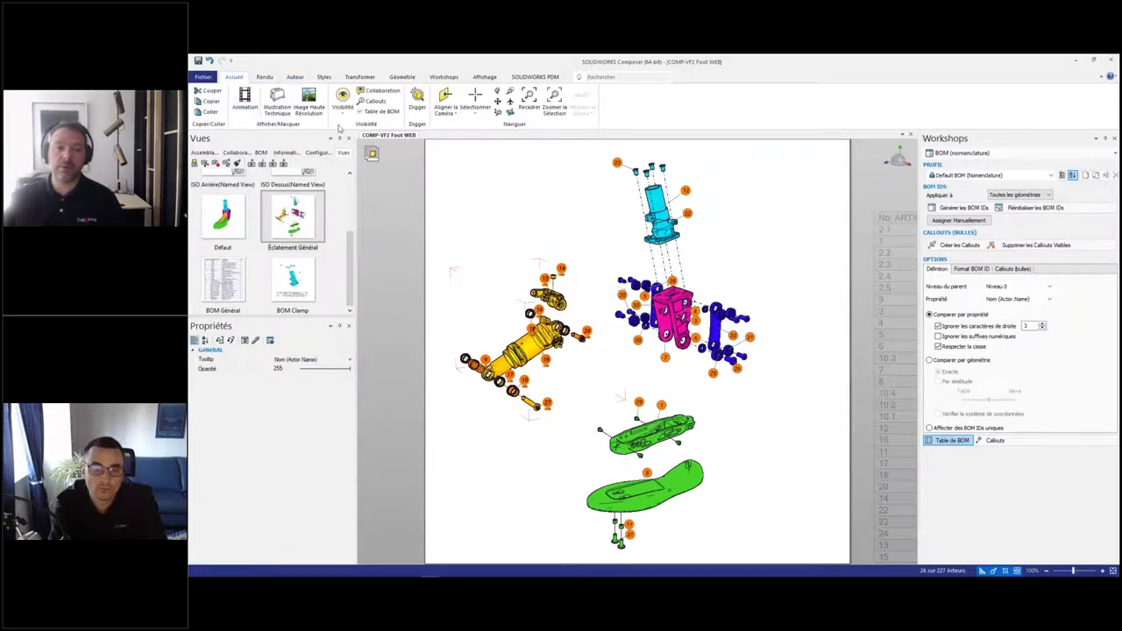
pyautogui.click(343, 109)
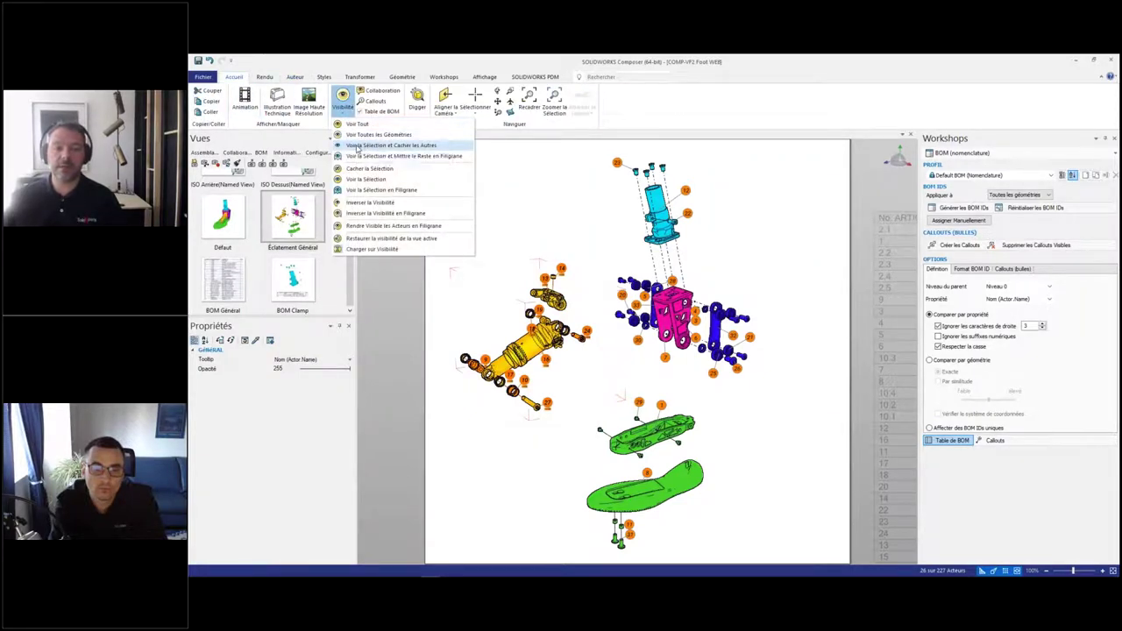
pyautogui.click(357, 145)
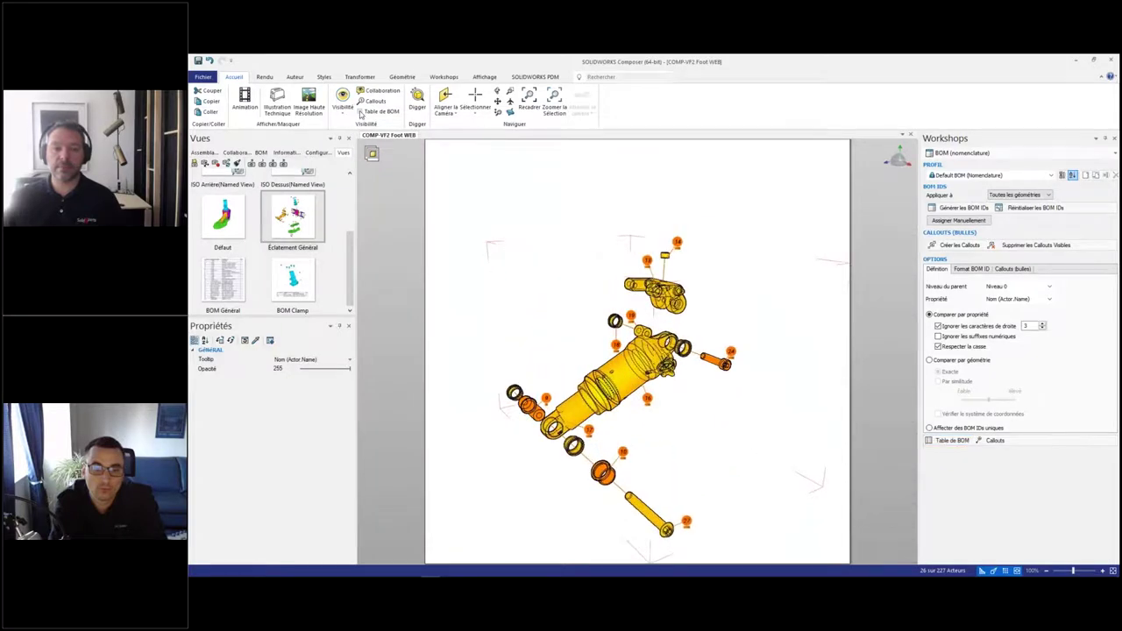
# Step: Show the BOM table on the page and resize its frame to fit below the shock absorber parts
pyautogui.click(362, 112)
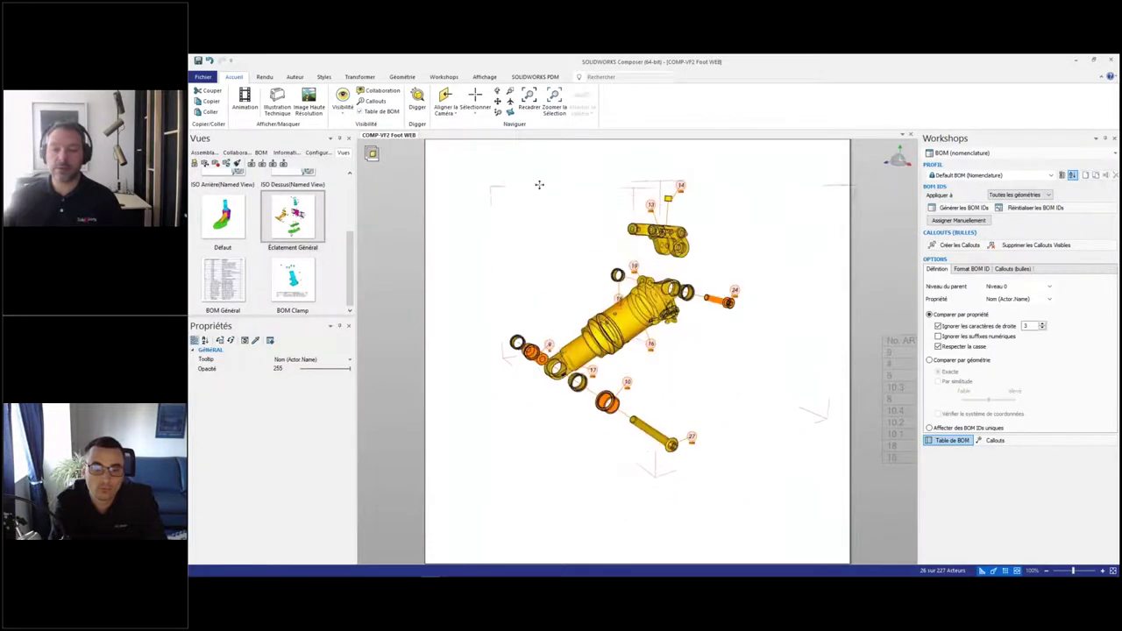
pyautogui.click(868, 362)
pyautogui.moveTo(868, 361); pyautogui.dragTo(474, 301)
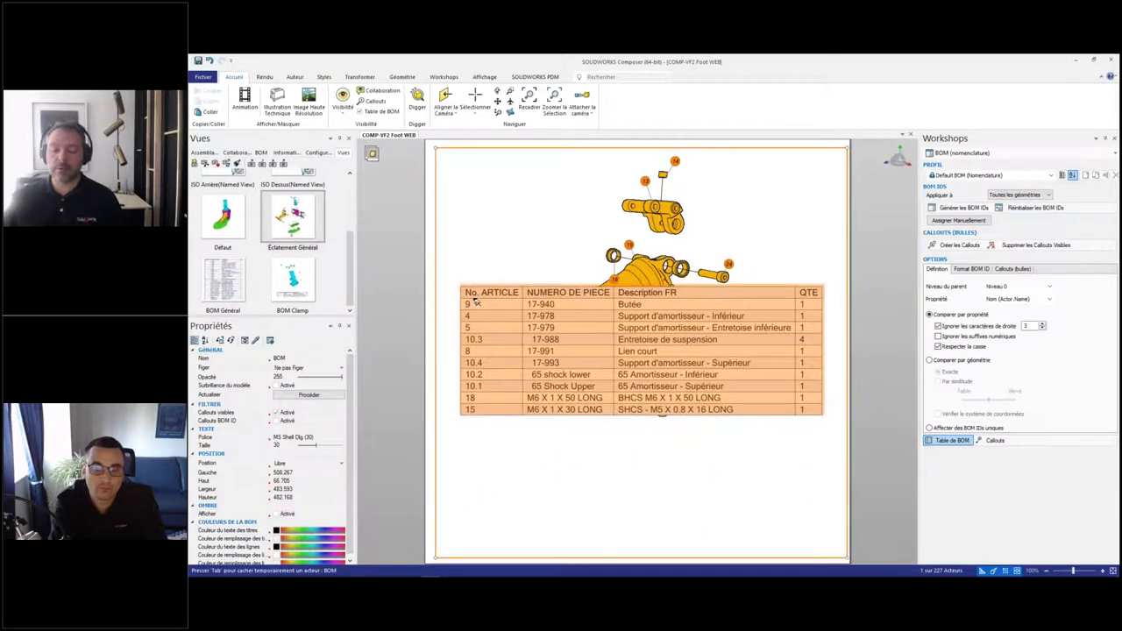
pyautogui.moveTo(433, 145); pyautogui.dragTo(437, 403)
pyautogui.moveTo(493, 363); pyautogui.dragTo(495, 350, button='middle')
pyautogui.click(495, 351)
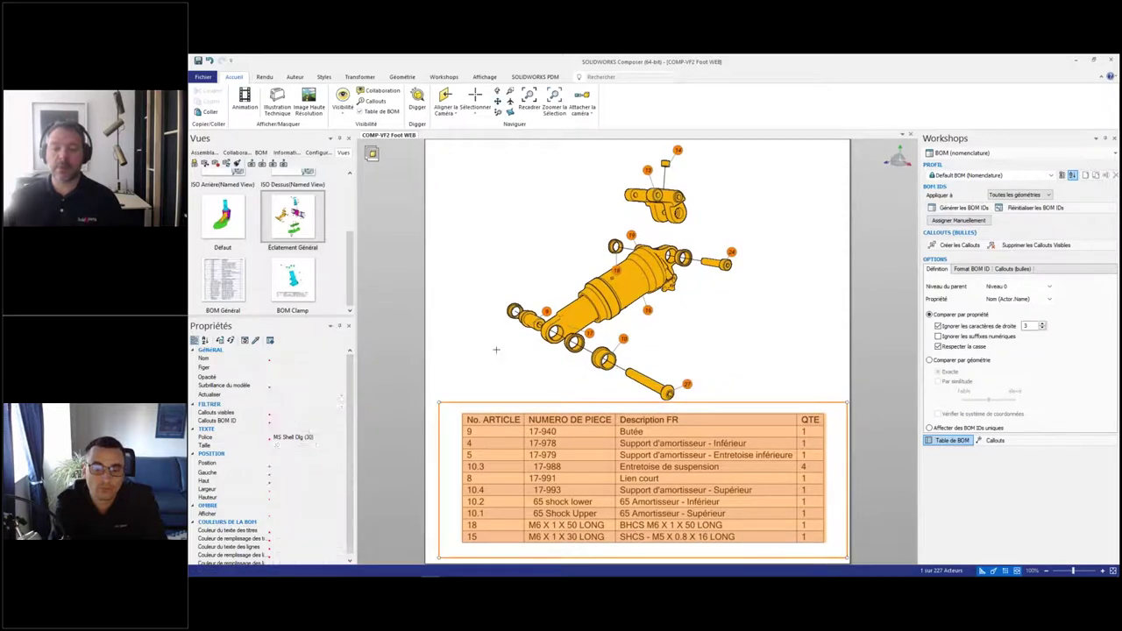
# Step: Capture the shock absorber layout as a new view named BOM Shock
pyautogui.click(194, 164)
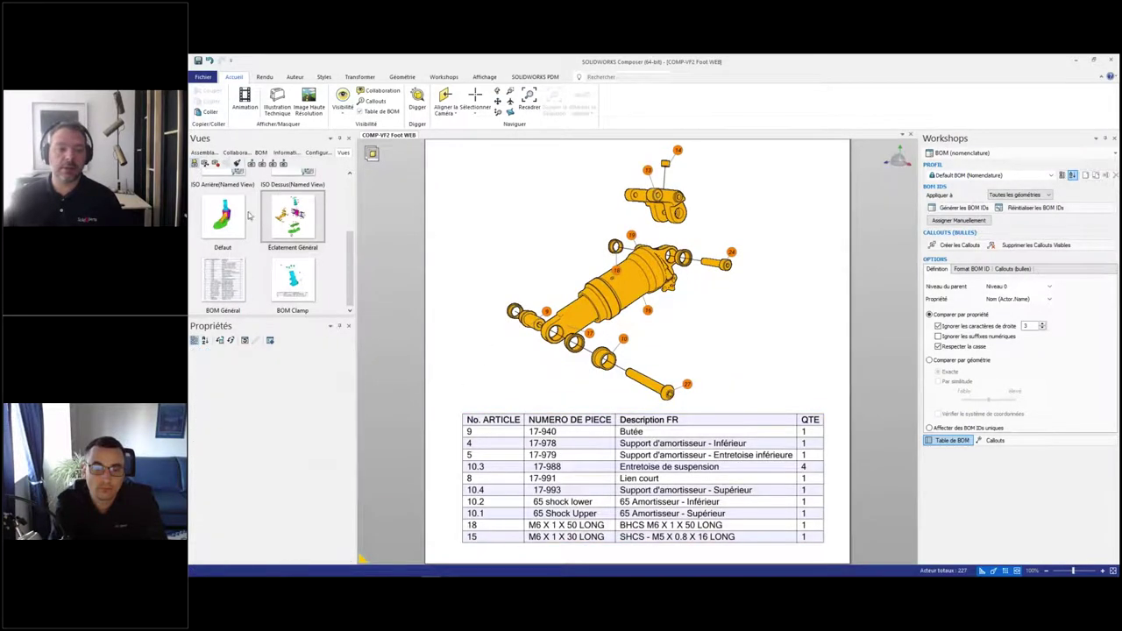
pyautogui.click(227, 311)
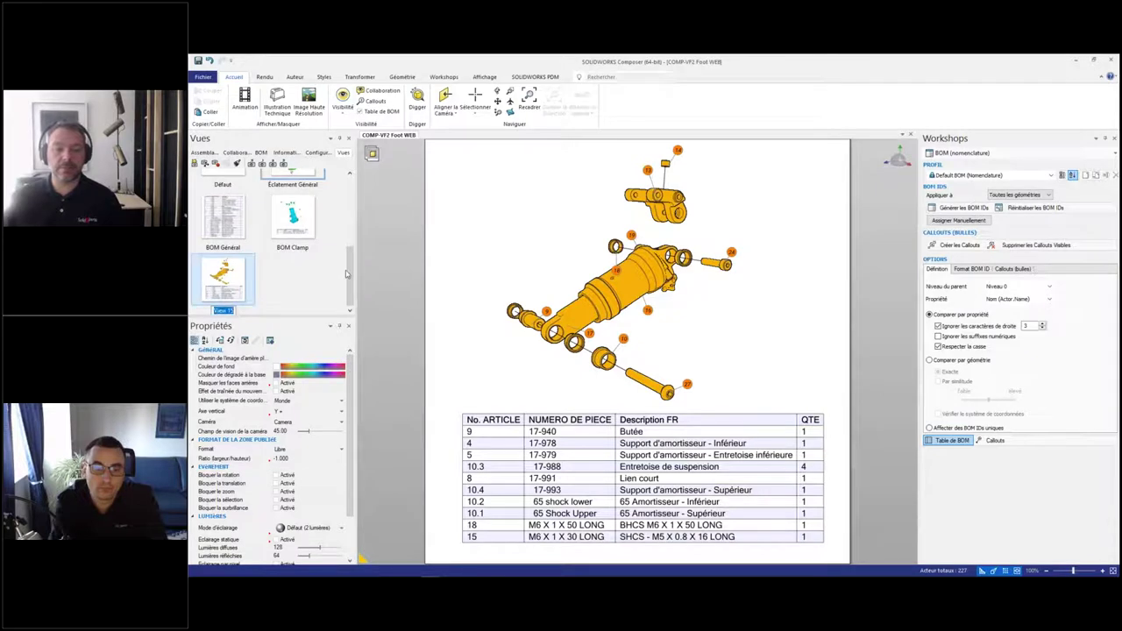
pyautogui.write('BOM')
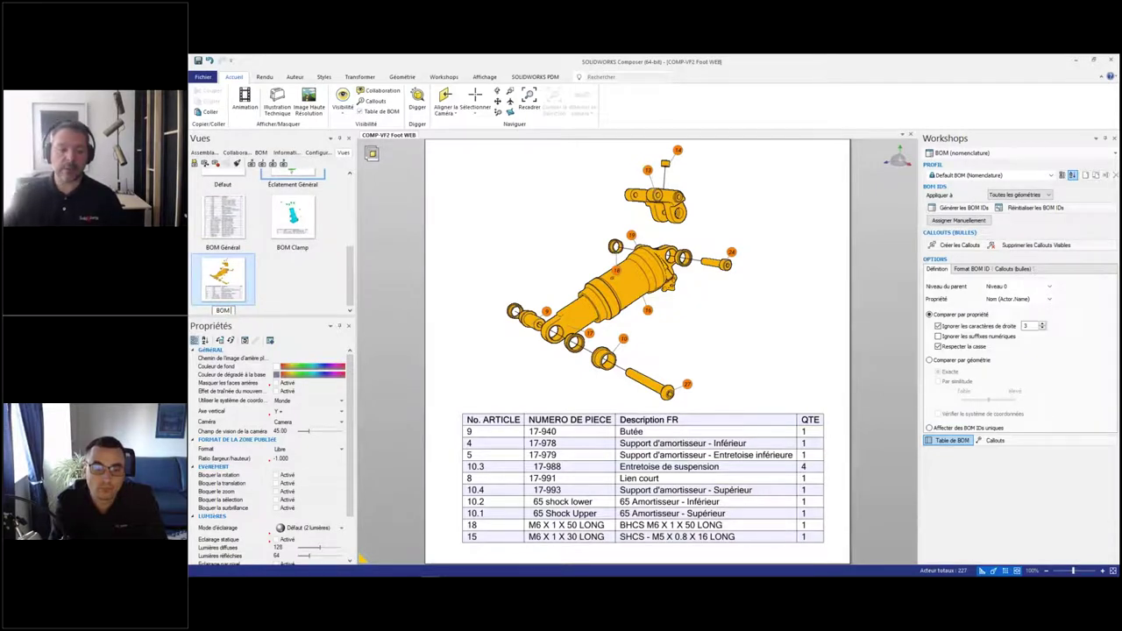
pyautogui.write(' Shock')
pyautogui.press('Return')
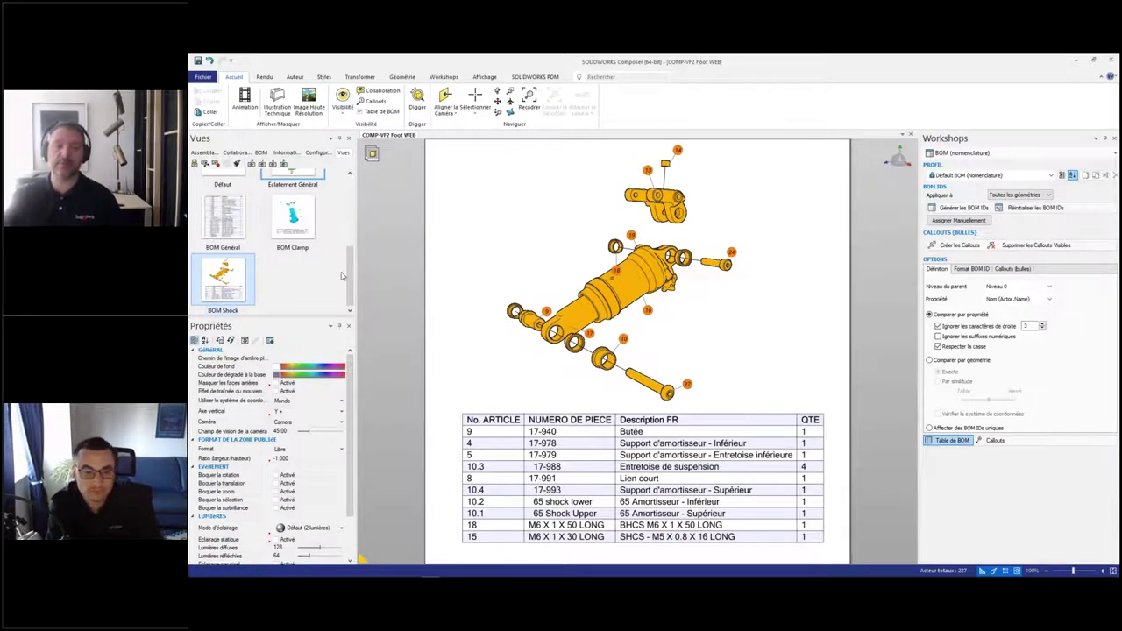
# Step: Restore the Éclatement Général view and isolate the green foot base and sole with their fasteners and callouts
pyautogui.scroll(1, 342, 276)
pyautogui.scroll(1, 290, 277)
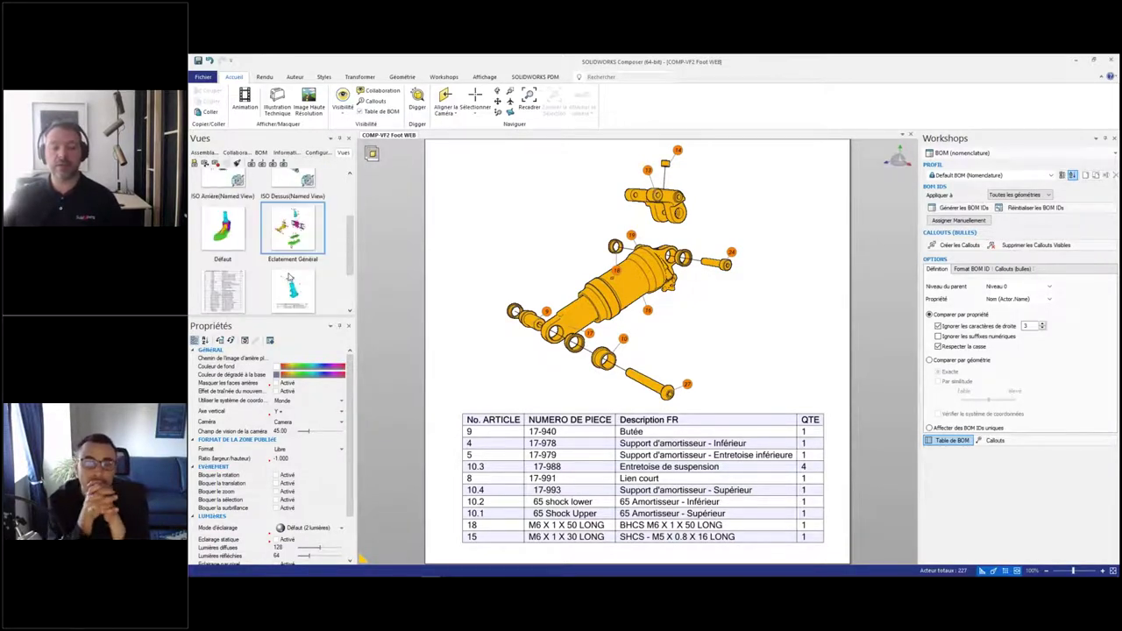
pyautogui.click(292, 229)
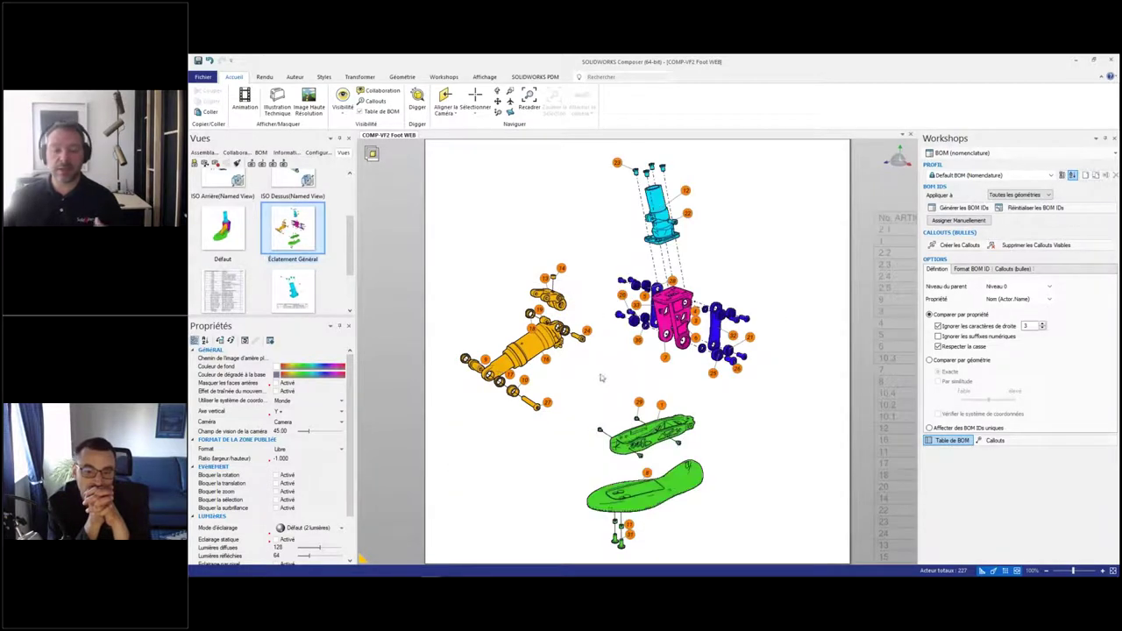
pyautogui.moveTo(577, 392); pyautogui.dragTo(728, 547)
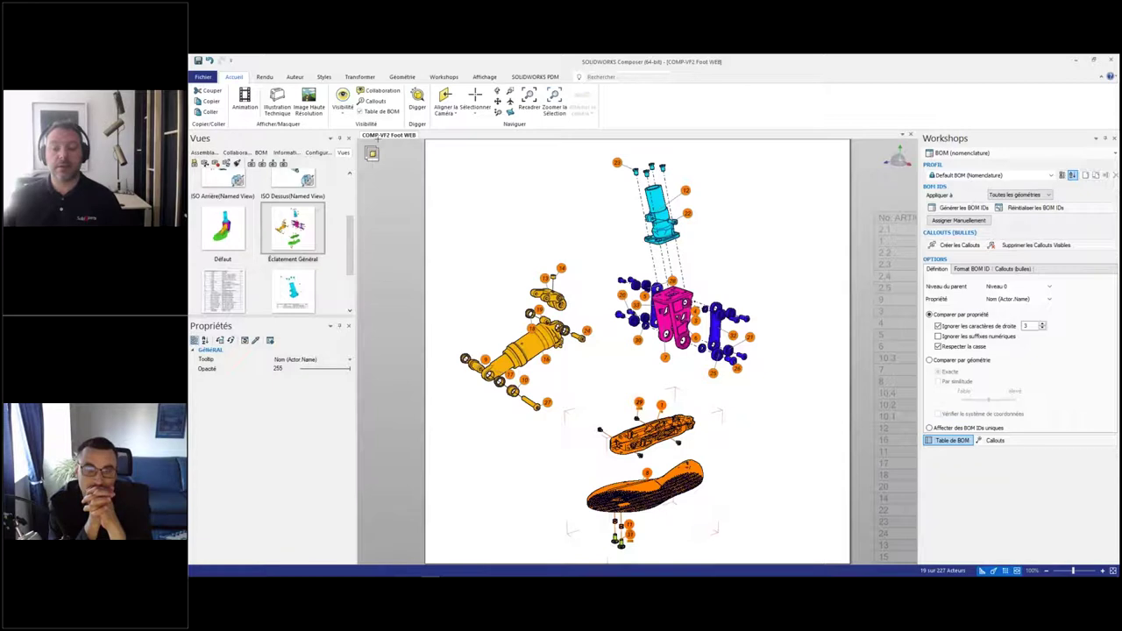
pyautogui.click(342, 99)
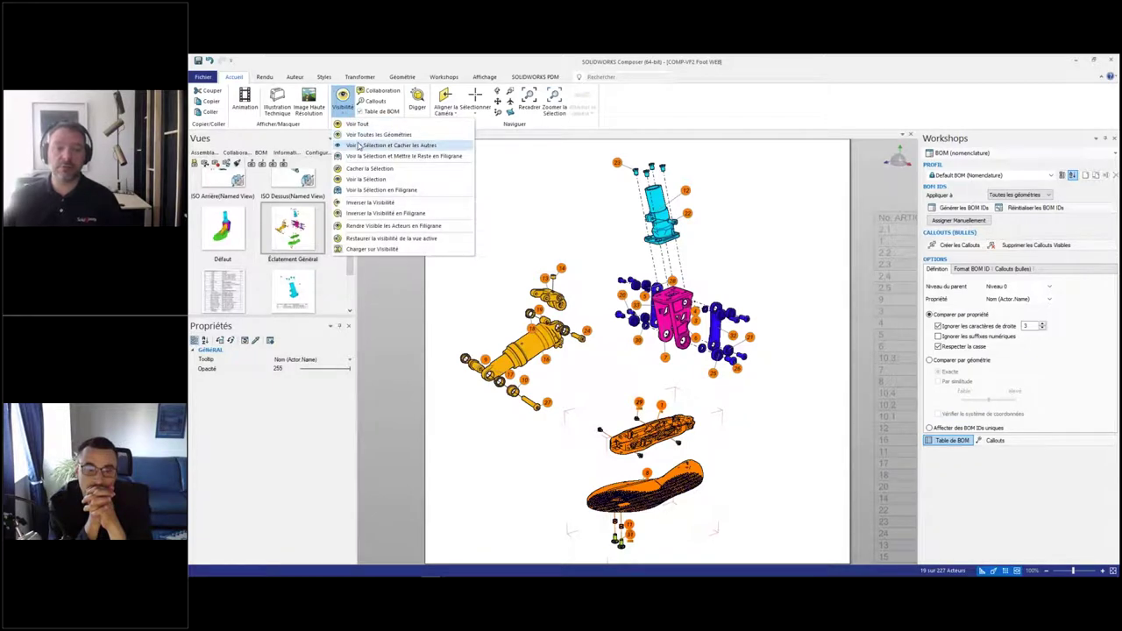
pyautogui.click(358, 146)
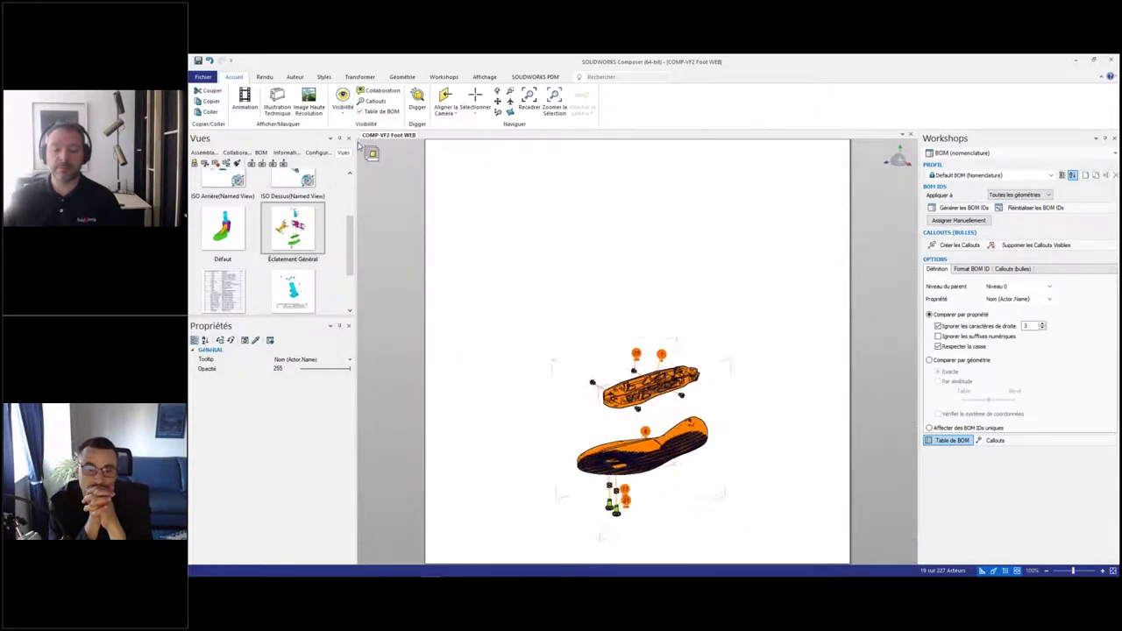
# Step: Fit the BOM table on the page below the foot parts and save the layout as the view BOM Foot
pyautogui.click(951, 440)
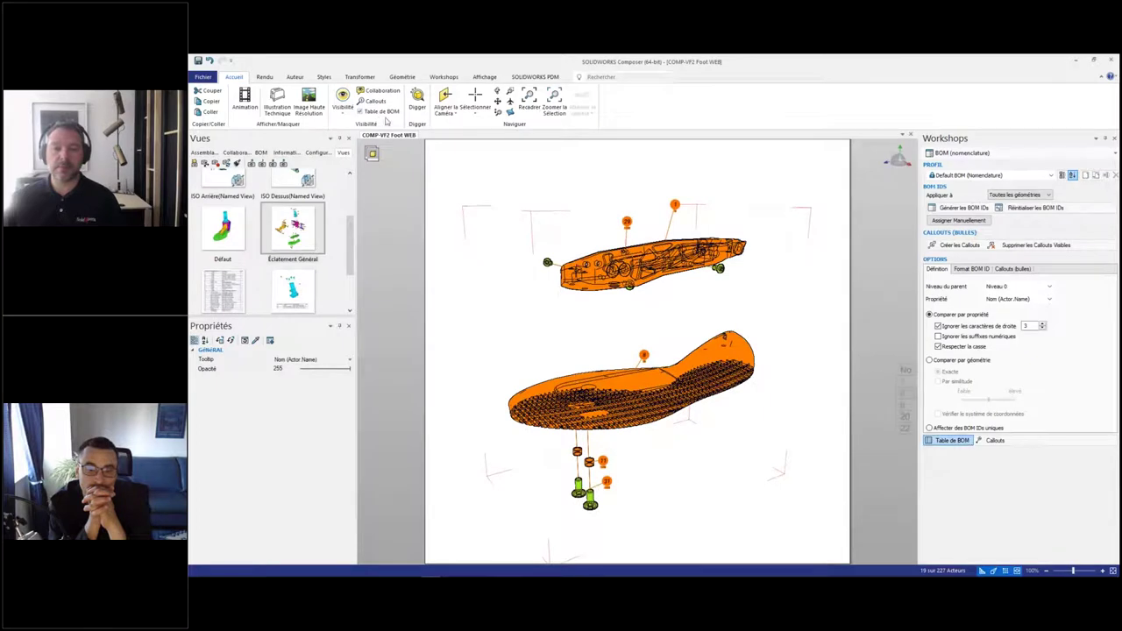
pyautogui.moveTo(902, 344); pyautogui.dragTo(480, 299)
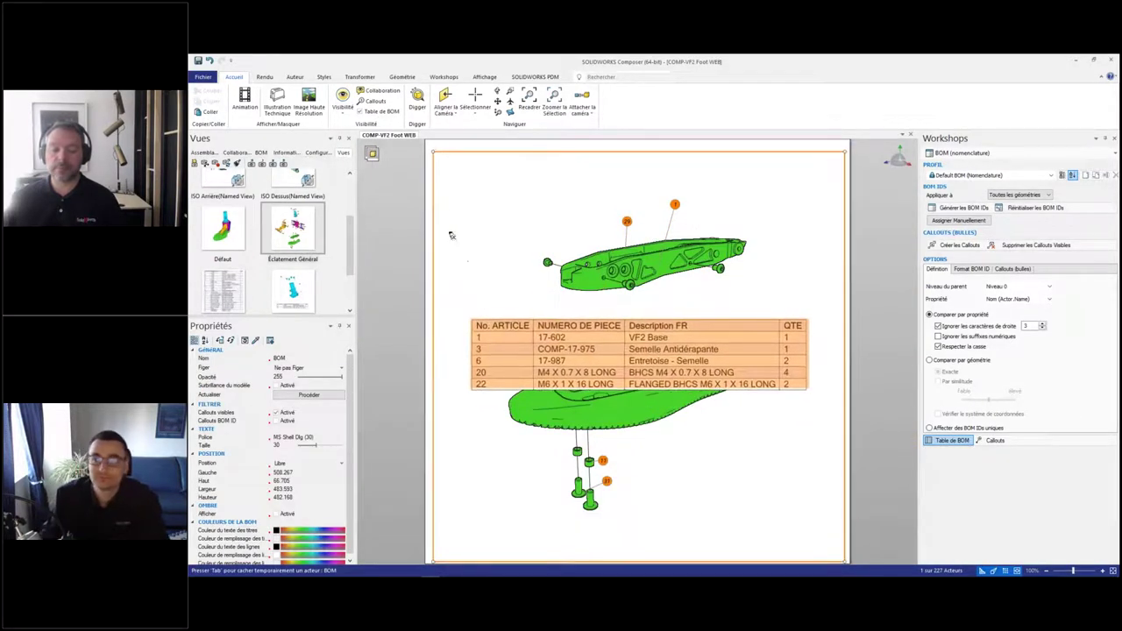
pyautogui.moveTo(431, 147); pyautogui.dragTo(423, 472)
pyautogui.moveTo(470, 406); pyautogui.dragTo(477, 356, button='middle')
pyautogui.click(470, 299)
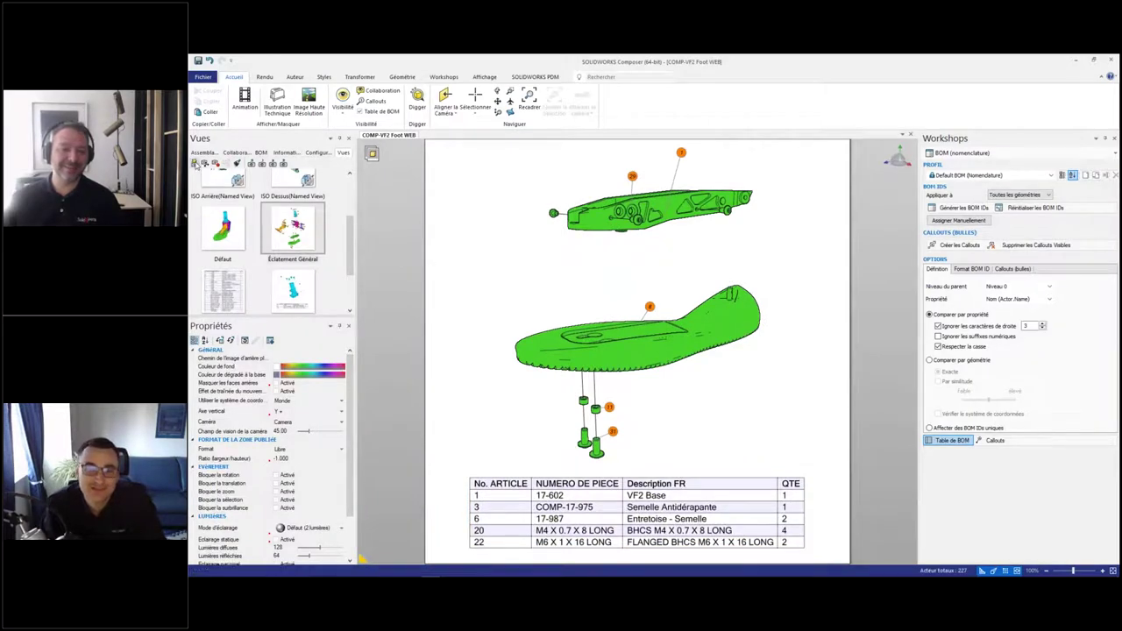
pyautogui.click(196, 163)
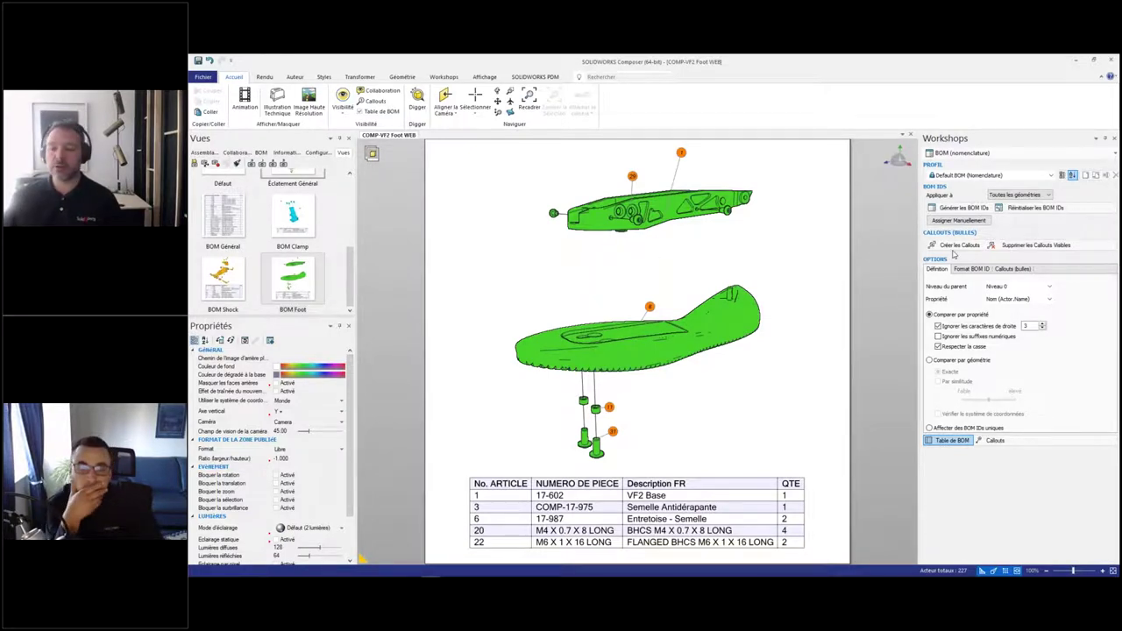
# Step: Orbit the exploded foot parts to a higher viewing angle above the BOM table and update the BOM Foot view
pyautogui.click(964, 220)
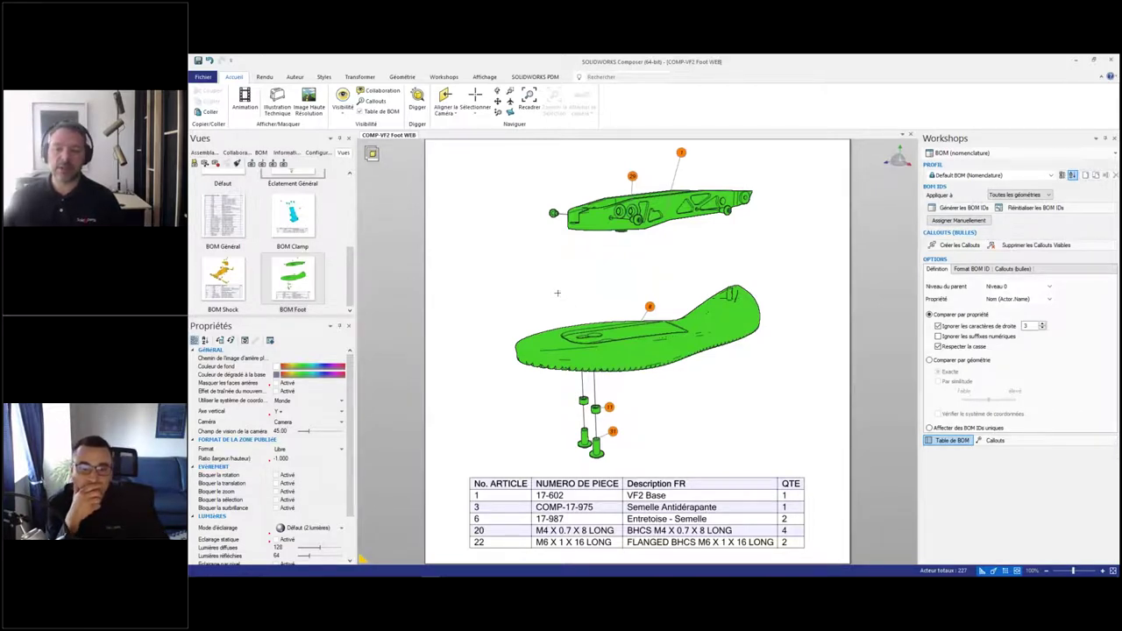
pyautogui.moveTo(673, 288); pyautogui.dragTo(678, 298, button='middle')
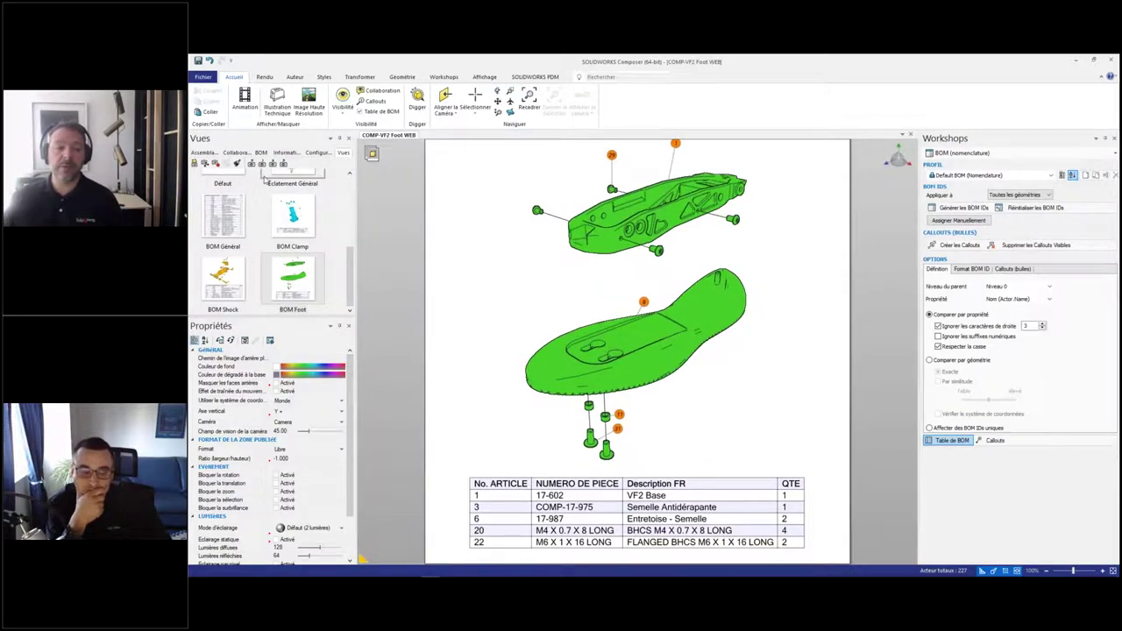
pyautogui.click(293, 278)
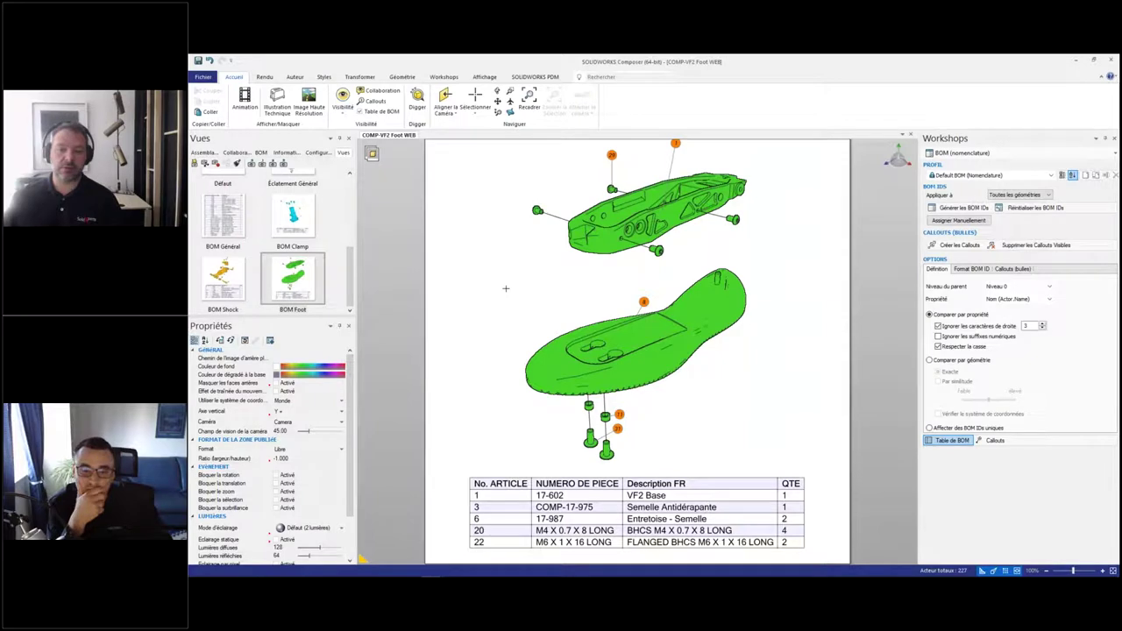
pyautogui.moveTo(523, 261); pyautogui.dragTo(520, 268, button='middle')
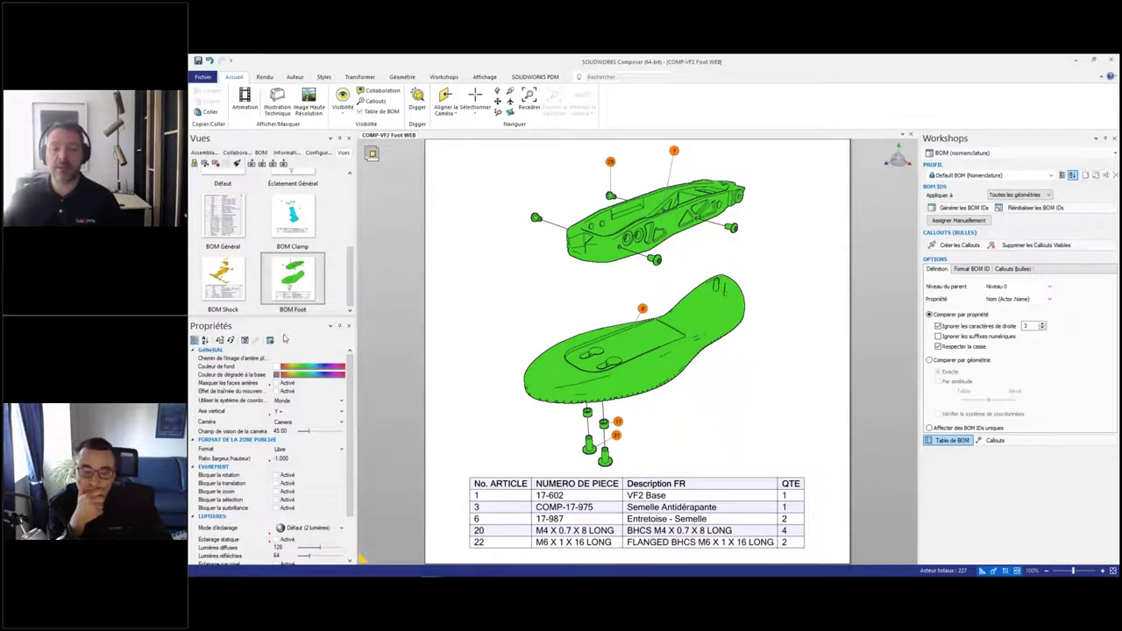
# Step: Restore the BOM Shock view and remove its BOM table and all the numbered callouts from the page
pyautogui.click(230, 278)
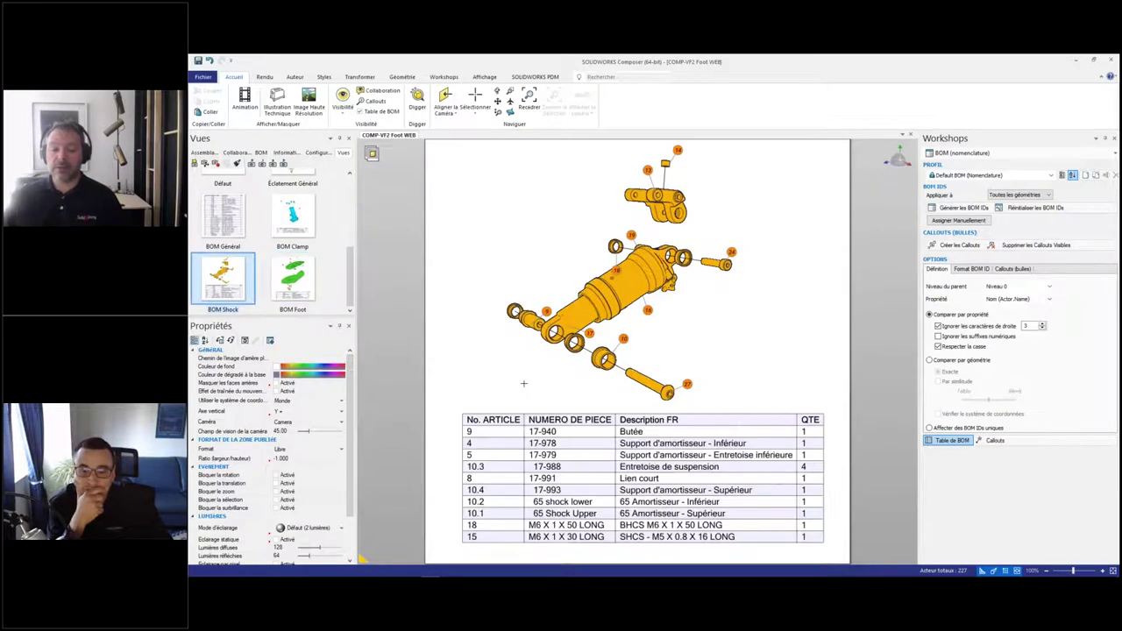
pyautogui.click(533, 448)
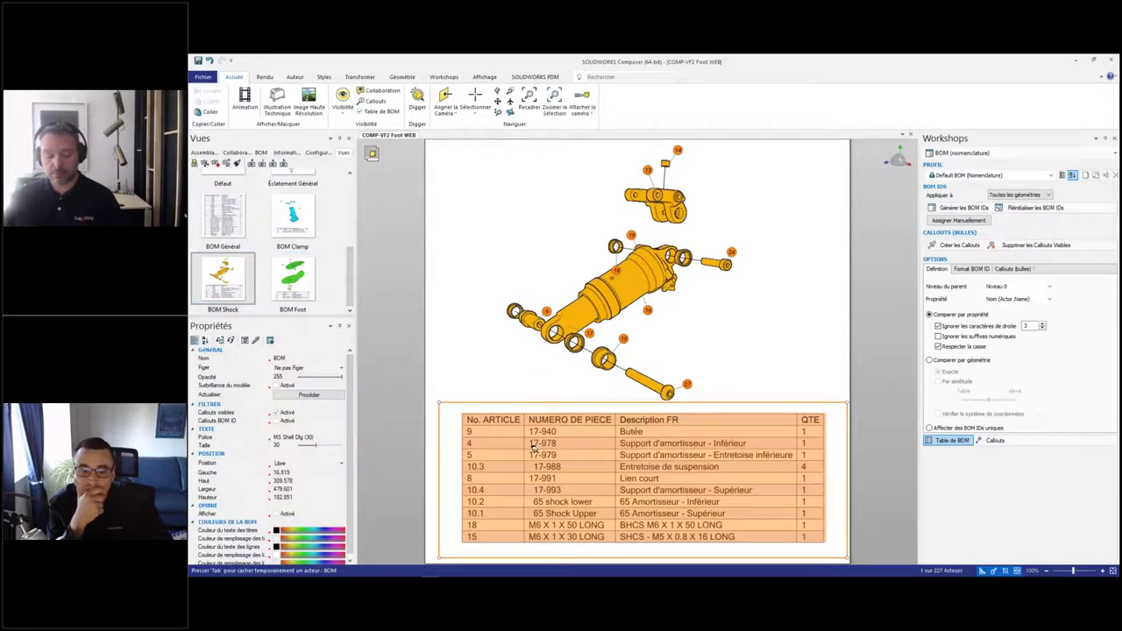
pyautogui.press('Delete')
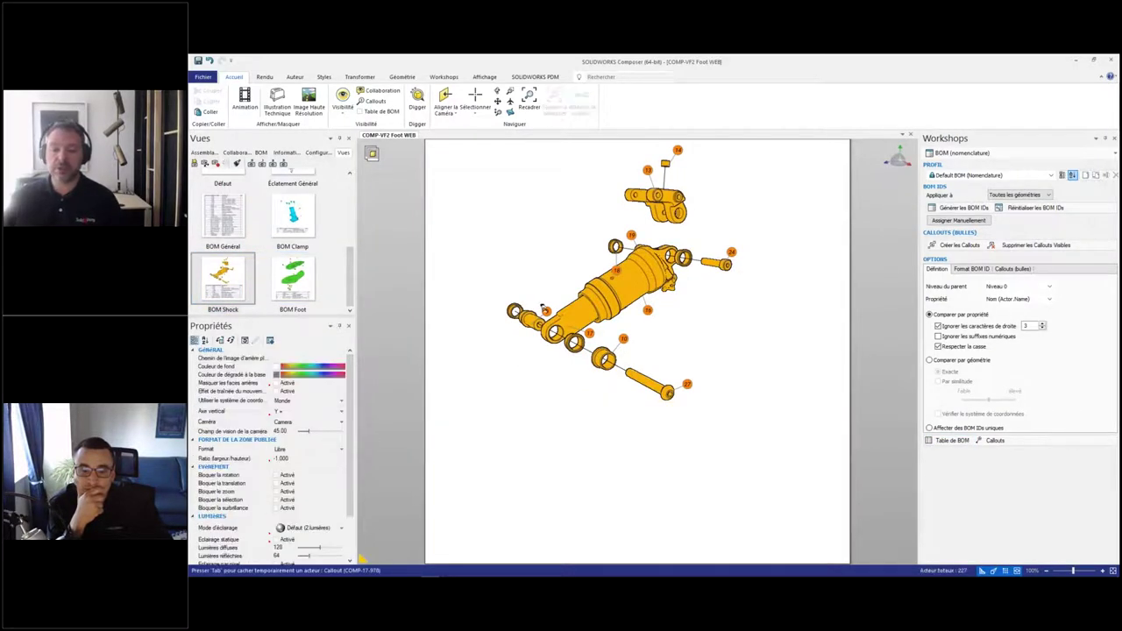
pyautogui.click(546, 311)
pyautogui.keyDown('ctrl'); pyautogui.click(645, 305); pyautogui.keyUp('ctrl')
pyautogui.keyDown('ctrl'); pyautogui.click(686, 382); pyautogui.keyUp('ctrl')
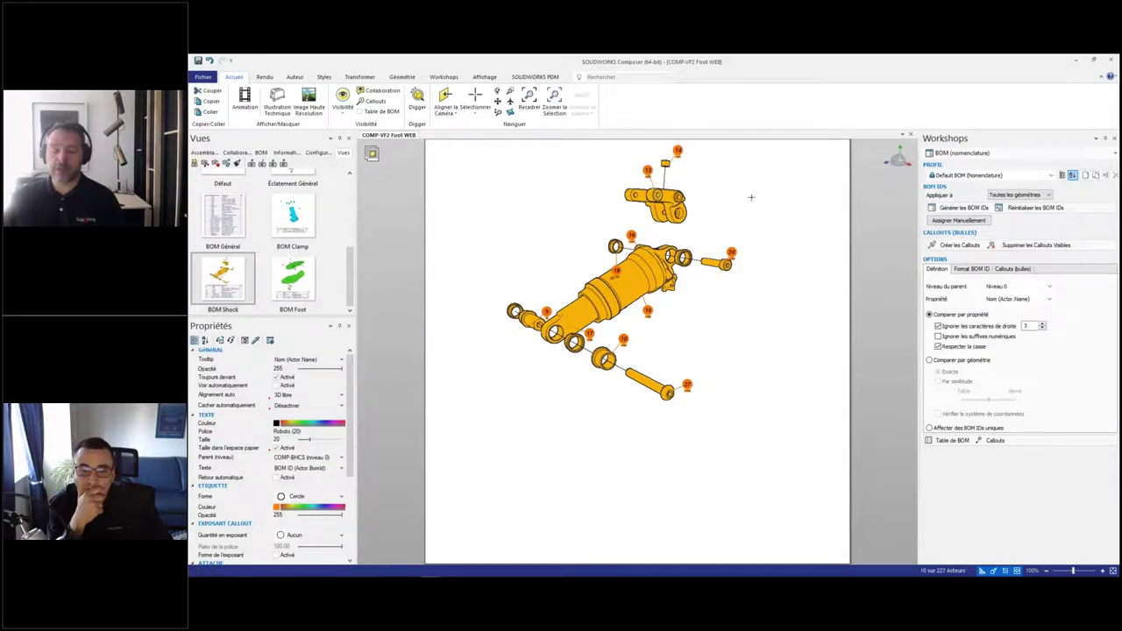
pyautogui.press('Delete')
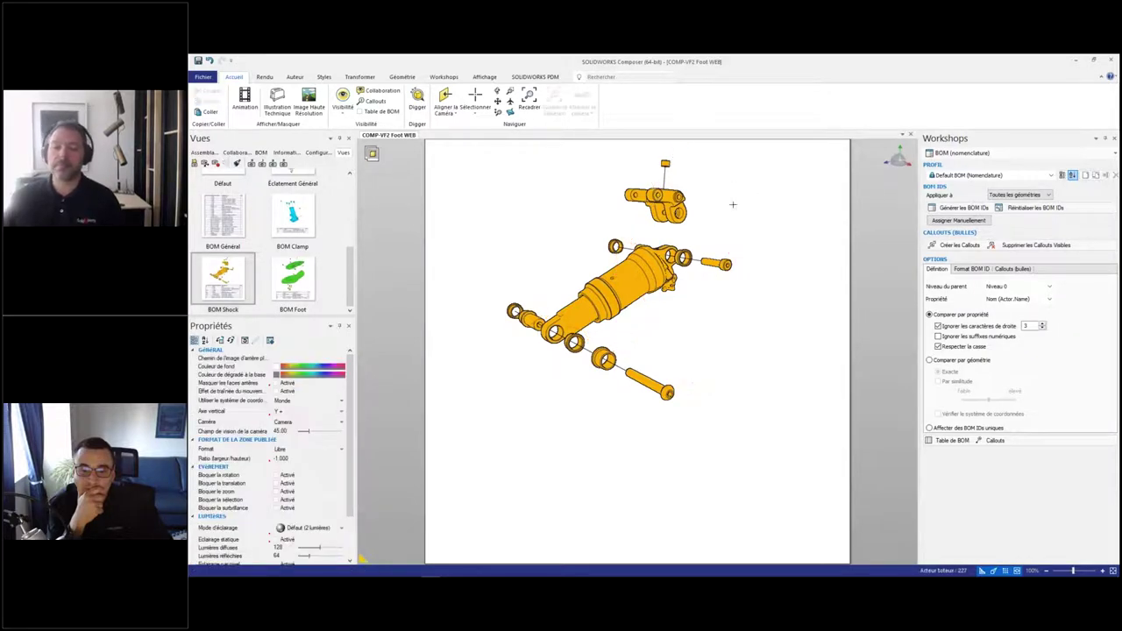
# Step: Reframe the shock absorber parts and attach labels to the short upper screw and the spacer ring beside it
pyautogui.moveTo(720, 167); pyautogui.dragTo(719, 245, button='right')
pyautogui.click(719, 245)
pyautogui.click(770, 231)
pyautogui.moveTo(707, 321)
pyautogui.mouseDown(button='right')
pyautogui.moveTo(716, 301)
pyautogui.moveTo(705, 318)
pyautogui.mouseUp(button='right')
pyautogui.click(702, 324)
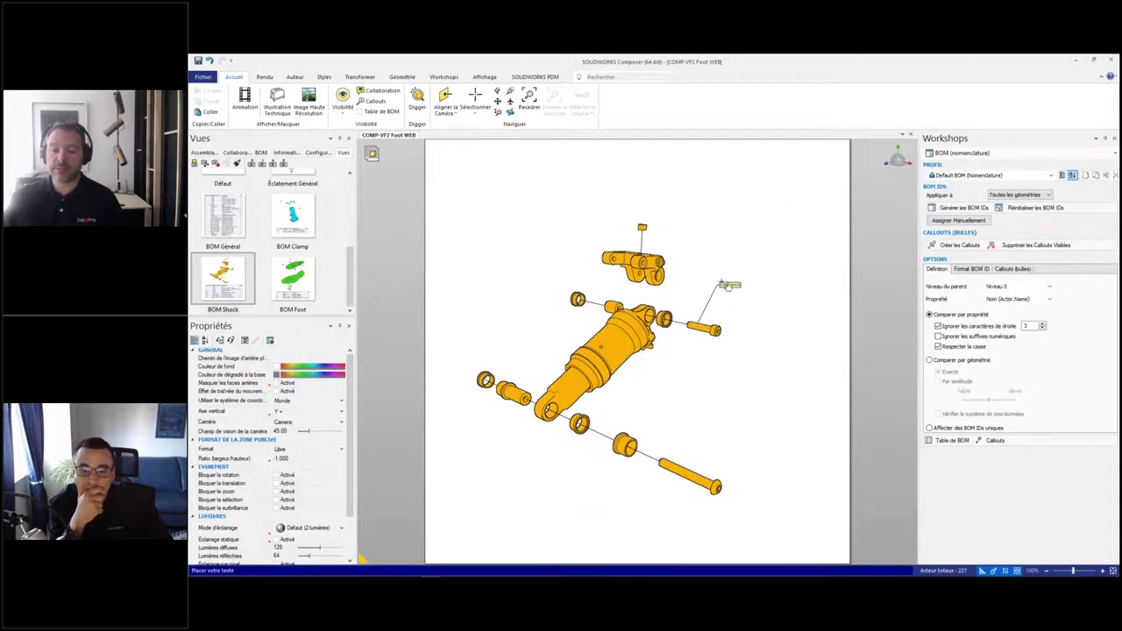
pyautogui.click(741, 222)
pyautogui.click(668, 313)
pyautogui.click(712, 202)
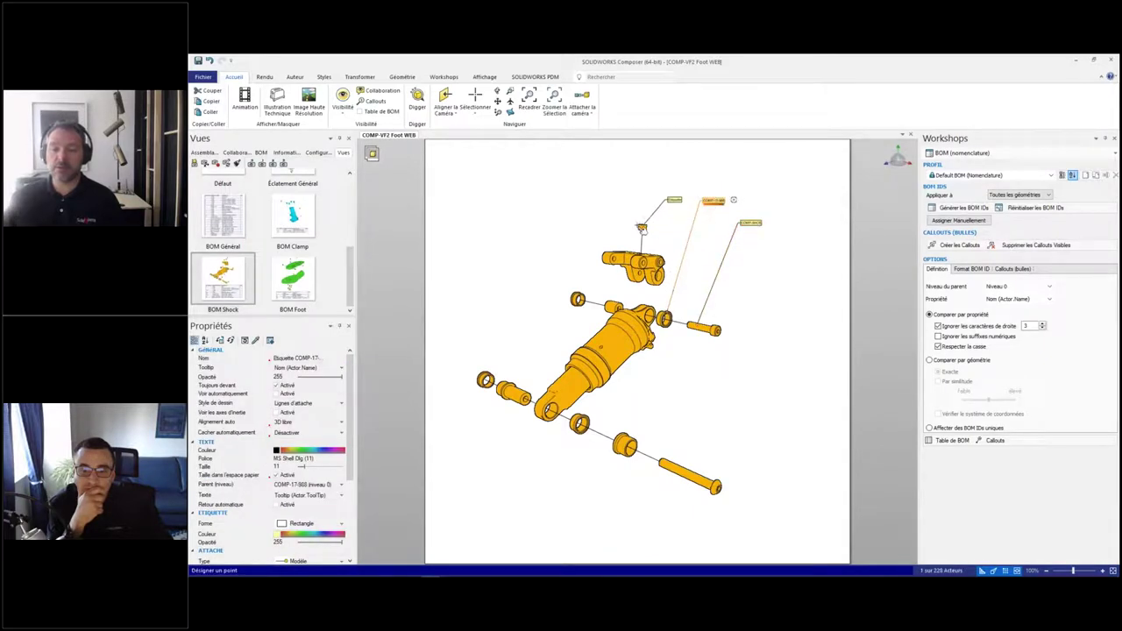
# Step: Attach labels to the small stop block, the short link, the long lower bolt and the flanged lower spacer
pyautogui.click(643, 228)
pyautogui.click(588, 180)
pyautogui.click(643, 258)
pyautogui.click(561, 213)
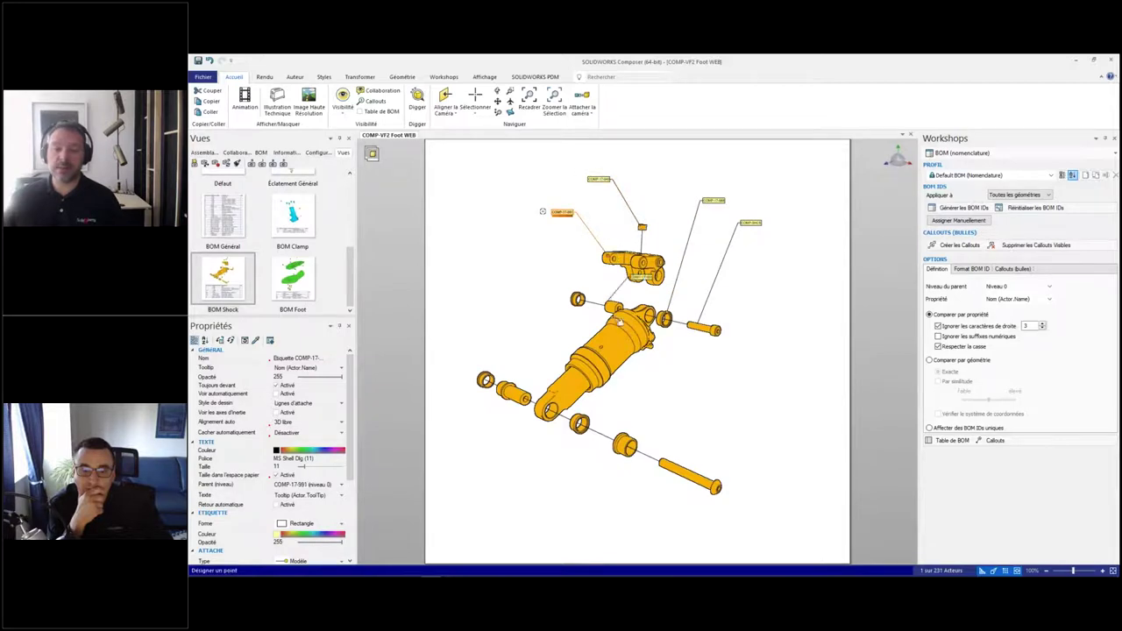
pyautogui.click(682, 461)
pyautogui.click(733, 429)
pyautogui.click(626, 445)
pyautogui.click(684, 409)
# Step: Label the upper and lower shock bodies and the upper and lower shock mounts, finishing the labelling
pyautogui.click(627, 344)
pyautogui.click(509, 295)
pyautogui.click(563, 372)
pyautogui.click(506, 330)
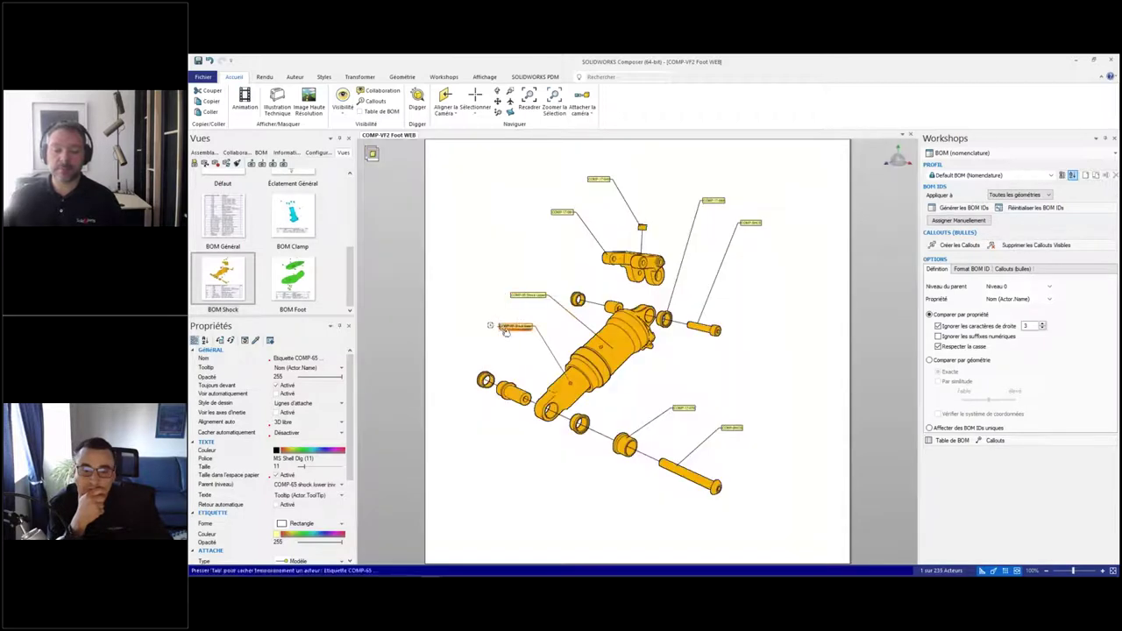
pyautogui.click(621, 303)
pyautogui.click(539, 250)
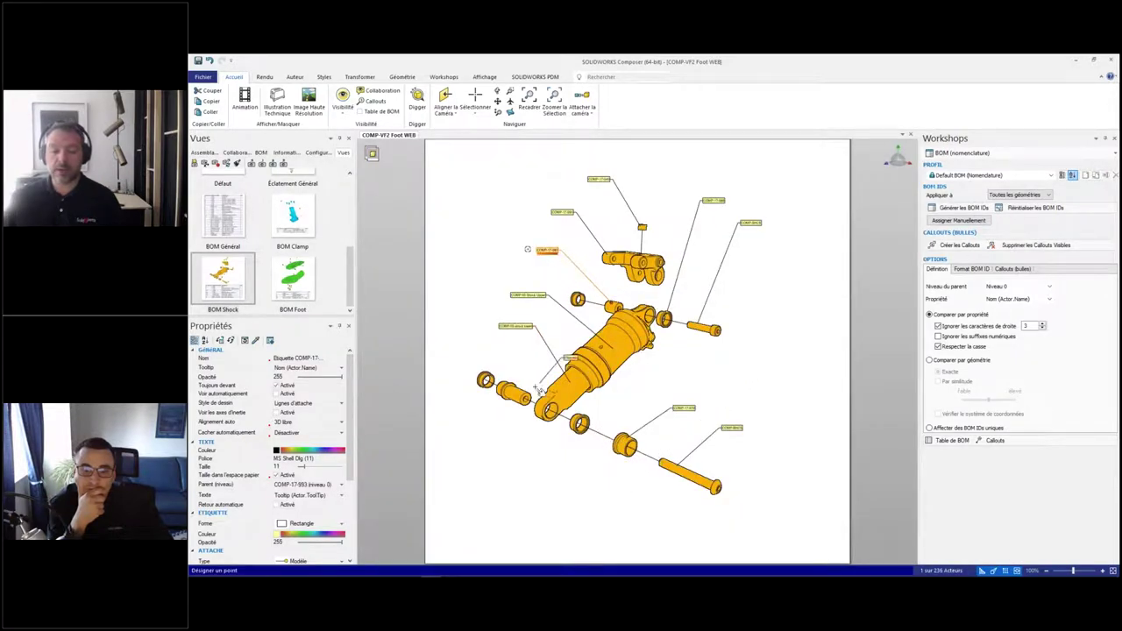
pyautogui.click(521, 403)
pyautogui.click(551, 459)
pyautogui.press('Escape')
# Step: Select all ten part labels around the shock absorber and apply the Description - Traduction style to them
pyautogui.moveTo(534, 161); pyautogui.dragTo(774, 233)
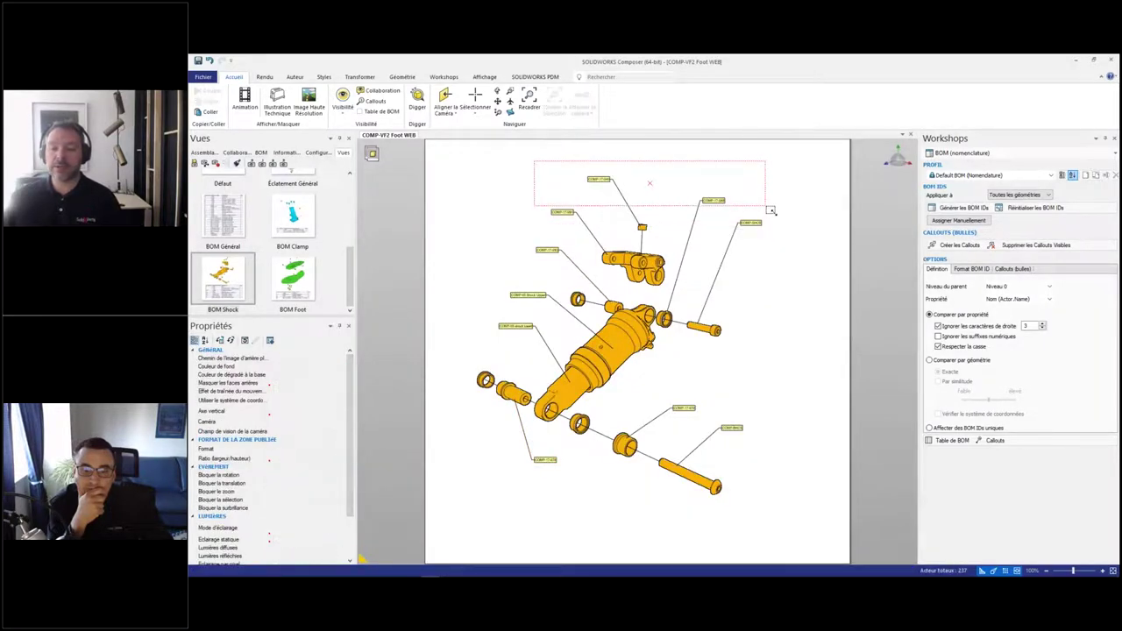
pyautogui.keyDown('ctrl'); pyautogui.moveTo(513, 201); pyautogui.dragTo(570, 268); pyautogui.keyUp('ctrl')
pyautogui.keyDown('ctrl'); pyautogui.moveTo(489, 281); pyautogui.dragTo(554, 349); pyautogui.keyUp('ctrl')
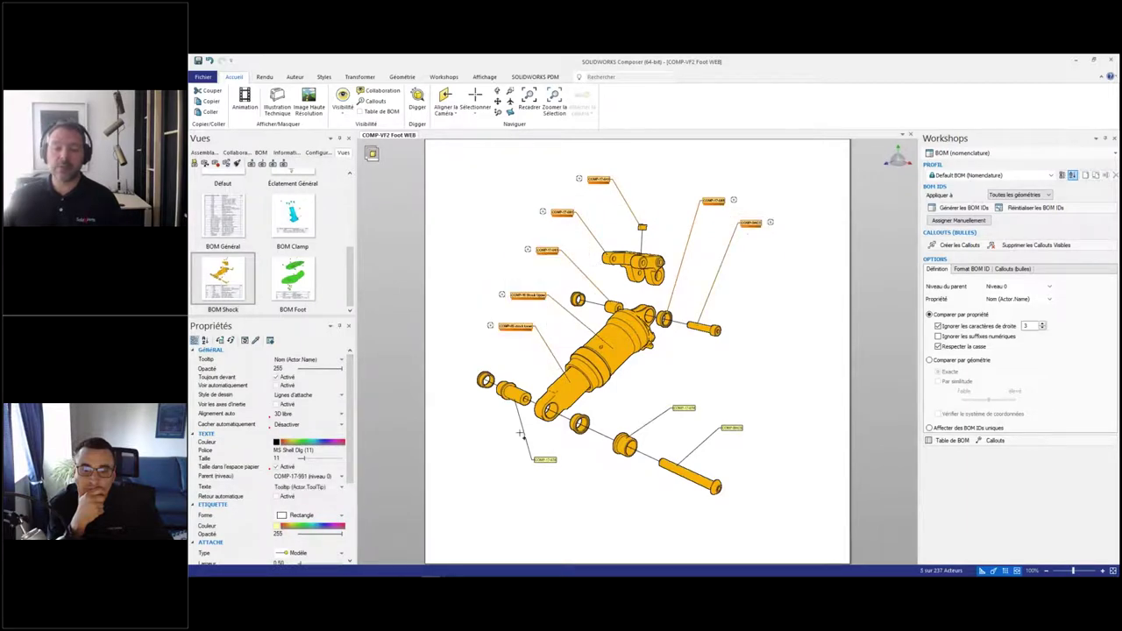
pyautogui.keyDown('ctrl'); pyautogui.moveTo(558, 477); pyautogui.dragTo(559, 478); pyautogui.keyUp('ctrl')
pyautogui.keyDown('ctrl'); pyautogui.moveTo(661, 388); pyautogui.dragTo(750, 440); pyautogui.keyUp('ctrl')
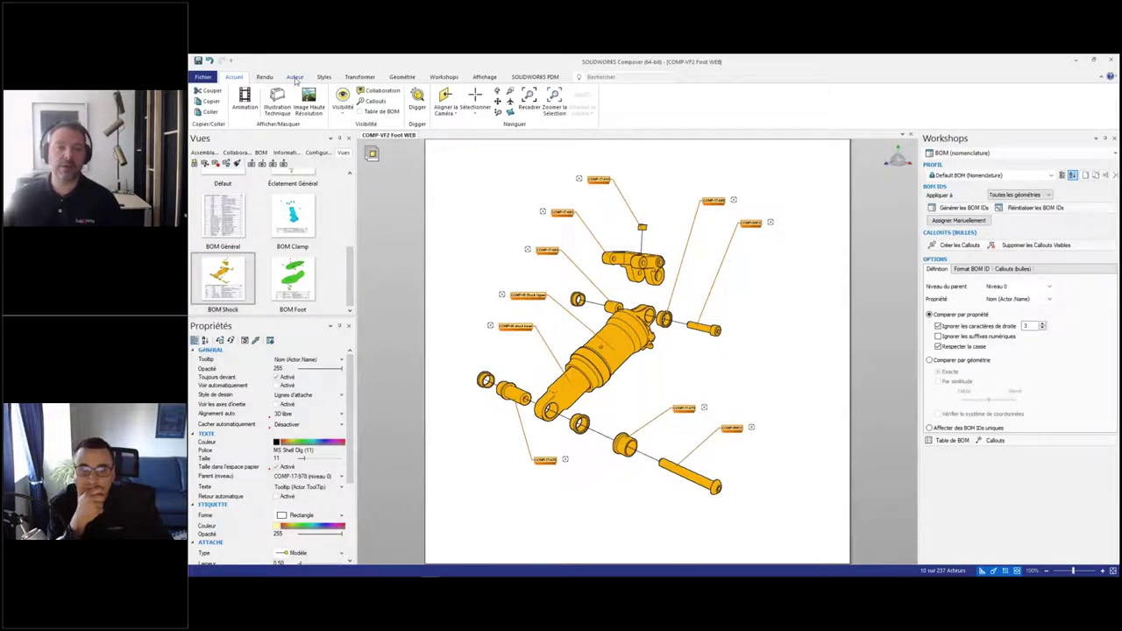
pyautogui.click(294, 77)
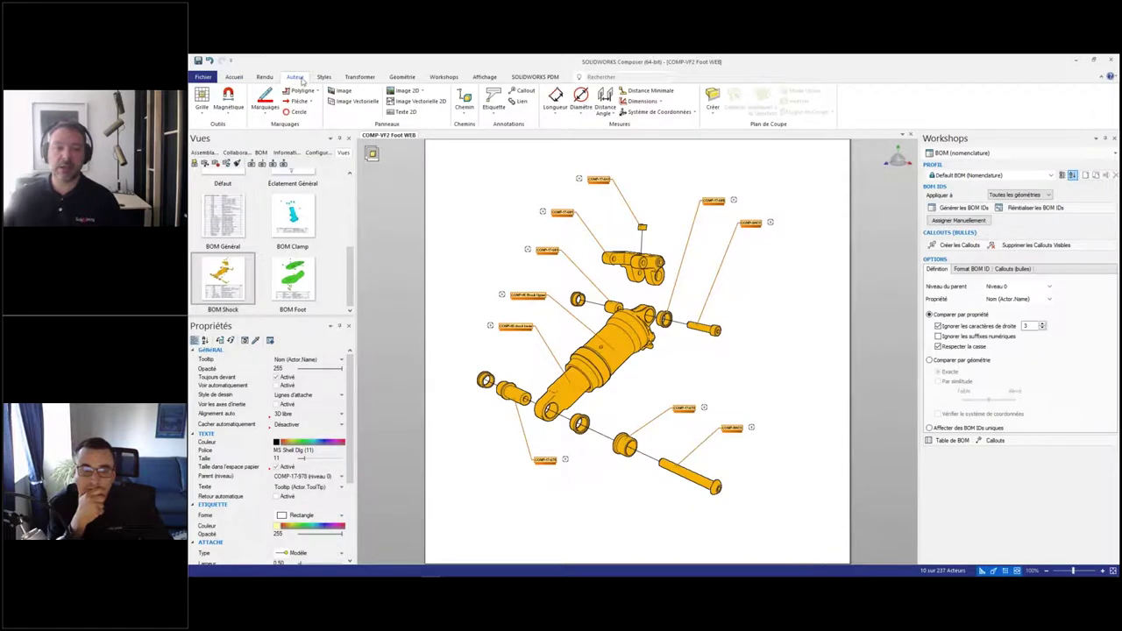
pyautogui.click(324, 78)
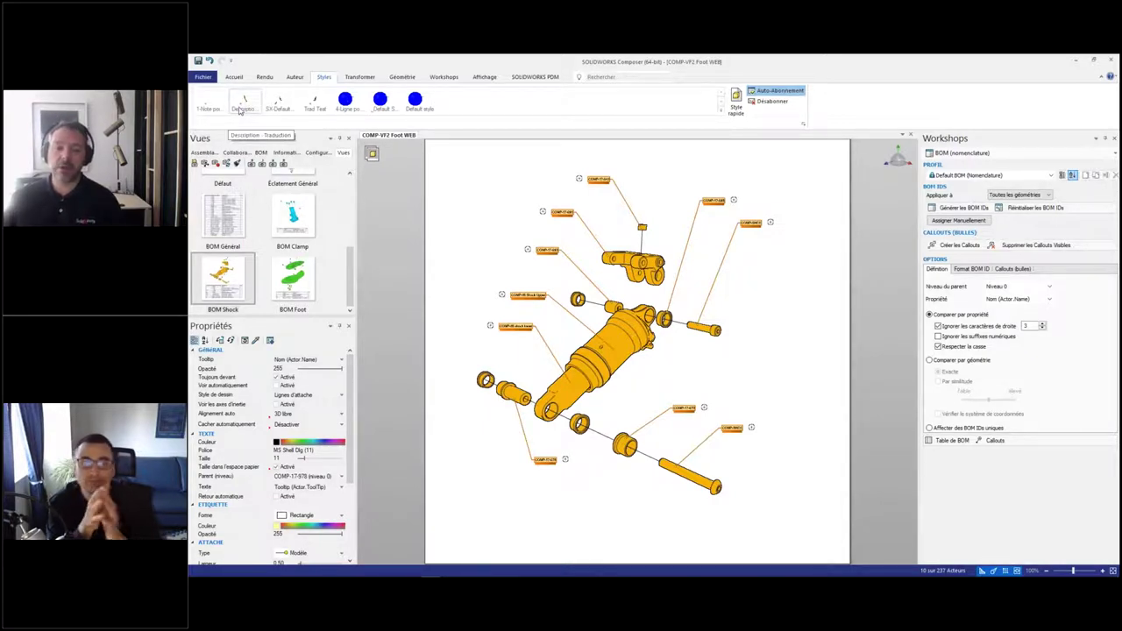
pyautogui.click(243, 103)
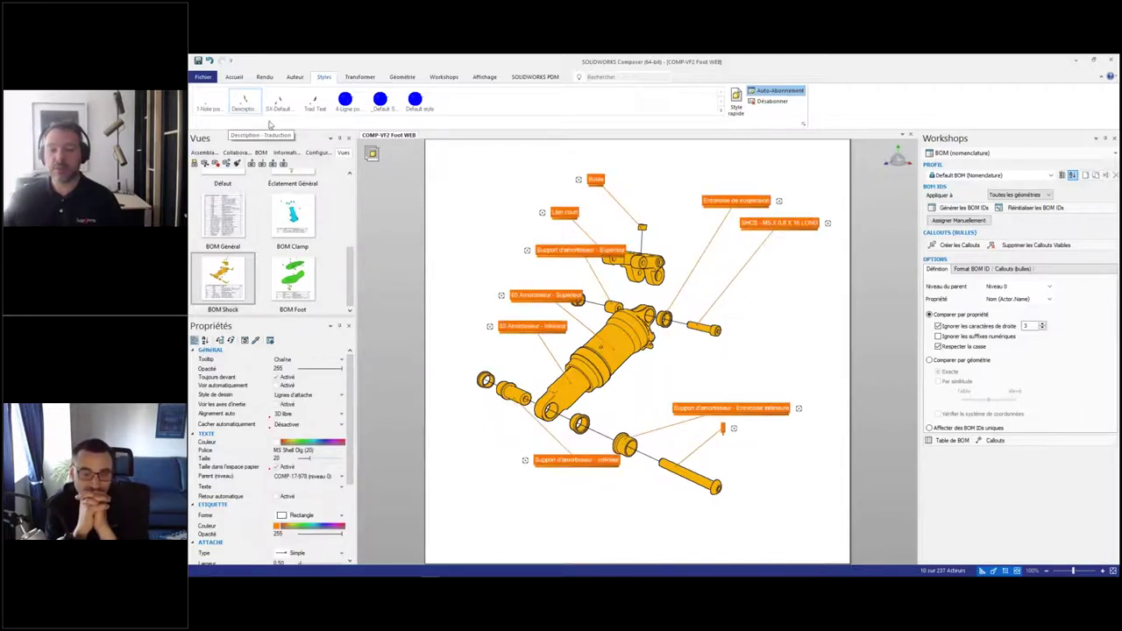
# Step: Move the shock mount, shock body and lower spacer labels clear of the parts they overlap
pyautogui.click(496, 251)
pyautogui.moveTo(542, 250); pyautogui.dragTo(490, 234)
pyautogui.moveTo(518, 292); pyautogui.dragTo(491, 277)
pyautogui.moveTo(518, 322); pyautogui.dragTo(490, 313)
pyautogui.moveTo(568, 459); pyautogui.dragTo(520, 471)
pyautogui.moveTo(712, 403); pyautogui.dragTo(678, 381)
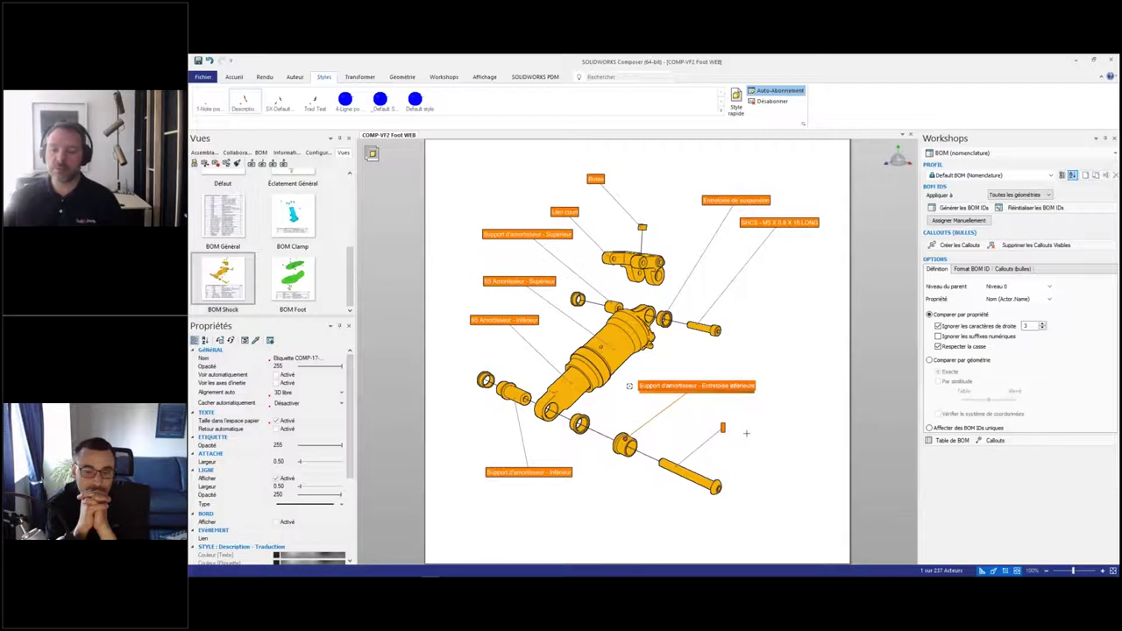
# Step: Open the Description - Traduction style for editing and try Description EN as its label text property
pyautogui.click(978, 154)
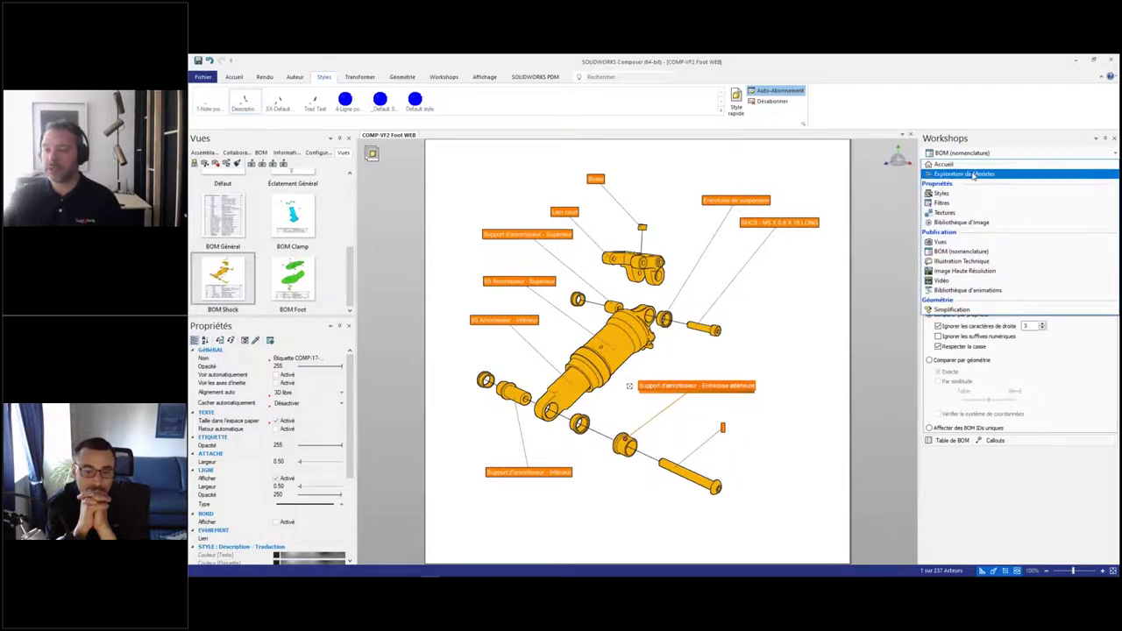
pyautogui.click(955, 193)
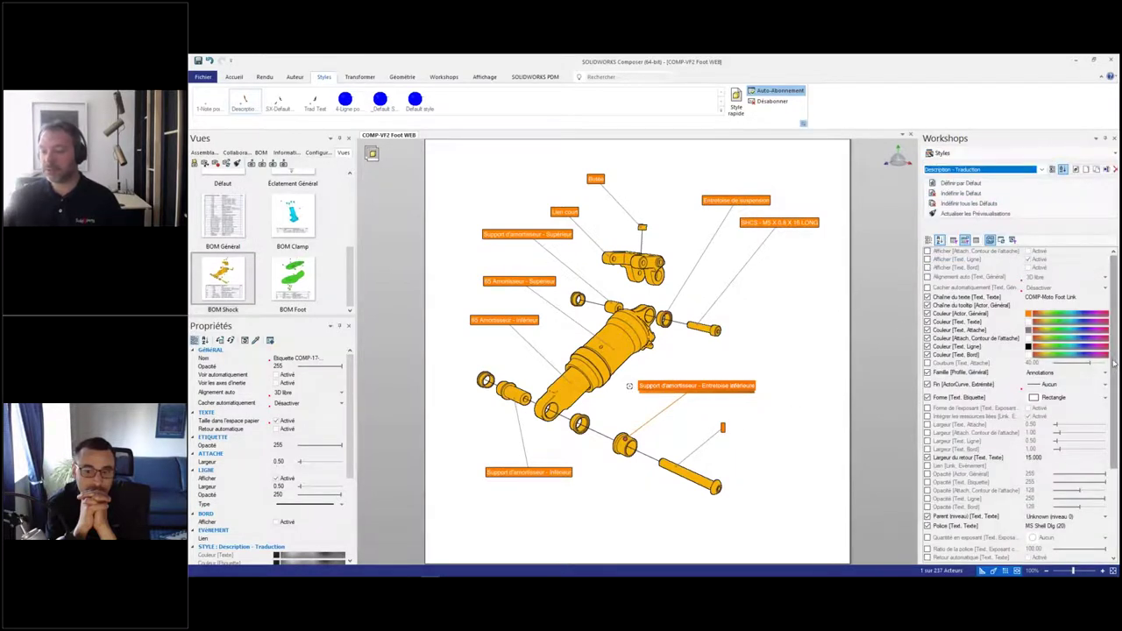
pyautogui.scroll(-3, 1100, 421)
pyautogui.click(1103, 476)
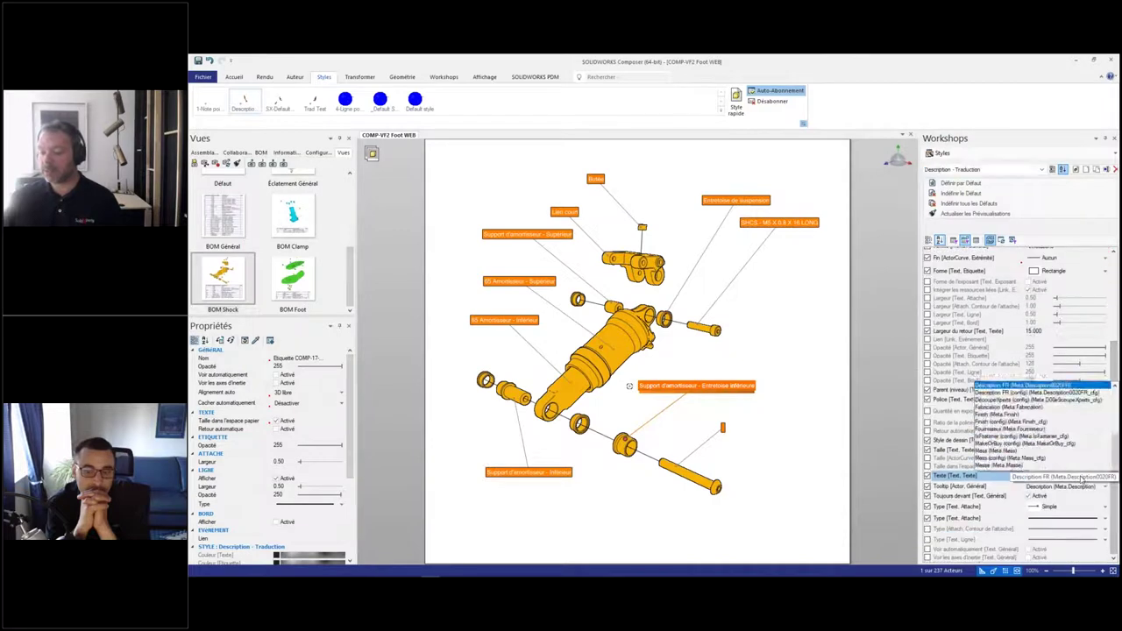
pyautogui.scroll(1, 1037, 333)
pyautogui.scroll(1, 1037, 333)
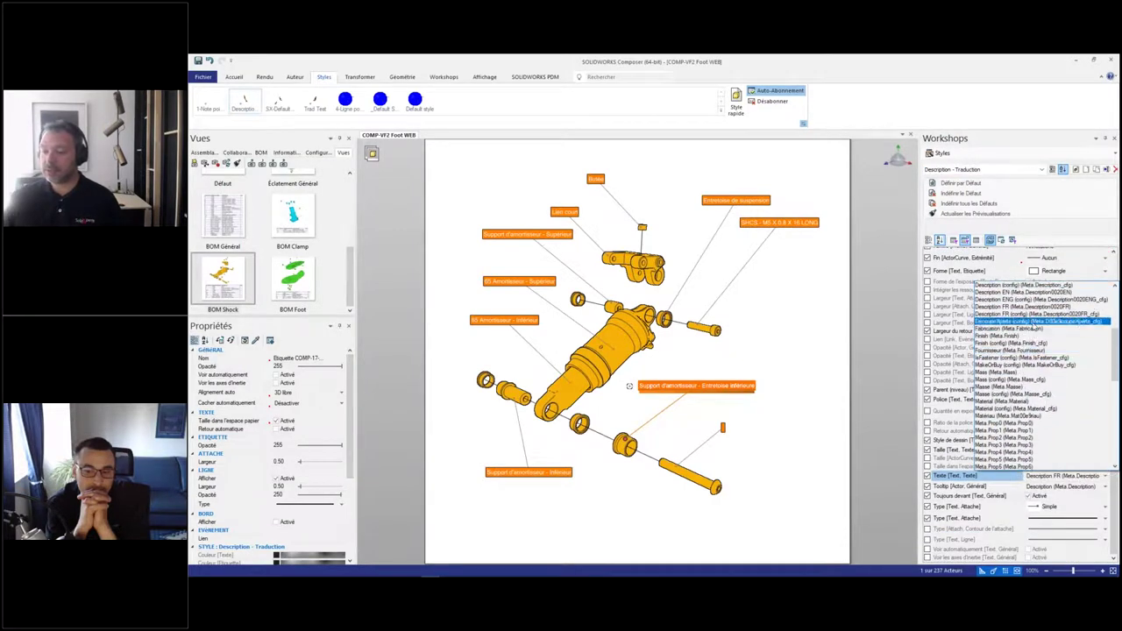
pyautogui.click(1039, 294)
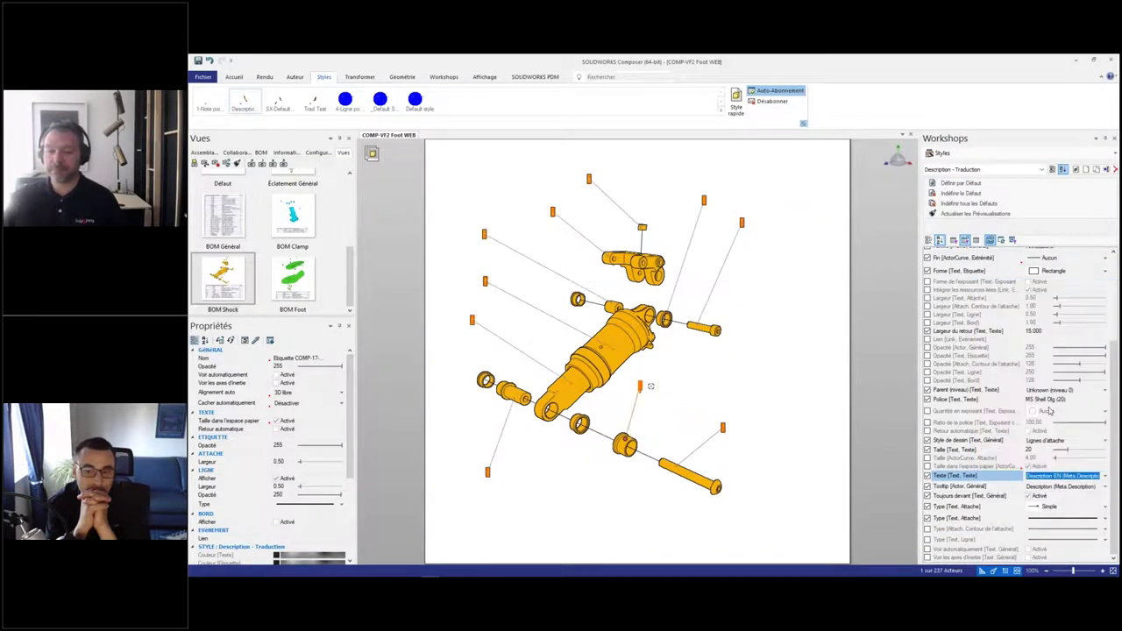
# Step: Try Description ENG (config) and Description (Meta.Description) as the style's label text property, leaving the parent level at 0
pyautogui.click(1062, 476)
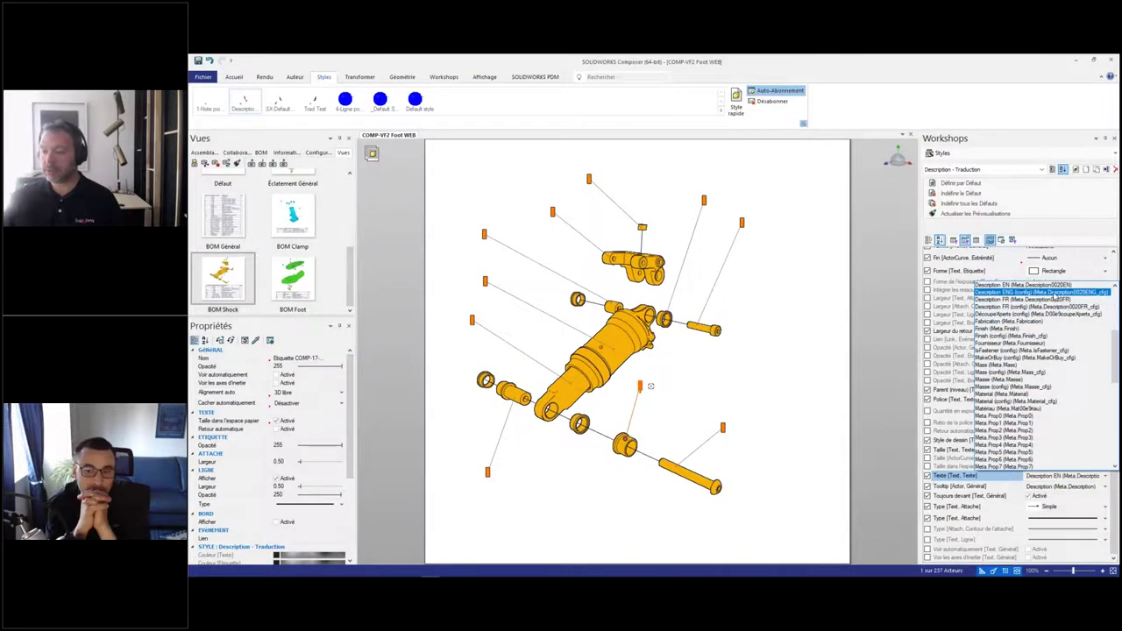
pyautogui.click(1055, 293)
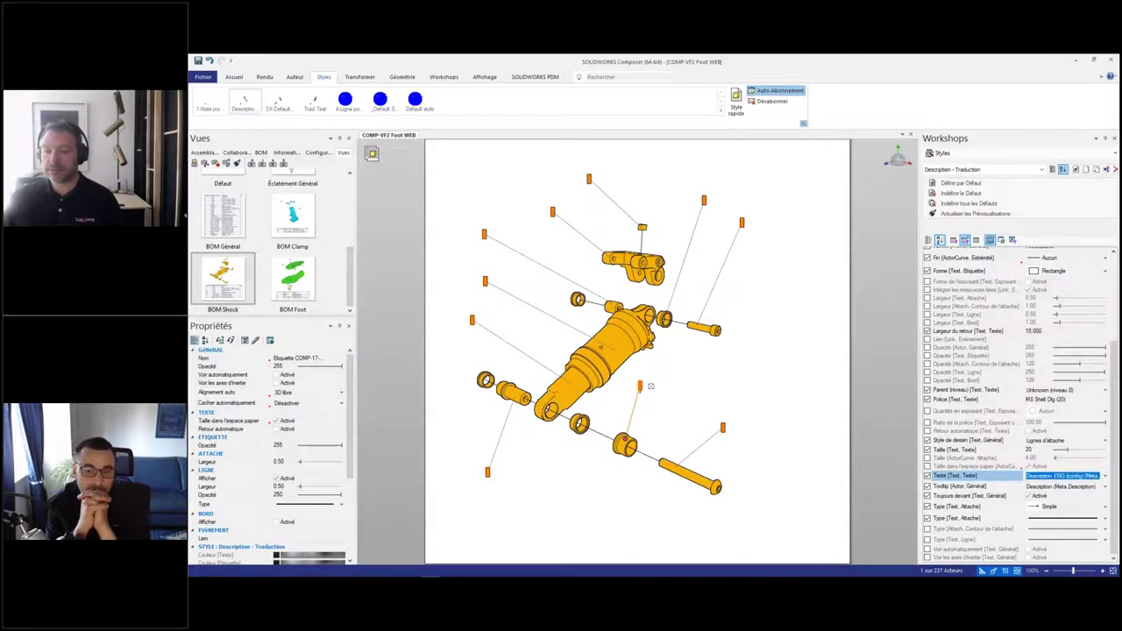
pyautogui.click(1095, 390)
pyautogui.click(1079, 401)
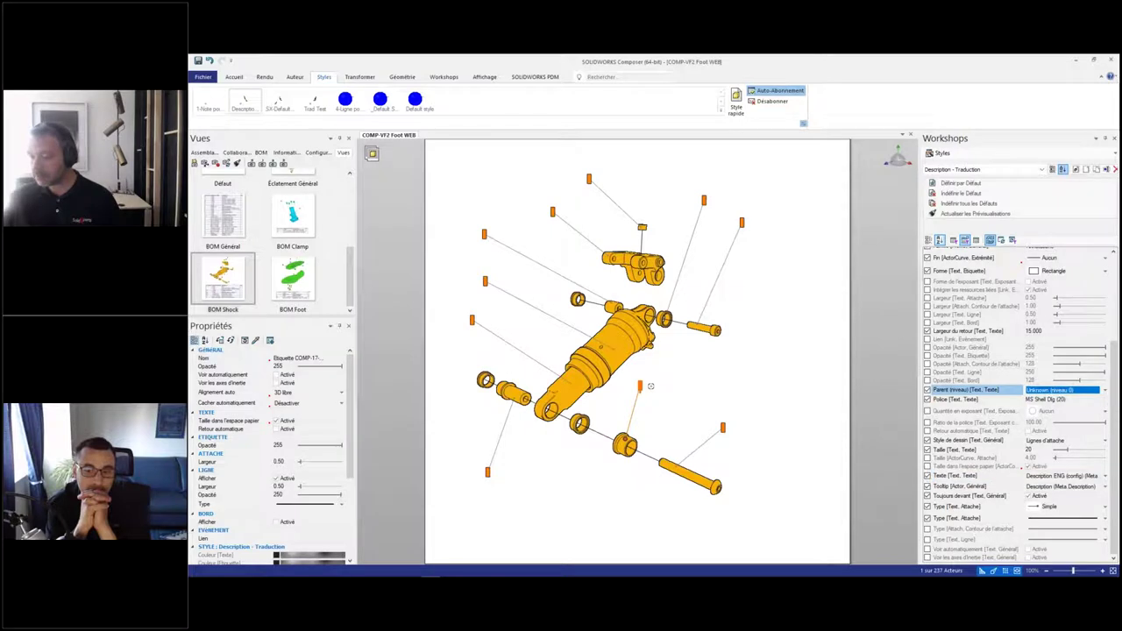
pyautogui.click(1063, 475)
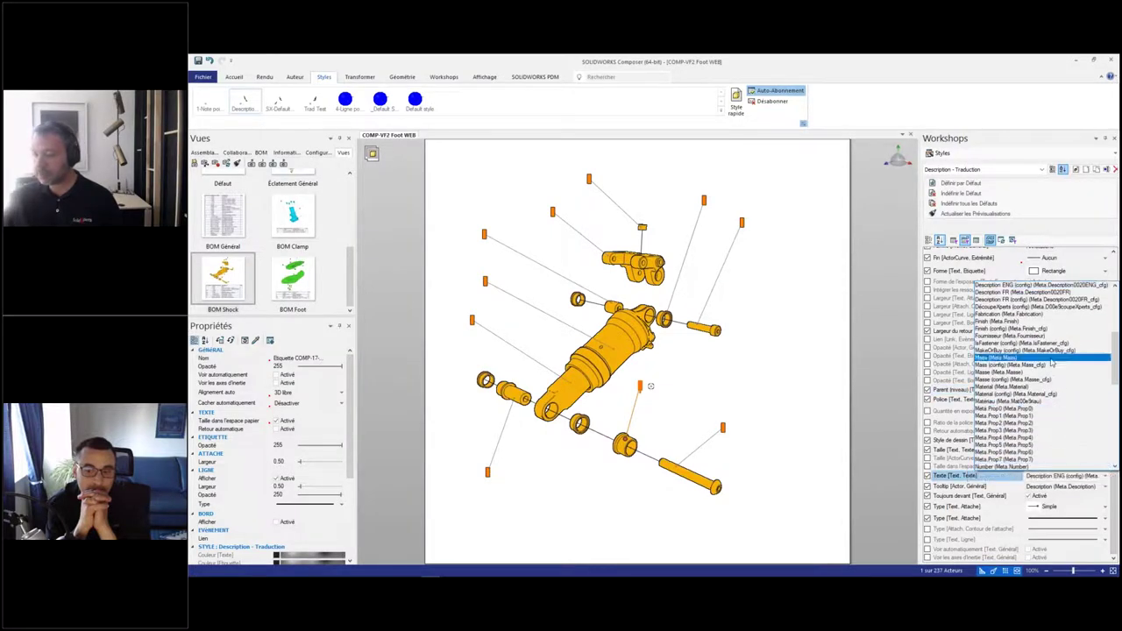
pyautogui.scroll(1, 1040, 329)
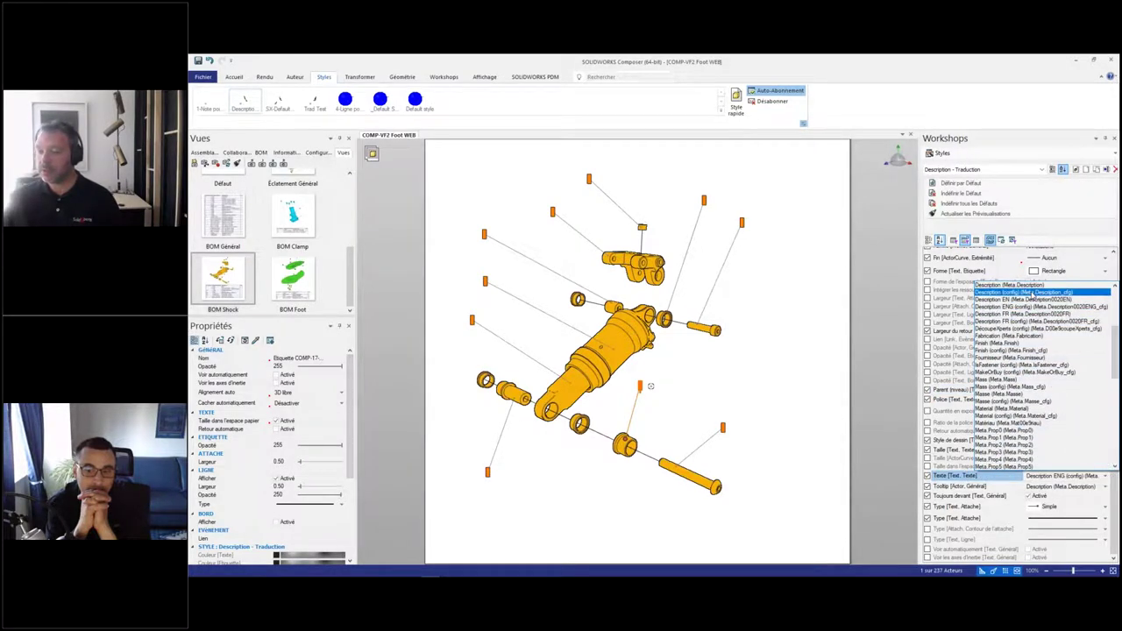
pyautogui.click(1017, 285)
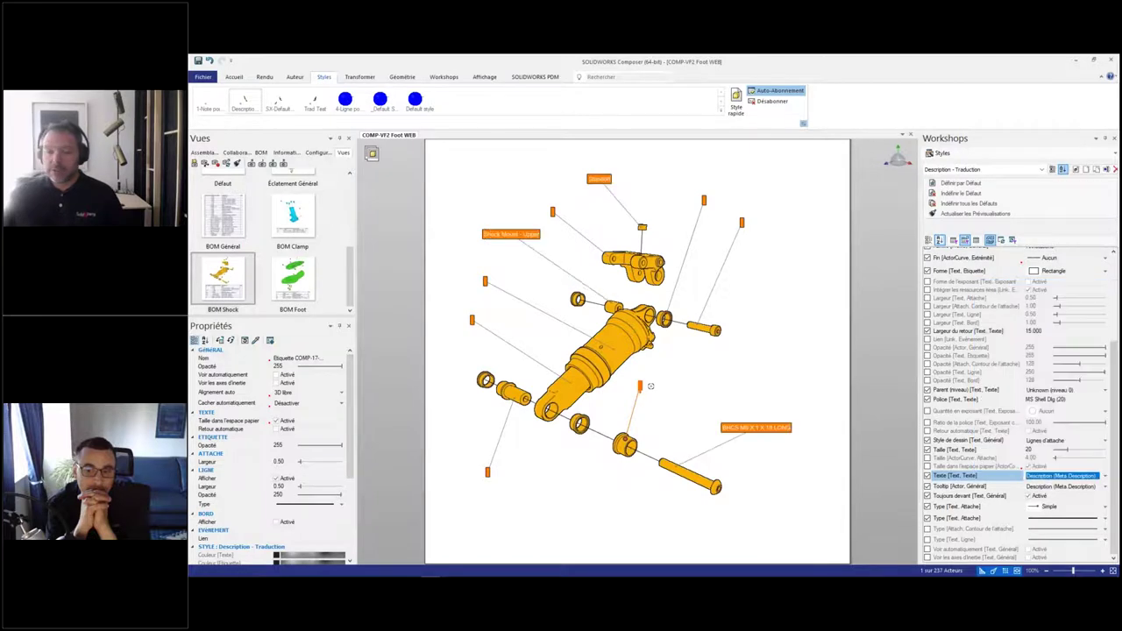
# Step: Set the Description - Traduction style's label text property to Description (config) and deselect the label
pyautogui.click(1064, 475)
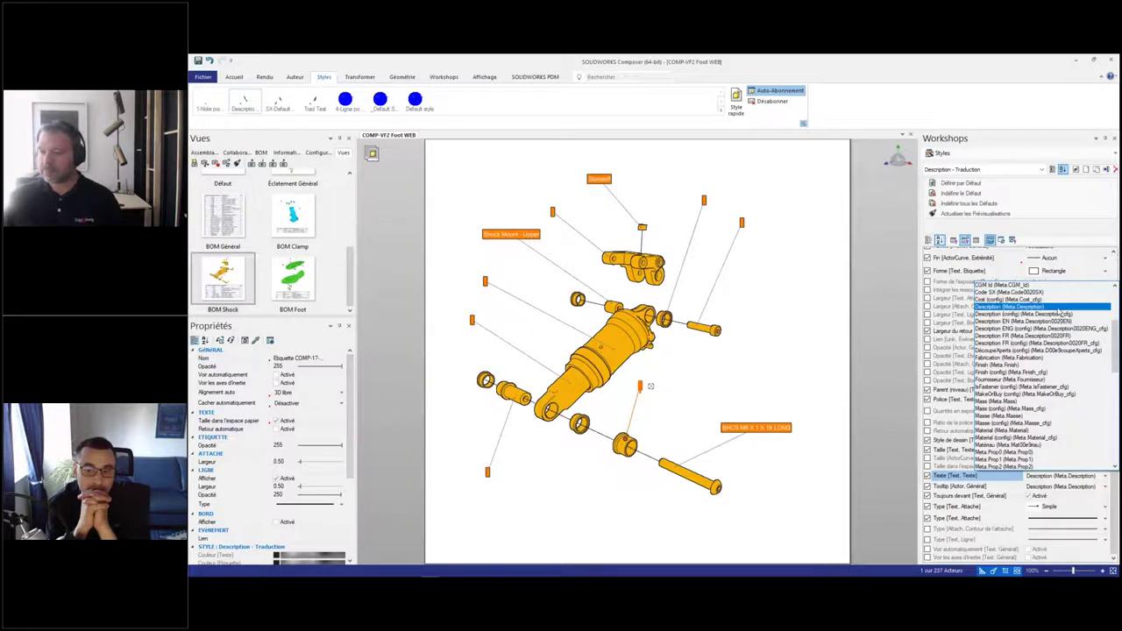
pyautogui.click(1059, 314)
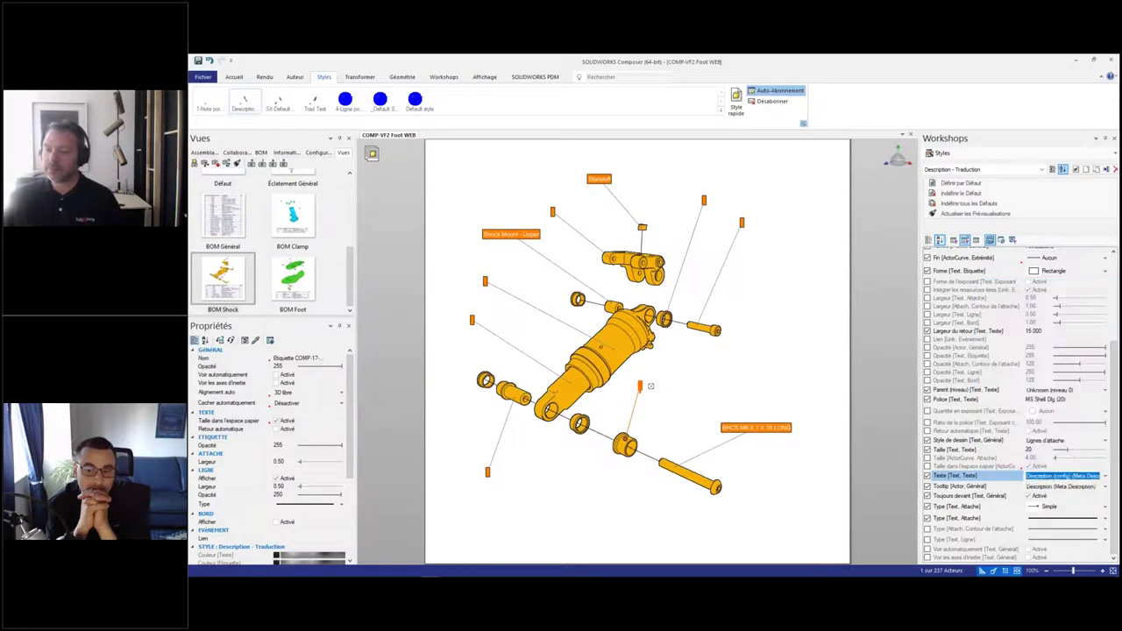
pyautogui.click(798, 366)
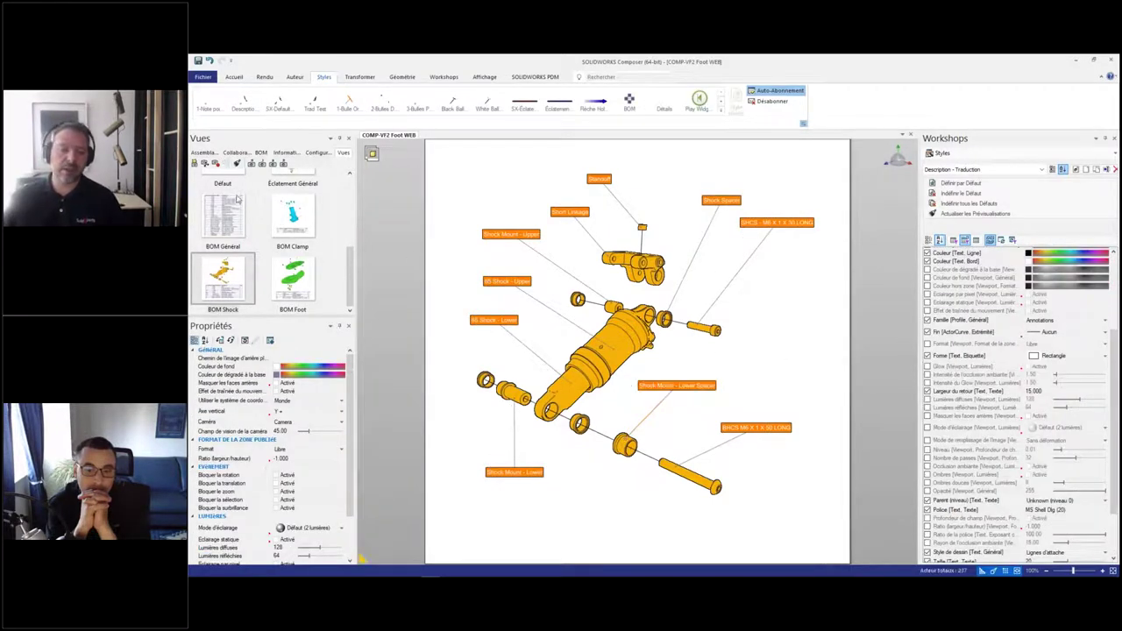
# Step: Save the labelled shock layout as a view named Notes Shock and return the Workshops to Accueil
pyautogui.click(196, 164)
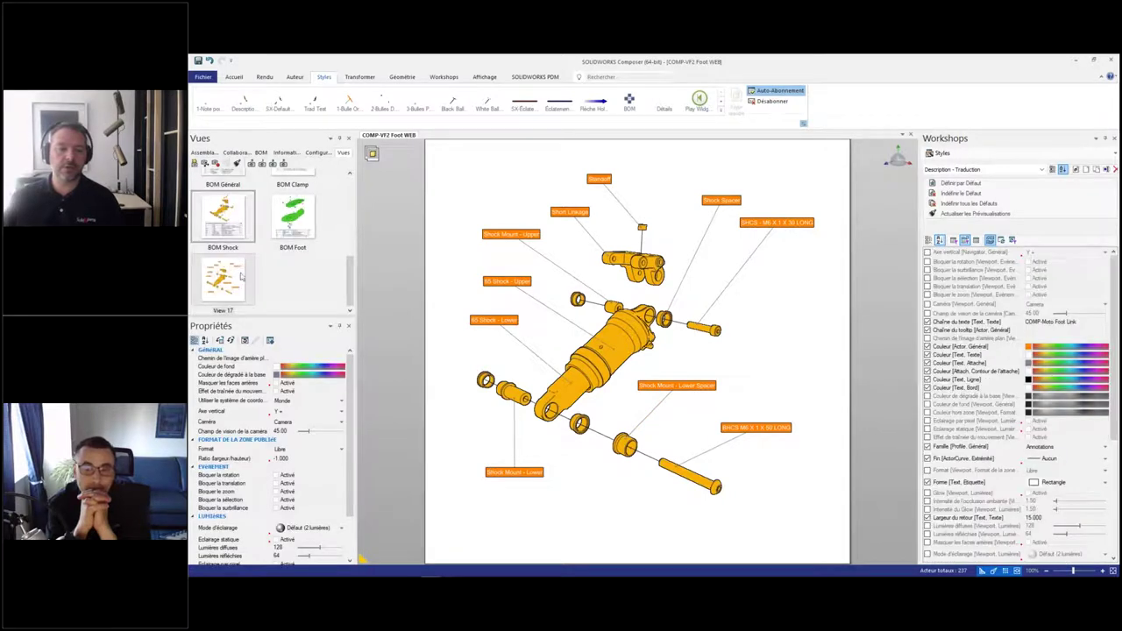
pyautogui.click(227, 310)
pyautogui.write('Notes')
pyautogui.press('Return')
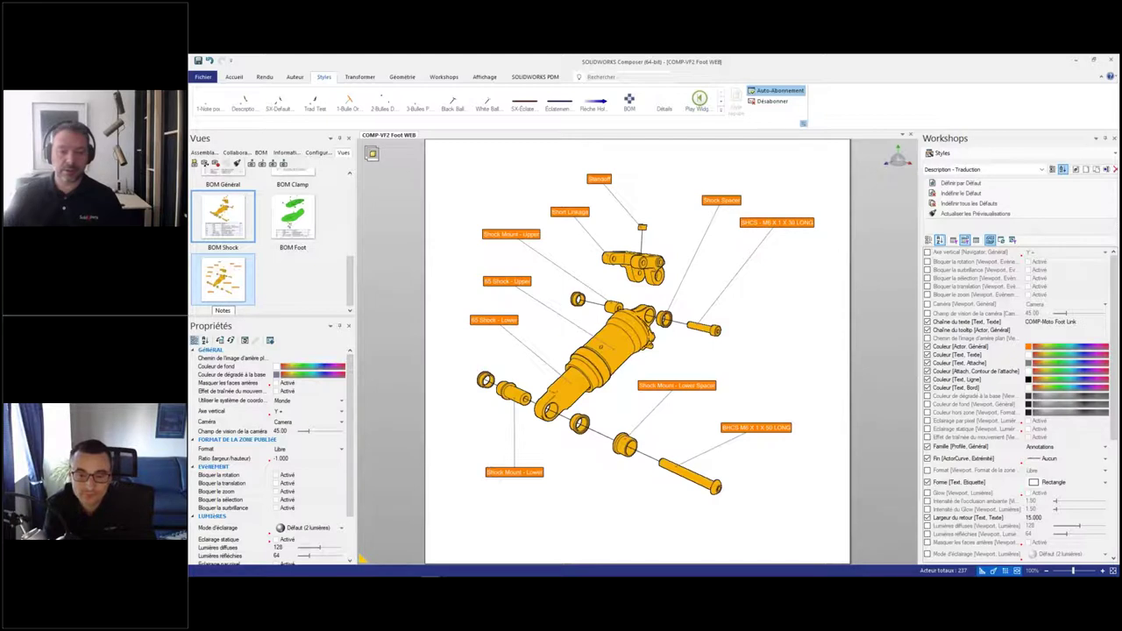
pyautogui.write('Shock')
pyautogui.press('Return')
pyautogui.click(235, 162)
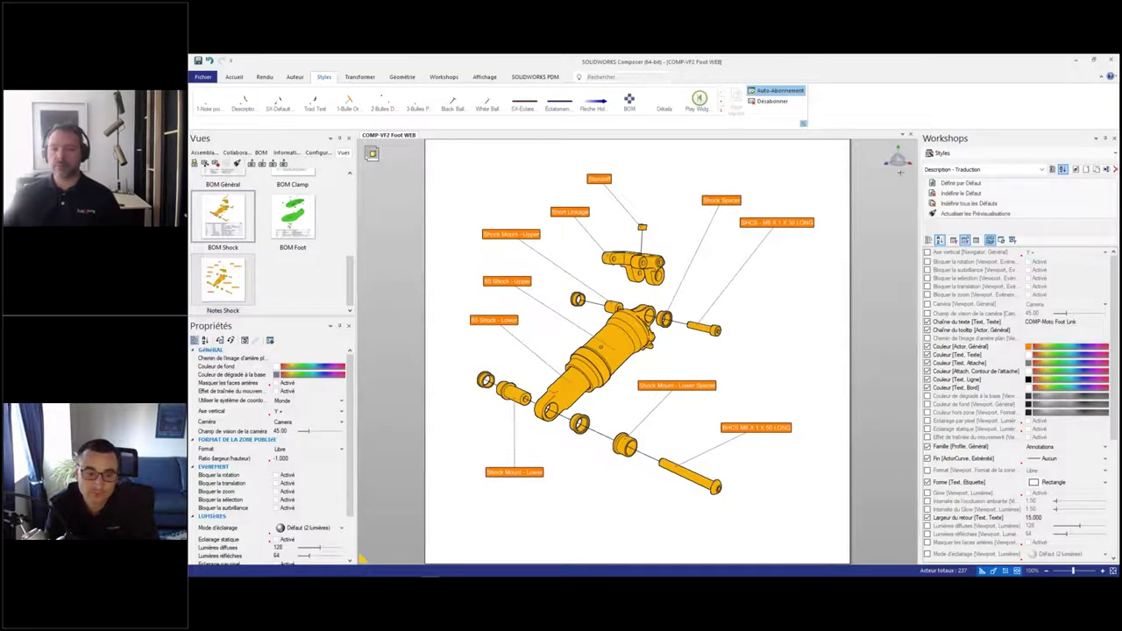
pyautogui.click(940, 155)
pyautogui.click(945, 164)
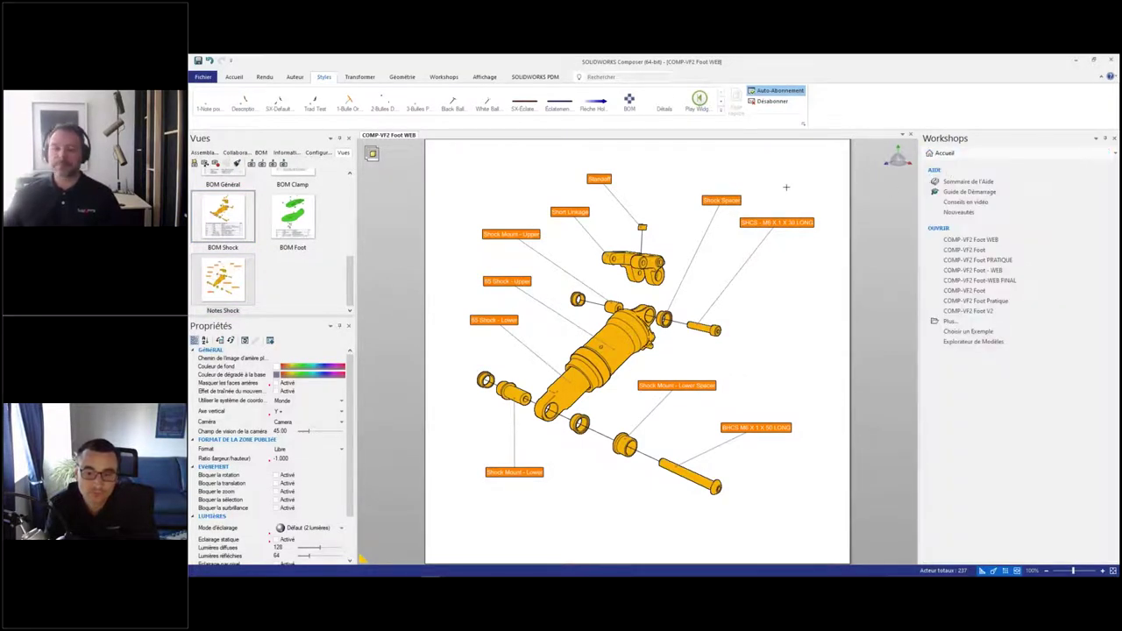
# Step: Switch to the PowerPoint presentation and advance to the translation cost slide and its first product image
pyautogui.hotkey('alt', 'Tab')
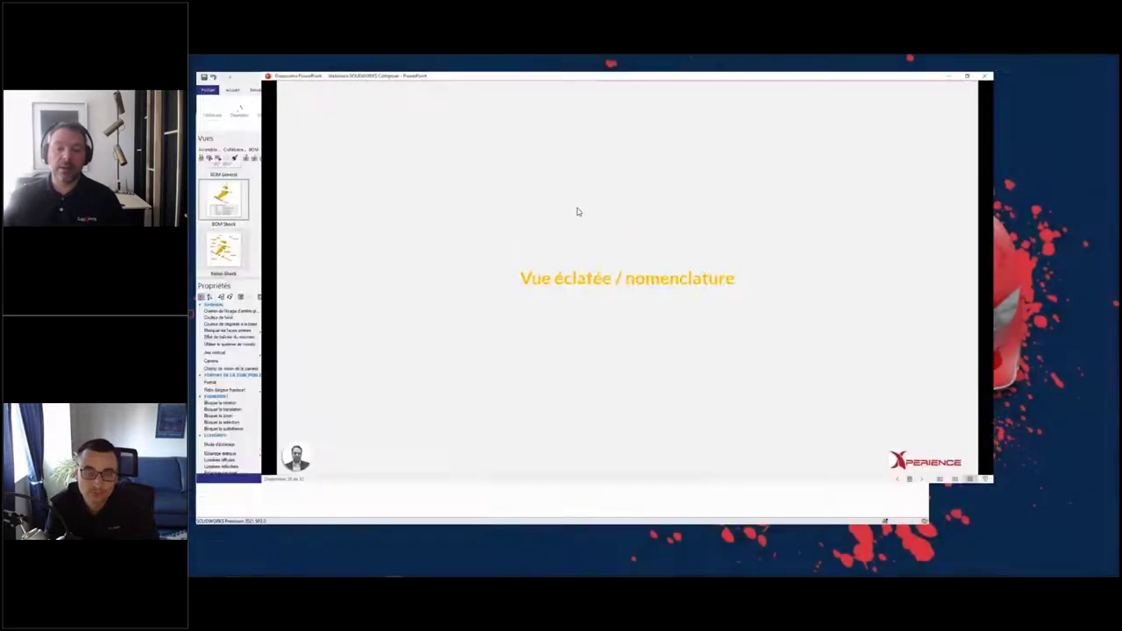
pyautogui.click(513, 198)
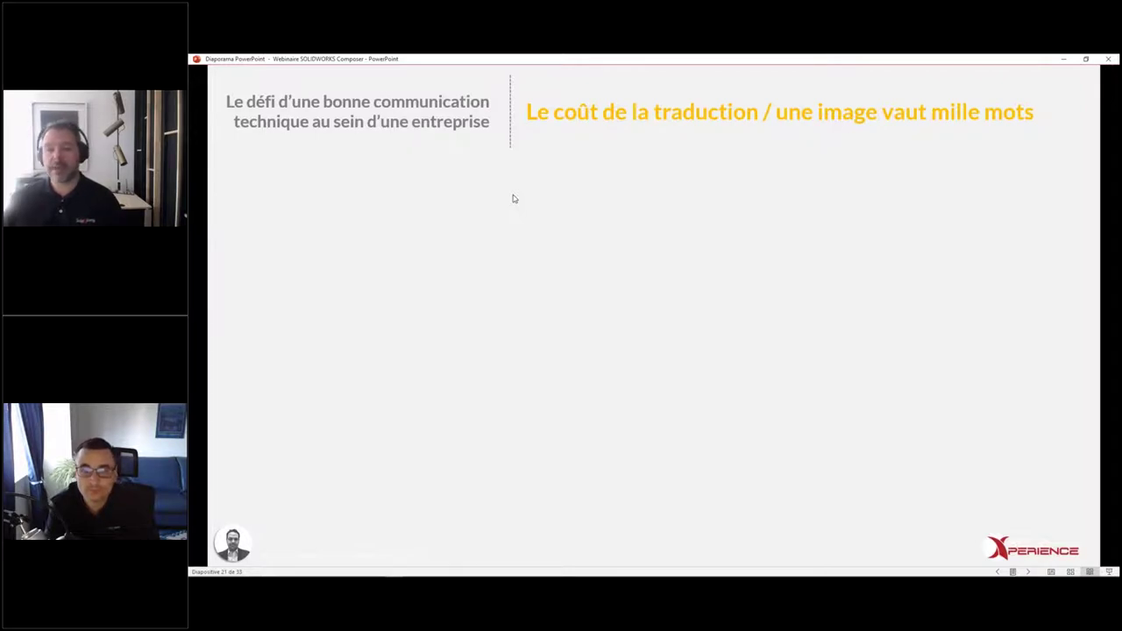
pyautogui.press('Right')
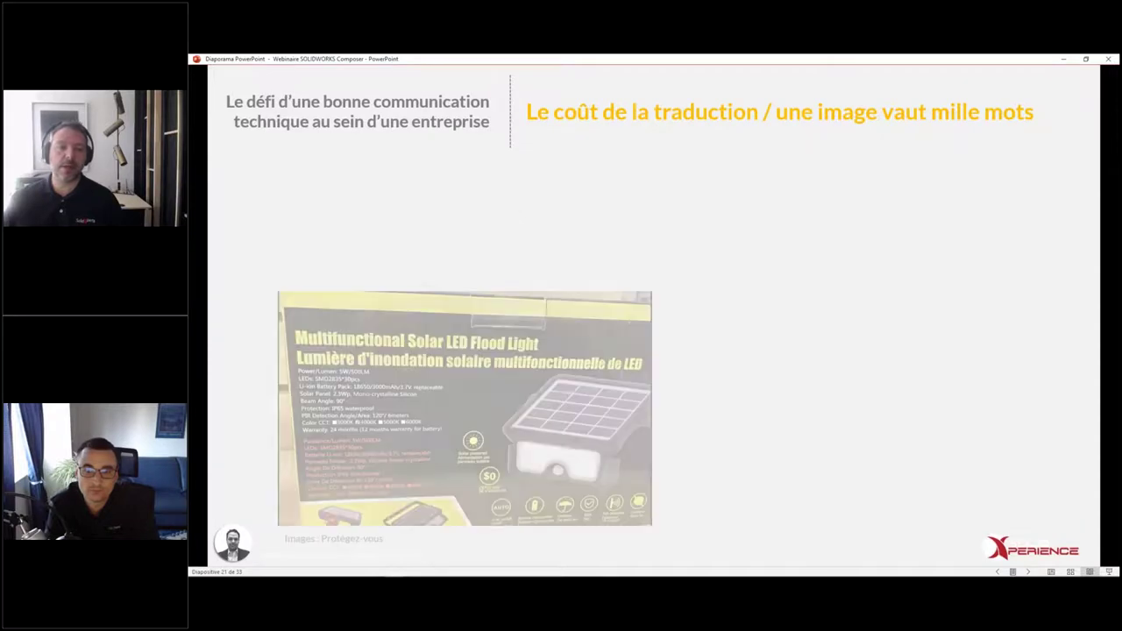
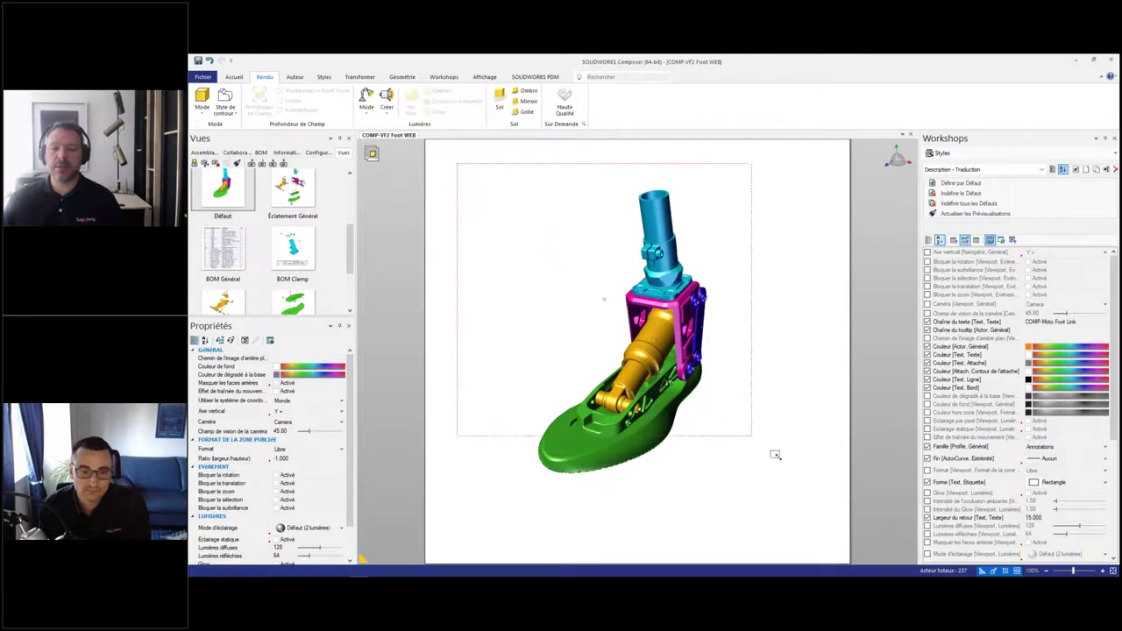
# Step: Colour all parts of the assembled foot grey and set their custom rendering to Technique plat
pyautogui.click(277, 370)
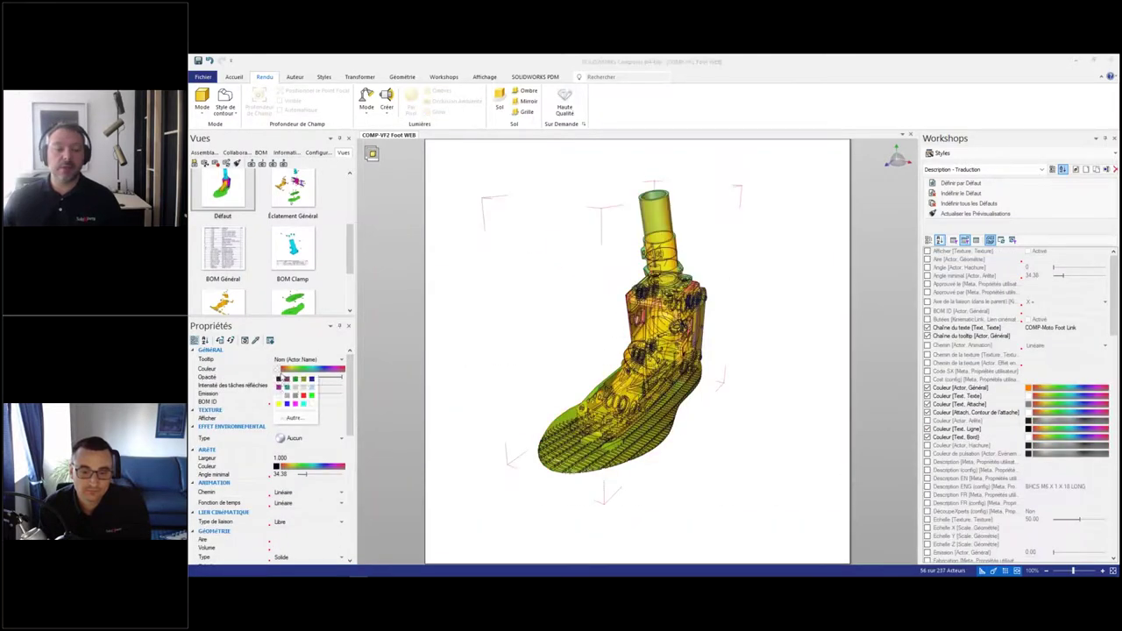
pyautogui.click(287, 394)
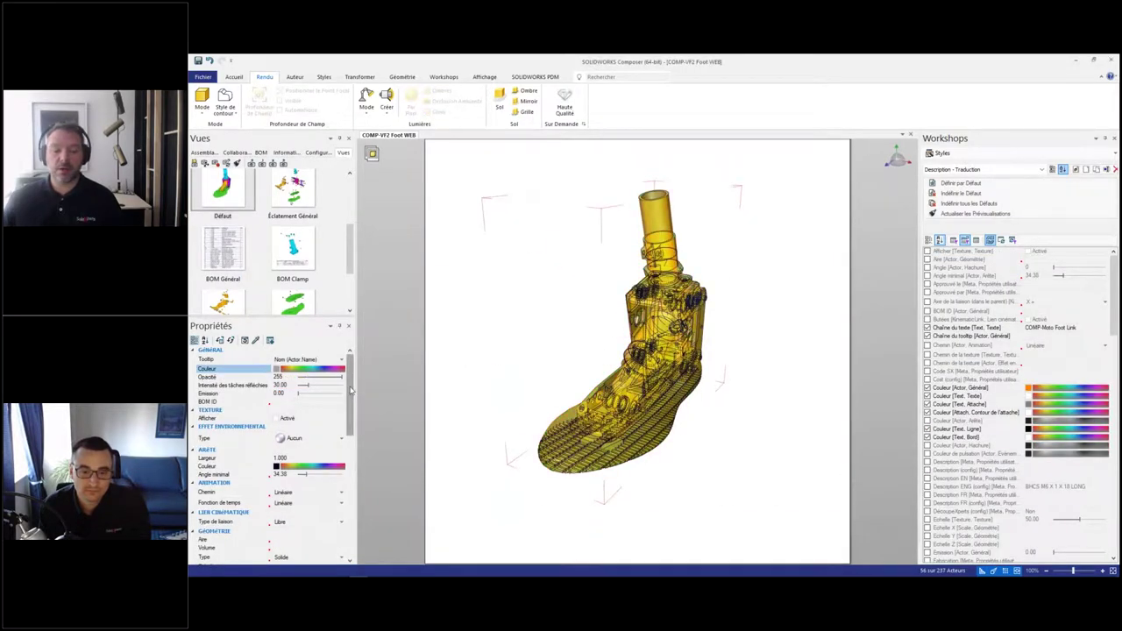
pyautogui.scroll(-8, 306, 404)
pyautogui.click(309, 408)
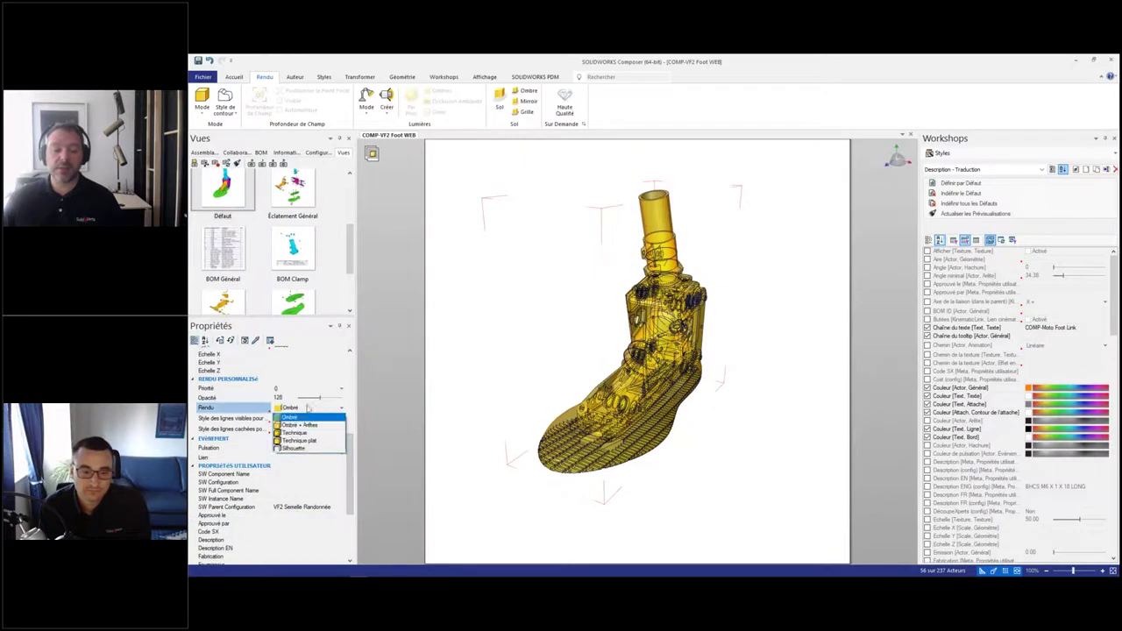
pyautogui.click(302, 441)
pyautogui.click(546, 366)
pyautogui.moveTo(546, 366); pyautogui.dragTo(519, 355, button='right')
pyautogui.moveTo(519, 354); pyautogui.dragTo(539, 355)
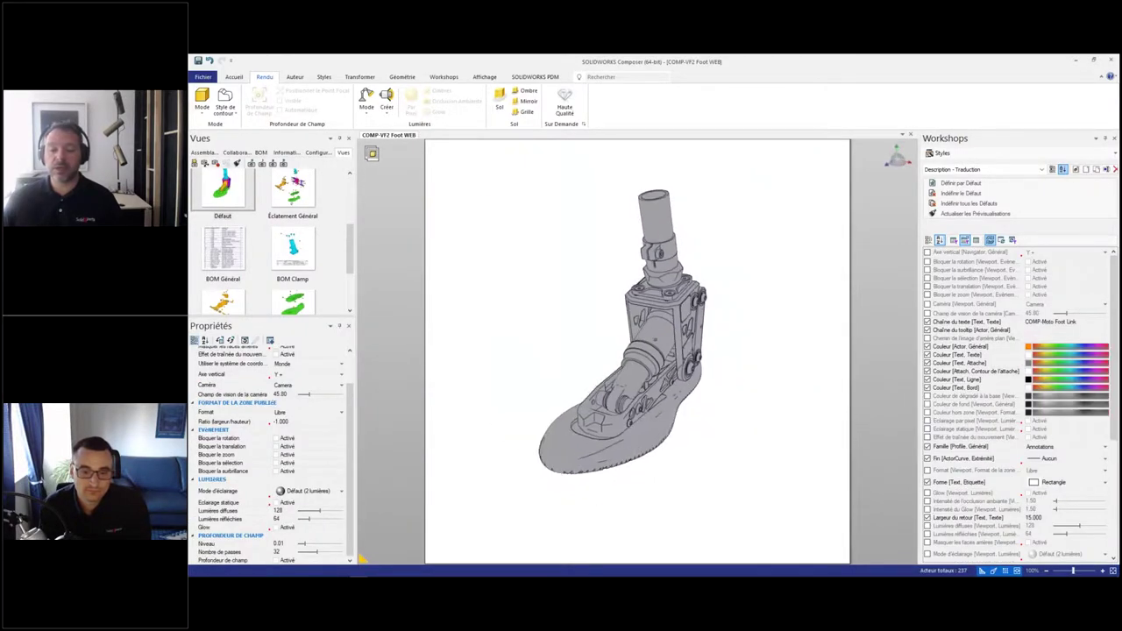
# Step: Try a green edge colour on the parts of the Sélection 6 selection set and undo it
pyautogui.click(204, 152)
pyautogui.scroll(-5, 254, 255)
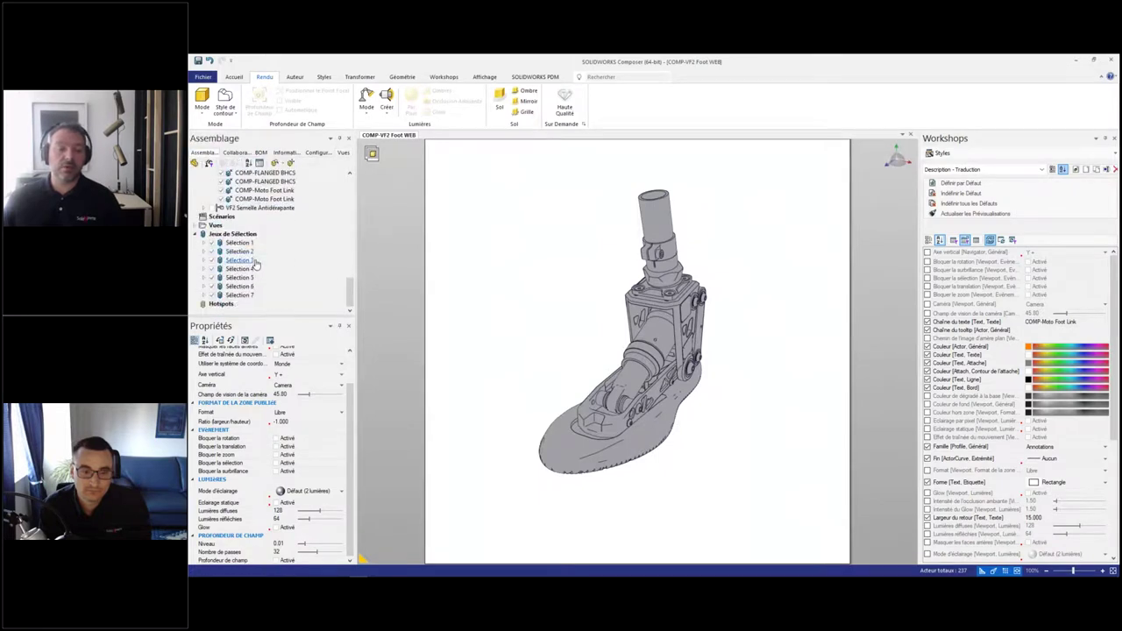
pyautogui.click(250, 286)
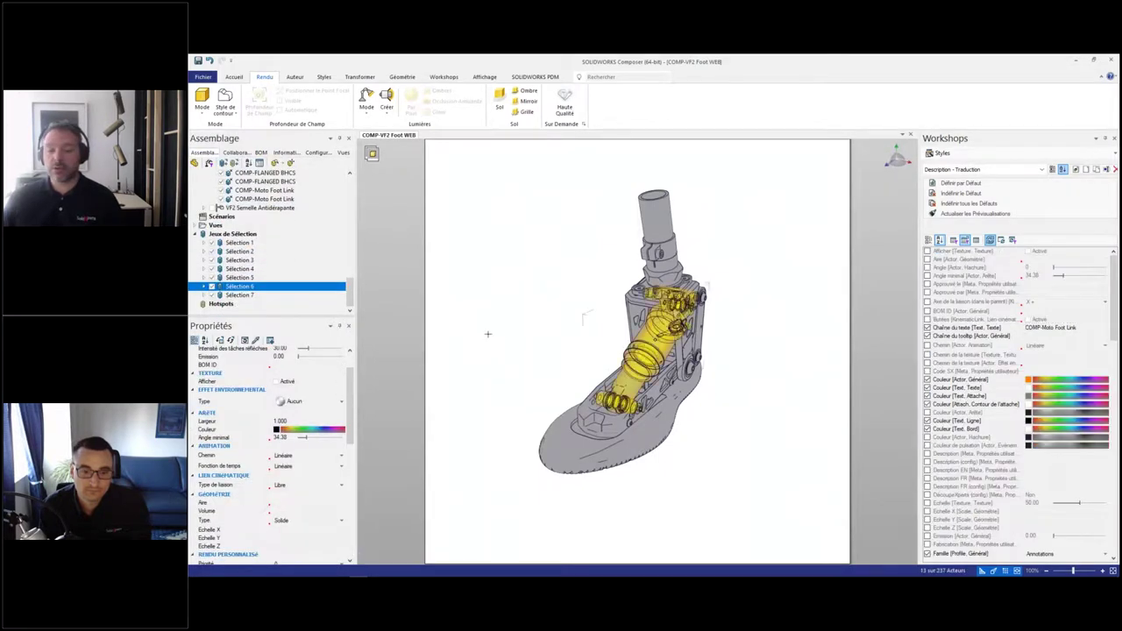
pyautogui.click(314, 430)
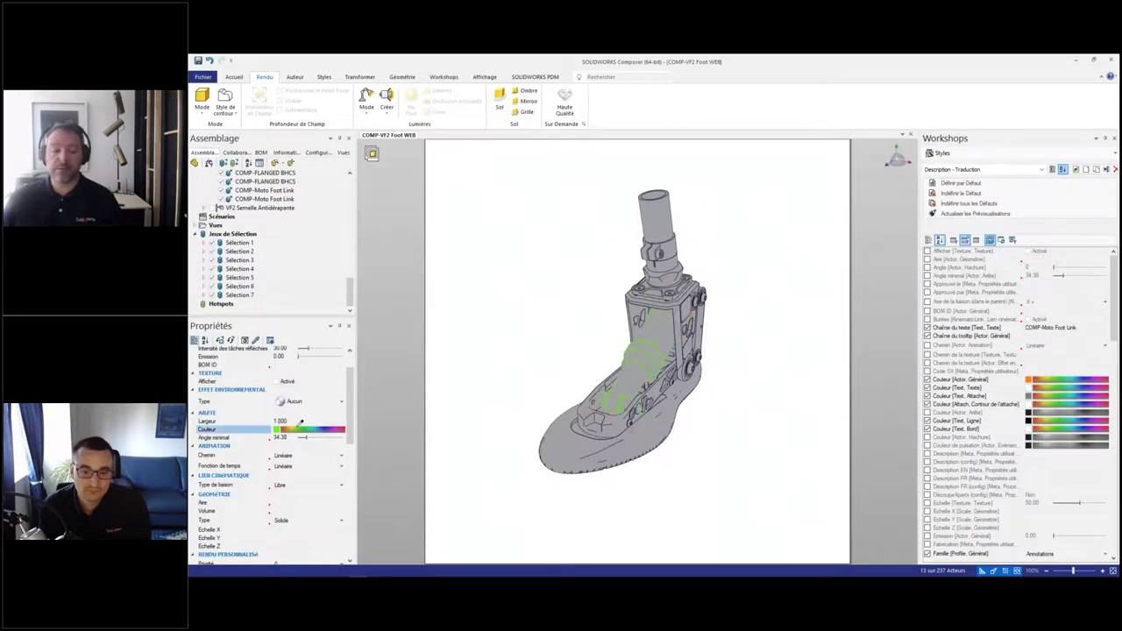
pyautogui.hotkey('ctrl', 'z')
pyautogui.scroll(2, 296, 396)
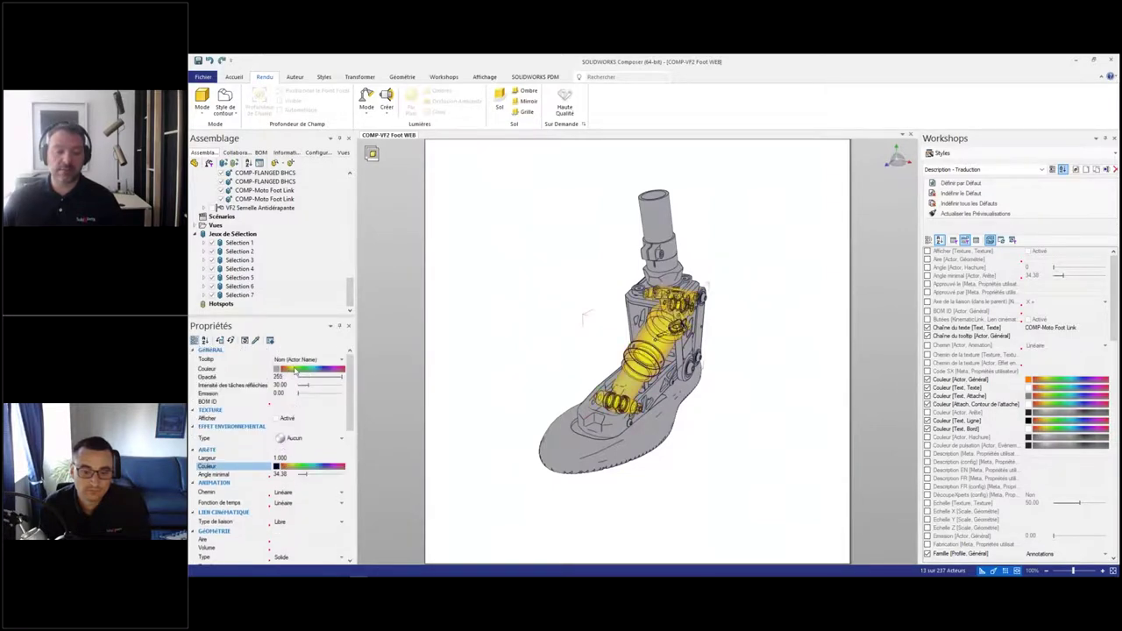
# Step: Colour the shock parts in Sélection 6 orange
pyautogui.click(292, 368)
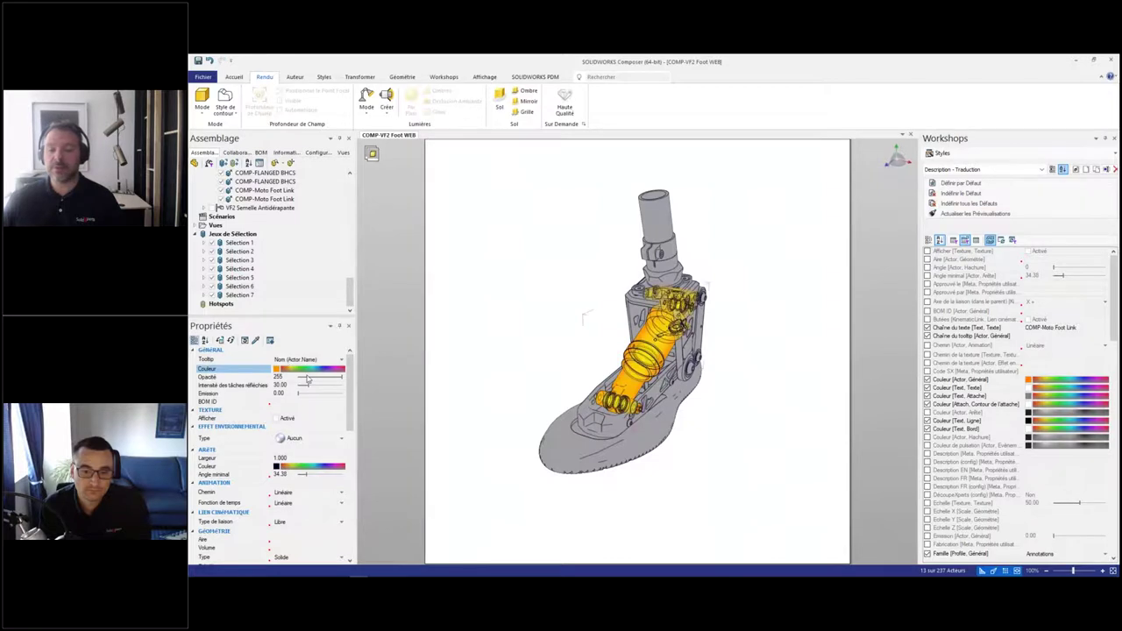
pyautogui.moveTo(506, 339); pyautogui.dragTo(488, 345, button='right')
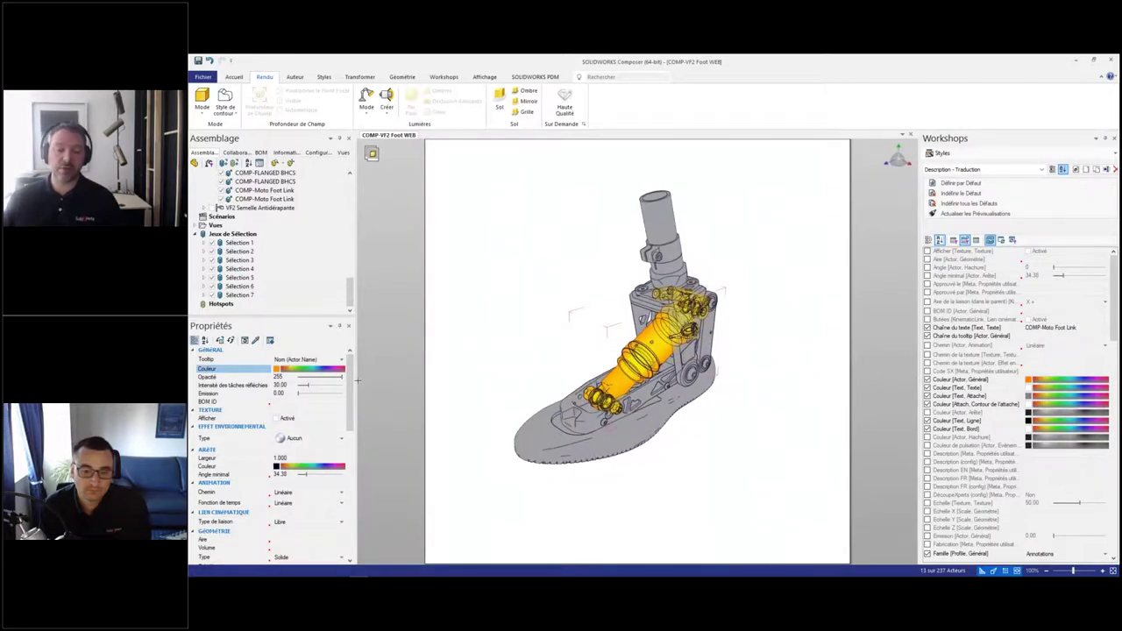
pyautogui.scroll(-3, 354, 378)
pyautogui.scroll(3, 353, 377)
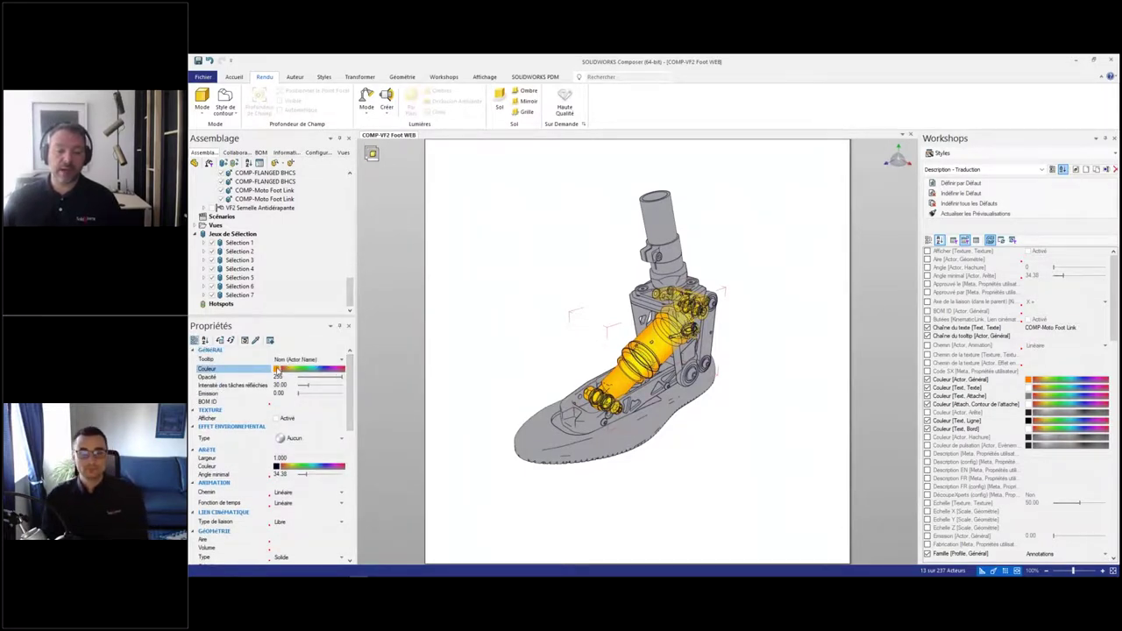
# Step: Colour every part of the foot assembly white and deselect the parts
pyautogui.click(539, 225)
pyautogui.moveTo(540, 225); pyautogui.dragTo(776, 488)
pyautogui.click(280, 368)
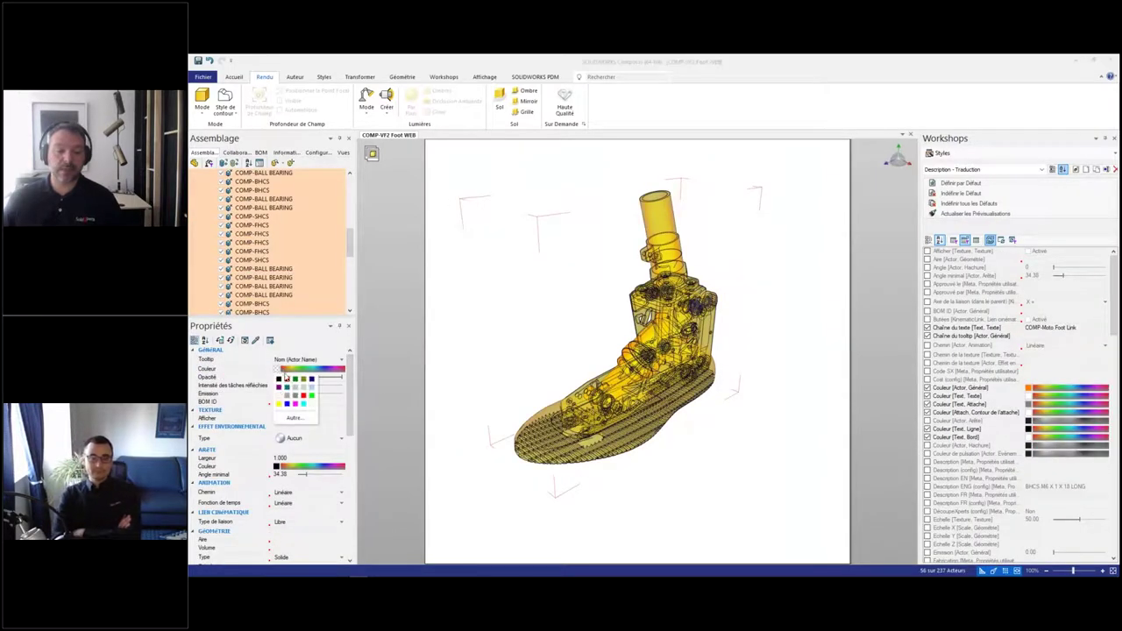
pyautogui.click(311, 406)
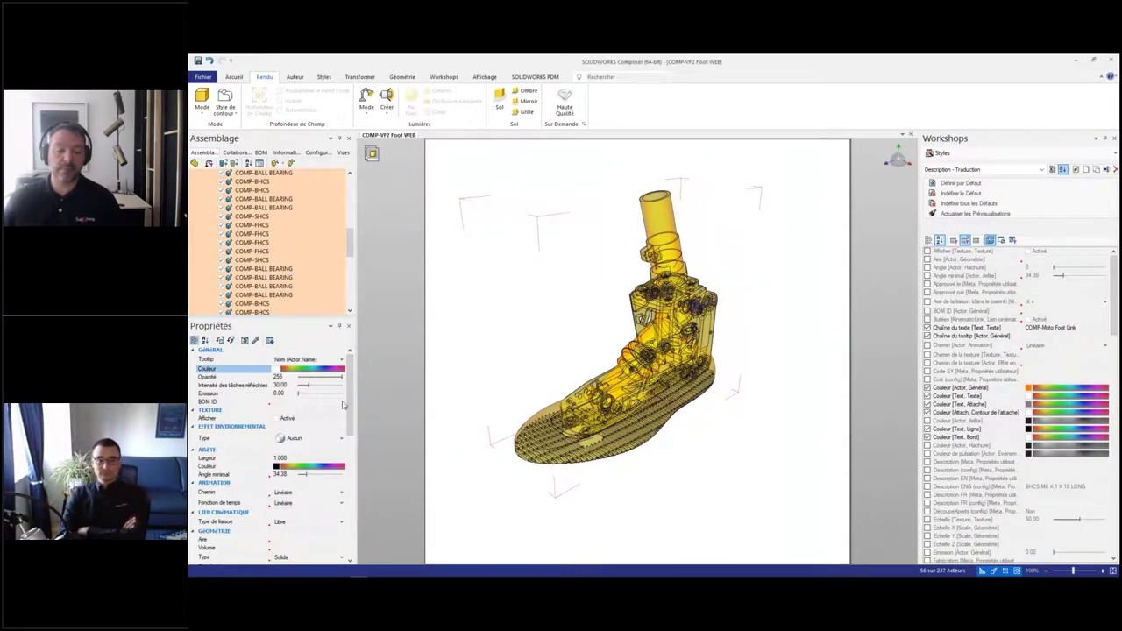
pyautogui.click(438, 356)
# Step: Set the colour of the Sélection 6 shock parts to grey and deselect them
pyautogui.scroll(-9, 298, 277)
pyautogui.click(242, 279)
pyautogui.click(242, 286)
pyautogui.click(277, 370)
pyautogui.click(277, 371)
pyautogui.click(287, 401)
pyautogui.click(472, 349)
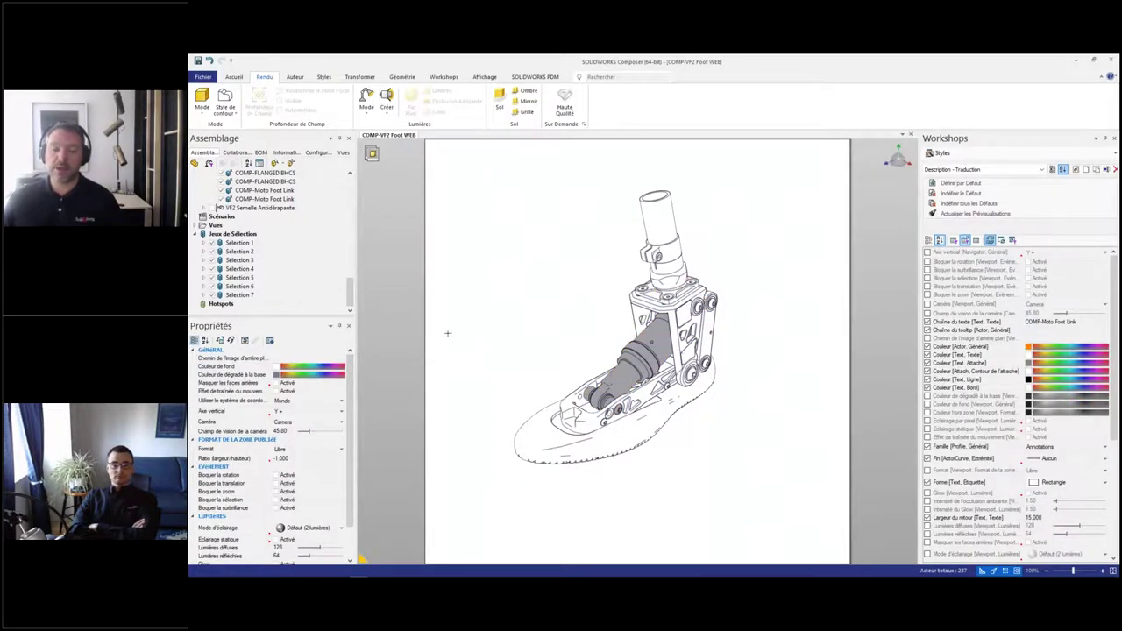
# Step: Set the custom rendering priority of the Sélection 6 shock parts to 1 and check the foot from the side
pyautogui.scroll(2, 577, 362)
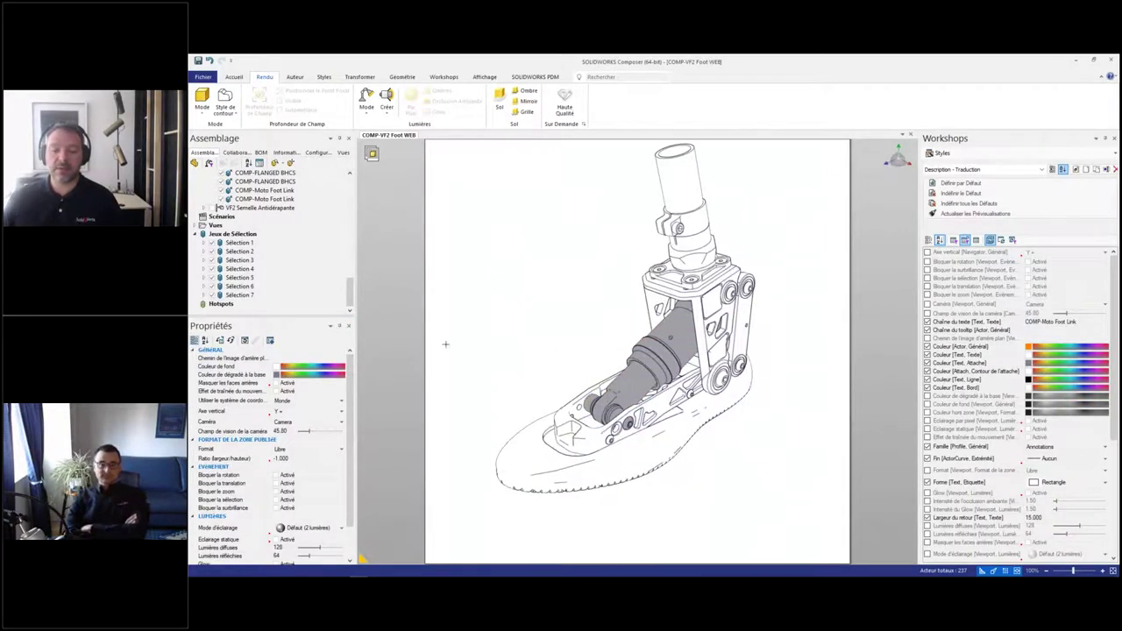
pyautogui.click(251, 287)
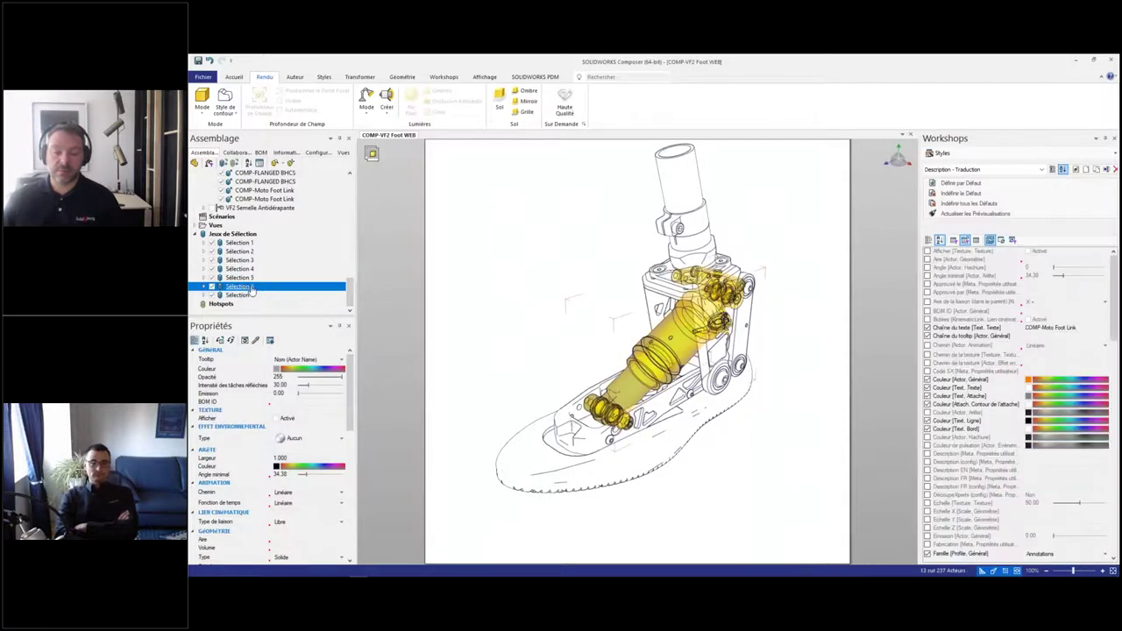
pyautogui.scroll(-10, 307, 377)
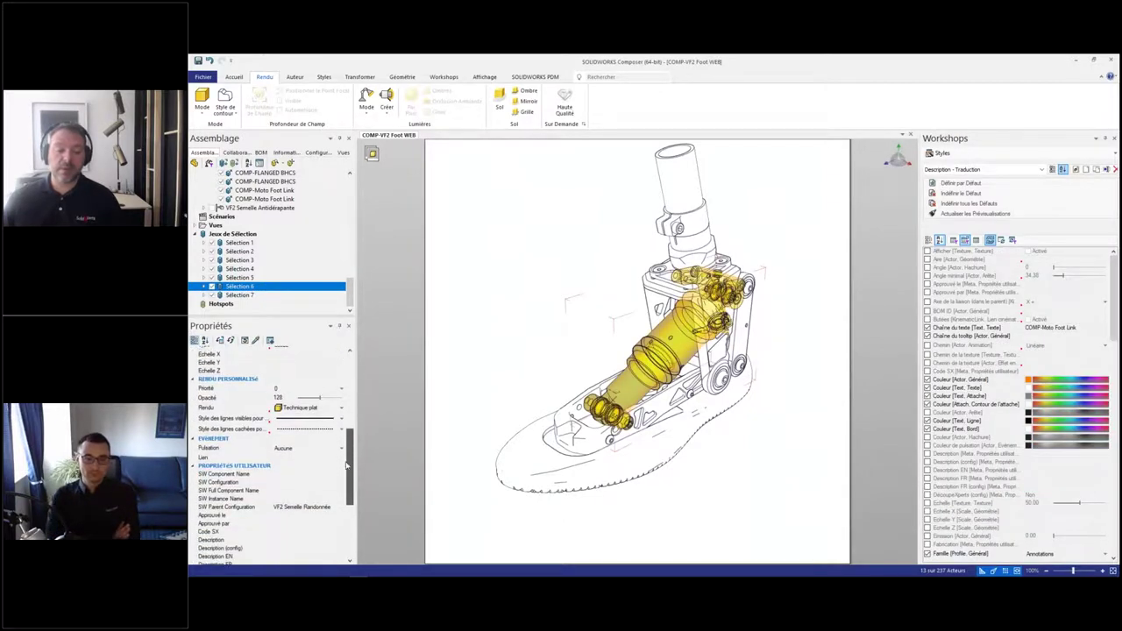
pyautogui.click(302, 391)
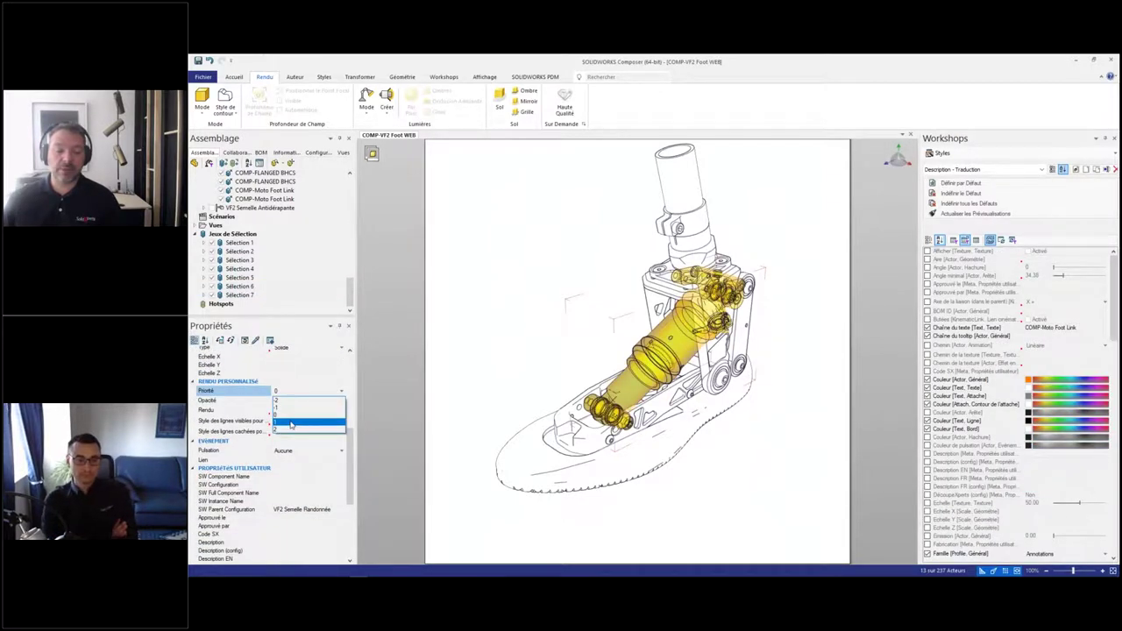
pyautogui.click(321, 419)
pyautogui.click(501, 351)
pyautogui.moveTo(521, 356); pyautogui.dragTo(518, 345, button='middle')
pyautogui.moveTo(518, 345); pyautogui.dragTo(812, 349)
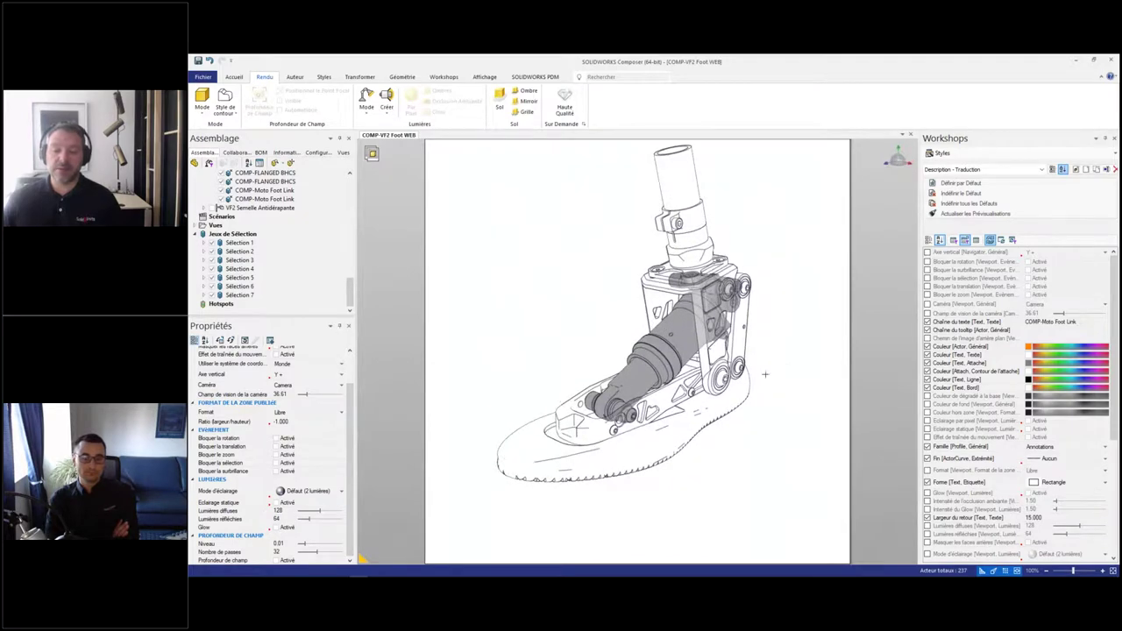
pyautogui.moveTo(715, 440); pyautogui.dragTo(716, 419)
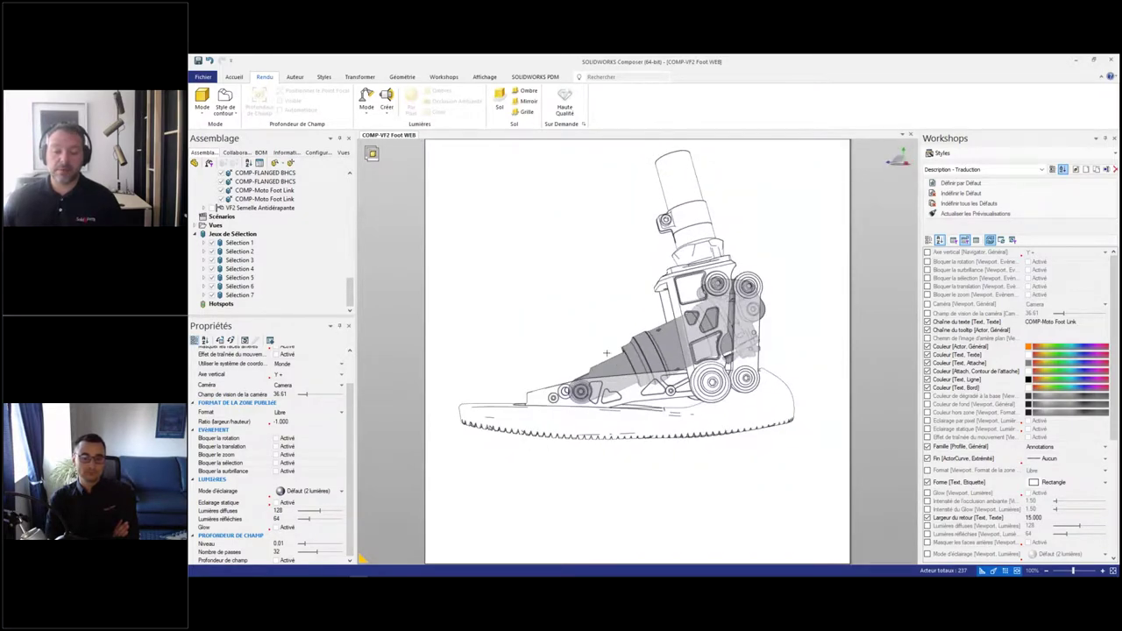
# Step: Explode the five lower shock mount parts linearly along the bolt axis
pyautogui.moveTo(570, 405); pyautogui.dragTo(568, 403)
pyautogui.moveTo(559, 345)
pyautogui.mouseDown(button='right')
pyautogui.moveTo(591, 356)
pyautogui.moveTo(564, 329)
pyautogui.mouseUp(button='right')
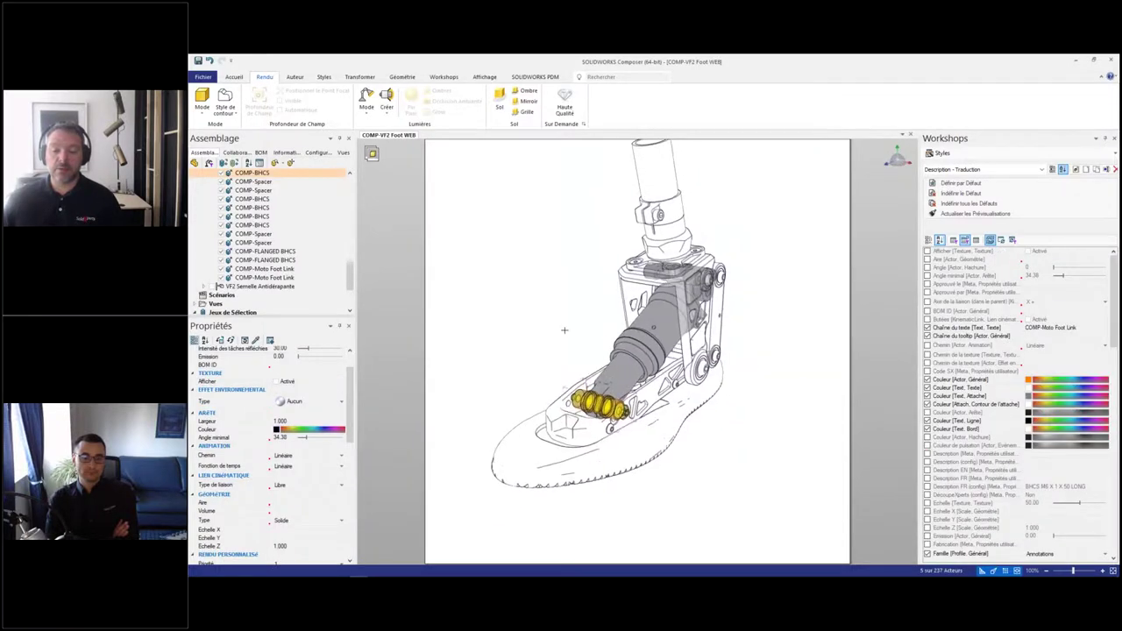
pyautogui.click(294, 78)
pyautogui.click(359, 77)
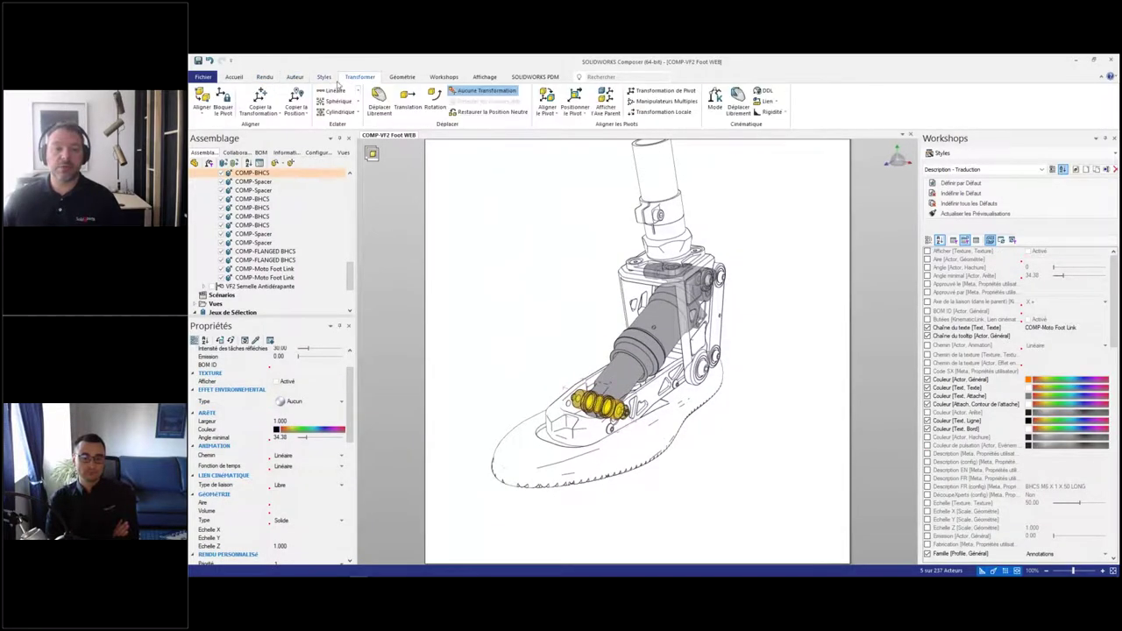
pyautogui.moveTo(630, 411); pyautogui.dragTo(553, 400)
pyautogui.click(994, 154)
pyautogui.click(963, 165)
pyautogui.moveTo(614, 409); pyautogui.dragTo(601, 406)
pyautogui.click(577, 328)
pyautogui.rightClick(578, 330)
pyautogui.click(586, 309)
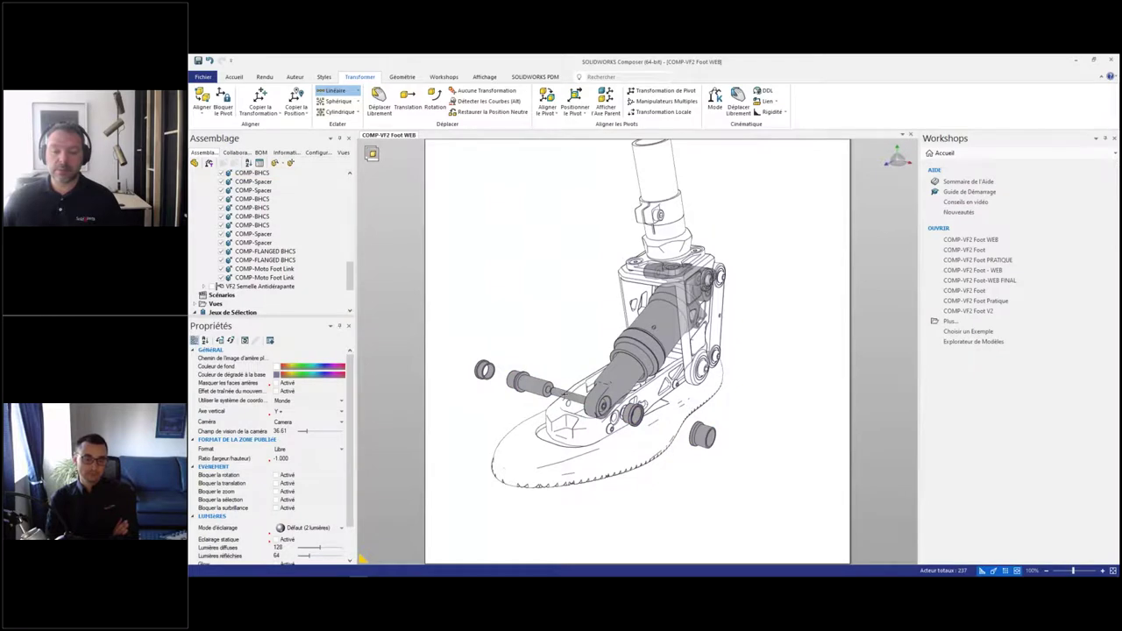
# Step: Translate the long lower mount bolt along its axis until it lies beyond the flanged spacer
pyautogui.click(406, 99)
pyautogui.click(570, 396)
pyautogui.moveTo(570, 396); pyautogui.dragTo(785, 460)
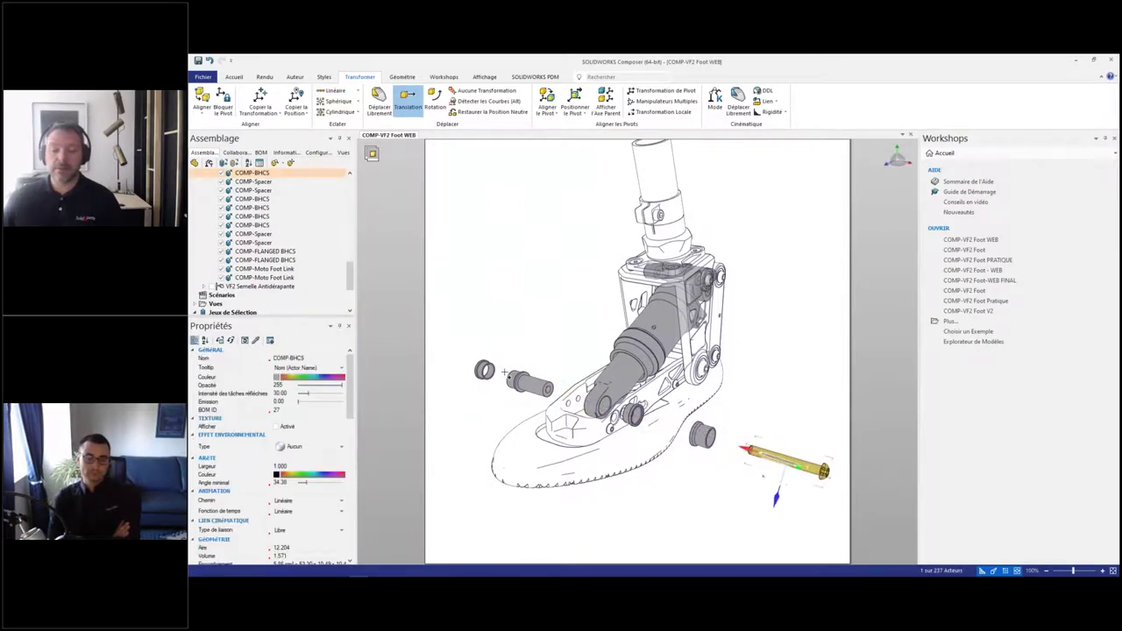
# Step: Create associative paths from neutral for the long bolt and the outermost ring at the opposite end
pyautogui.keyDown('ctrl'); pyautogui.click(484, 369); pyautogui.keyUp('ctrl')
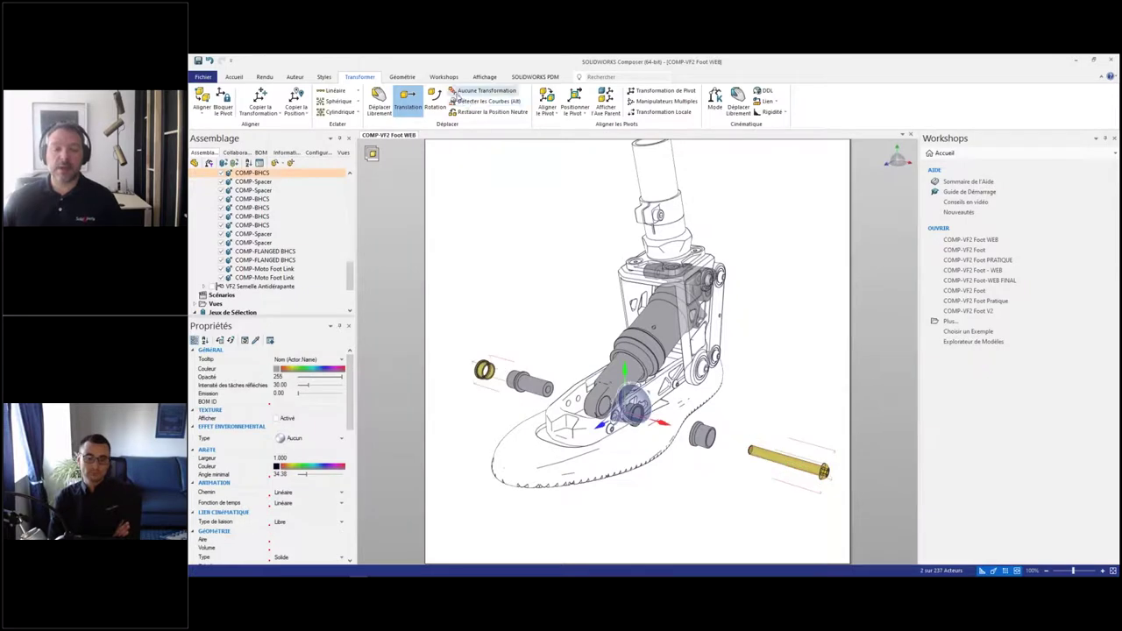
pyautogui.scroll(2, 454, 94)
pyautogui.click(464, 102)
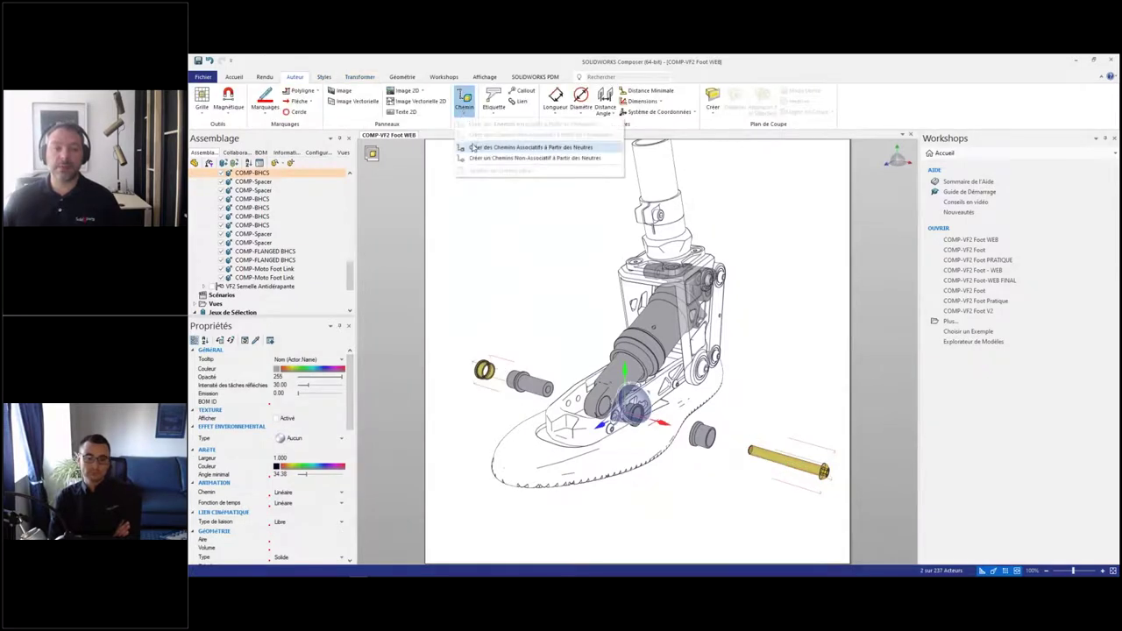
pyautogui.click(474, 147)
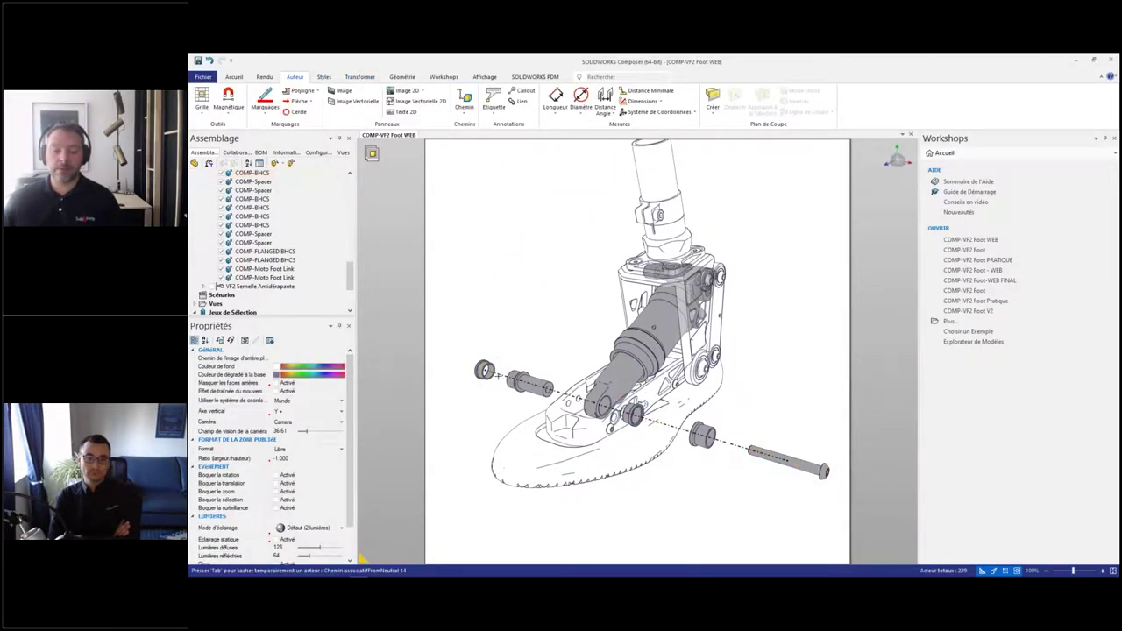
# Step: Apply the saved explode-line style to the two associative paths of the lower shock mount
pyautogui.click(498, 375)
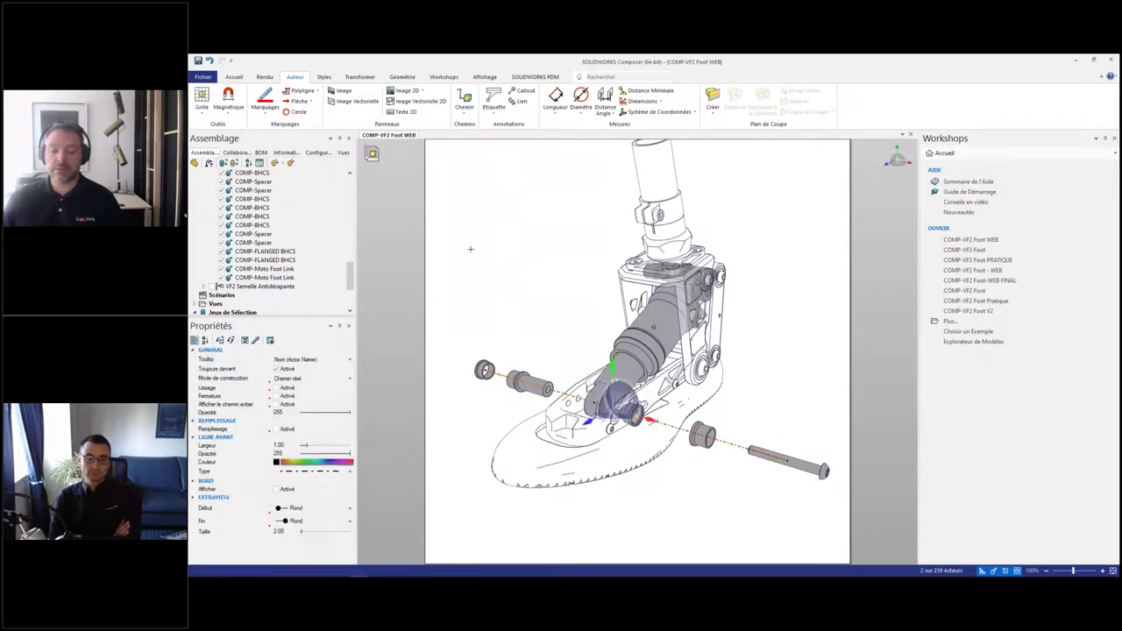
pyautogui.click(326, 77)
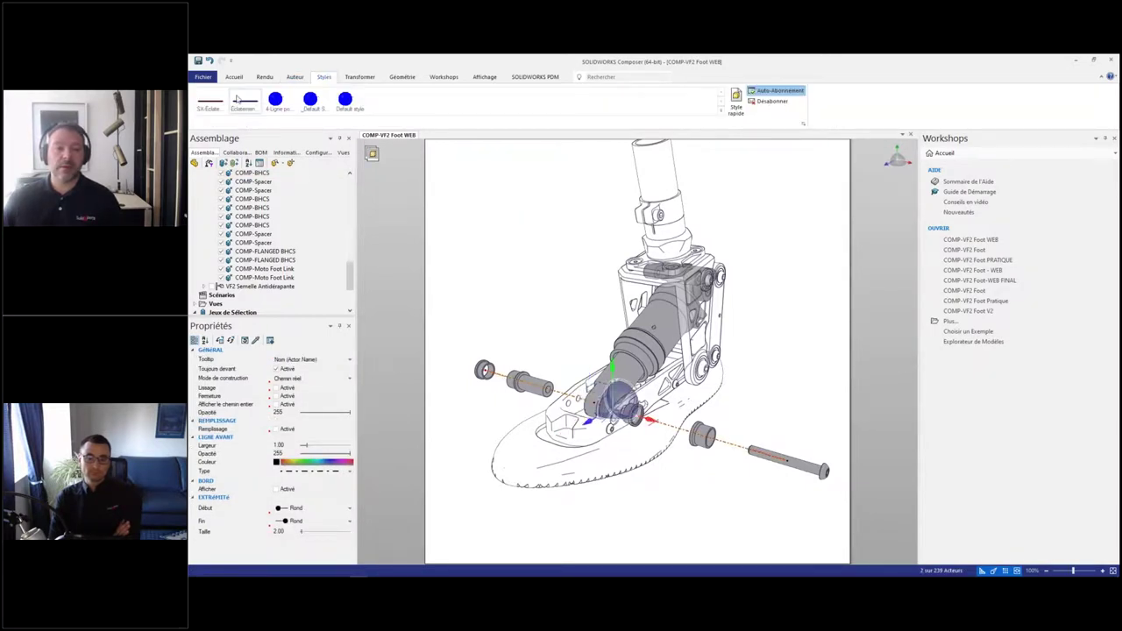
pyautogui.click(523, 296)
pyautogui.moveTo(524, 296); pyautogui.dragTo(515, 296, button='middle')
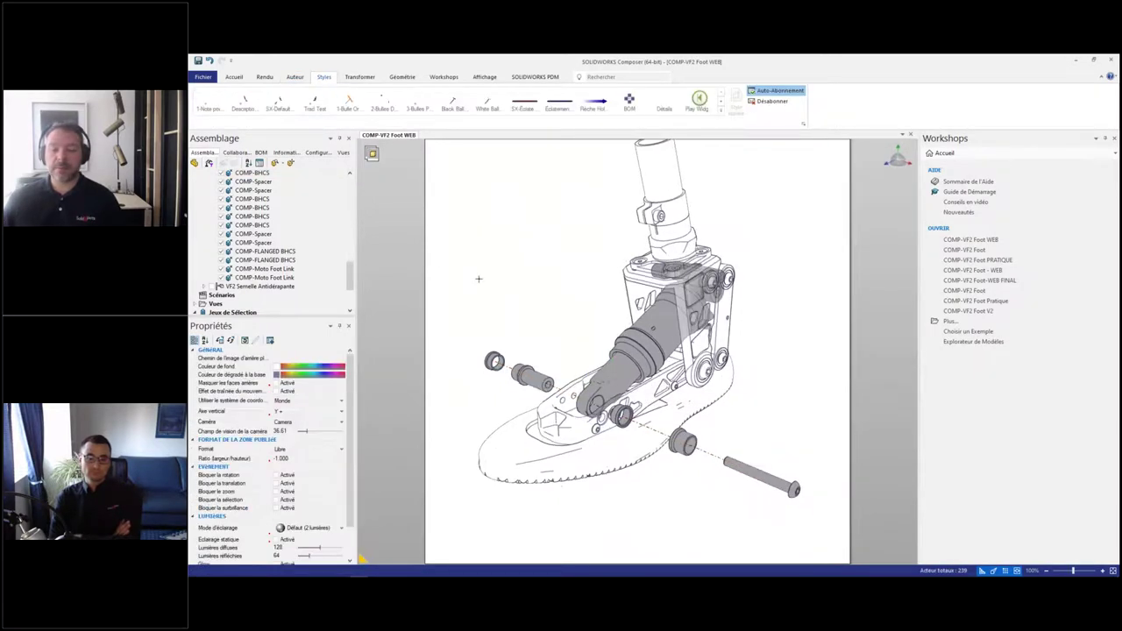
# Step: Create a vector detail view of the Sélection 6 shock parts and the two associative paths with the Biodapt Couleurs technical illustration profile
pyautogui.scroll(-3, 266, 246)
pyautogui.click(240, 287)
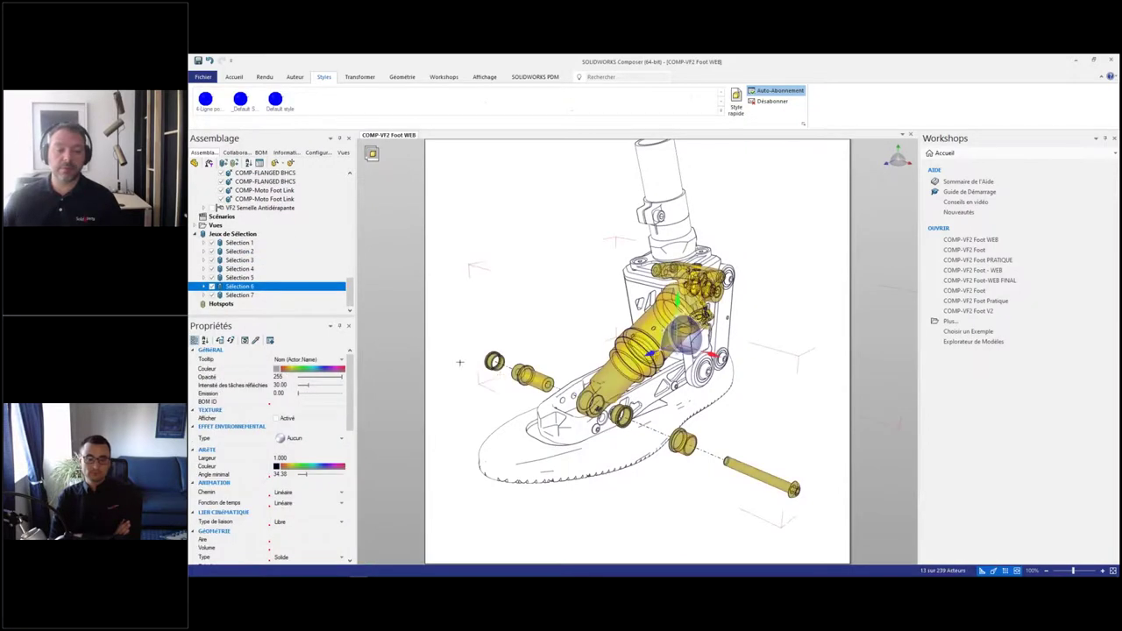
pyautogui.click(506, 369)
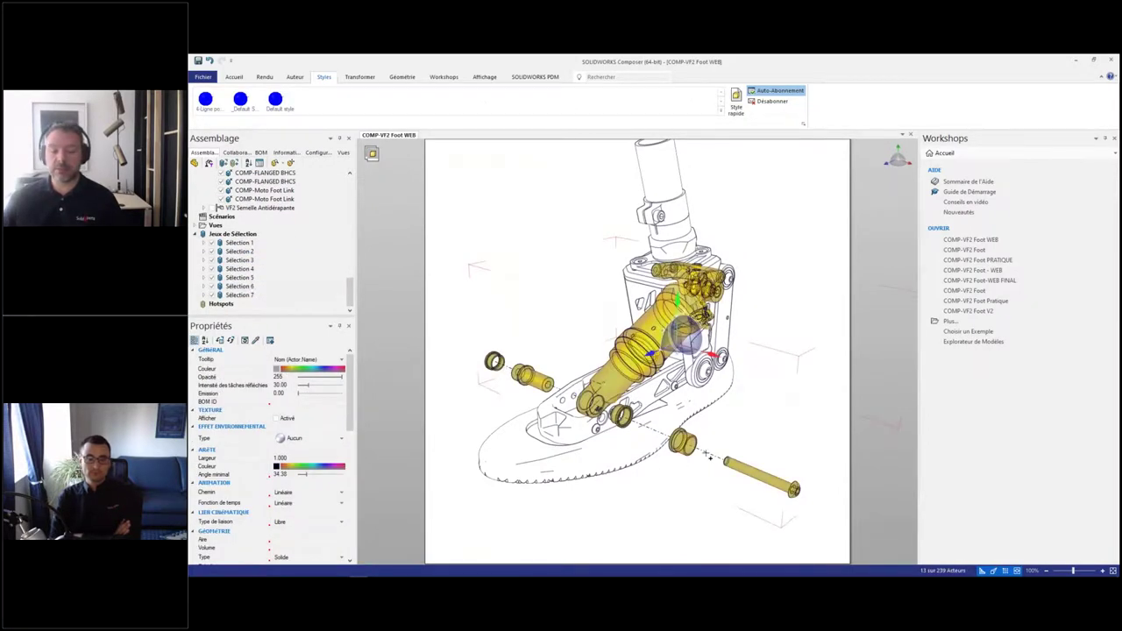
pyautogui.keyDown('ctrl'); pyautogui.click(712, 455); pyautogui.keyUp('ctrl')
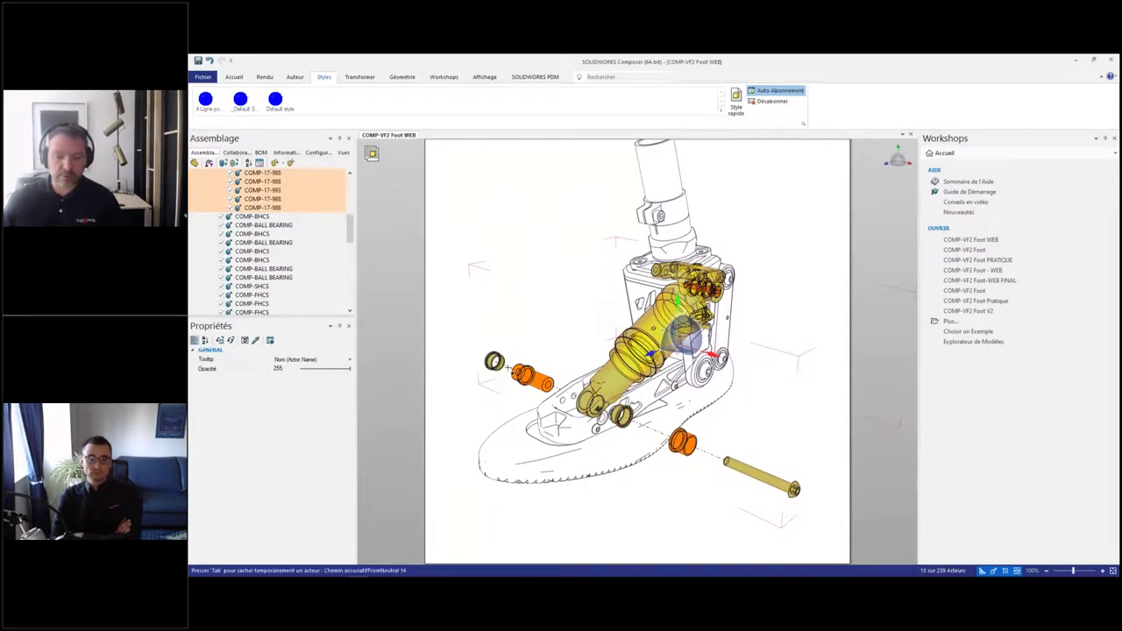
pyautogui.click(947, 156)
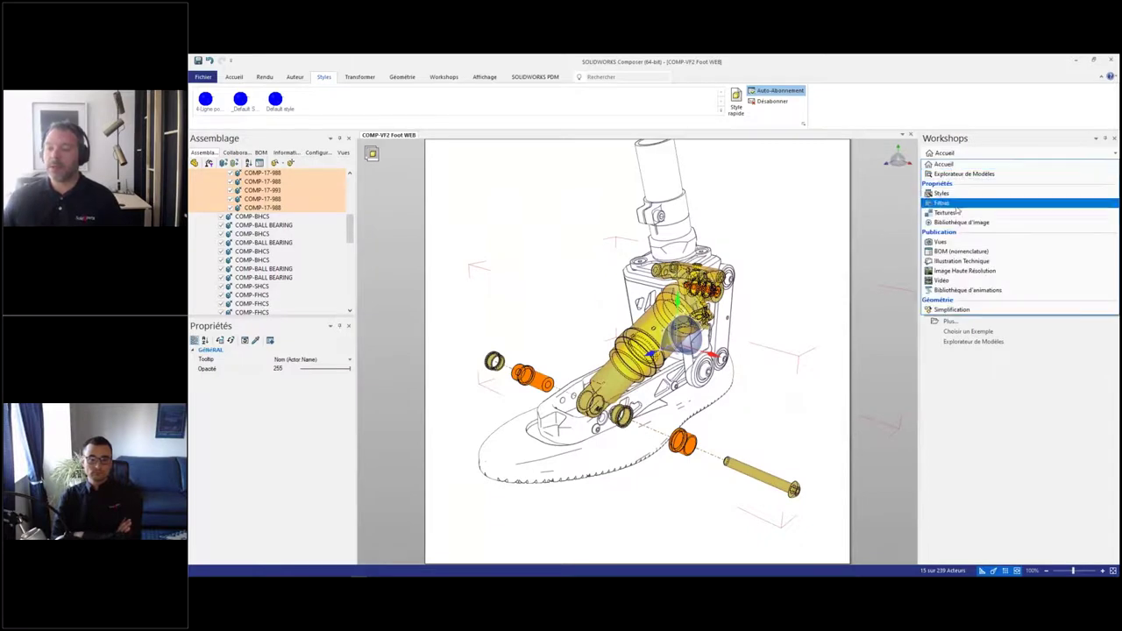
pyautogui.click(953, 255)
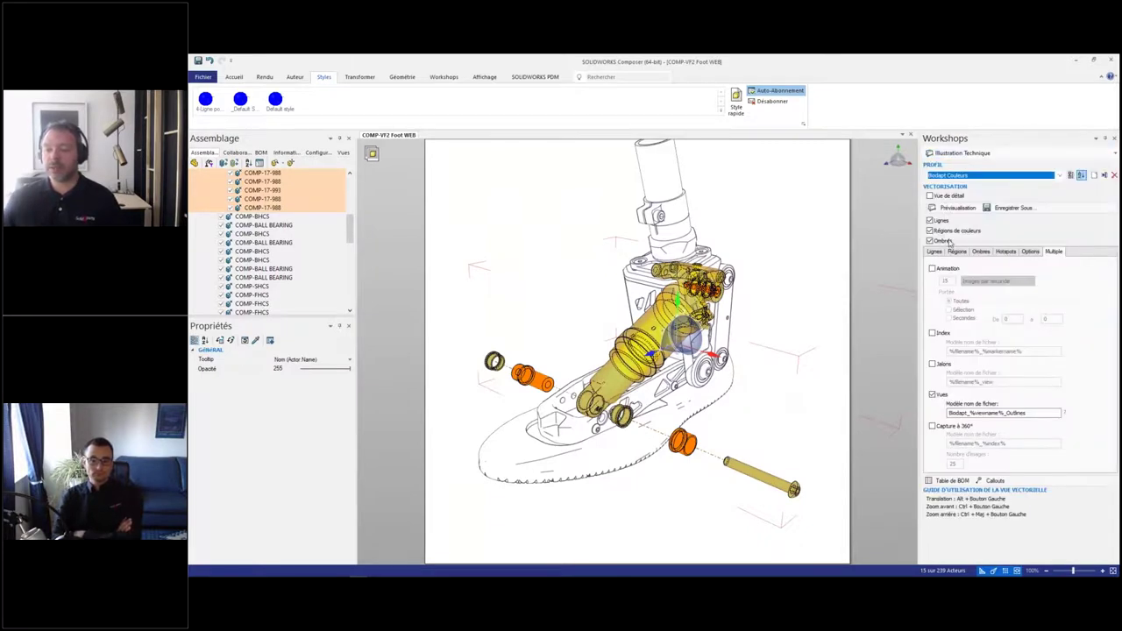
pyautogui.click(949, 208)
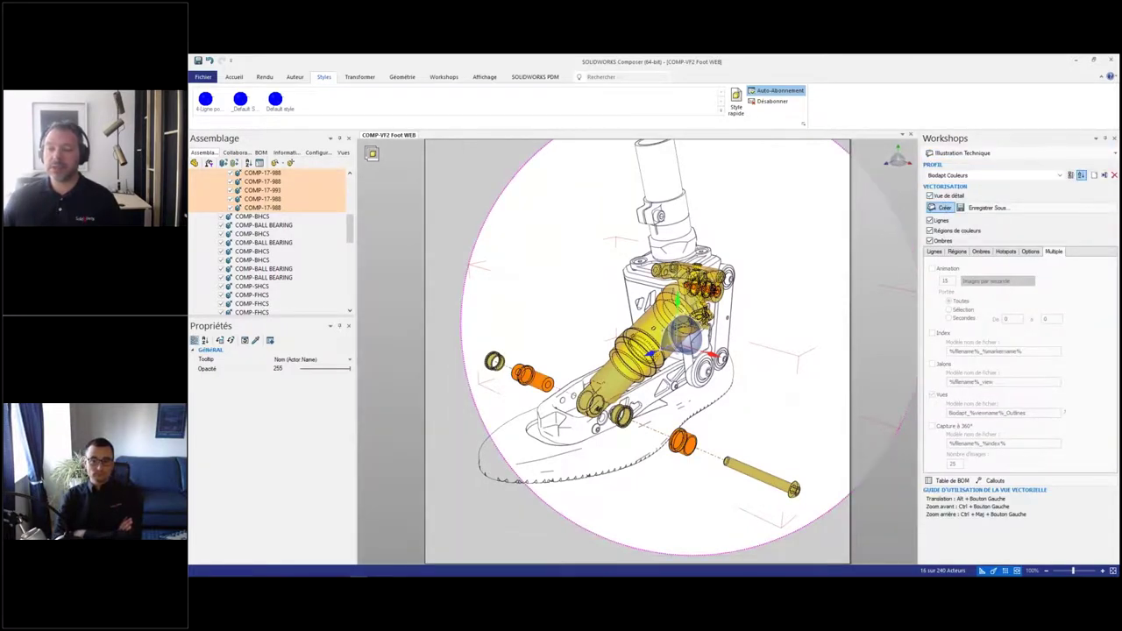
pyautogui.click(944, 207)
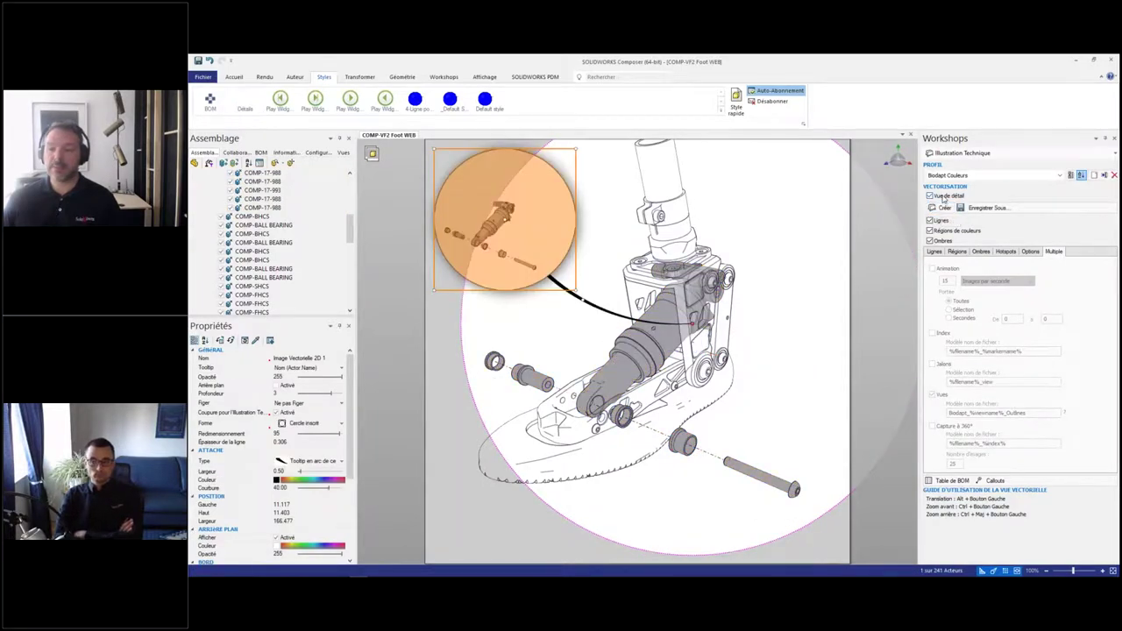
pyautogui.click(944, 197)
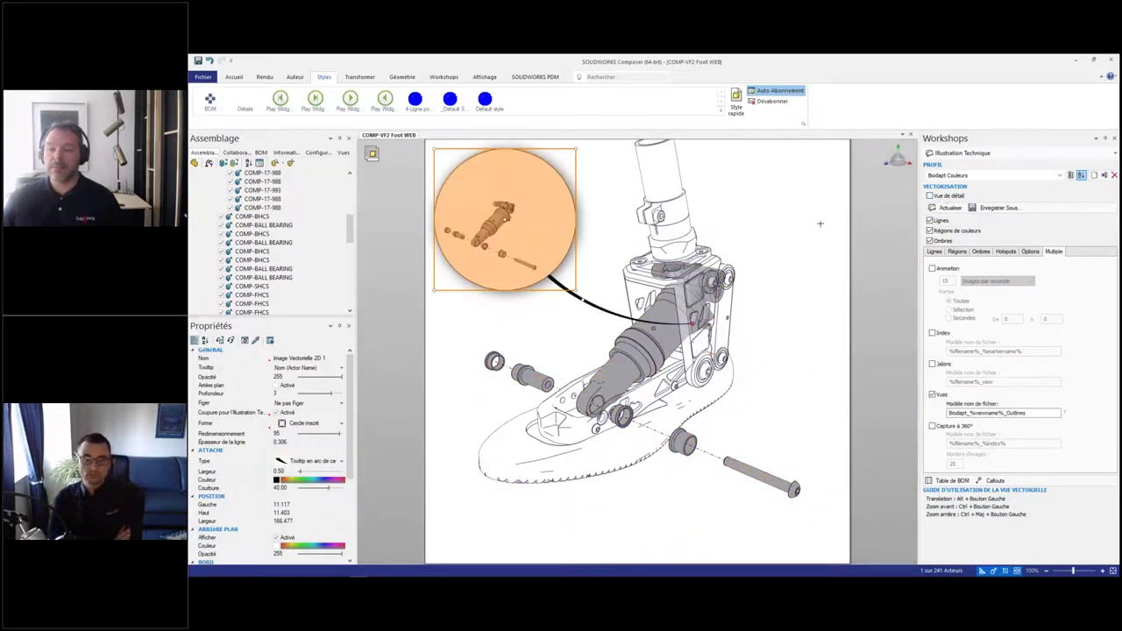
pyautogui.click(759, 224)
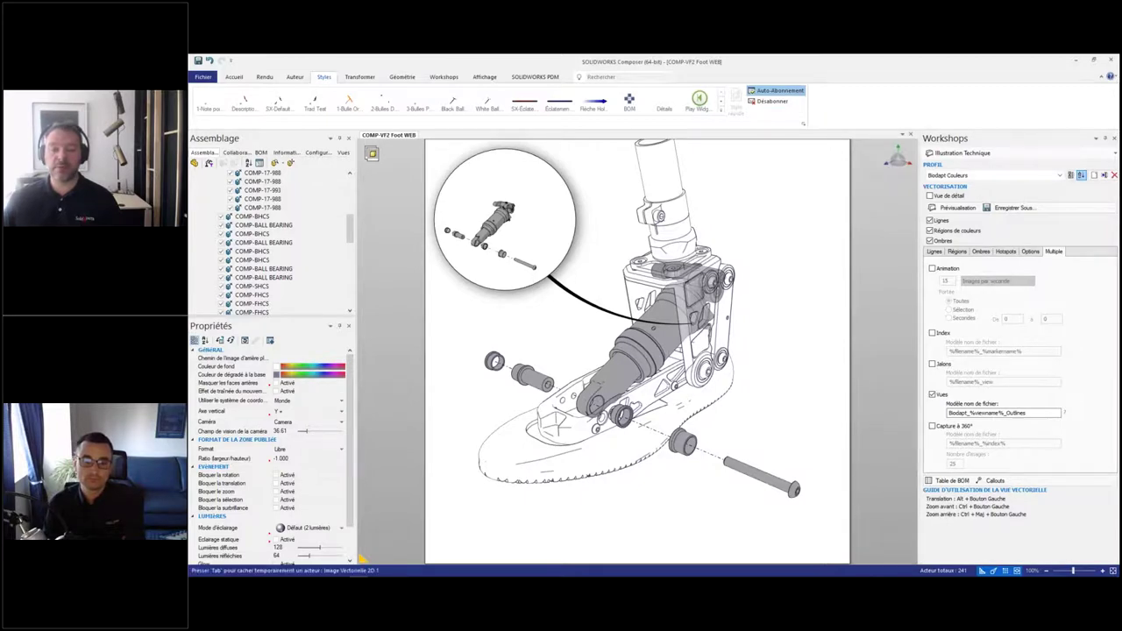
# Step: Move the attachment point of the circular detail view's leader onto the lower shock body
pyautogui.click(574, 289)
pyautogui.moveTo(693, 317); pyautogui.dragTo(616, 360)
pyautogui.click(604, 322)
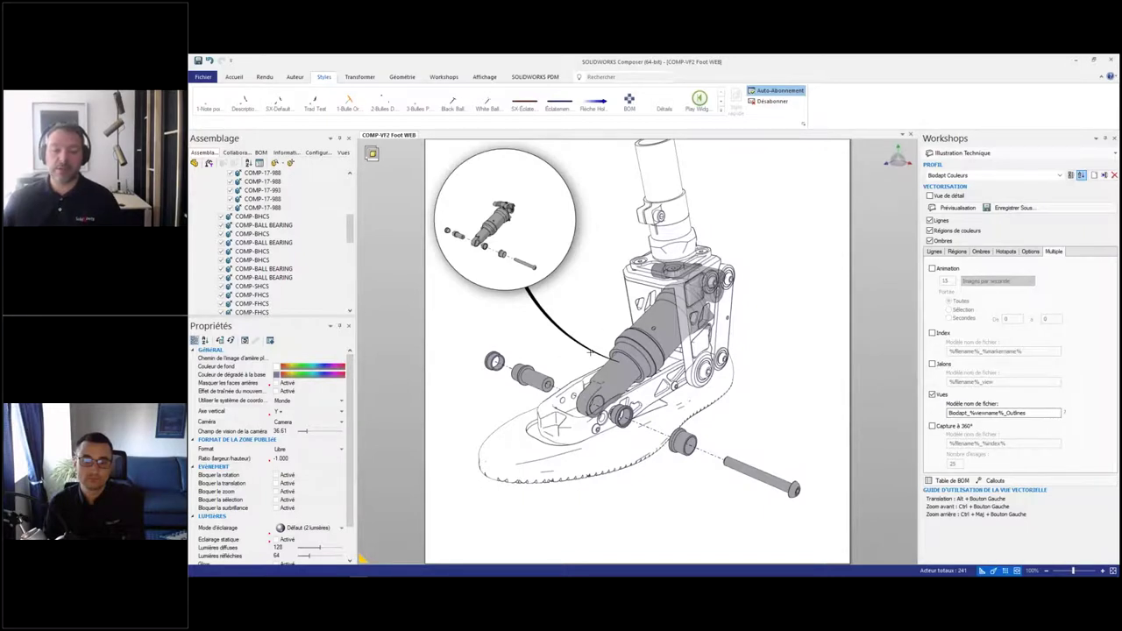
# Step: Return the five exploded lower shock mount parts to their neutral position and centre the foot on the page below the detail view
pyautogui.click(524, 377)
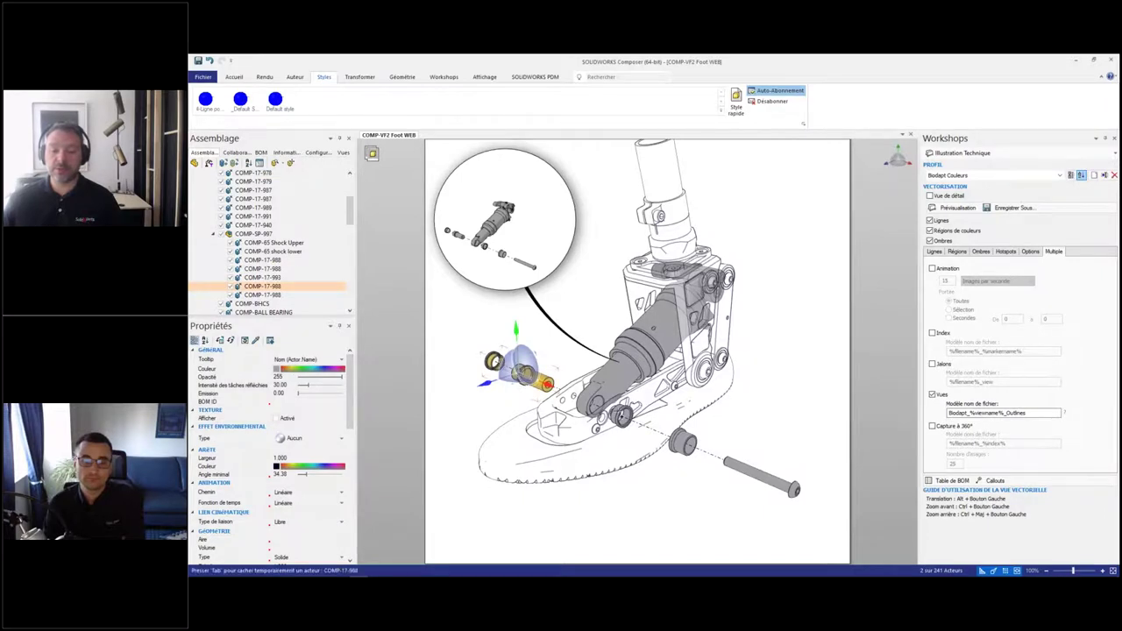
pyautogui.keyDown('ctrl'); pyautogui.click(622, 417); pyautogui.keyUp('ctrl')
pyautogui.keyDown('ctrl'); pyautogui.click(683, 442); pyautogui.keyUp('ctrl')
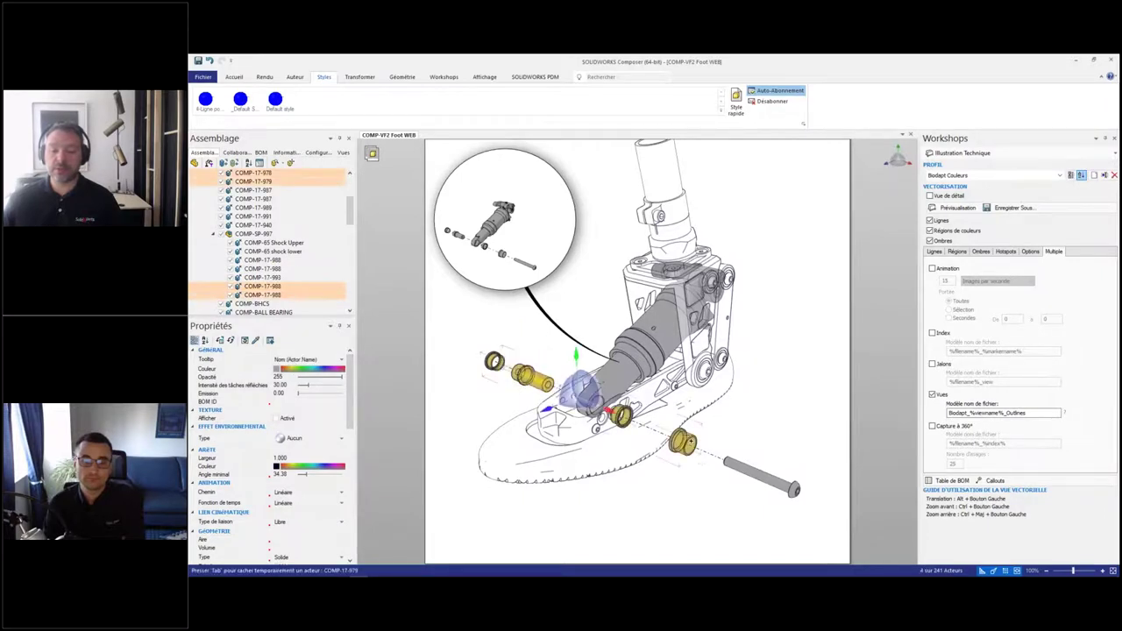
pyautogui.keyDown('ctrl'); pyautogui.click(745, 466); pyautogui.keyUp('ctrl')
pyautogui.hotkey('ctrl', 'r')
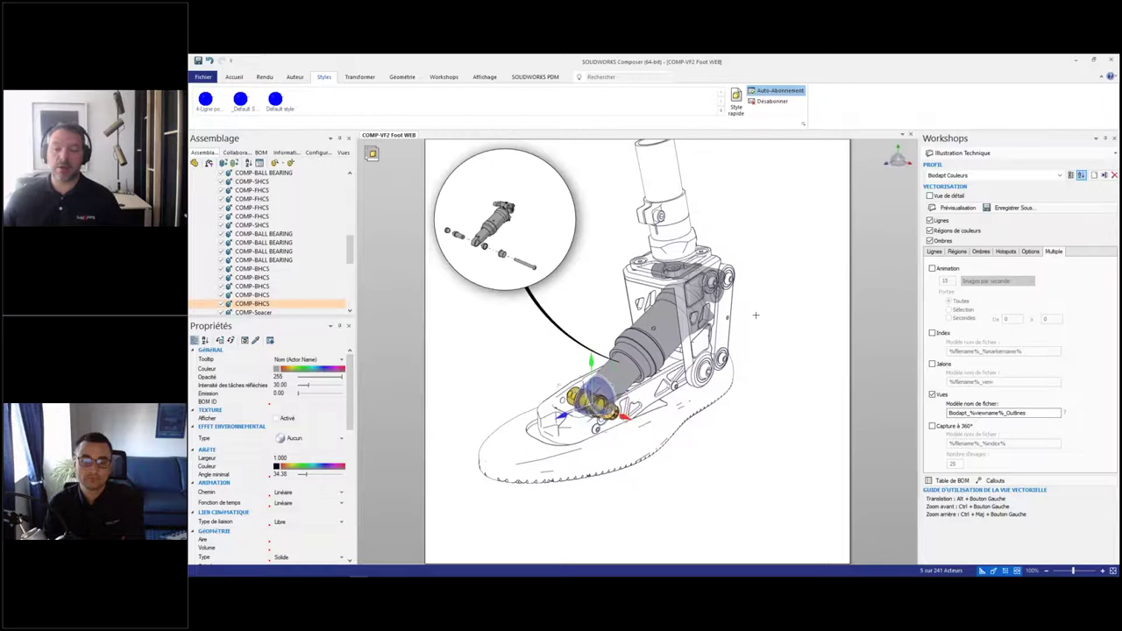
pyautogui.click(772, 312)
pyautogui.moveTo(759, 237); pyautogui.dragTo(780, 264, button='middle')
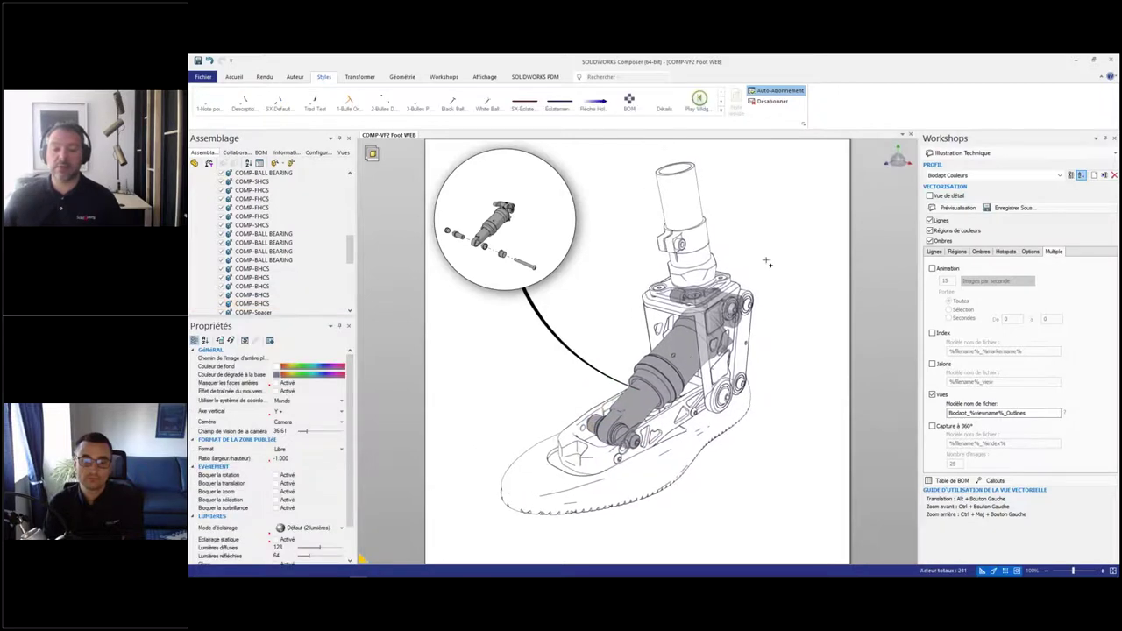
# Step: Save the current scene as a new view named Ghost
pyautogui.click(344, 153)
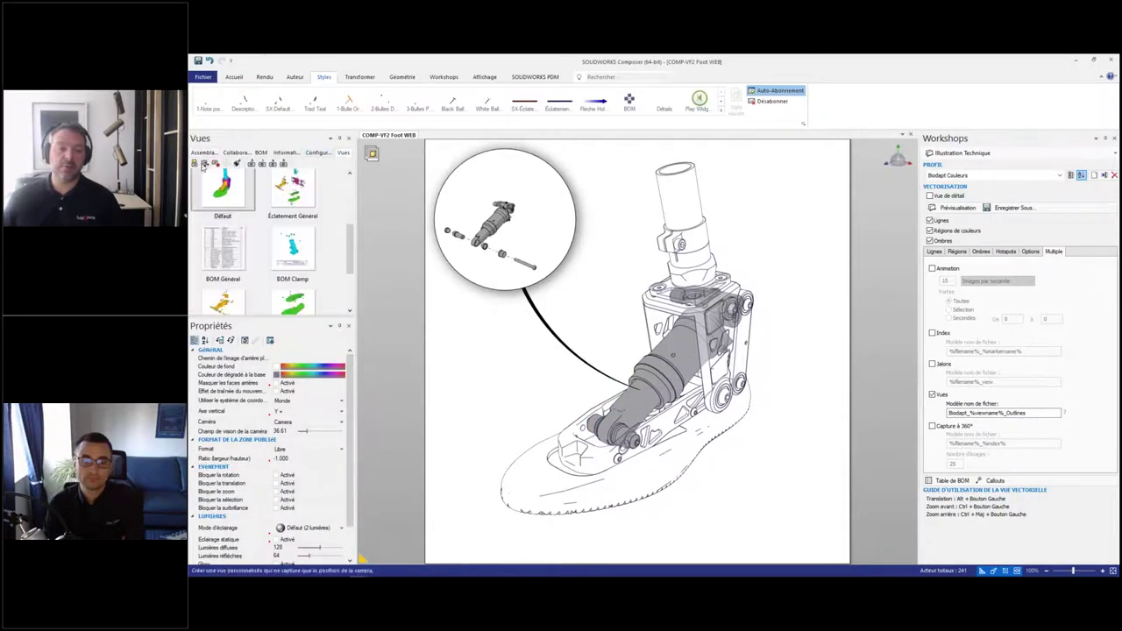
pyautogui.scroll(-5, 278, 298)
pyautogui.click(292, 309)
pyautogui.click(292, 310)
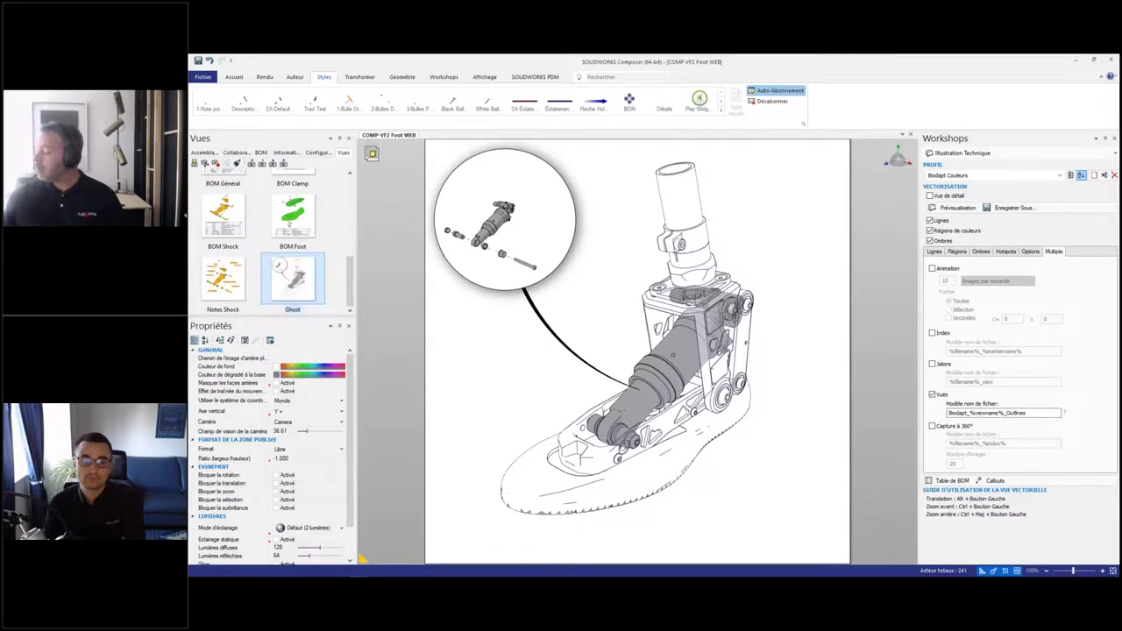
pyautogui.press('Return')
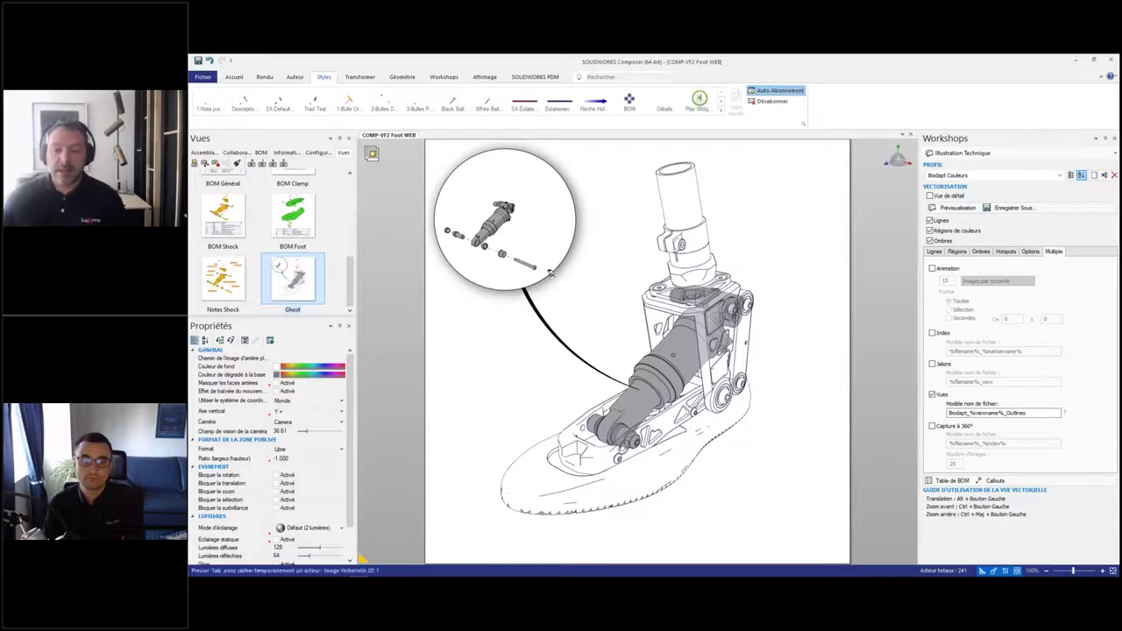
pyautogui.click(610, 307)
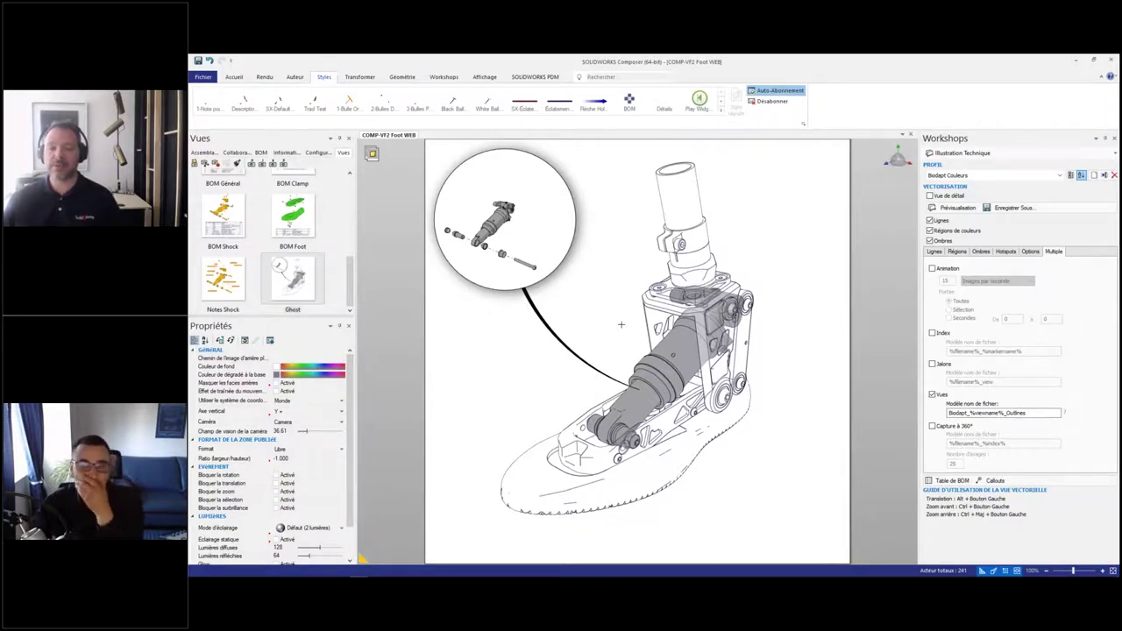
pyautogui.hotkey('alt', 'Tab')
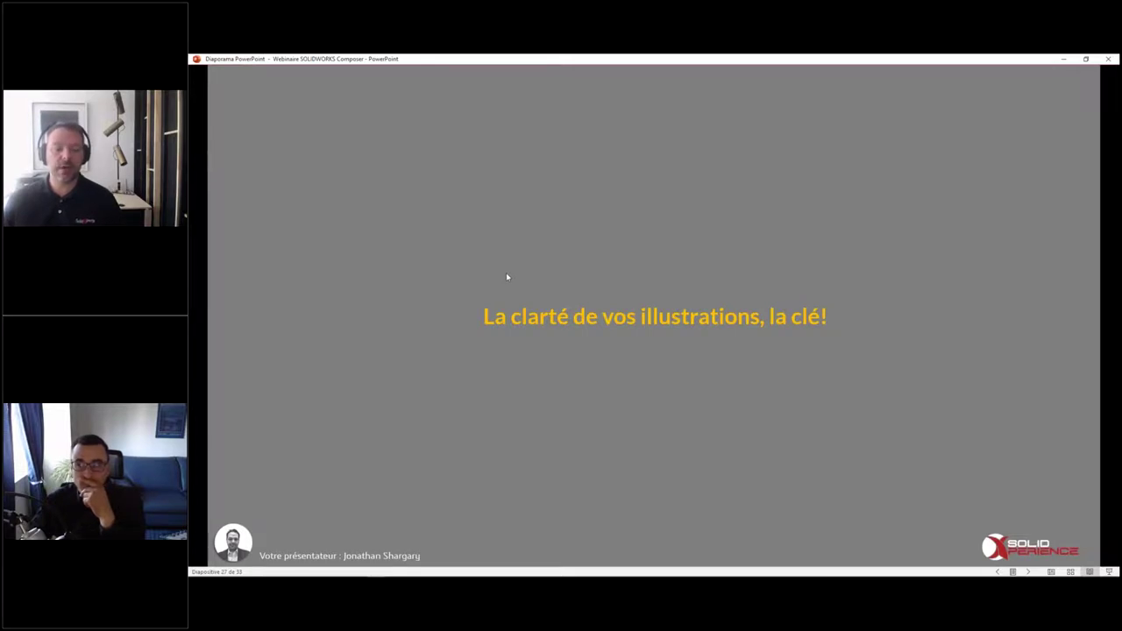
pyautogui.click(510, 279)
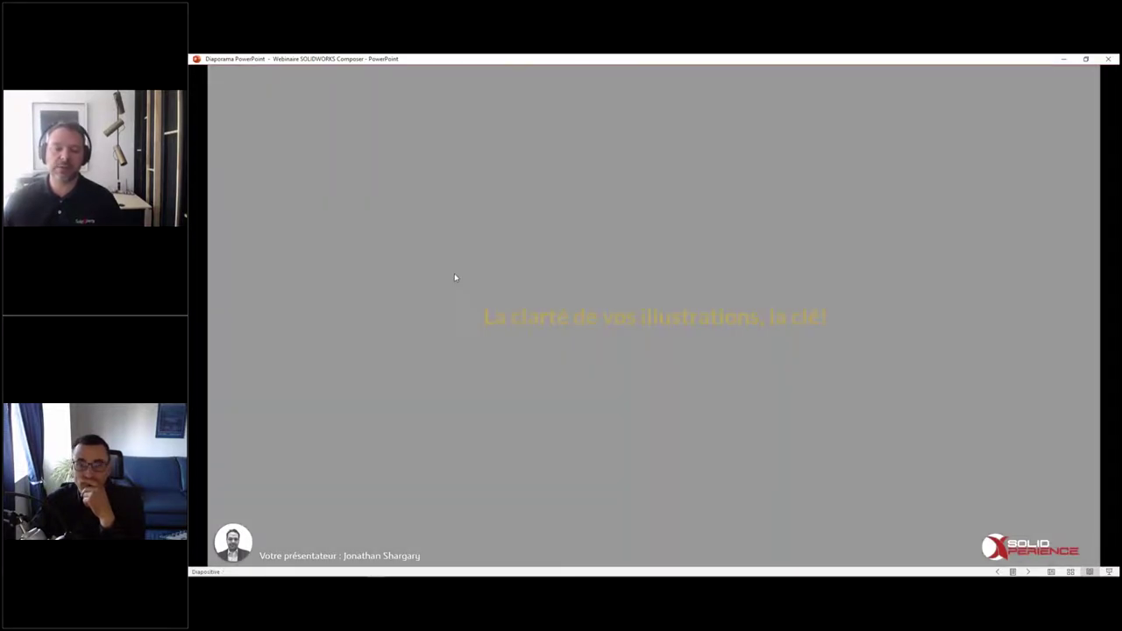
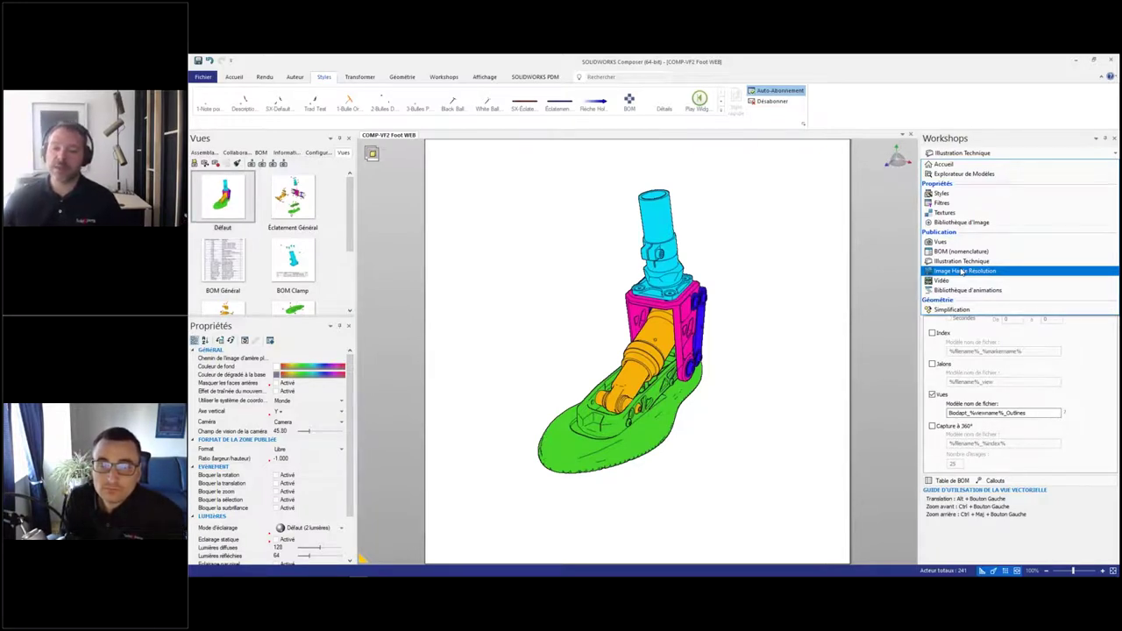
# Step: Export all views as SVG technical illustrations with the Biodapt Couleurs profile, naming them Biodapt_%viewname%_Outlines, into the IMAGES POUR DOC folder
pyautogui.click(966, 262)
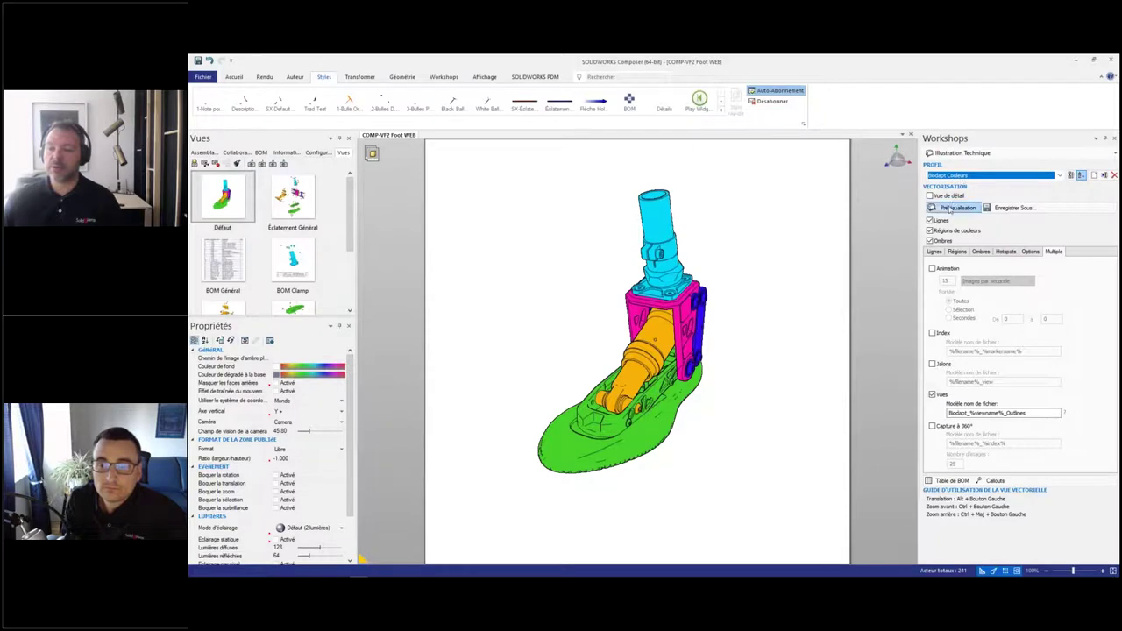
pyautogui.click(934, 251)
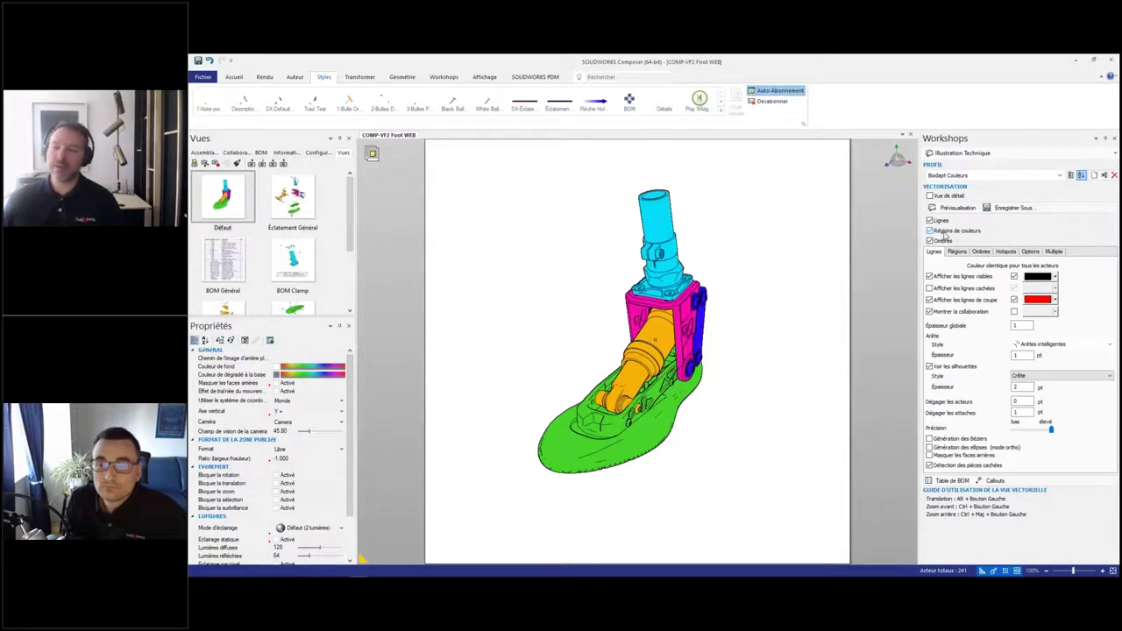
pyautogui.click(1052, 252)
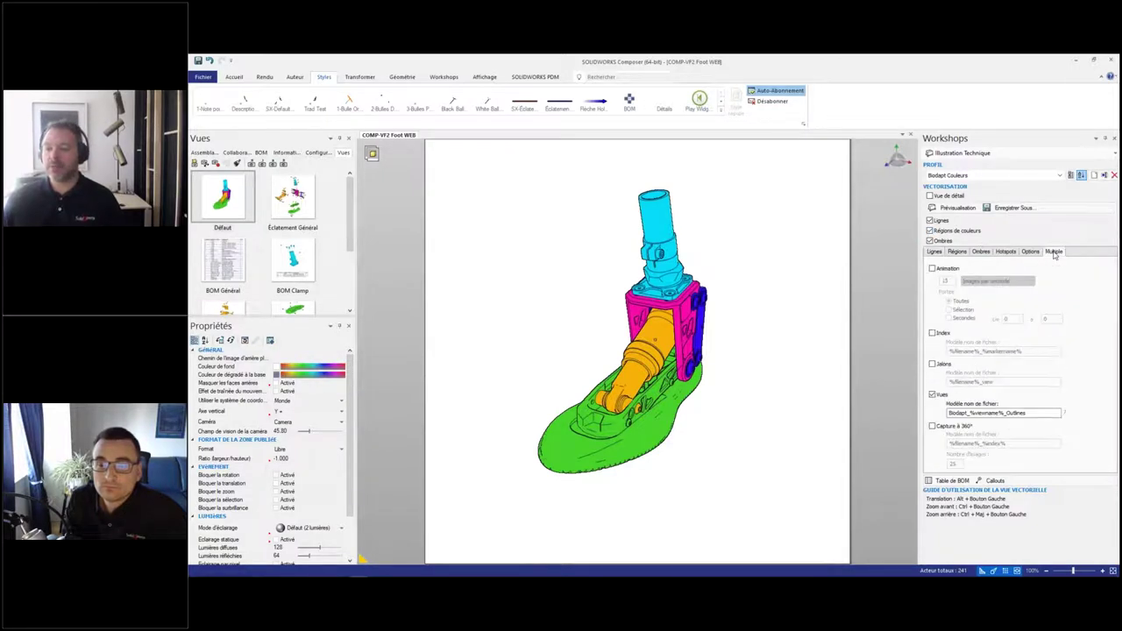
pyautogui.click(934, 395)
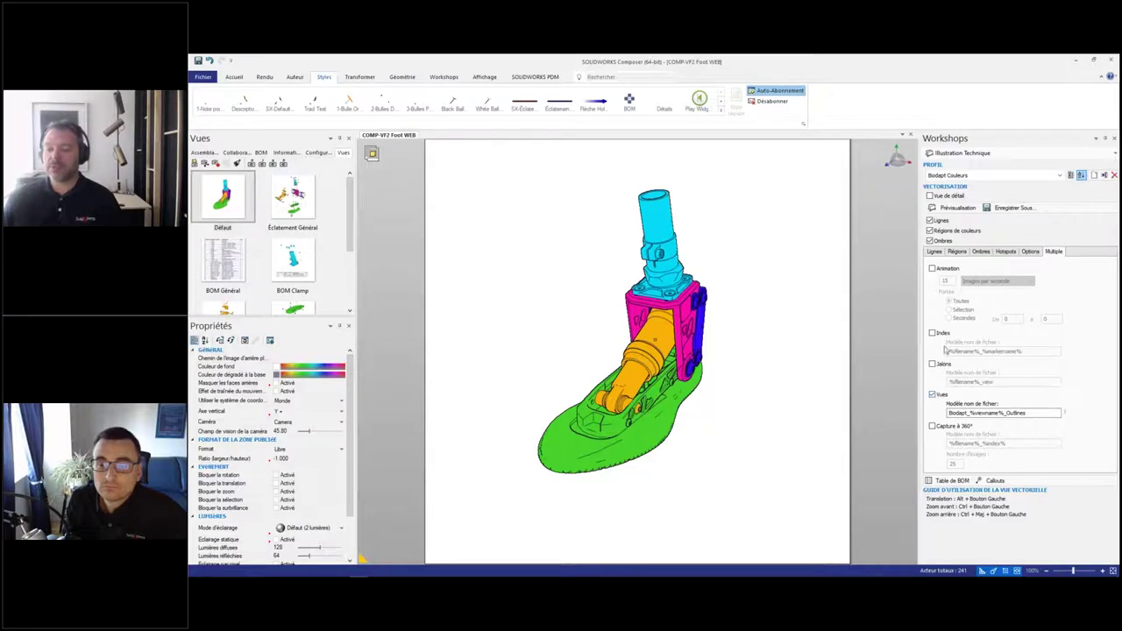
pyautogui.click(1010, 209)
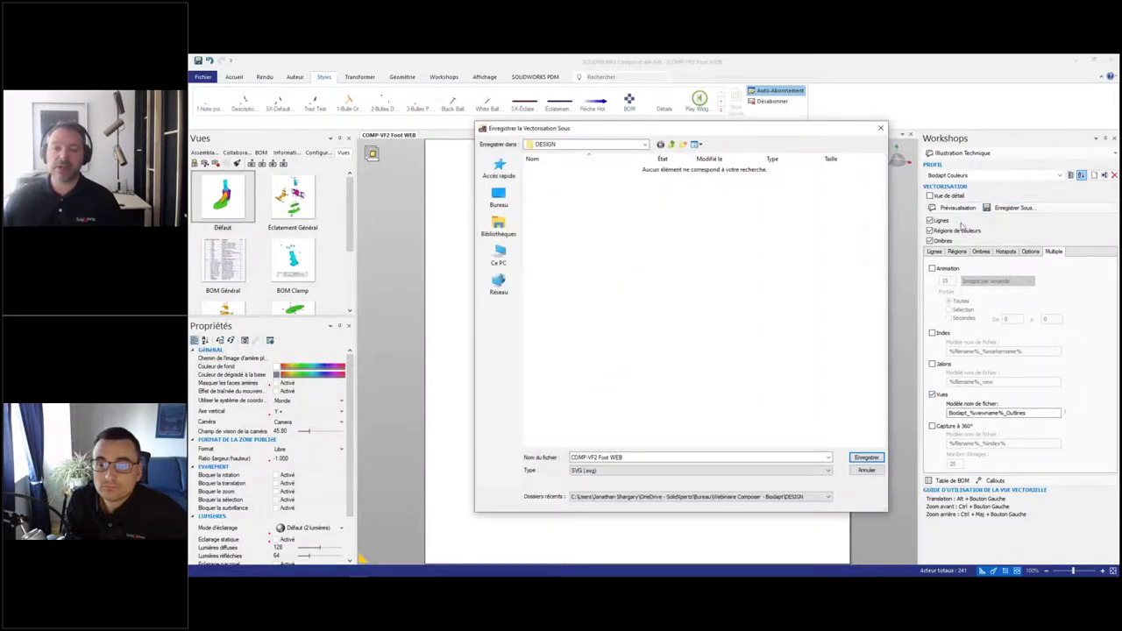
pyautogui.click(672, 144)
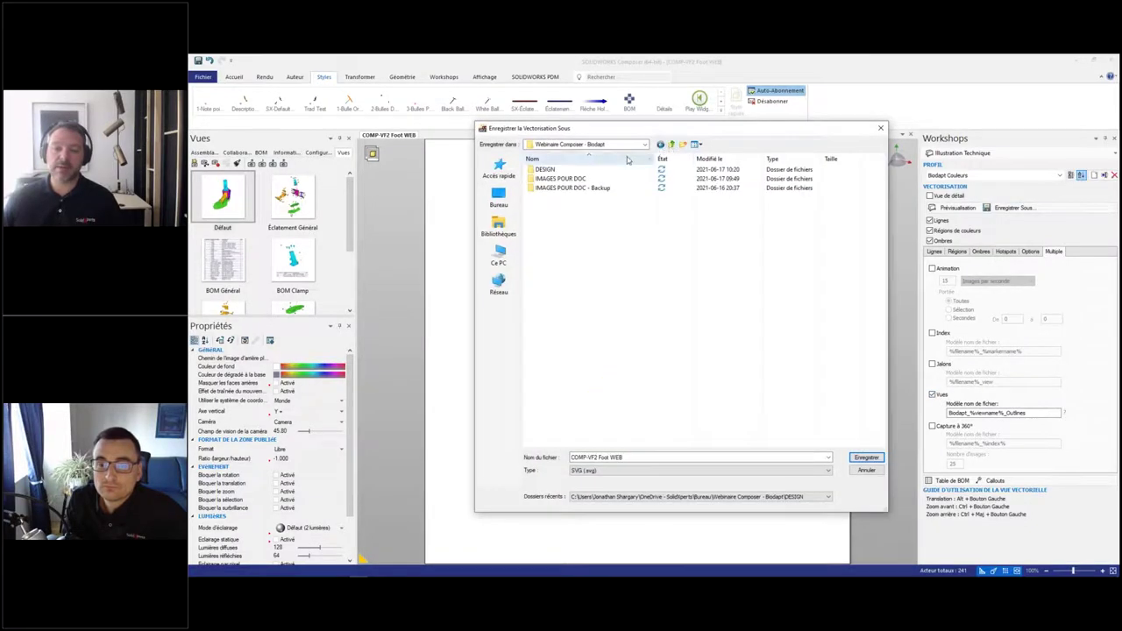
pyautogui.doubleClick(576, 179)
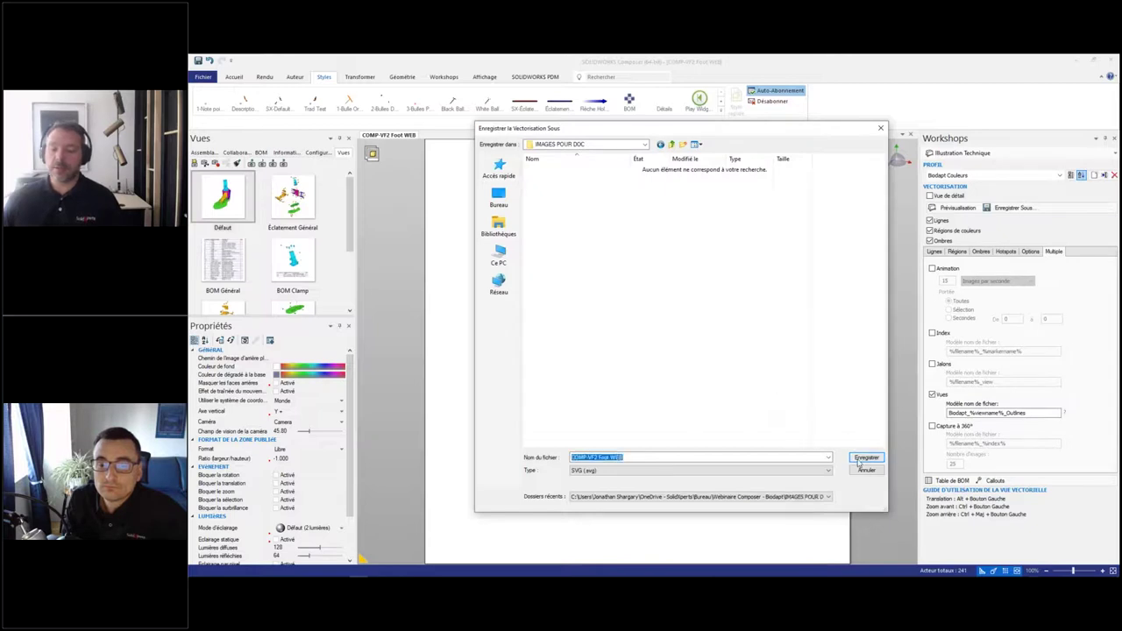
pyautogui.click(864, 457)
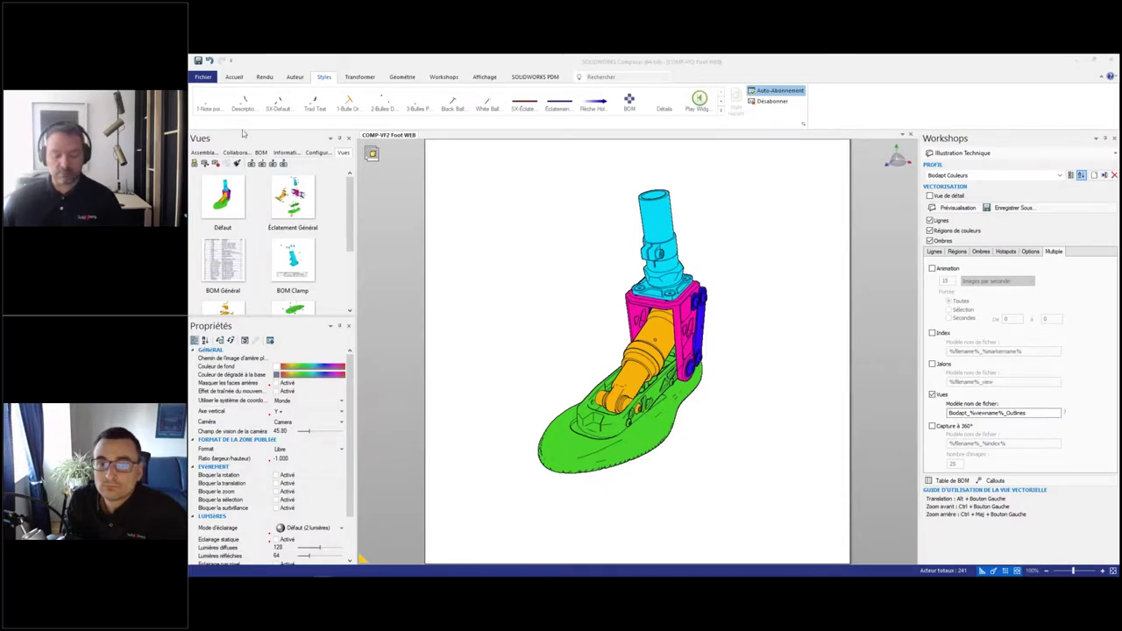
# Step: Switch to File Explorer and open Webinaire Composer - Biodapt > IMAGES POUR DOC to check the exported illustrations
pyautogui.moveTo(53, 117); pyautogui.dragTo(613, 122)
pyautogui.doubleClick(475, 231)
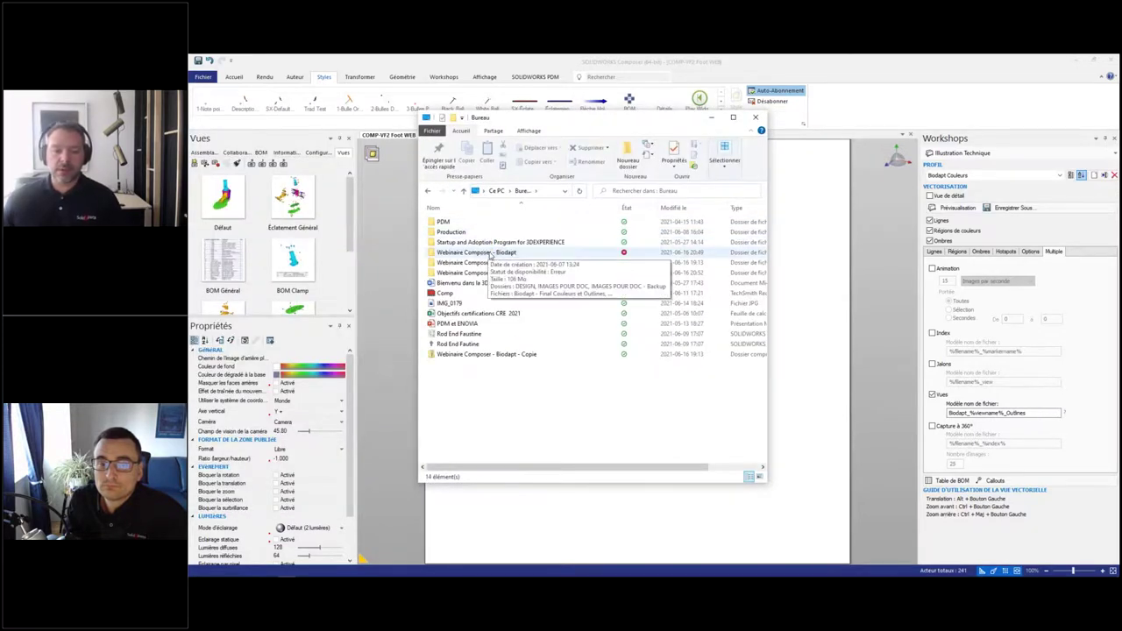
pyautogui.doubleClick(482, 252)
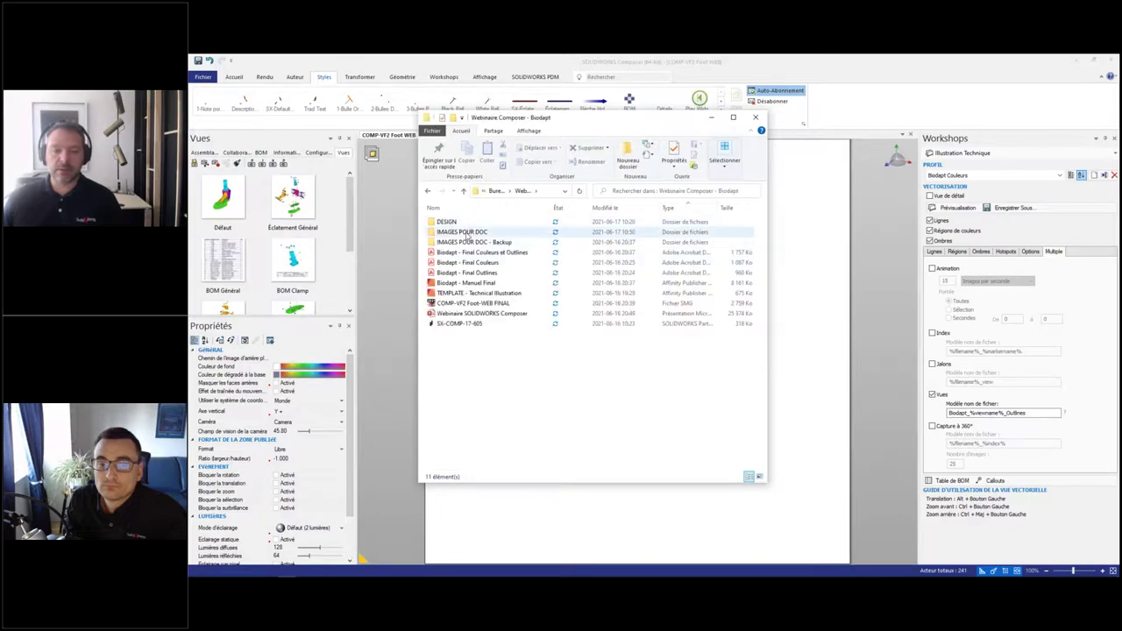
pyautogui.doubleClick(469, 233)
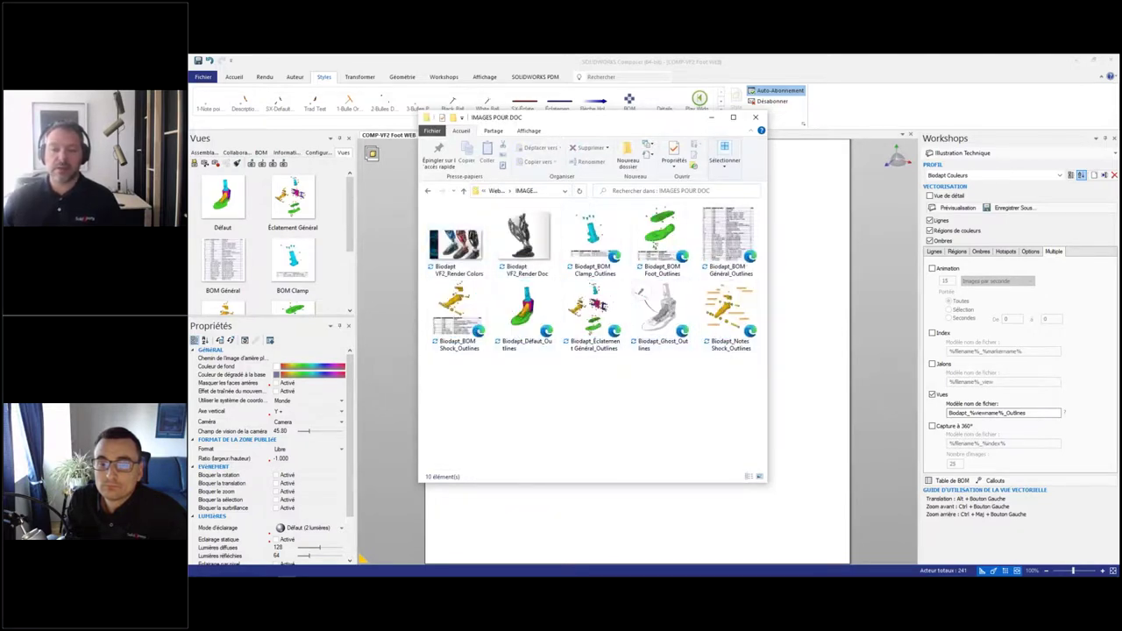
# Step: Switch to Affinity Publisher and open the recent document TEMPLATE - Technical Illustration.afpub
pyautogui.moveTo(682, 123); pyautogui.dragTo(923, 138)
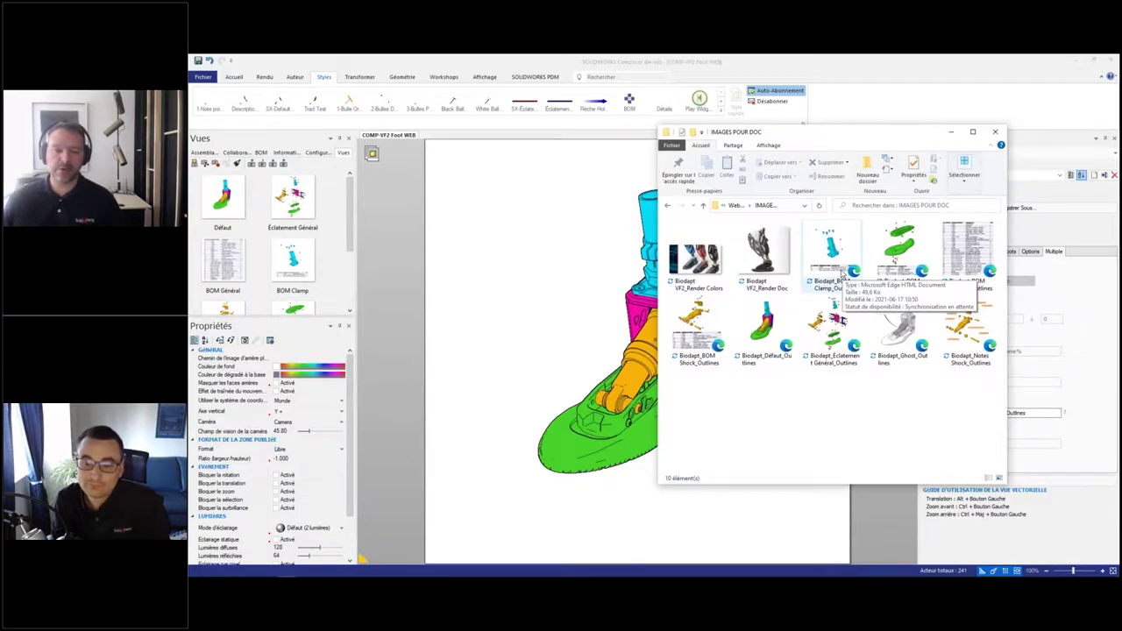
pyautogui.press('super')
pyautogui.click(491, 340)
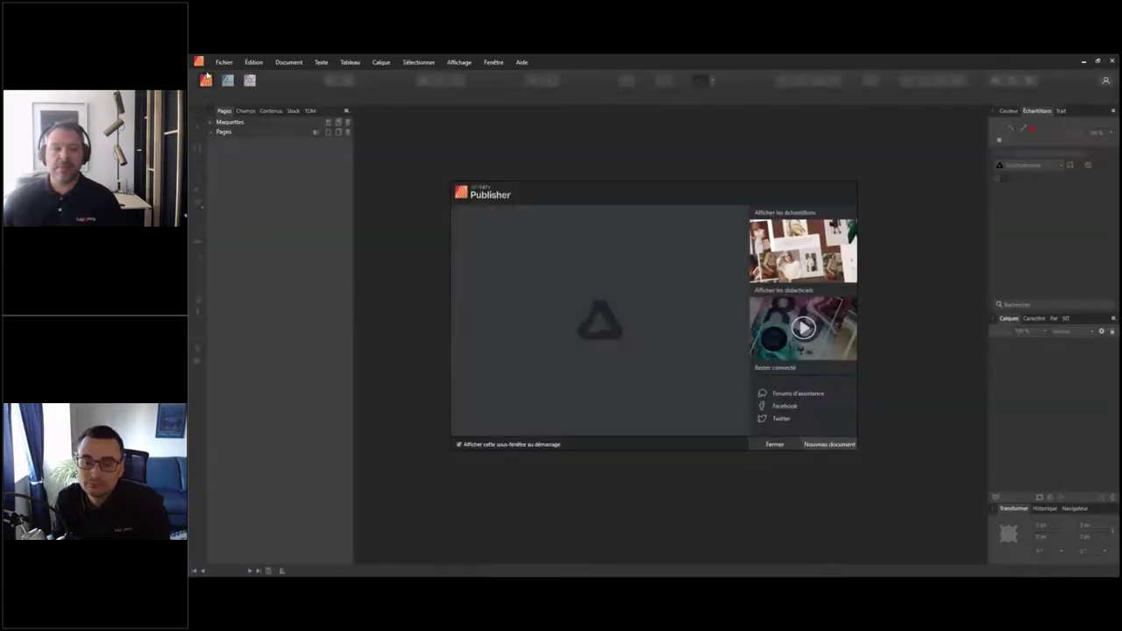
pyautogui.click(224, 63)
pyautogui.moveTo(281, 102)
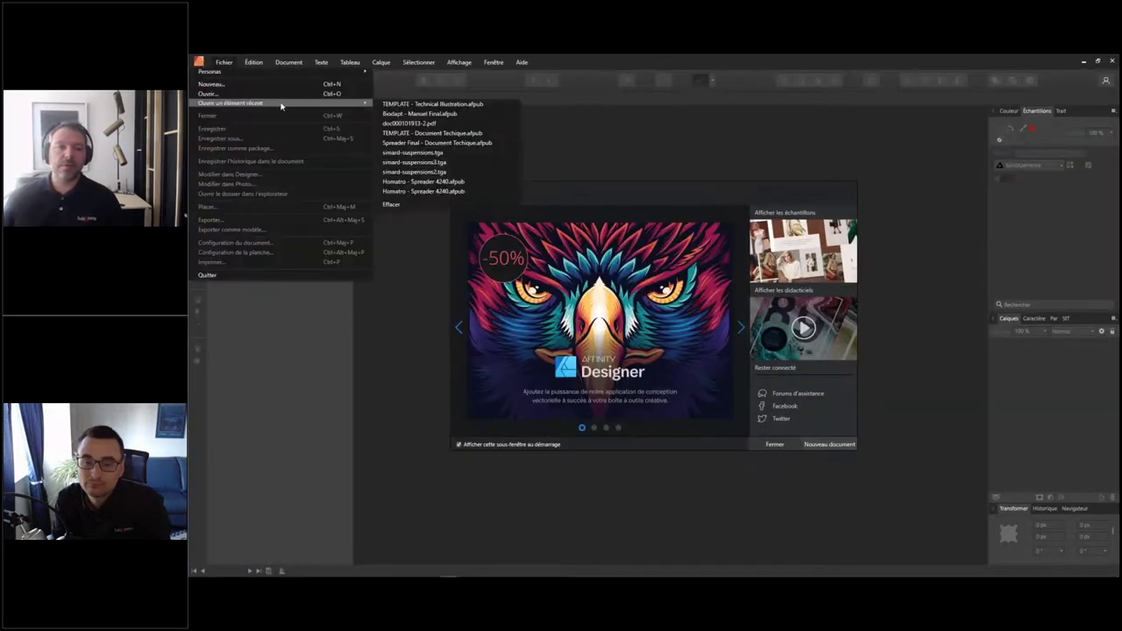
pyautogui.click(402, 105)
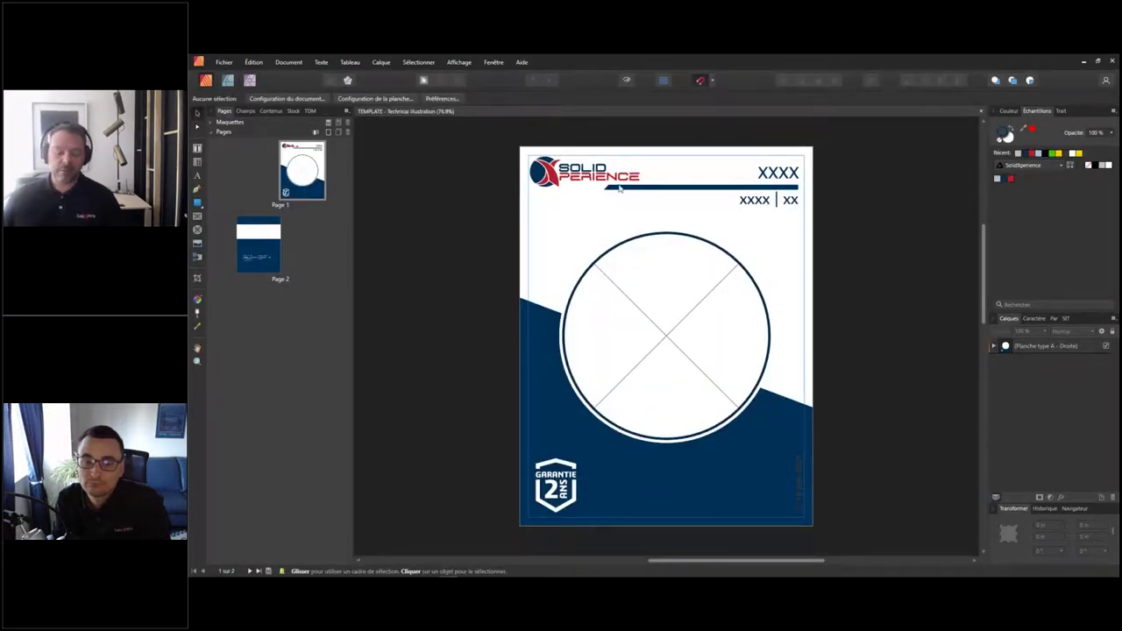
# Step: Place the Biodapt VF2_Render Doc image from the IMAGES POUR DOC folder in the cover's circular frame and enlarge it to fill the circle
pyautogui.press('super+Tab')
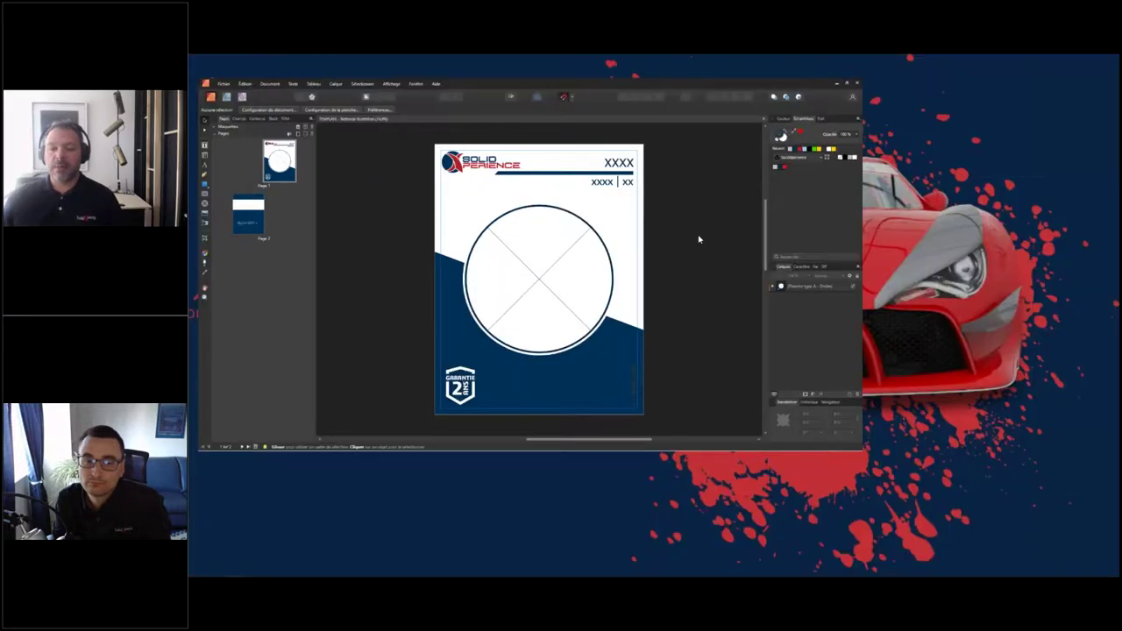
pyautogui.click(808, 144)
pyautogui.moveTo(802, 136); pyautogui.dragTo(916, 136)
pyautogui.moveTo(876, 258); pyautogui.dragTo(666, 338)
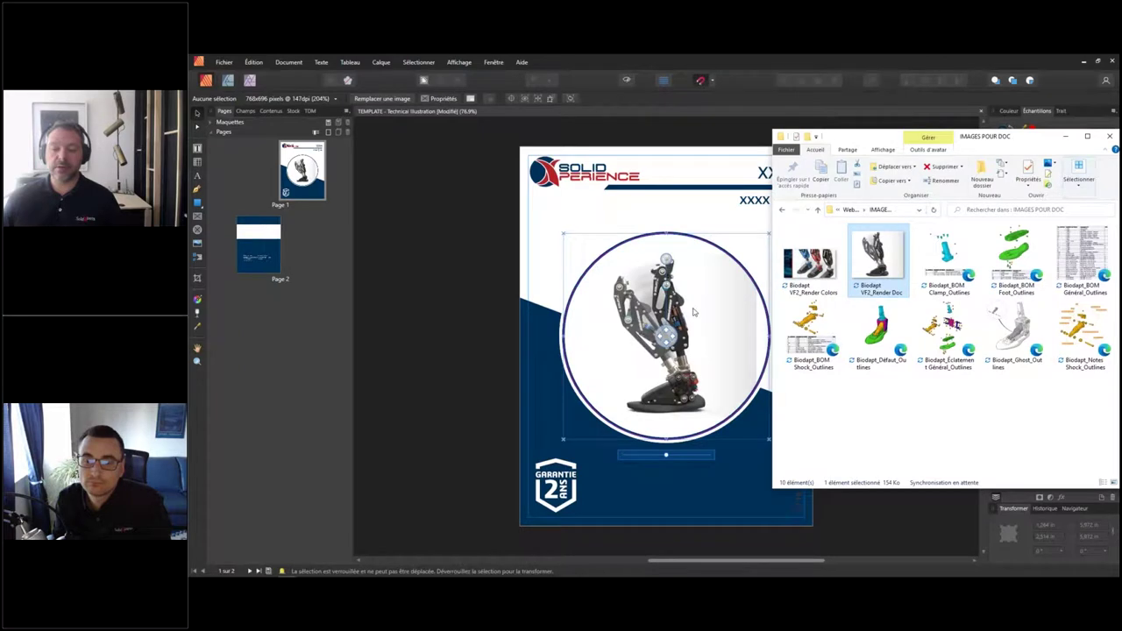
pyautogui.moveTo(671, 458); pyautogui.dragTo(702, 457)
pyautogui.moveTo(667, 336); pyautogui.dragTo(666, 337)
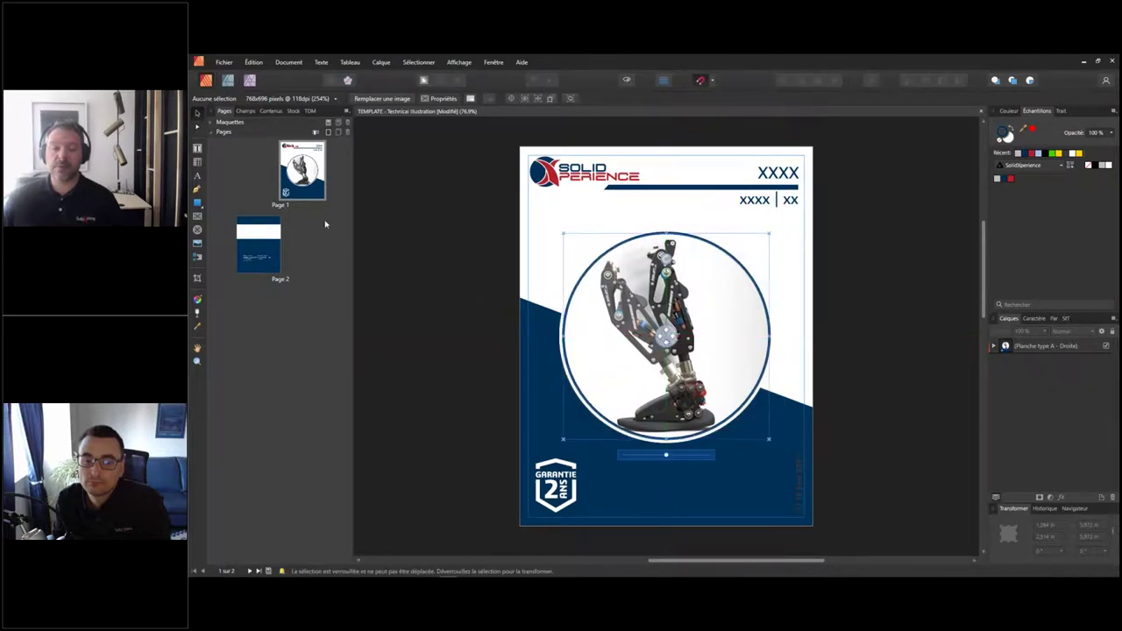
# Step: Add two pages after page 1 using the Planche type H master
pyautogui.rightClick(305, 215)
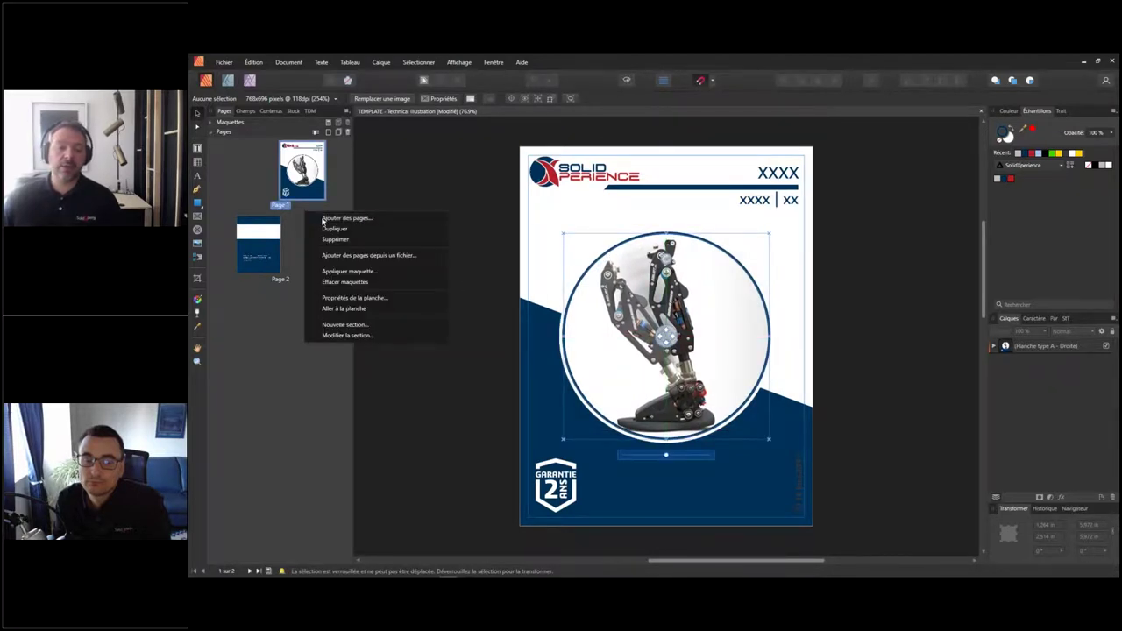
pyautogui.click(324, 217)
pyautogui.click(696, 327)
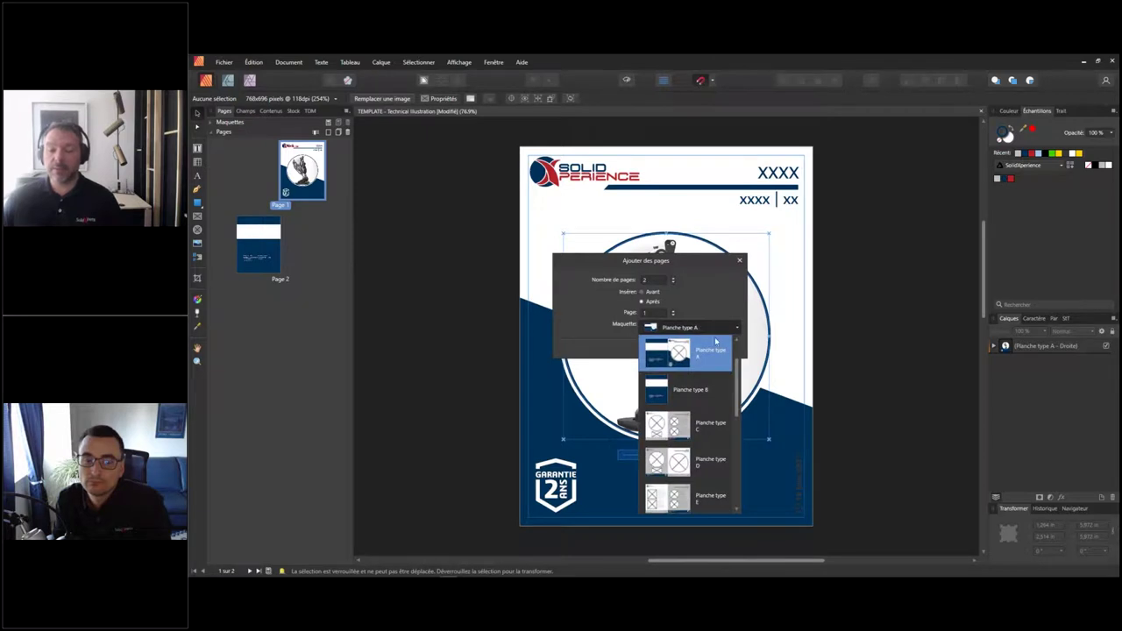
pyautogui.moveTo(737, 363); pyautogui.dragTo(737, 458)
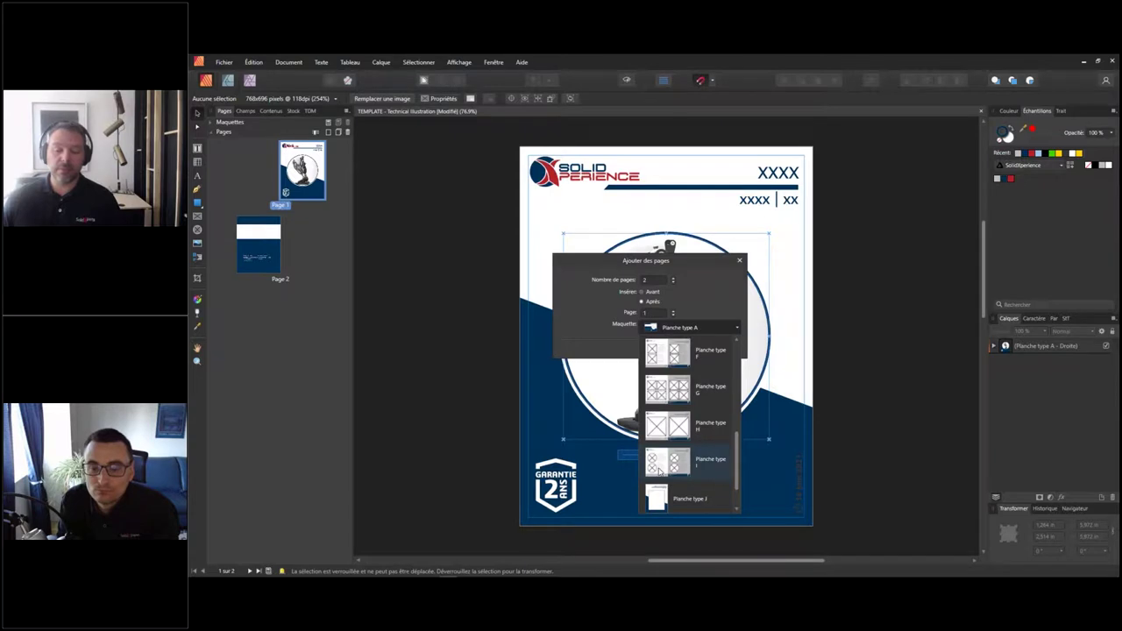
pyautogui.click(670, 430)
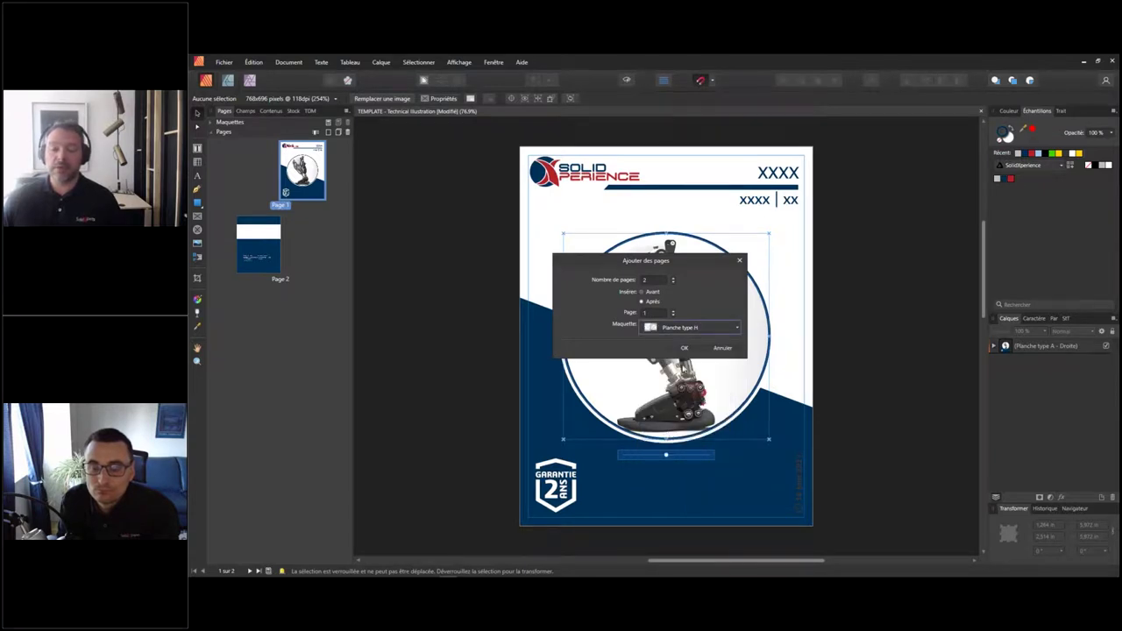
pyautogui.click(691, 349)
# Step: Place Biodapt_BOM Général_Outlines in the page 2 frame and Biodapt_Éclatement Général_Outlines in the page 3 frame
pyautogui.hotkey('alt', 'Tab')
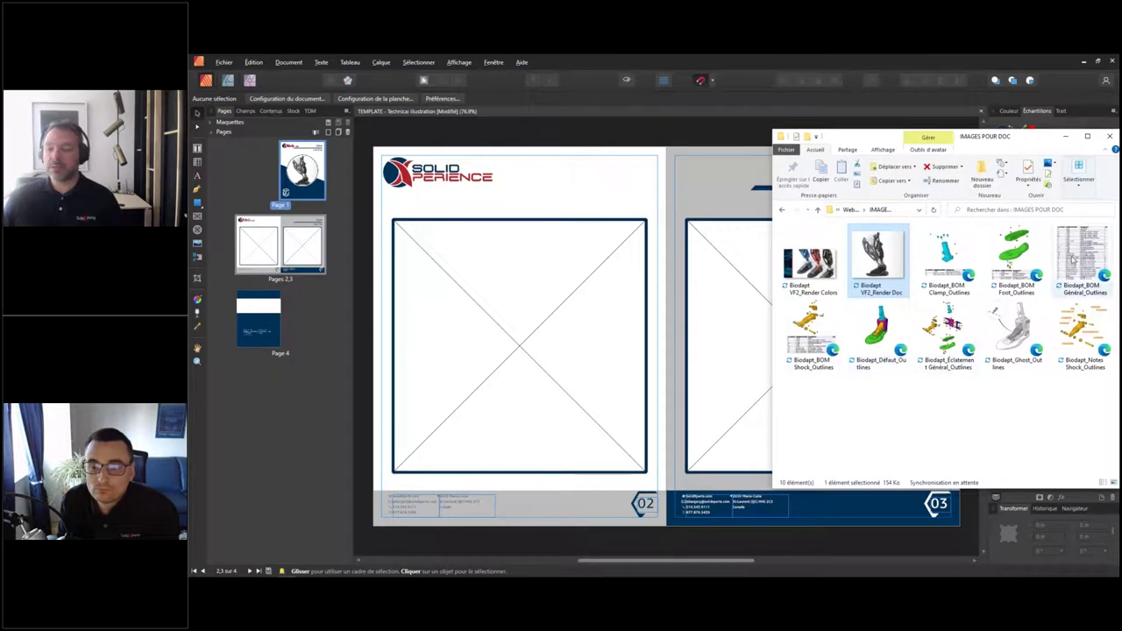
pyautogui.moveTo(769, 291); pyautogui.dragTo(572, 325)
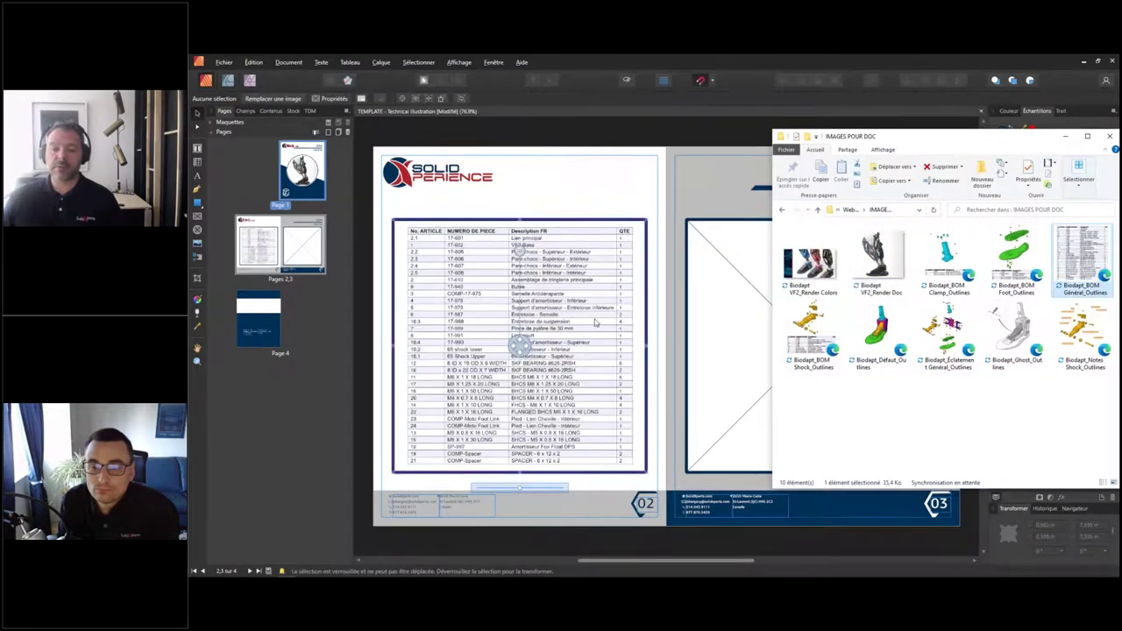
pyautogui.moveTo(947, 333); pyautogui.dragTo(737, 342)
pyautogui.click(706, 135)
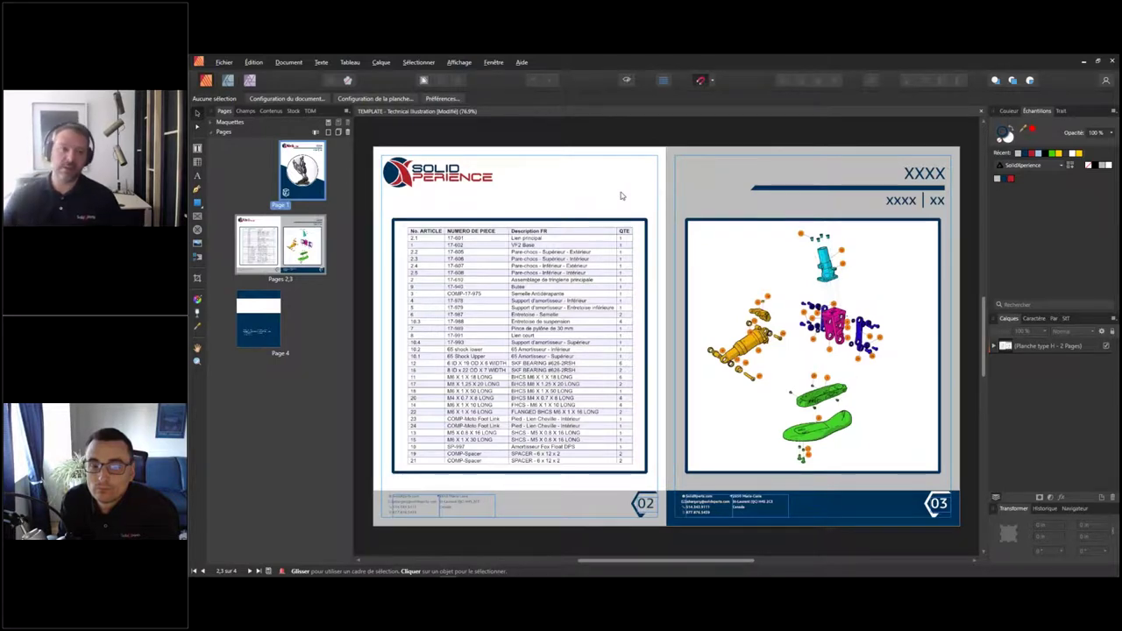
# Step: Add two pages after page 4 using the Planche type A master
pyautogui.rightClick(322, 294)
pyautogui.click(323, 294)
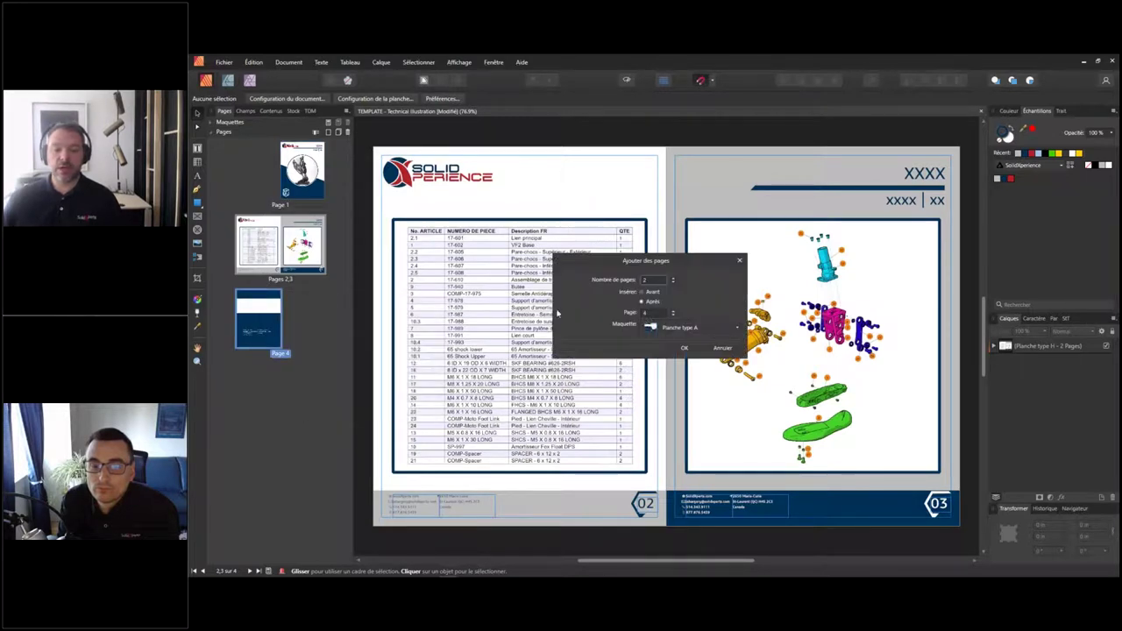
pyautogui.click(691, 348)
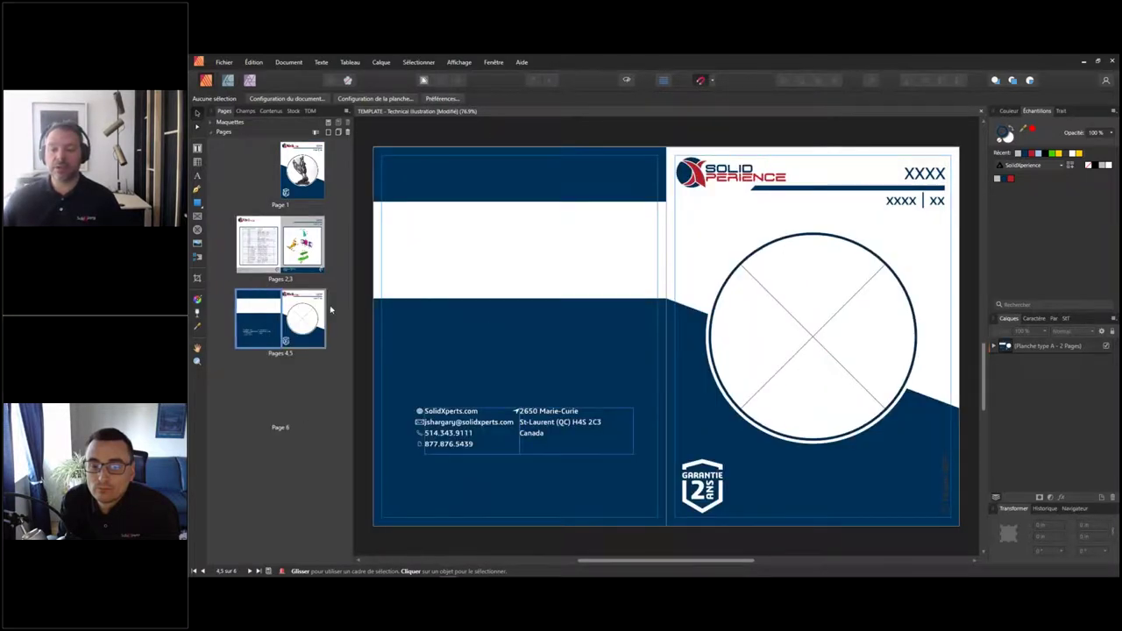
# Step: Add two pages after page 3 using the Planche type H master
pyautogui.rightClick(325, 276)
pyautogui.click(360, 284)
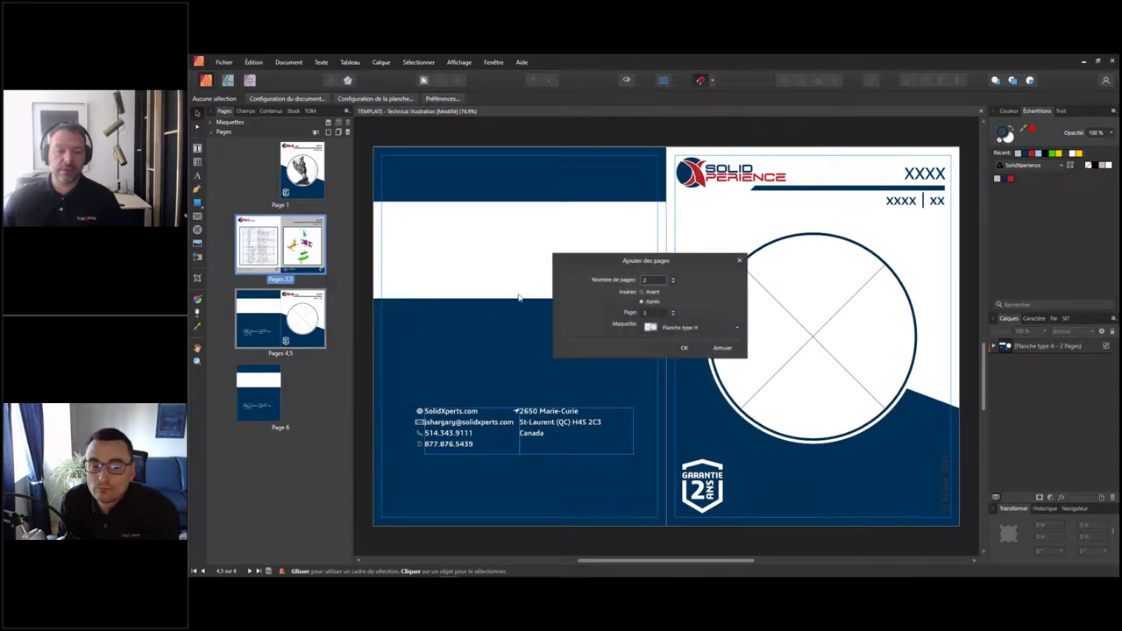
pyautogui.click(659, 327)
pyautogui.click(667, 385)
pyautogui.click(685, 348)
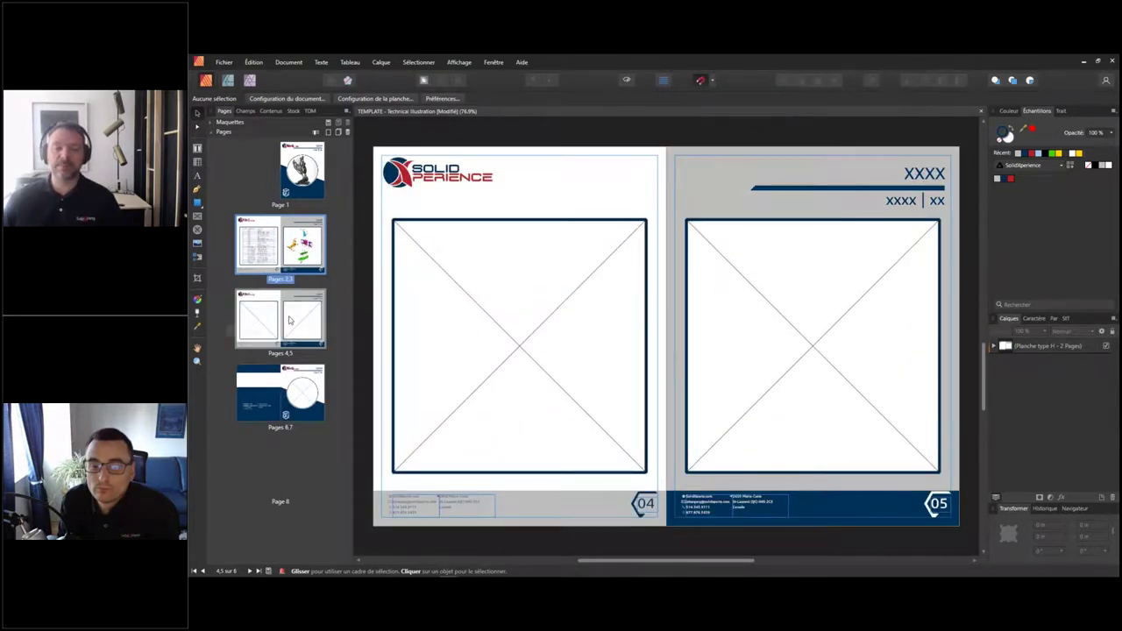
# Step: Place Biodapt_BOM Shock_Outlines in the page 4 frame and Biodapt_Notes Shock_Outlines in the page 5 frame
pyautogui.hotkey('alt', 'Tab')
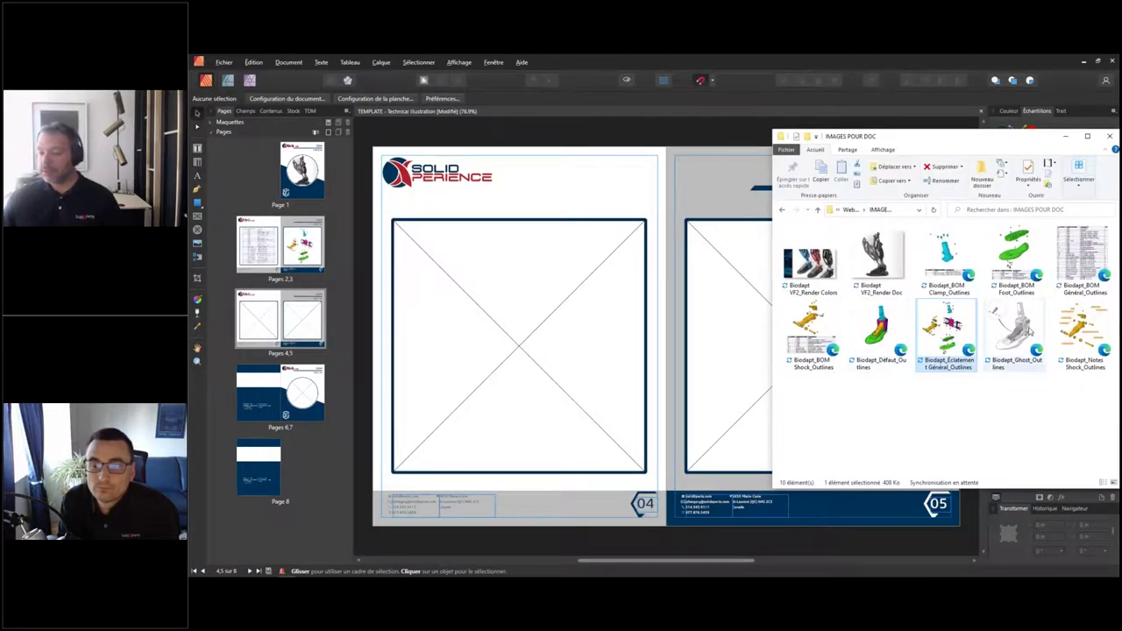
pyautogui.click(1016, 335)
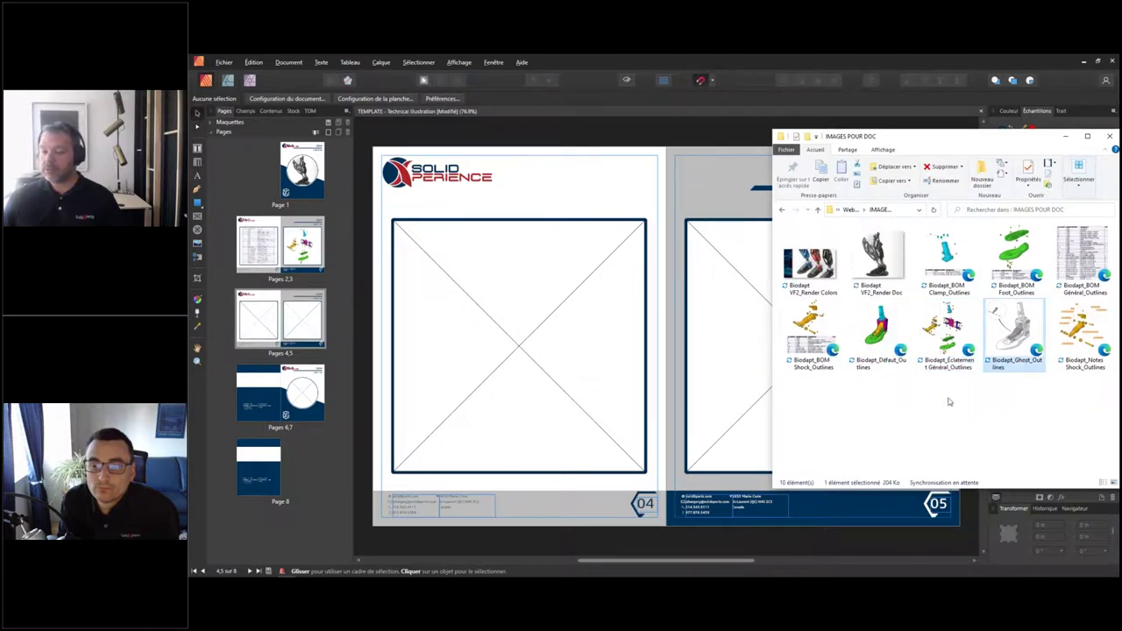
pyautogui.moveTo(809, 334); pyautogui.dragTo(552, 347)
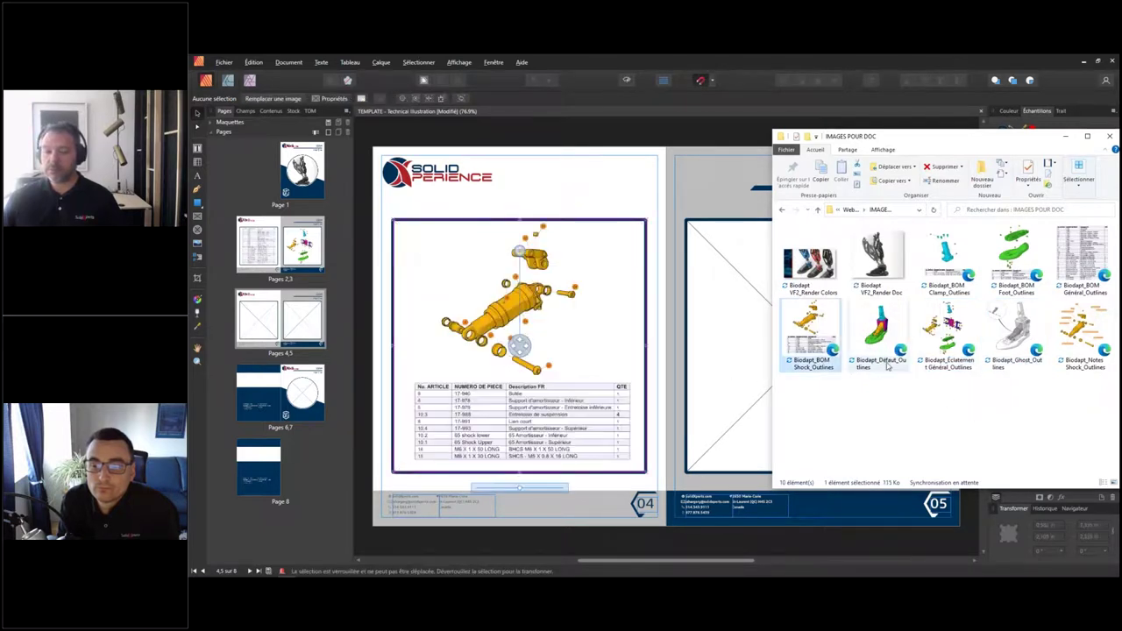
pyautogui.moveTo(1085, 333); pyautogui.dragTo(745, 363)
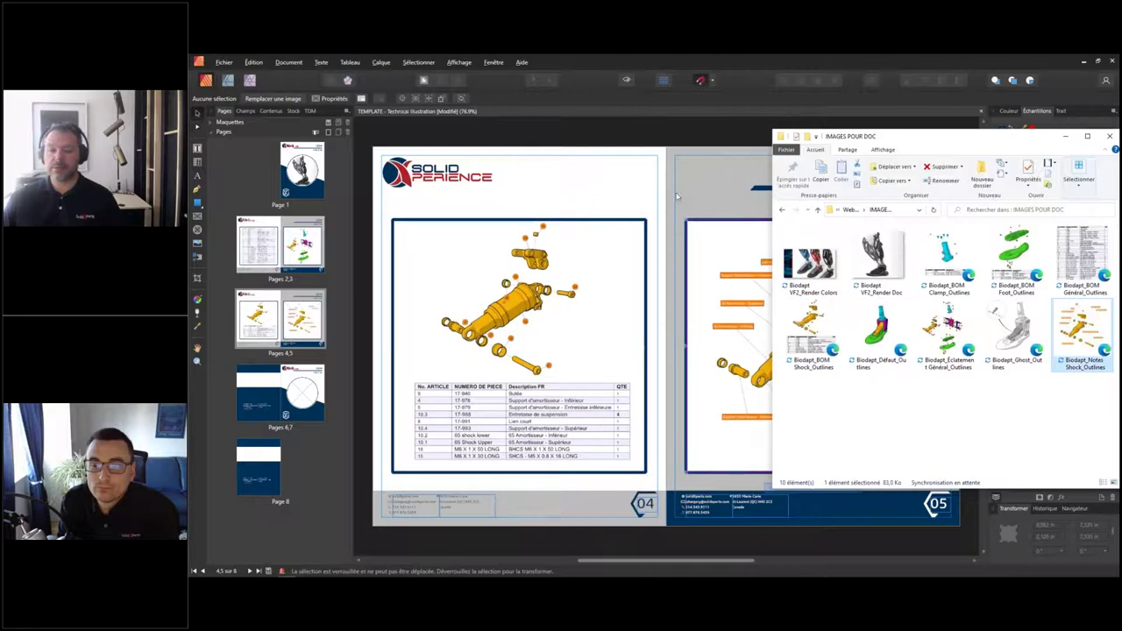
pyautogui.click(406, 263)
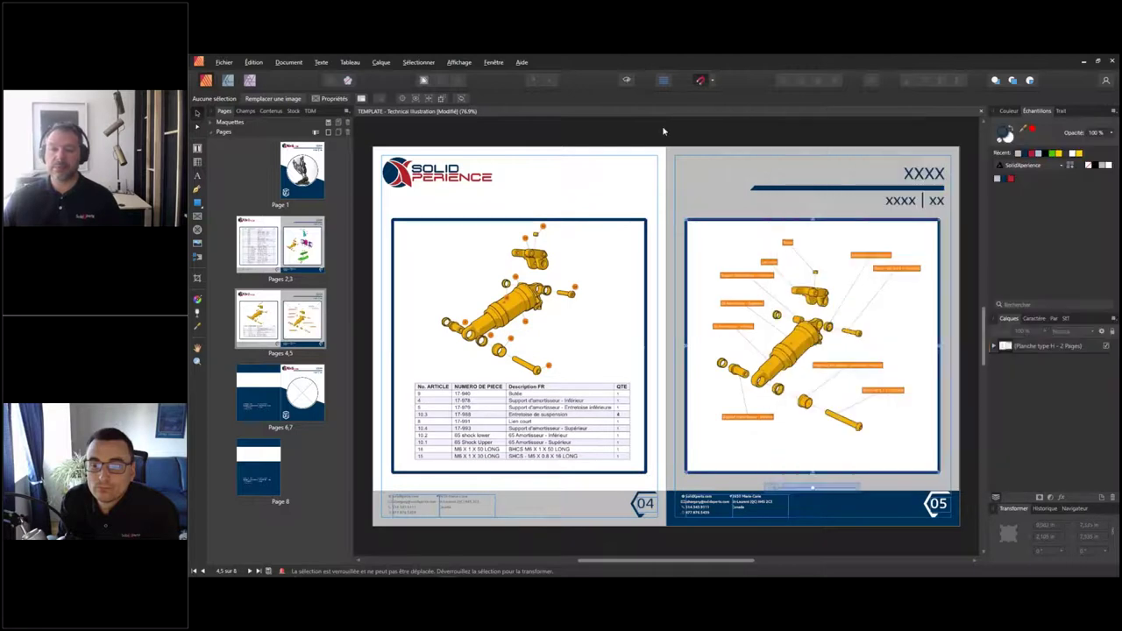
# Step: Add two pages after page 5 using the Planche type G master
pyautogui.rightClick(323, 353)
pyautogui.click(439, 357)
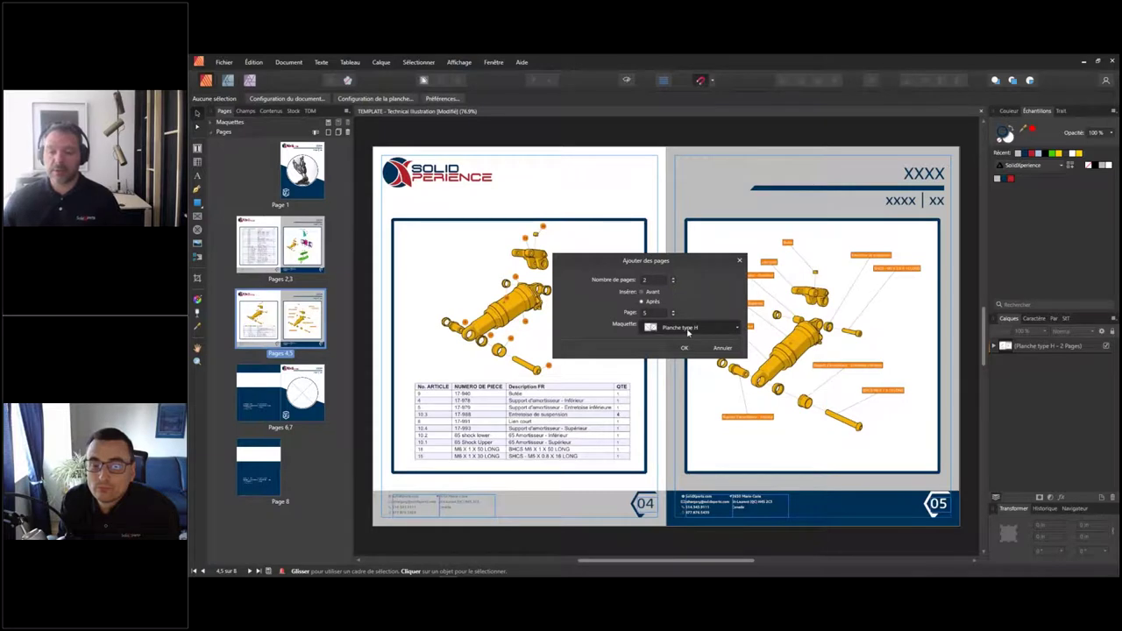
pyautogui.click(737, 329)
pyautogui.scroll(3, 675, 391)
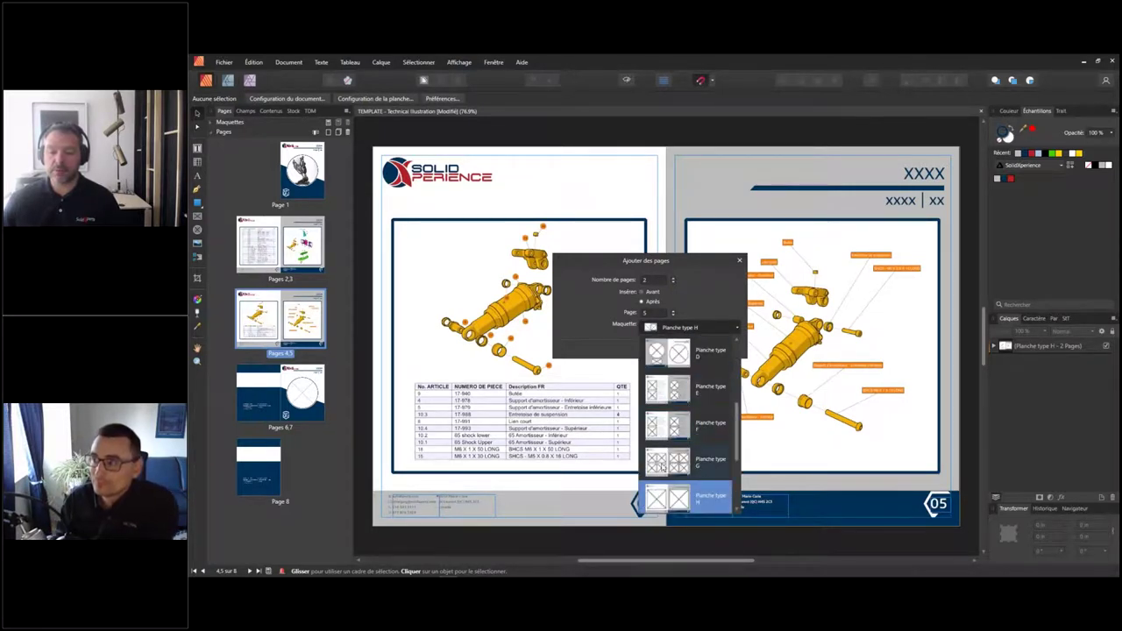
pyautogui.click(663, 460)
pyautogui.click(712, 347)
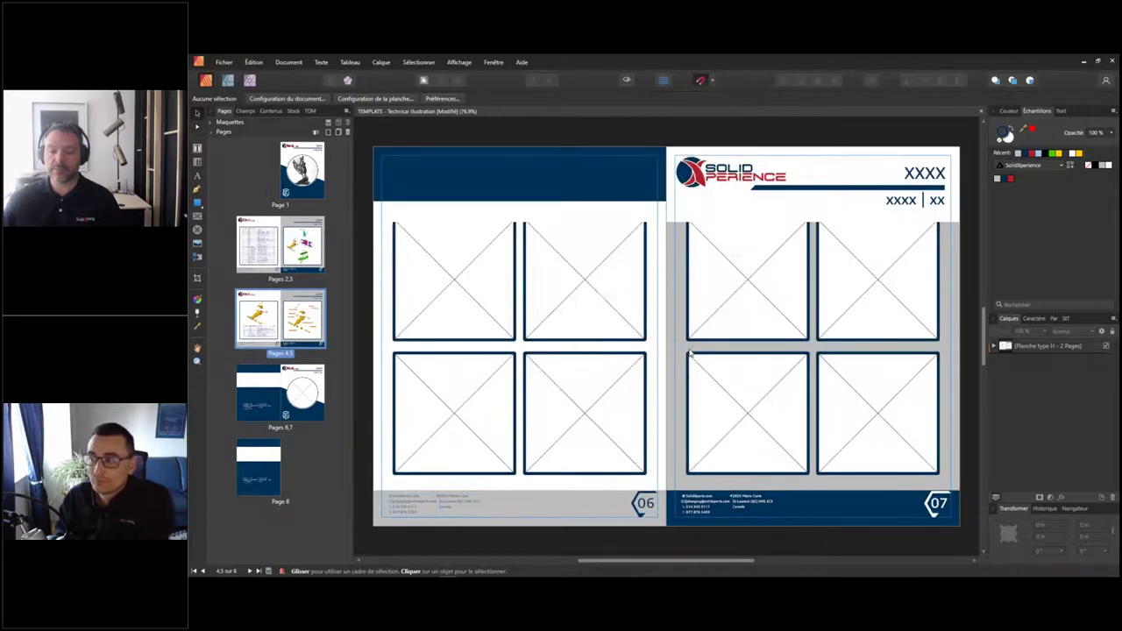
# Step: Place Biodapt_BOM Clamp_Outlines and Biodapt_BOM Foot_Outlines in the two upper frames of page 6
pyautogui.hotkey('alt', 'Tab')
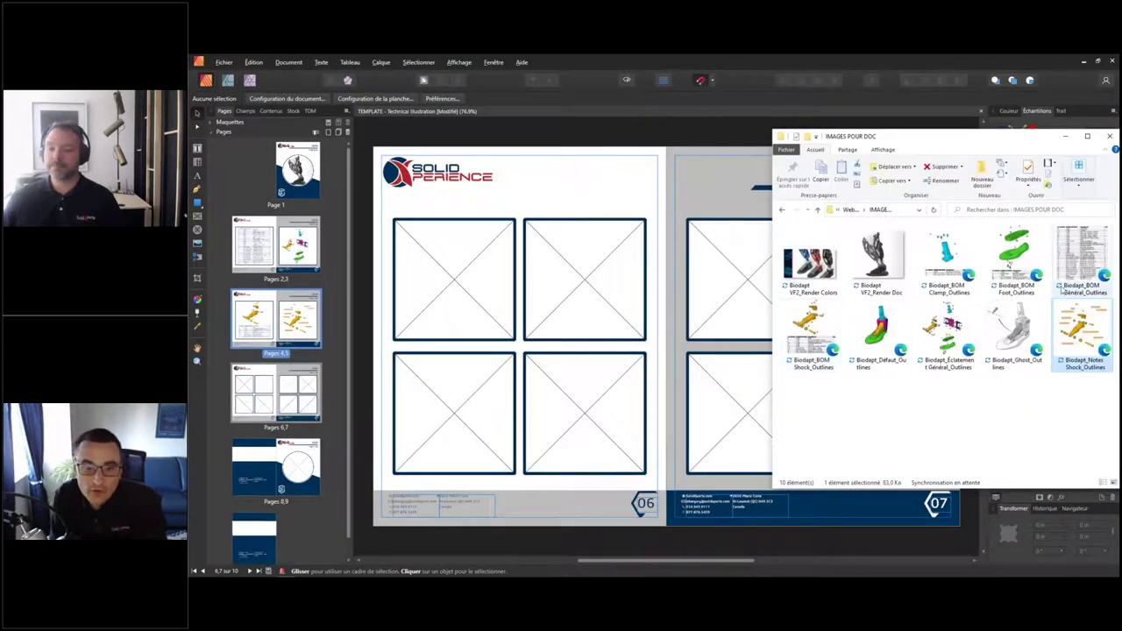
pyautogui.moveTo(947, 254); pyautogui.dragTo(456, 279)
pyautogui.moveTo(1016, 255); pyautogui.dragTo(614, 290)
pyautogui.moveTo(1078, 325); pyautogui.dragTo(1090, 345)
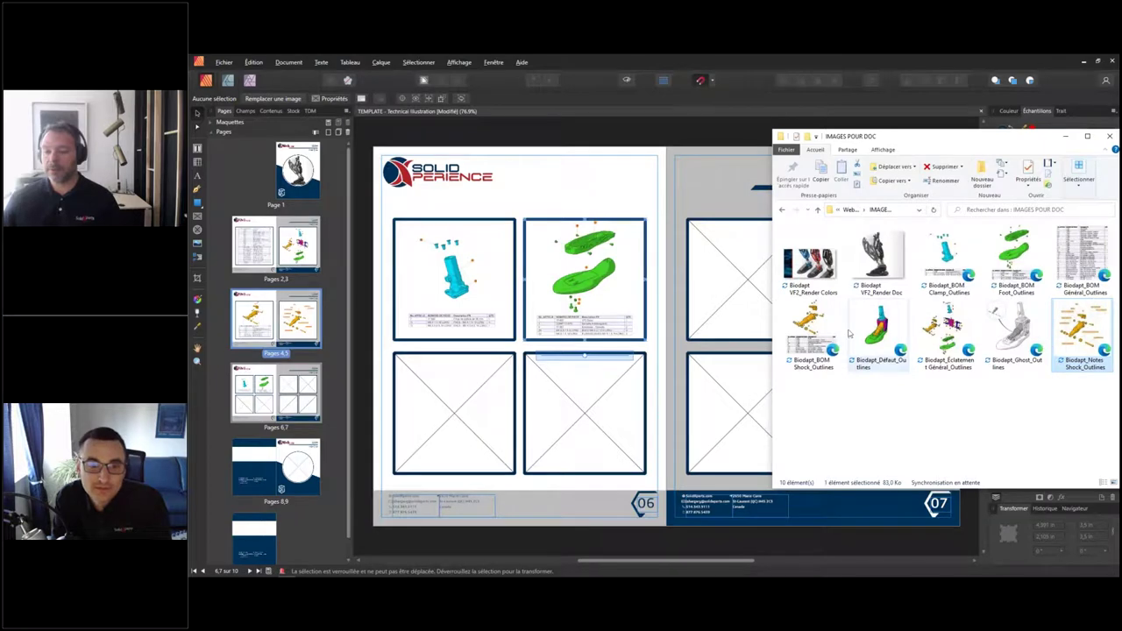
# Step: Place Biodapt_Ghost_Outlines and Biodapt_Défaut_Outlines in the two lower frames of page 6
pyautogui.scroll(5, 614, 345)
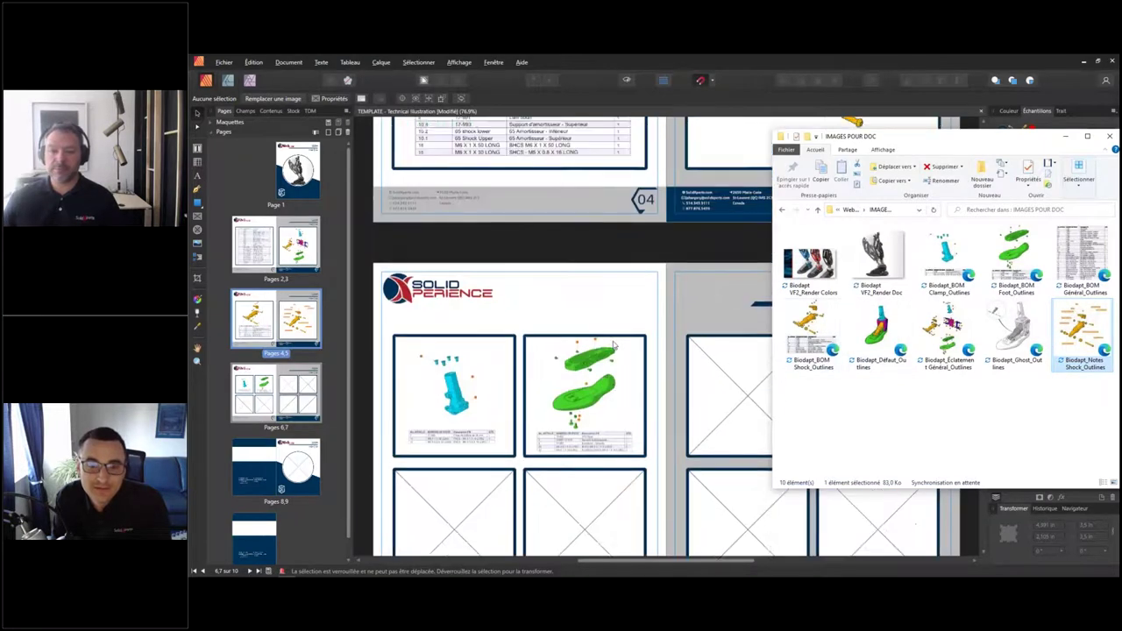
pyautogui.scroll(-5, 614, 345)
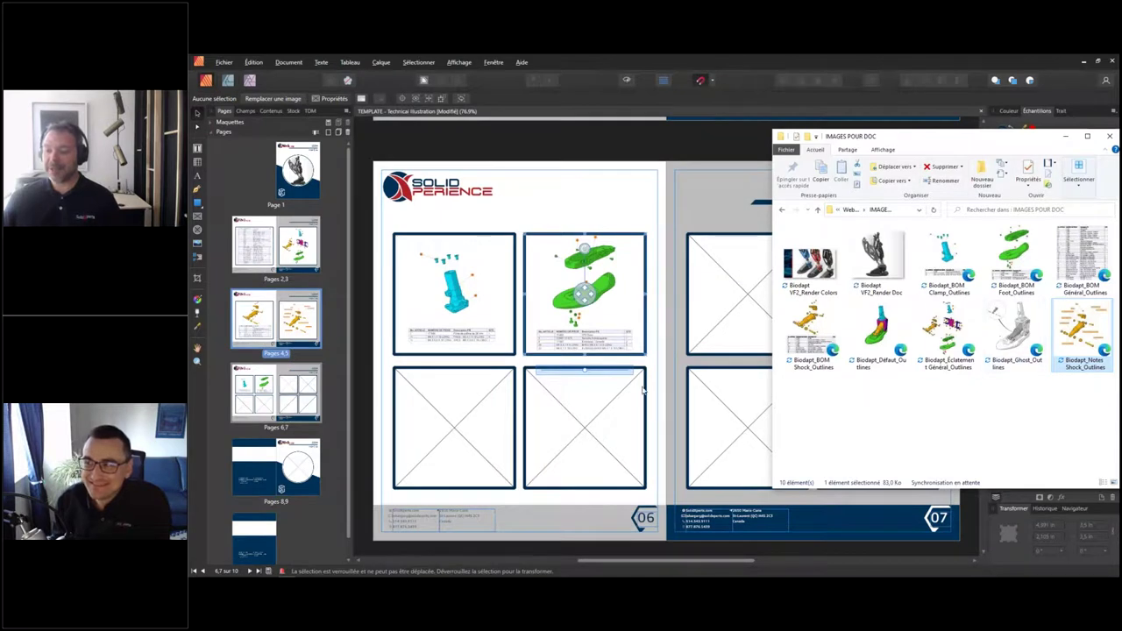
pyautogui.scroll(1, 724, 389)
pyautogui.moveTo(1017, 337); pyautogui.dragTo(482, 447)
pyautogui.moveTo(875, 346); pyautogui.dragTo(584, 457)
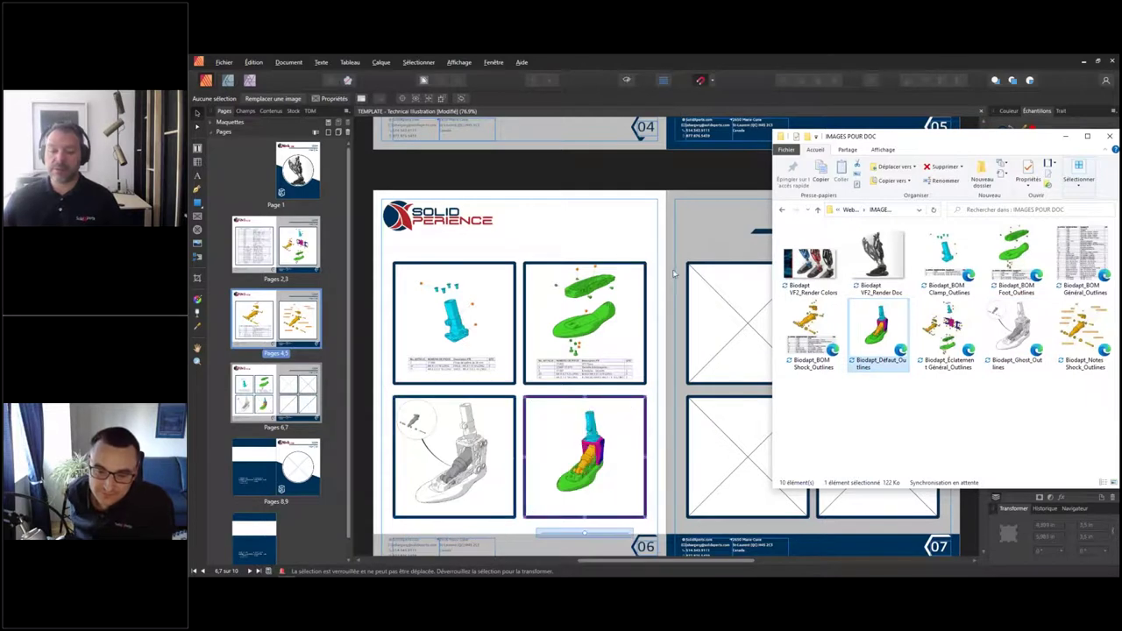
pyautogui.click(666, 175)
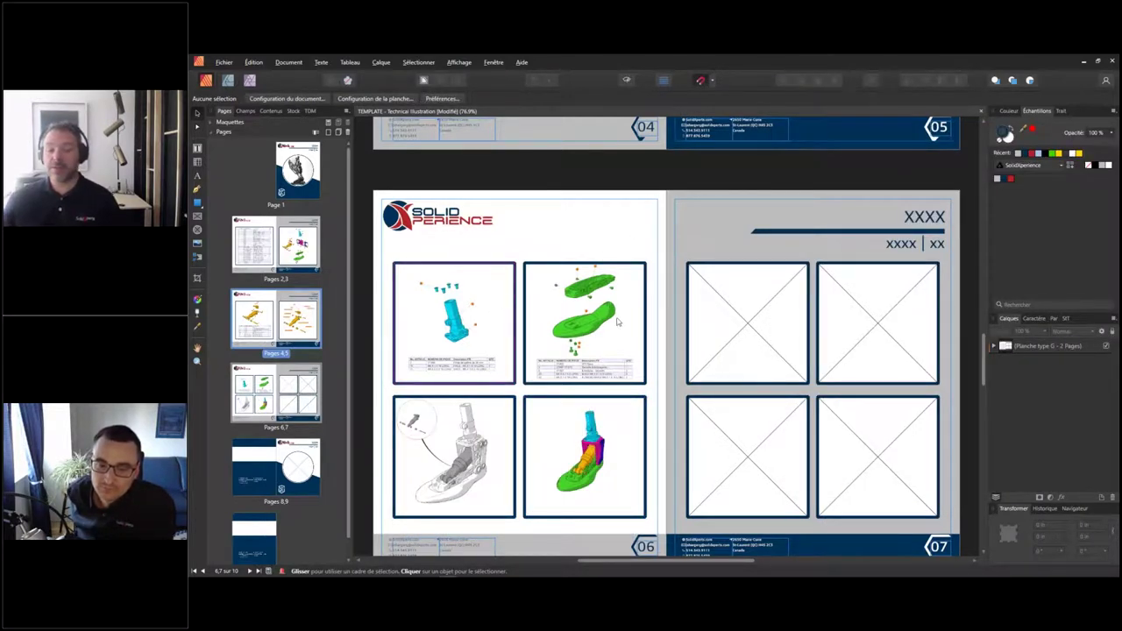
# Step: Place Biodapt_Éclatement Général_Outlines in both upper frames of page 7 and inspect the first one up close
pyautogui.hotkey('alt', 'Tab')
pyautogui.moveTo(994, 140); pyautogui.dragTo(542, 167)
pyautogui.moveTo(496, 359); pyautogui.dragTo(851, 329)
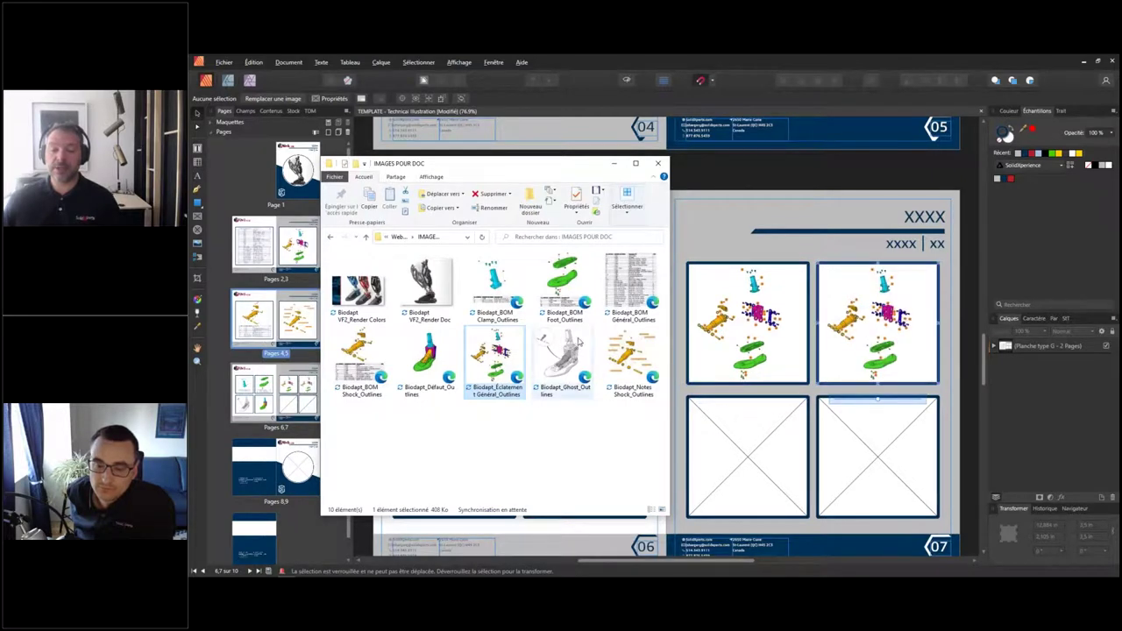
pyautogui.click(749, 168)
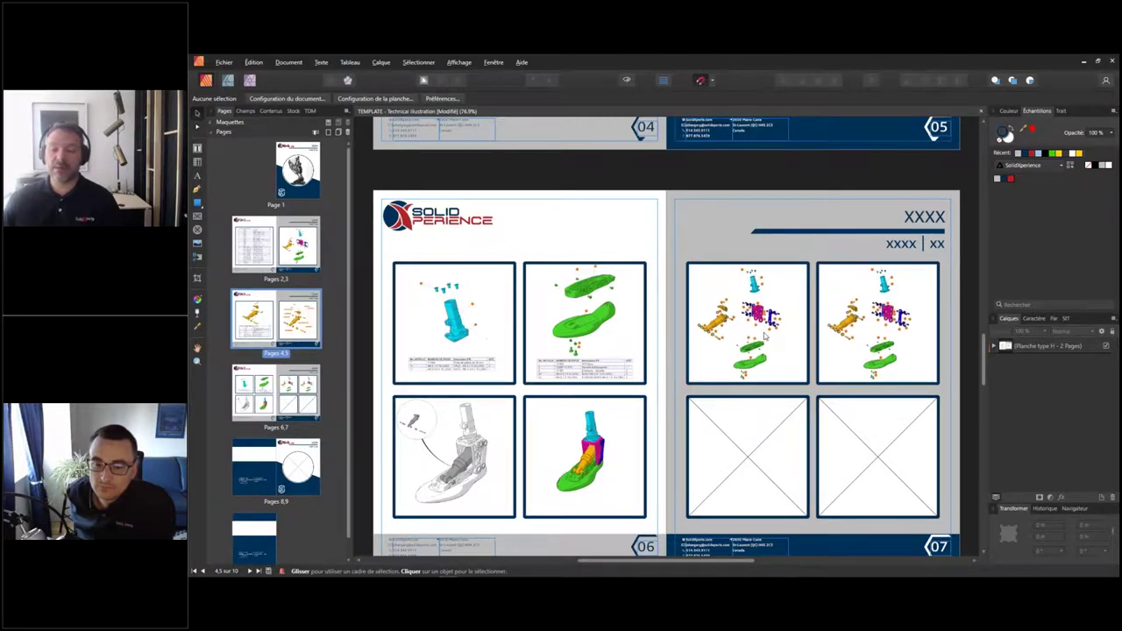
pyautogui.keyDown('ctrl'); pyautogui.scroll(6, 765, 337); pyautogui.keyUp('ctrl')
pyautogui.keyDown('ctrl'); pyautogui.scroll(-1, 736, 430); pyautogui.keyUp('ctrl')
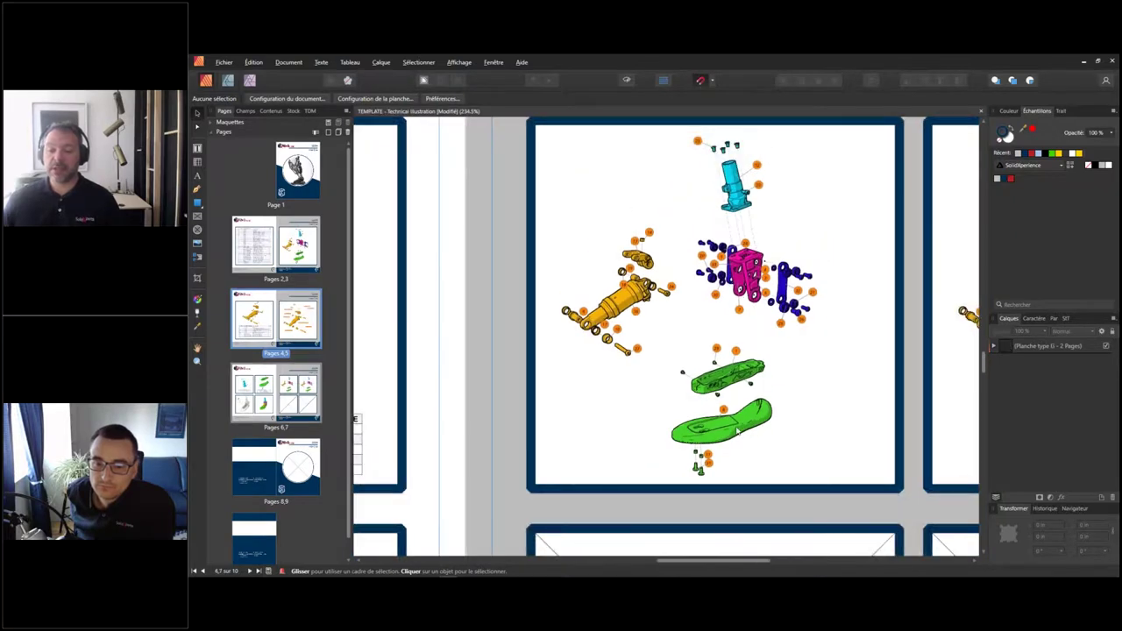
# Step: Enlarge and reposition the exploded view in page 7's first upper frame so it centres on the magenta bracket and blue links
pyautogui.click(721, 477)
pyautogui.moveTo(715, 508); pyautogui.dragTo(754, 491)
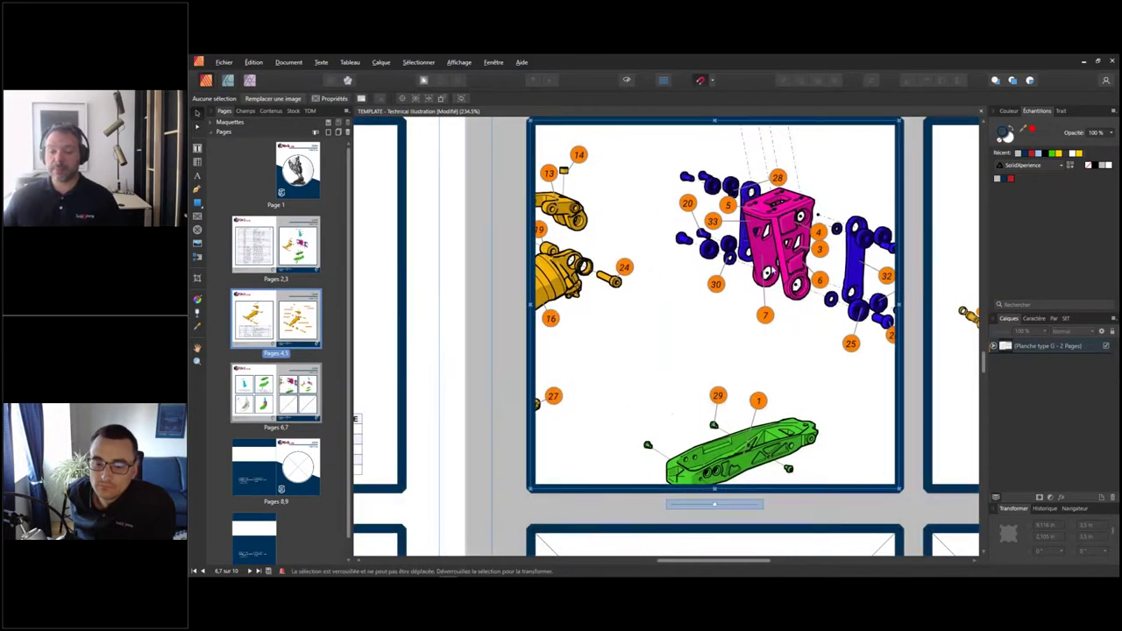
pyautogui.moveTo(713, 301); pyautogui.dragTo(595, 341)
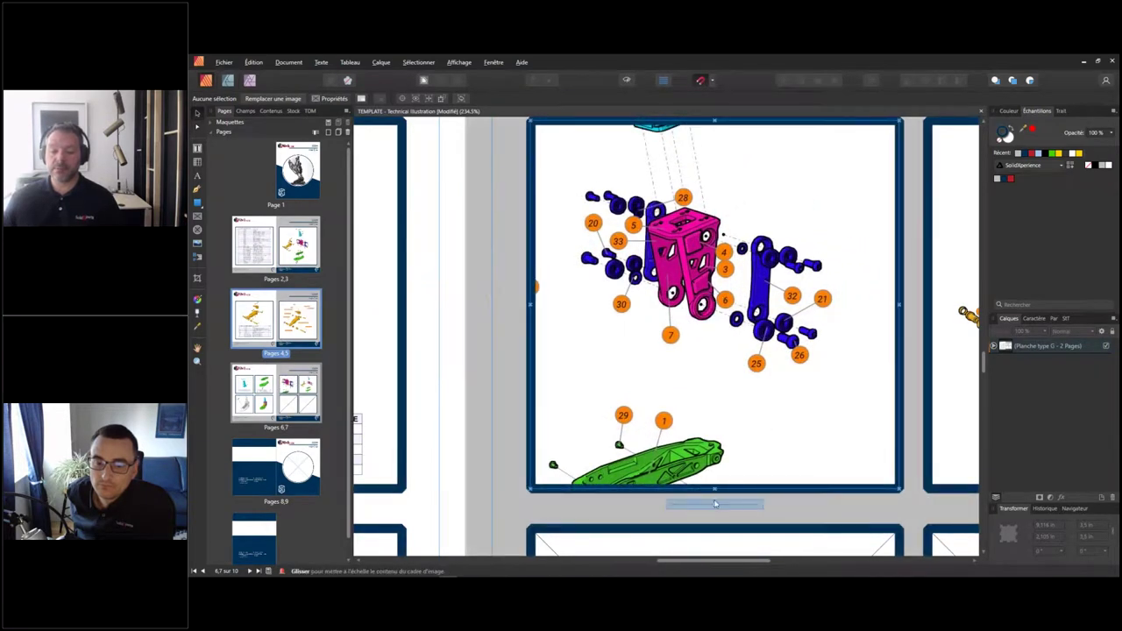
pyautogui.moveTo(715, 506); pyautogui.dragTo(730, 506)
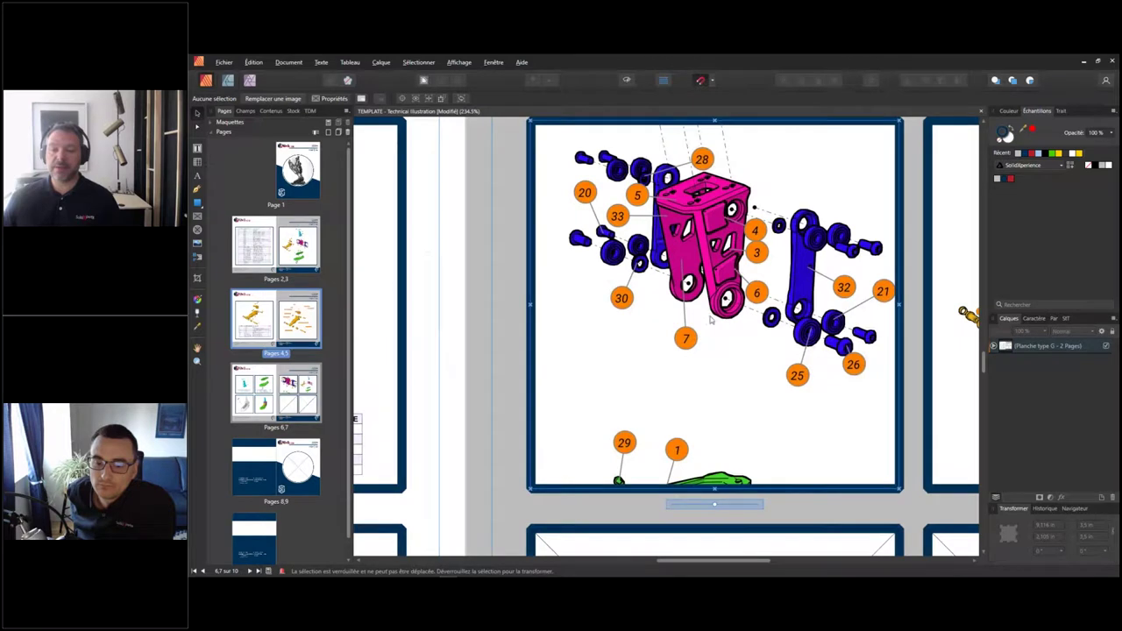
pyautogui.moveTo(716, 301); pyautogui.dragTo(701, 340)
pyautogui.moveTo(888, 347); pyautogui.dragTo(882, 345, button='middle')
pyautogui.keyDown('shift'); pyautogui.hscroll(5, 882, 345); pyautogui.keyUp('shift')
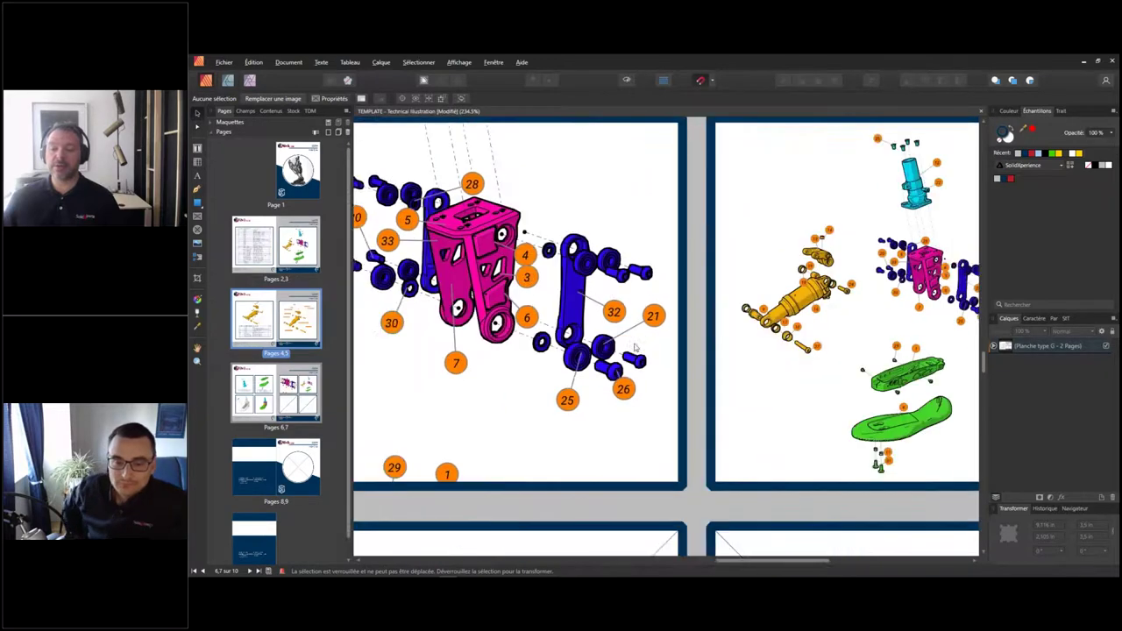
# Step: Enlarge and shift the exploded view in page 7's second upper frame so it focuses on the green foot parts
pyautogui.moveTo(695, 508); pyautogui.dragTo(741, 509)
pyautogui.moveTo(686, 348); pyautogui.dragTo(670, 200)
pyautogui.keyDown('ctrl'); pyautogui.scroll(-3, 695, 372); pyautogui.keyUp('ctrl')
pyautogui.moveTo(691, 371); pyautogui.dragTo(694, 358)
pyautogui.keyDown('ctrl'); pyautogui.scroll(-2, 648, 403); pyautogui.keyUp('ctrl')
pyautogui.keyDown('ctrl'); pyautogui.scroll(-4, 649, 404); pyautogui.keyUp('ctrl')
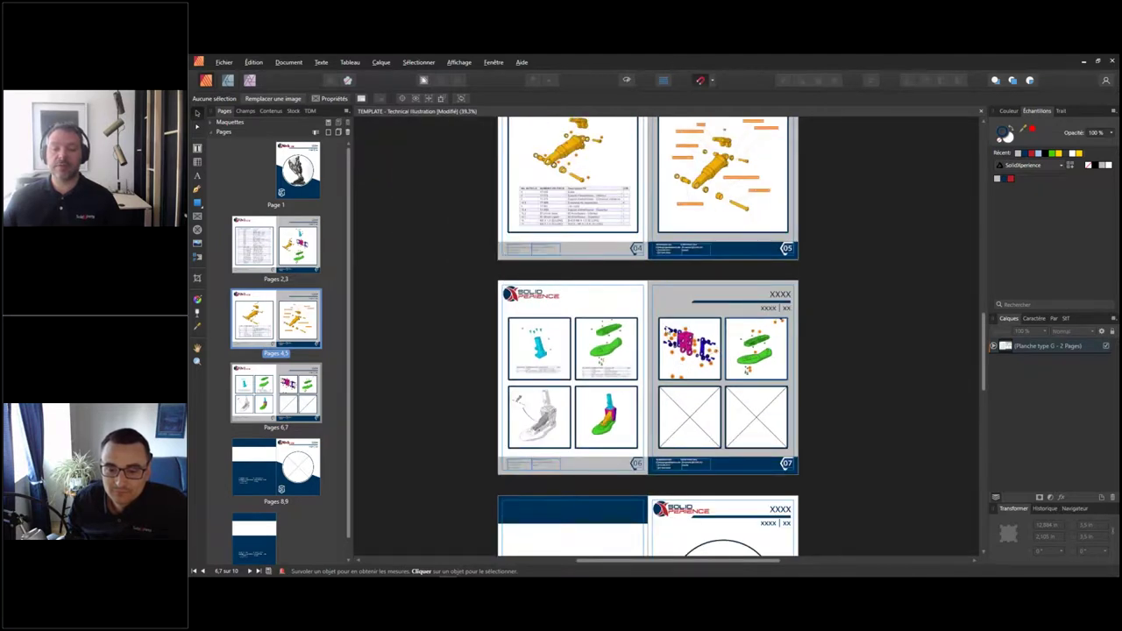
# Step: Delete the unused page spread 8,9 and go to the cover page
pyautogui.rightClick(269, 462)
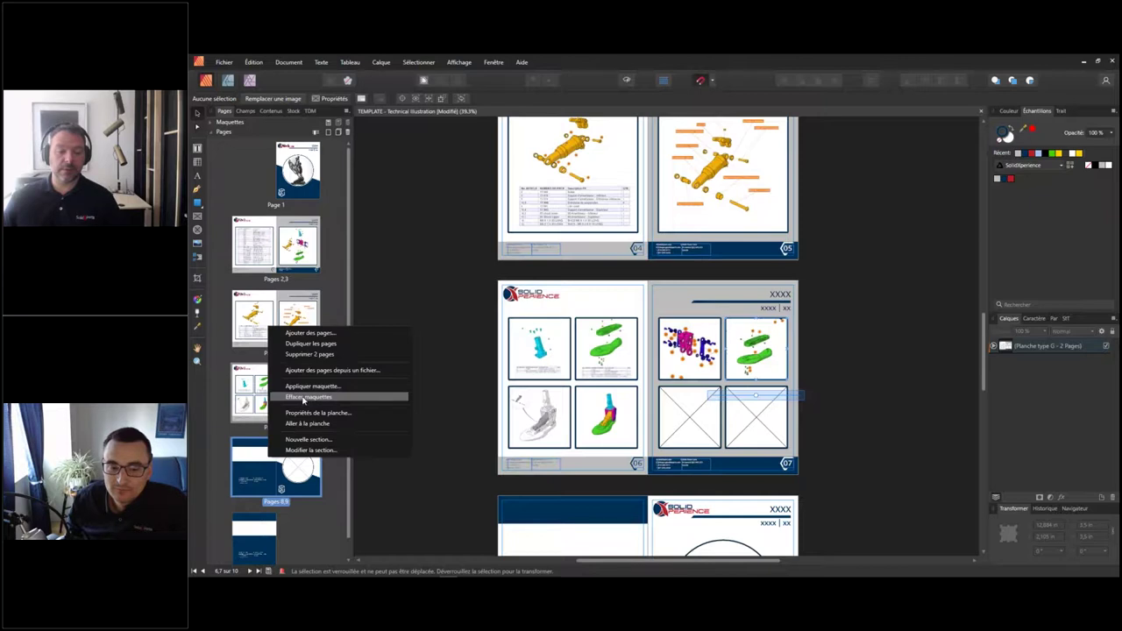
pyautogui.click(309, 354)
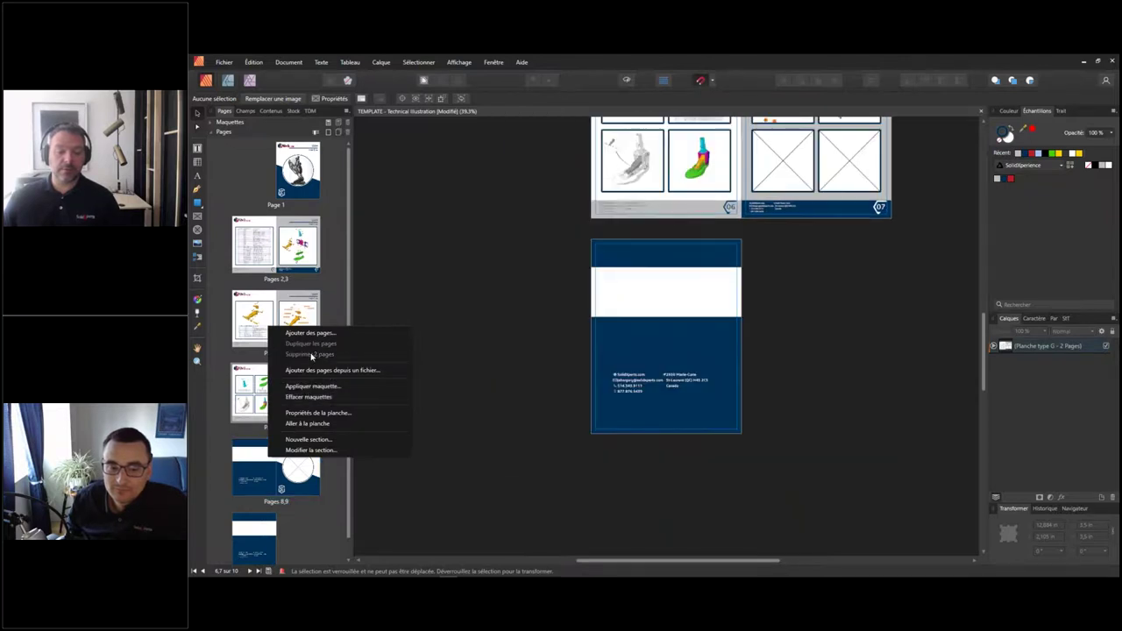
pyautogui.click(283, 256)
pyautogui.click(293, 195)
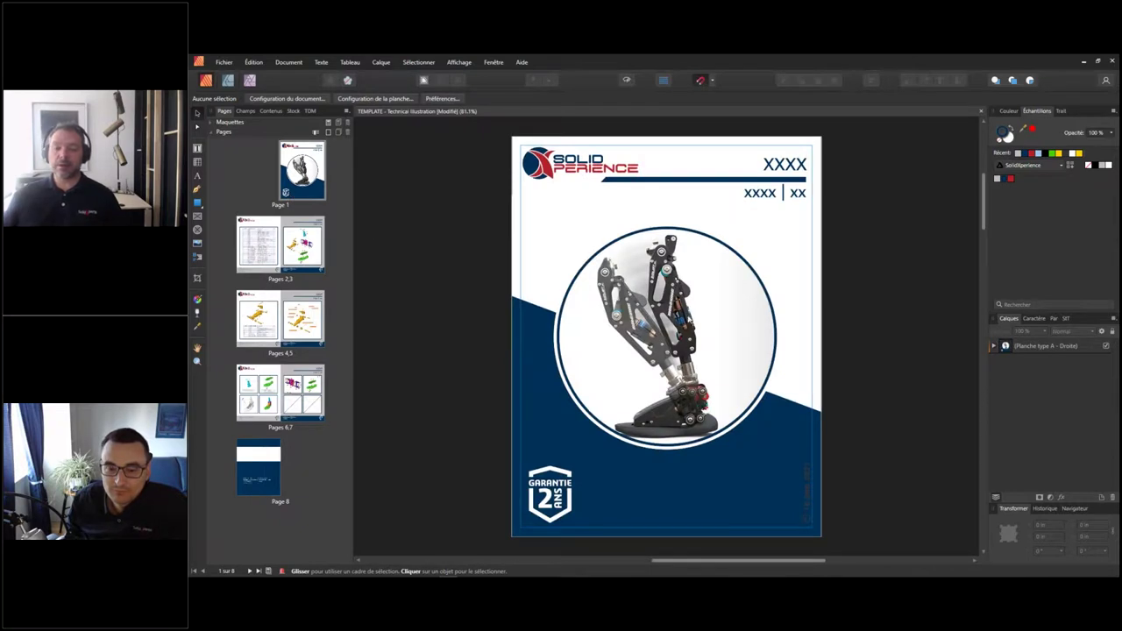
# Step: Set the document's title field to "Manuel Utilisateur"
pyautogui.scroll(-5, 813, 357)
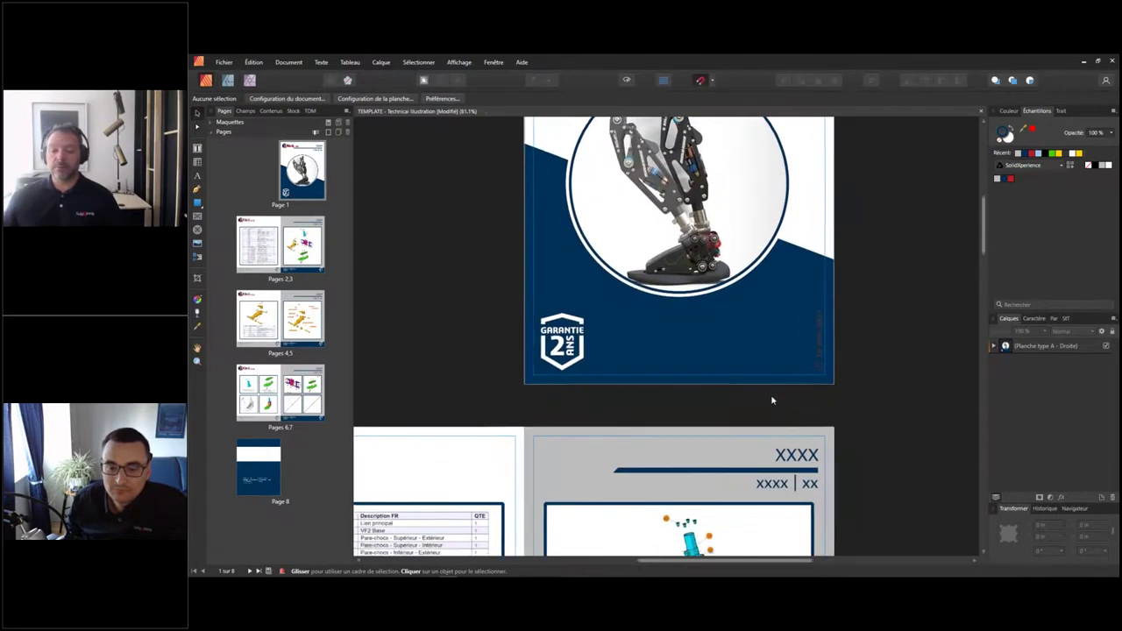
pyautogui.scroll(-5, 816, 374)
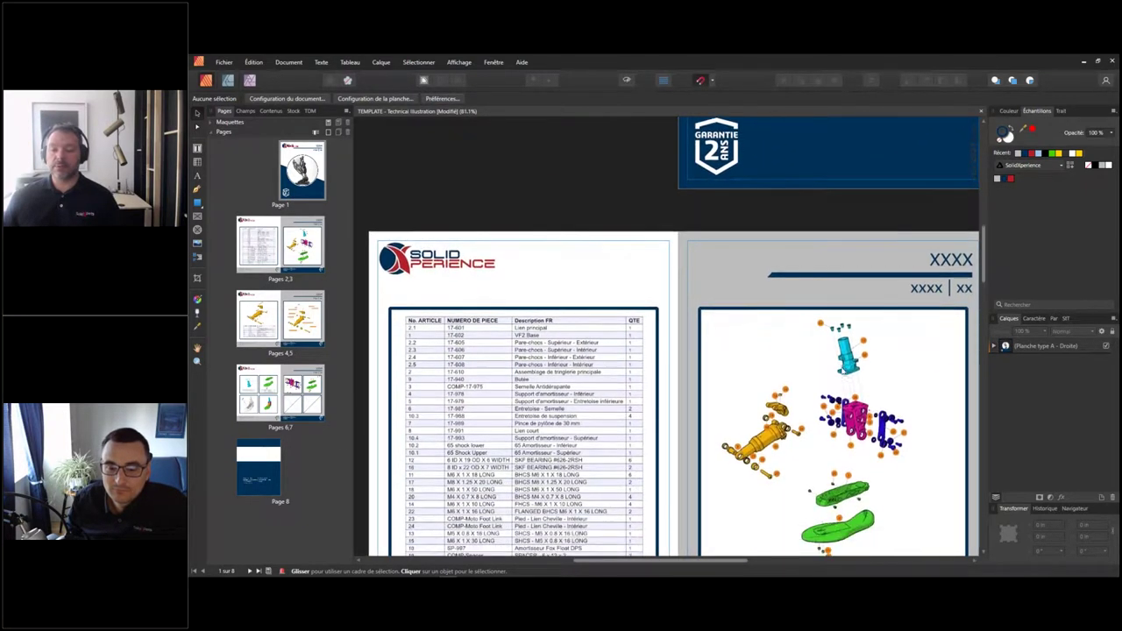
pyautogui.scroll(-1, 816, 374)
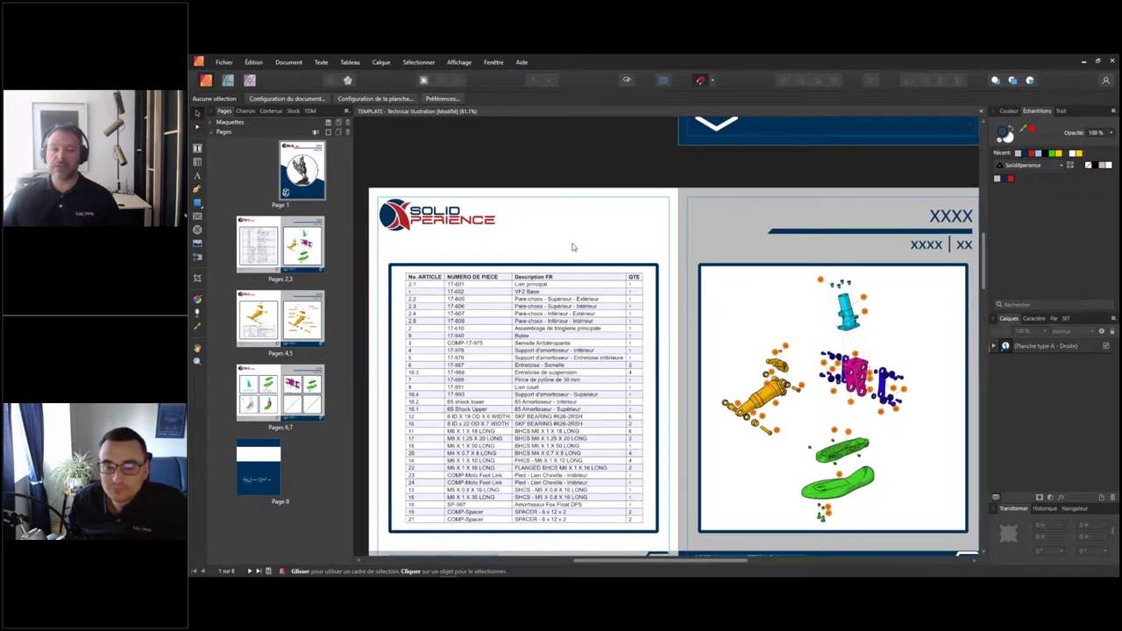
pyautogui.click(244, 110)
pyautogui.click(276, 168)
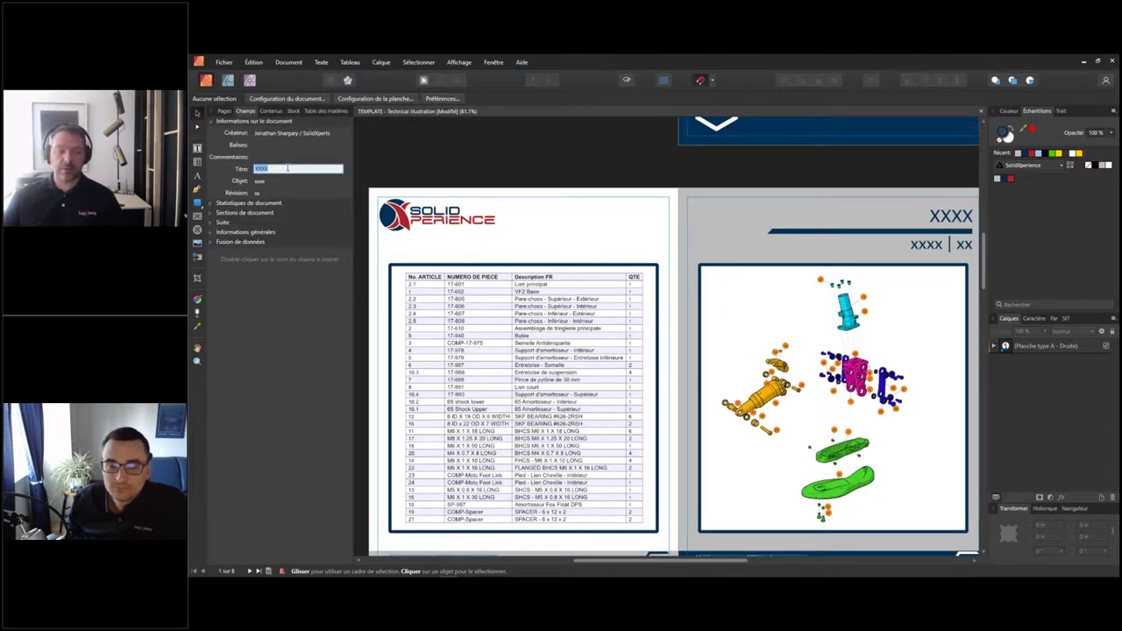
pyautogui.write('Ma')
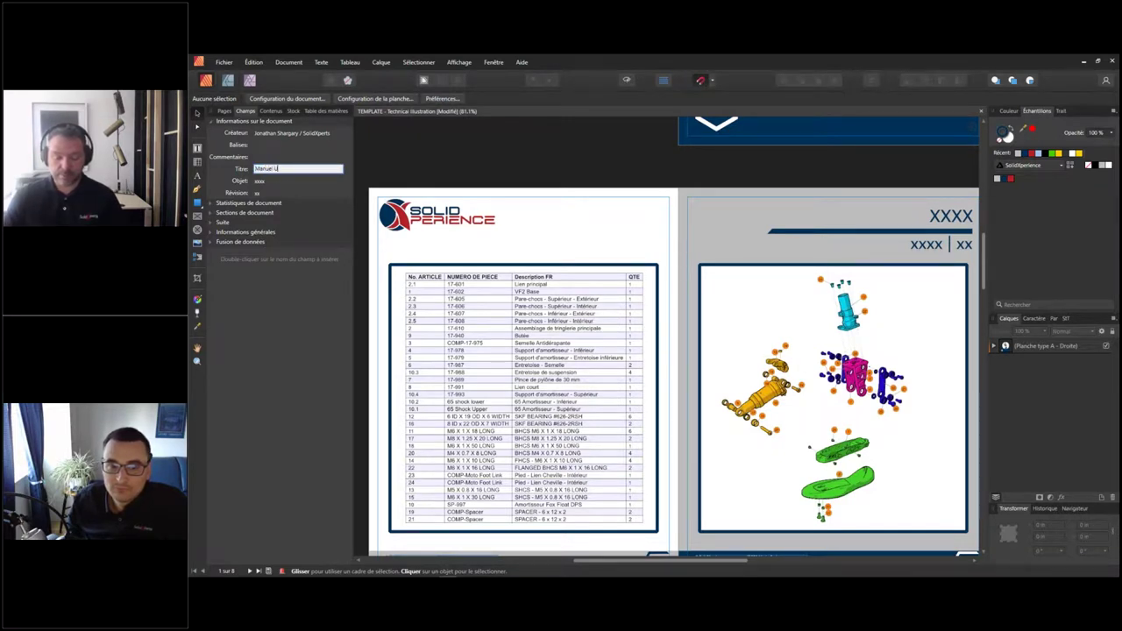
pyautogui.write('nuel Utilisa')
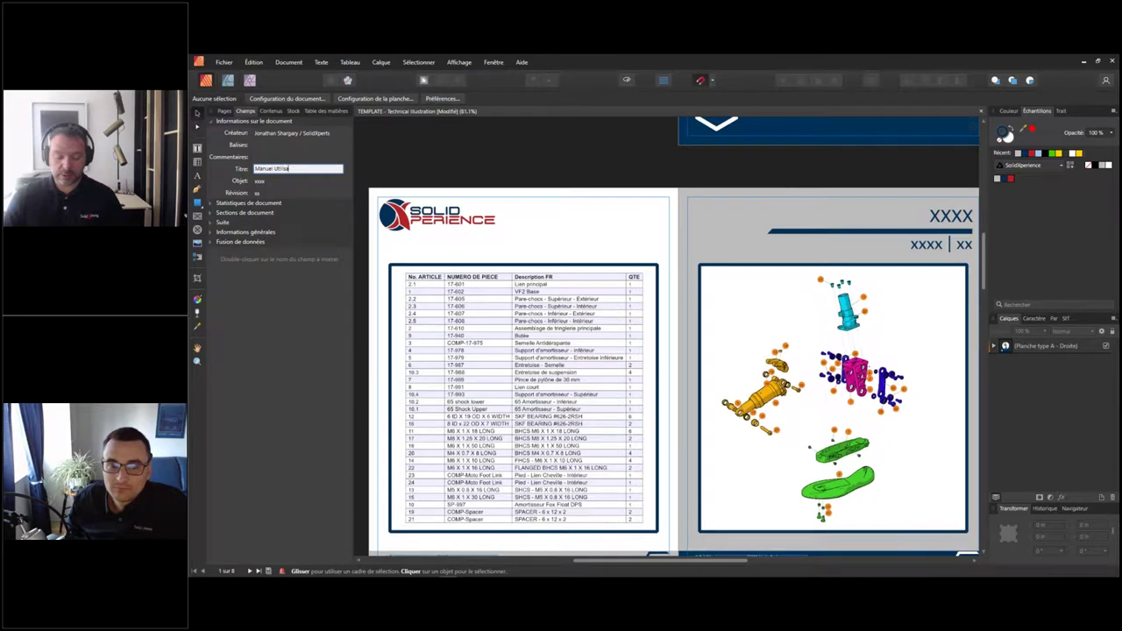
pyautogui.write('teur')
pyautogui.press('Return')
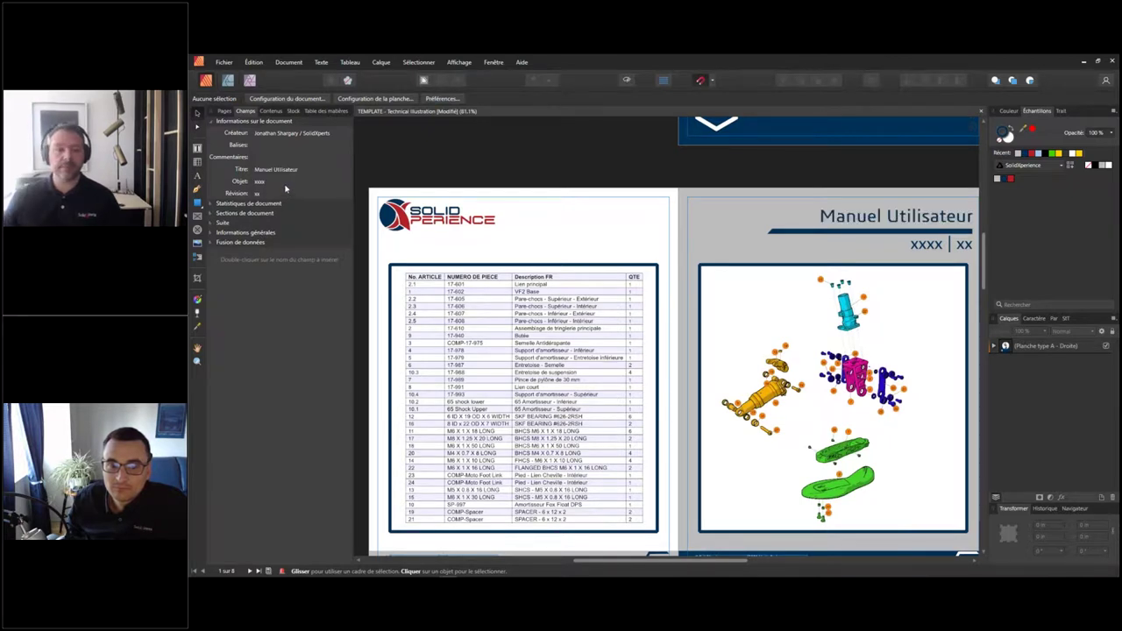
# Step: Set the document's Objet field to "Biodapt VF2" and its Révision field to "REV1"
pyautogui.click(284, 181)
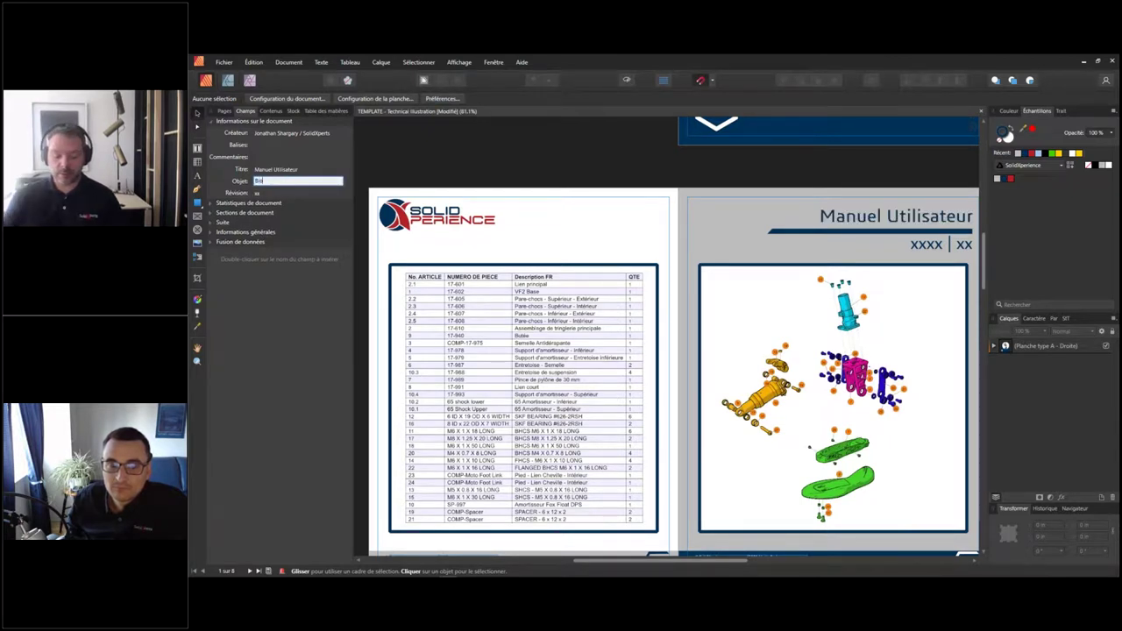
pyautogui.write('Biodapt VF2')
pyautogui.press('Return')
pyautogui.click(283, 193)
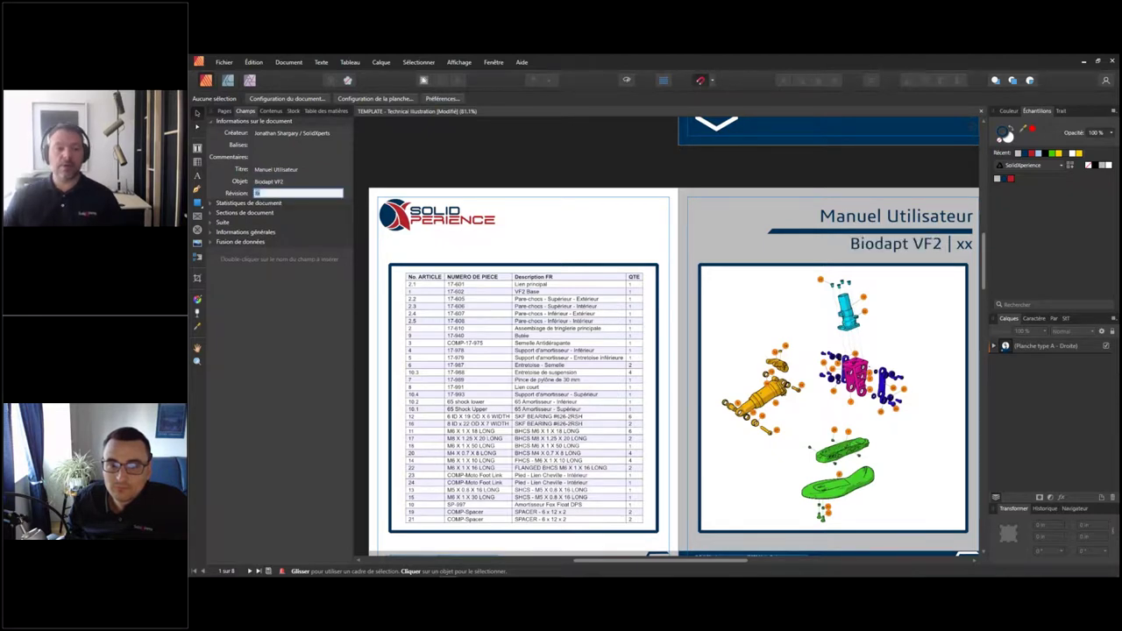
pyautogui.write('REV1')
pyautogui.press('Return')
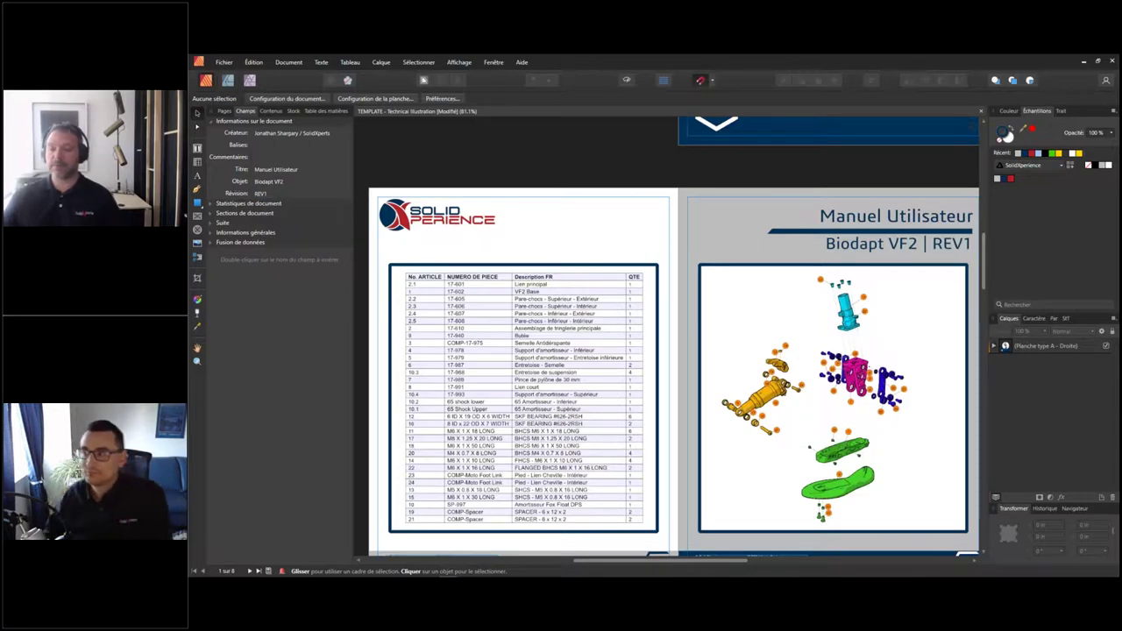
# Step: Review the page headers and illustrations from page 2 through page 7
pyautogui.scroll(-1, 672, 227)
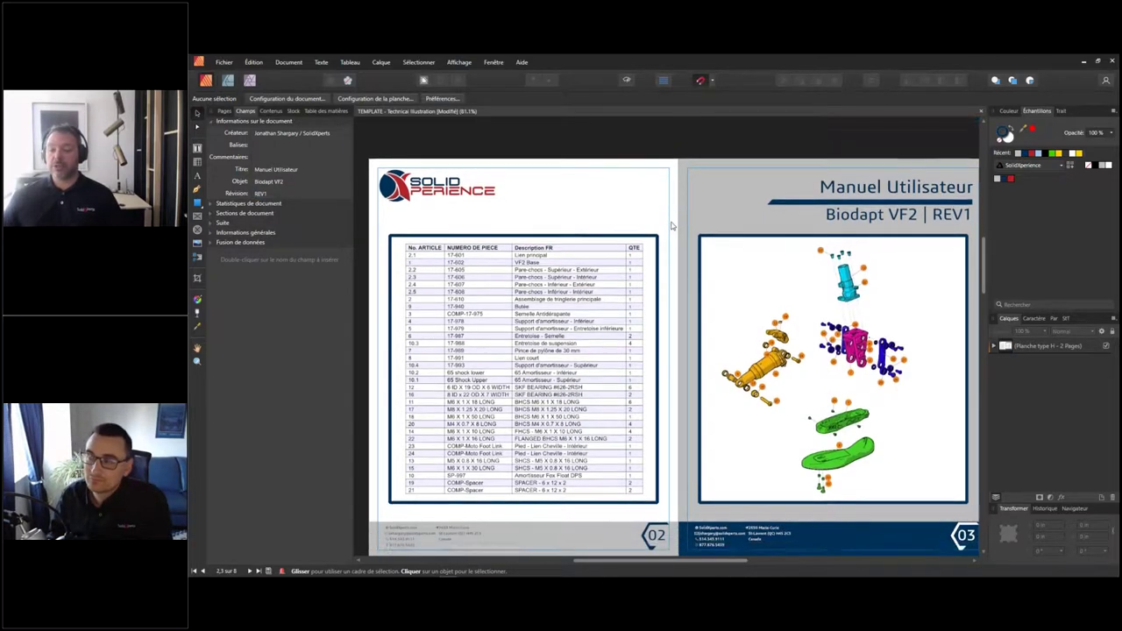
pyautogui.scroll(-10, 672, 227)
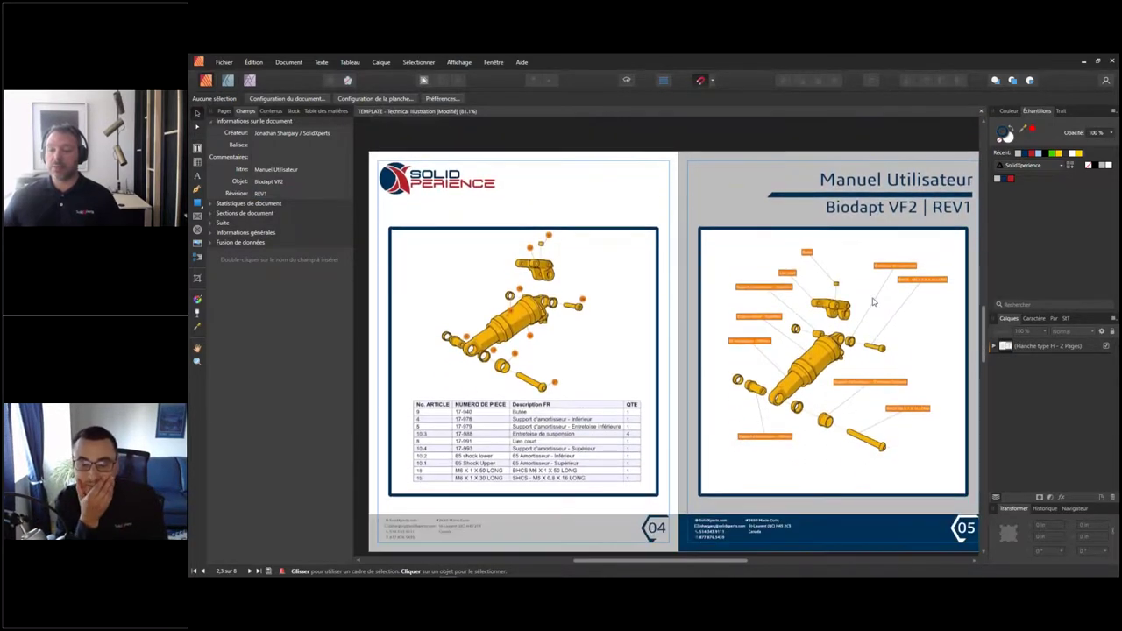
pyautogui.scroll(-3, 872, 303)
pyautogui.scroll(-4, 964, 447)
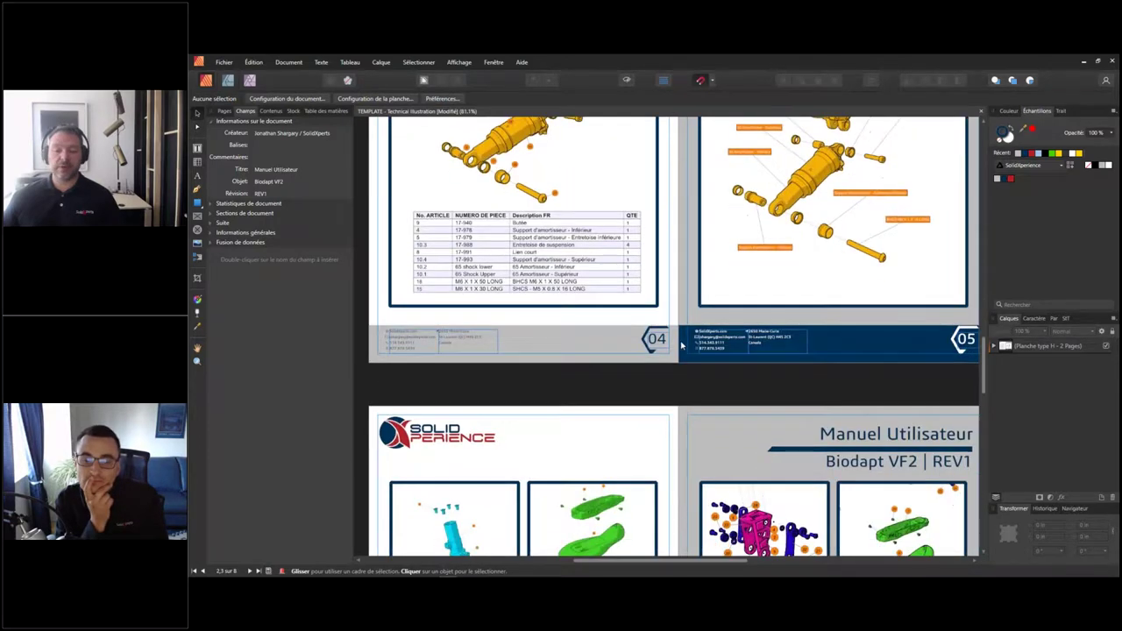
pyautogui.scroll(-8, 681, 345)
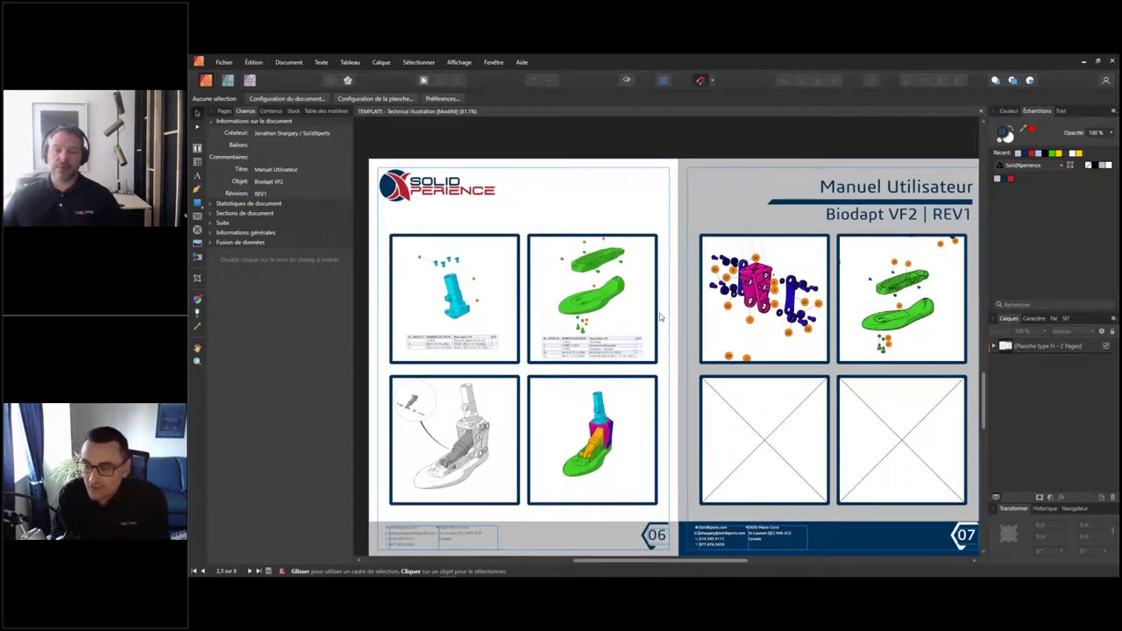
# Step: Switch to SOLIDWORKS Composer, show the assembly tree and orbit the foot model to a side view
pyautogui.hotkey('alt', 'Tab')
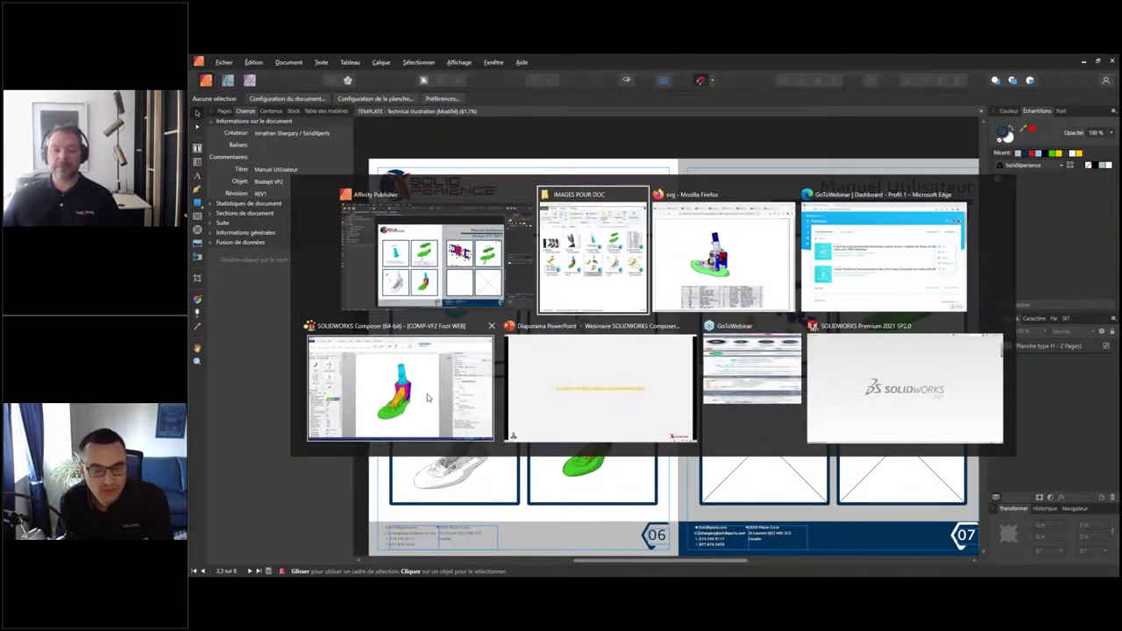
pyautogui.click(456, 378)
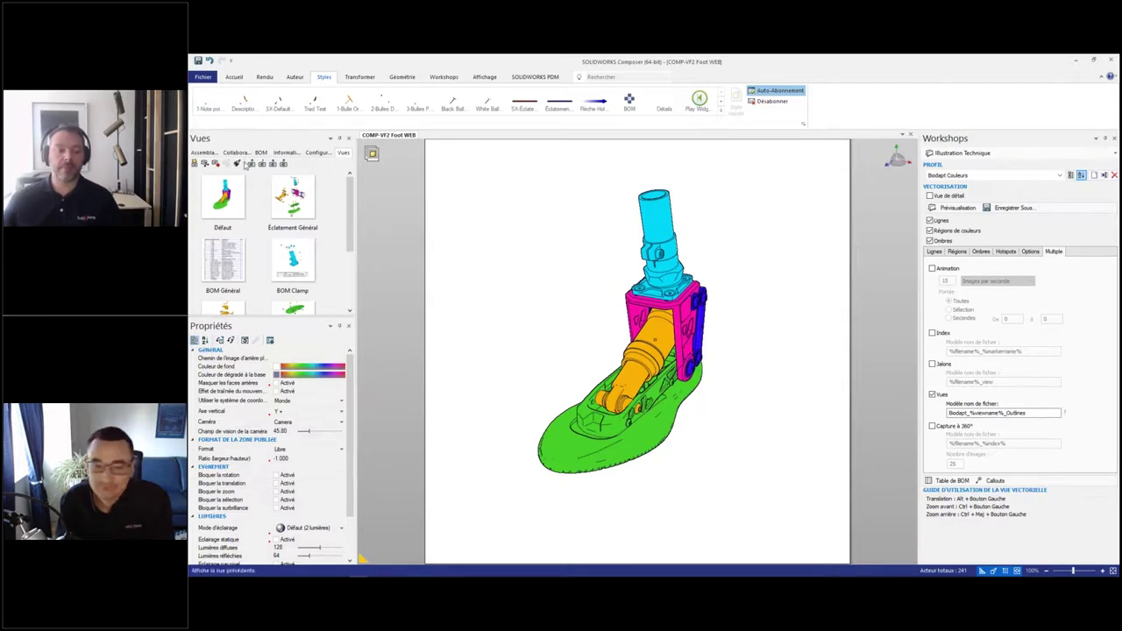
pyautogui.click(207, 153)
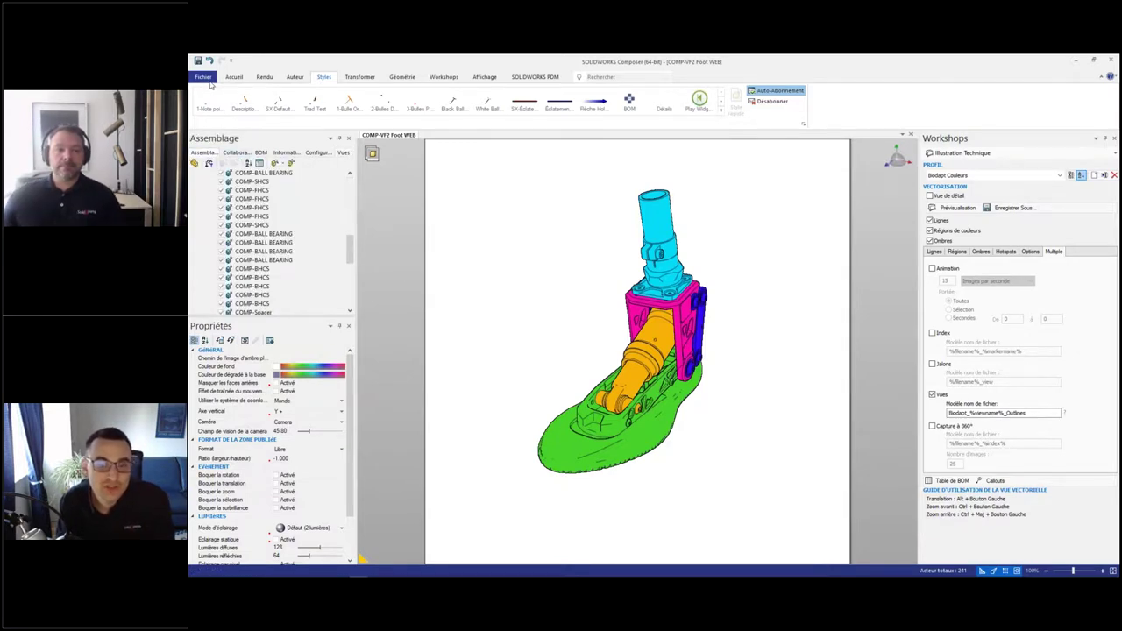
pyautogui.moveTo(730, 389); pyautogui.dragTo(652, 374, button='right')
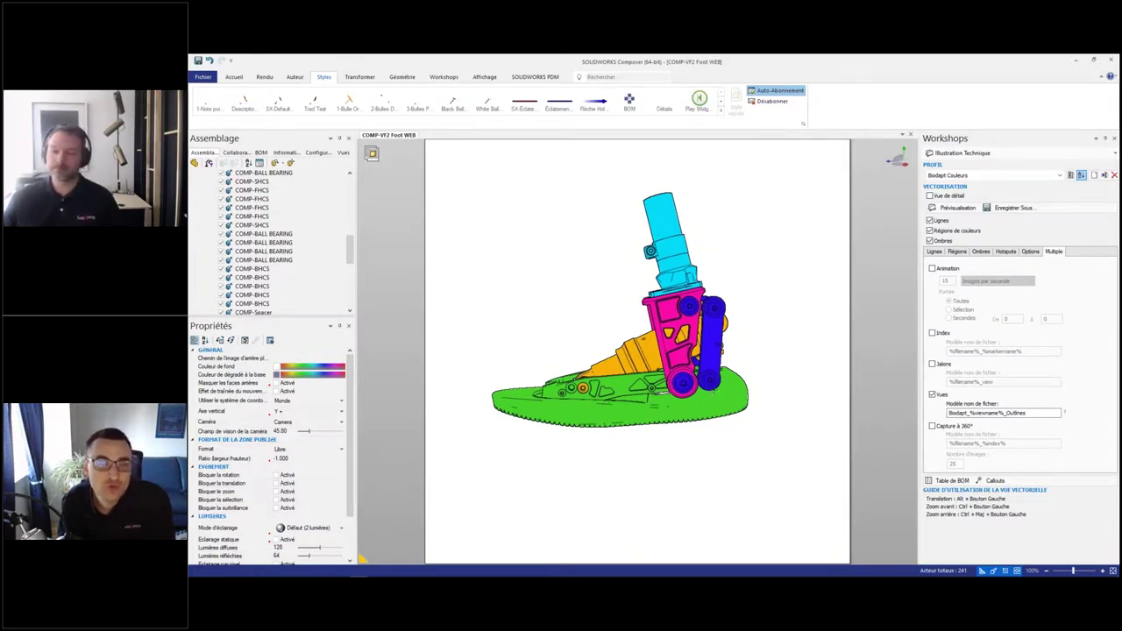
pyautogui.hotkey('alt', 'Tab')
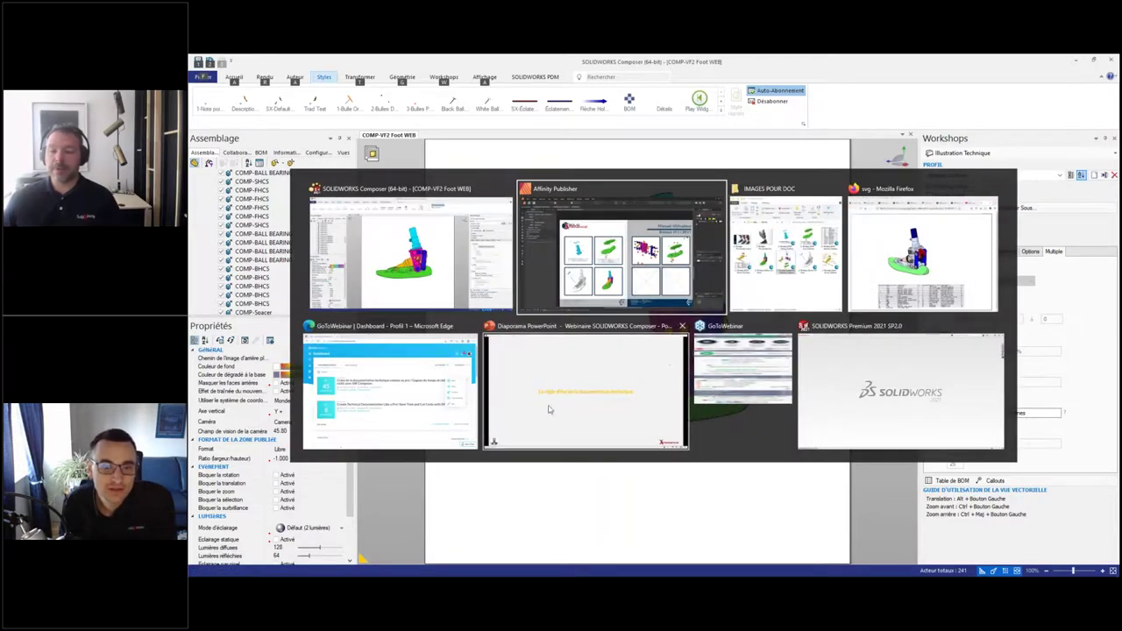
pyautogui.click(561, 402)
pyautogui.click(522, 280)
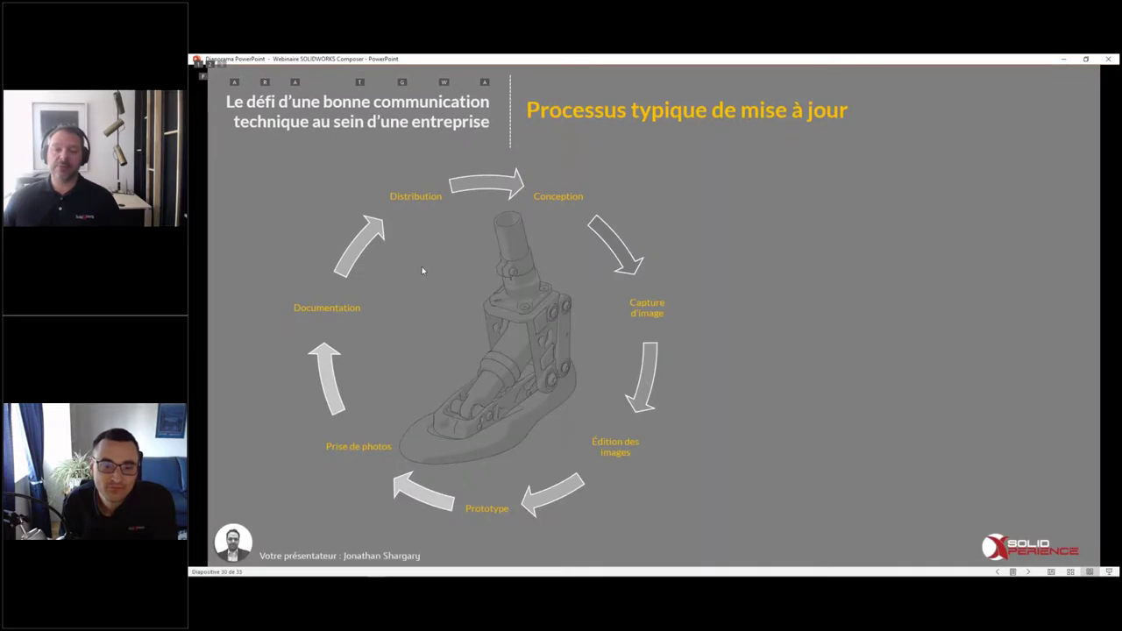
pyautogui.click(422, 270)
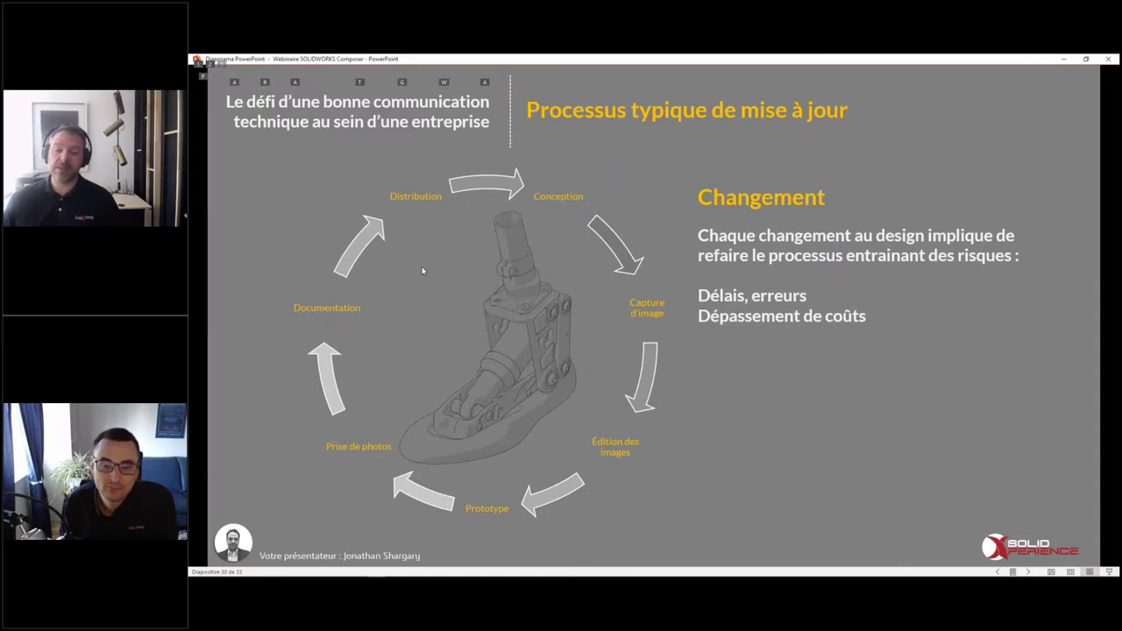
pyautogui.press('Right')
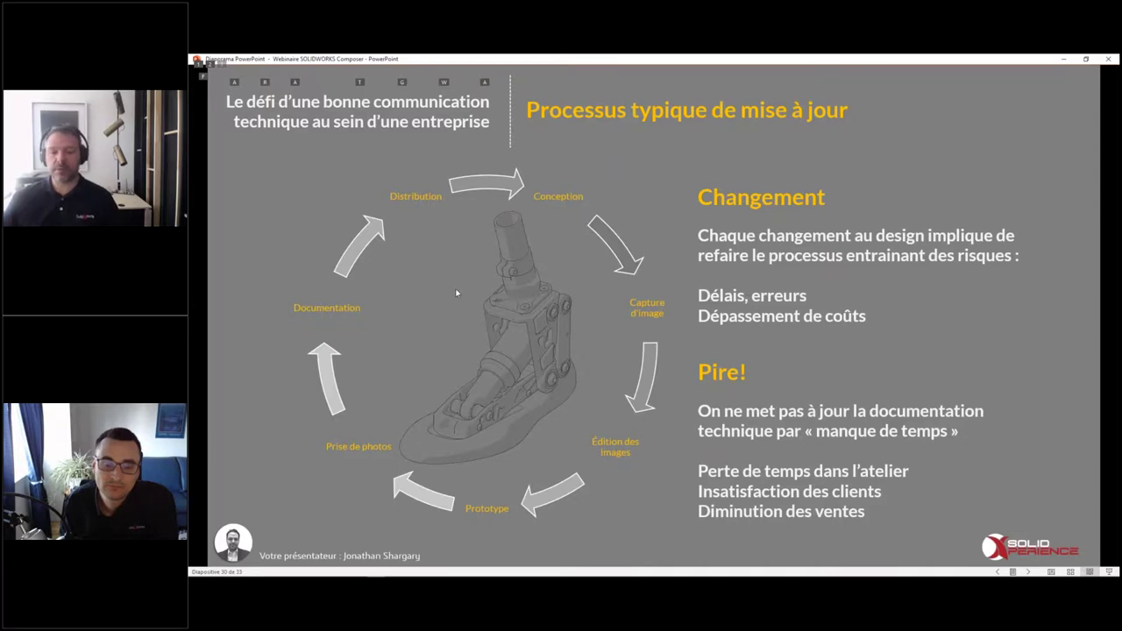
# Step: Switch to SOLIDWORKS Composer and update the current document from the file COMP-VF2 Foot V2
pyautogui.hotkey('alt', 'Tab')
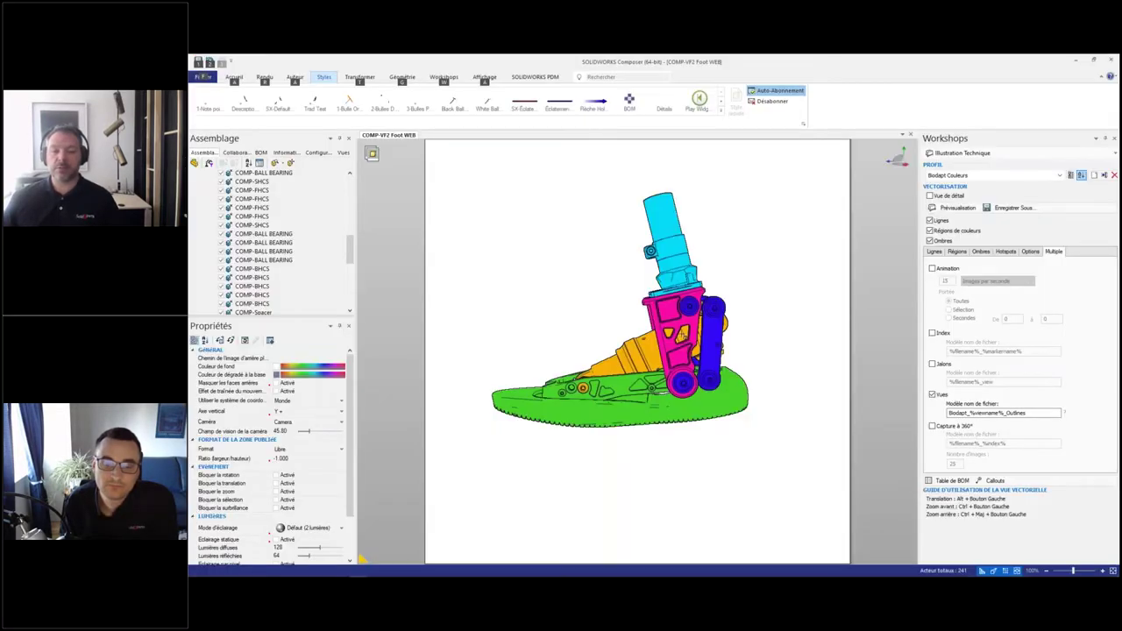
pyautogui.scroll(2, 703, 359)
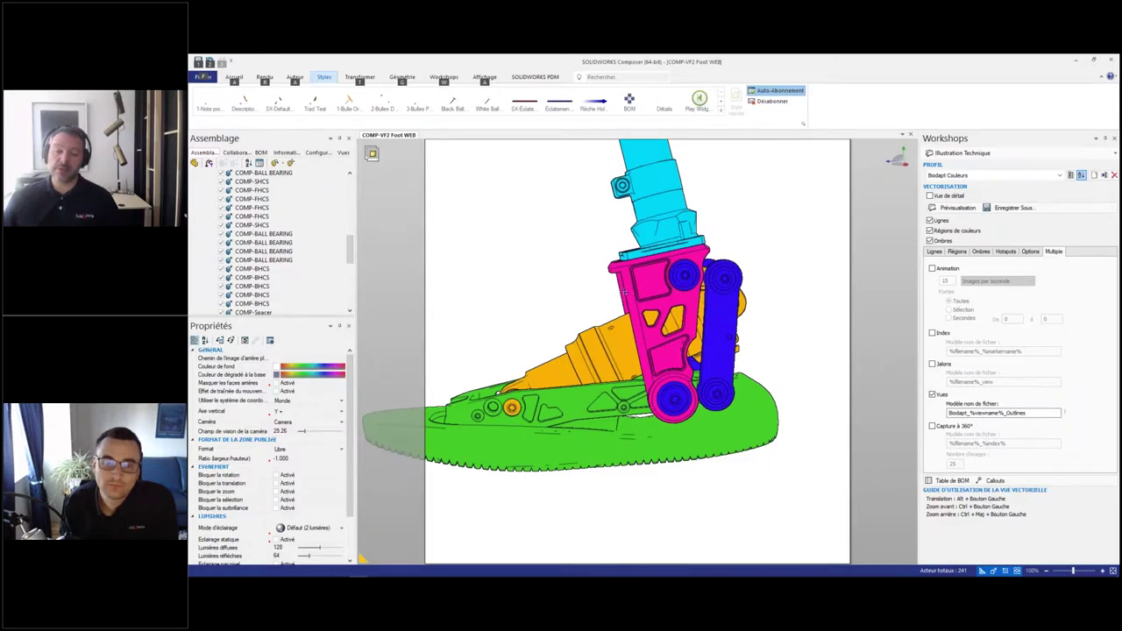
pyautogui.scroll(-3, 544, 343)
pyautogui.moveTo(557, 342); pyautogui.dragTo(633, 310, button='right')
pyautogui.scroll(3, 633, 310)
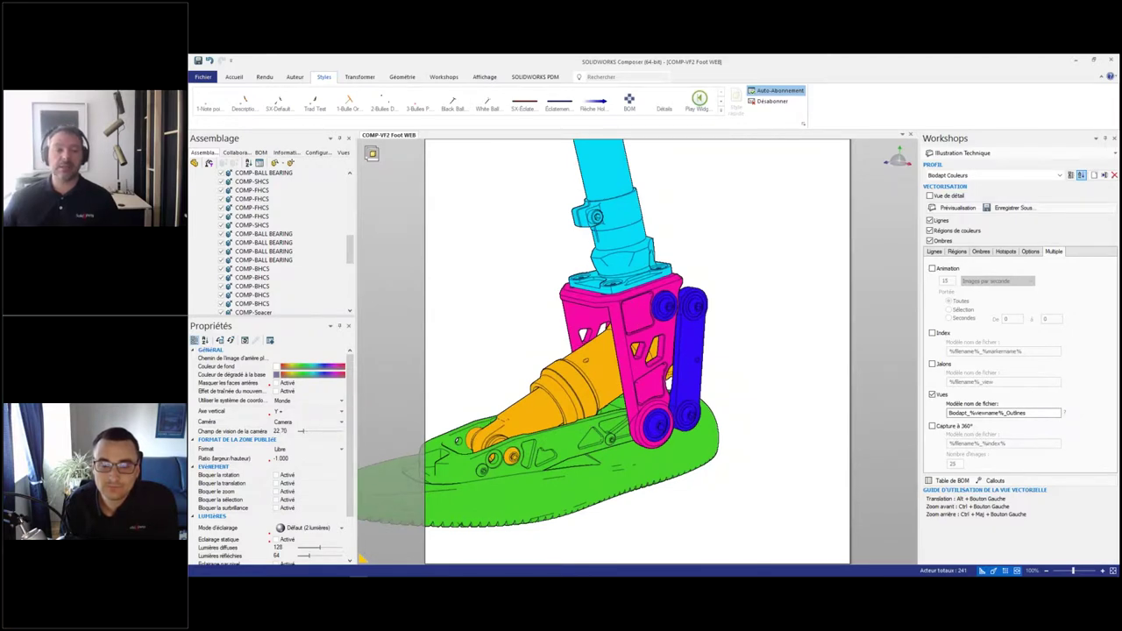
pyautogui.click(203, 76)
pyautogui.moveTo(234, 137)
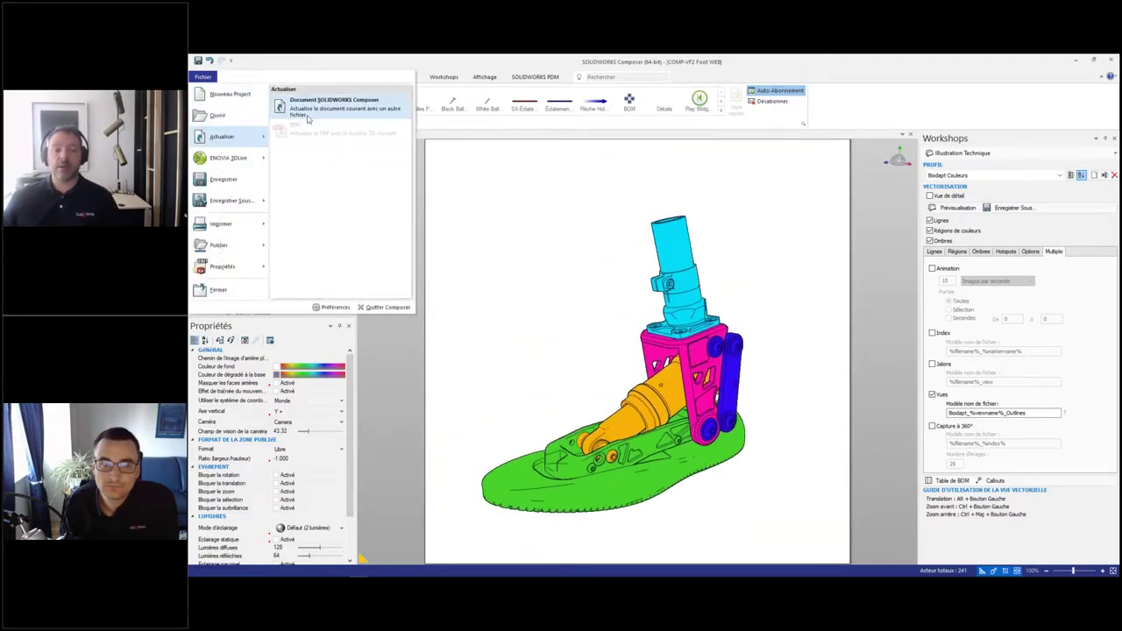
pyautogui.click(302, 107)
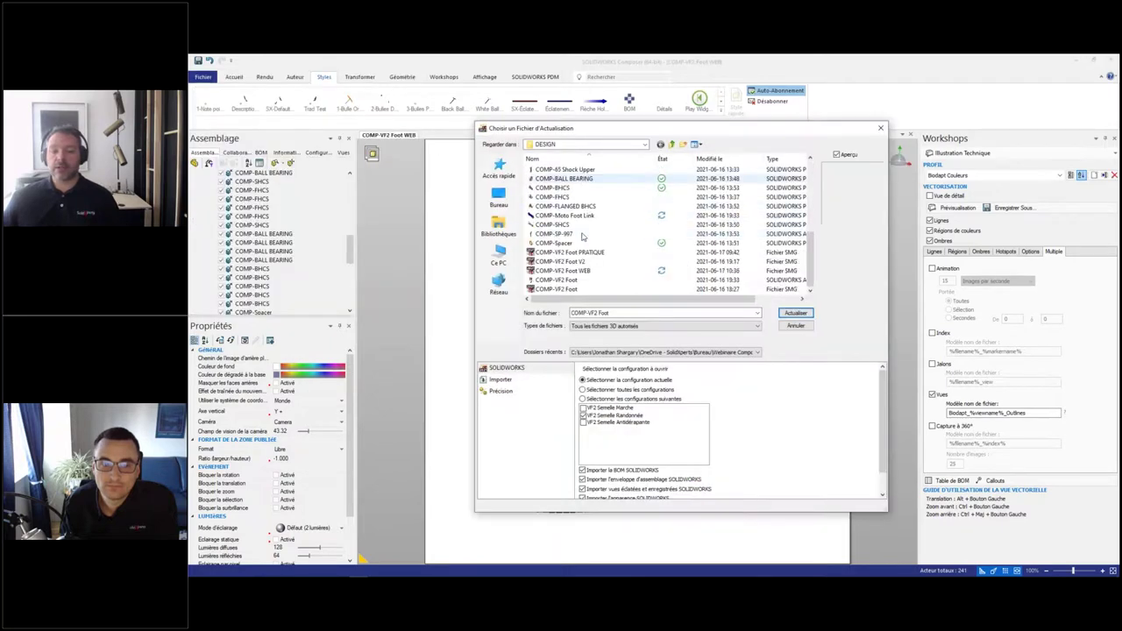
pyautogui.click(605, 262)
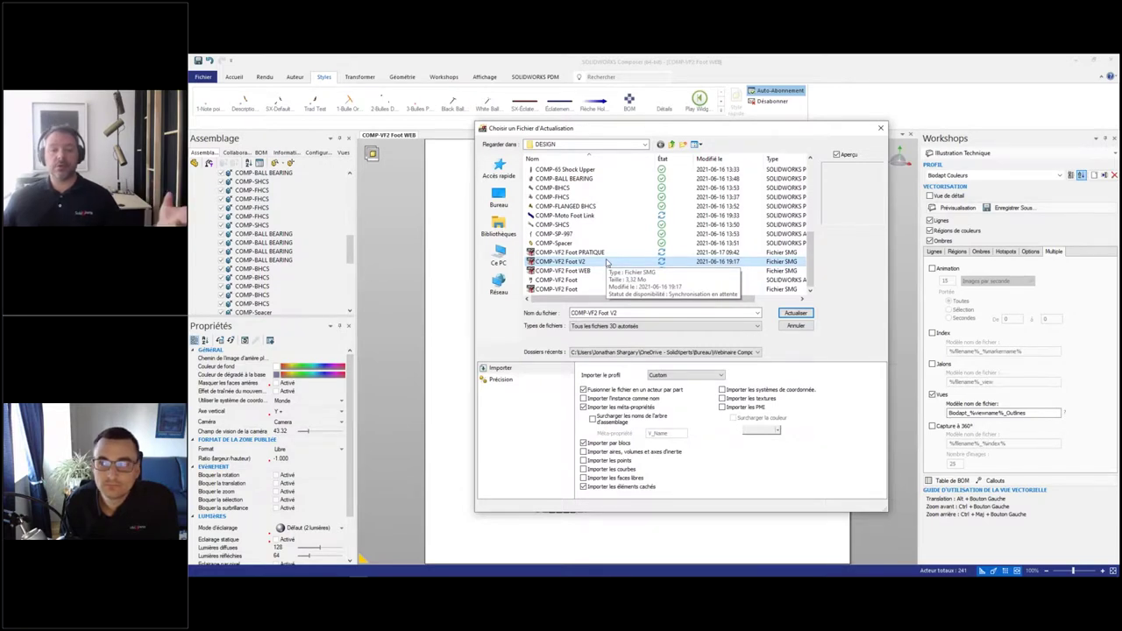
pyautogui.click(797, 313)
pyautogui.click(796, 313)
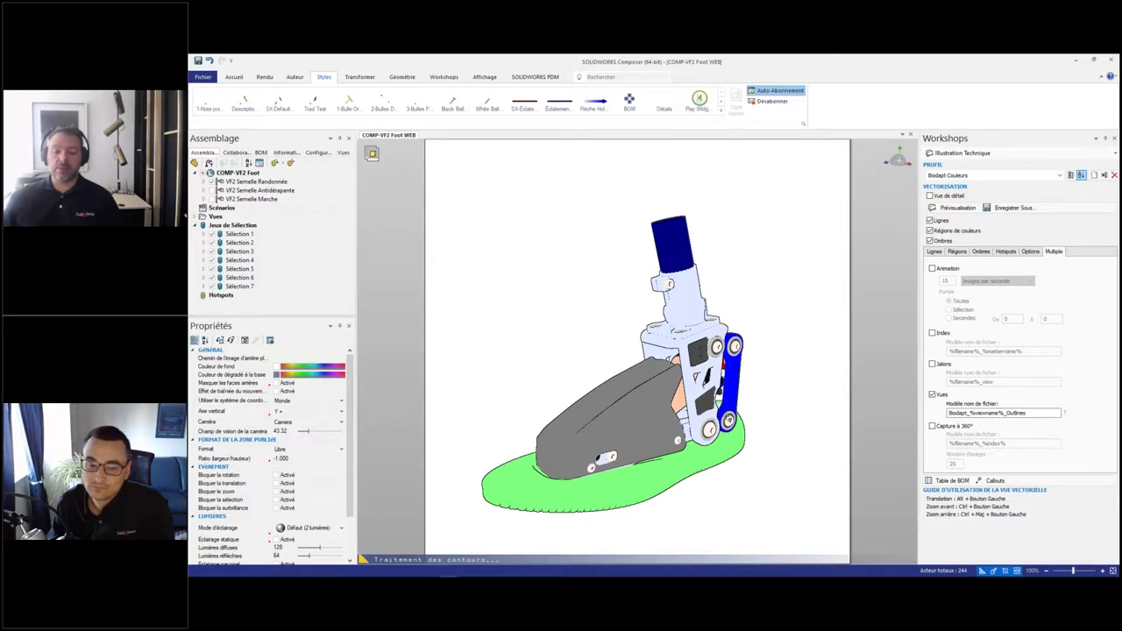
# Step: Examine the new dark insert in the side opening of the ankle bracket
pyautogui.scroll(5, 697, 346)
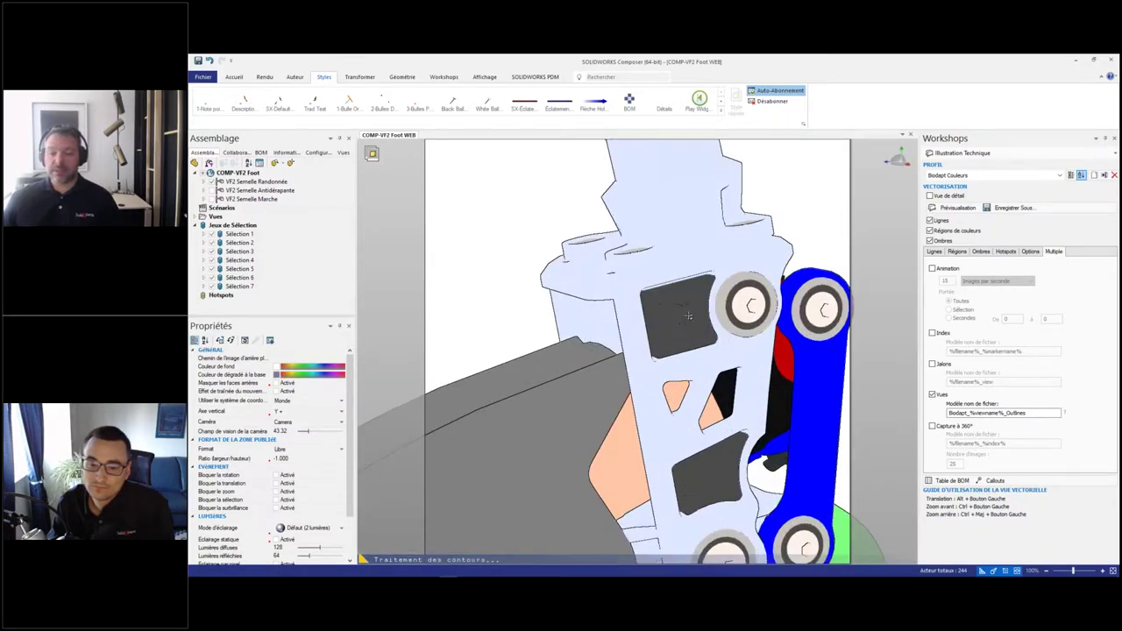
pyautogui.click(689, 315)
pyautogui.click(523, 320)
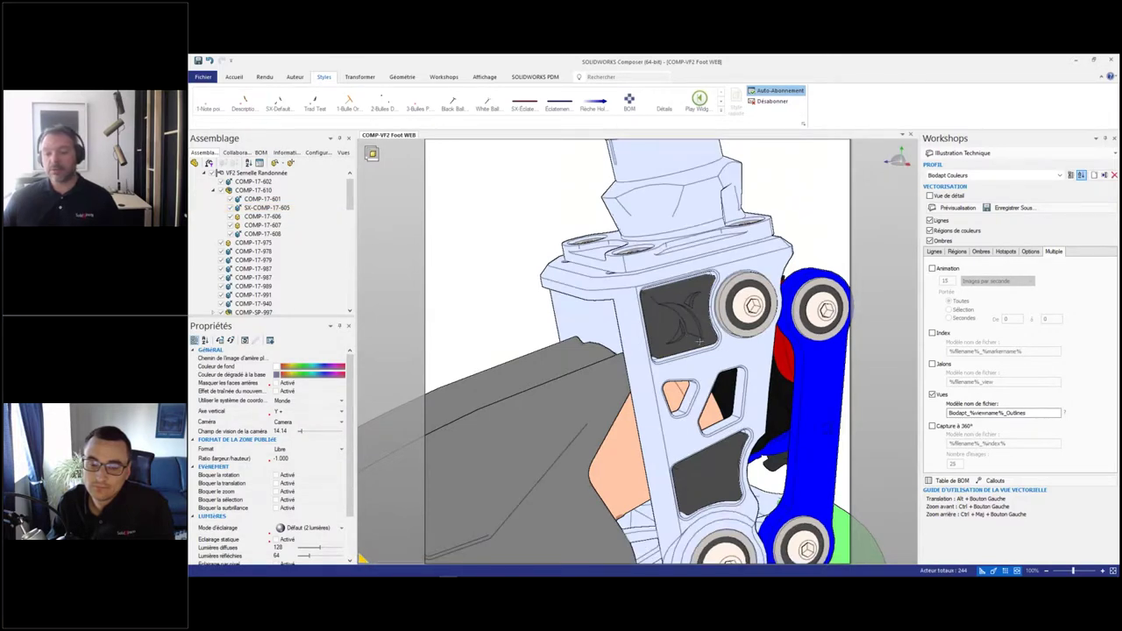
pyautogui.scroll(-5, 783, 430)
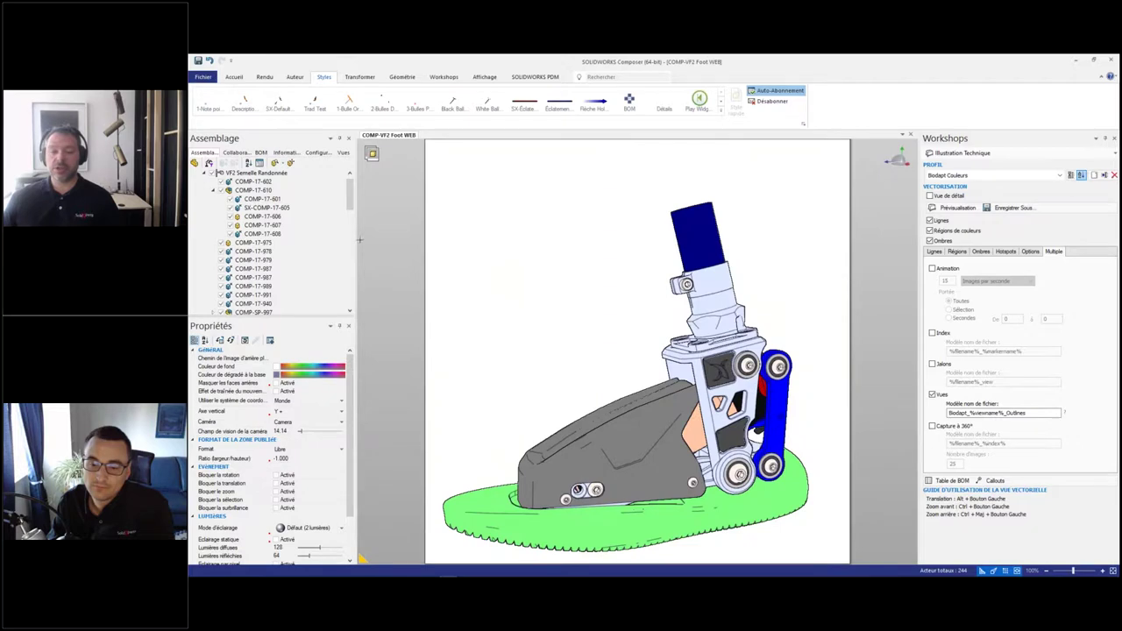
# Step: Activate the Éclatement Général view and recolour the dark insert in the ankle bracket to the bracket's magenta
pyautogui.click(344, 154)
pyautogui.click(296, 200)
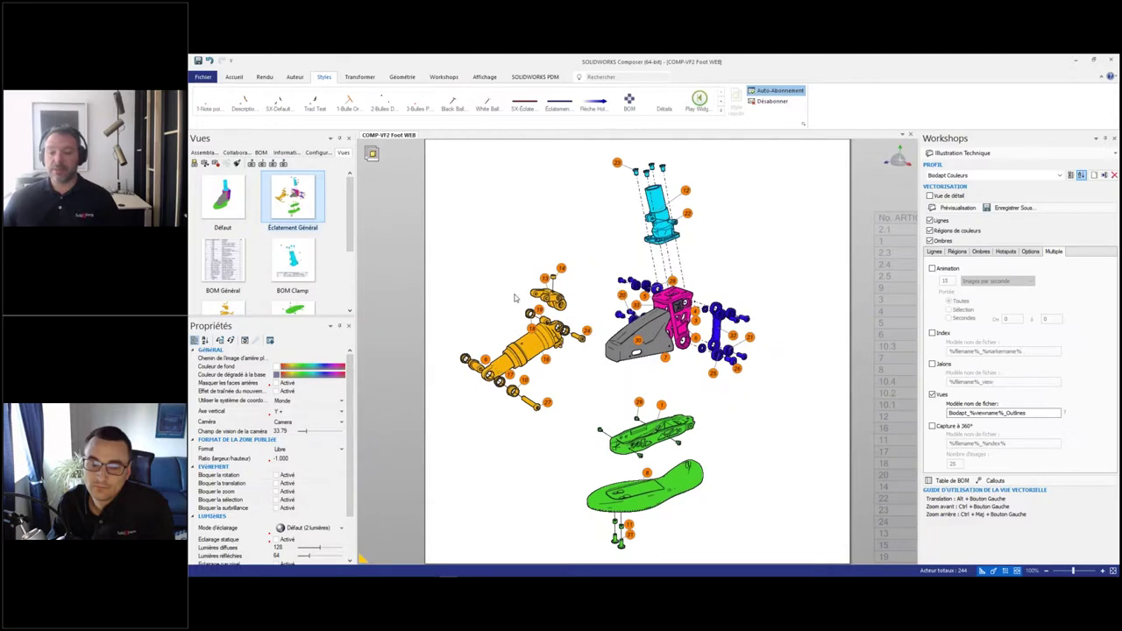
pyautogui.scroll(5, 714, 337)
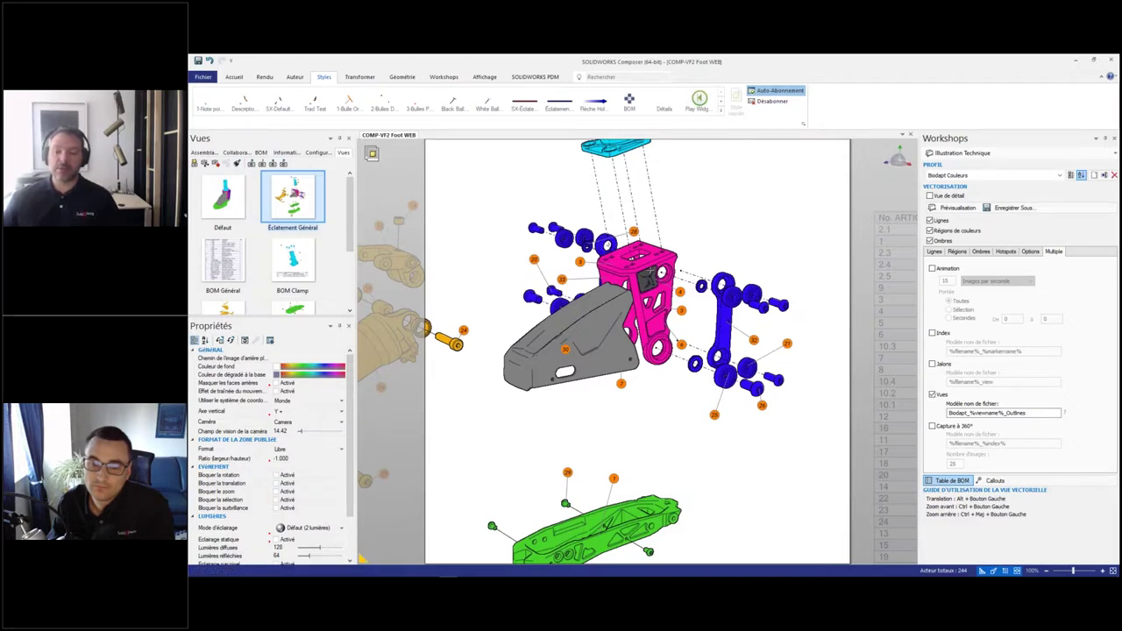
pyautogui.click(650, 278)
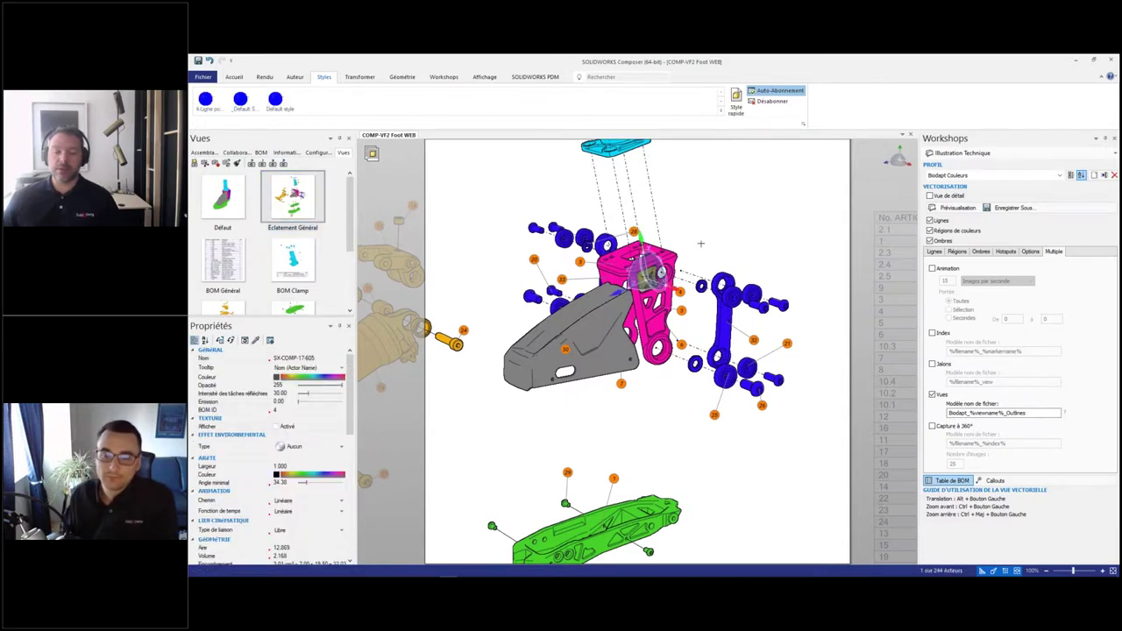
pyautogui.click(275, 380)
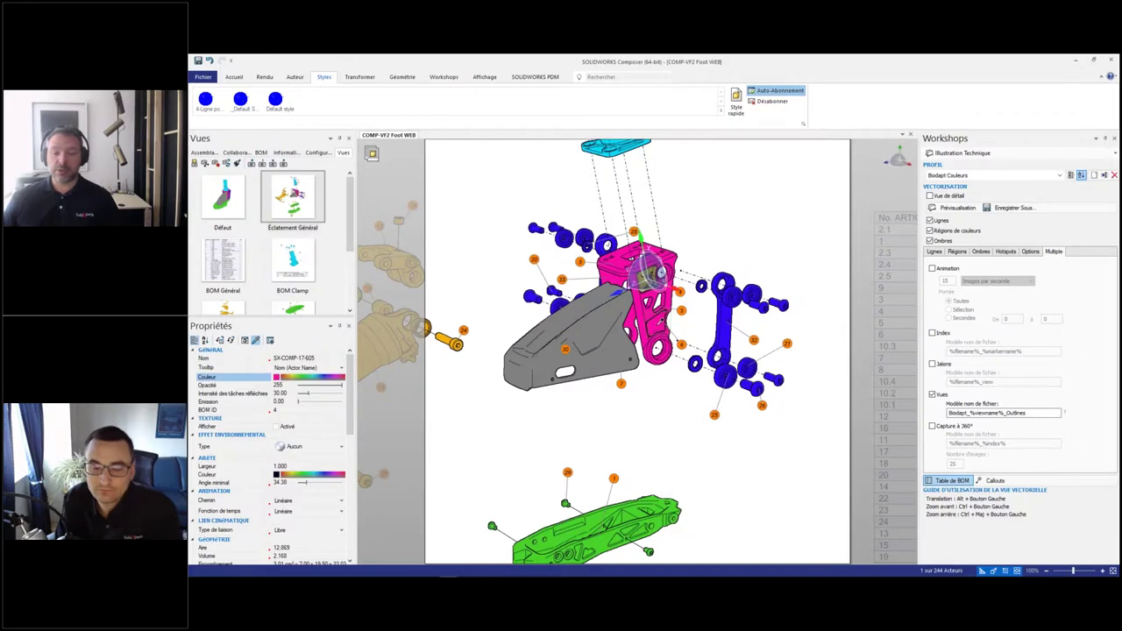
pyautogui.click(715, 256)
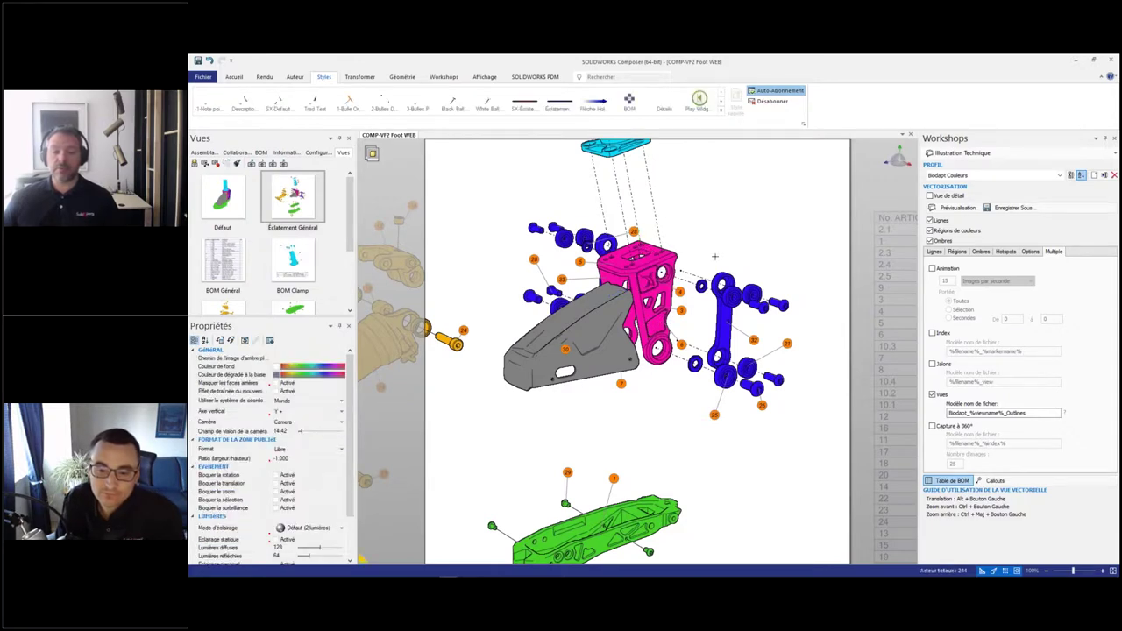
# Step: Move the grey foot cover away from the ankle bracket to the open space above the shock absorber
pyautogui.scroll(-4, 777, 385)
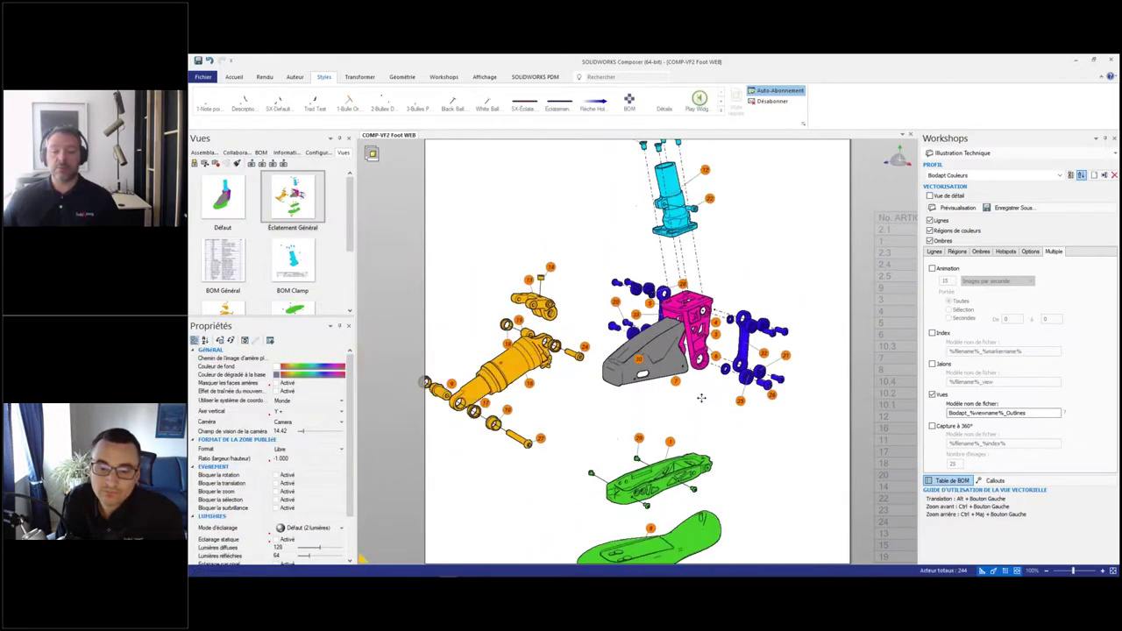
pyautogui.moveTo(777, 386); pyautogui.dragTo(821, 382, button='middle')
pyautogui.click(821, 382)
pyautogui.moveTo(683, 342); pyautogui.dragTo(481, 235)
pyautogui.click(474, 307)
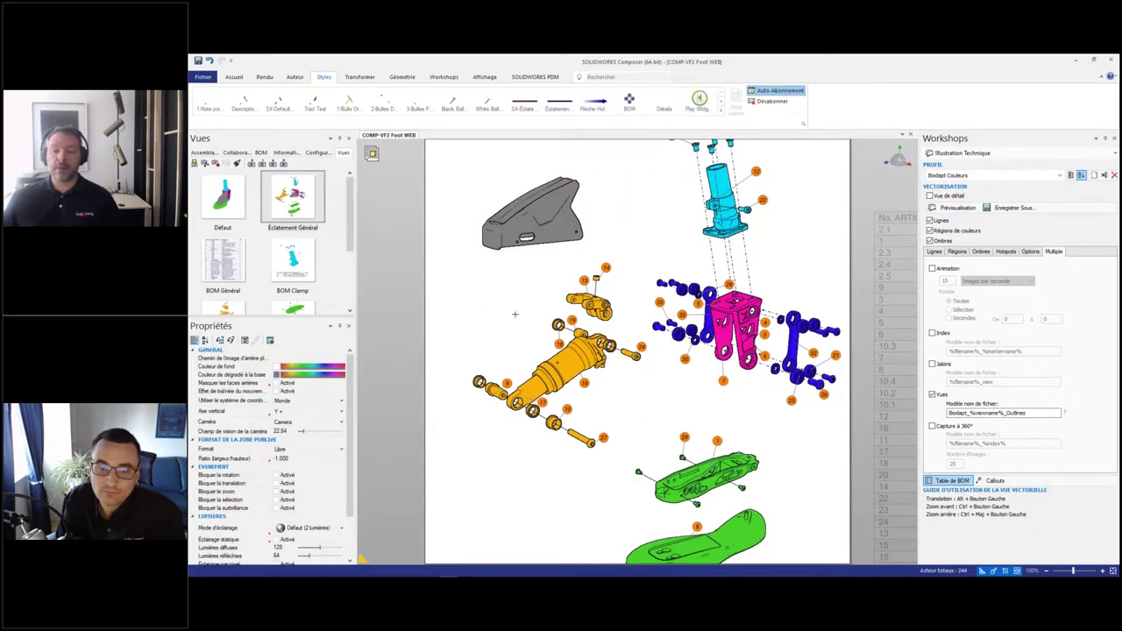
pyautogui.press('f')
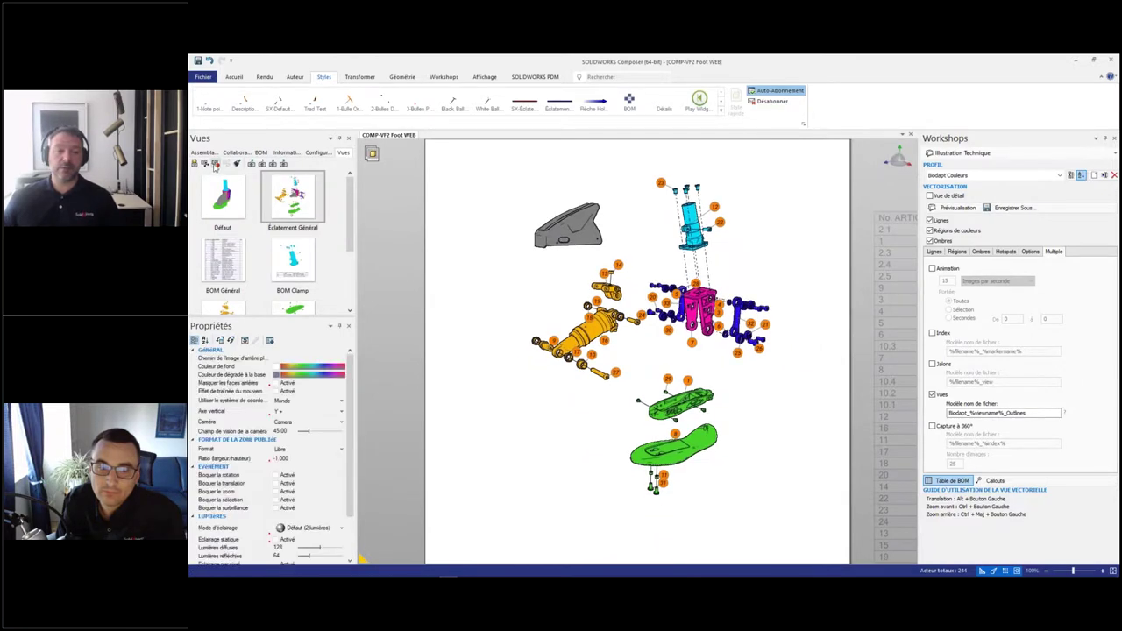
# Step: In the Ghost view, change the grey foot cover's custom Rendu setting to a flat grey look and update the view
pyautogui.scroll(-2, 300, 272)
pyautogui.click(302, 292)
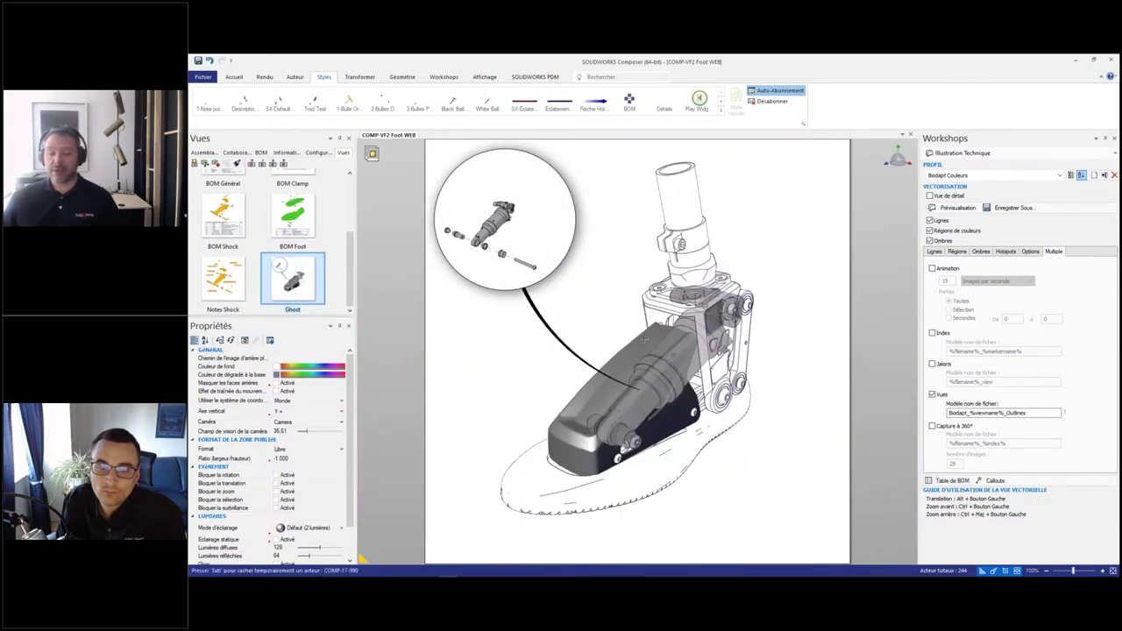
pyautogui.click(646, 339)
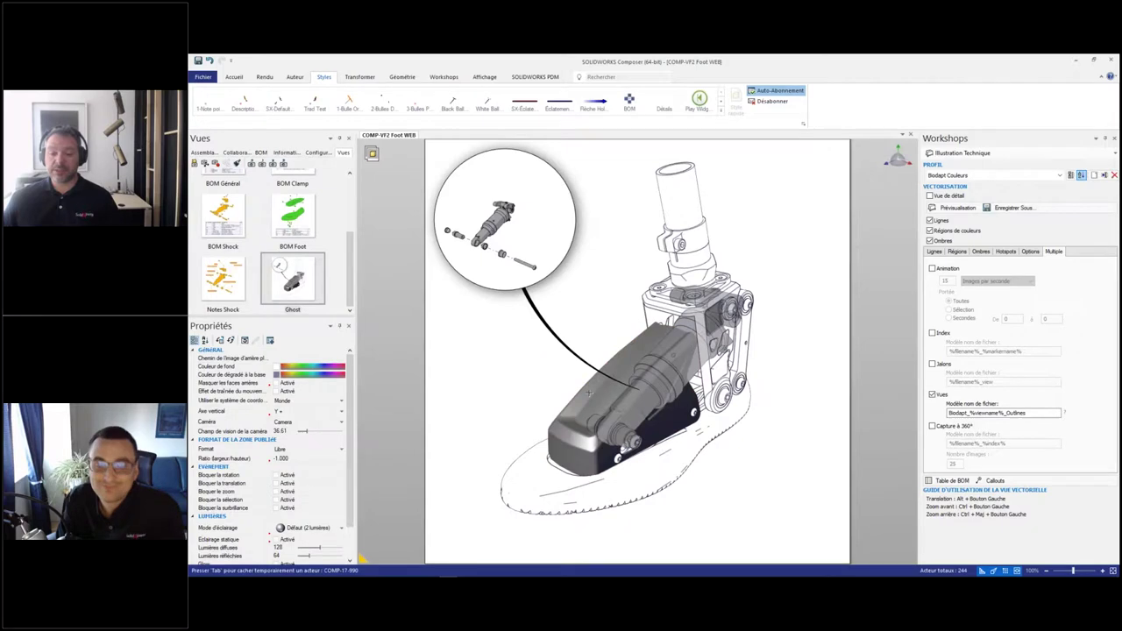
pyautogui.scroll(-3, 263, 456)
pyautogui.click(307, 529)
pyautogui.click(297, 547)
pyautogui.click(420, 317)
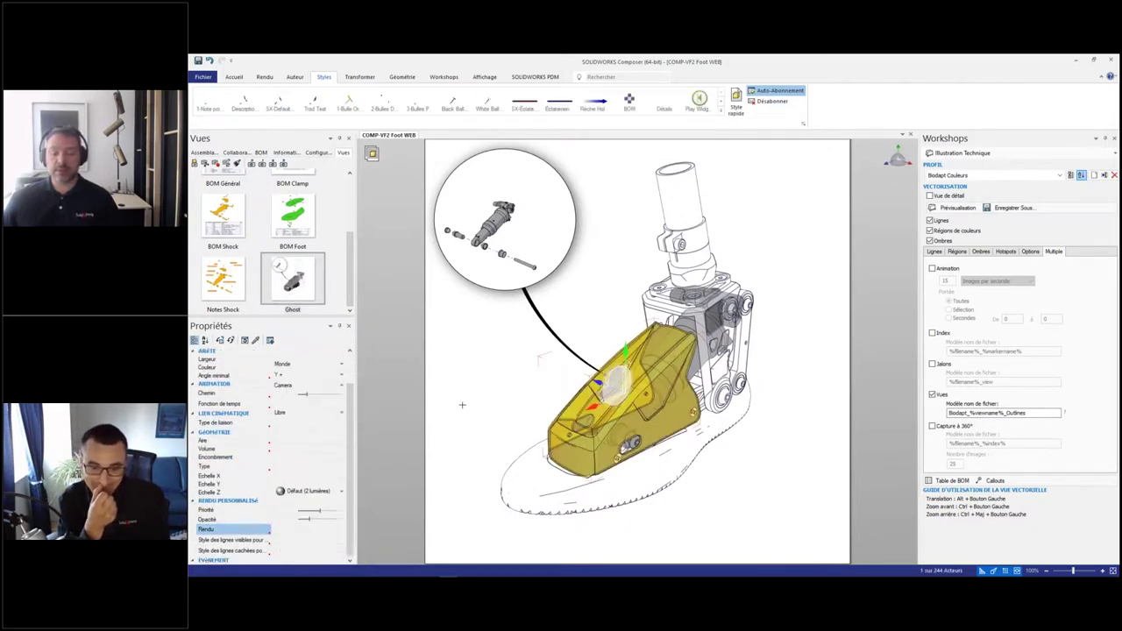
pyautogui.click(205, 163)
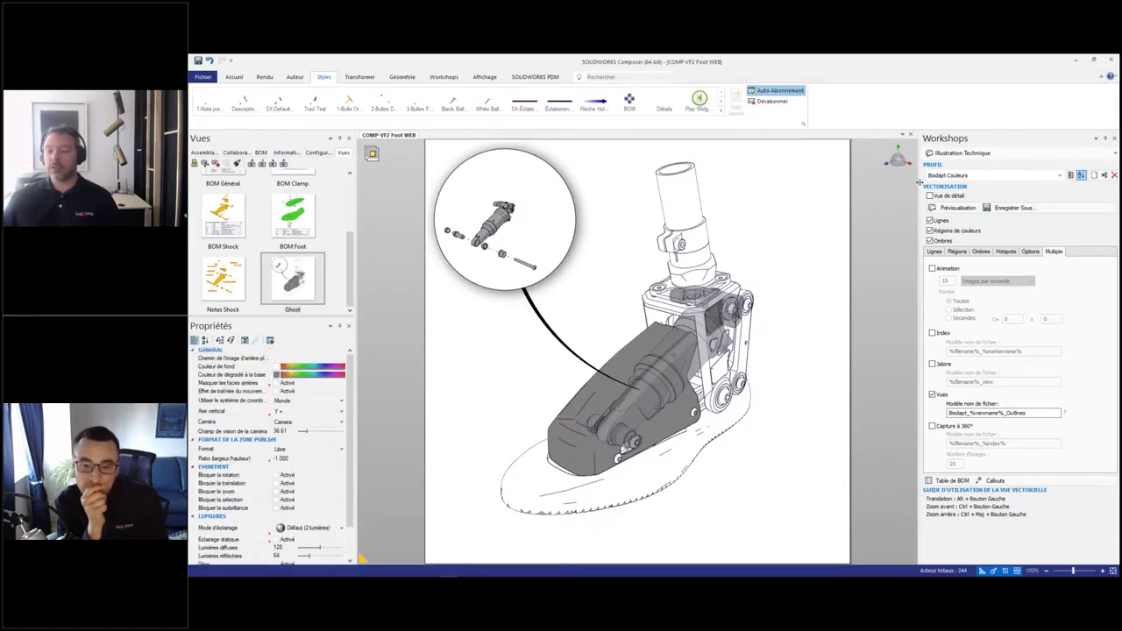
# Step: Export the vectorized views as SVG files named from COMP-VF2 Foot WEB into the IMAGES POUR DOC folder
pyautogui.click(1004, 208)
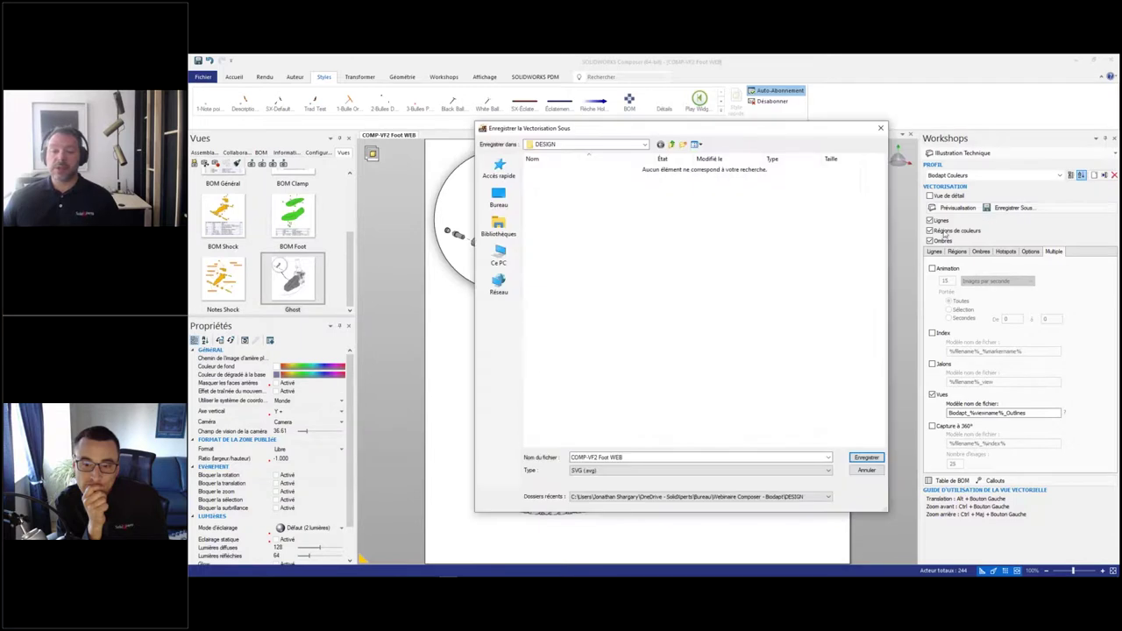
pyautogui.click(671, 144)
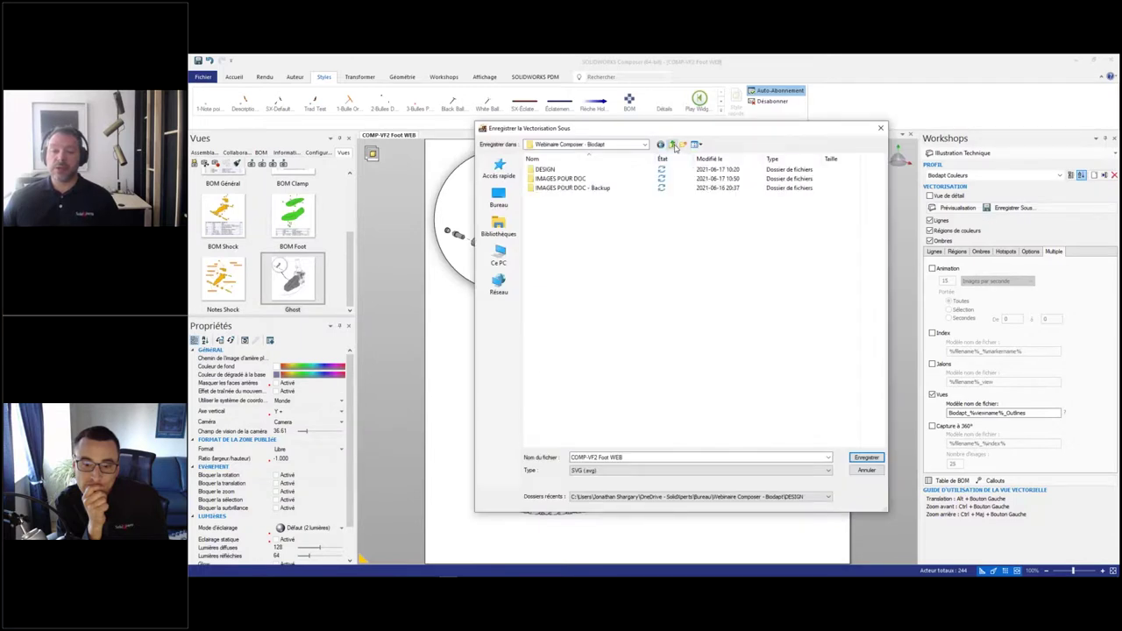
pyautogui.doubleClick(570, 178)
pyautogui.click(864, 457)
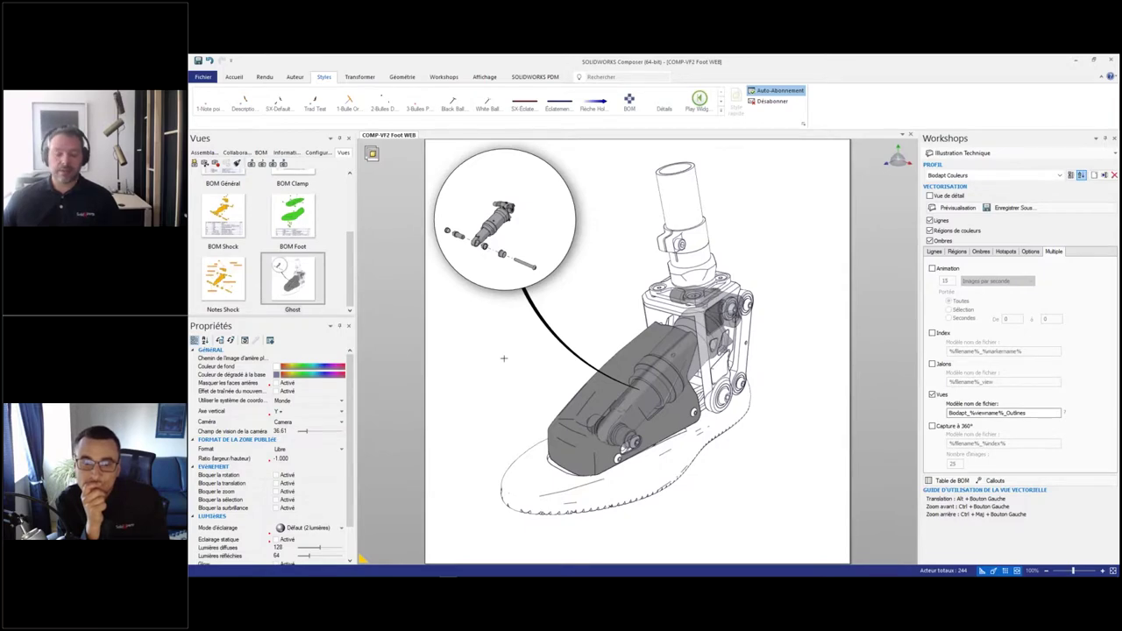
# Step: Switch to Affinity Publisher and update the linked SVG resources from Biodapt_Éclatement Général_Outlines through Biodapt_Notes Shock_Outlines
pyautogui.hotkey('alt', 'Tab')
pyautogui.press('Tab')
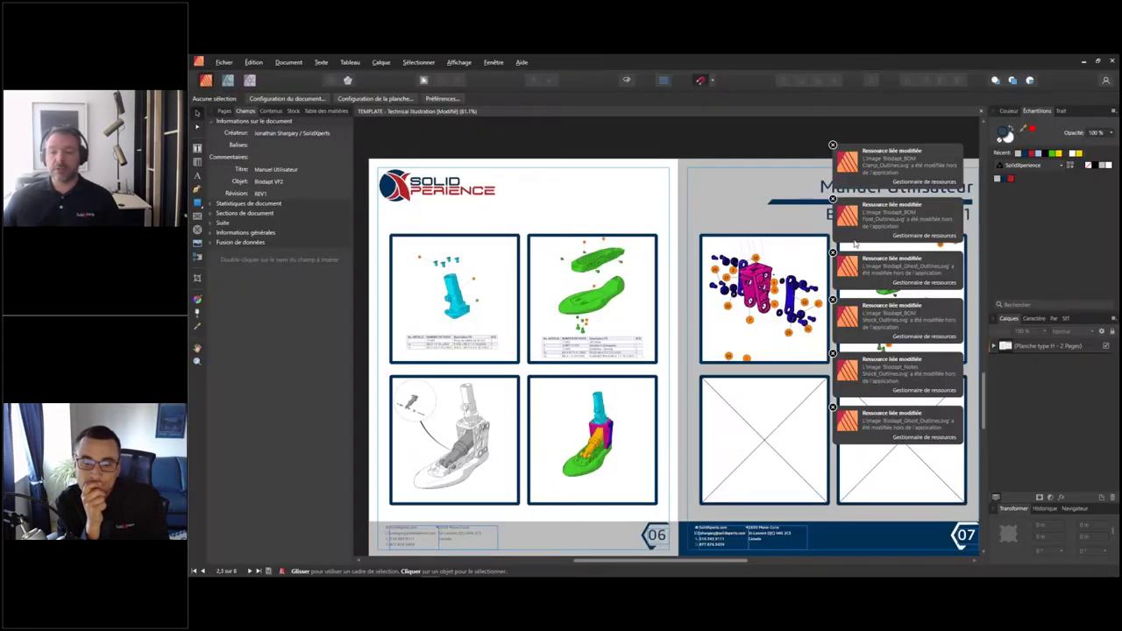
pyautogui.click(935, 183)
pyautogui.click(585, 240)
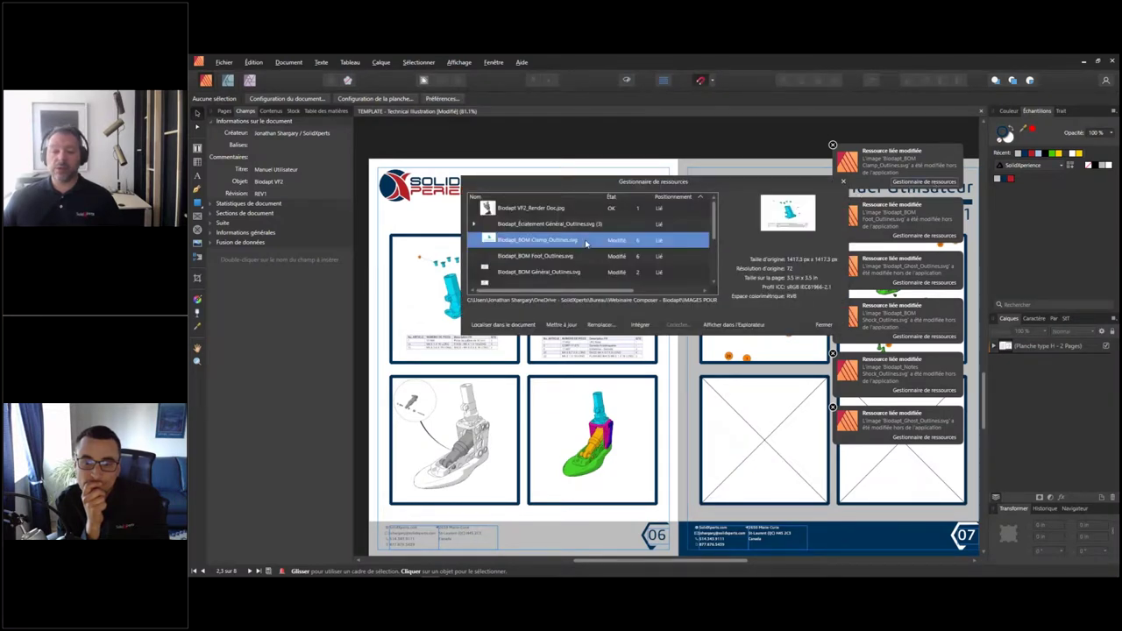
pyautogui.click(596, 226)
pyautogui.scroll(-3, 592, 245)
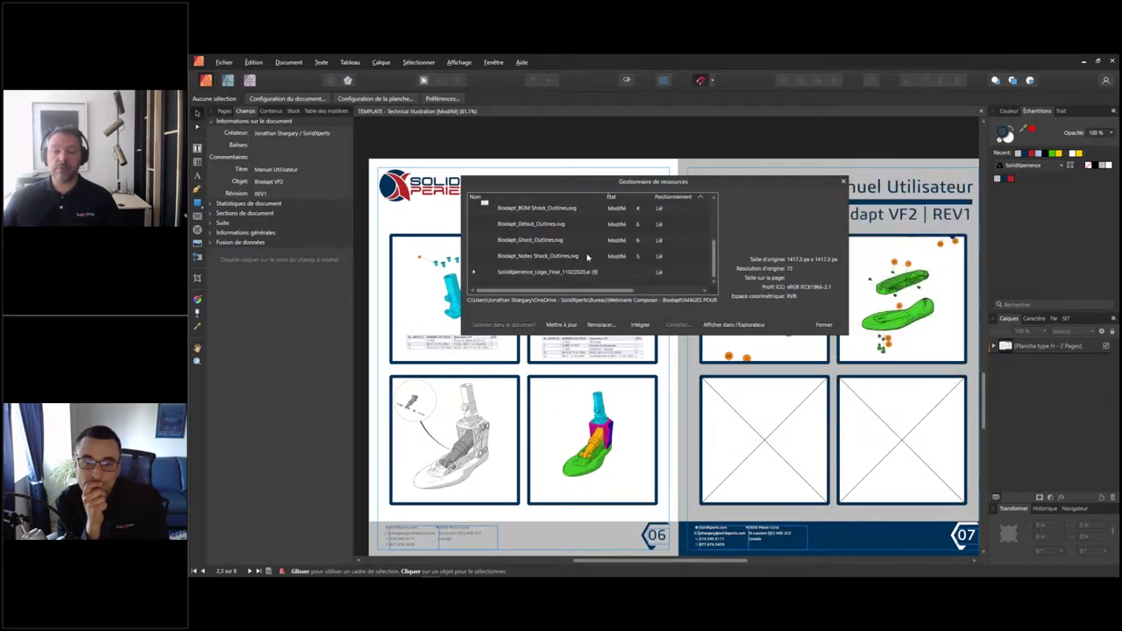
pyautogui.keyDown('shift'); pyautogui.click(593, 255); pyautogui.keyUp('shift')
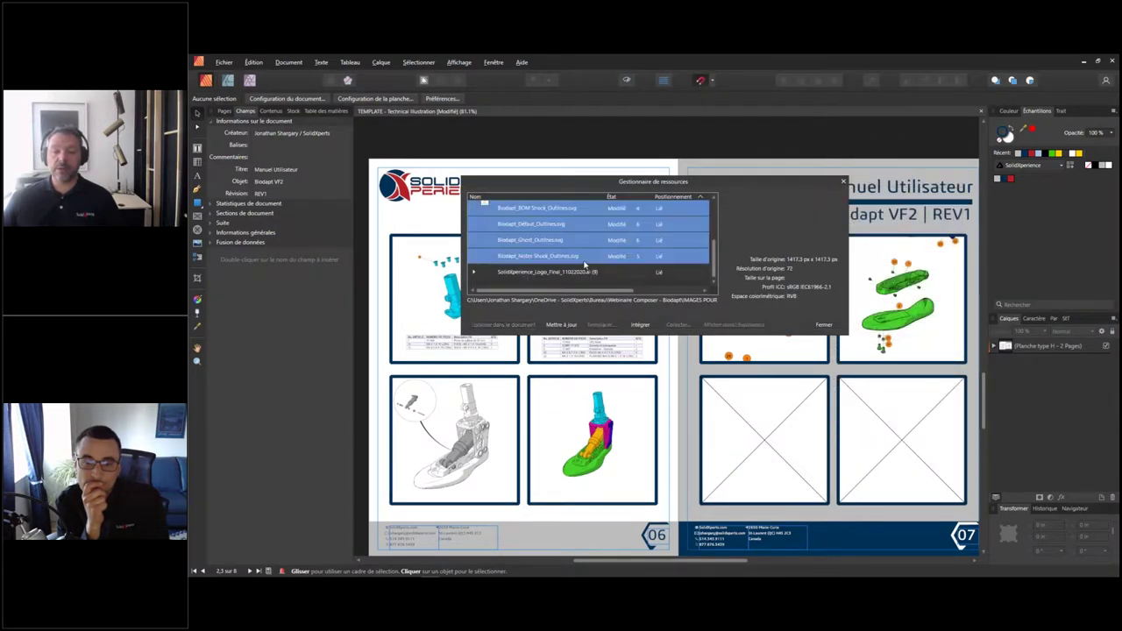
pyautogui.click(571, 325)
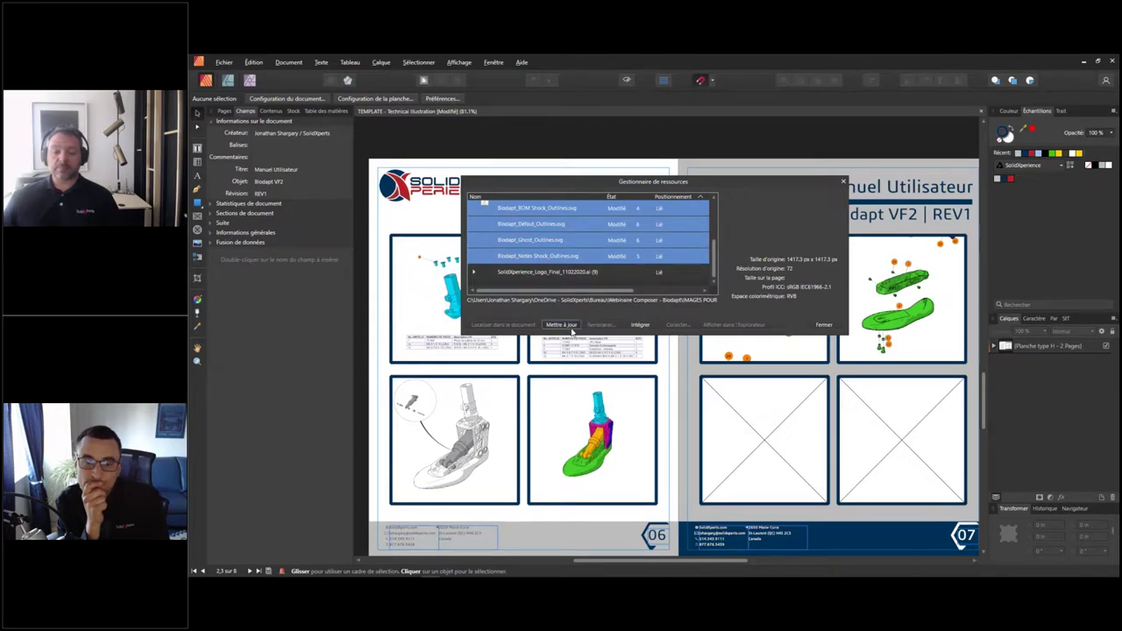
pyautogui.click(801, 324)
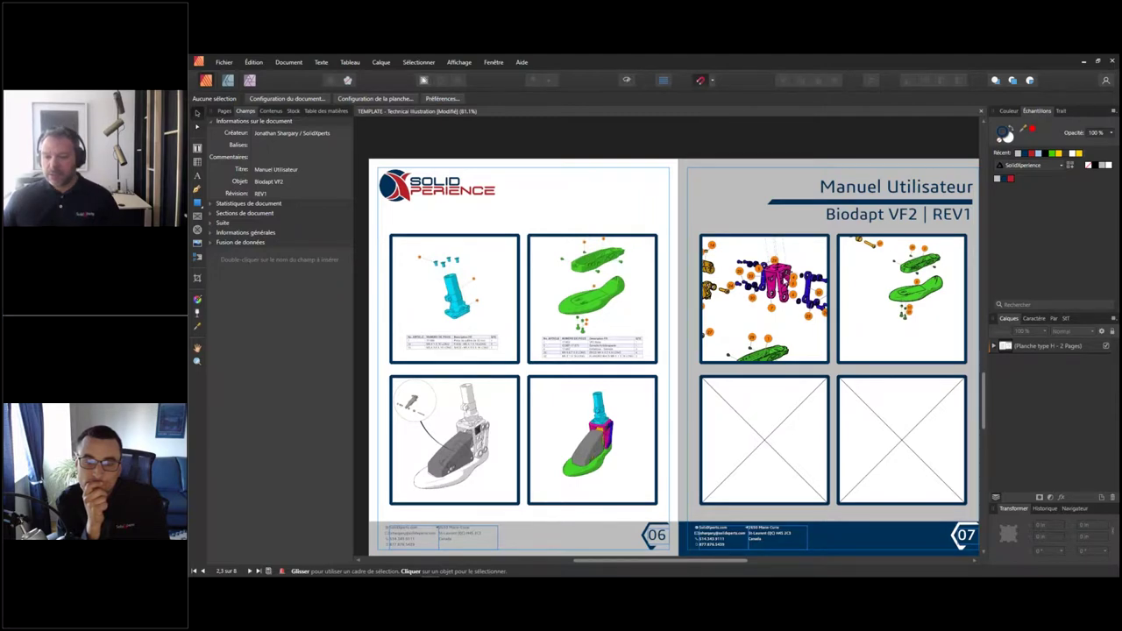
# Step: Review the updated illustrations and parts table from page 7 back to page 2, and switch back to SOLIDWORKS Composer
pyautogui.scroll(10, 783, 328)
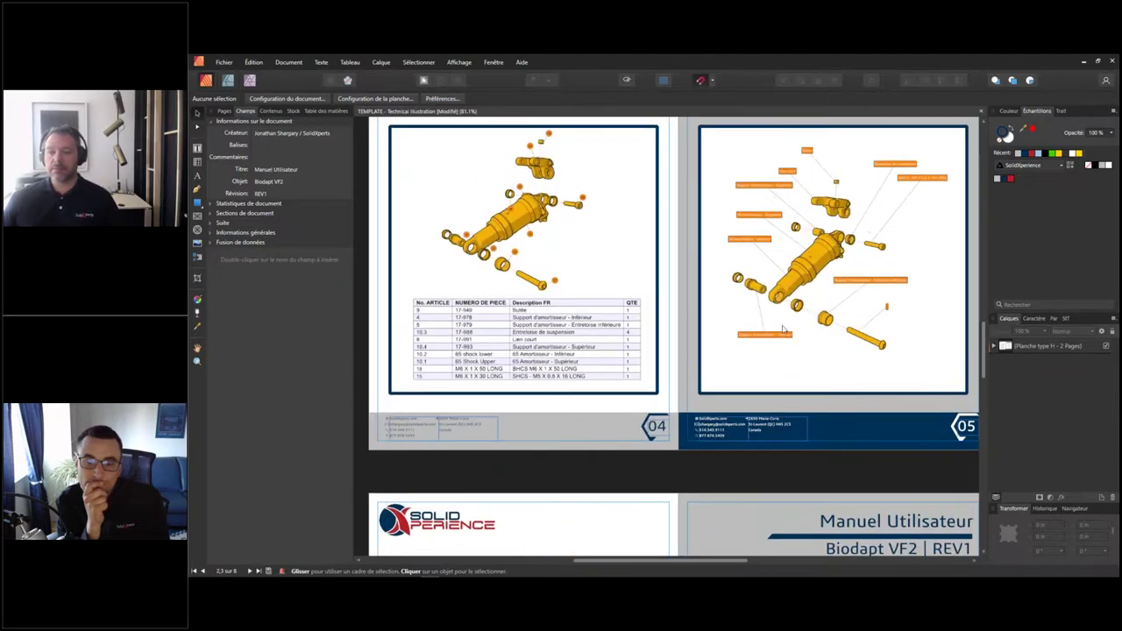
pyautogui.scroll(6, 783, 331)
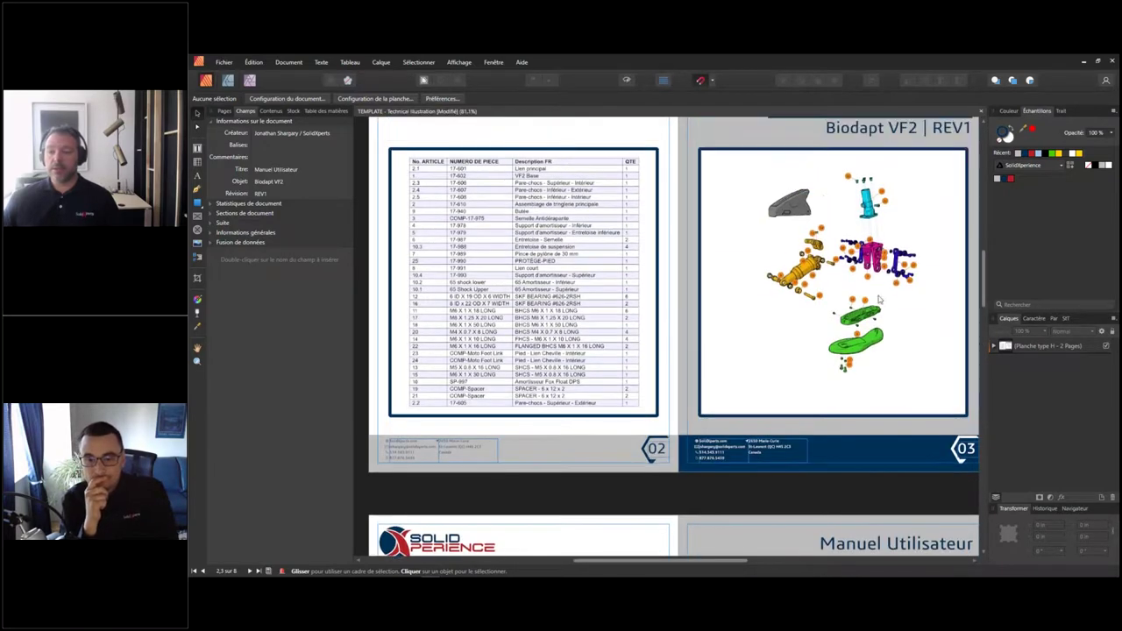
pyautogui.scroll(1, 745, 296)
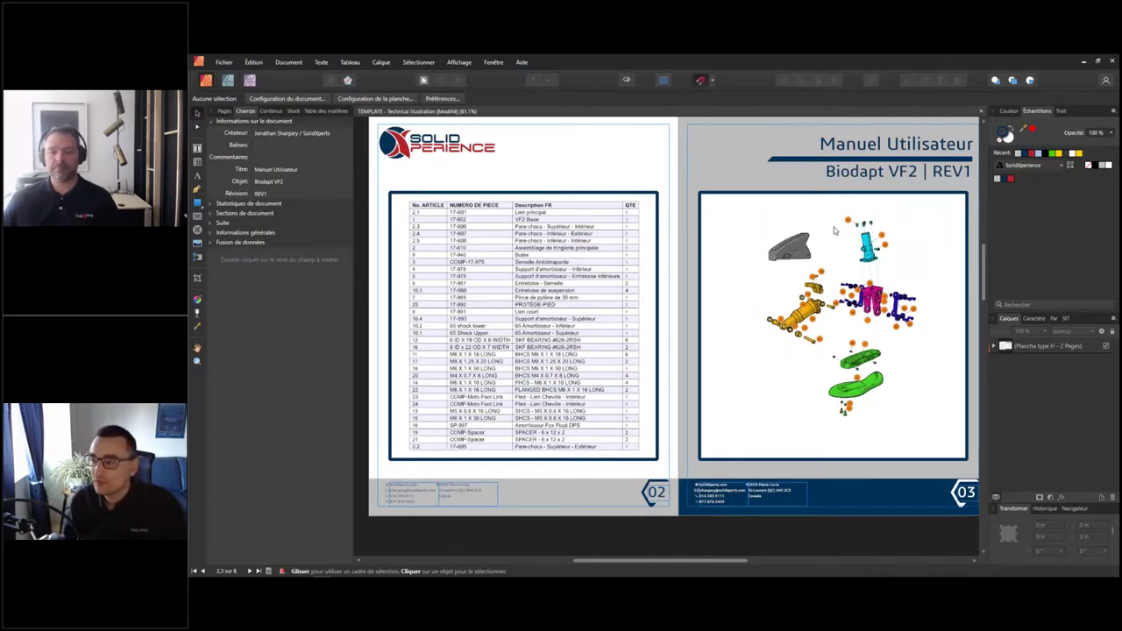
pyautogui.press('super+Tab')
pyautogui.click(577, 201)
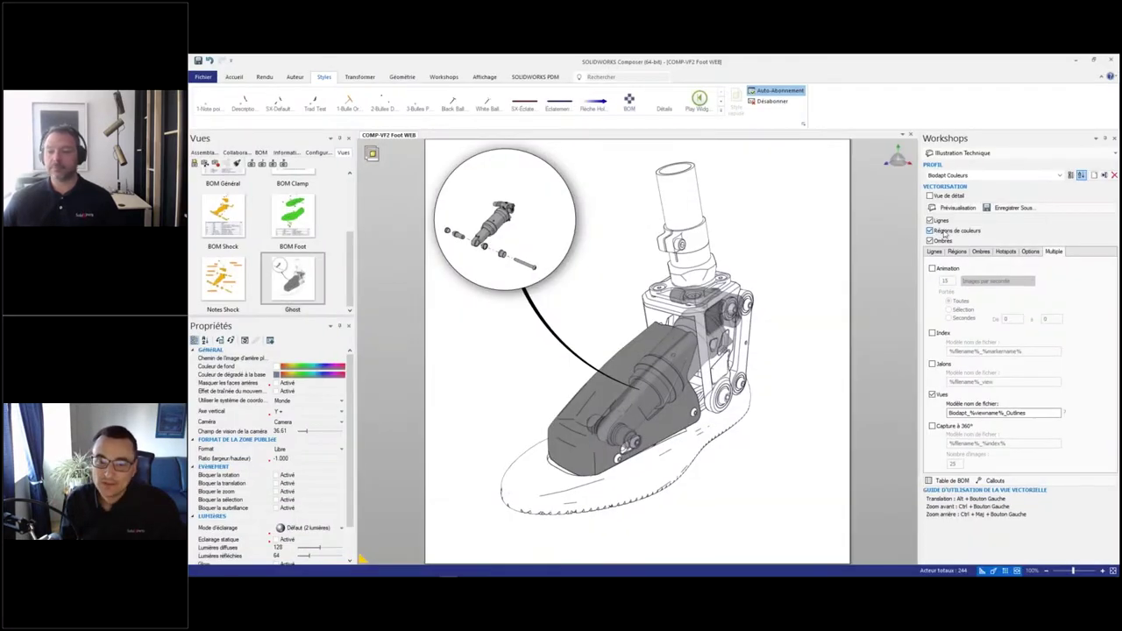
# Step: Turn off Régions de couleurs in the vectorization settings and re-export the COMP-VF2 Foot WEB views as SVG files into IMAGES POUR DOC
pyautogui.click(944, 230)
pyautogui.click(983, 211)
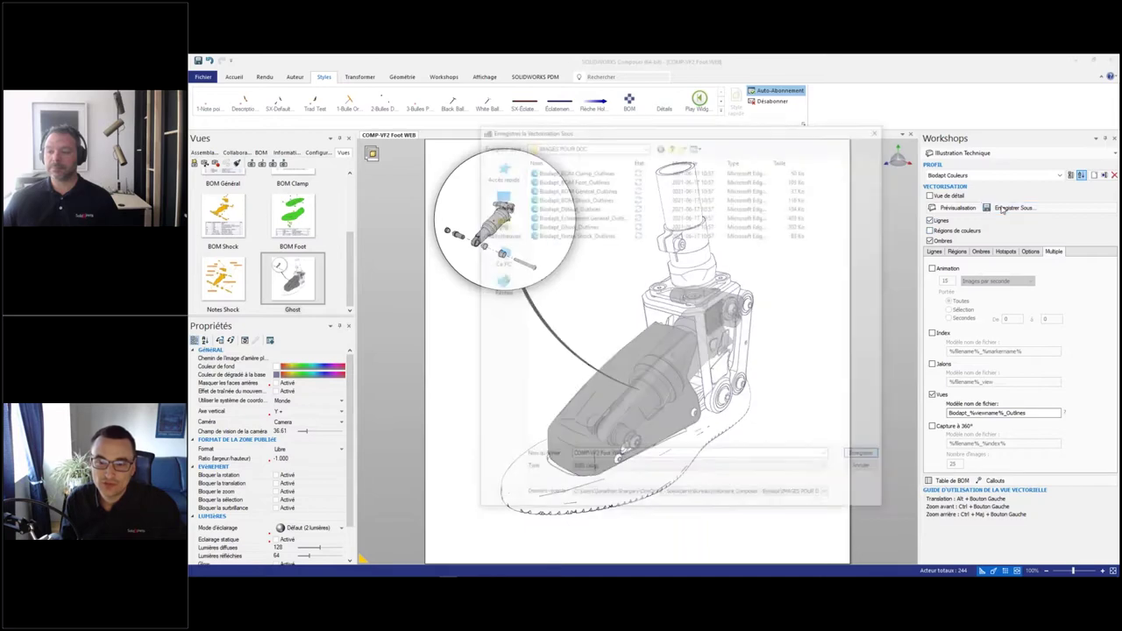
pyautogui.click(867, 457)
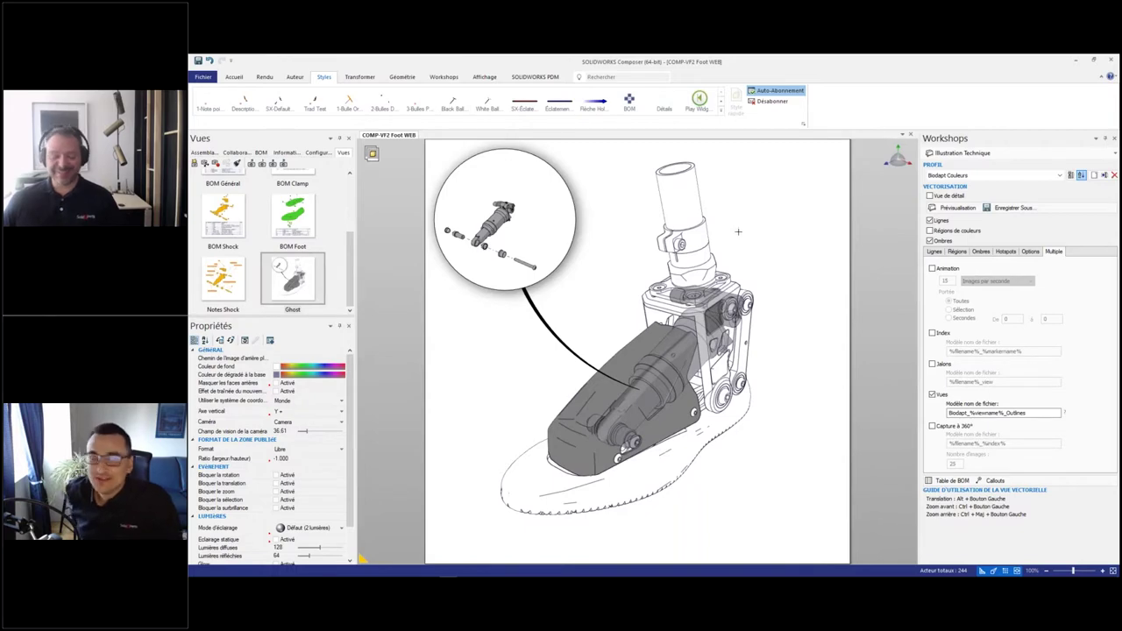
# Step: Switch to Affinity Publisher and update the linked Biodapt outline SVG resources through Biodapt_Notes Shock_Outlines.svg in the resource manager
pyautogui.hotkey('alt', 'Tab')
pyautogui.hotkey('alt', 'Tab')
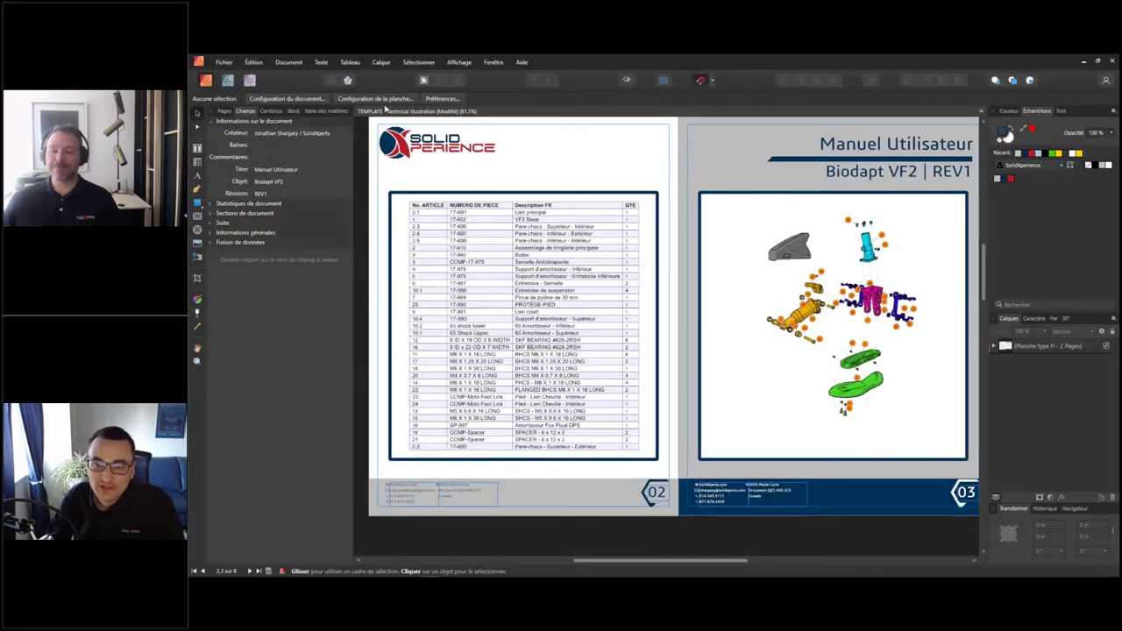
pyautogui.click(289, 63)
pyautogui.click(306, 215)
pyautogui.click(582, 227)
pyautogui.scroll(-3, 582, 227)
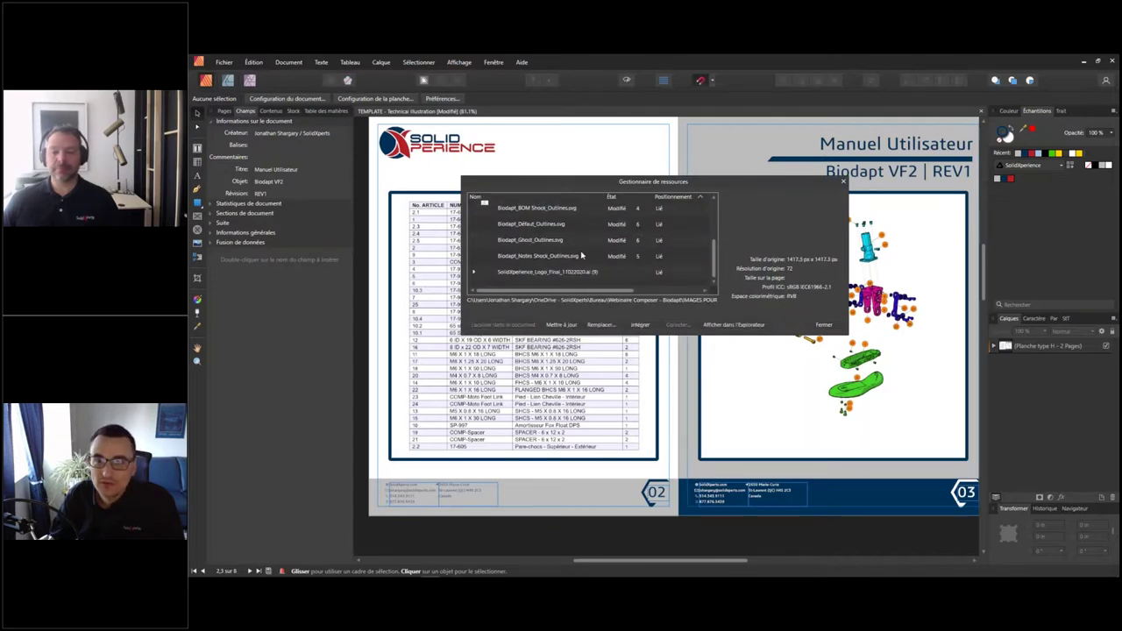
pyautogui.keyDown('shift'); pyautogui.click(583, 259); pyautogui.keyUp('shift')
pyautogui.click(573, 326)
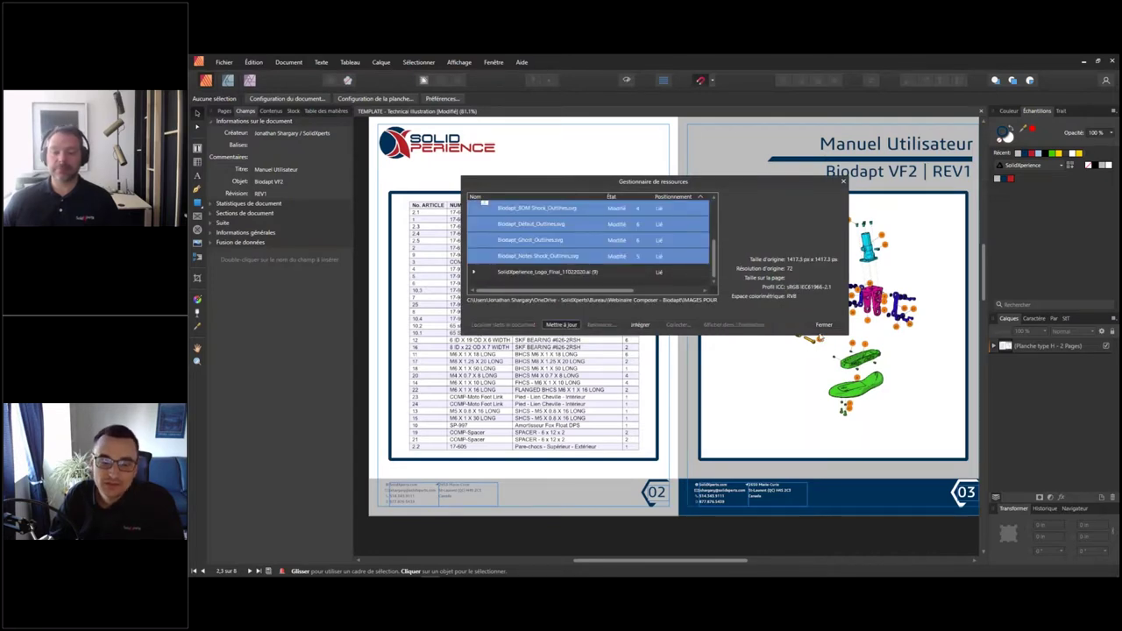
pyautogui.click(824, 326)
# Step: Check the updated shock illustrations on pages 04 and 05, and show the spread in preview mode without guides
pyautogui.scroll(-5, 627, 365)
pyautogui.scroll(-5, 627, 364)
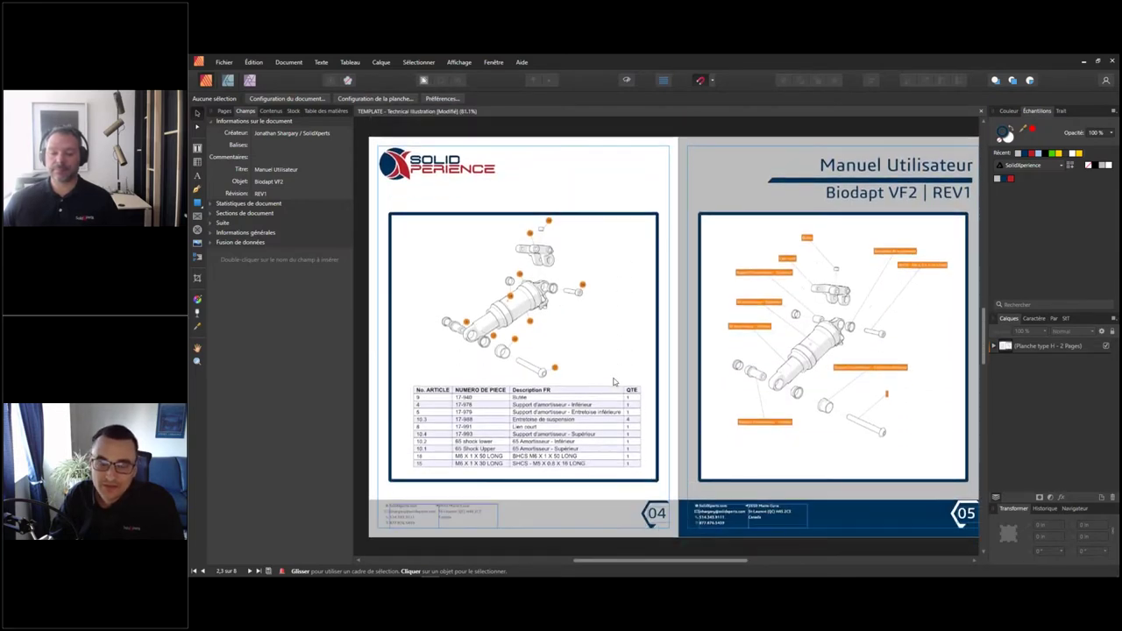
pyautogui.scroll(-1, 670, 377)
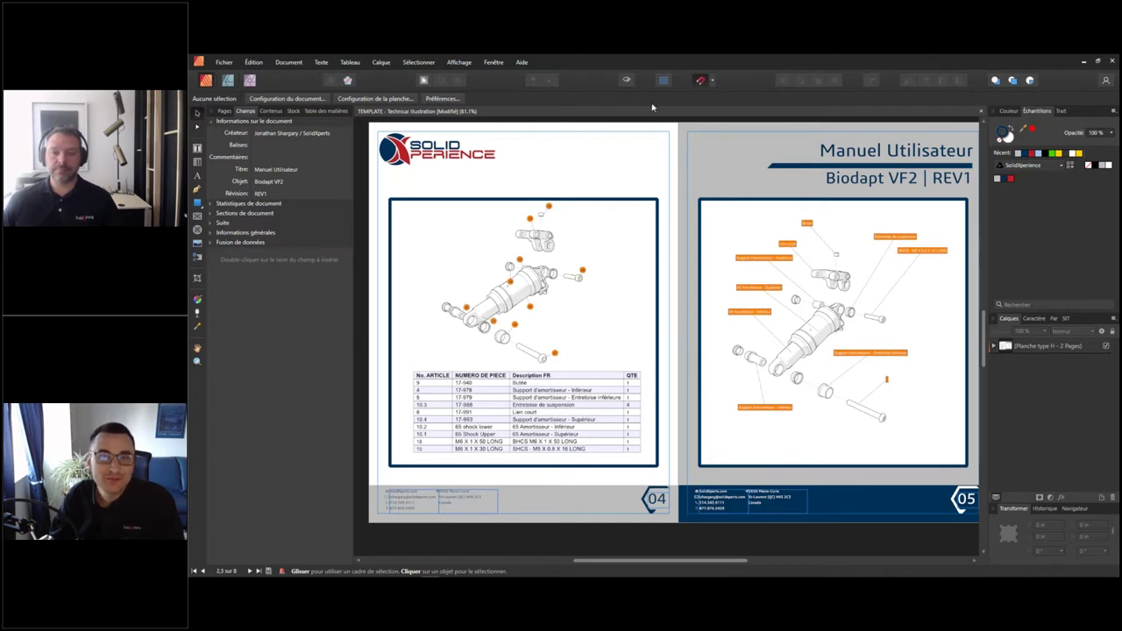
pyautogui.click(627, 80)
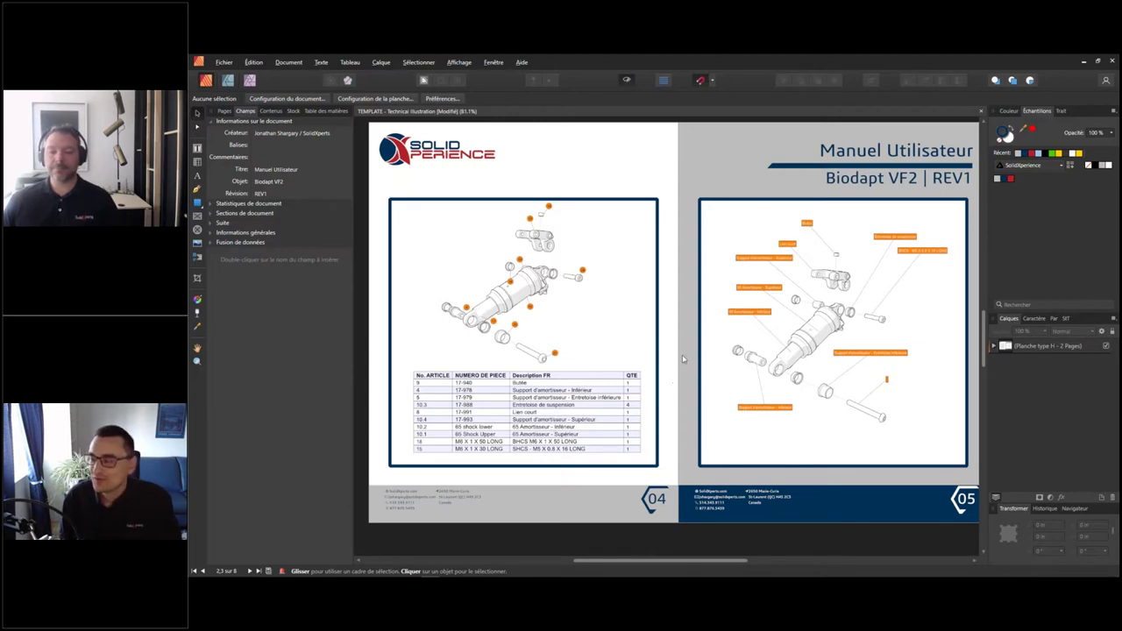
# Step: Switch to the IMAGES POUR DOC folder window, go up to Webinaire Composer - Biodapt, and open the Biodapt - Final Couleurs et Outlines PDF
pyautogui.hotkey('alt', 'Tab')
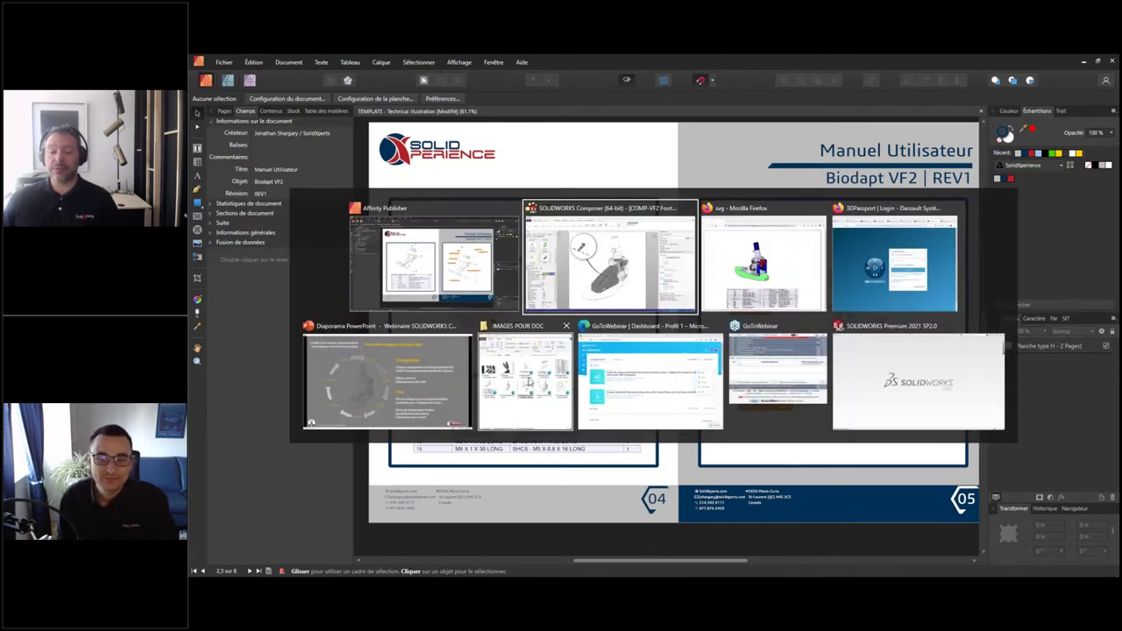
pyautogui.moveTo(585, 165); pyautogui.dragTo(526, 164)
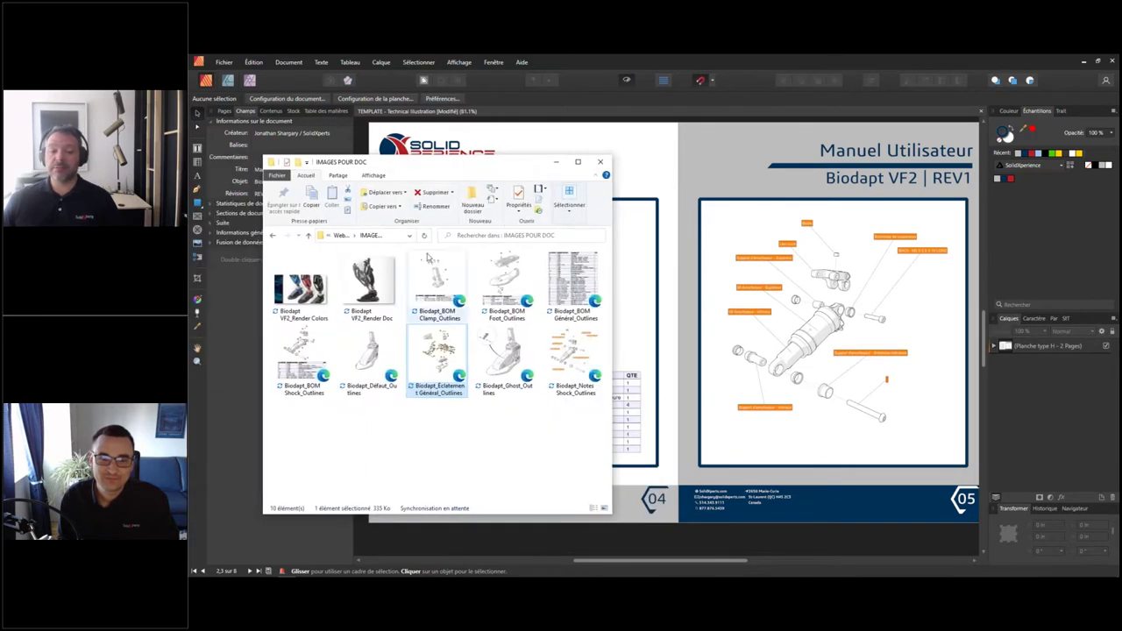
pyautogui.click(354, 236)
pyautogui.click(342, 236)
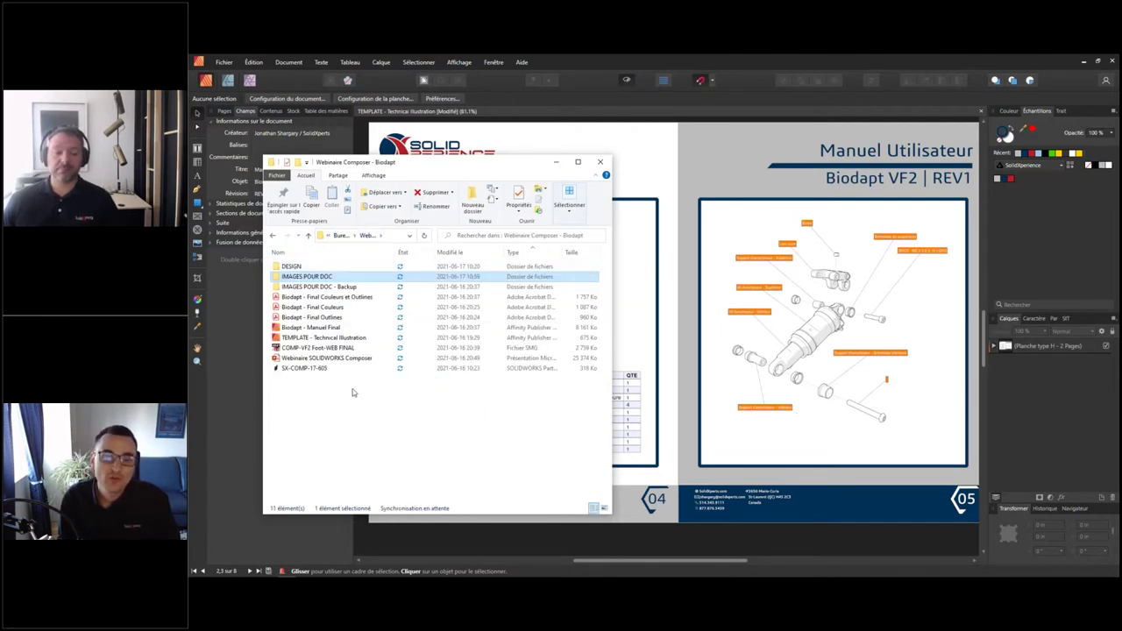
pyautogui.doubleClick(324, 297)
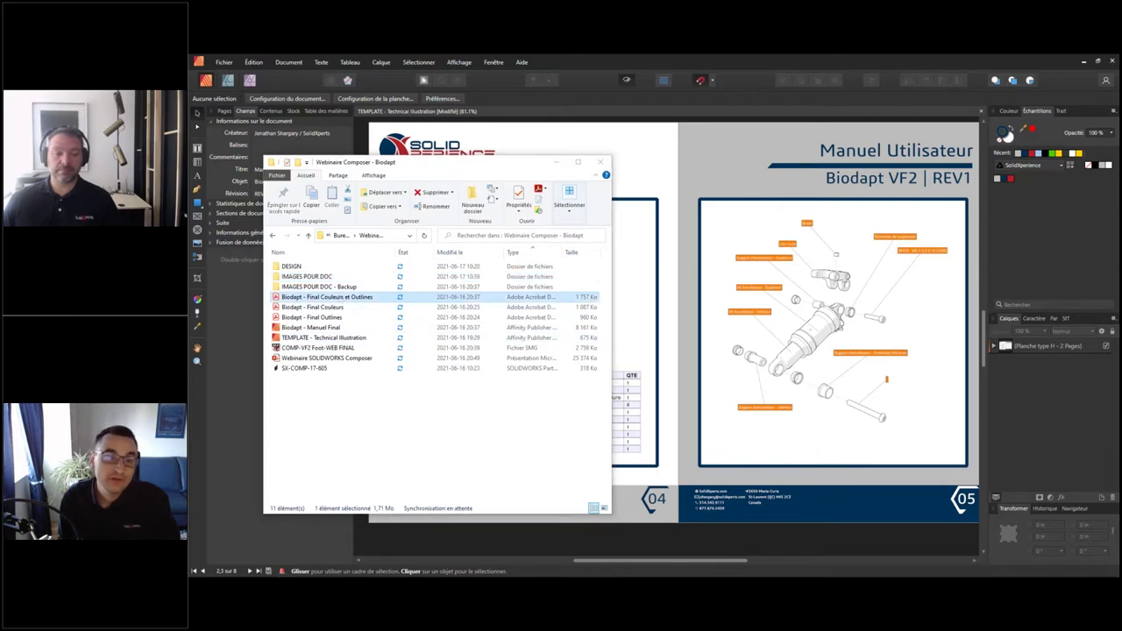
# Step: Examine the PDF manual's colour pages 02 to 07 and outline pages 08 to 13 through the back cover, and return to pages 10 and 11
pyautogui.moveTo(1084, 149); pyautogui.dragTo(1082, 157)
pyautogui.scroll(-4, 961, 235)
pyautogui.scroll(4, 962, 234)
pyautogui.scroll(-1, 971, 239)
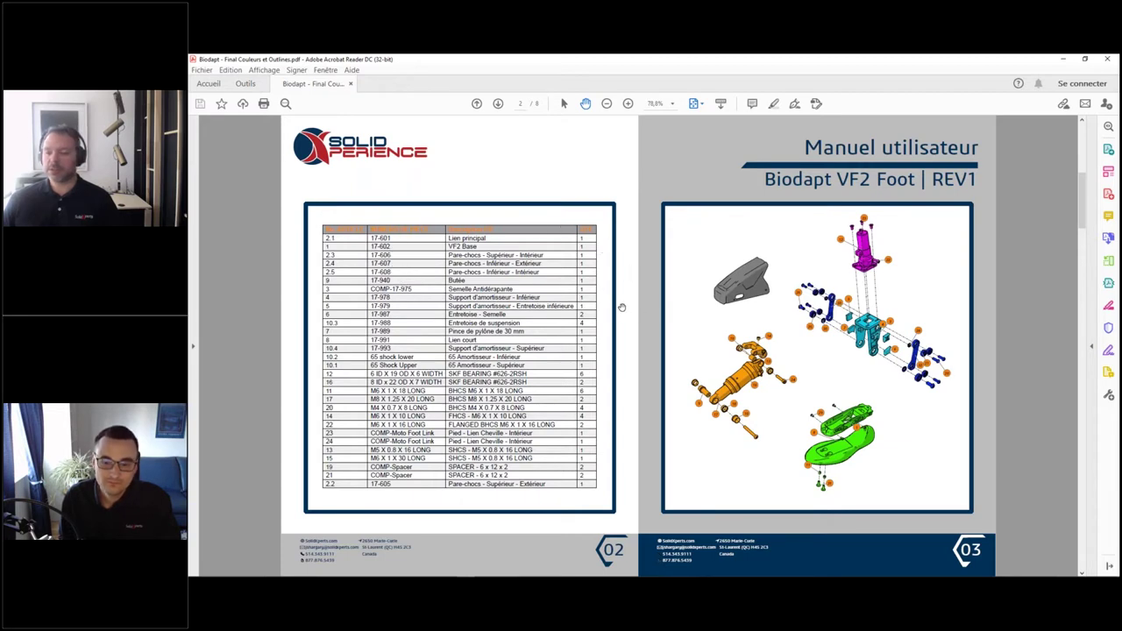
pyautogui.scroll(-1, 623, 307)
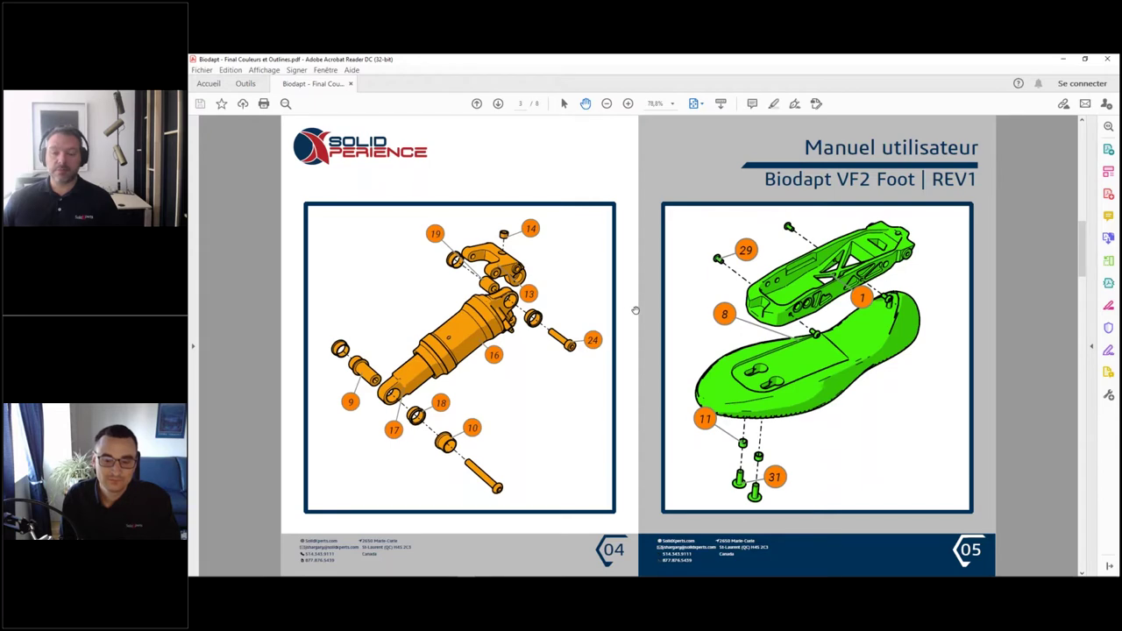
pyautogui.scroll(-1, 636, 311)
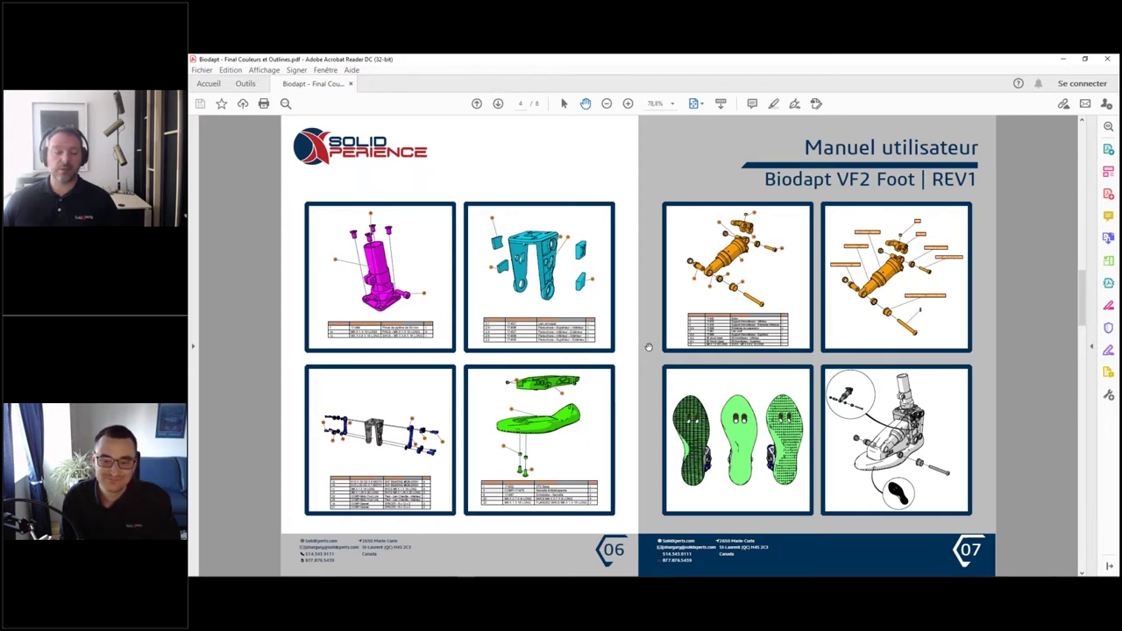
pyautogui.scroll(-3, 647, 345)
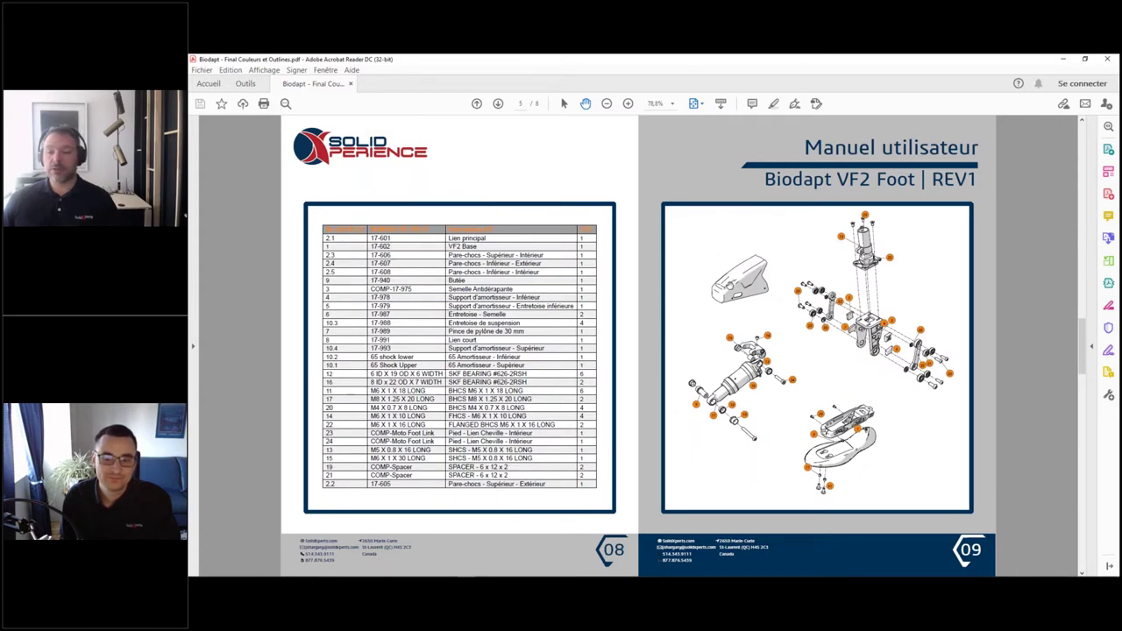
pyautogui.scroll(-3, 670, 322)
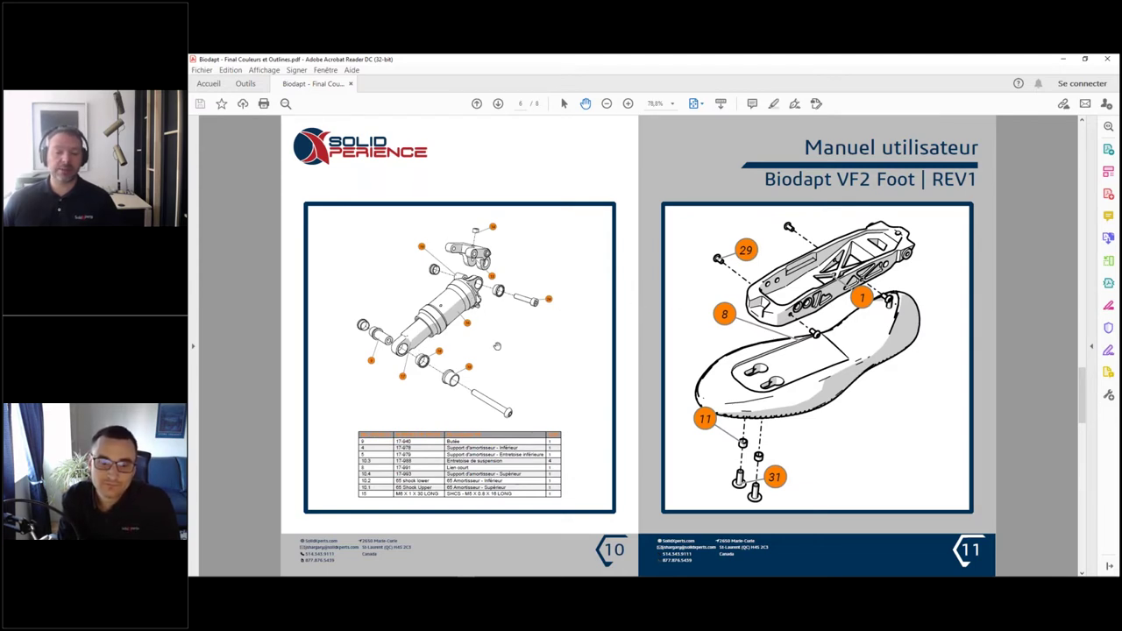
pyautogui.scroll(-2, 633, 317)
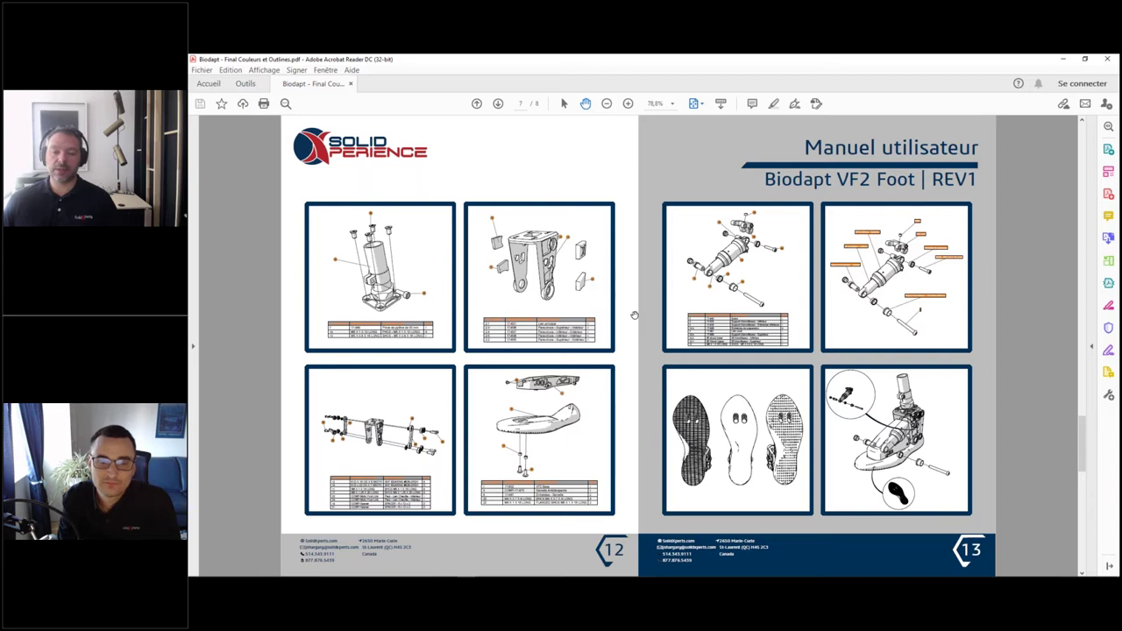
pyautogui.scroll(-3, 634, 315)
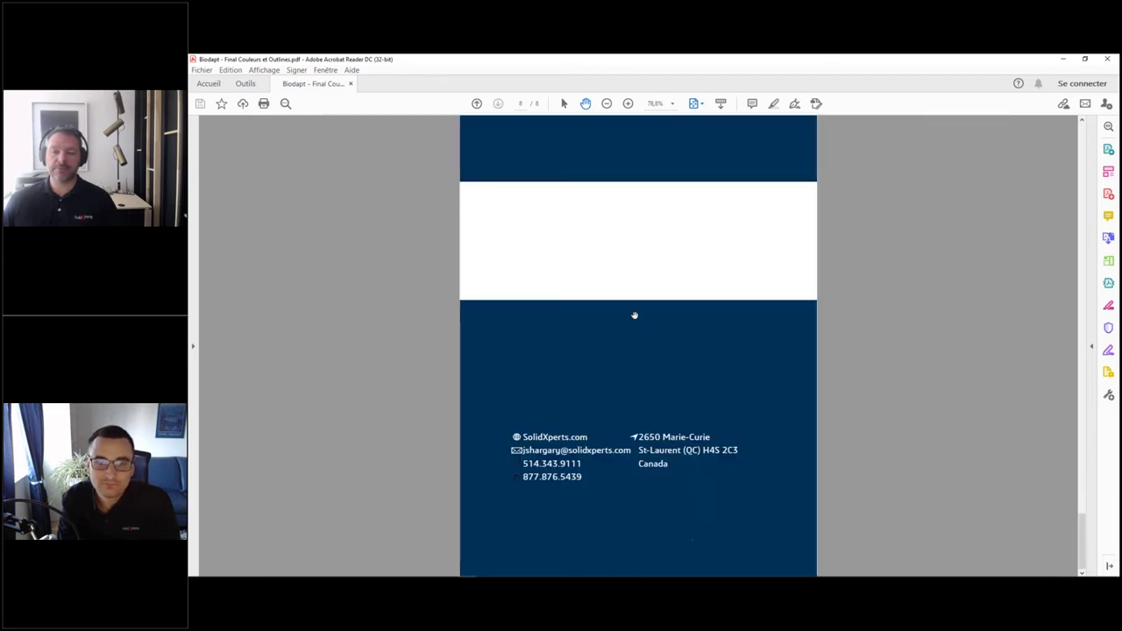
pyautogui.scroll(3, 634, 315)
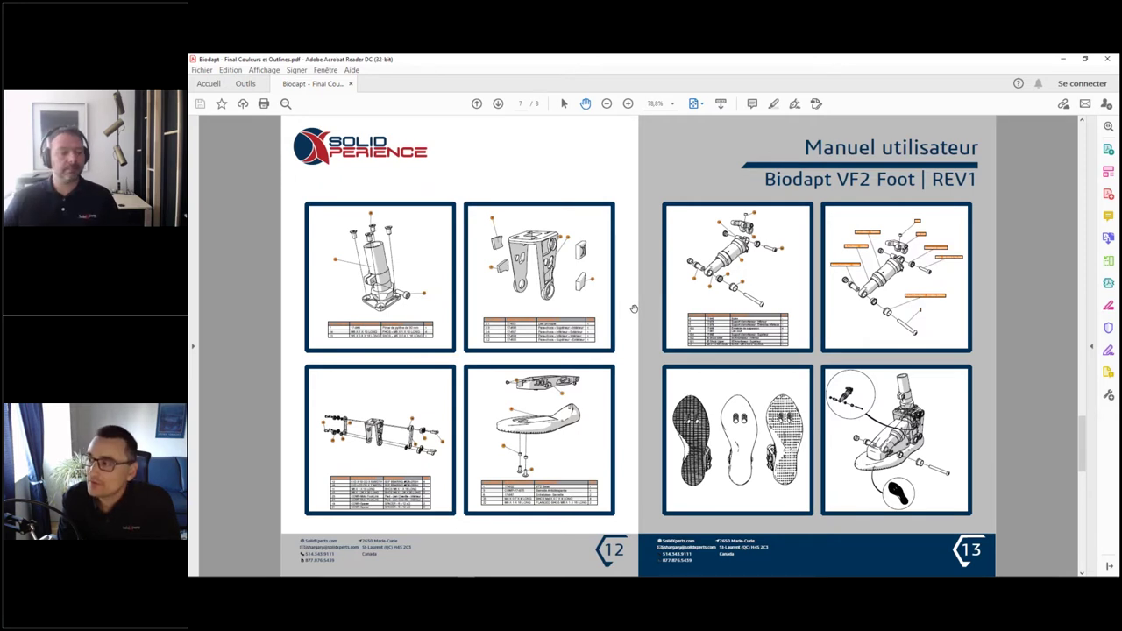
pyautogui.scroll(6, 622, 307)
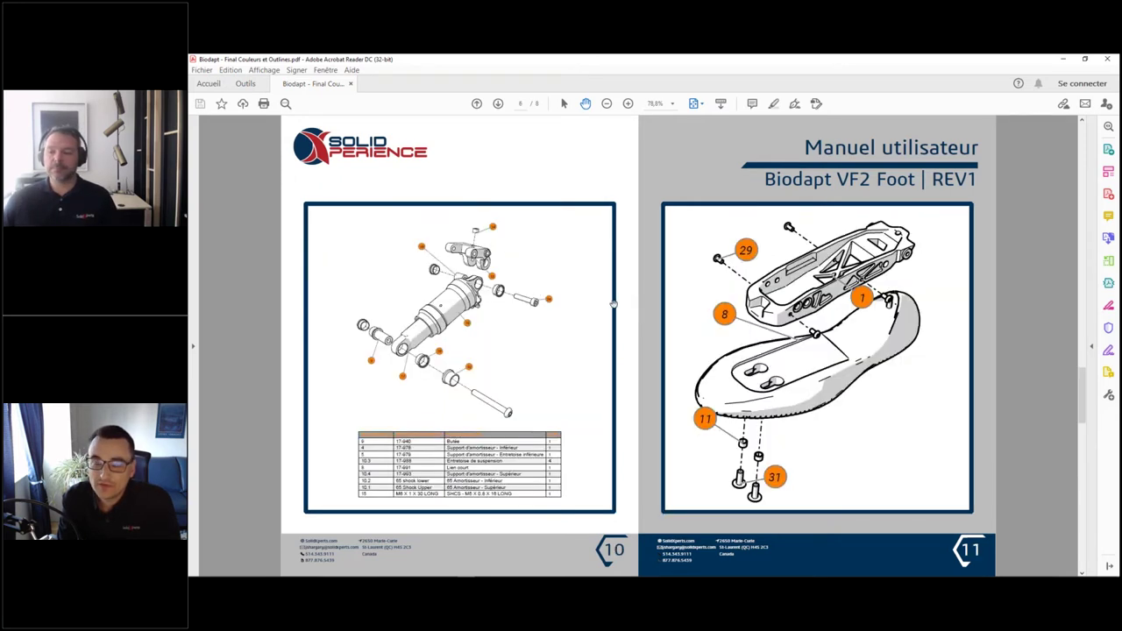